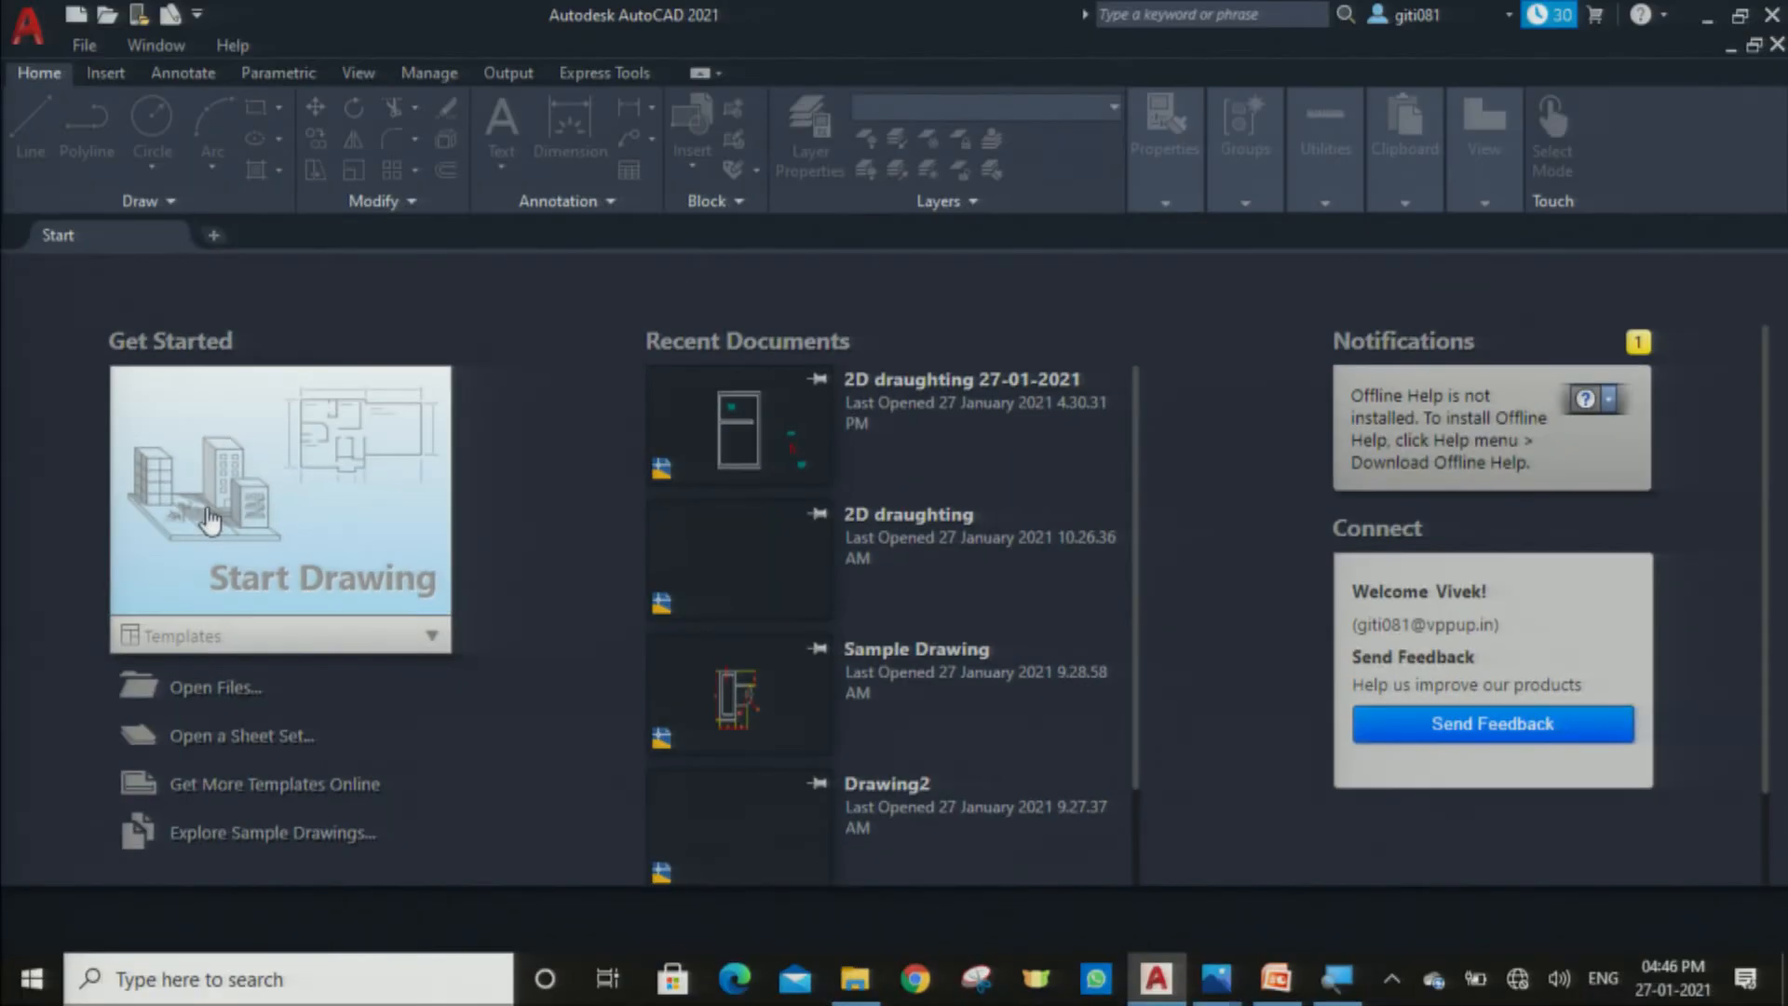
Step: Open the recent drawing "2D draughting 27-01-2021" and show an empty area of model space beside the existing geometry
scroll(694, 485, "down", 3)
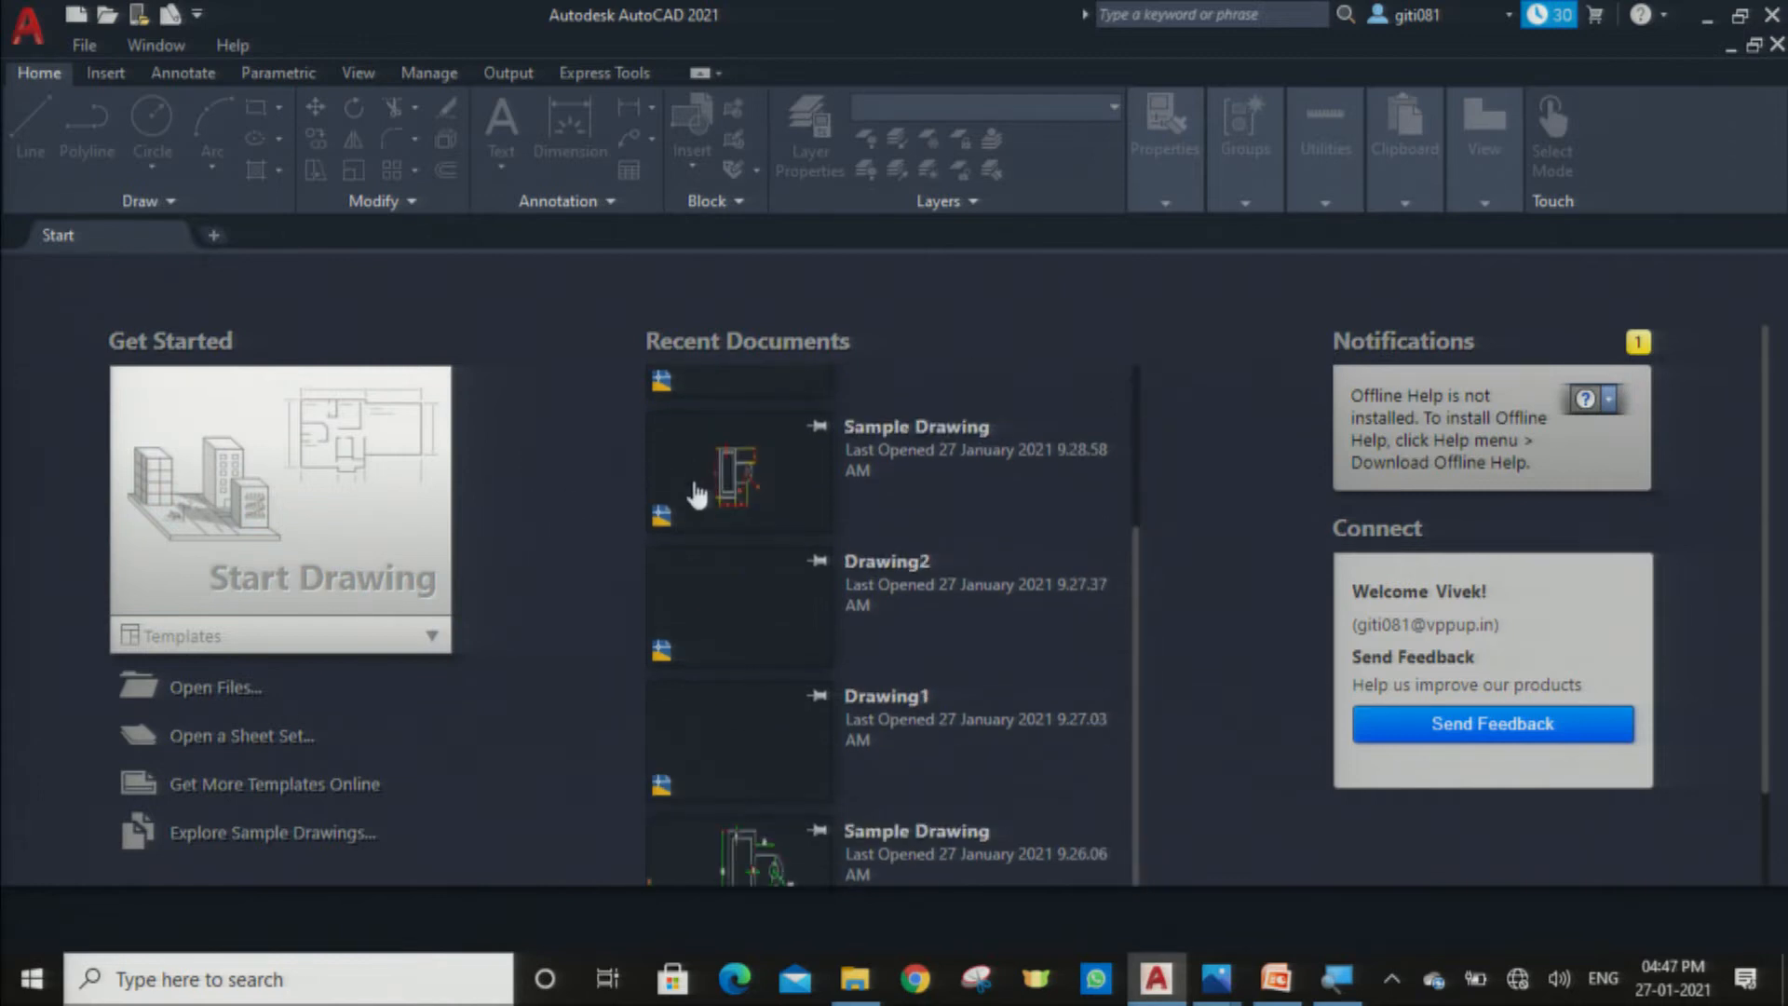
scroll(970, 735, "up", 3)
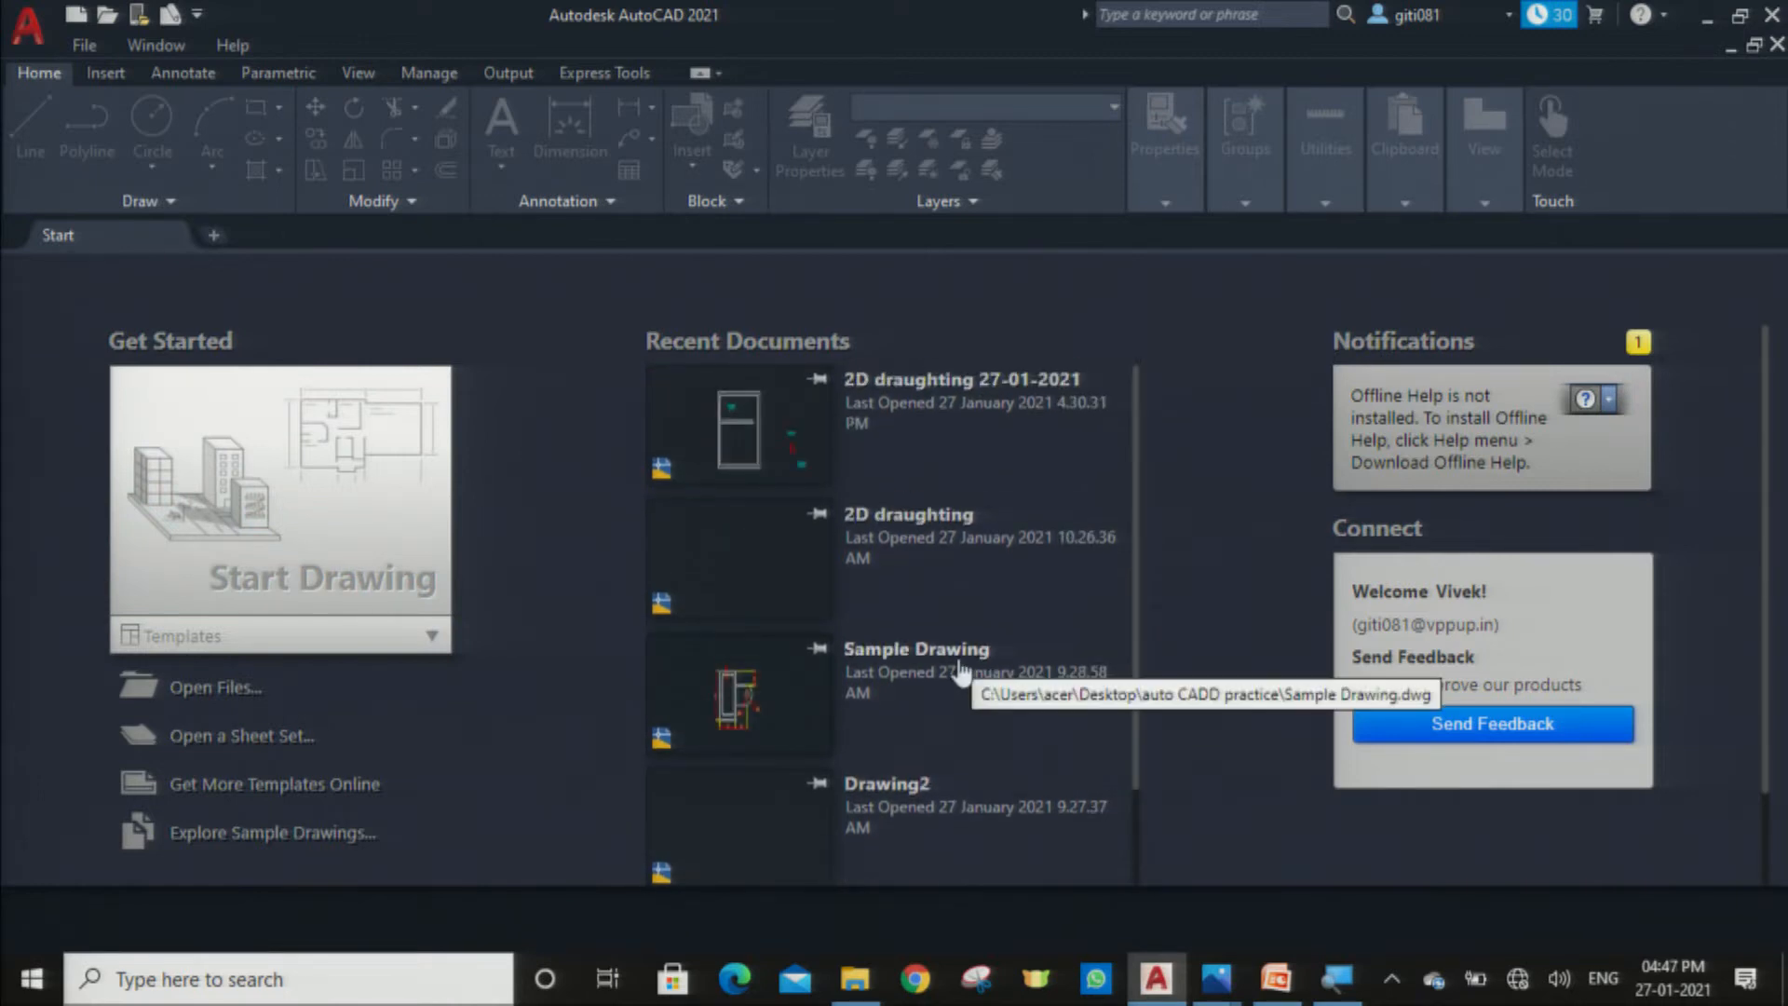
scroll(964, 675, "down", 5)
scroll(931, 544, "up", 5)
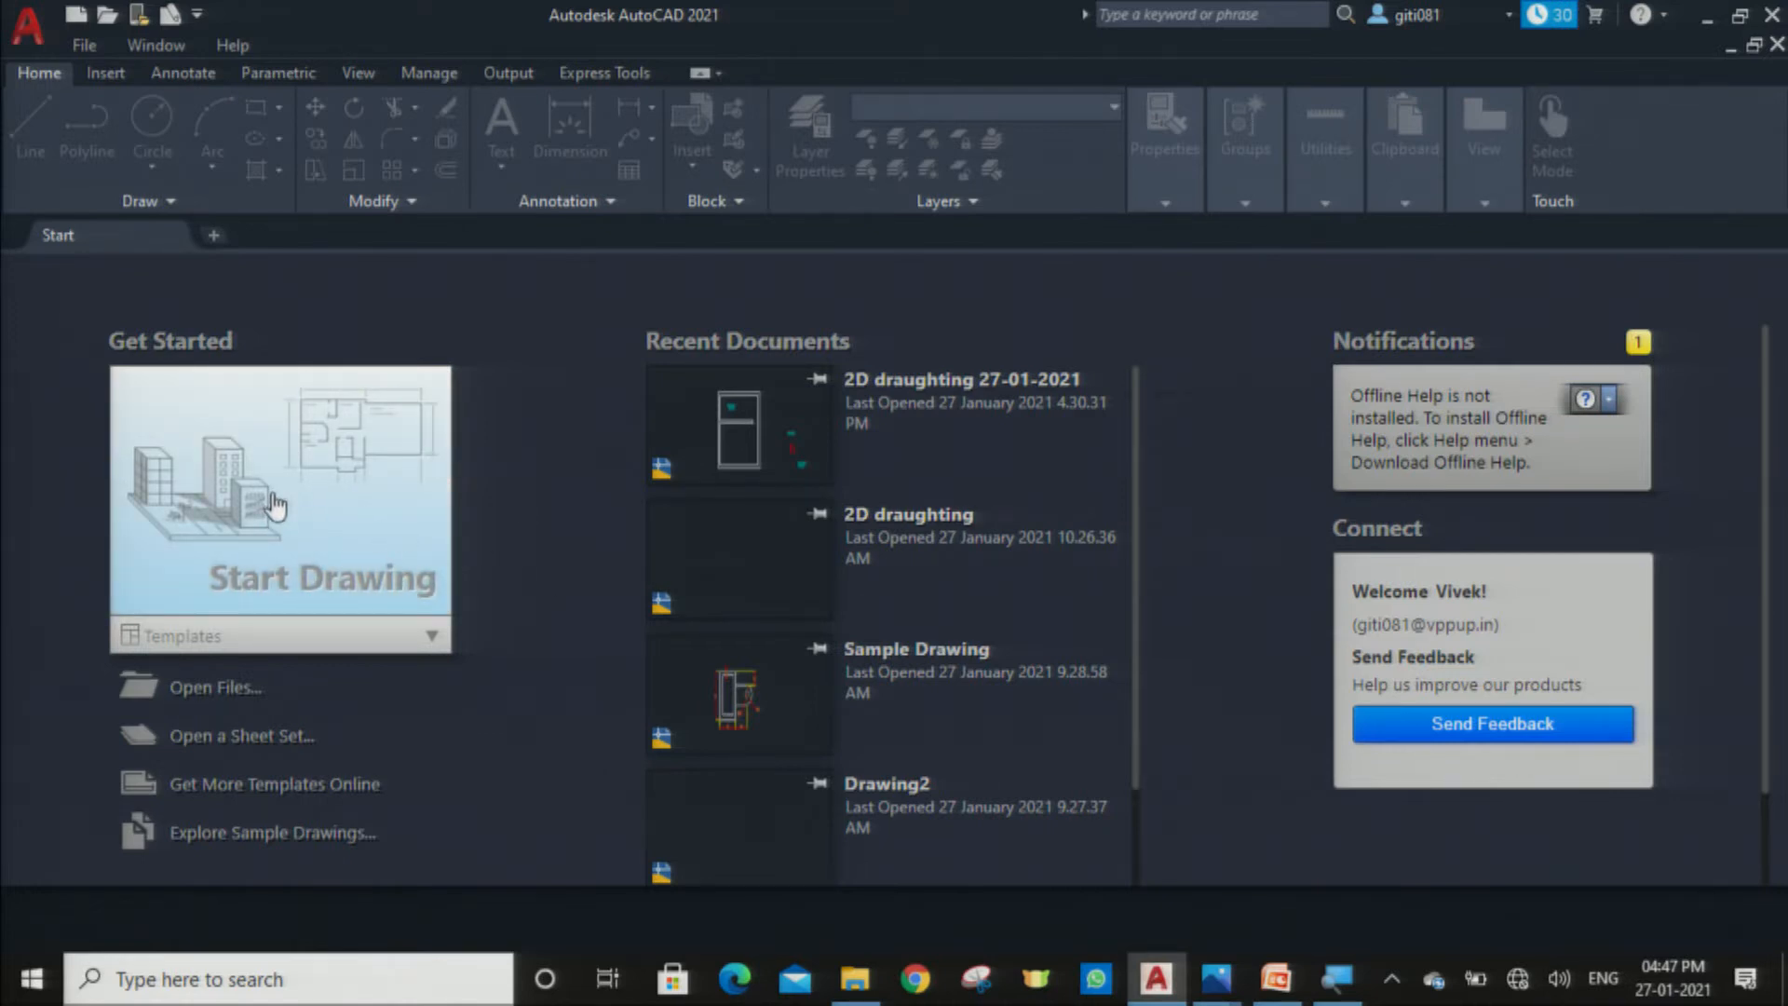
left_click(857, 407)
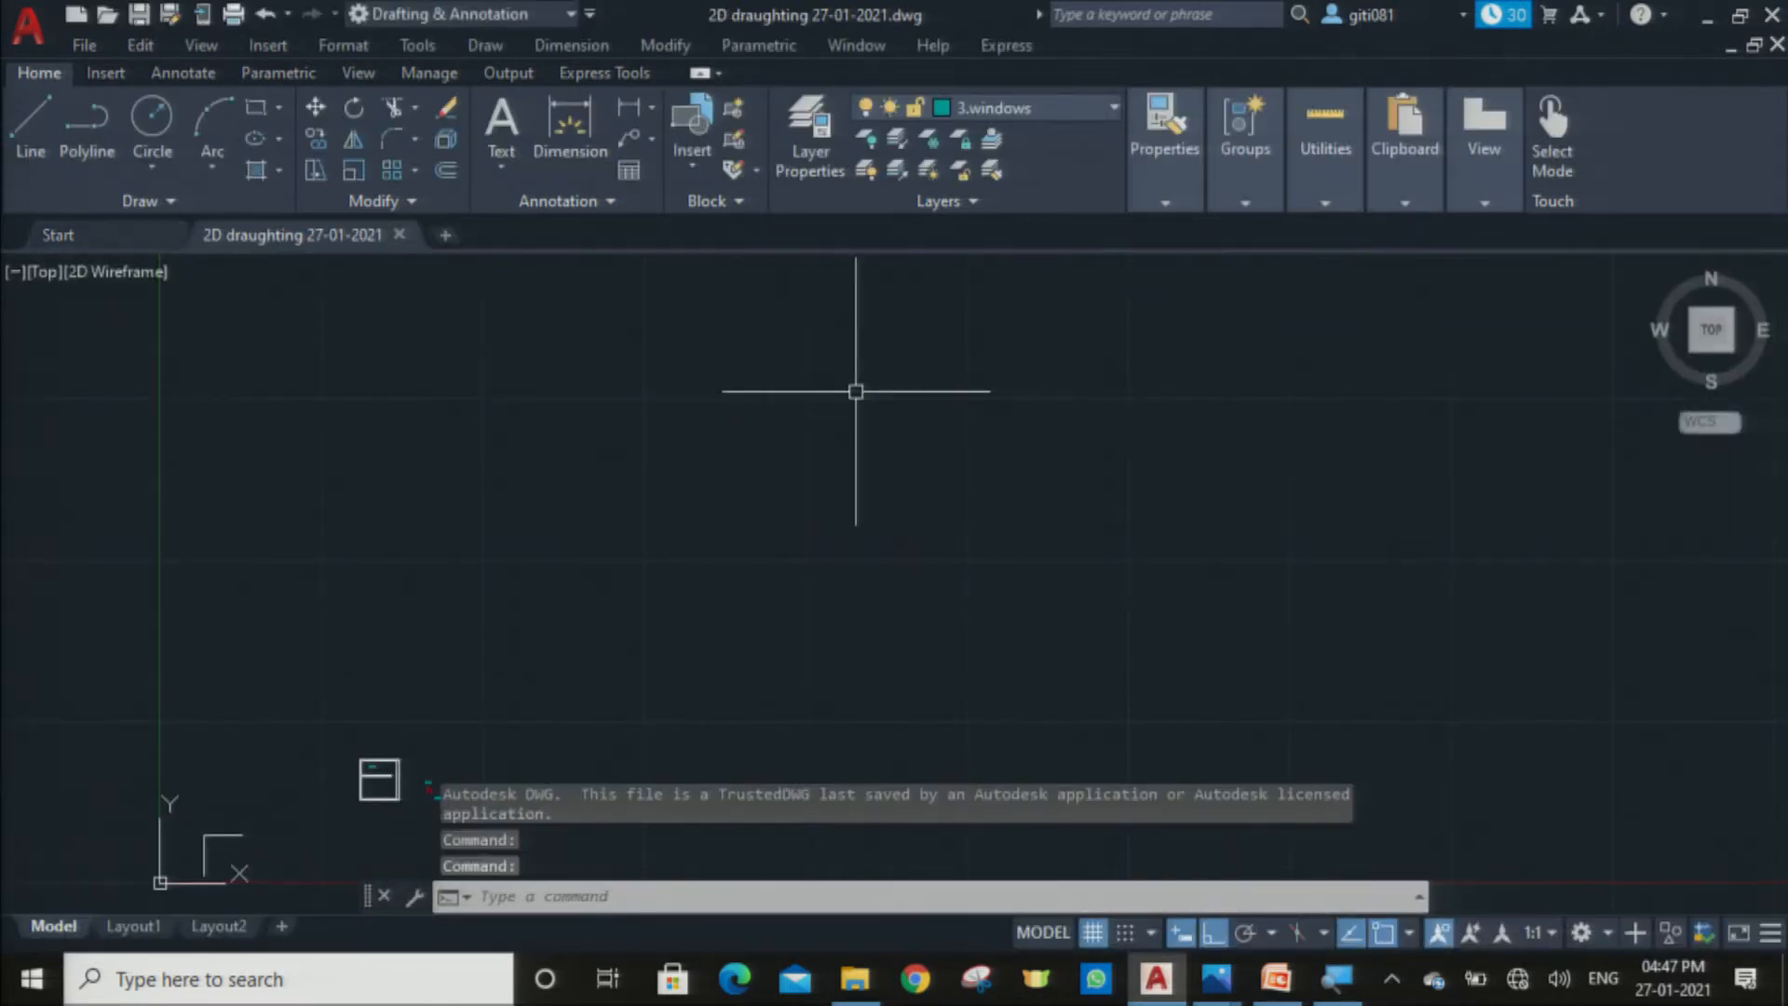
scroll(1006, 479, "down", 1)
middle_click_drag(1012, 478, 659, 531)
middle_click_drag(758, 506, 677, 559)
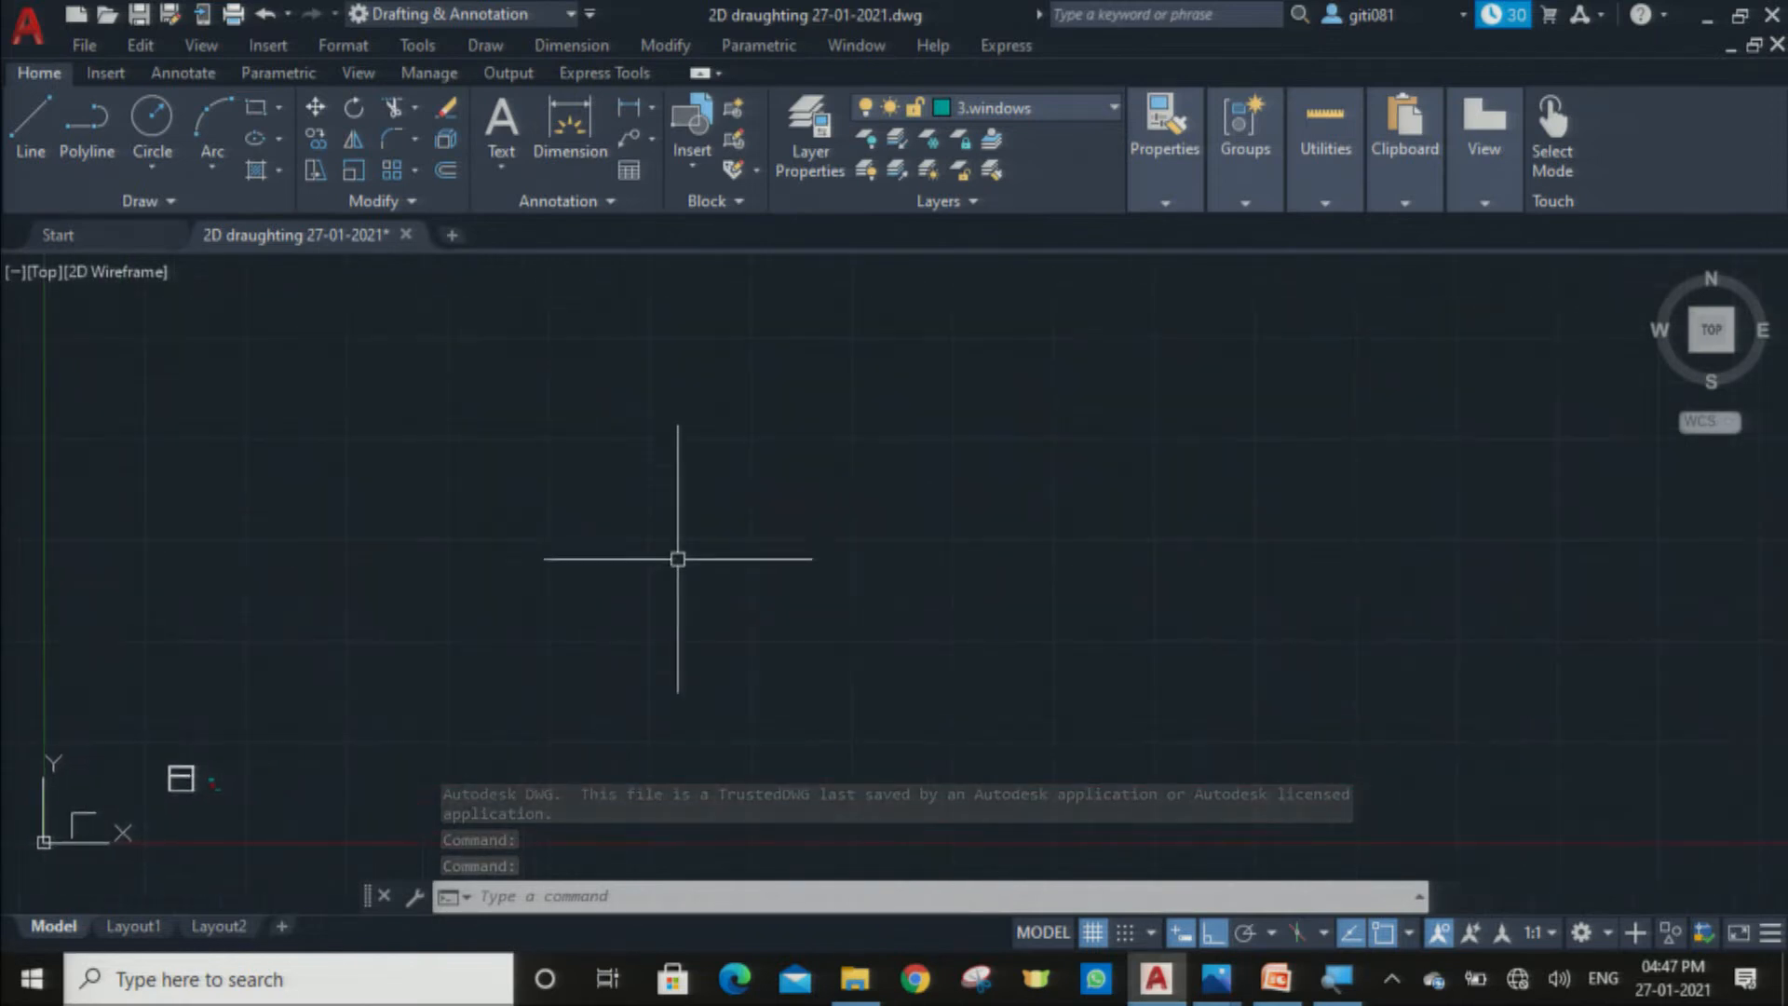
Step: Switch to the Photos window with elevation.JPG and examine the house elevation and section AA at a larger size
mouse_move(1217, 978)
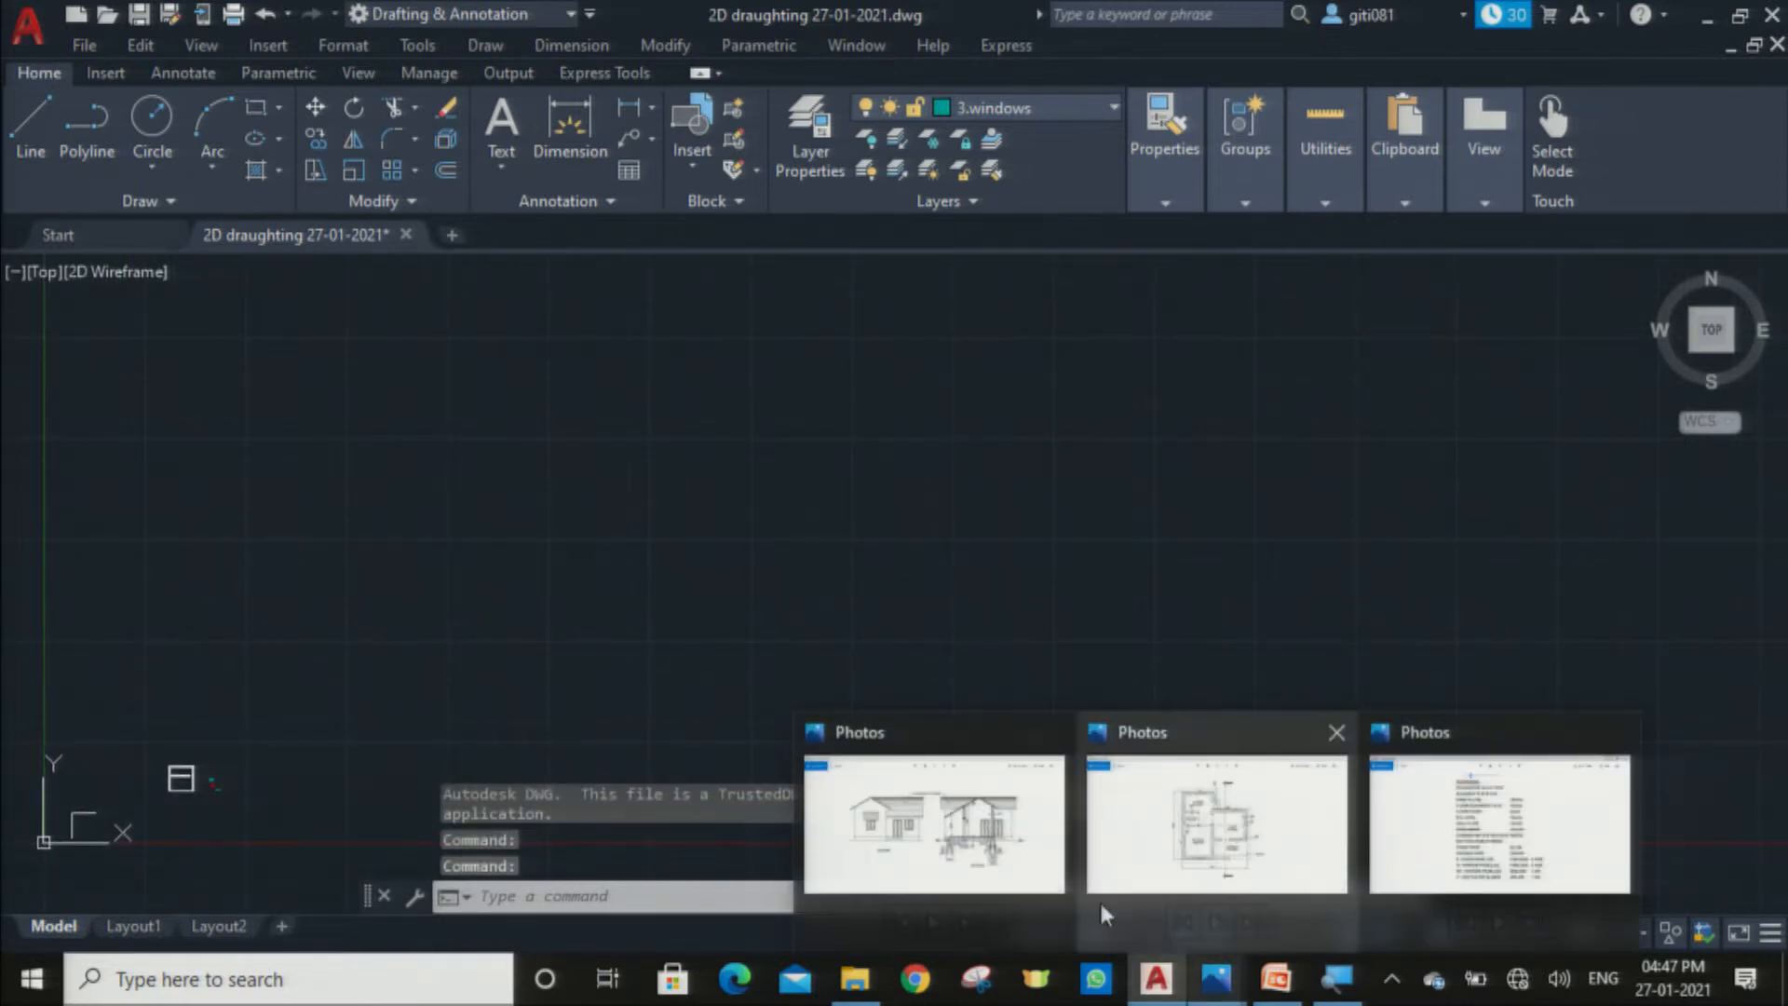
left_click(1020, 865)
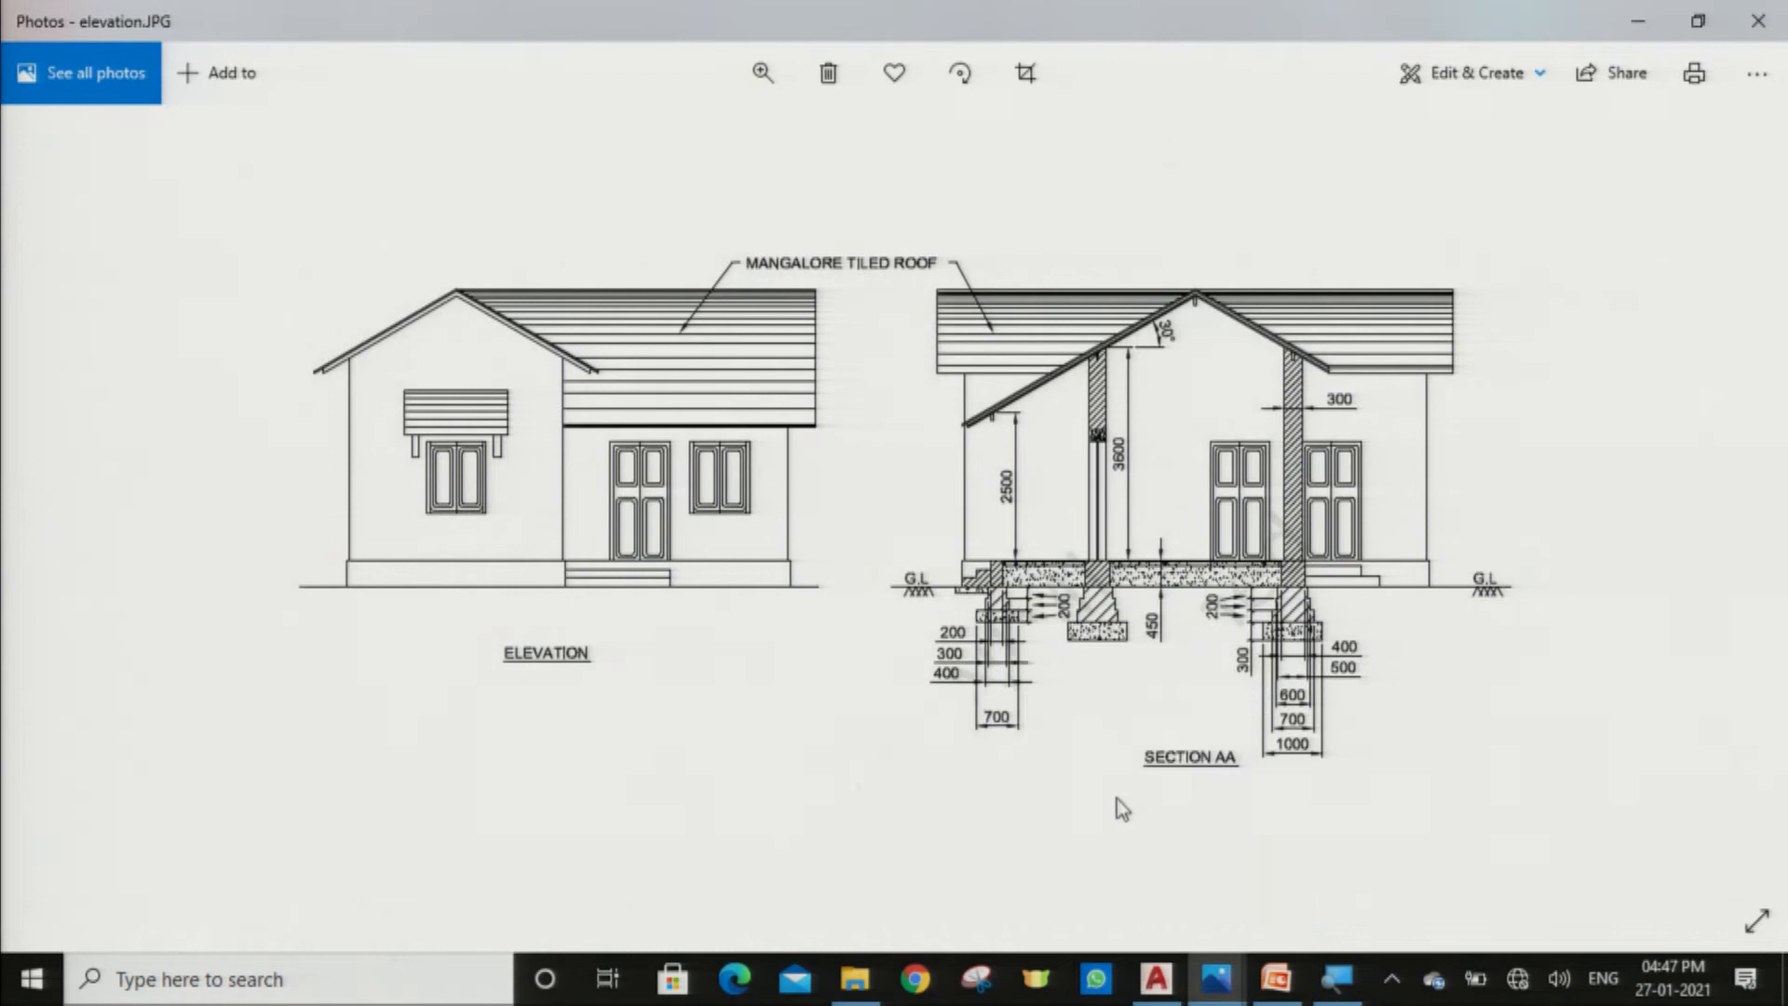
left_click(775, 78)
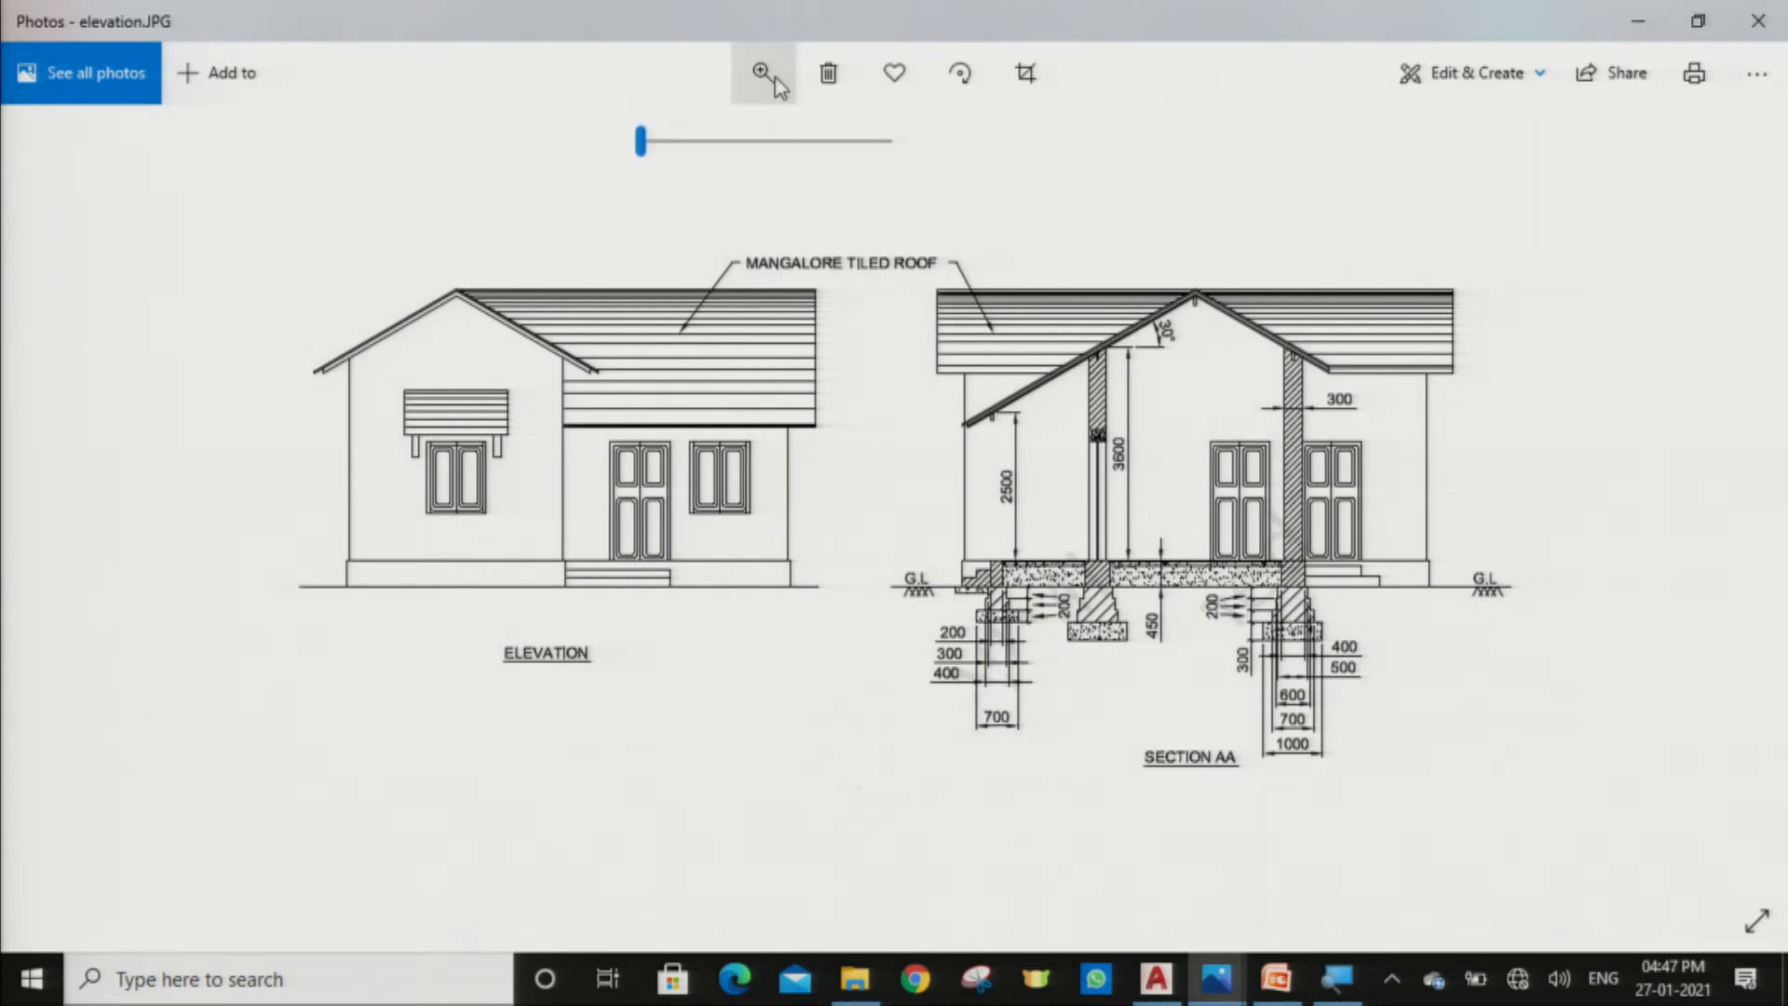
left_click_drag(652, 148, 658, 152)
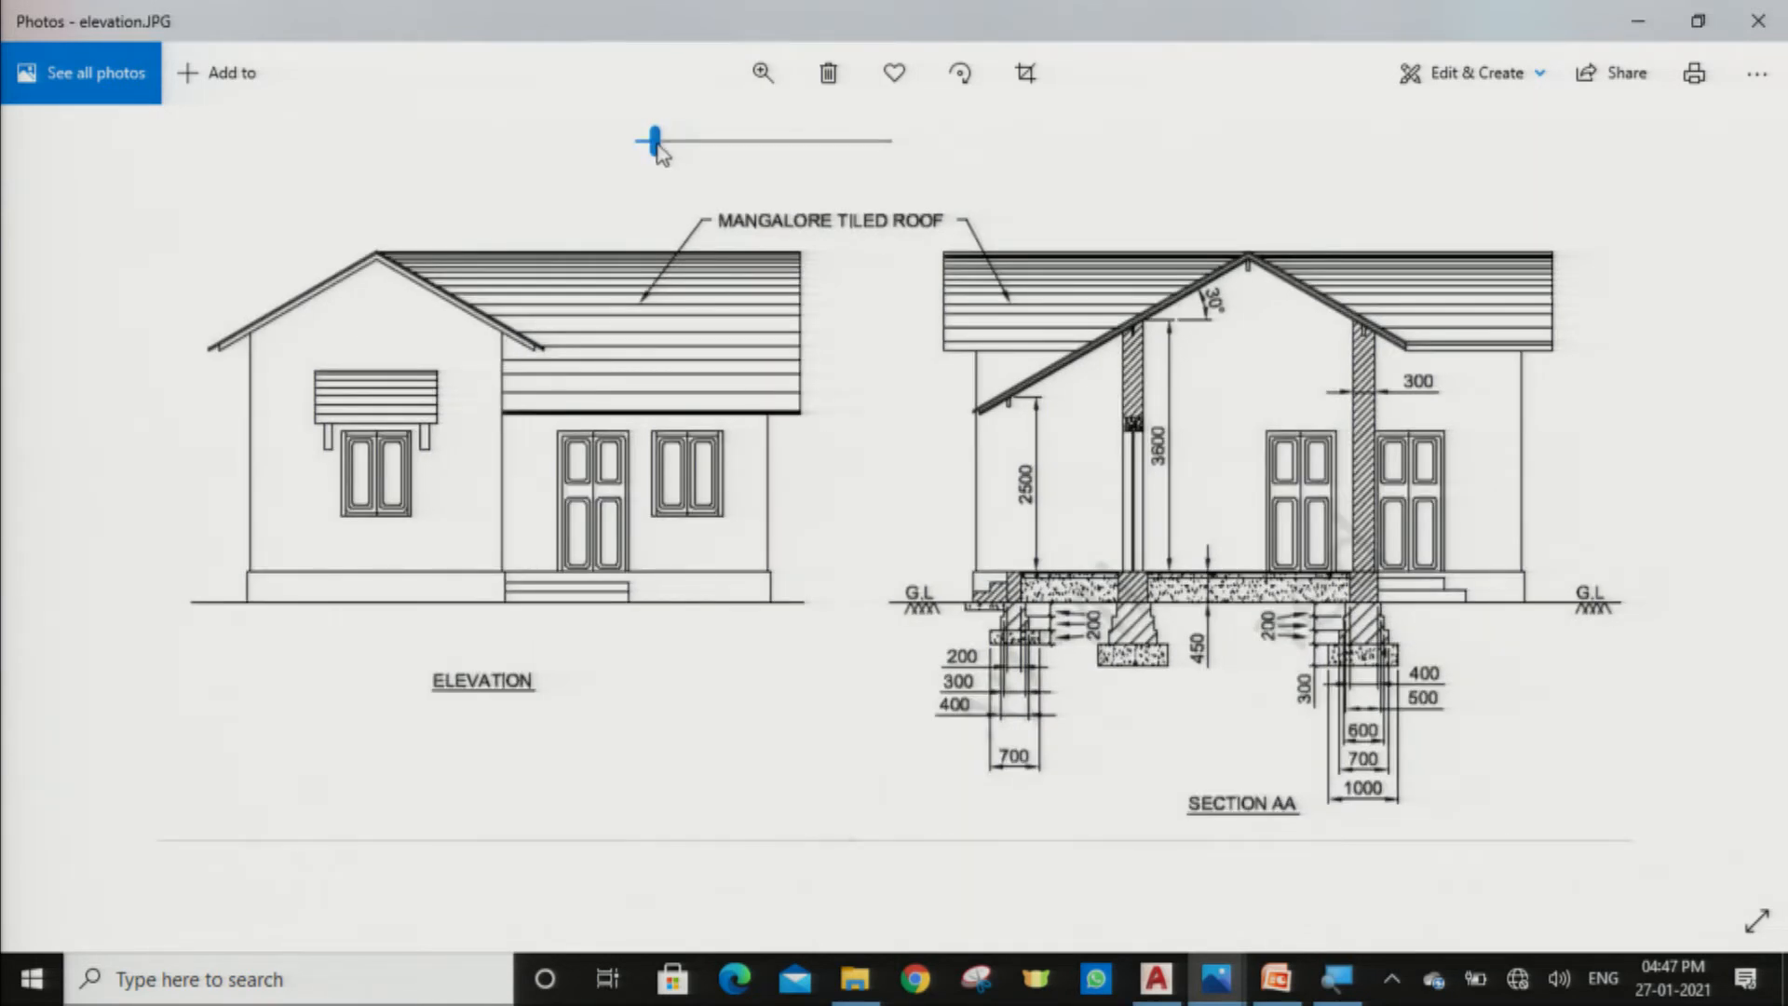
left_click_drag(1146, 340, 1124, 395)
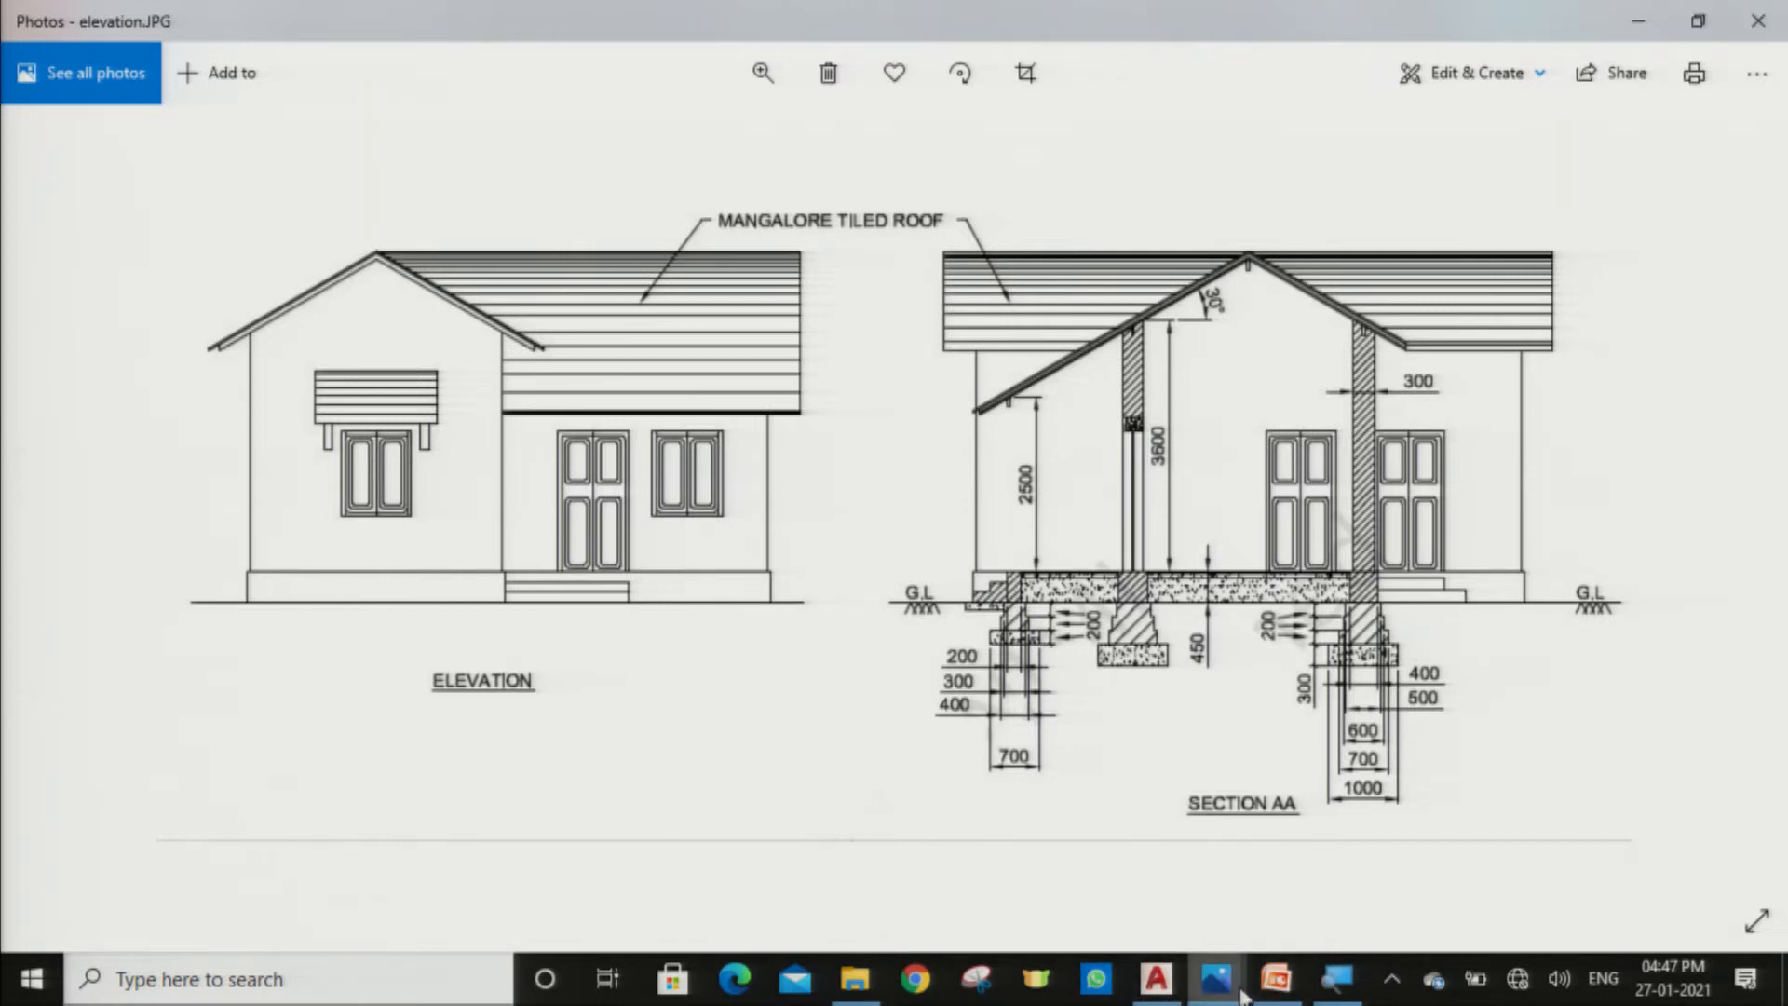
Step: Bring up plan.JPG in Photos and examine the floor plan's rooms, walls and dimensions enlarged
mouse_move(1220, 978)
left_click(1206, 876)
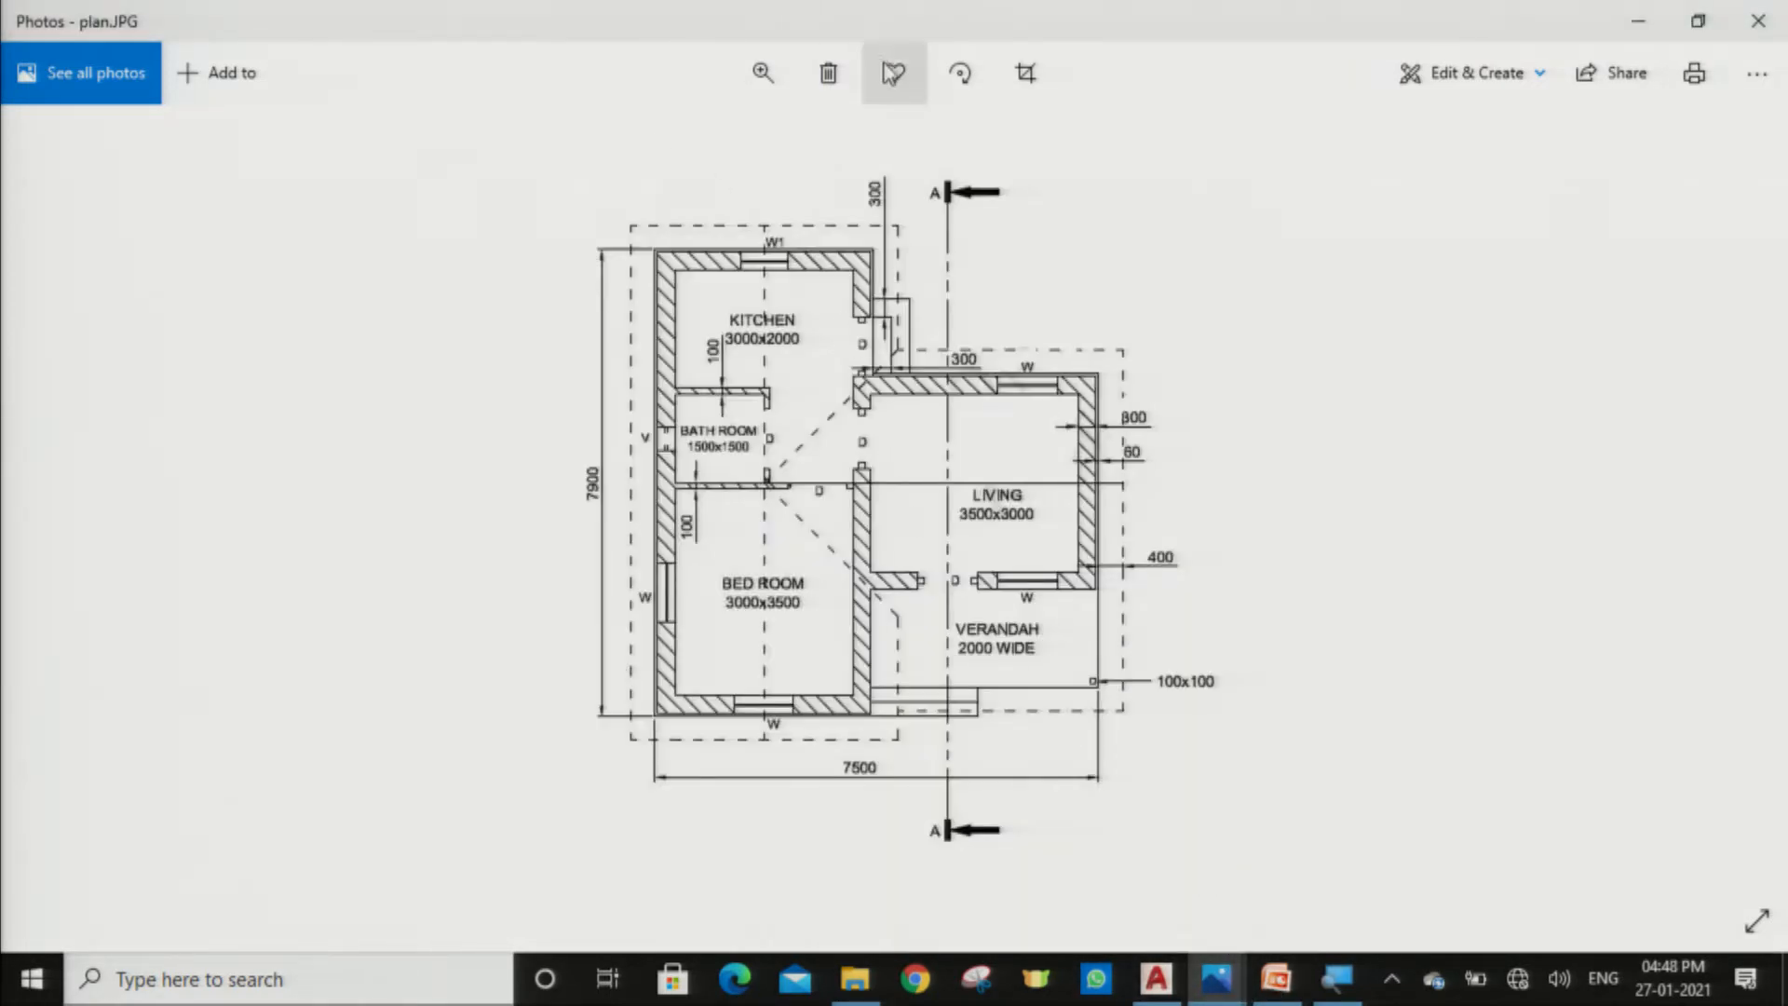
left_click(792, 80)
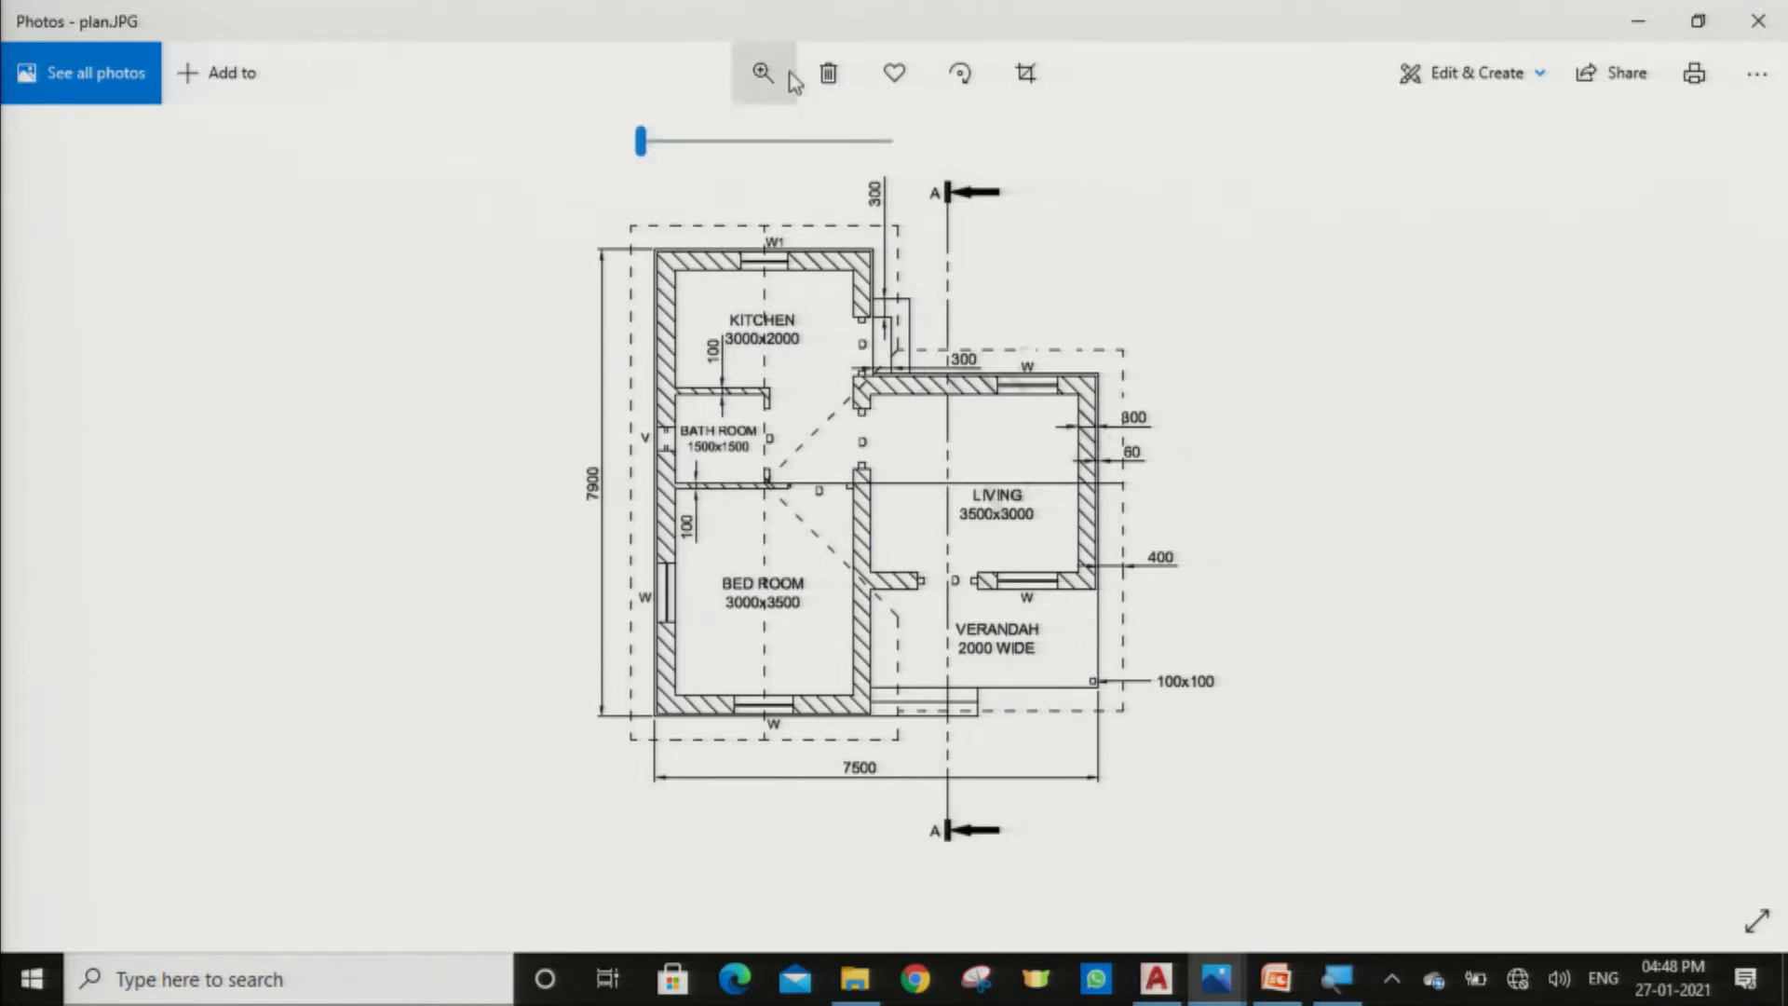
left_click(676, 142)
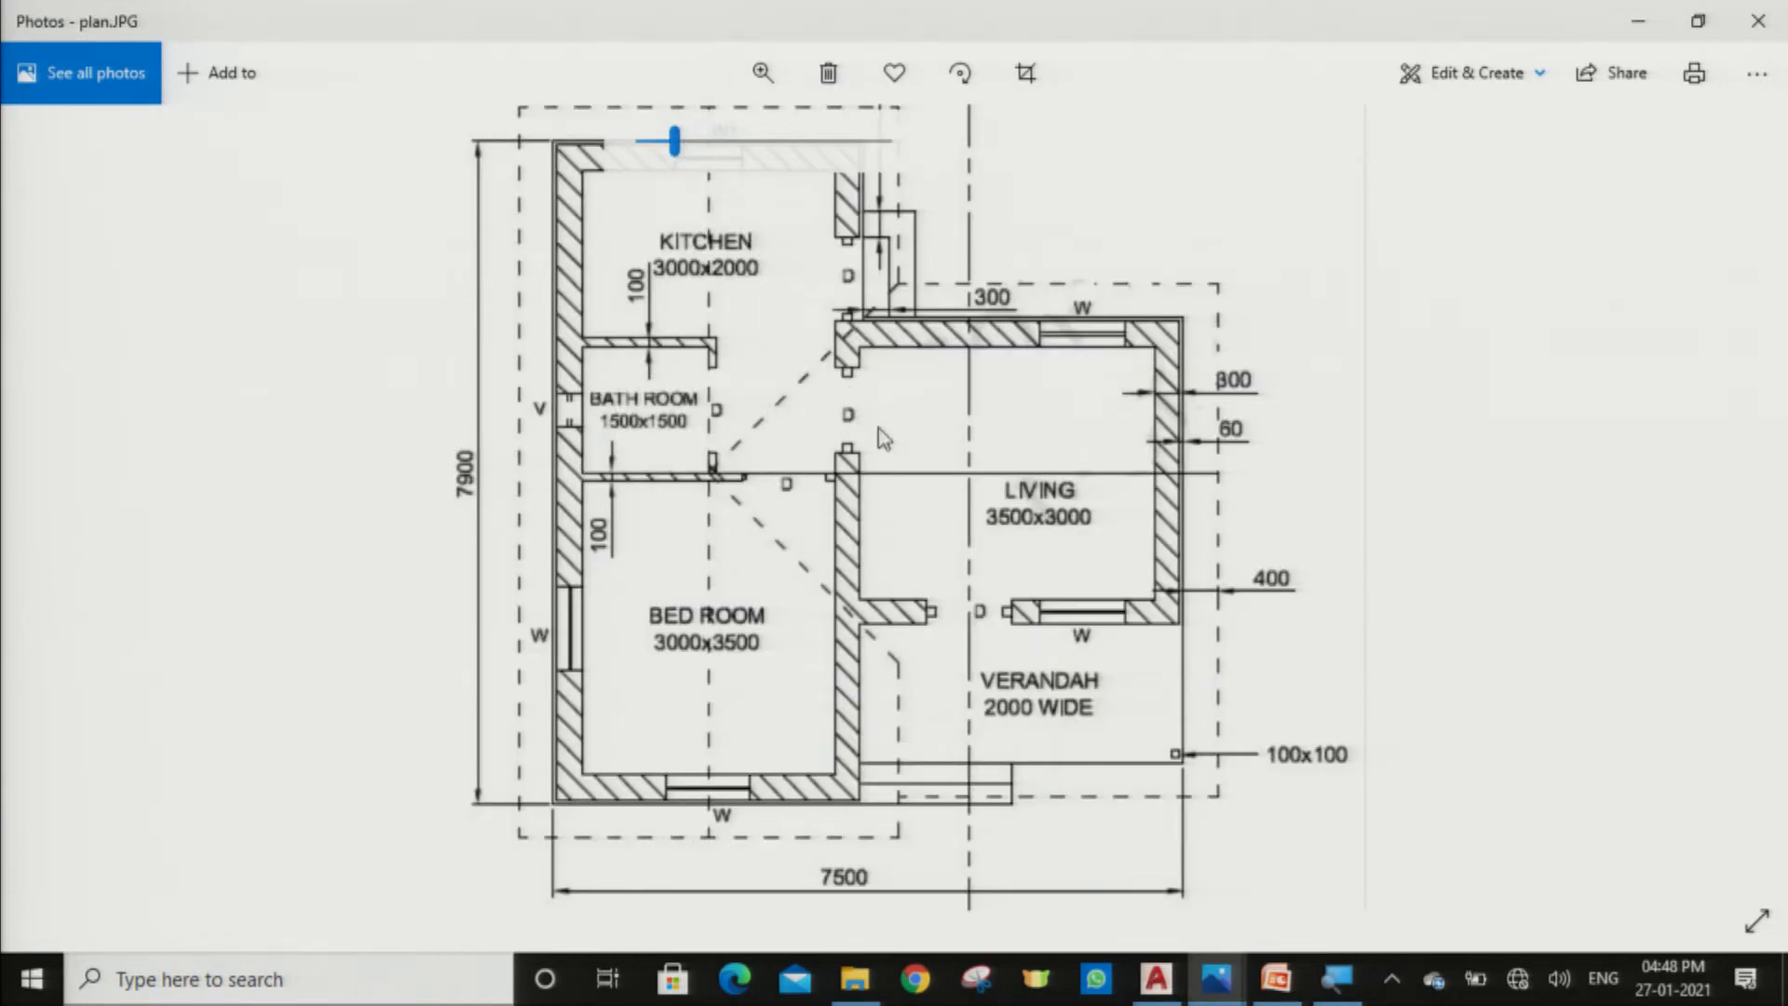
left_click_drag(878, 428, 862, 528)
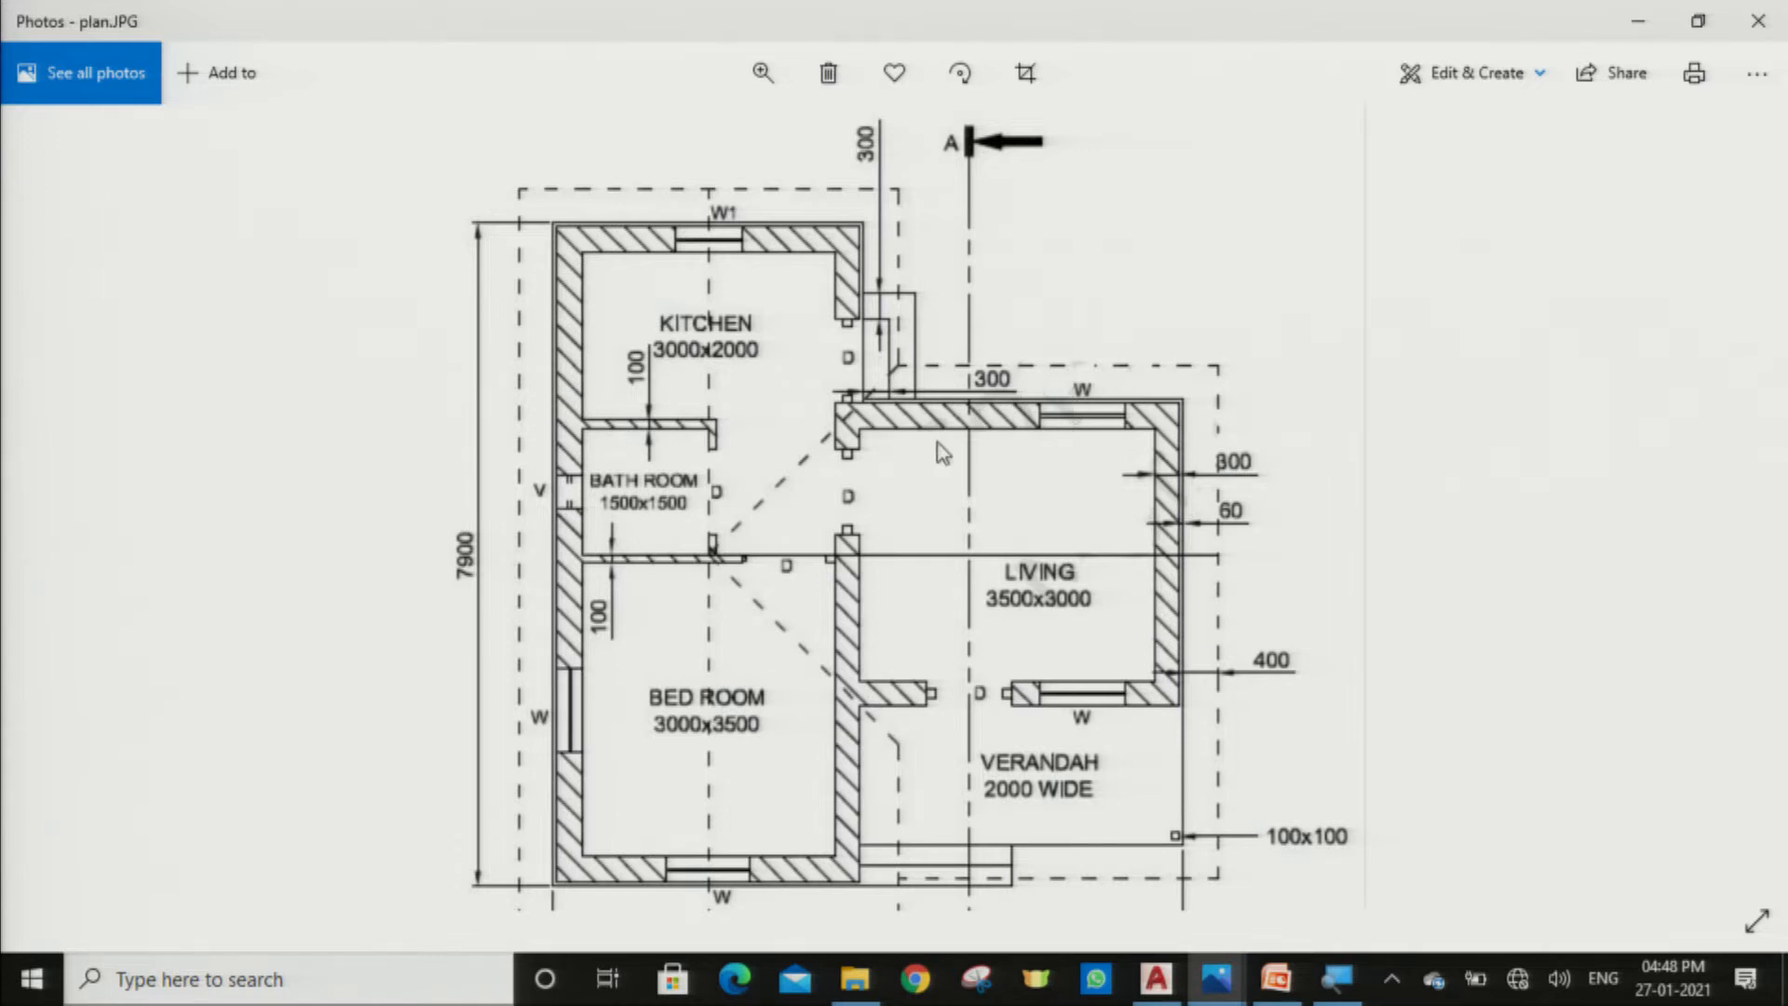
left_click_drag(938, 442, 869, 376)
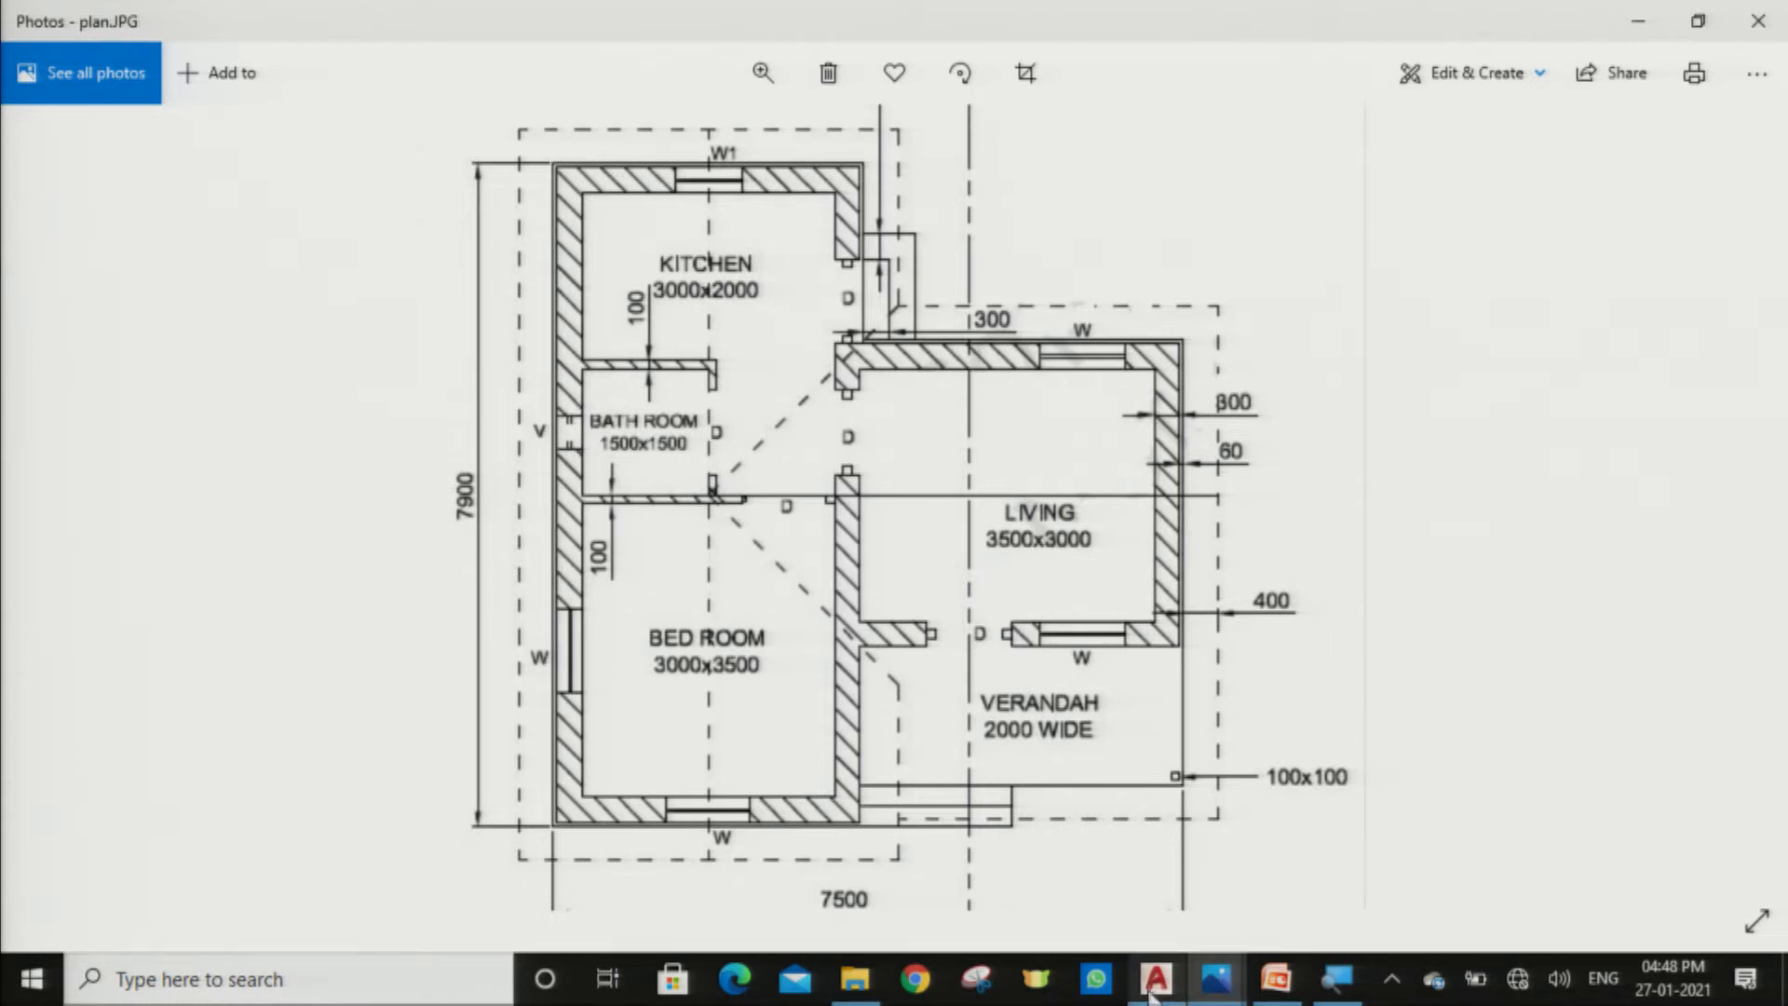
Step: Bring up references.JPG in Photos and read the construction, door, window and ventilator specifications
mouse_move(1152, 992)
mouse_move(1215, 987)
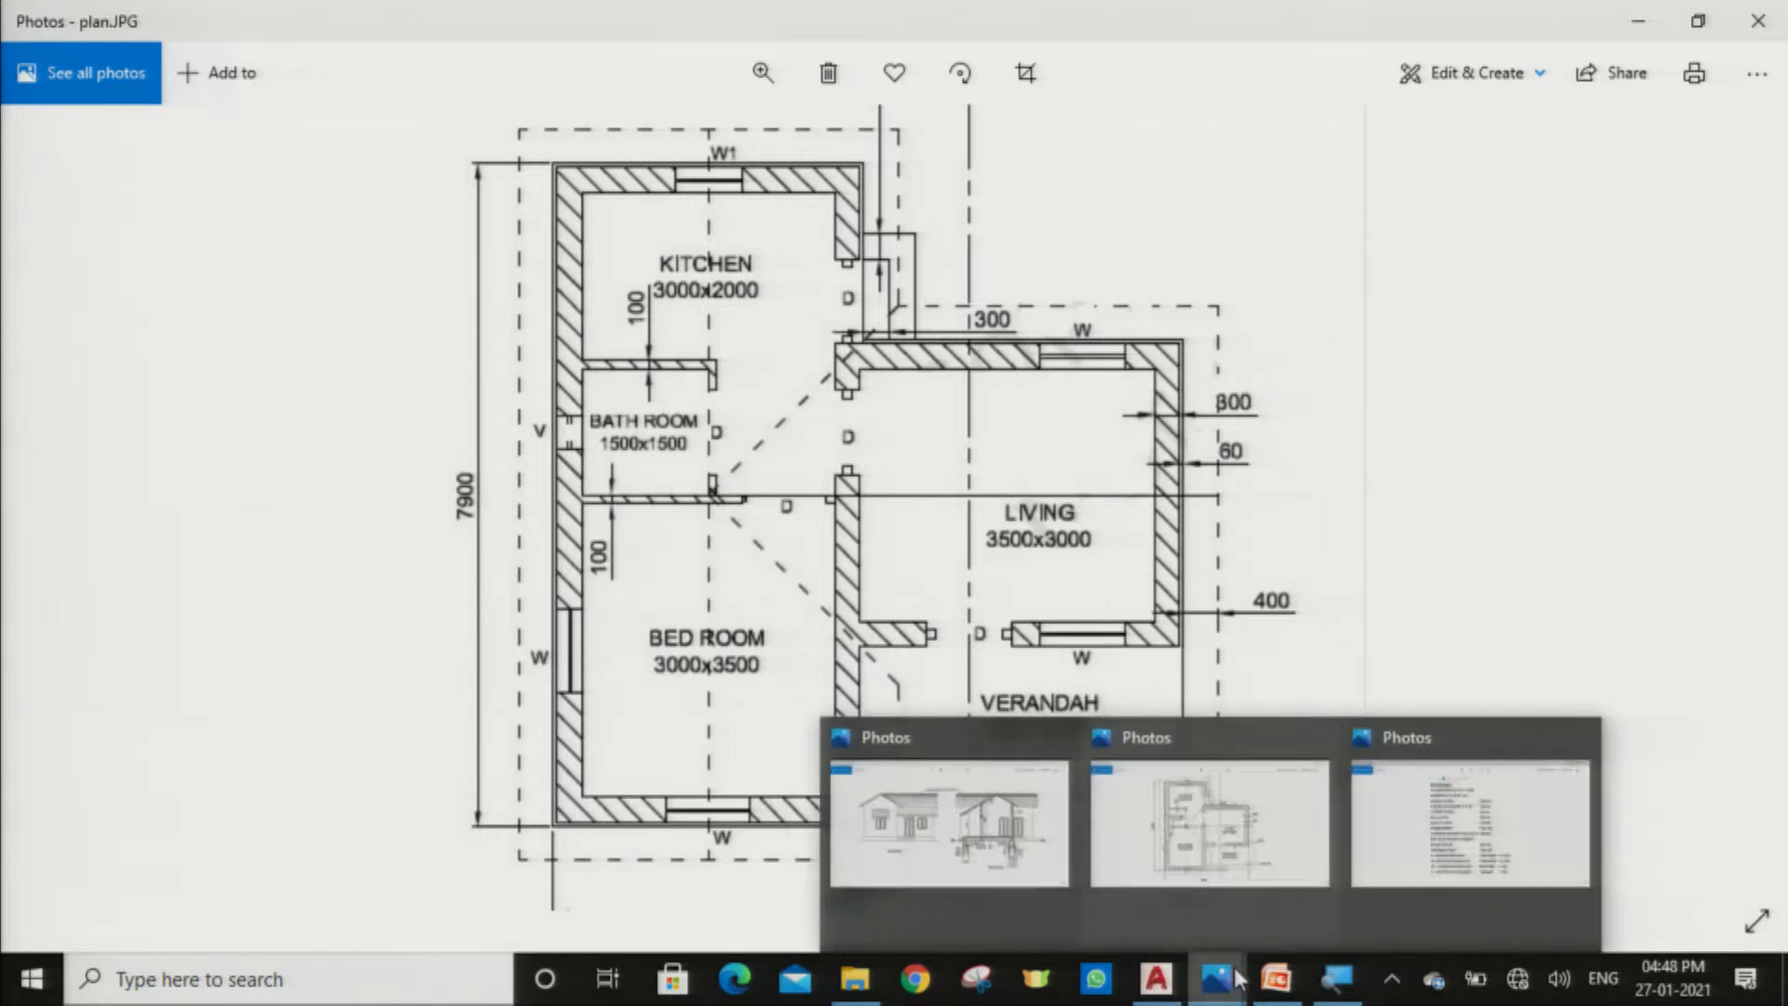
left_click(1397, 908)
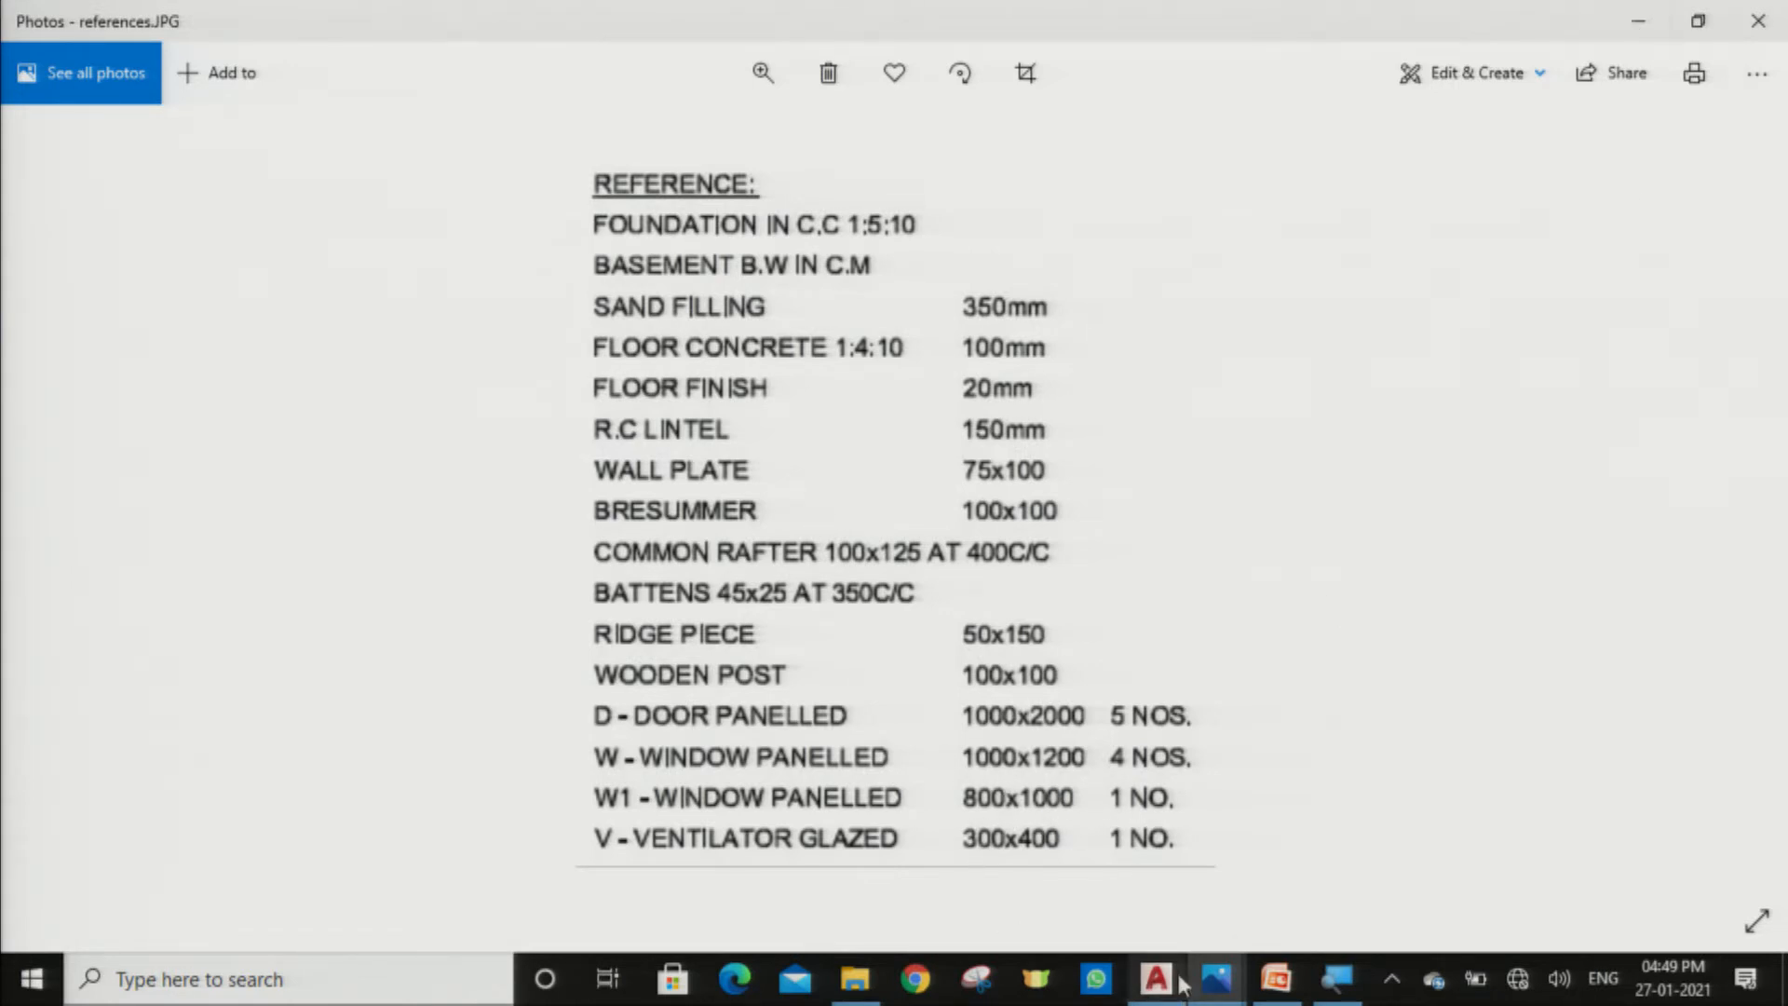
Step: Switch back to AutoCAD and review the drawing's existing layers and their on/off, freeze, lock and color settings
mouse_move(1156, 979)
left_click(1154, 918)
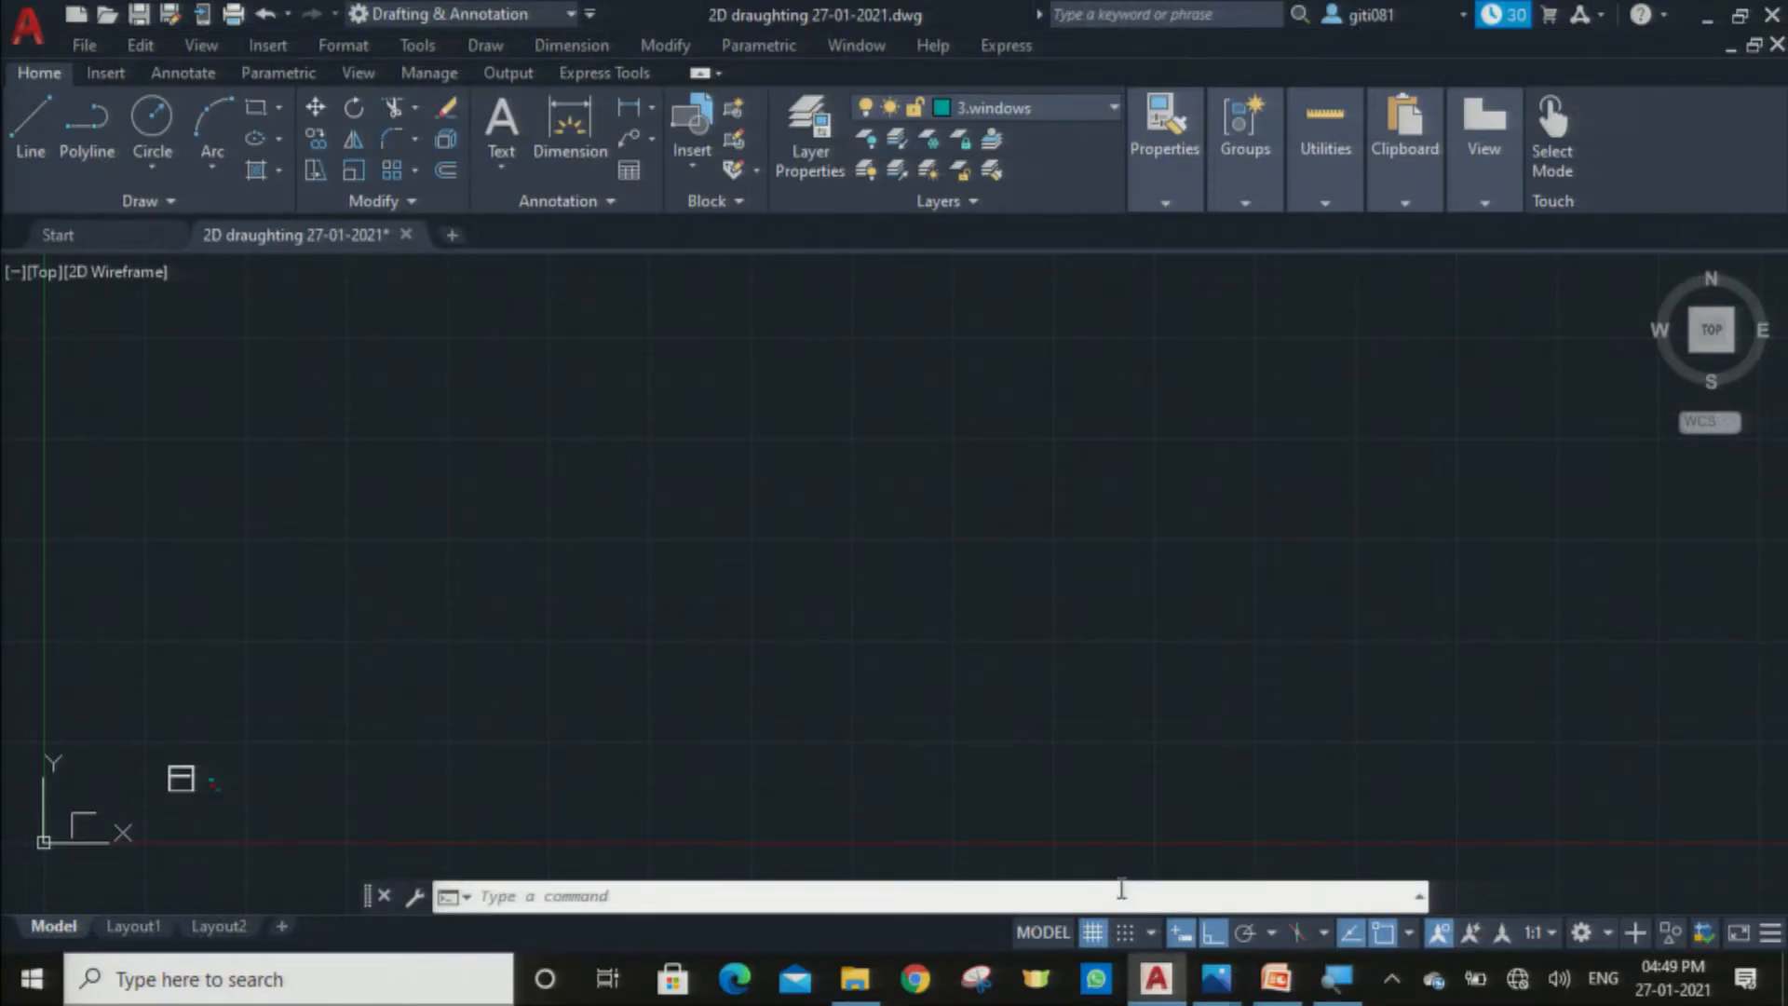
middle_click_drag(739, 599, 680, 691)
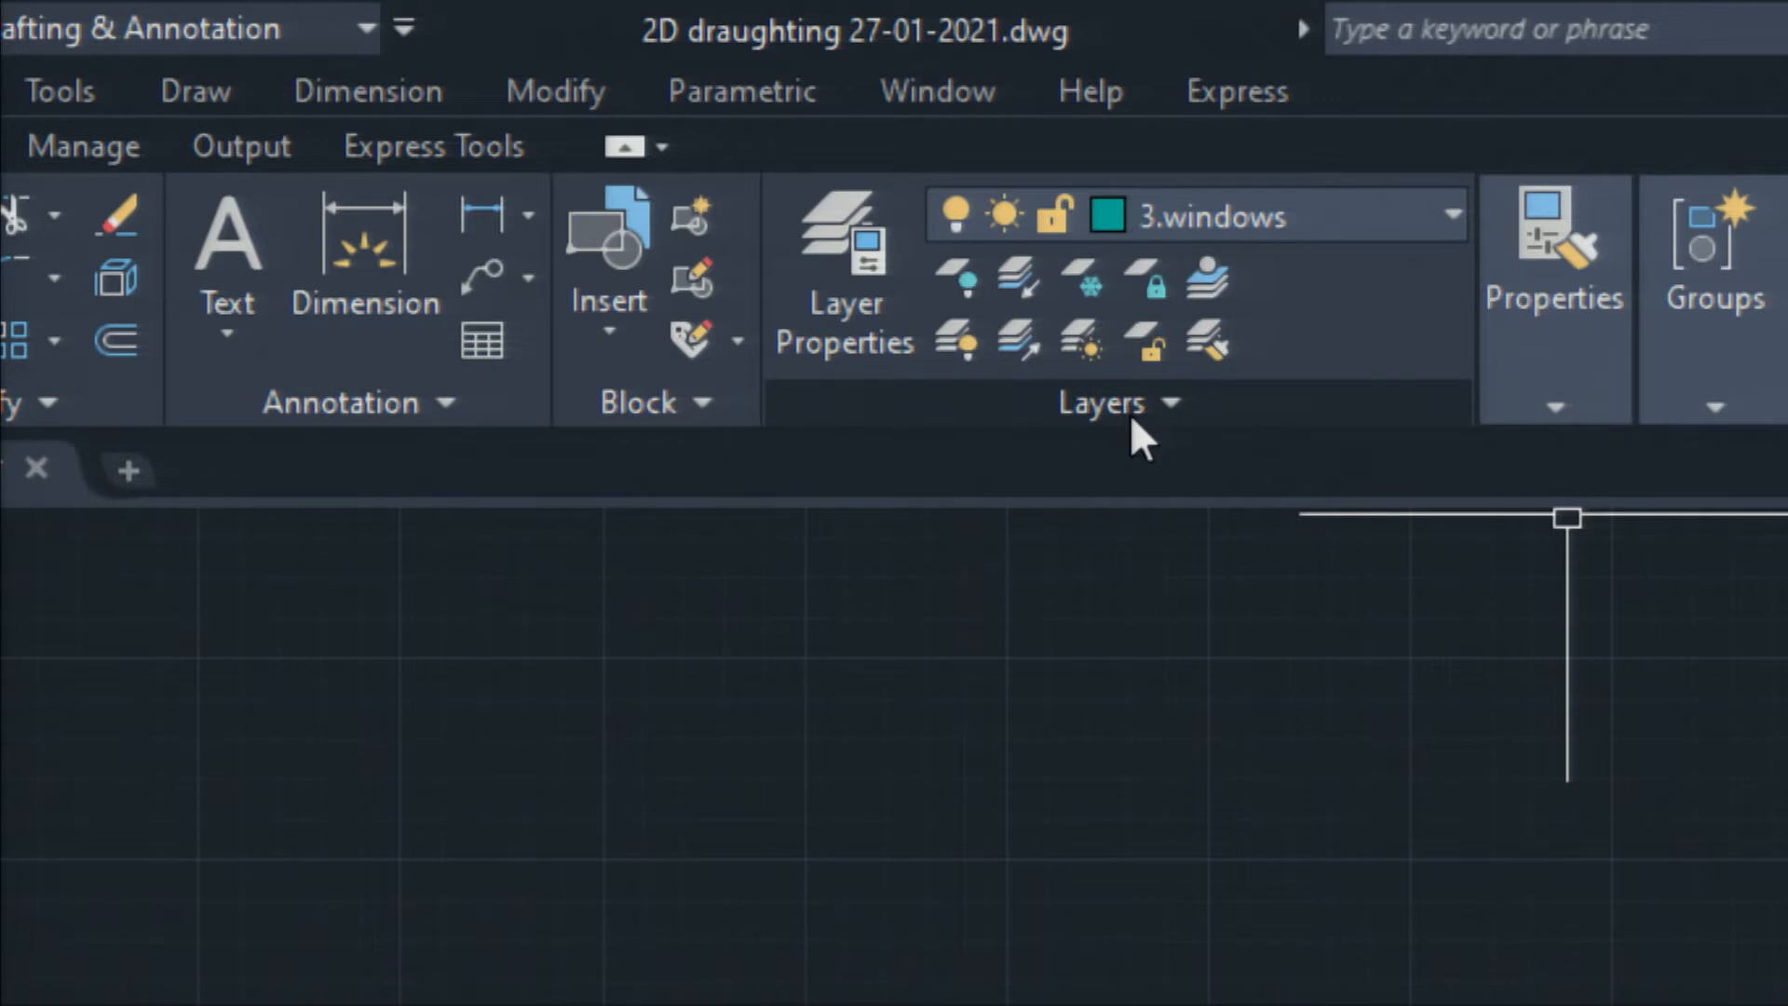
left_click(1238, 194)
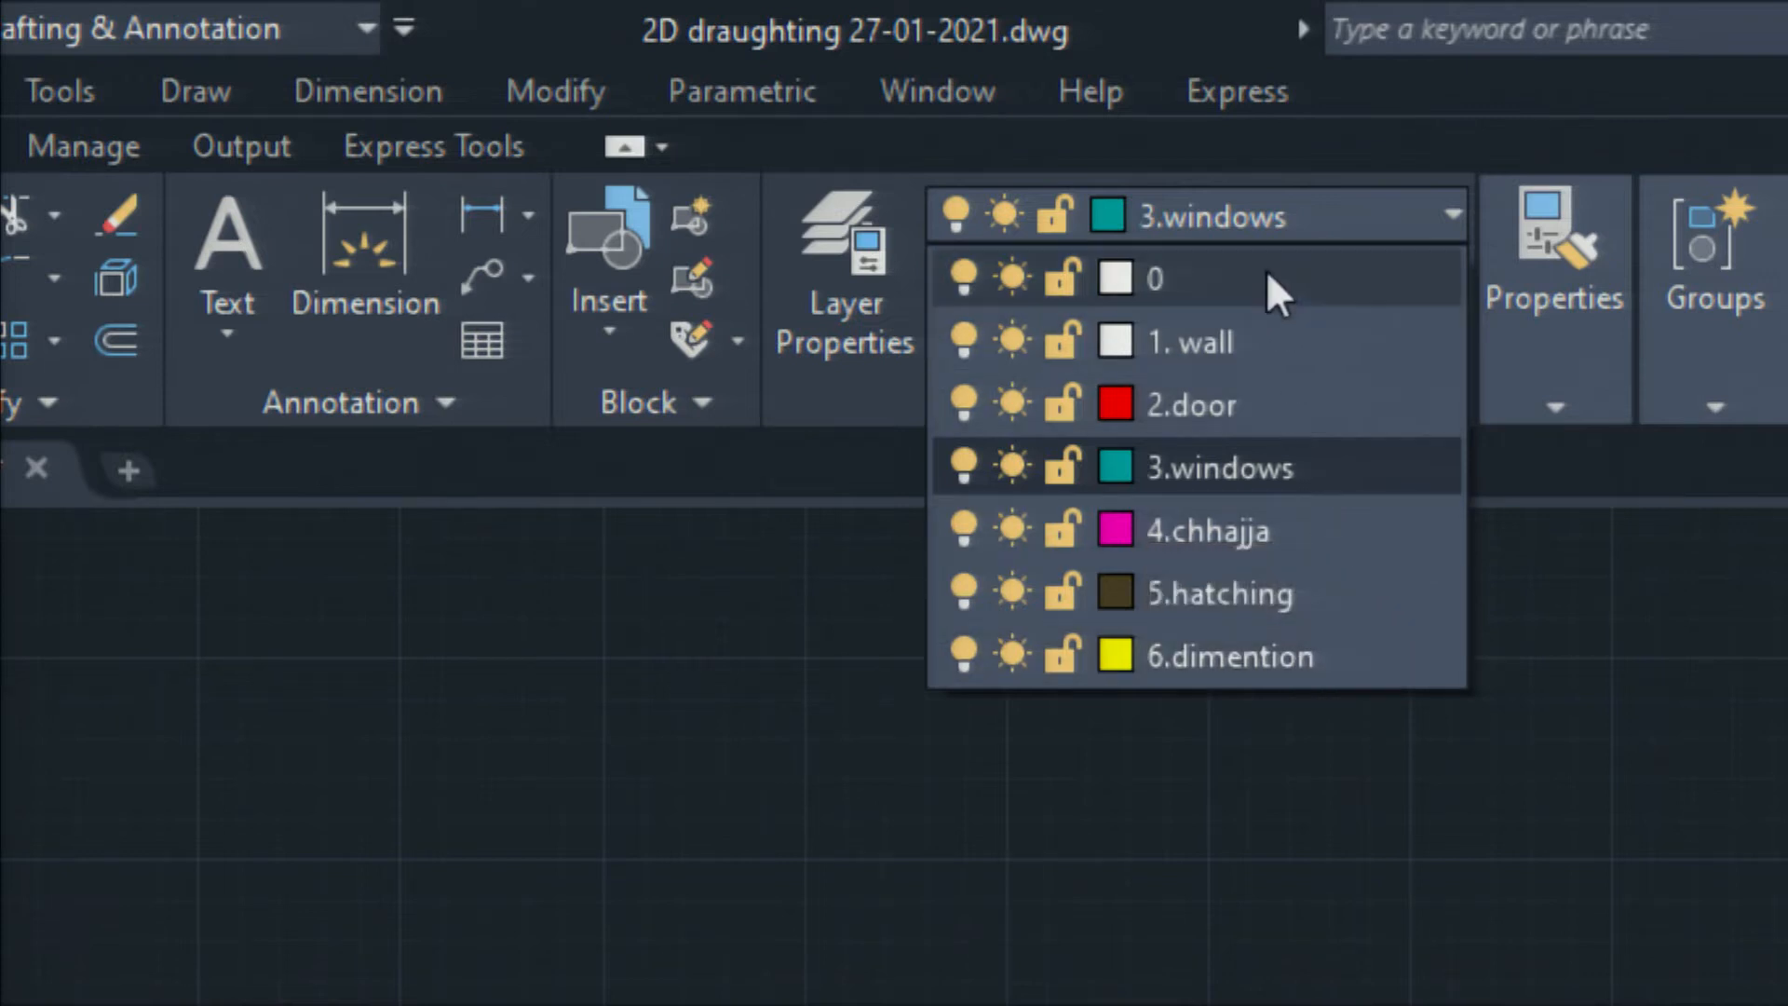
left_click(1194, 789)
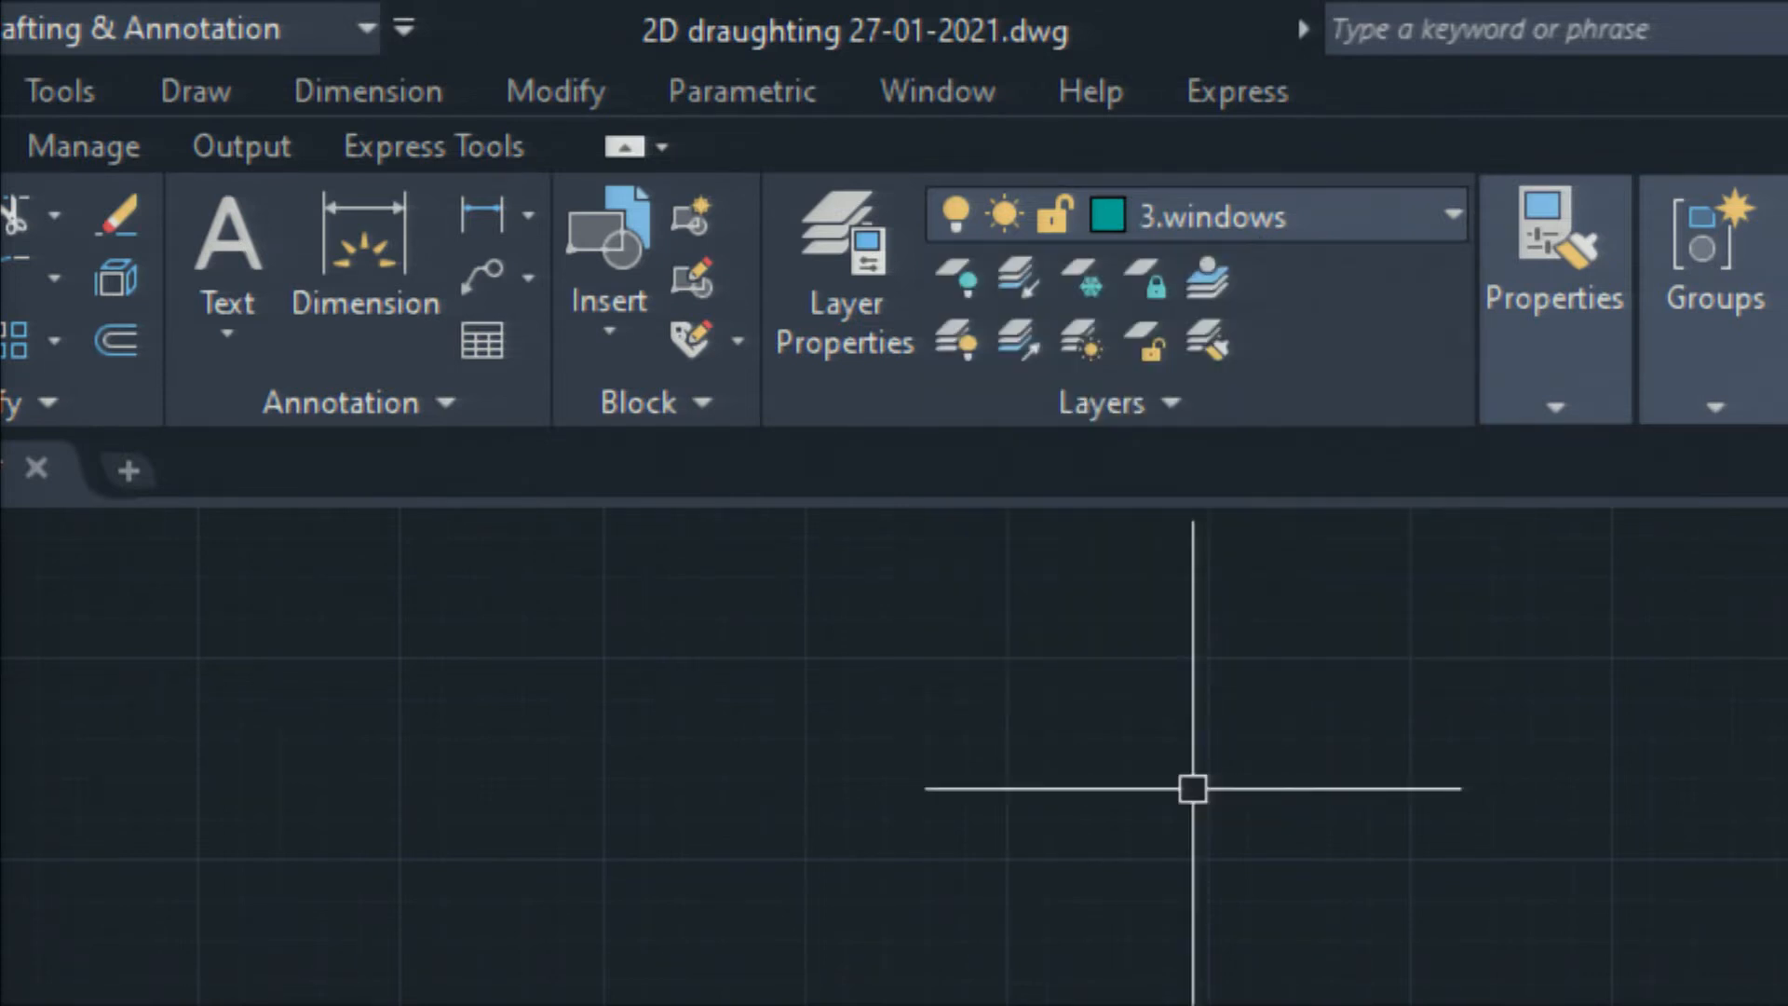
left_click(1365, 196)
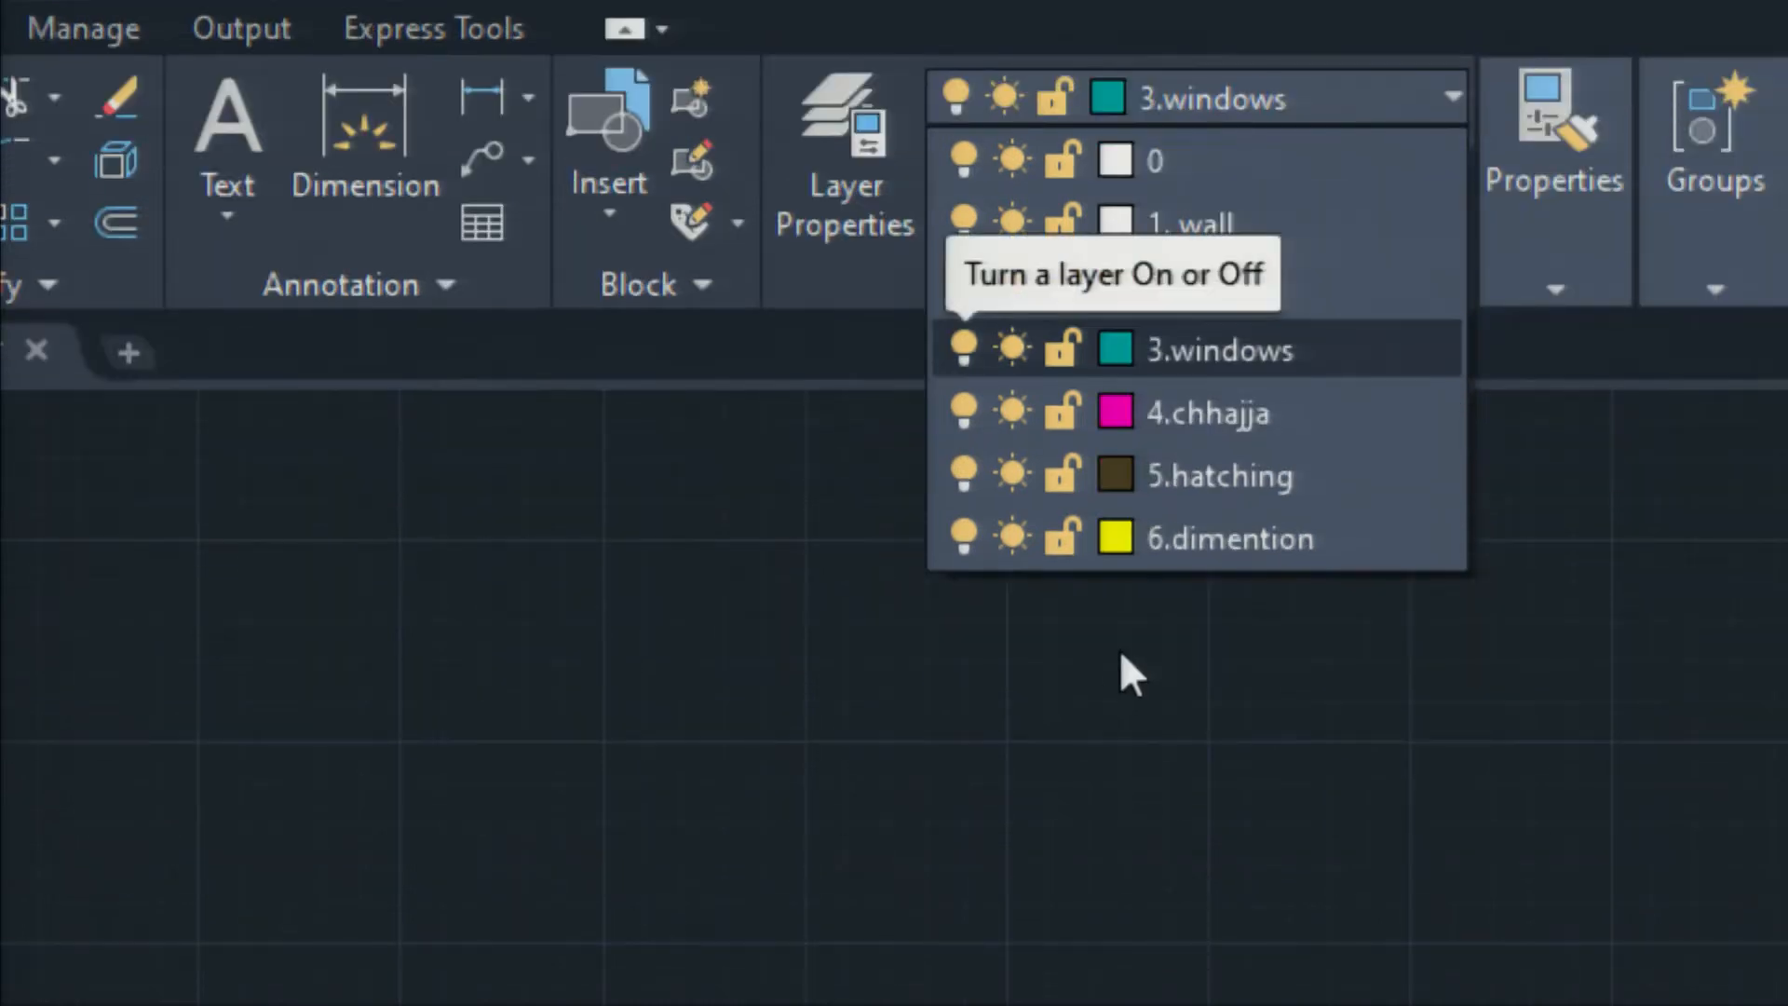
left_click(1123, 783)
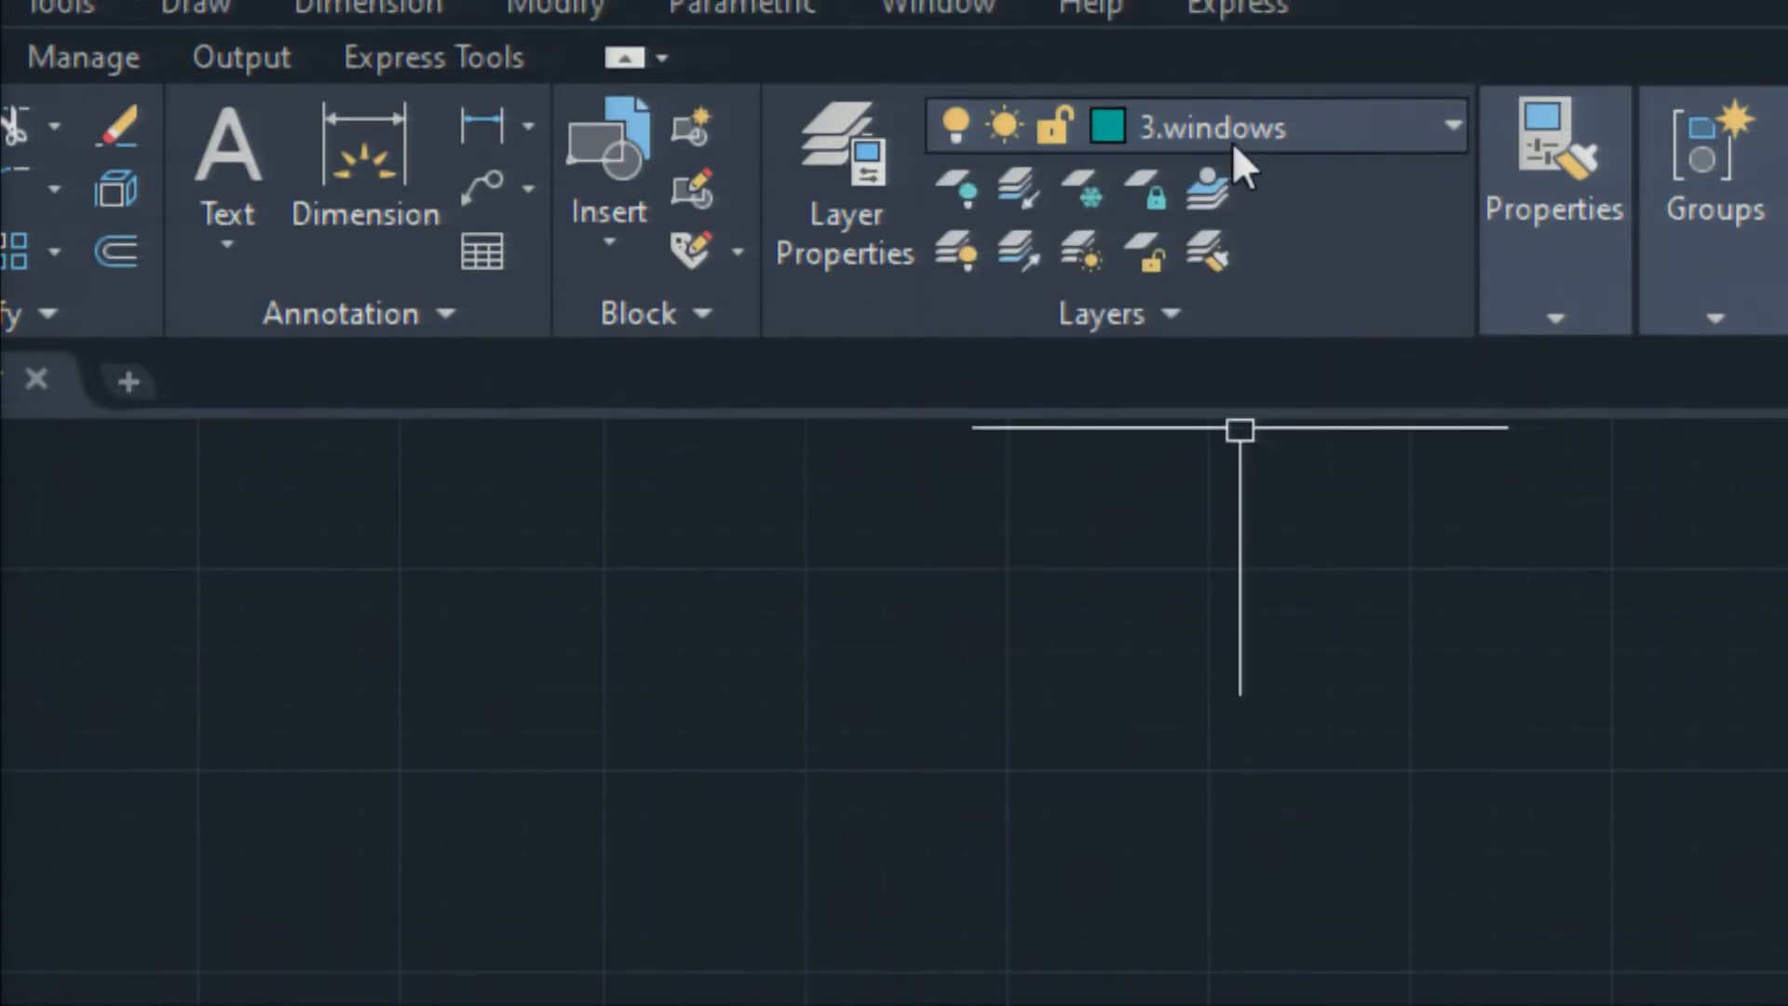
left_click(1235, 102)
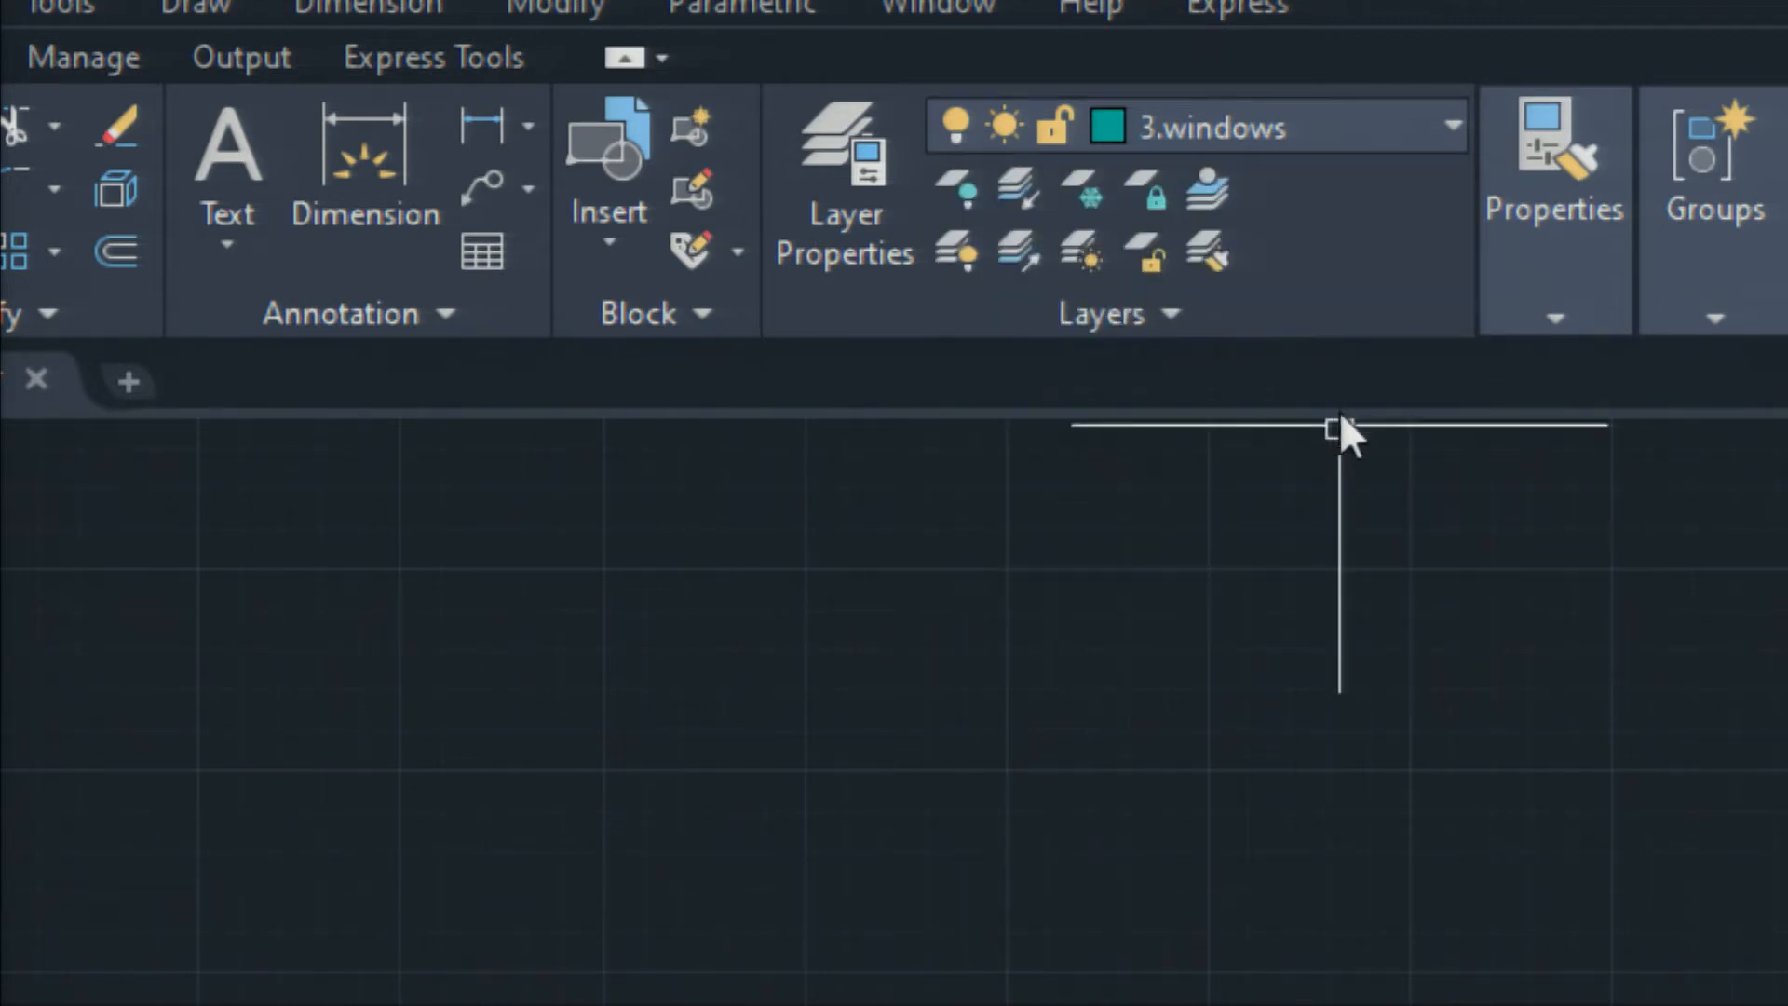
left_click(1308, 591)
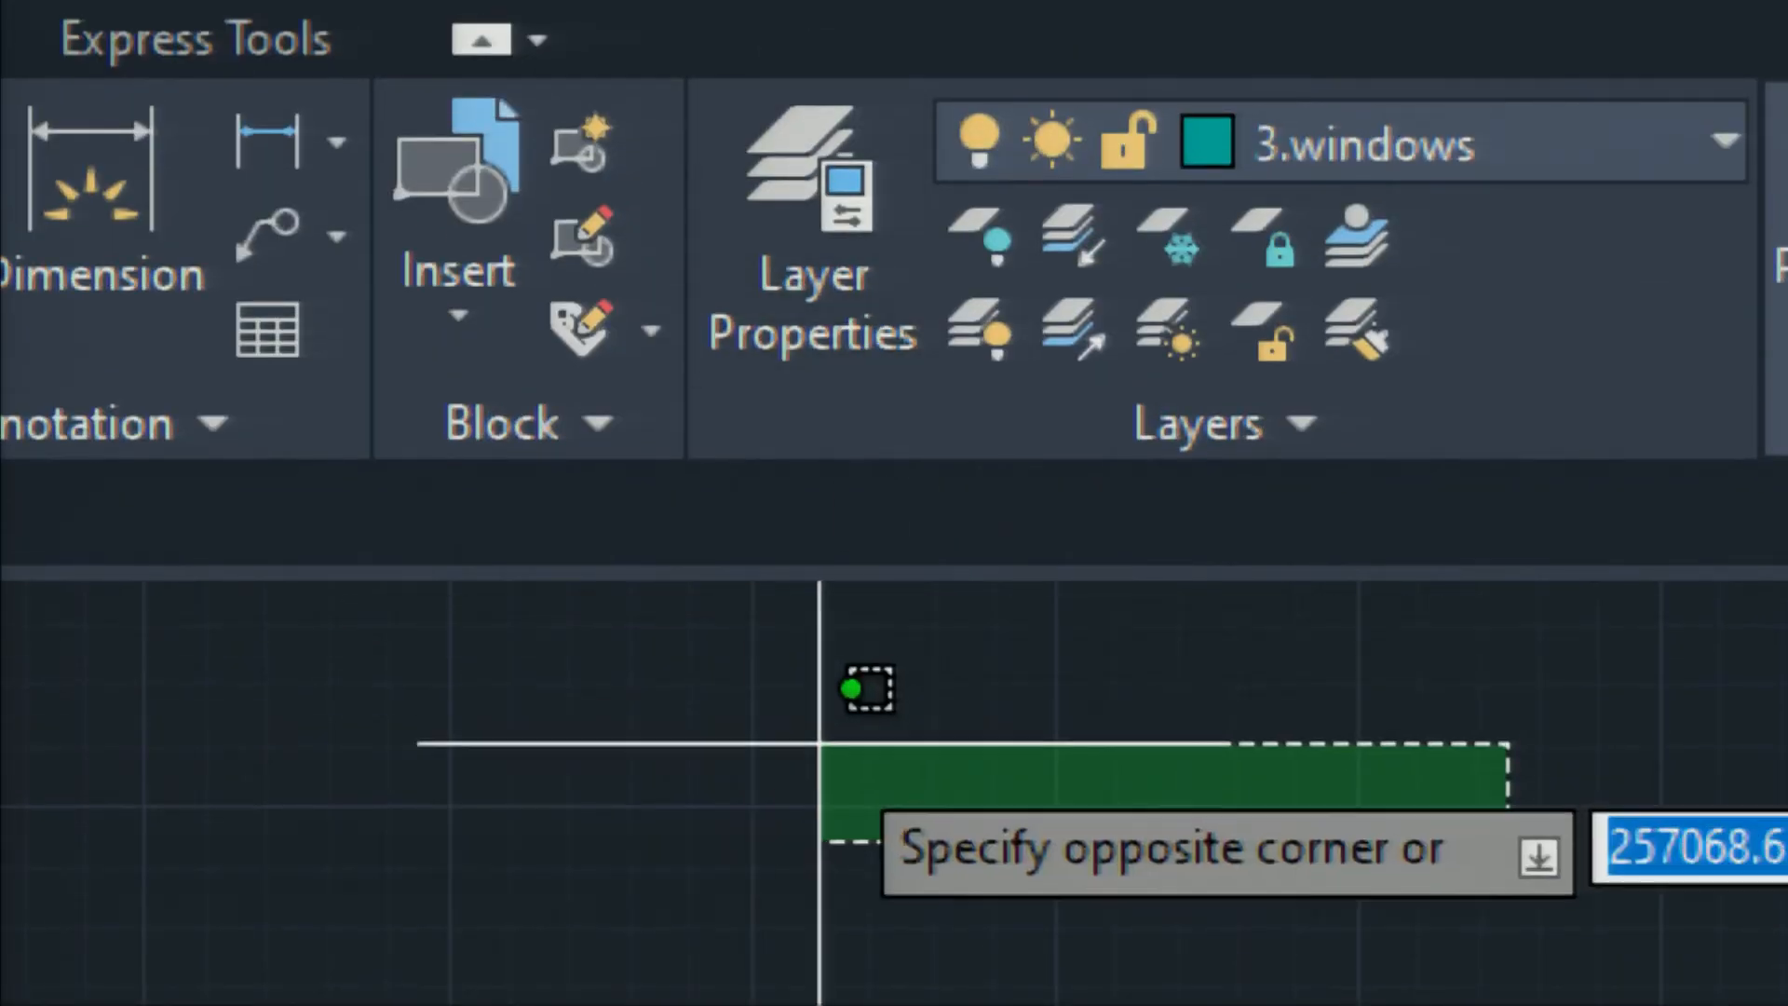
left_click(790, 732)
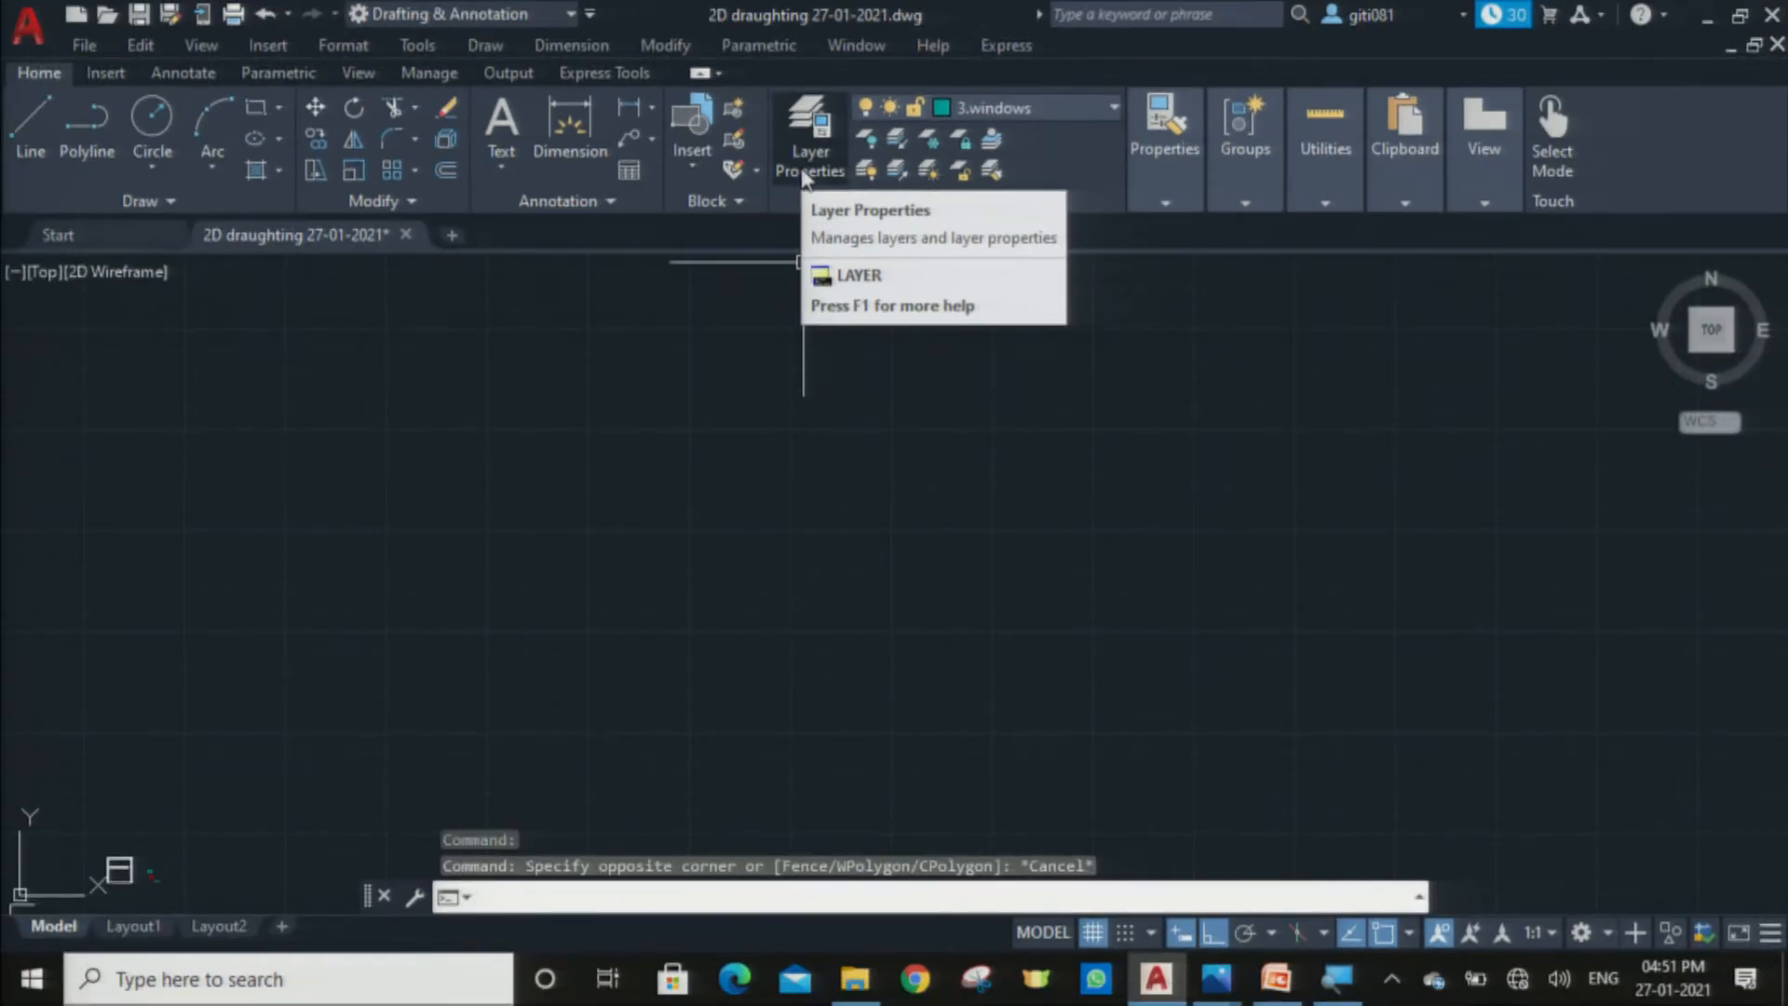
Step: Create a new layer named "7.vent" in the Layer Properties Manager
left_click(803, 175)
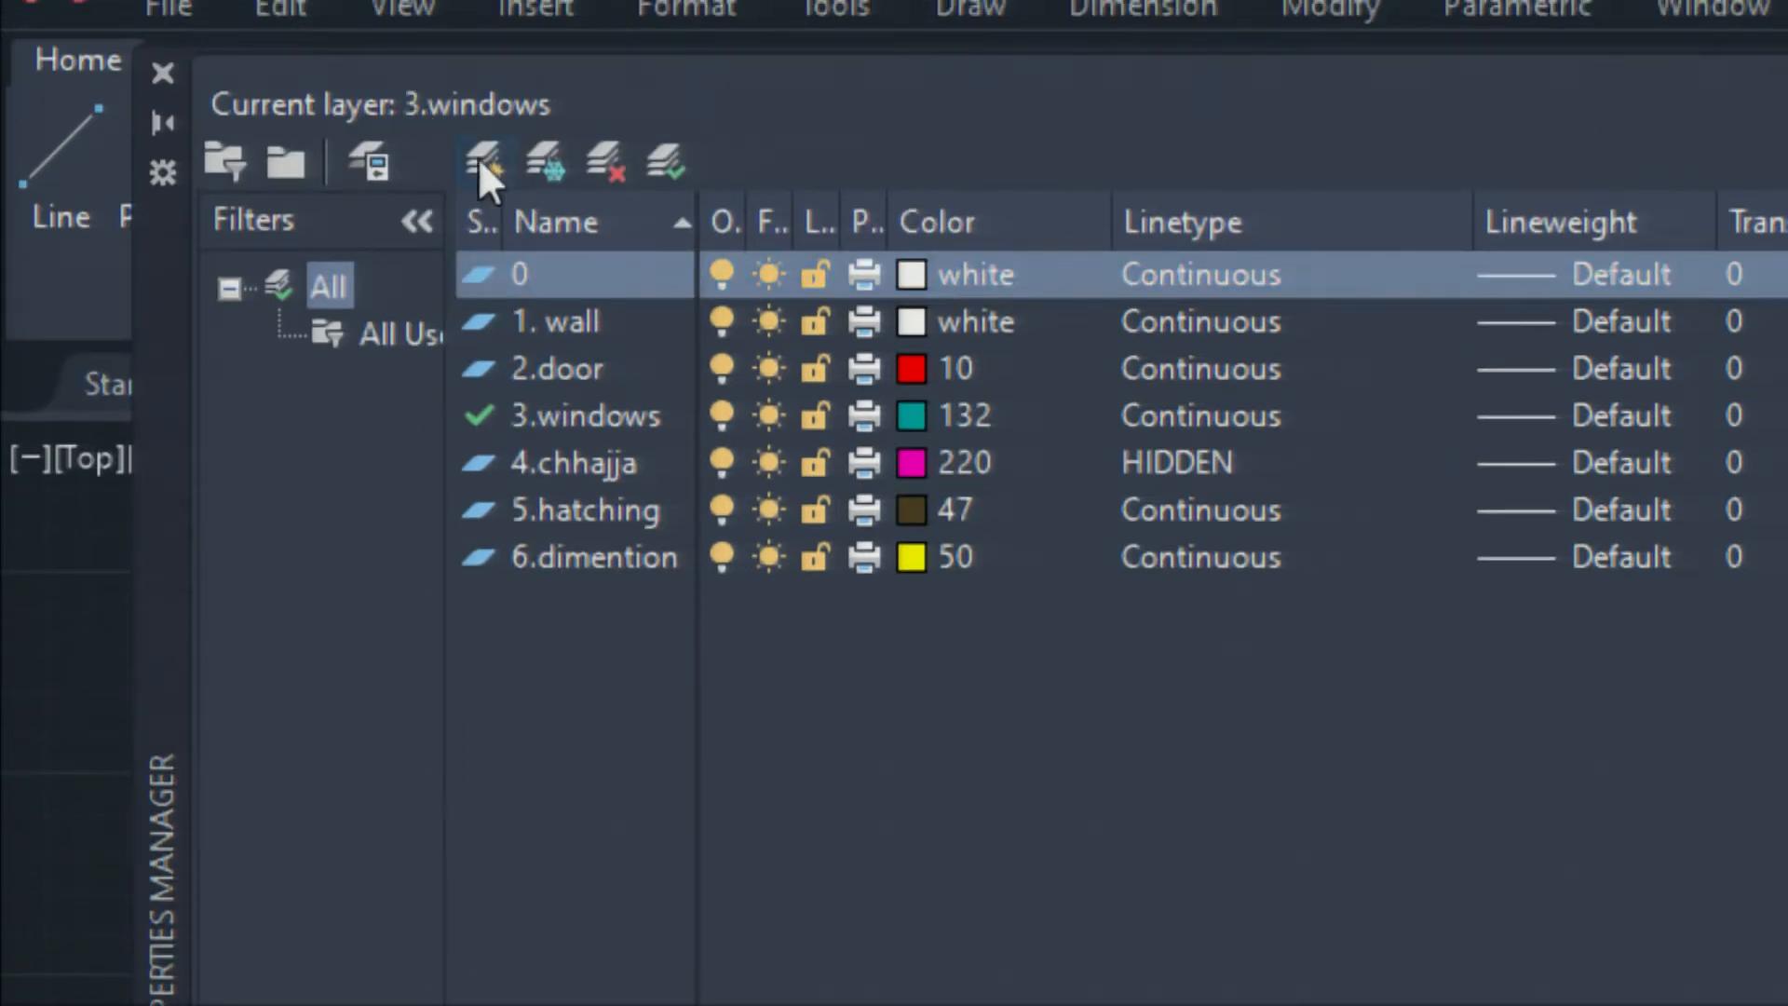
left_click(481, 159)
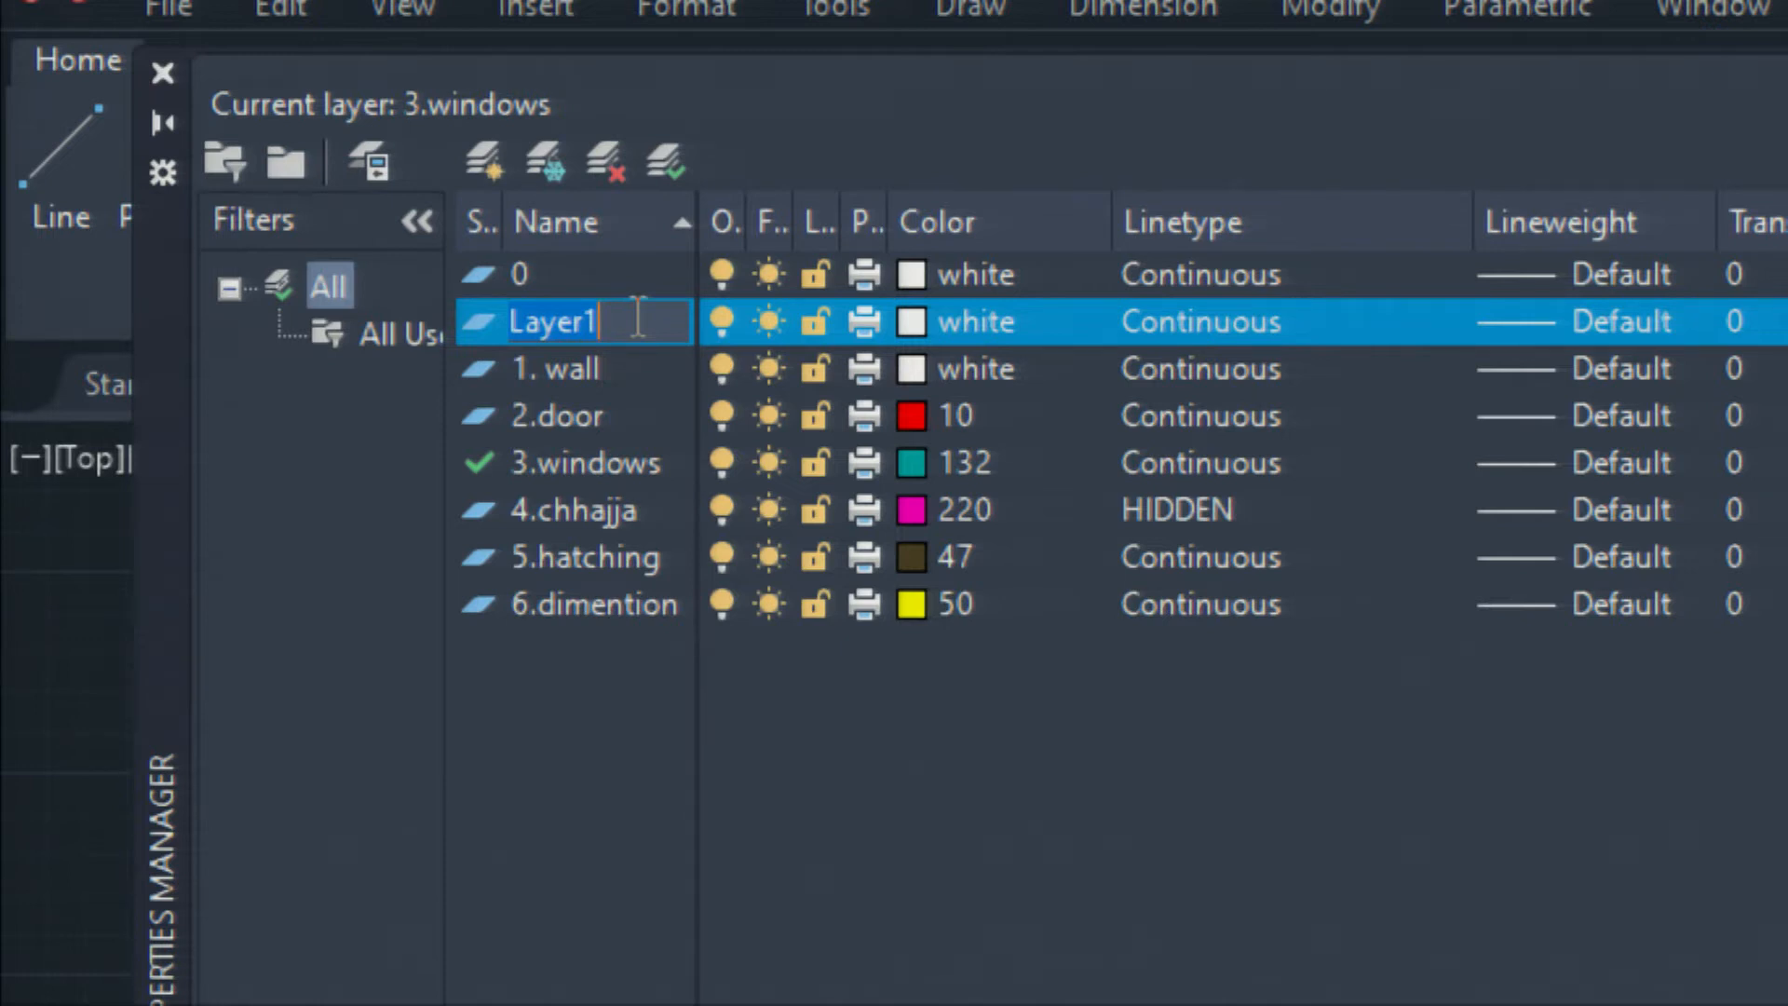
type("7.vent")
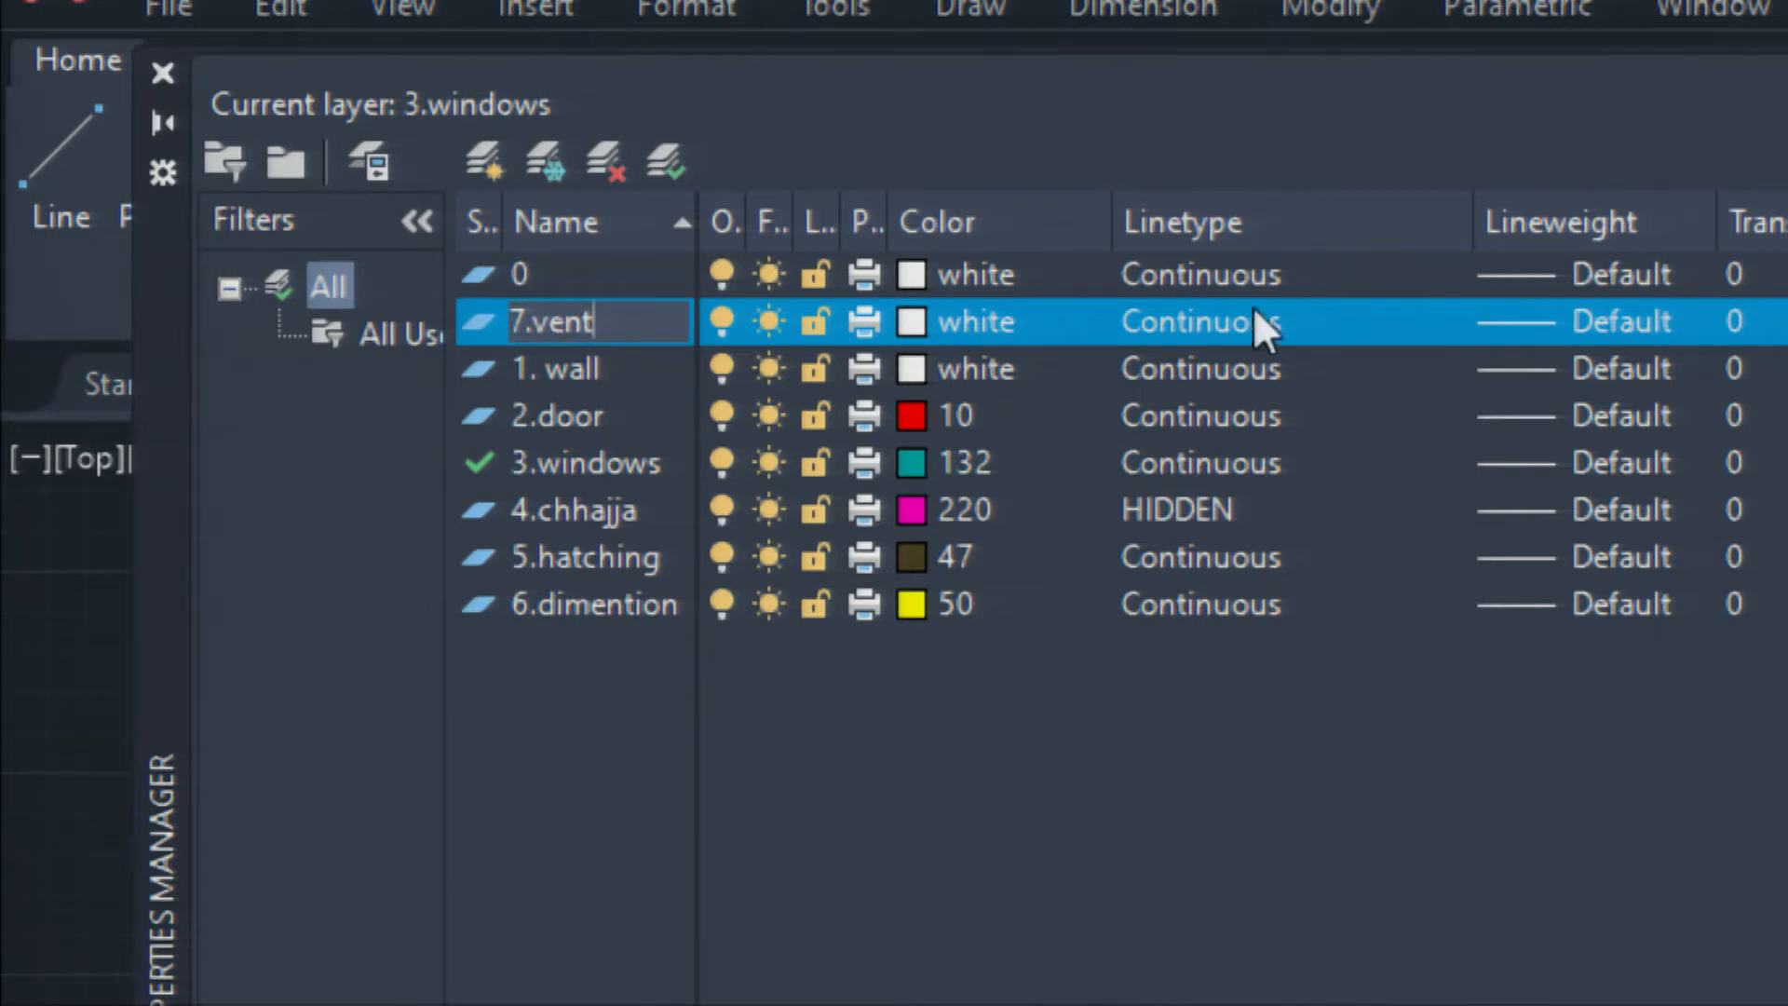
Step: Set the 7.vent layer's color to index color 162
left_click(915, 324)
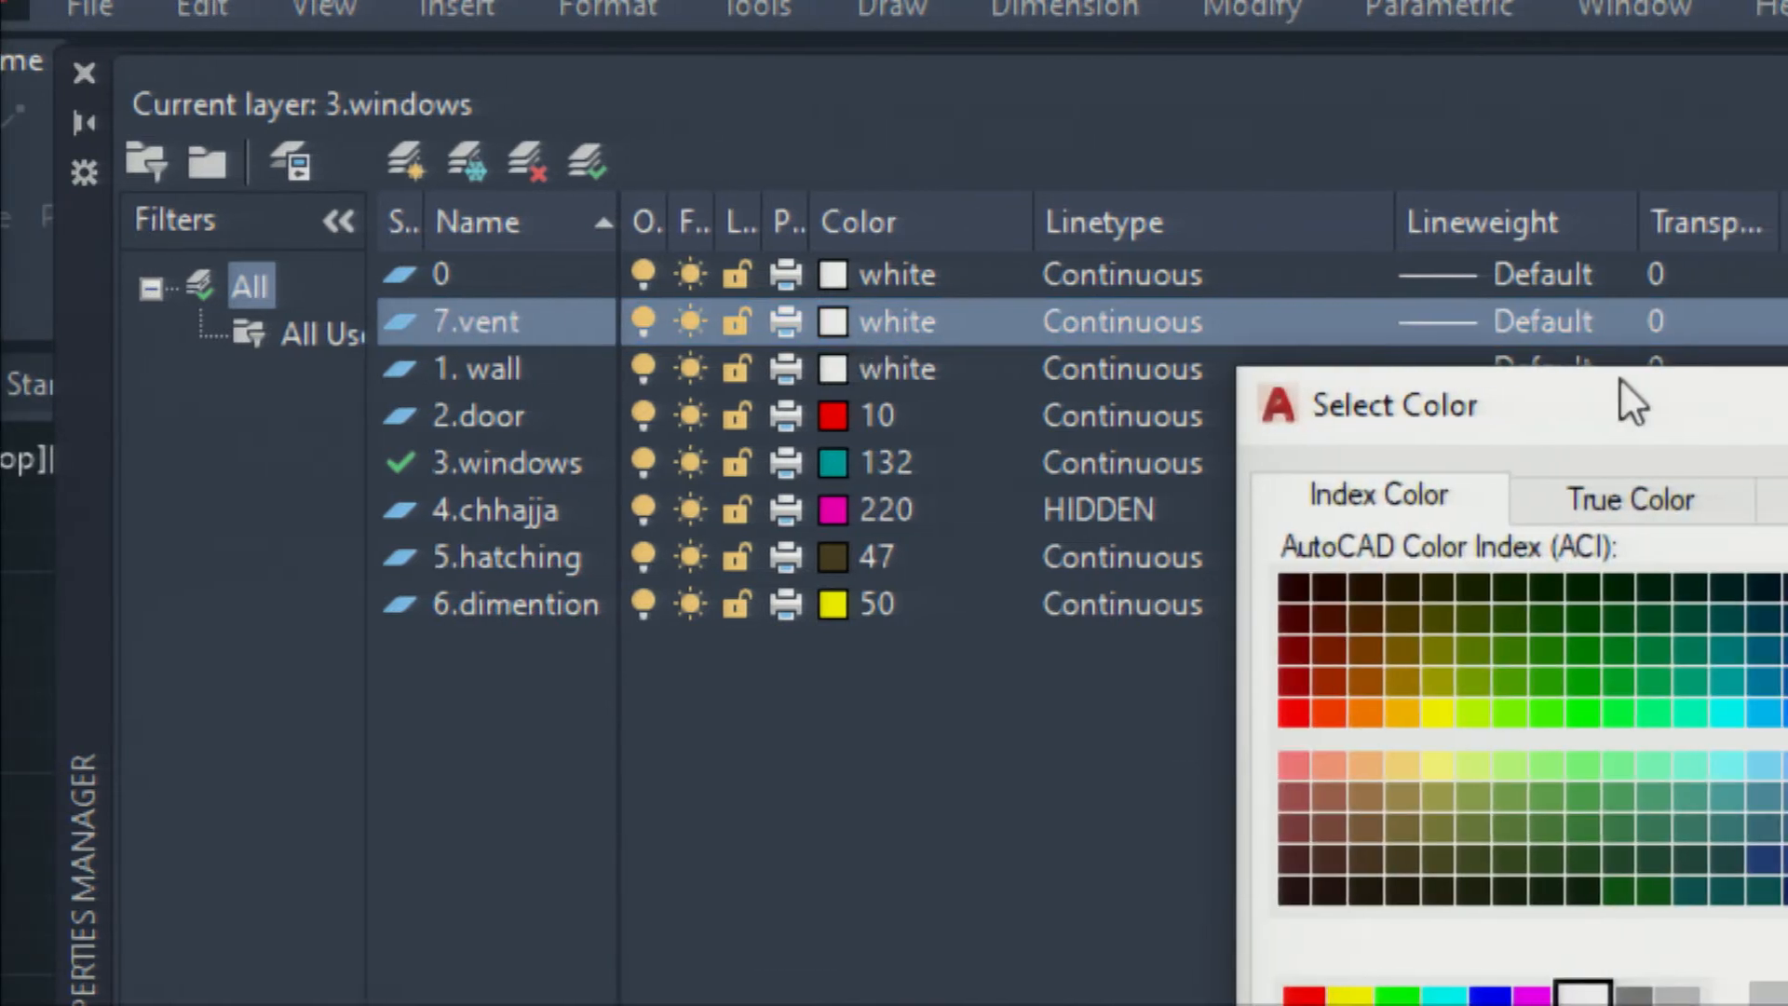
left_click_drag(1619, 378, 727, 82)
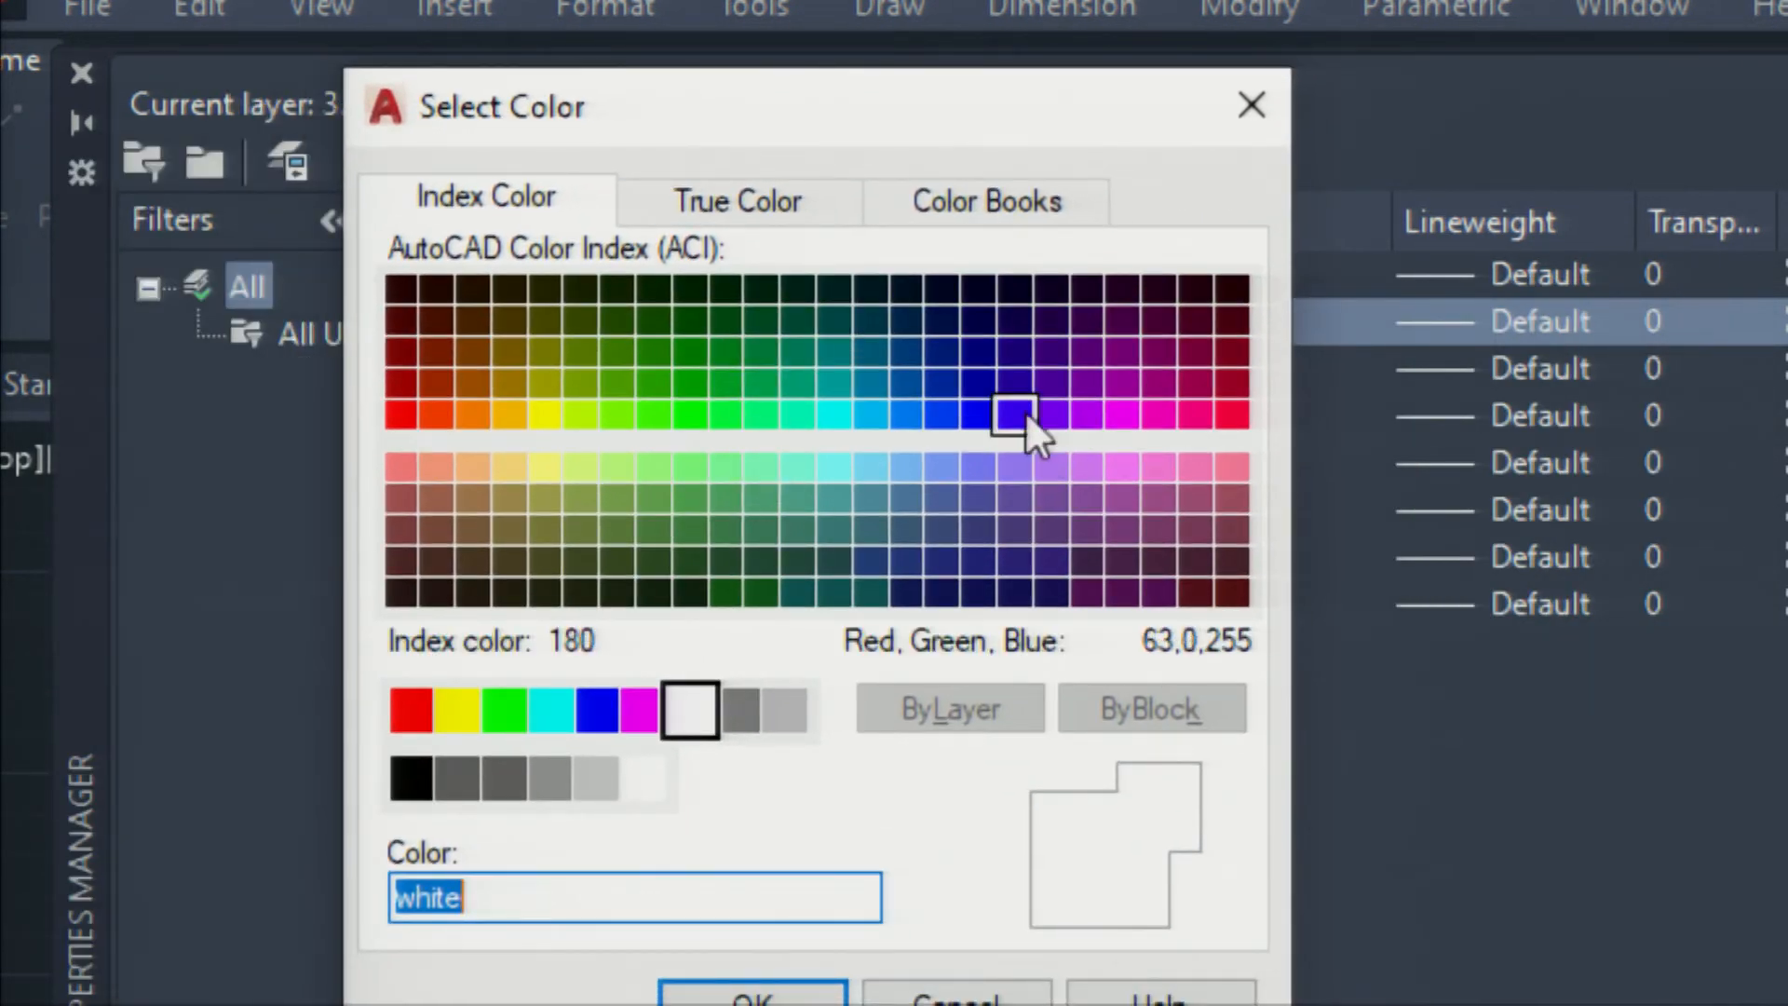
left_click(945, 382)
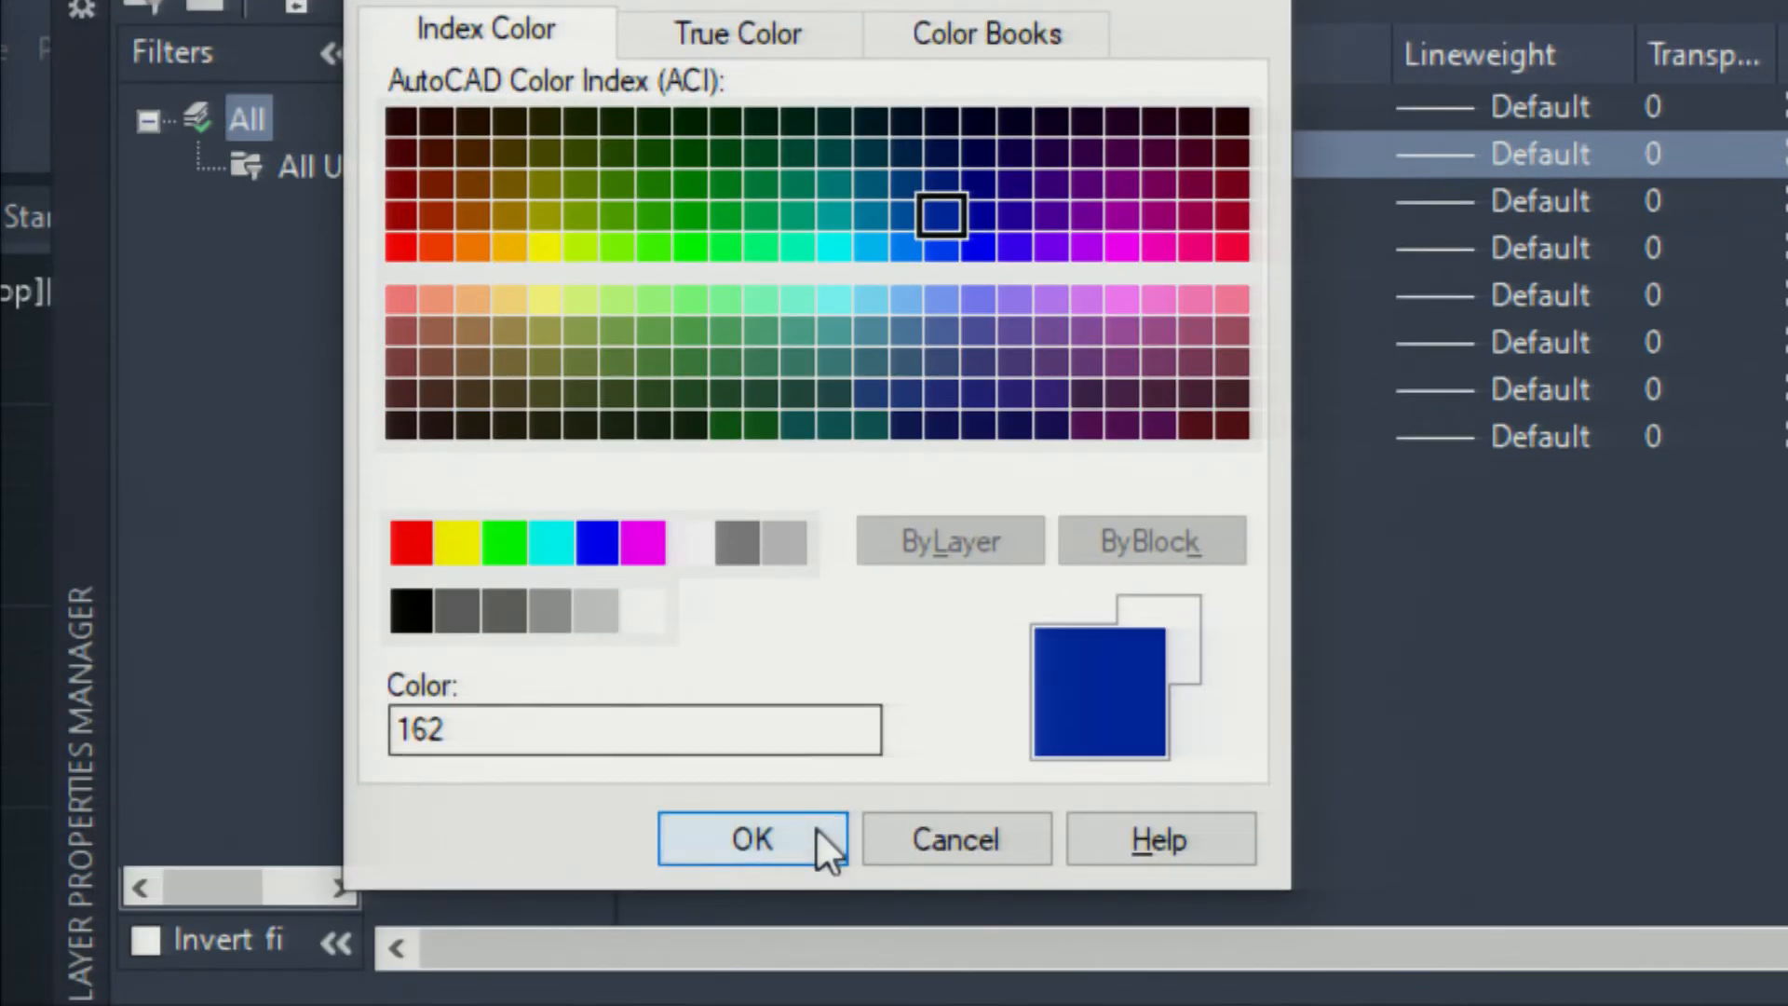
left_click(801, 997)
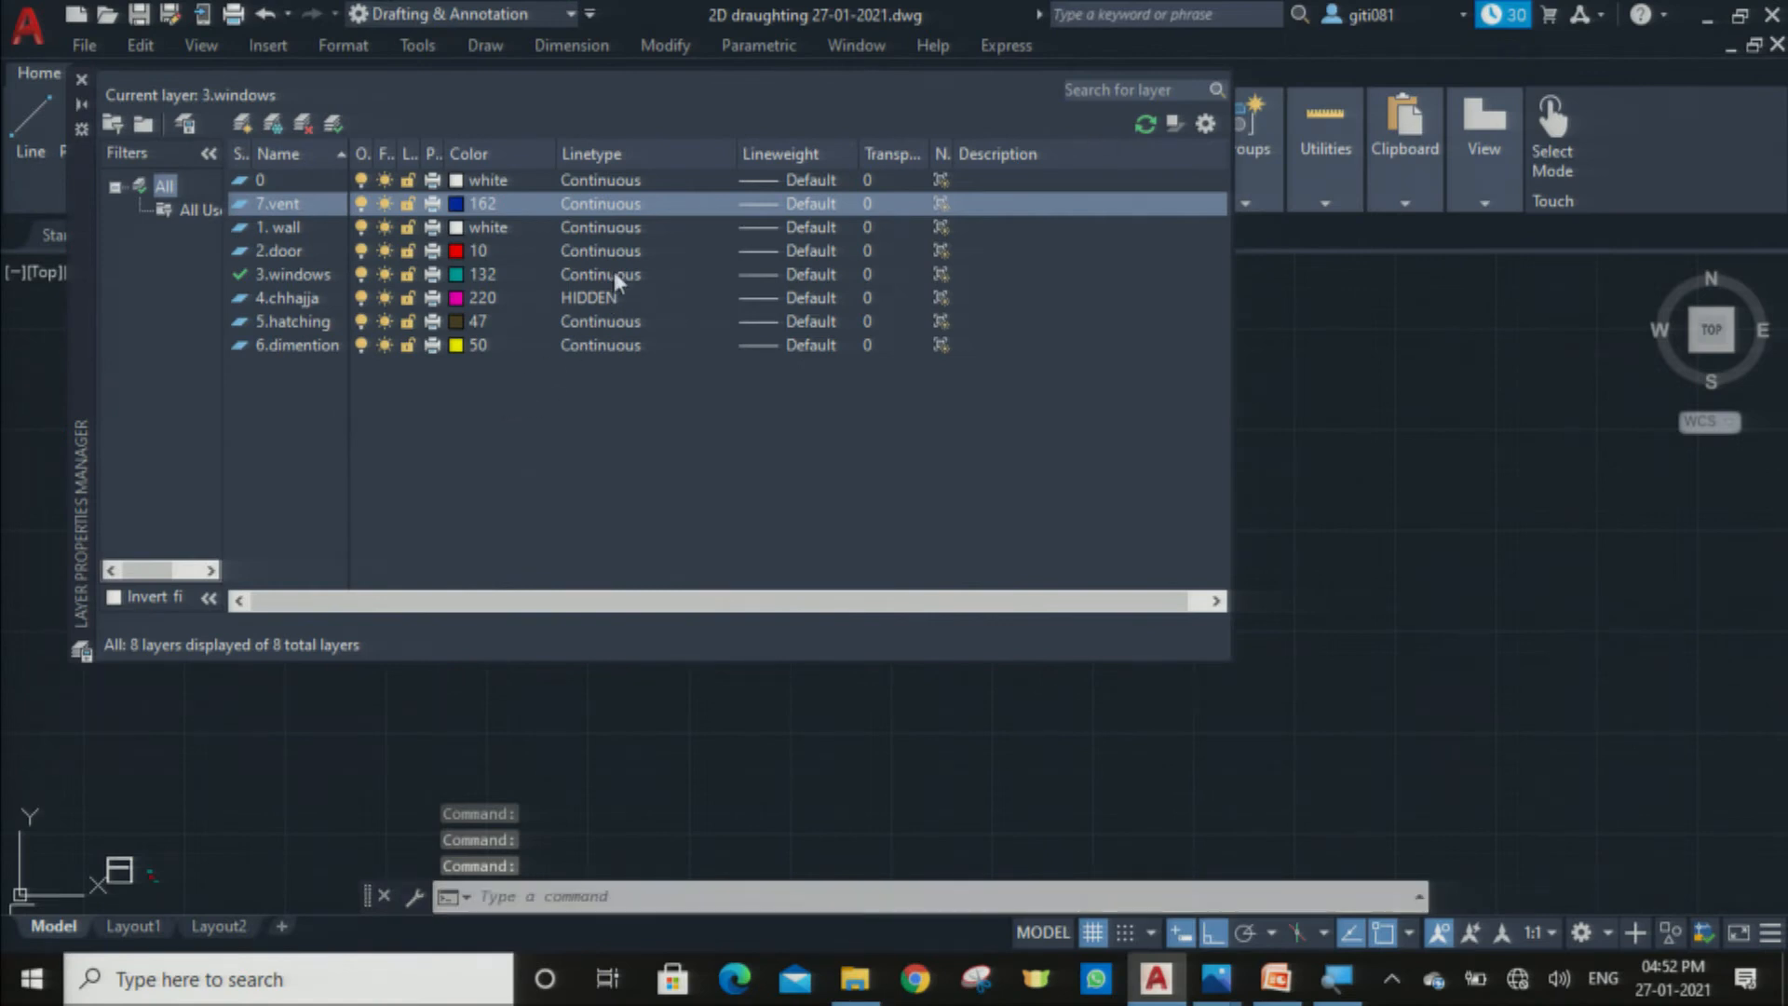
Step: Load the CENTER linetype from acadiso.lin through the 7.vent layer's linetype selection
left_click(624, 206)
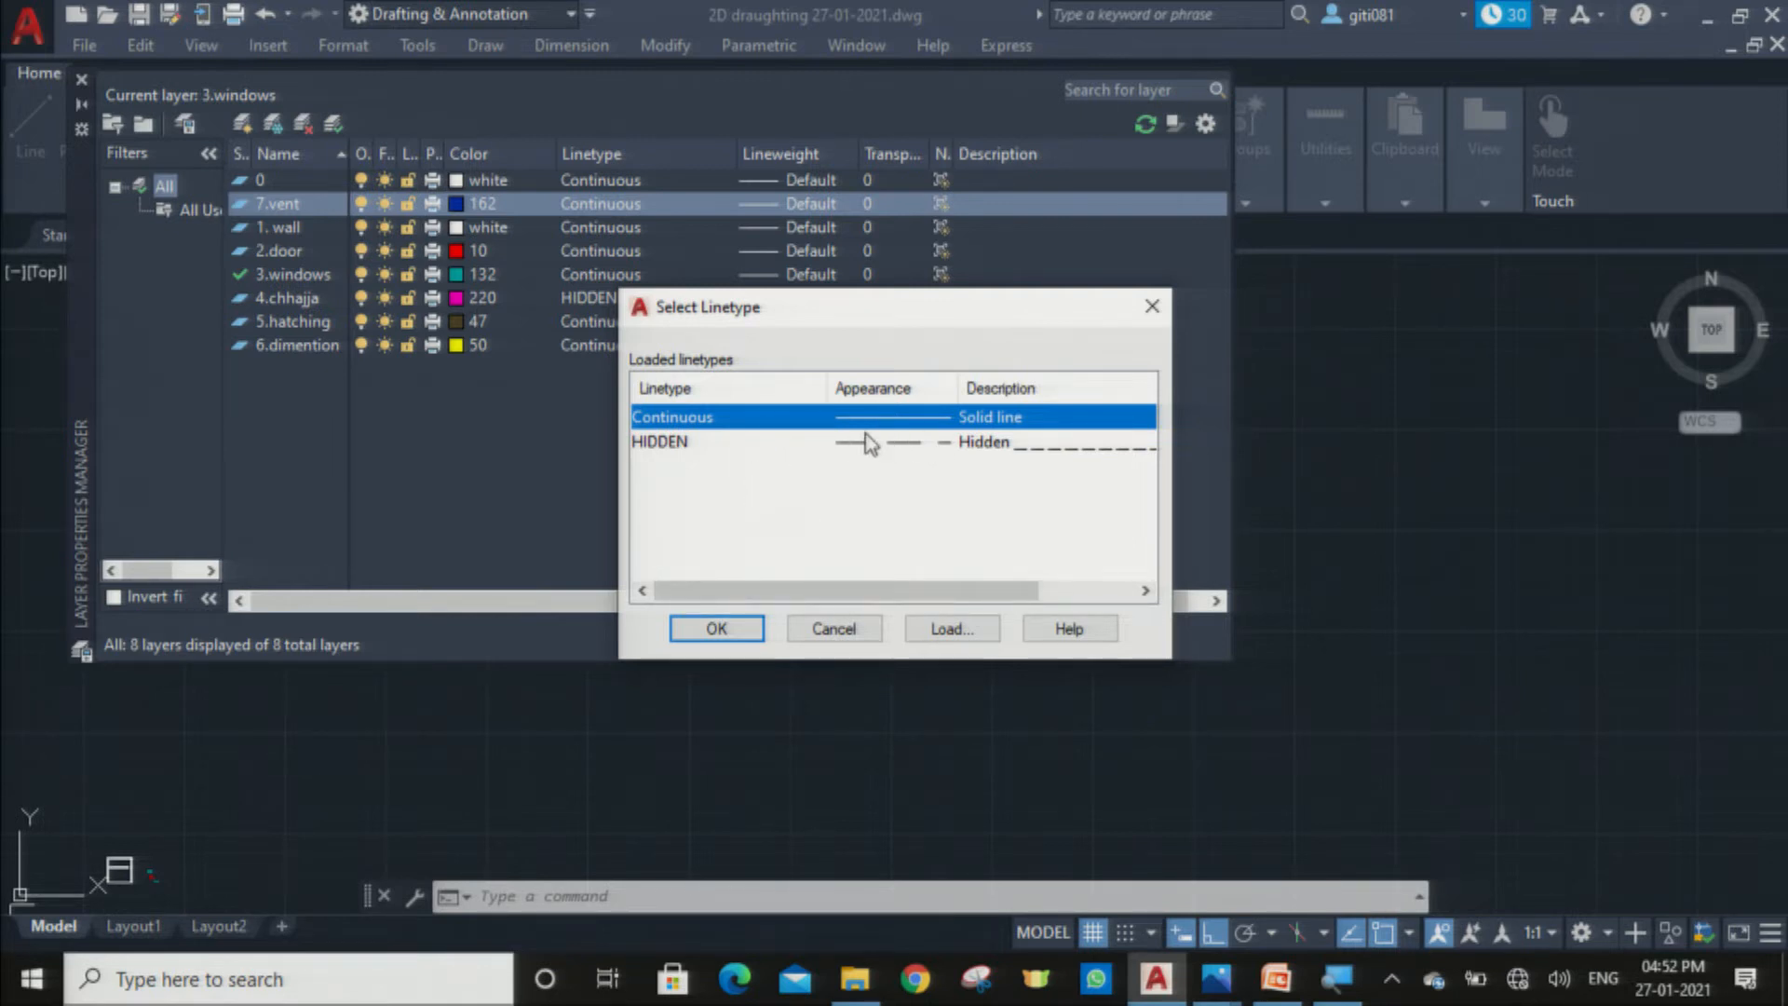
left_click(959, 632)
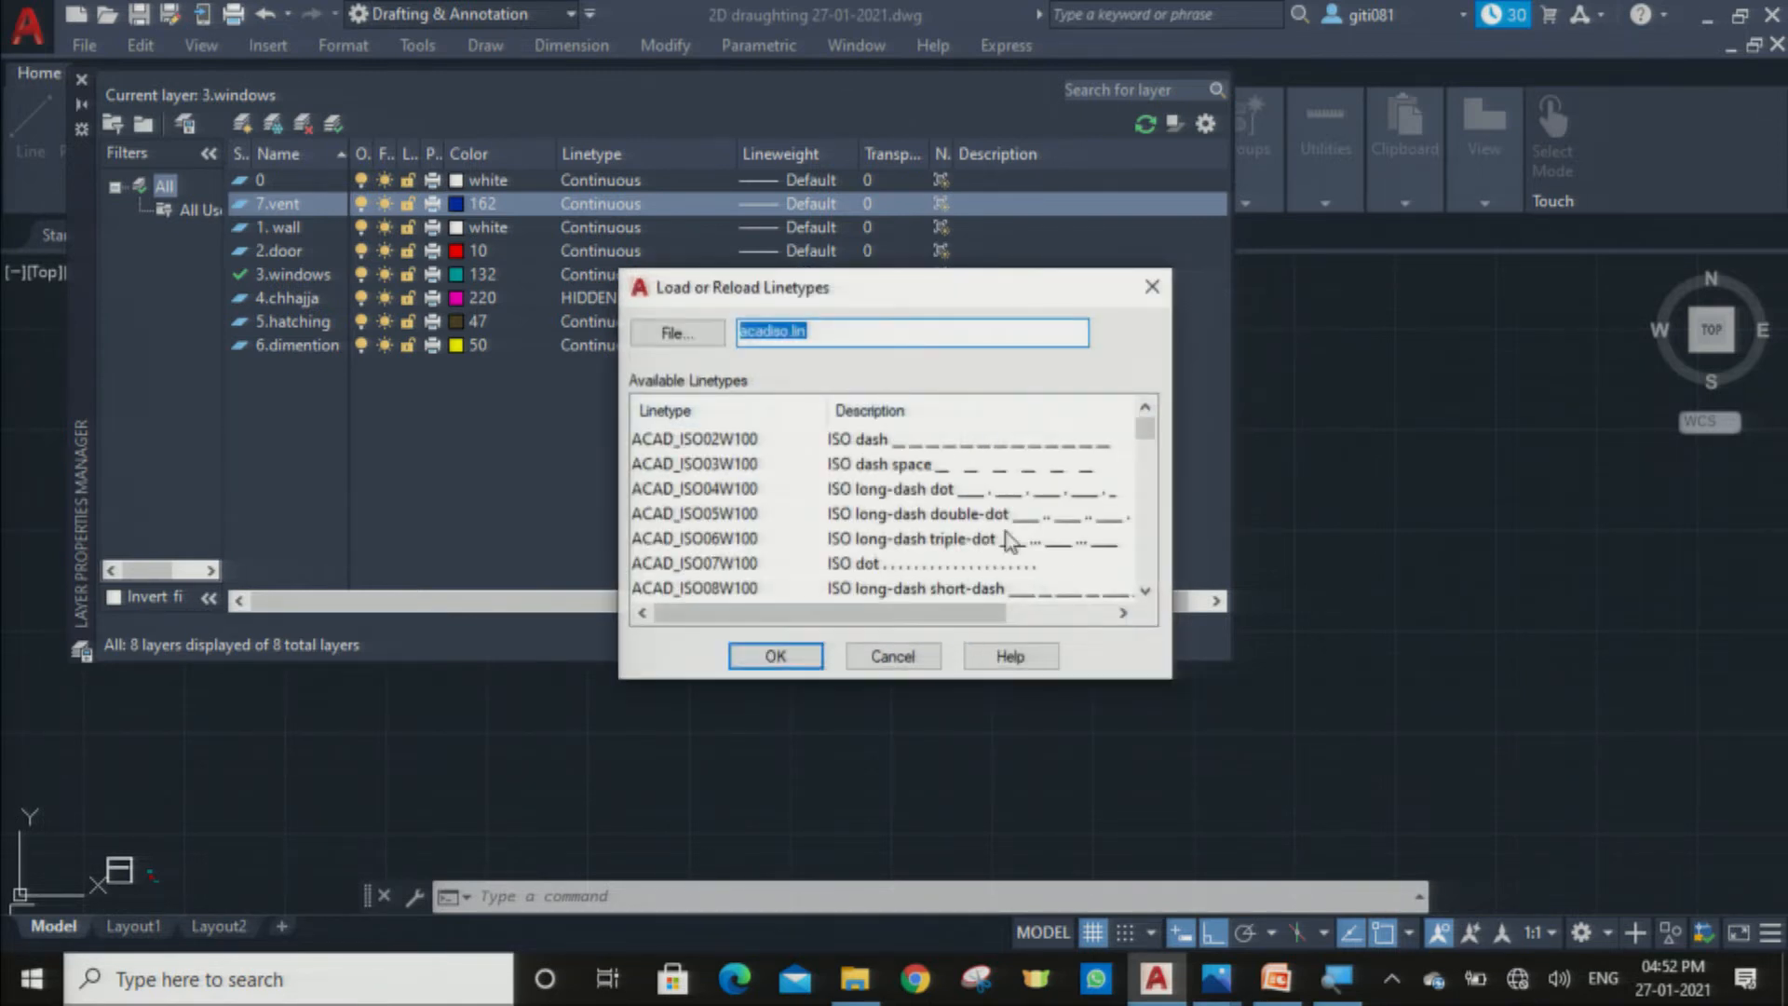
left_click_drag(620, 272, 356, 76)
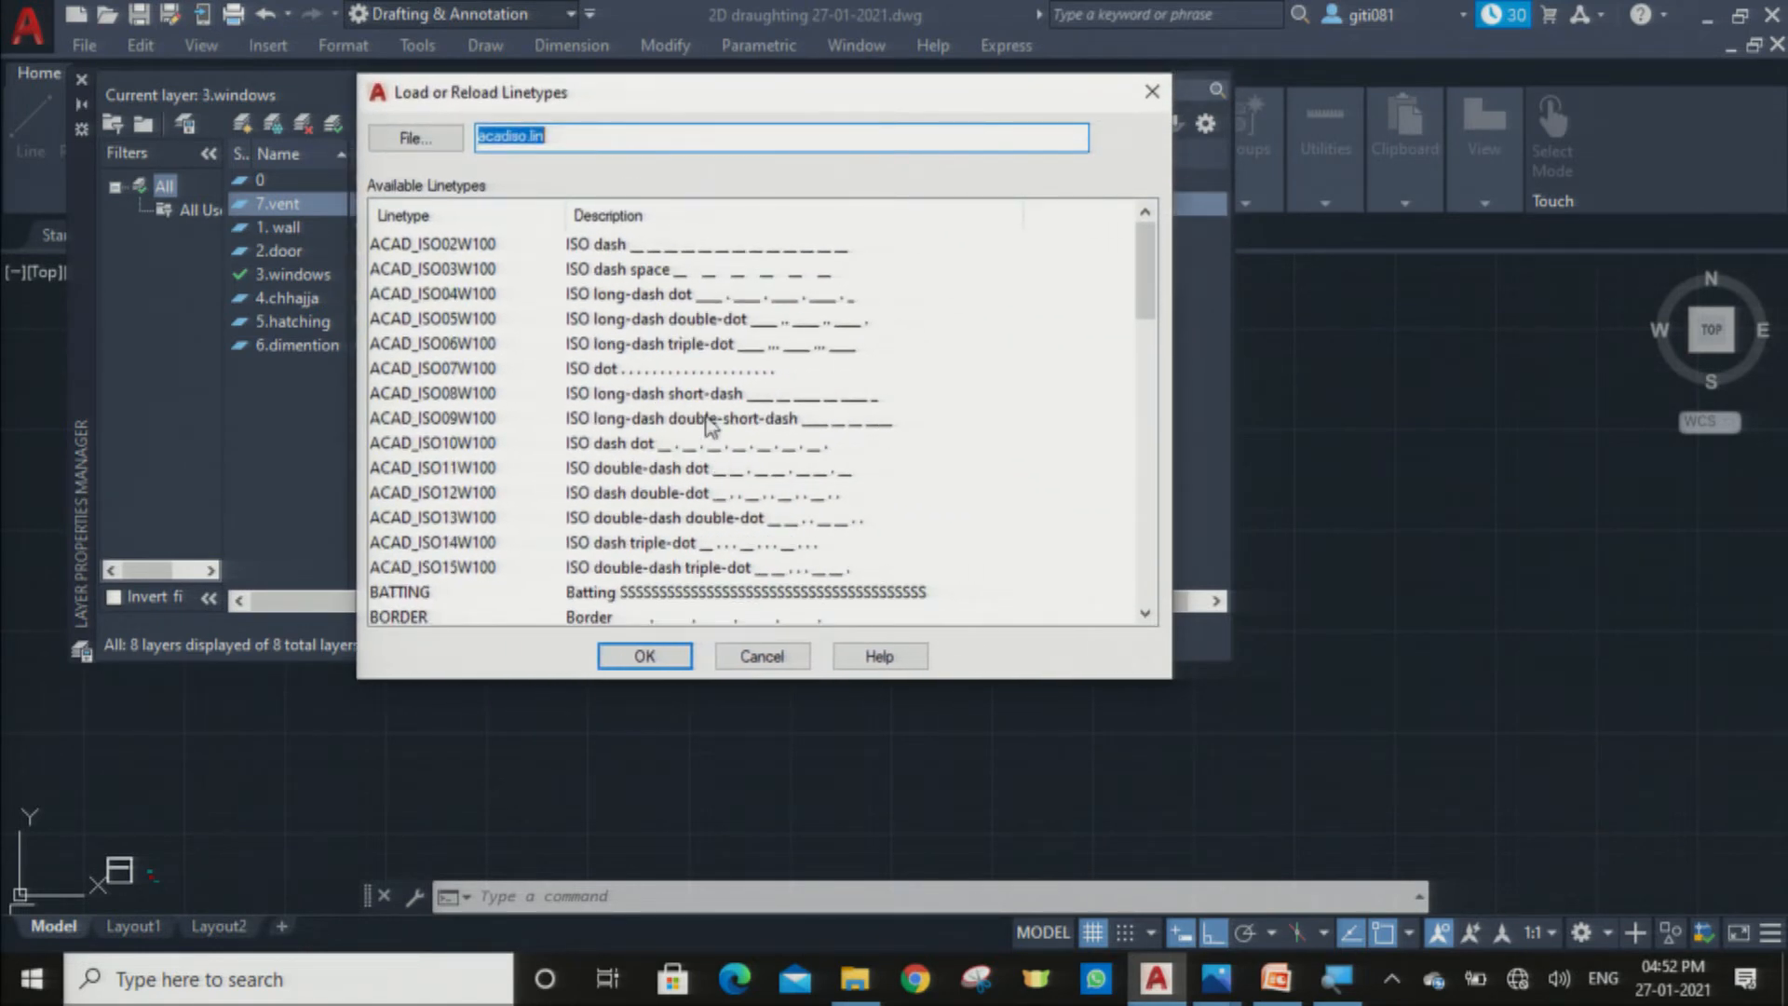
scroll(694, 410, "down", 10)
scroll(694, 407, "down", 5)
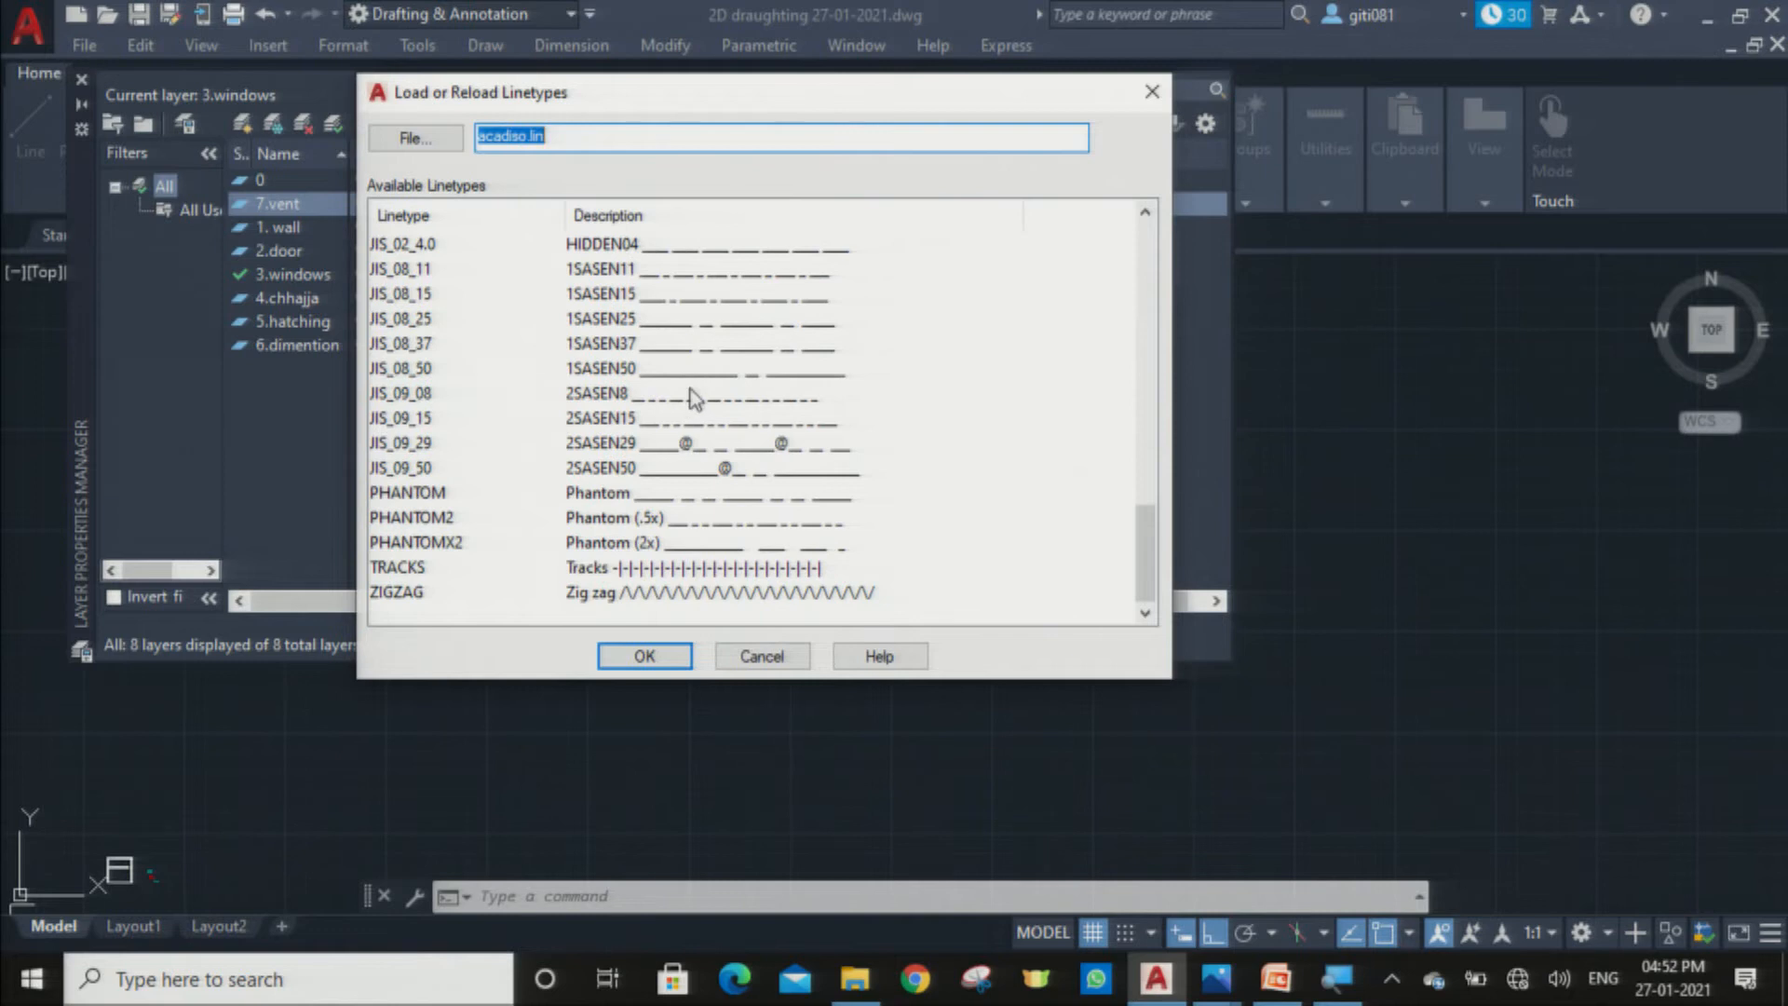
scroll(694, 398, "up", 13)
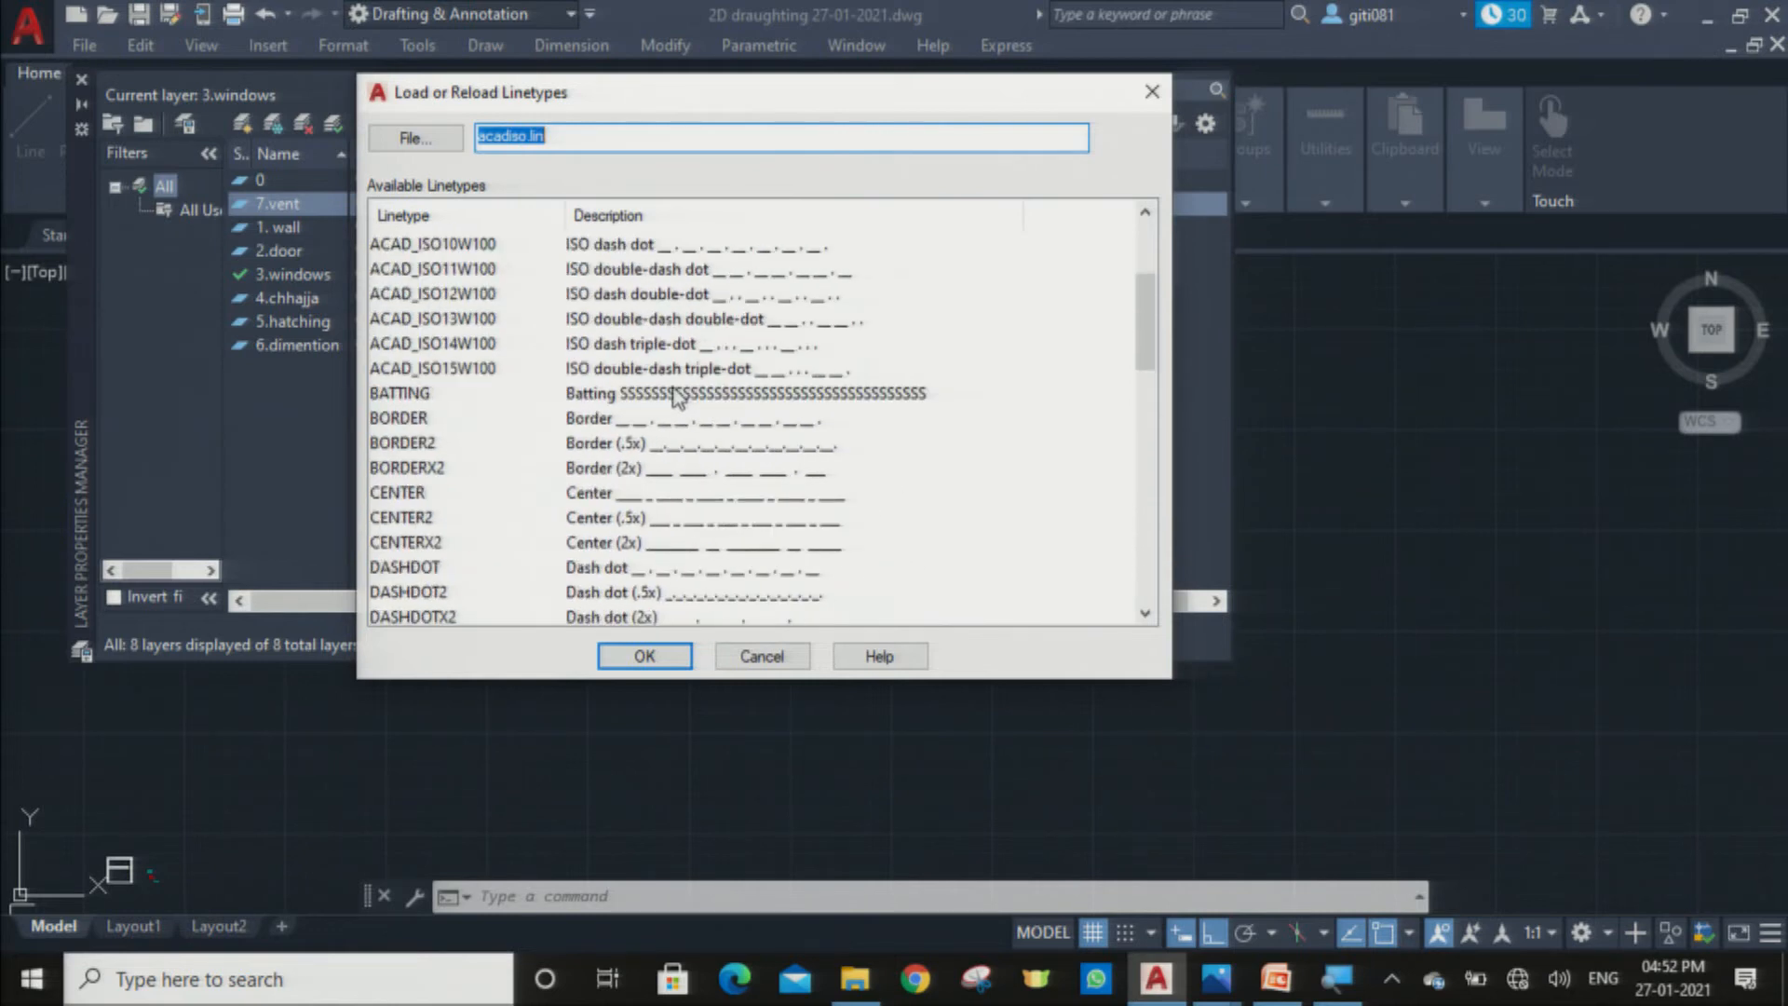
scroll(677, 396, "up", 2)
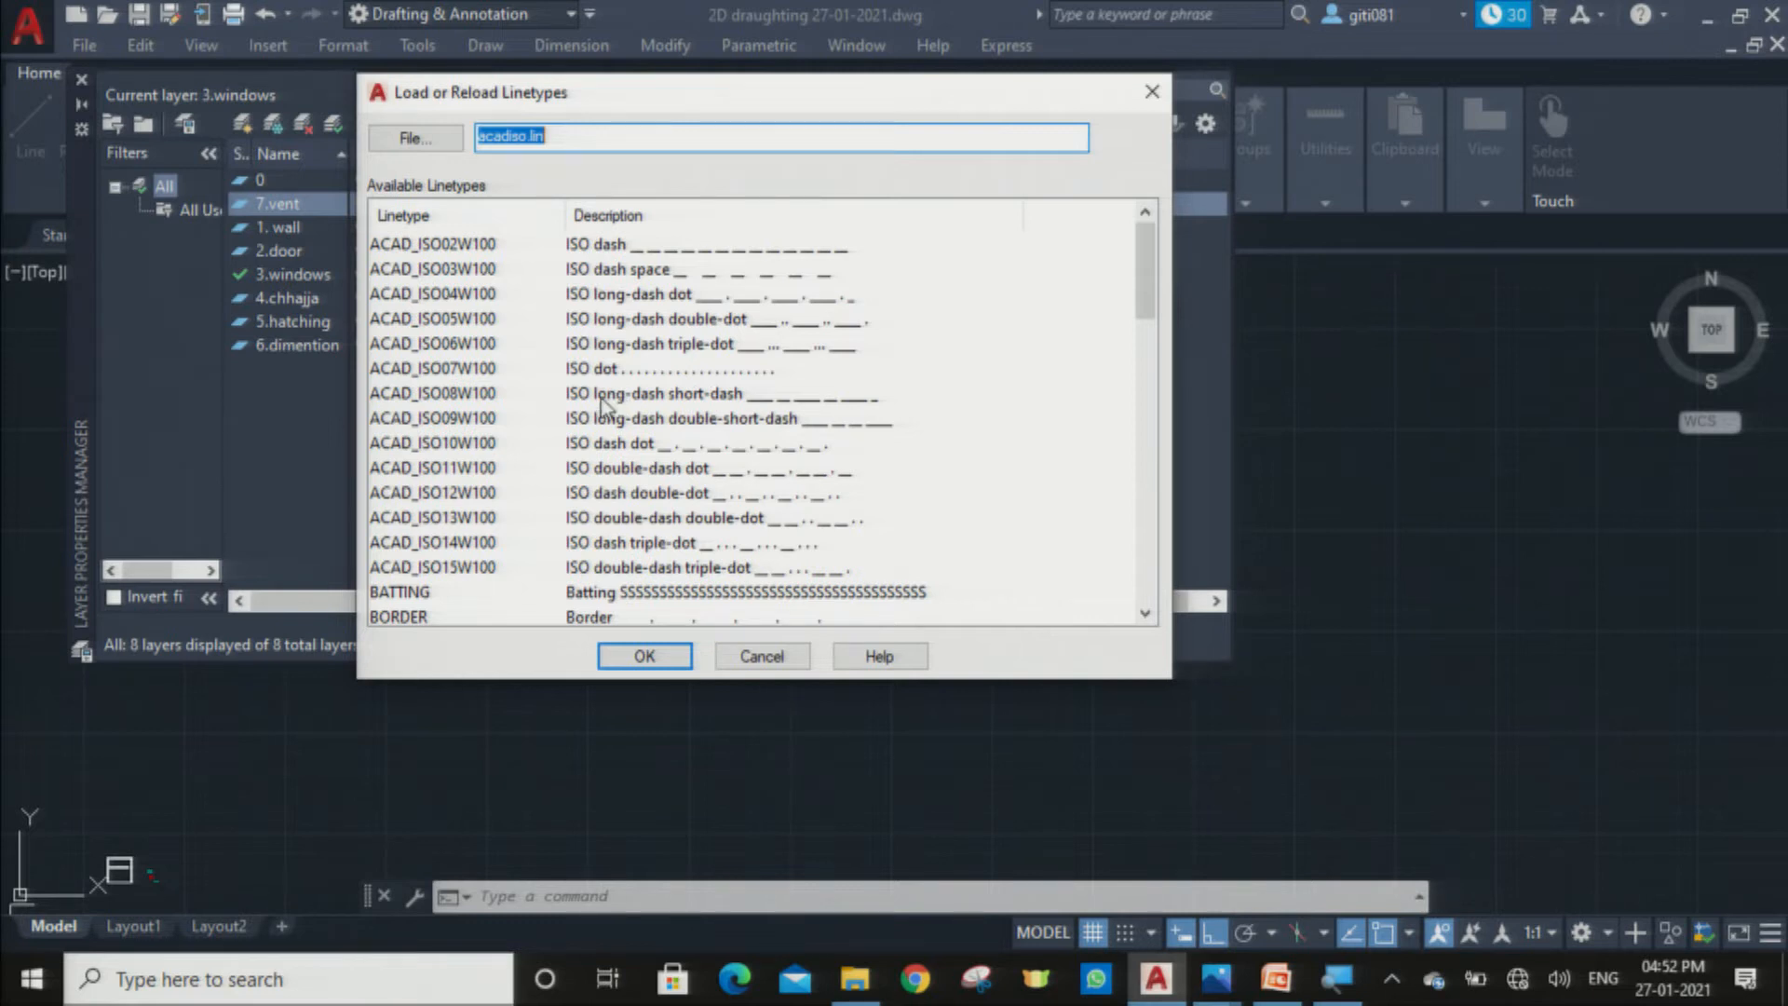
scroll(601, 402, "down", 5)
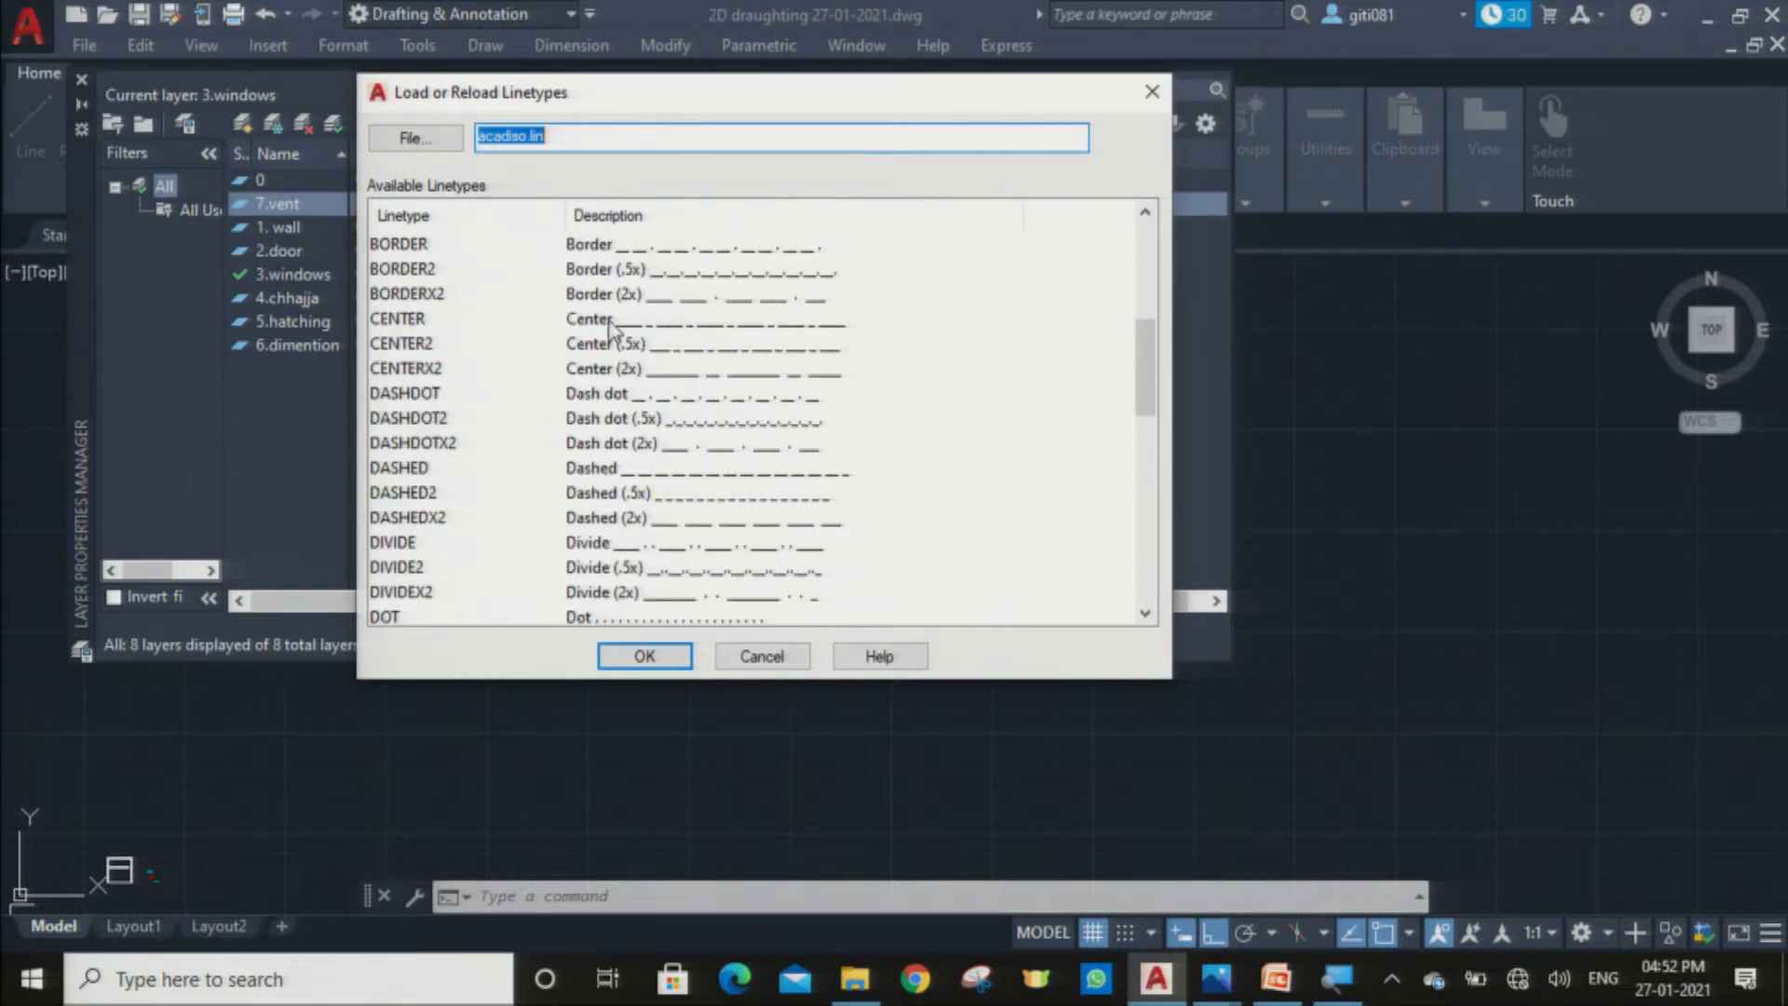
left_click(608, 319)
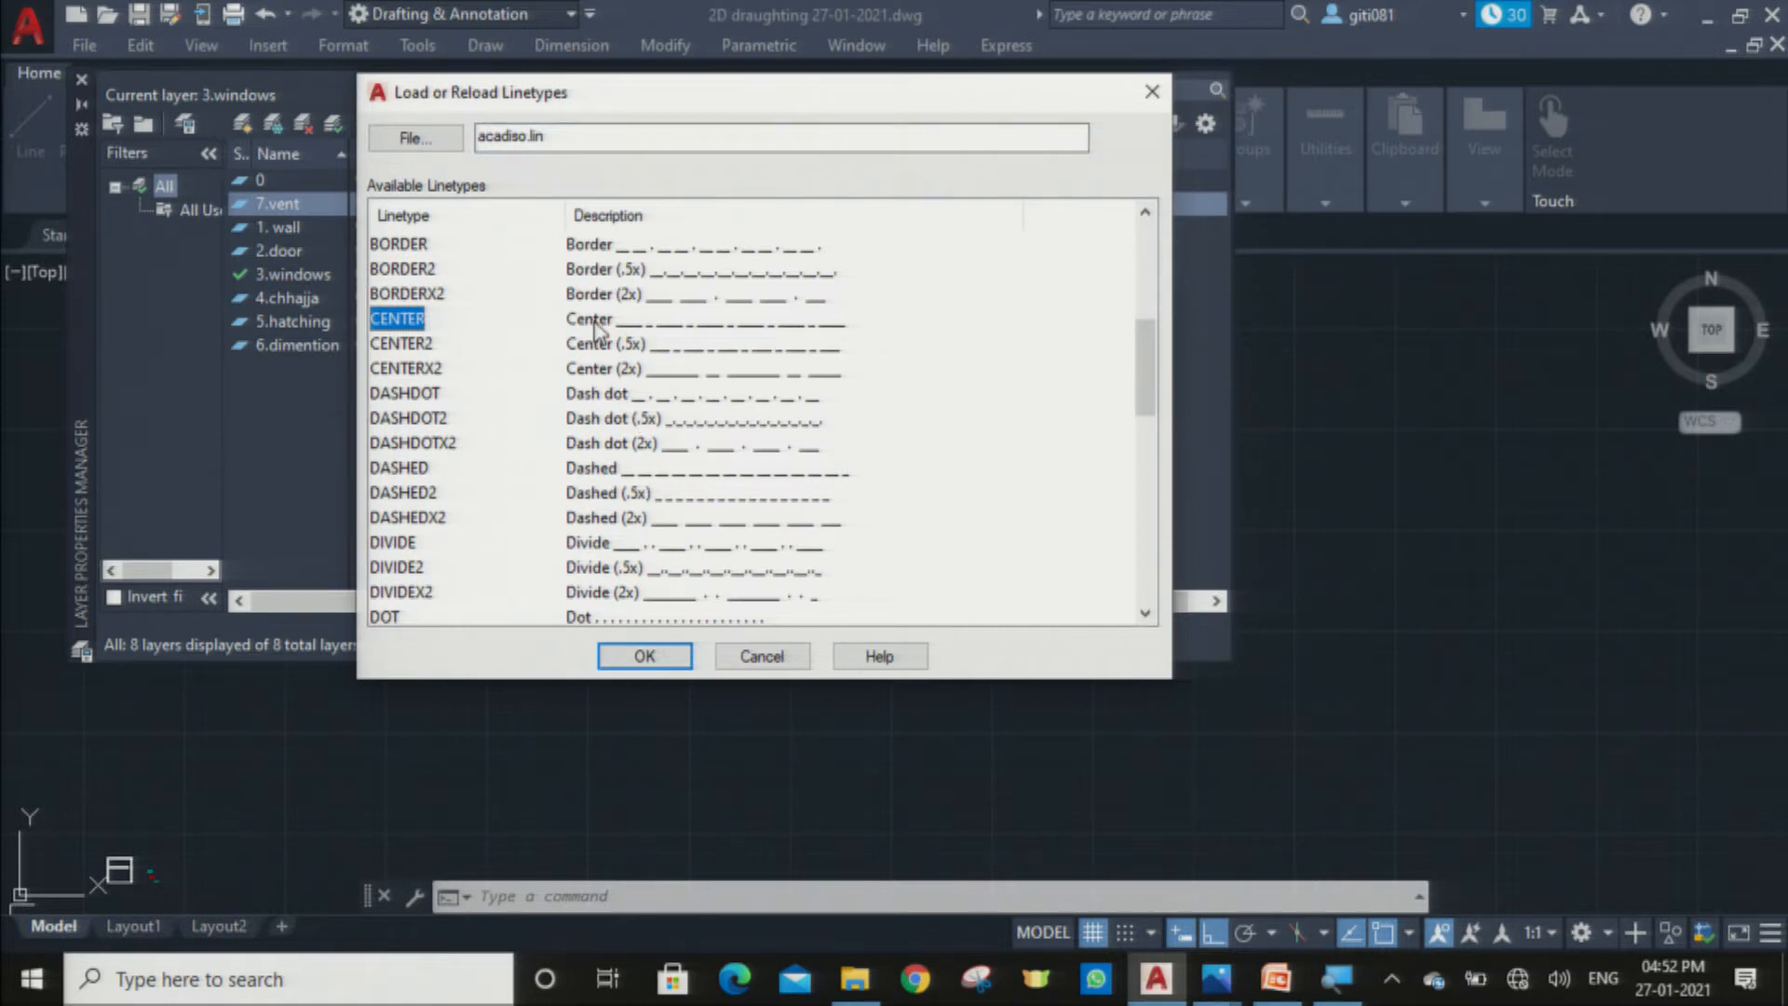
left_click(645, 656)
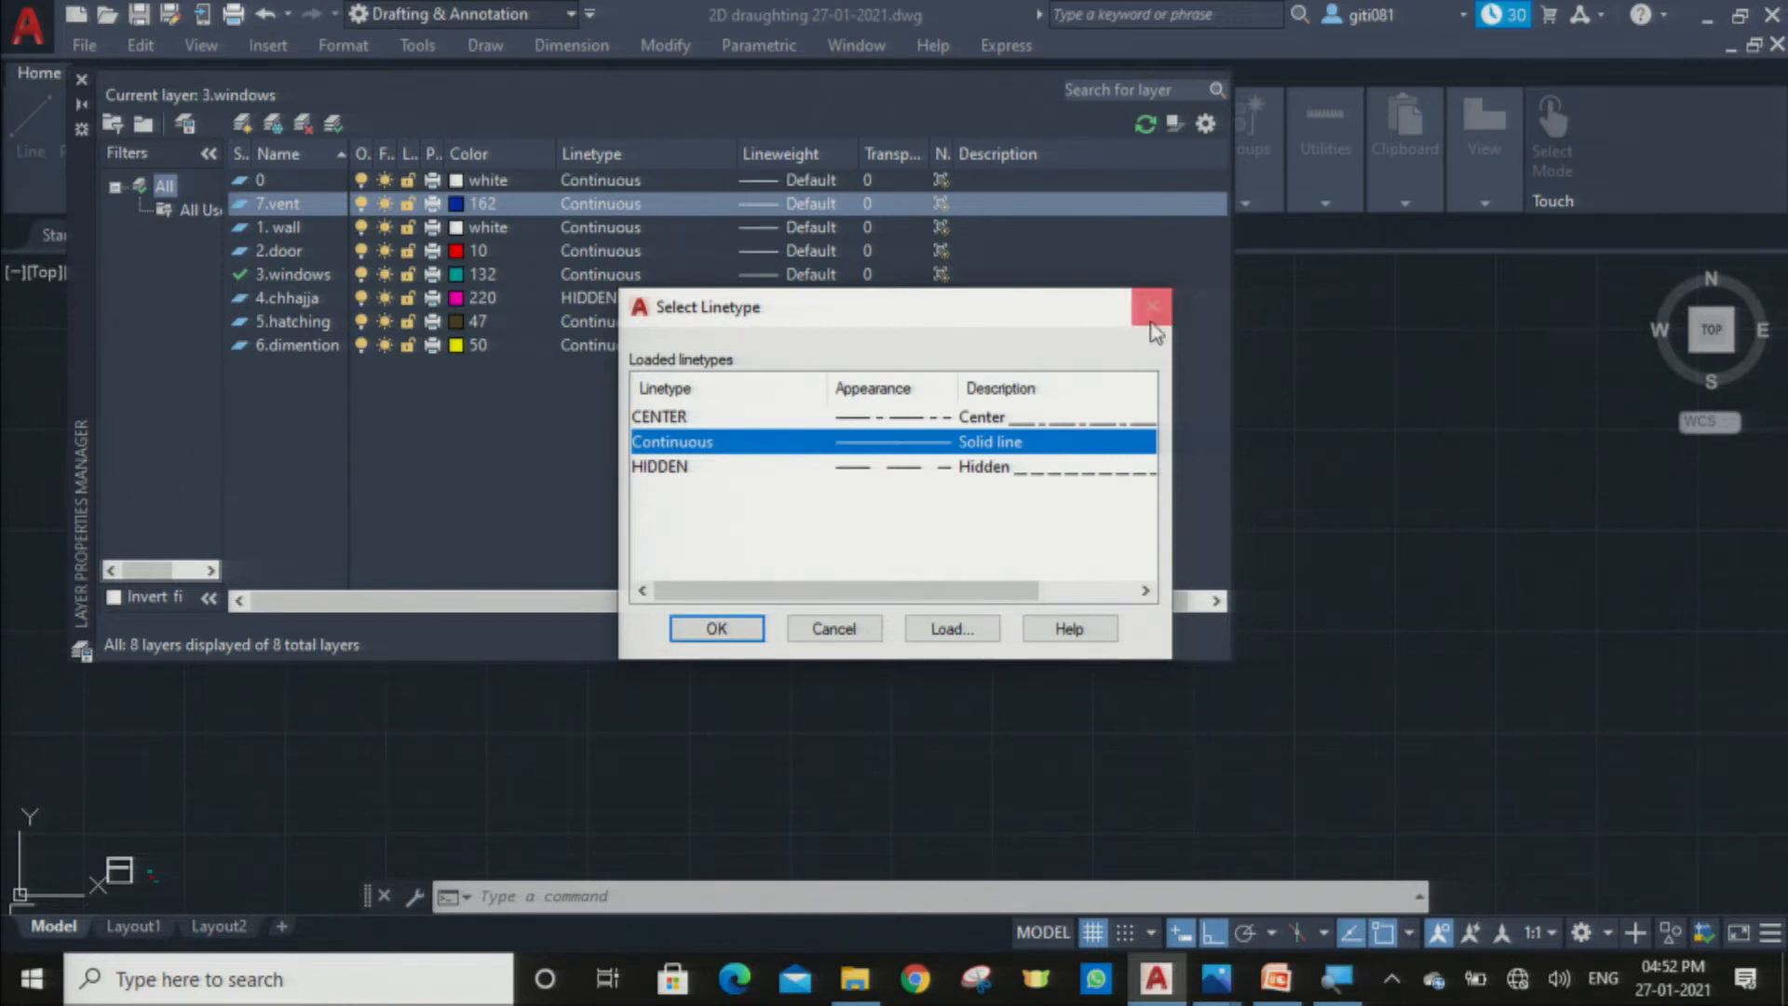
Step: Assign the Continuous linetype to the 7.vent layer from the loaded linetypes
left_click(698, 424)
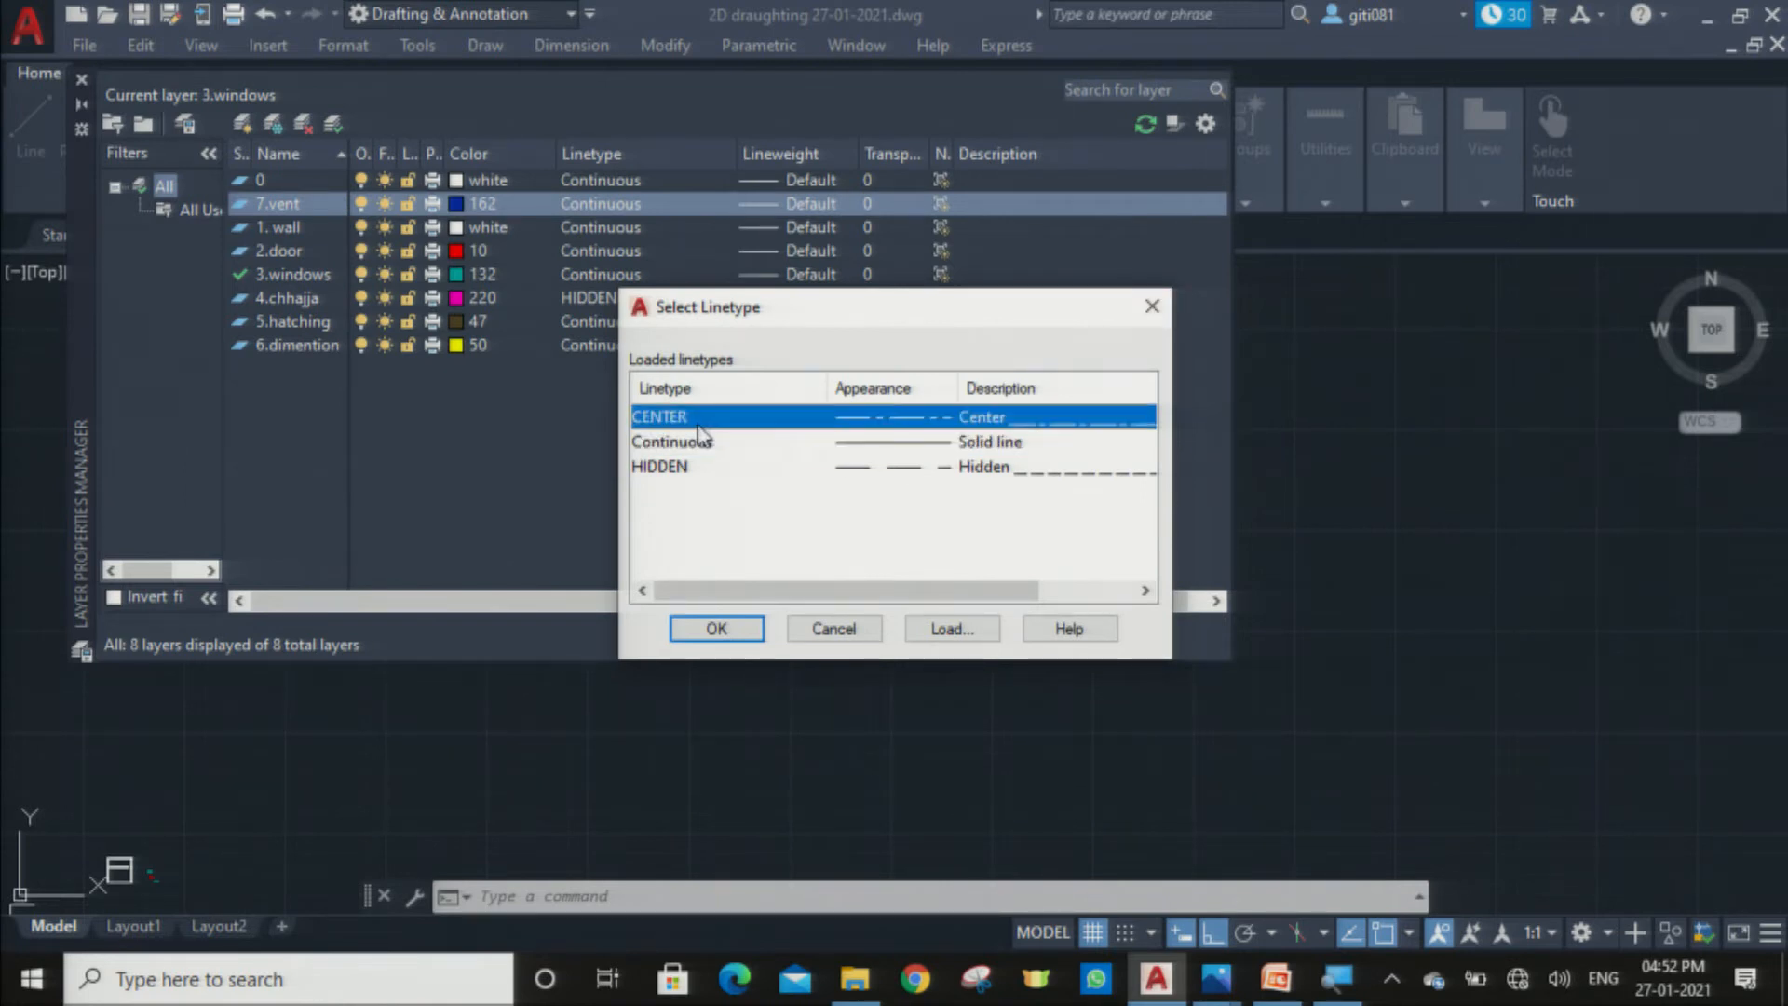
left_click(736, 438)
left_click(733, 421)
left_click(727, 449)
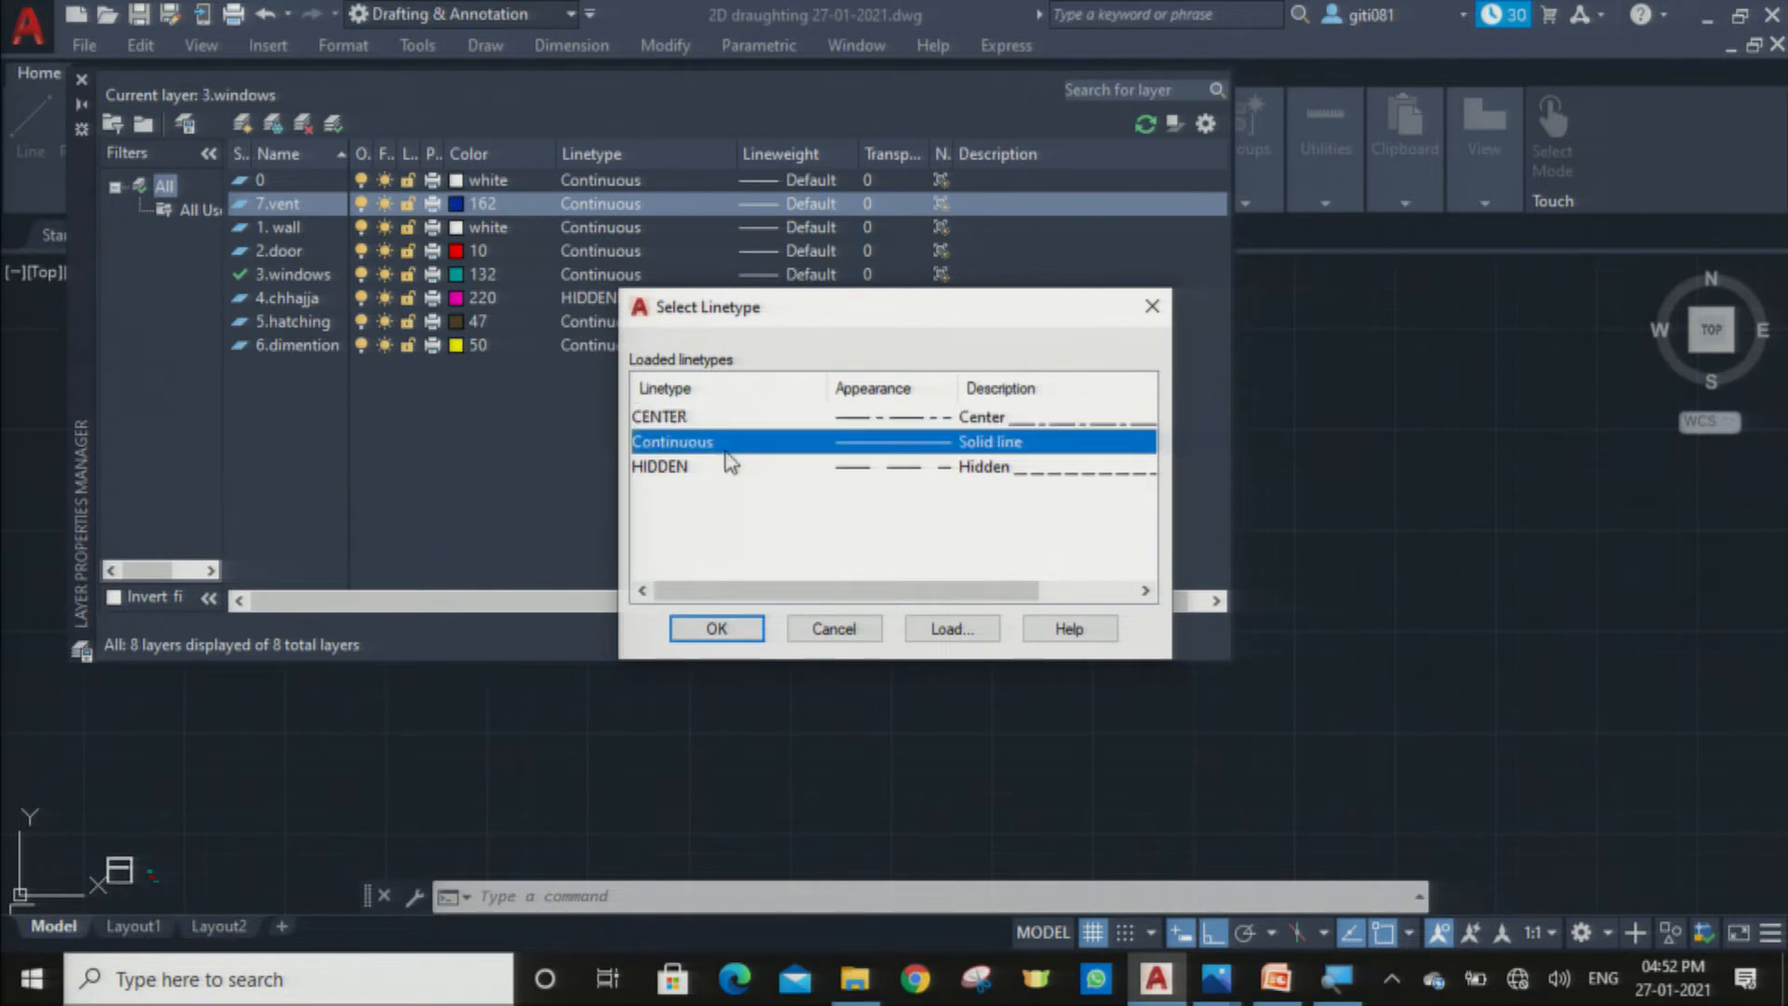
left_click(679, 469)
left_click(724, 443)
left_click(717, 630)
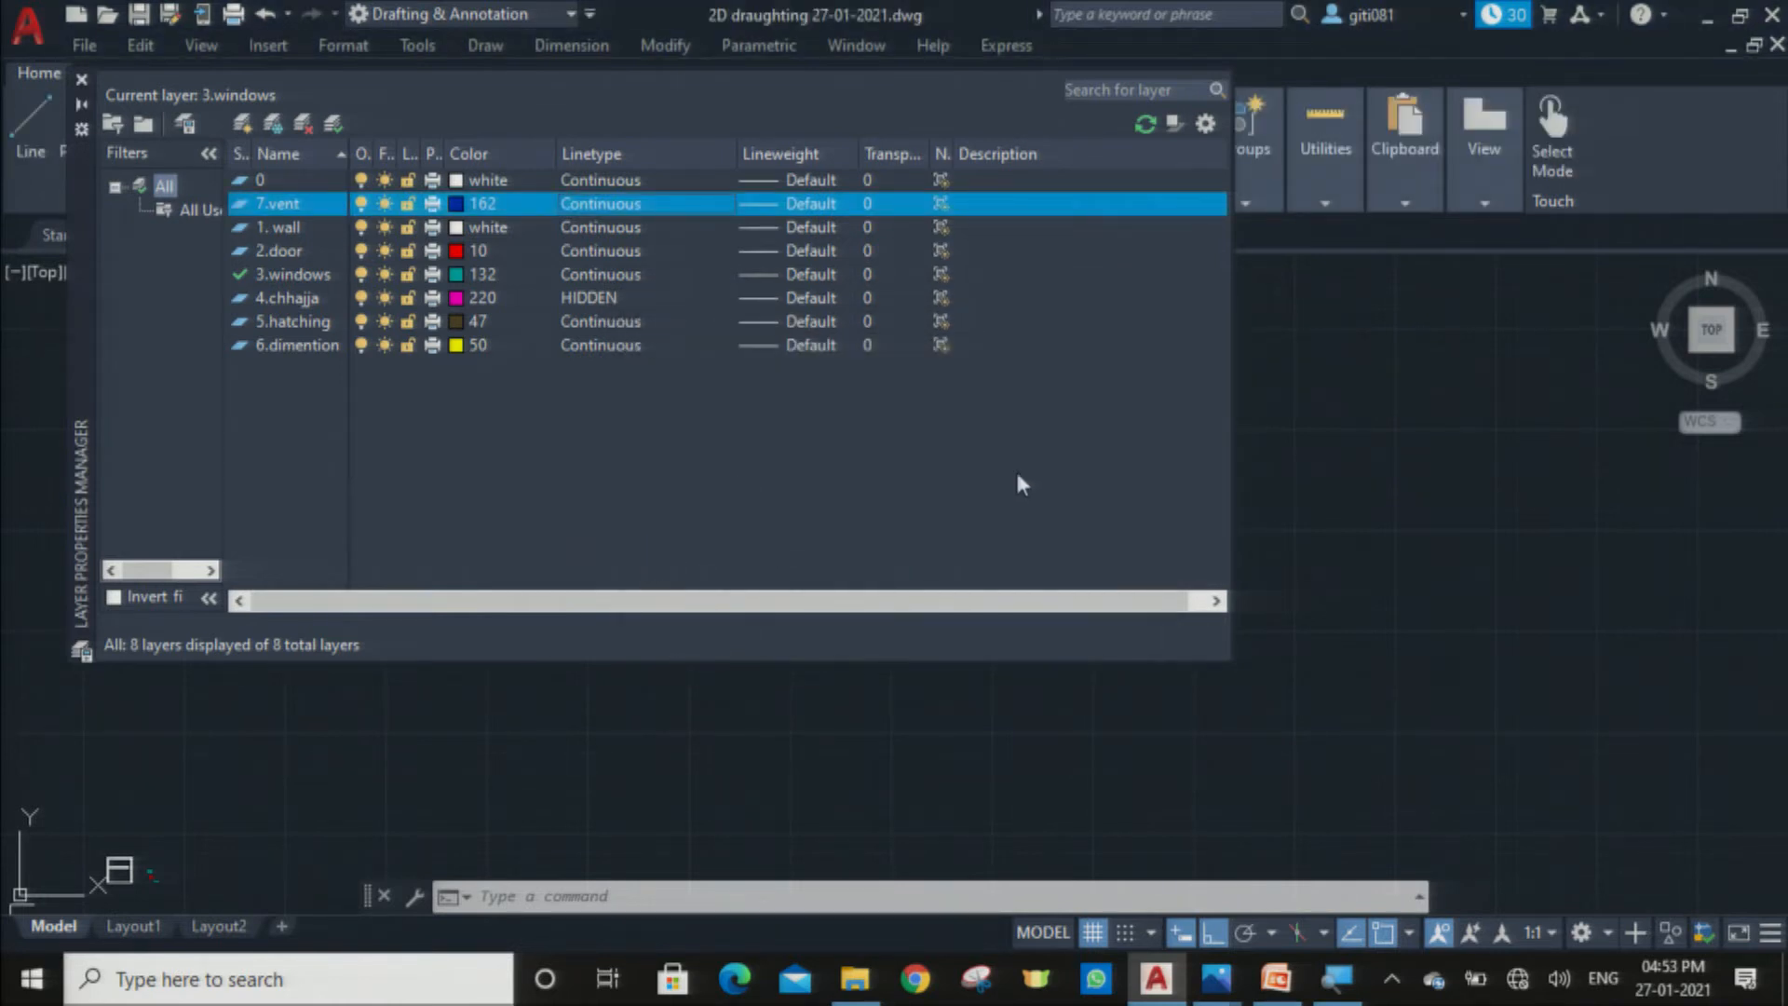
Step: Close the Layer Properties Manager and check the drawing's layer list for the 7.vent layer
left_click(81, 81)
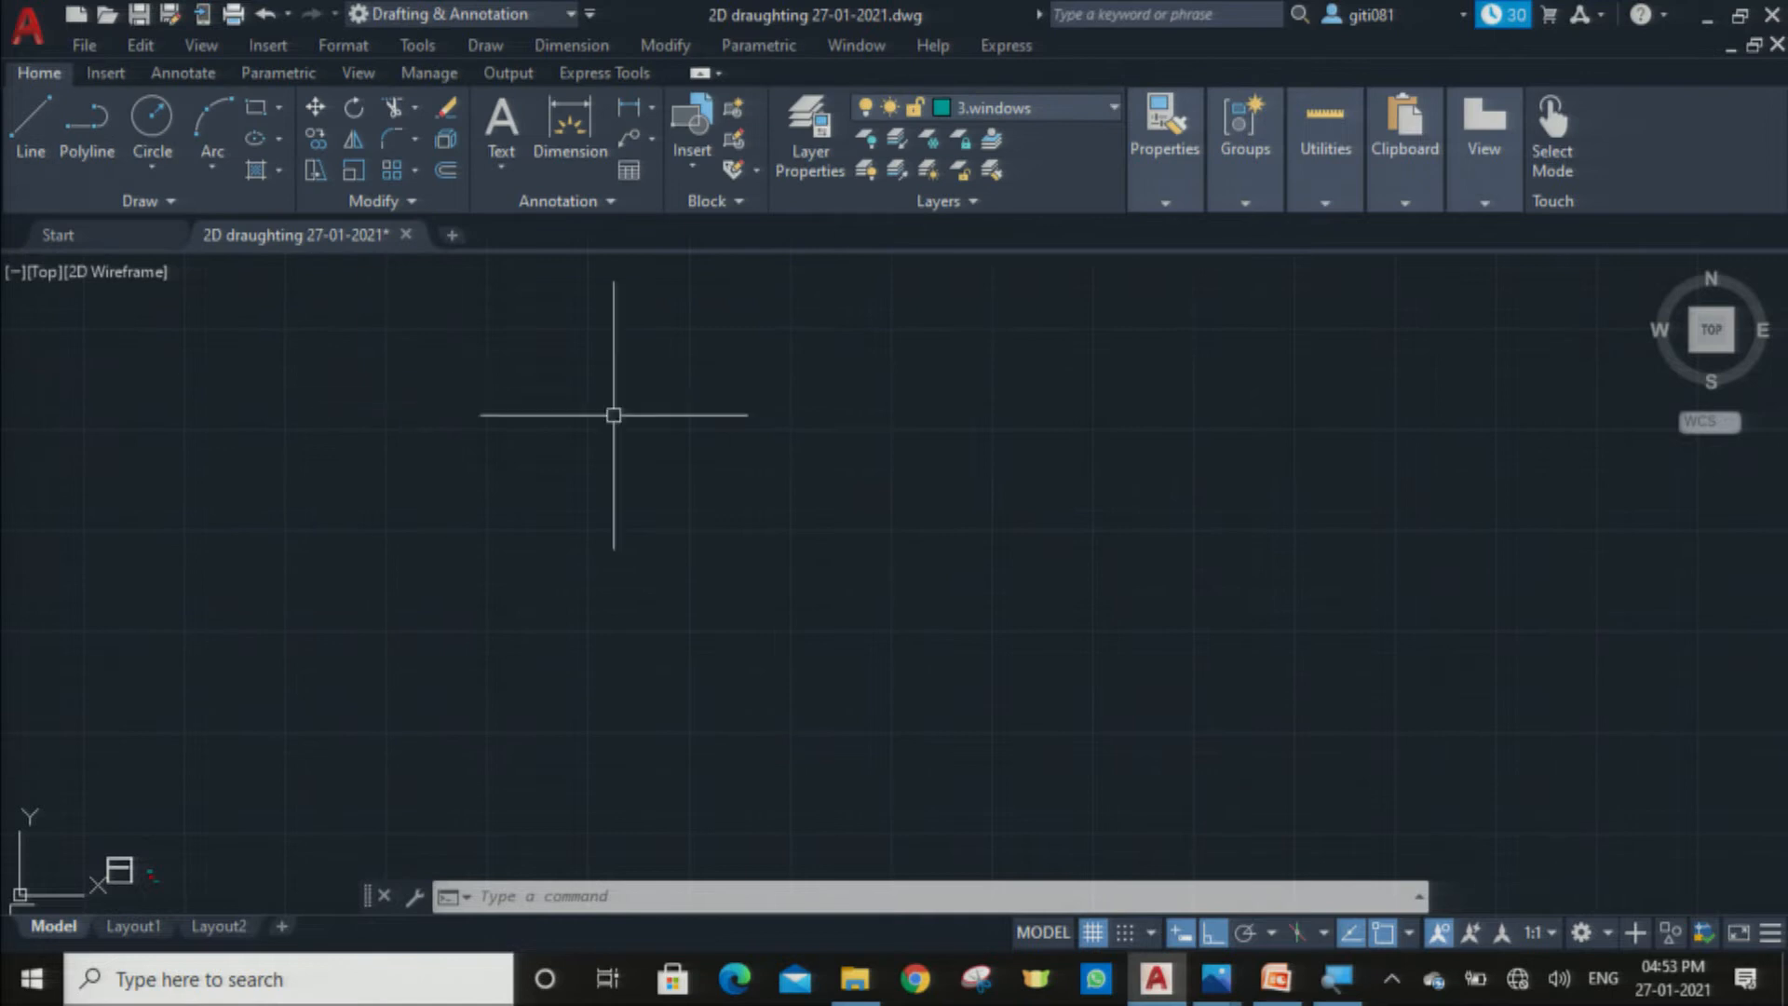
left_click(1068, 103)
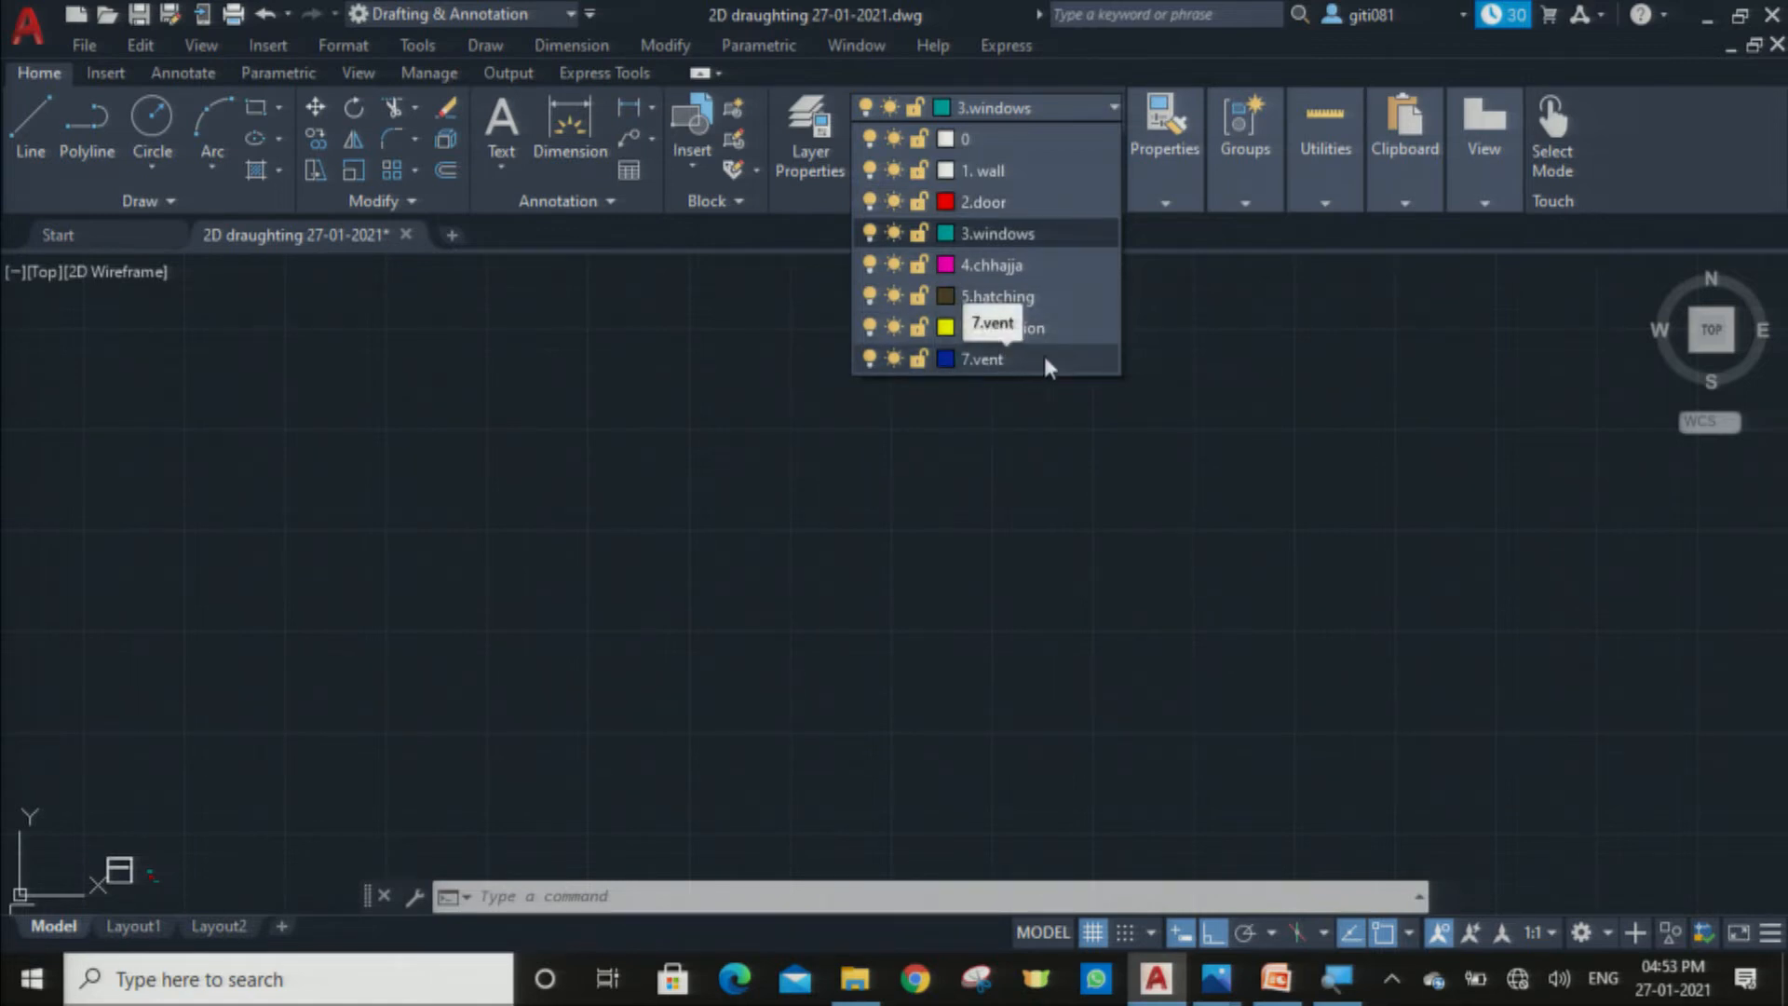
left_click(1021, 421)
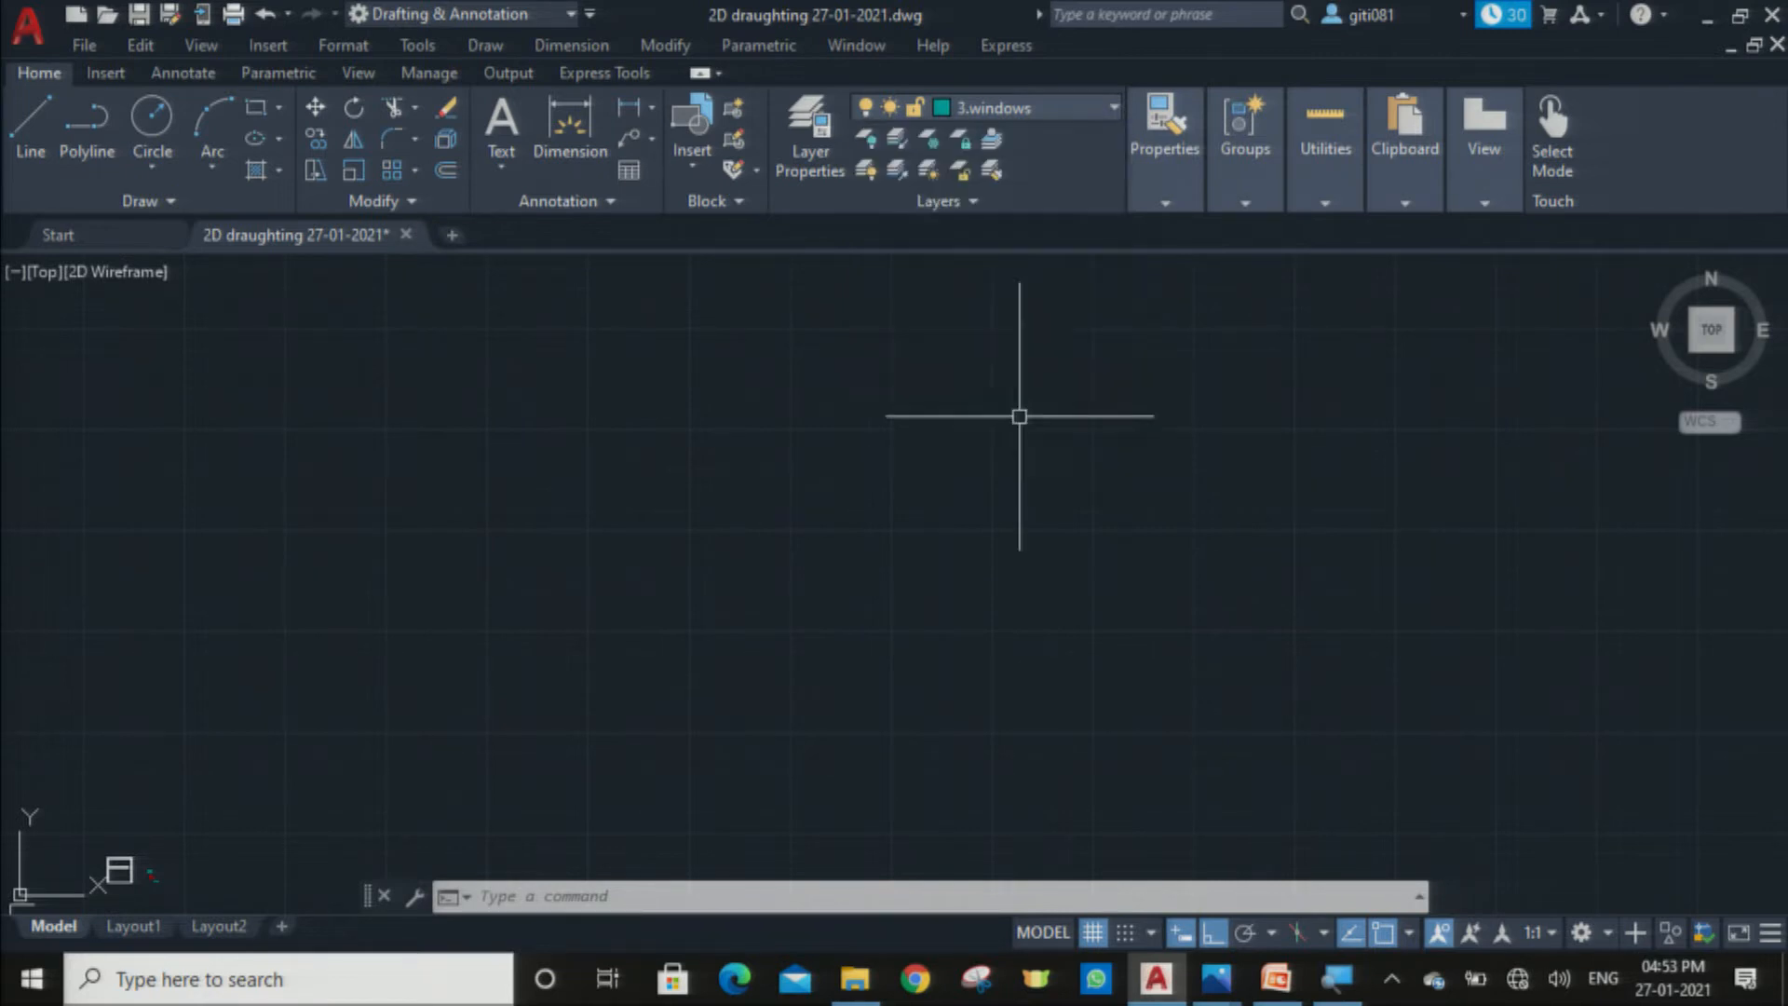
left_click(806, 132)
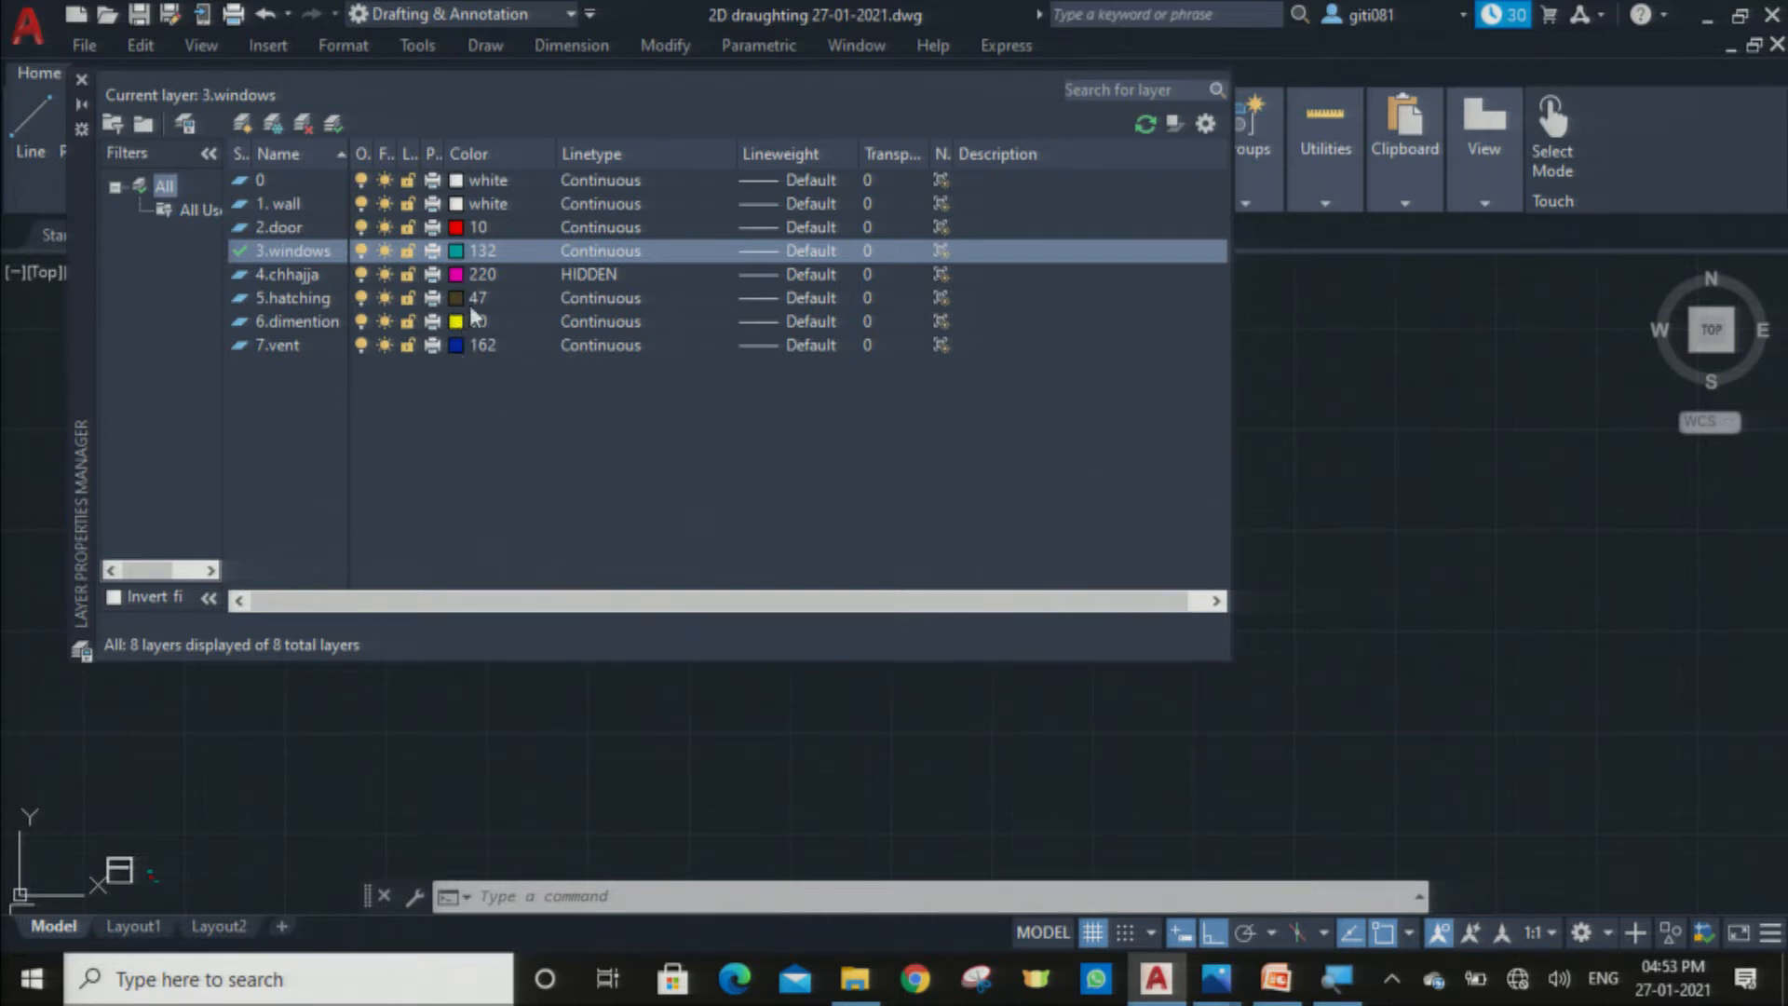
left_click(482, 251)
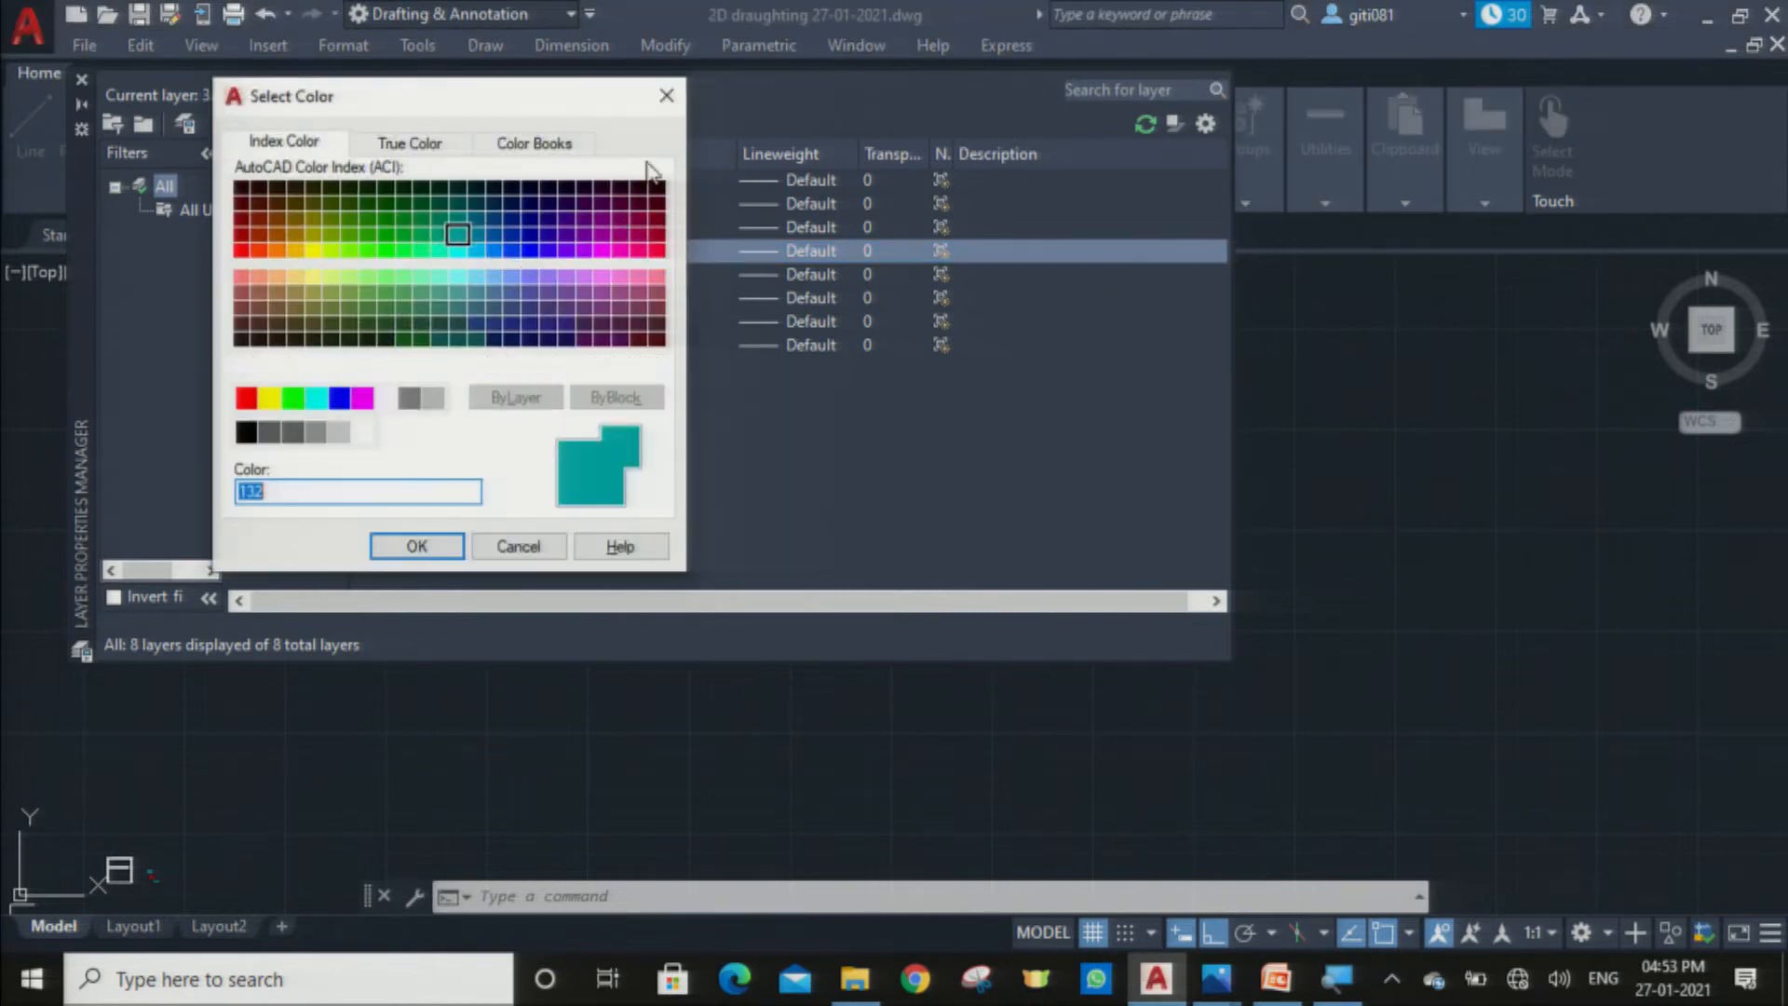
left_click(667, 95)
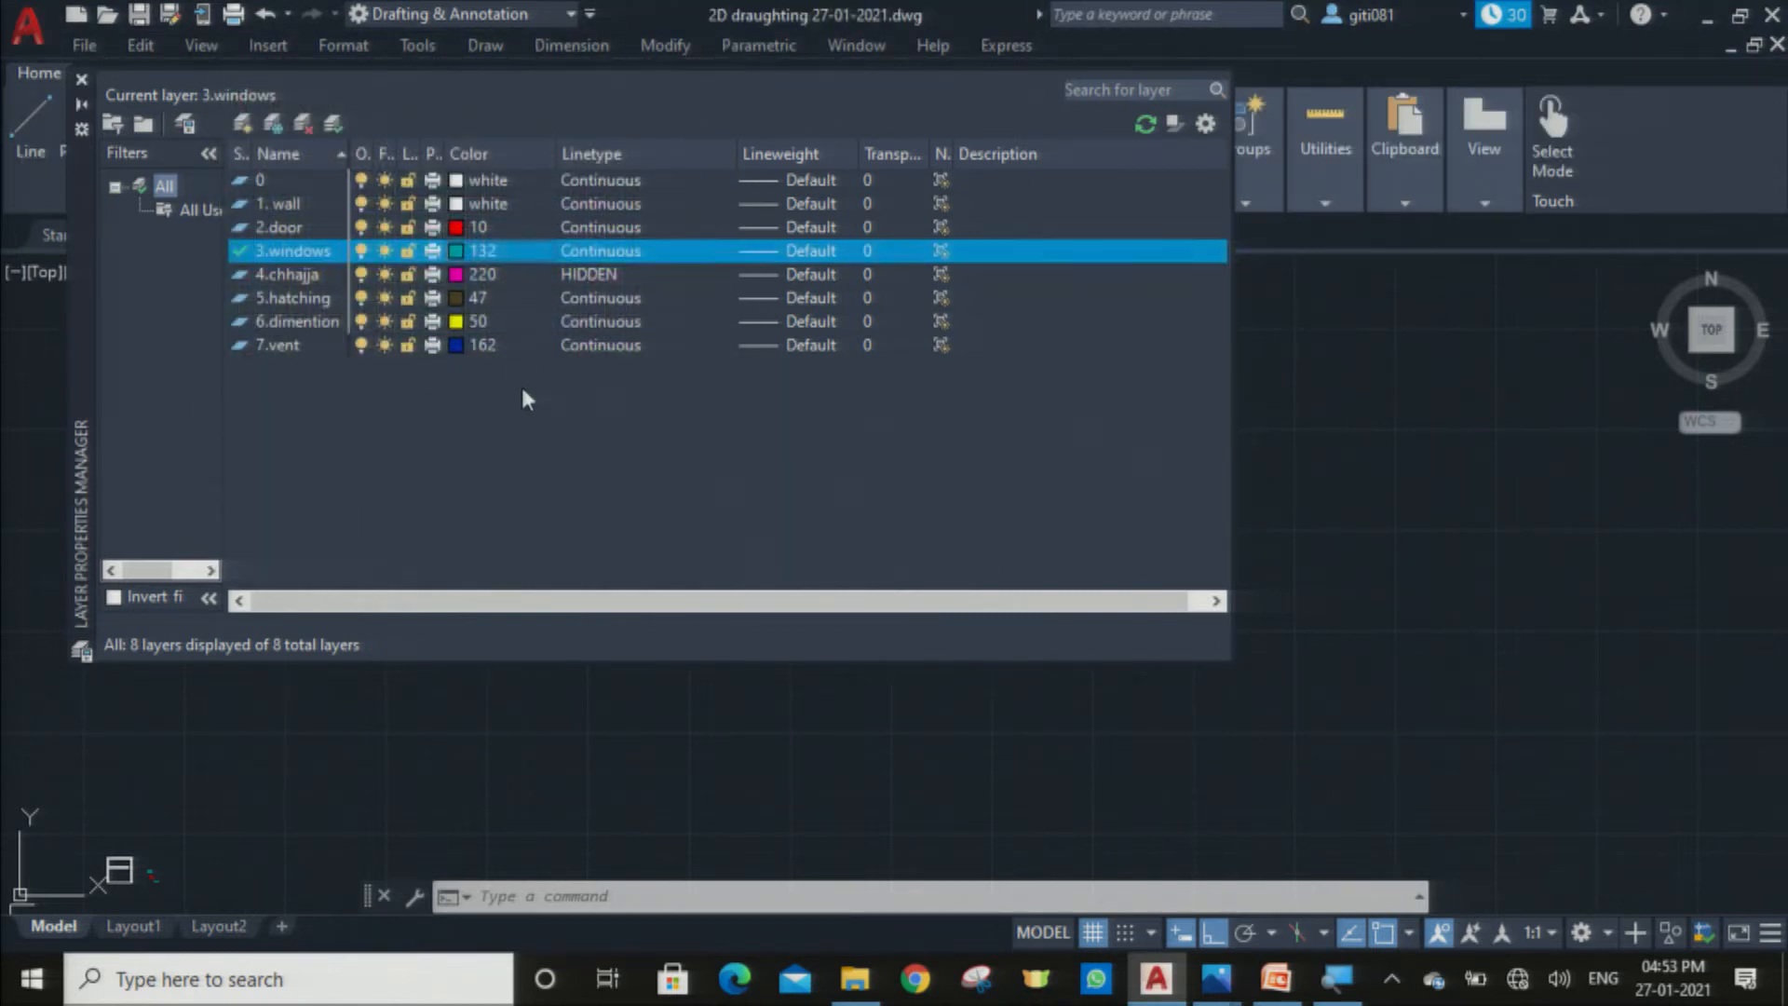
left_click(82, 78)
Step: Reopen the Layer Properties Manager and set the 3.windows layer's color to index color 162
left_click(792, 160)
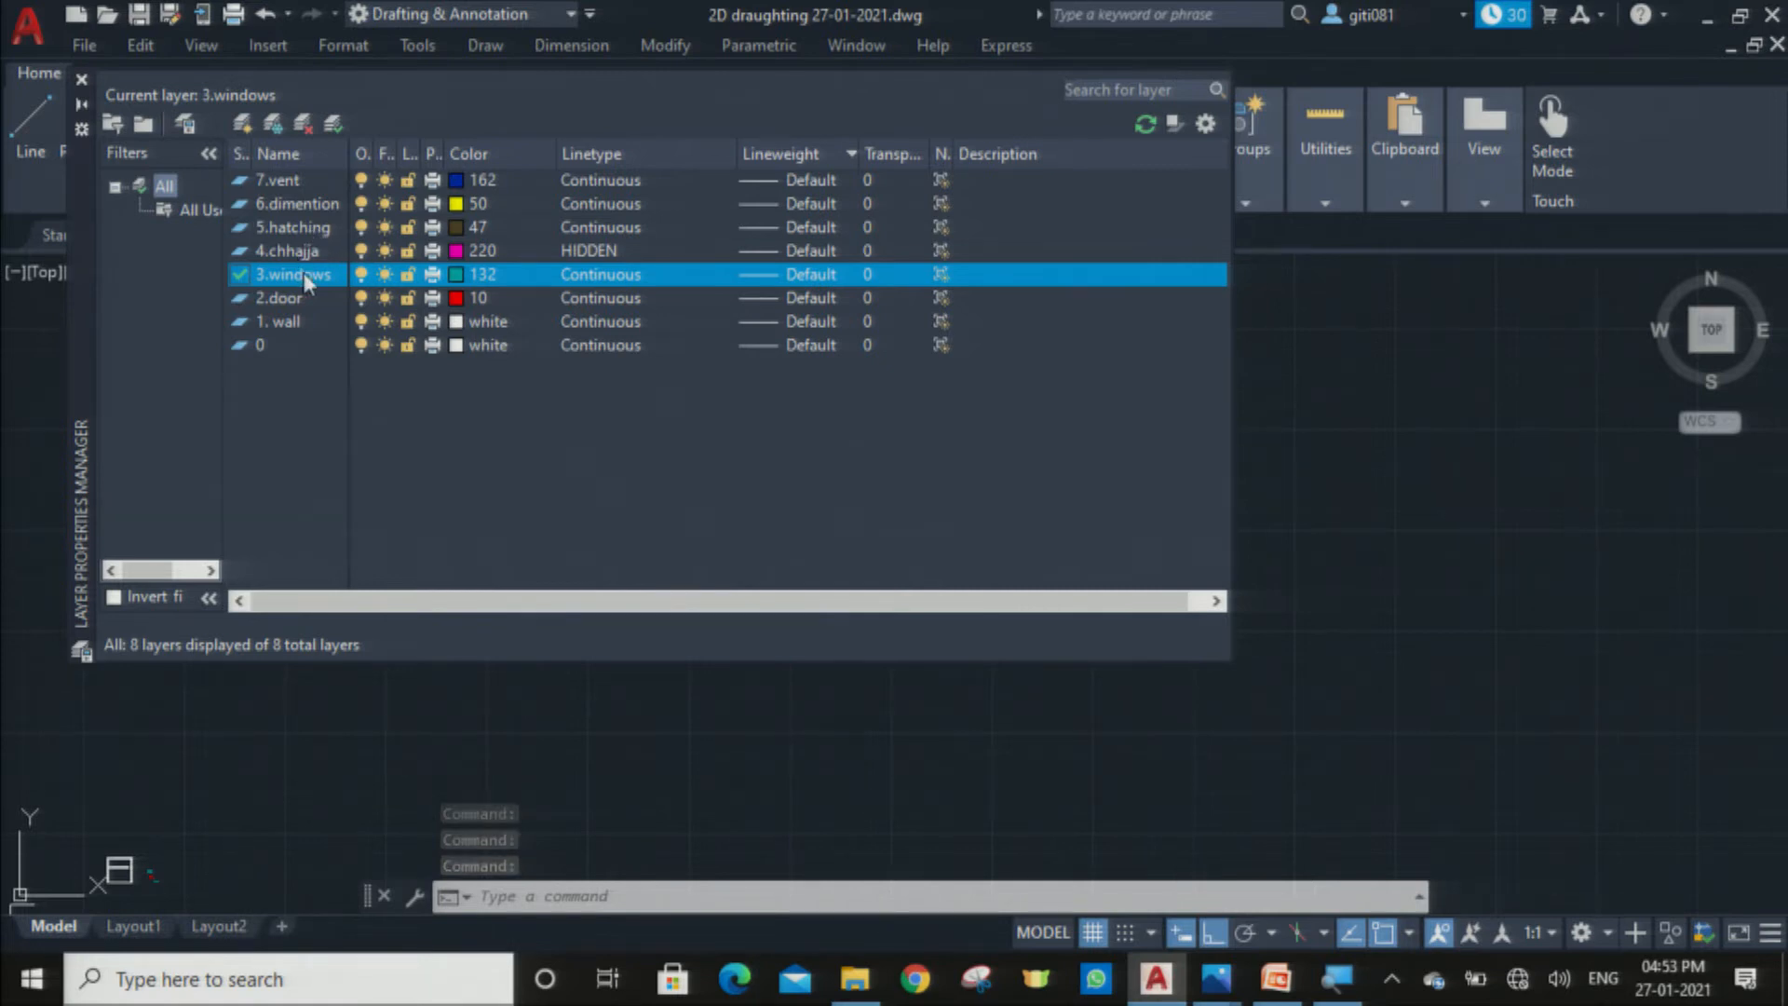
left_click(454, 274)
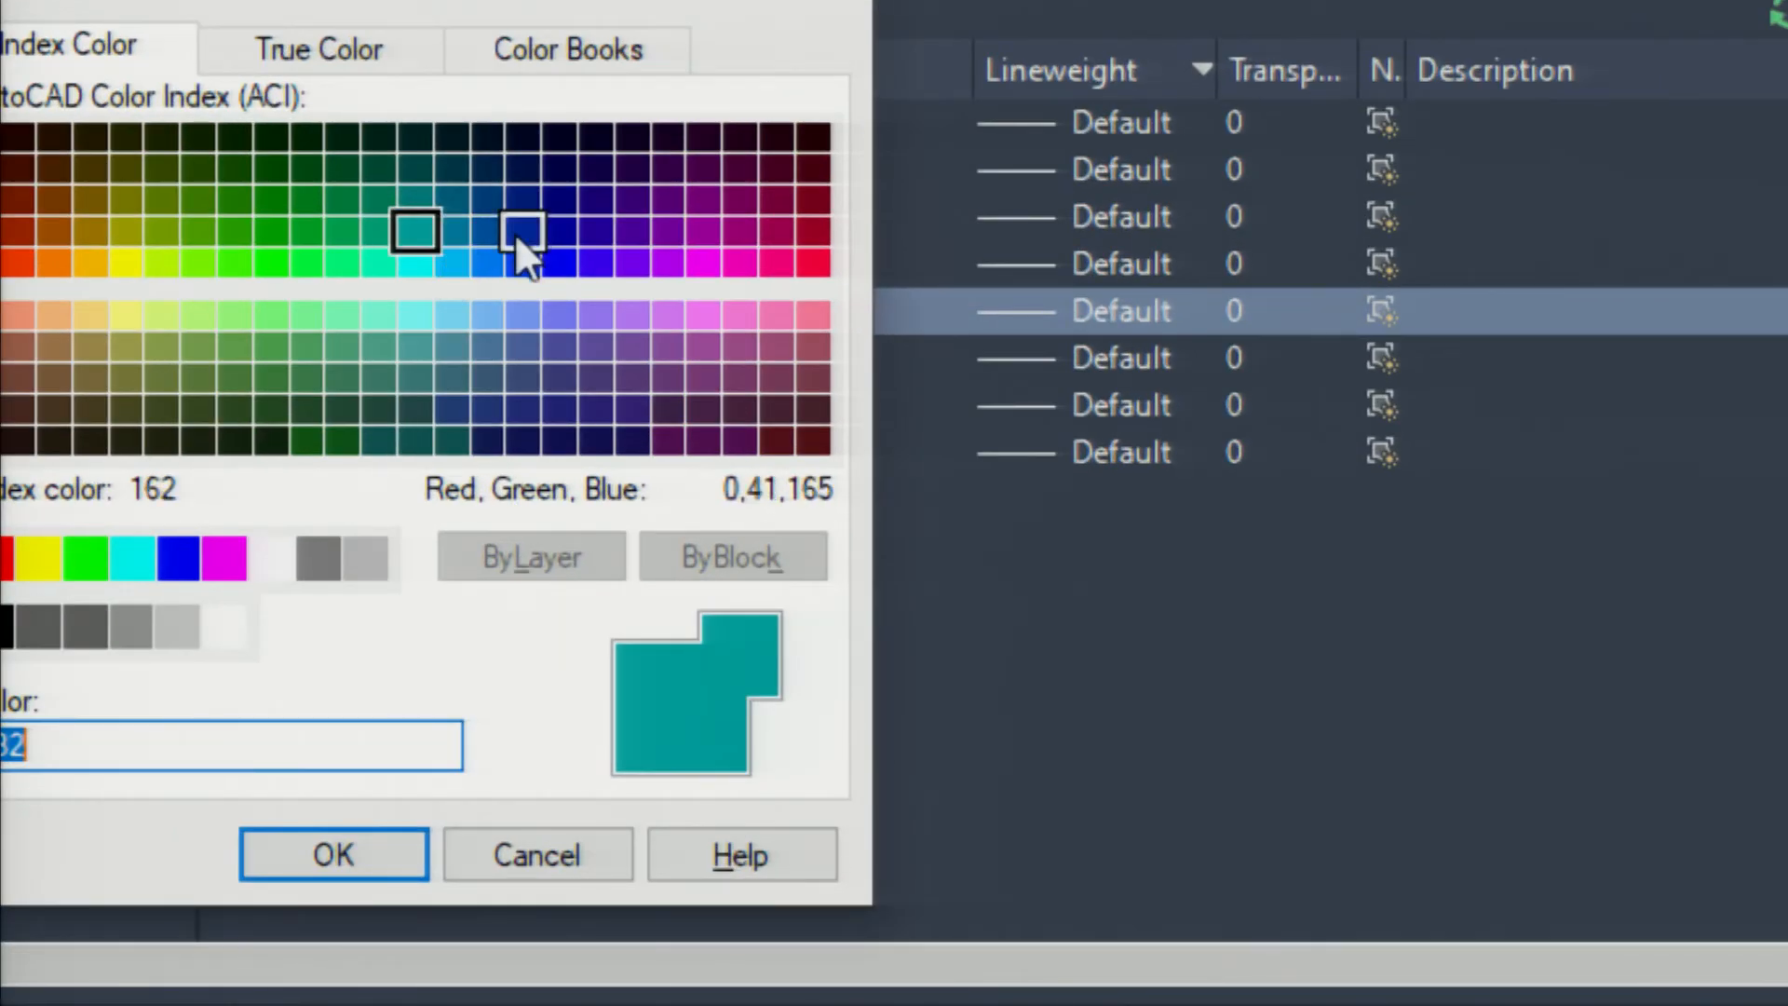
left_click(518, 238)
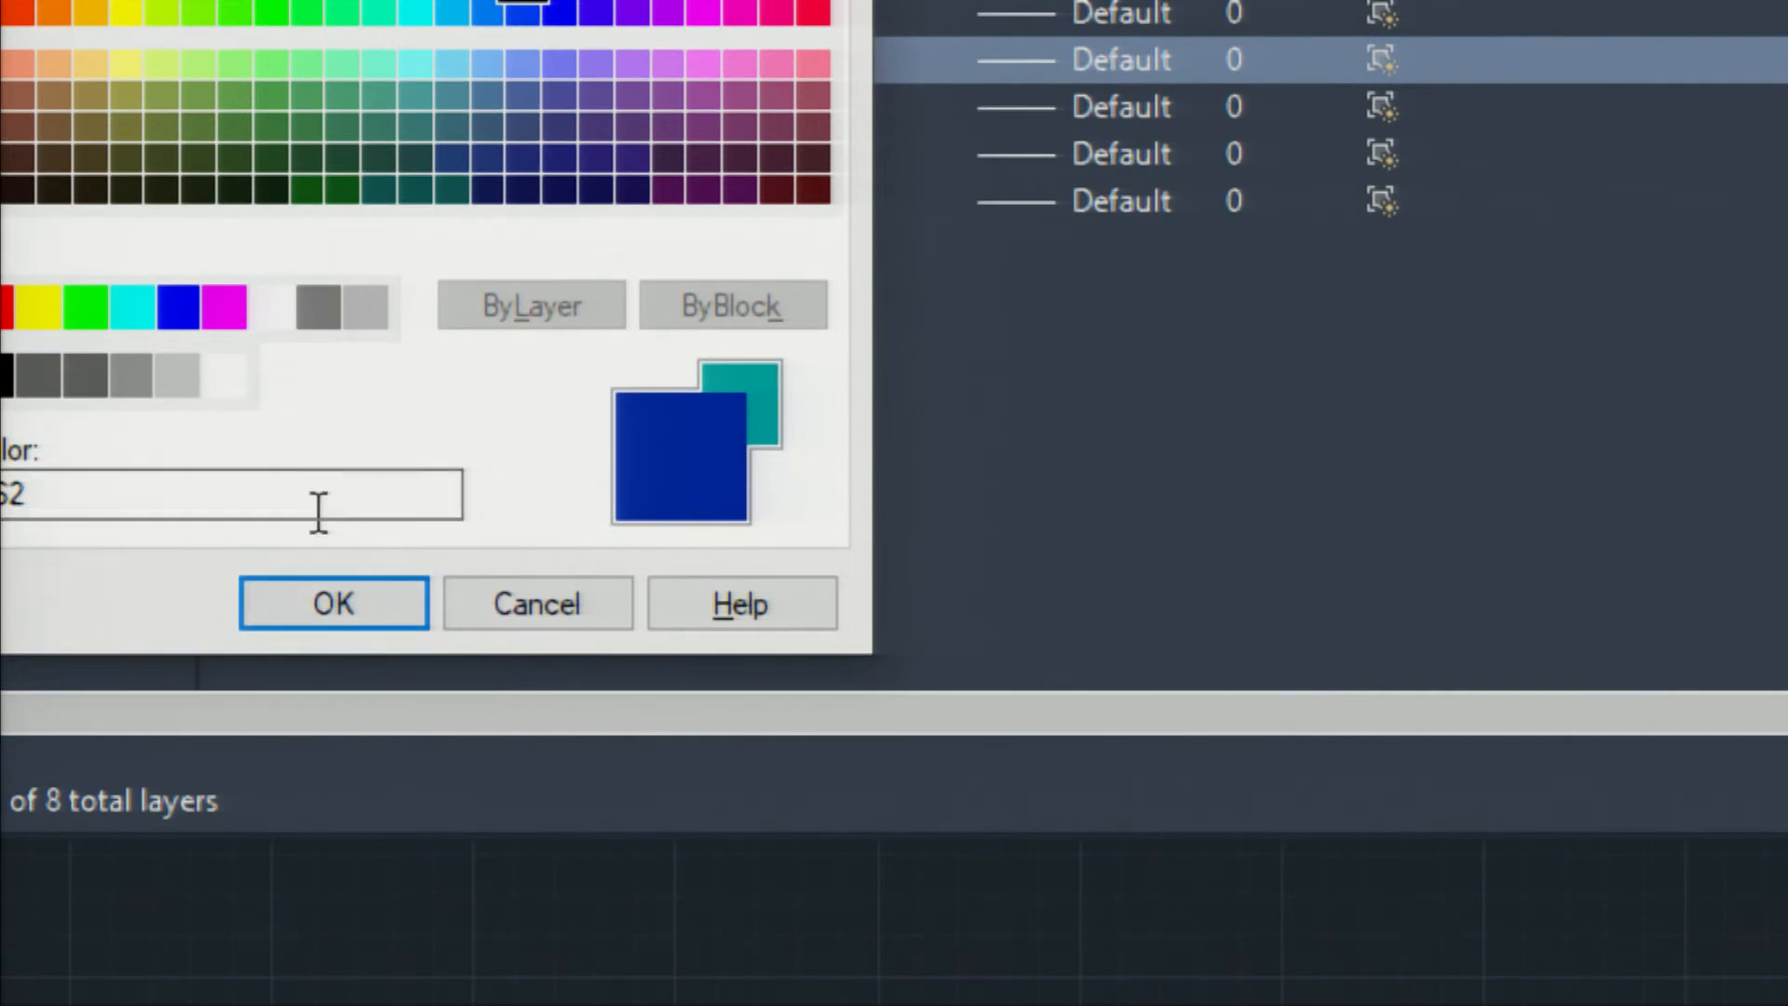
left_click(332, 857)
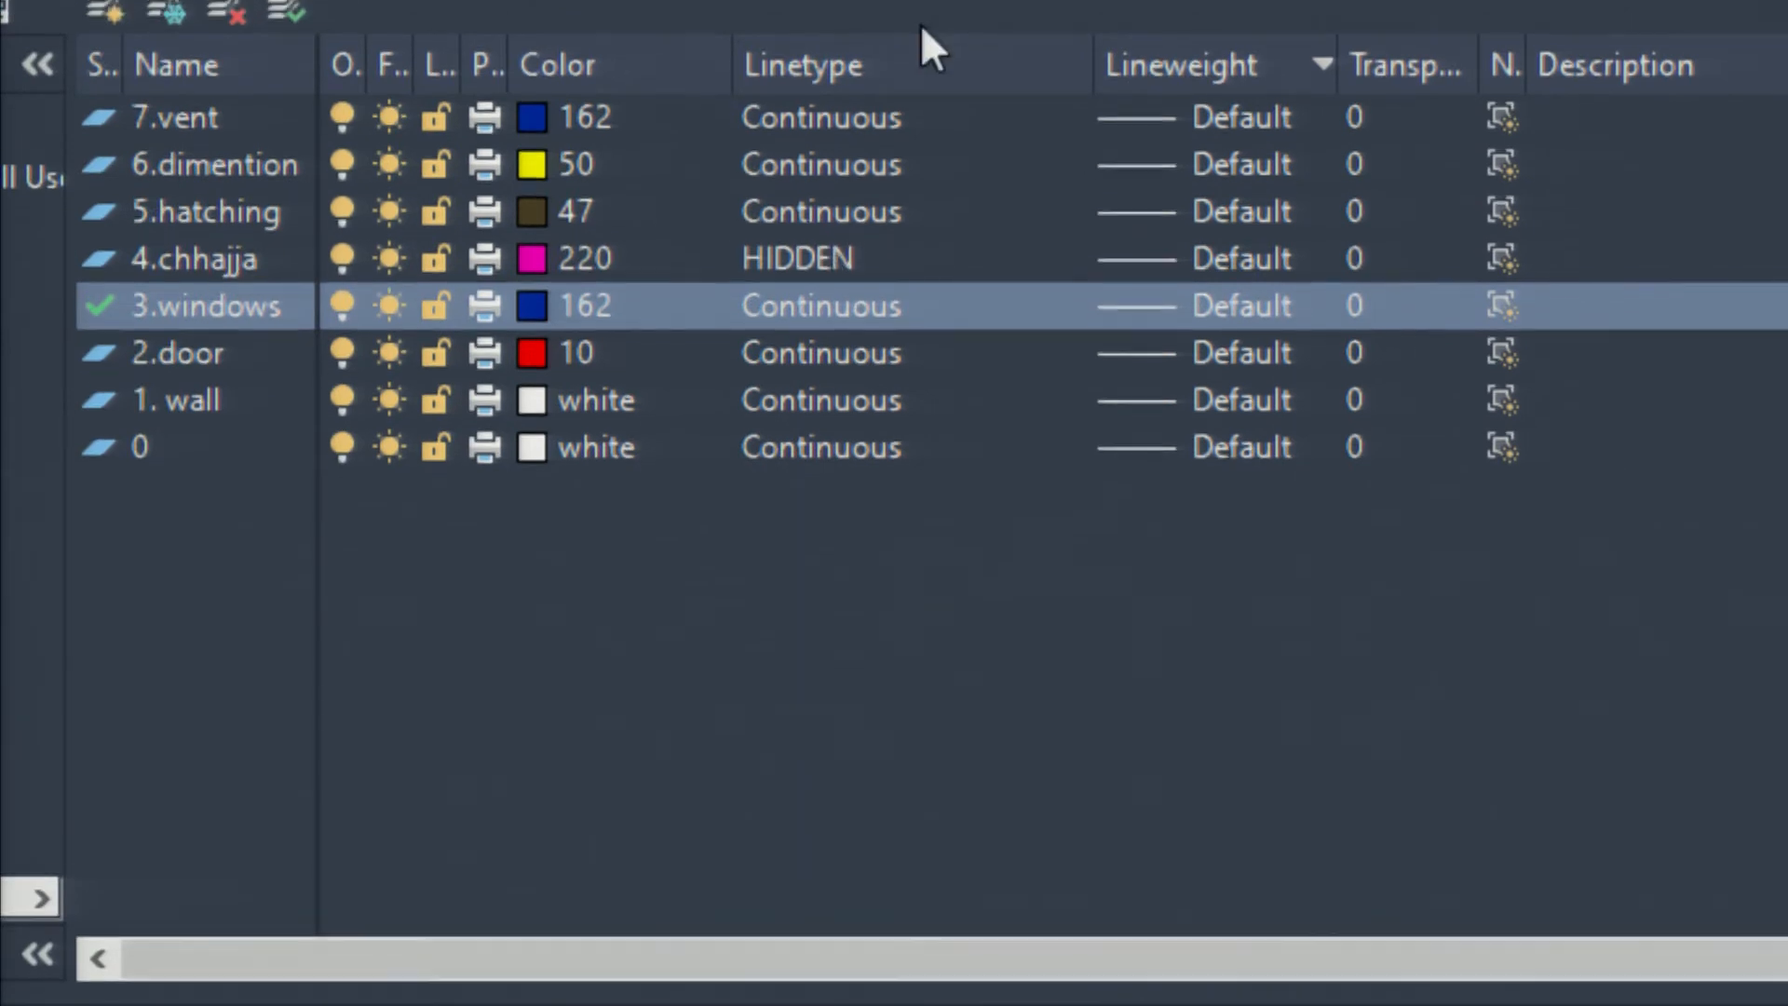
left_click(801, 272)
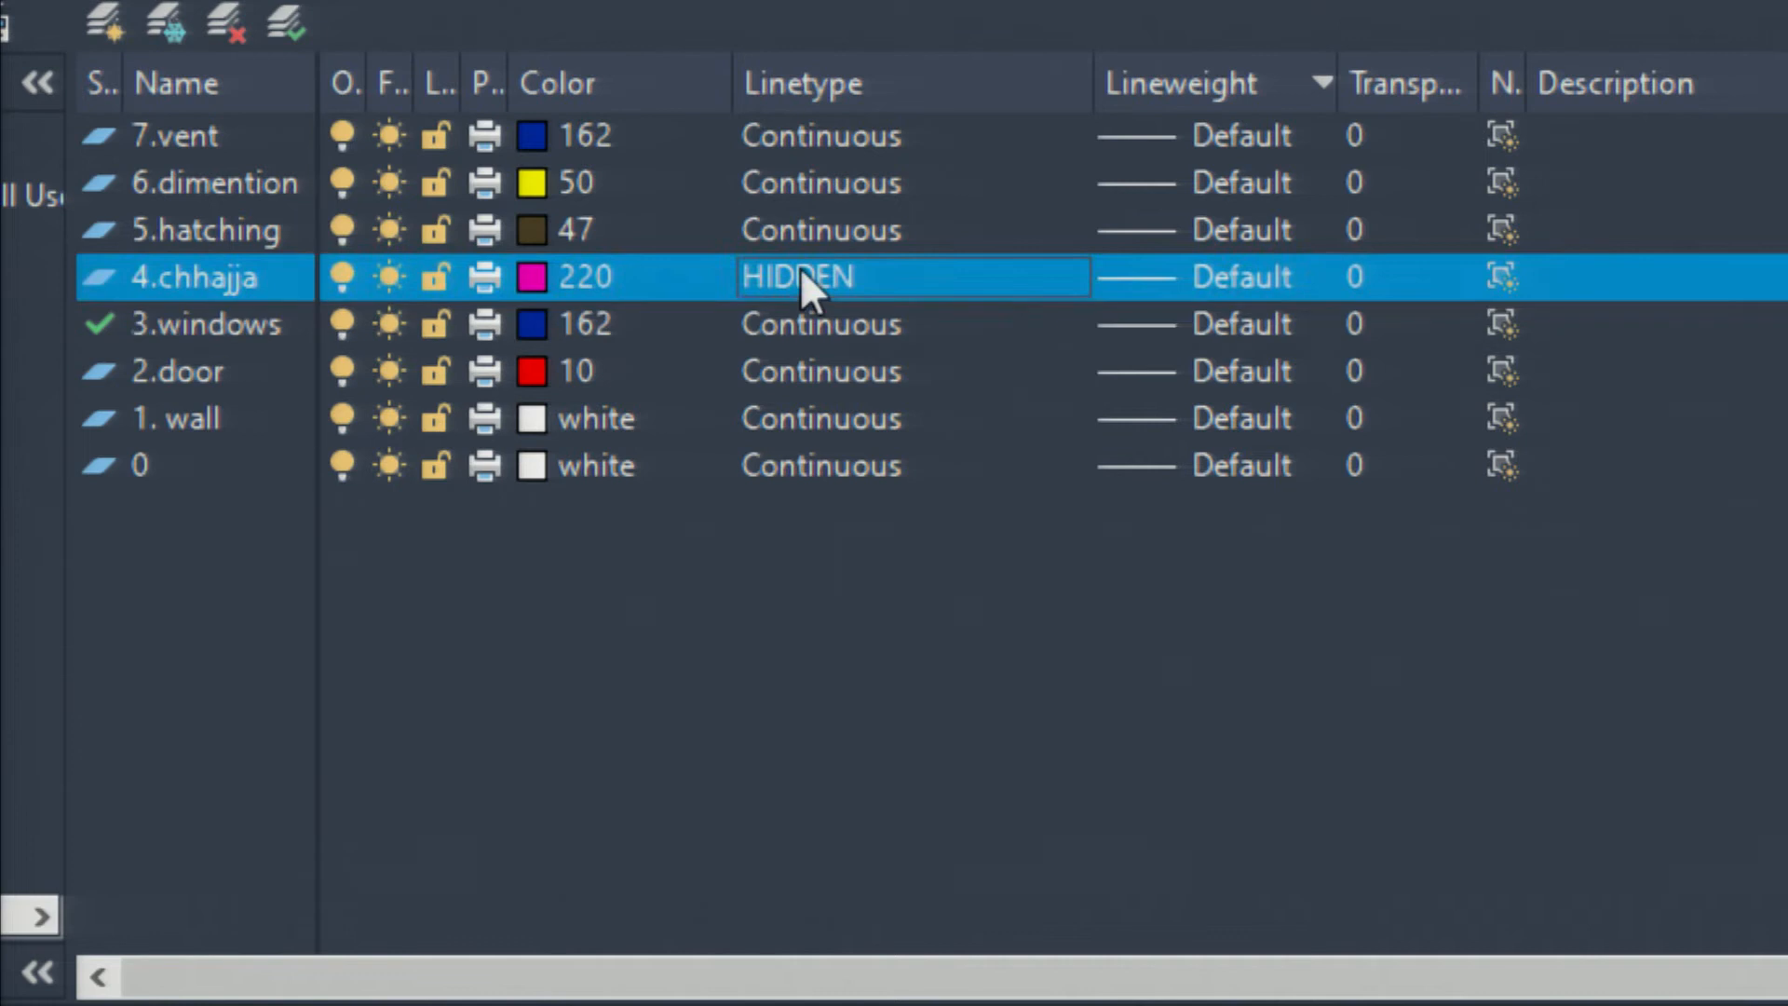
left_click_drag(1539, 393, 1097, 226)
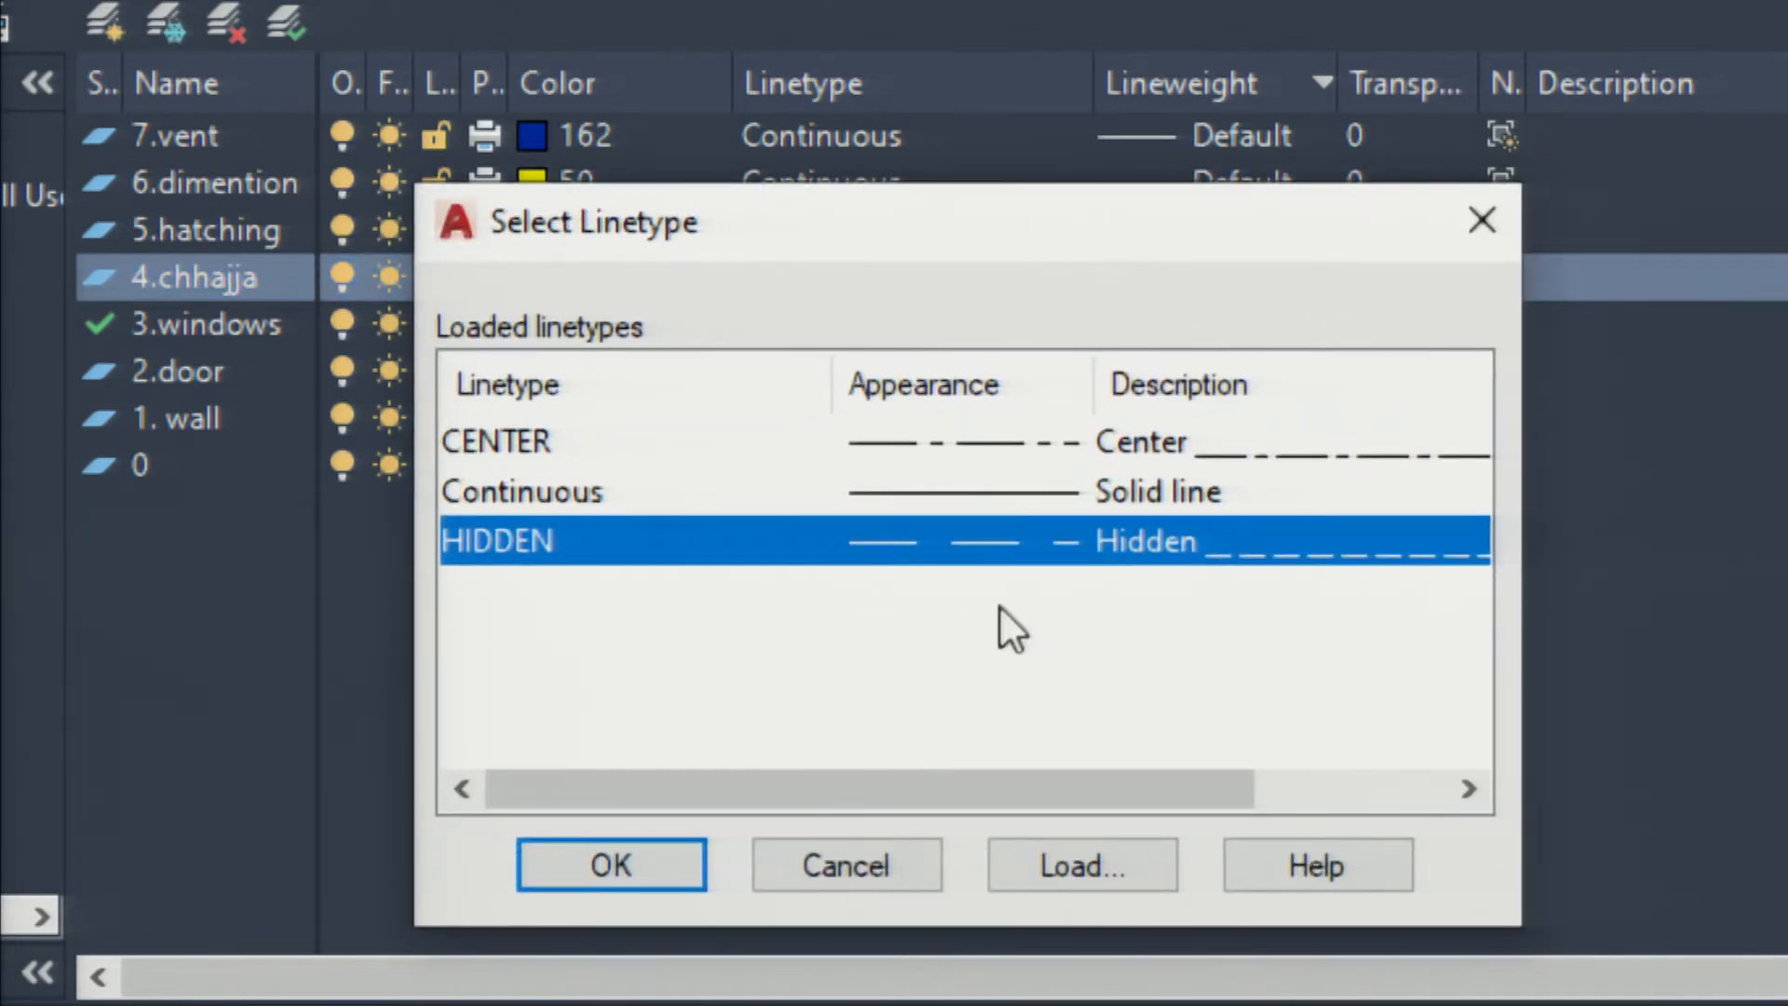
left_click(1482, 220)
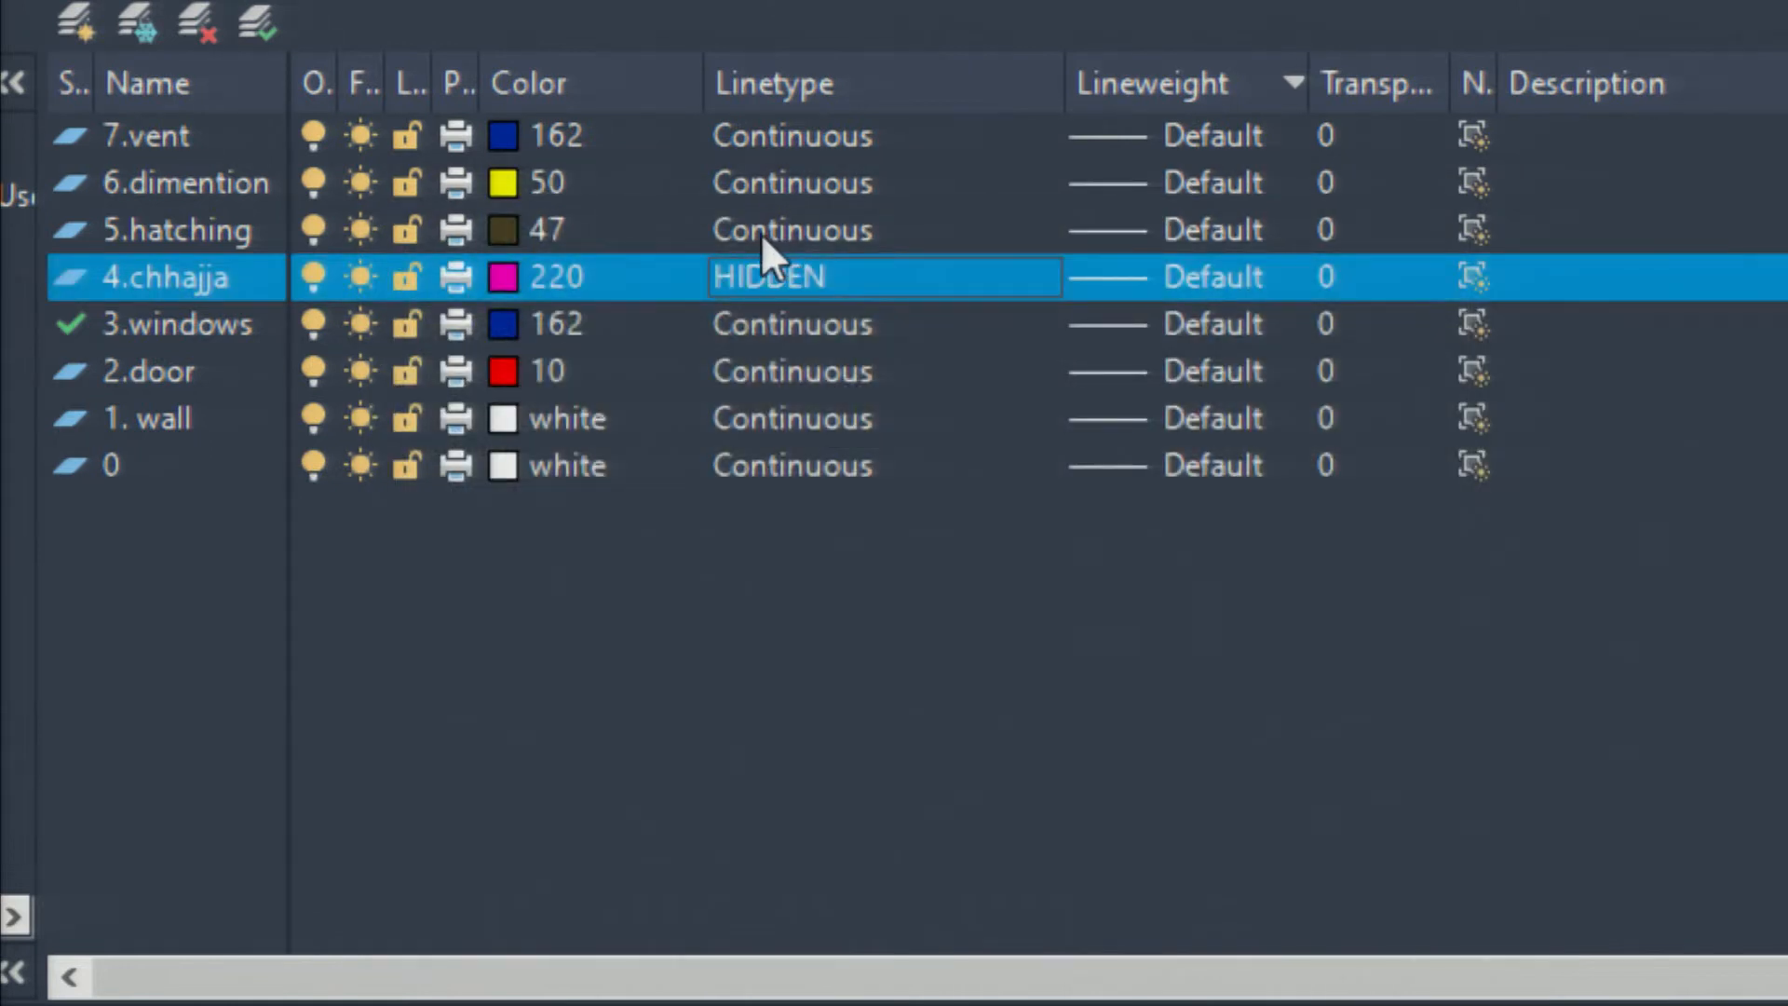
Step: Assign the HIDDEN linetype to the 4.chhajja layer and close the Layer Properties Manager
left_click(760, 277)
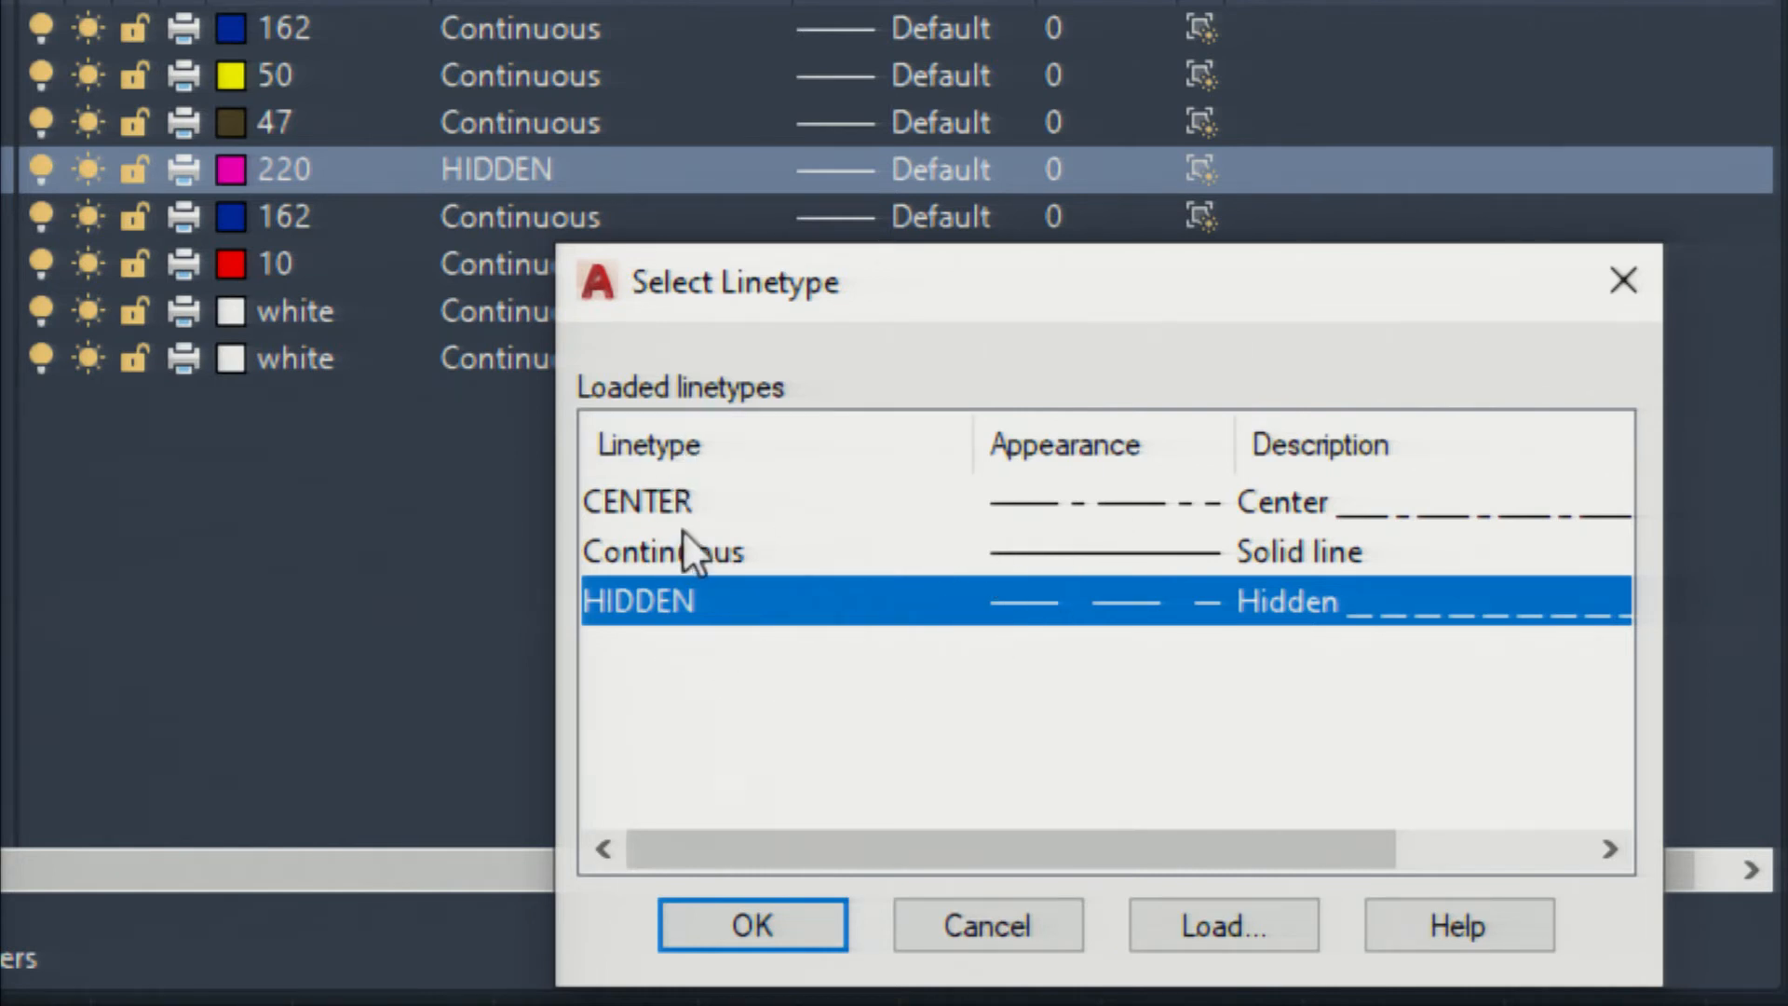
left_click(732, 552)
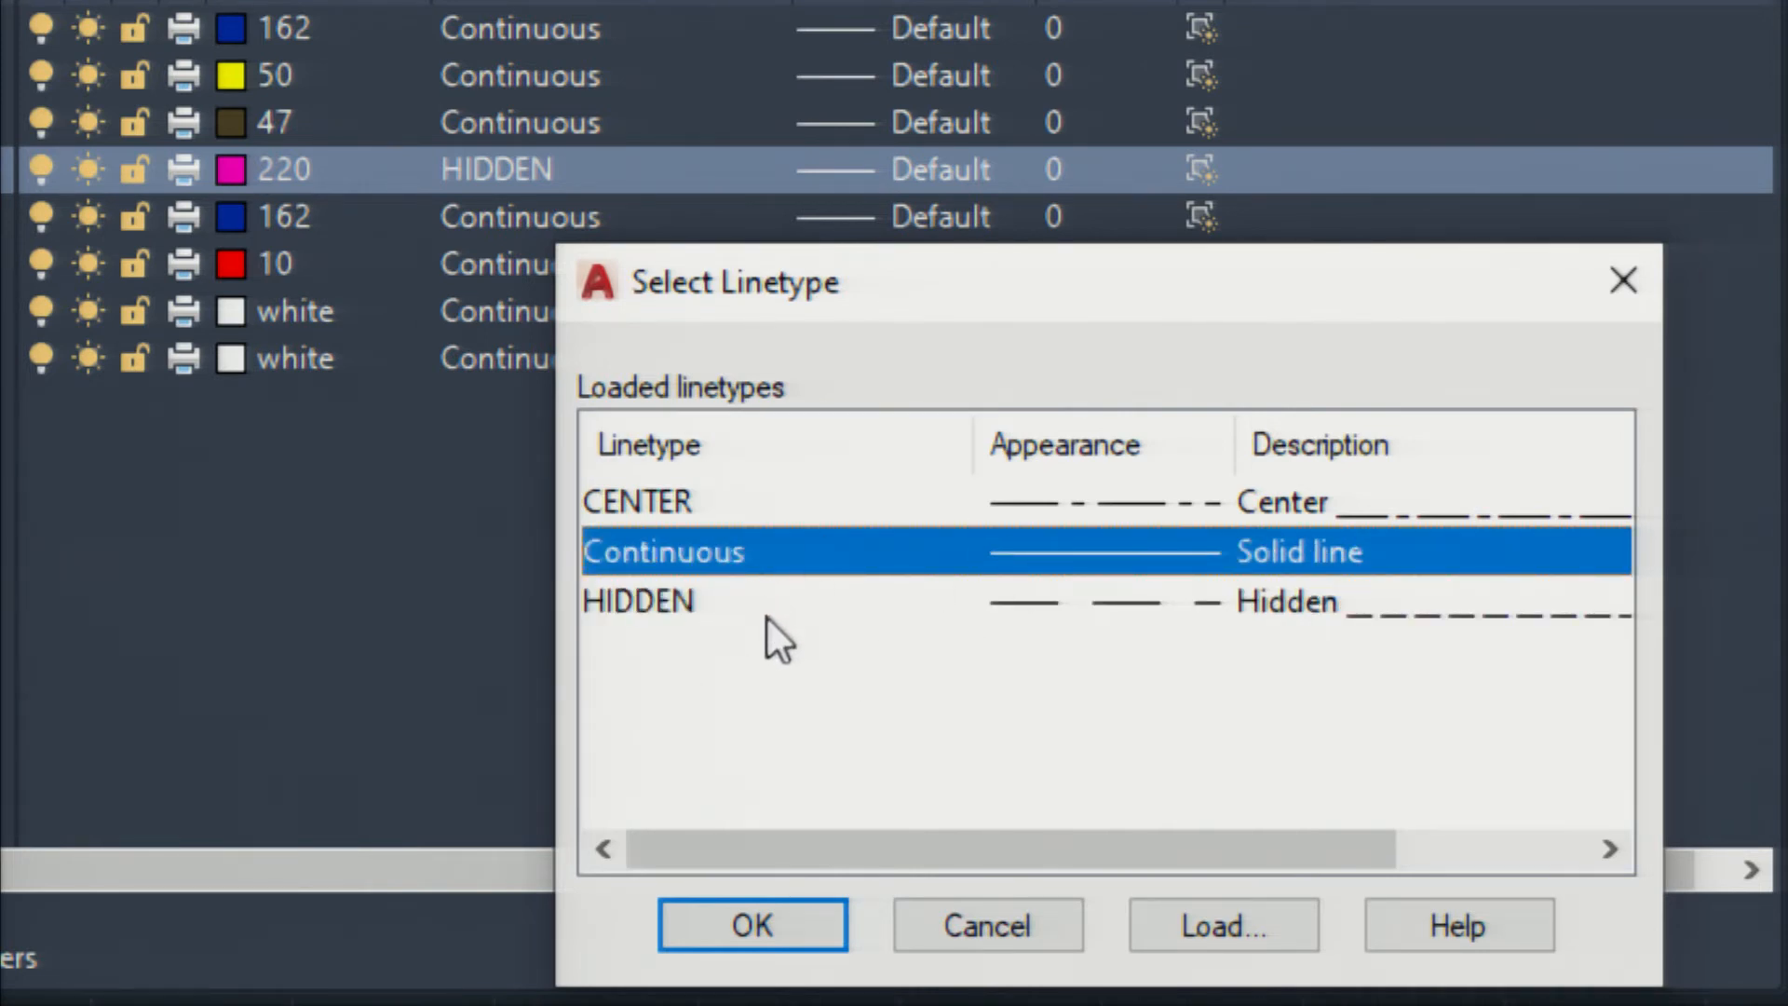
left_click(801, 601)
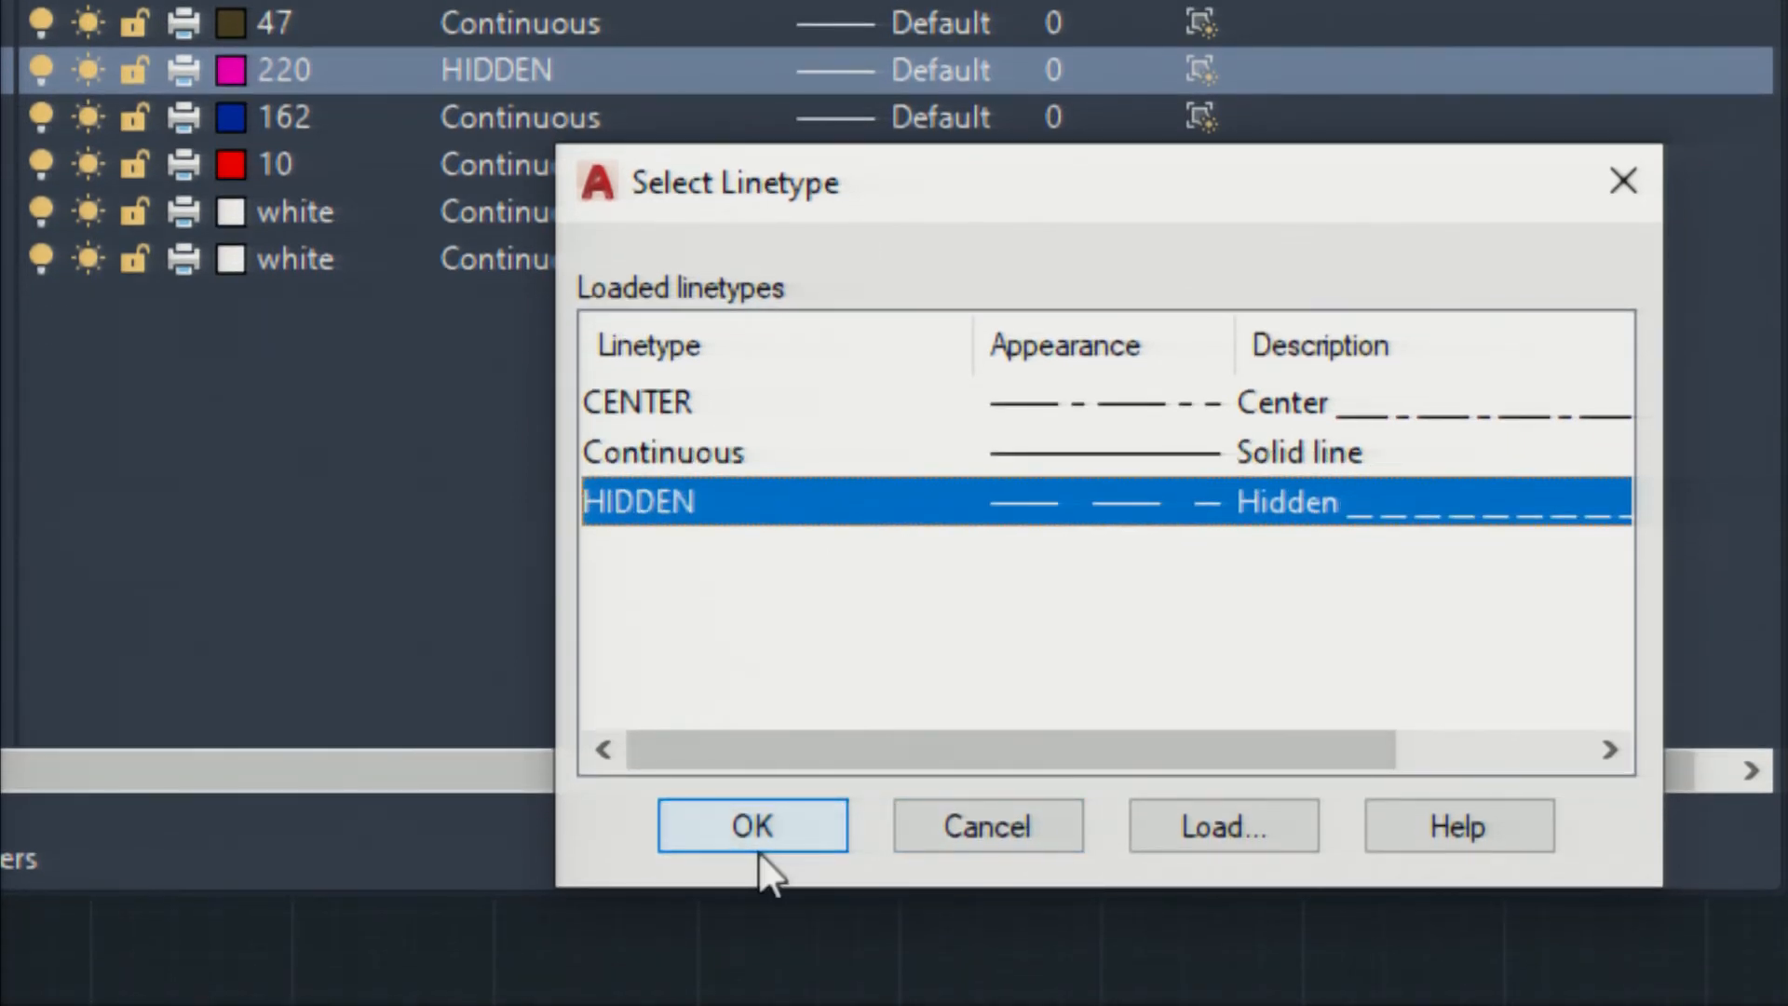
left_click(756, 838)
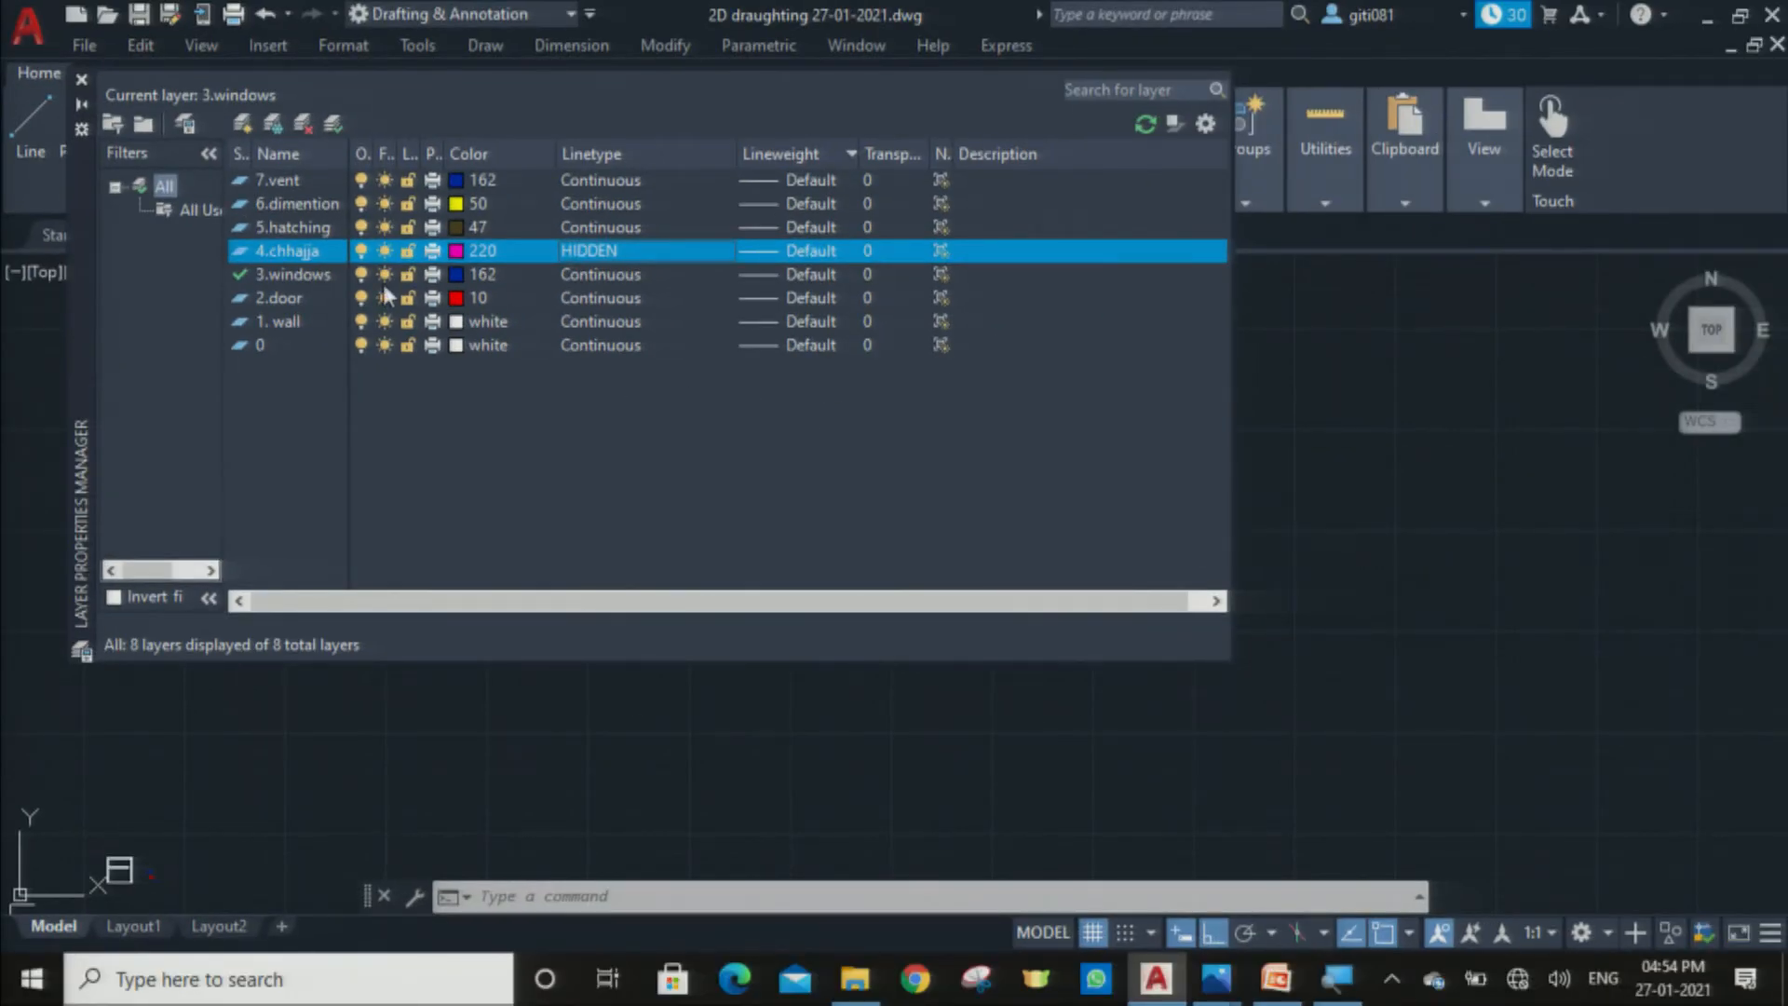
left_click(82, 81)
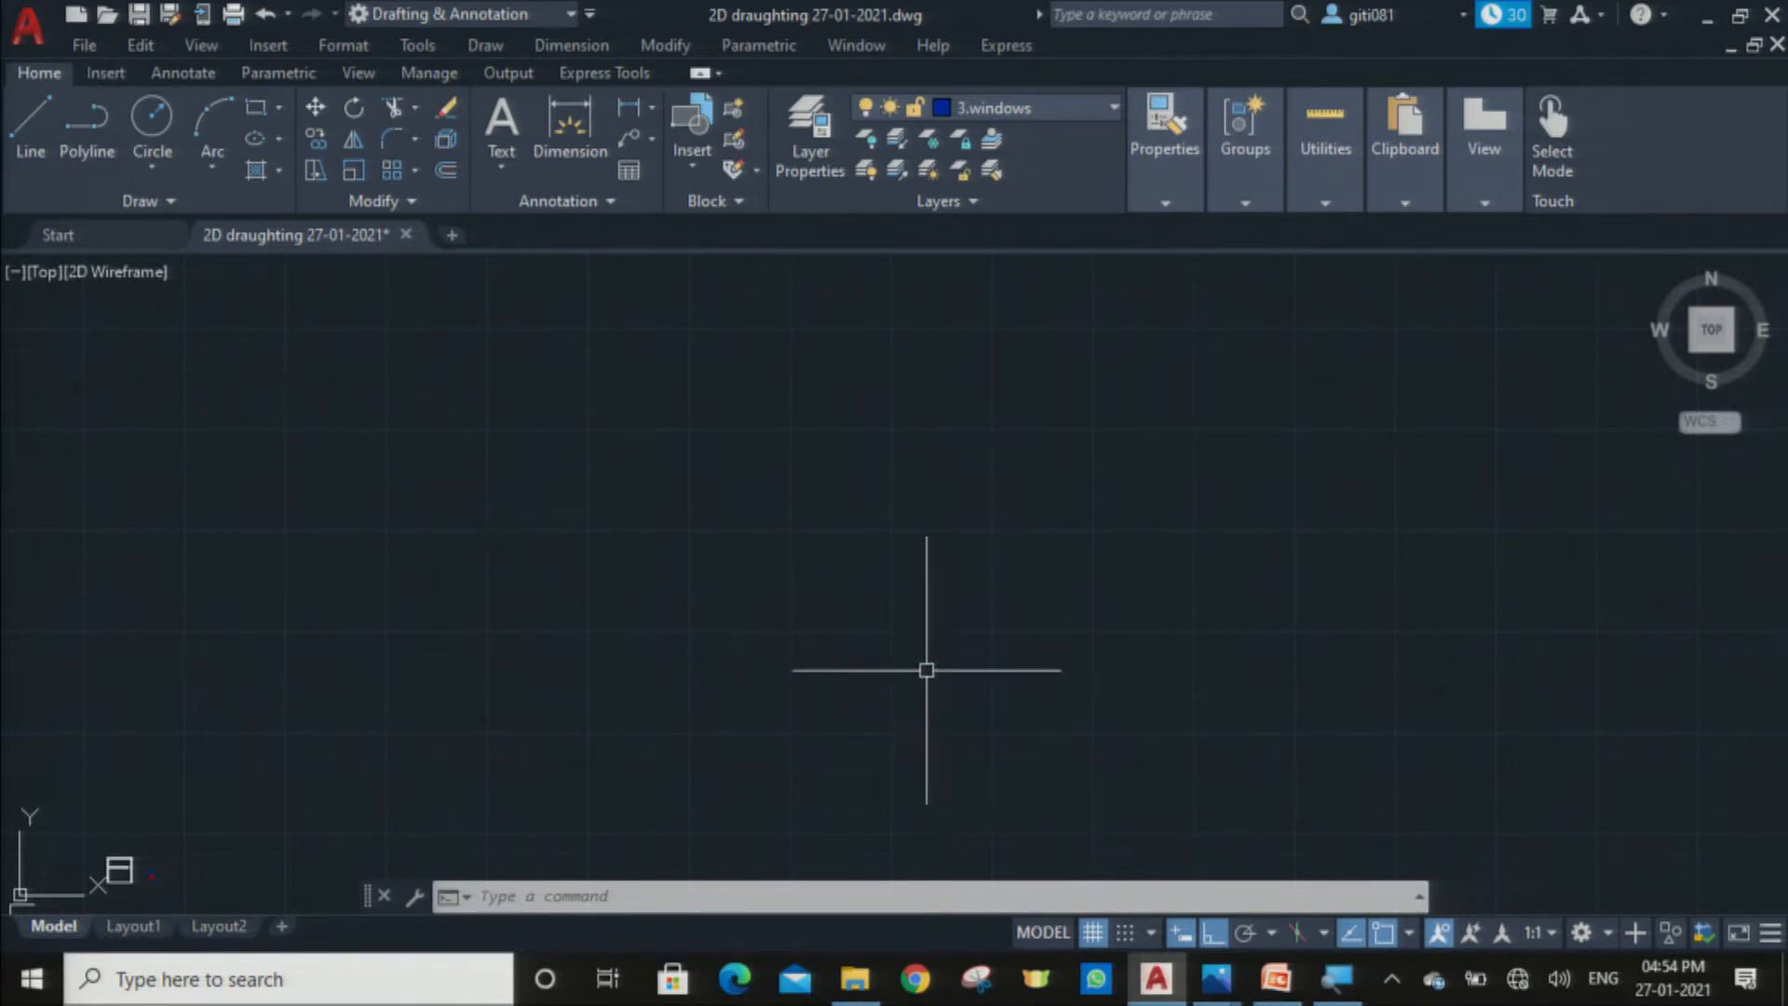
Step: Try to set the drawing limits from the default lower-left corner 0,0 to the upper-right corner 8500,8000
scroll(934, 627, "down", 2)
mouse_move(946, 627)
middle_mouse_down()
mouse_move(881, 651)
mouse_move(858, 631)
middle_mouse_up()
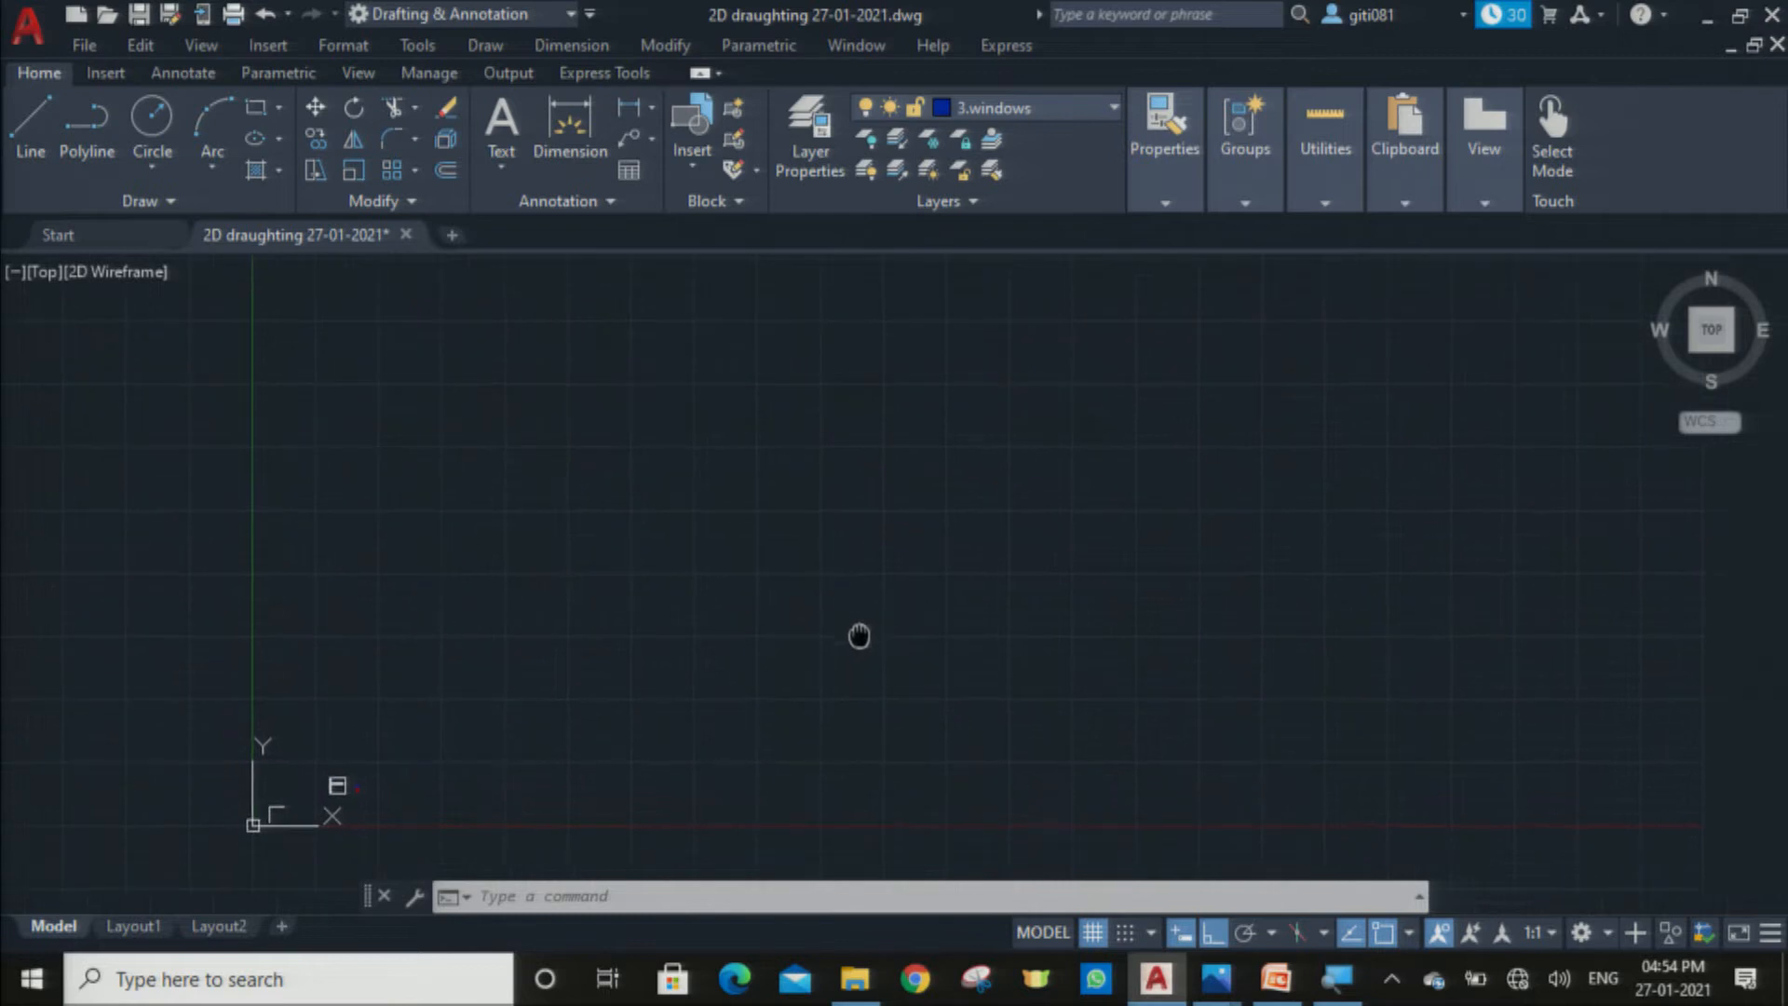
scroll(818, 696, "up", 1)
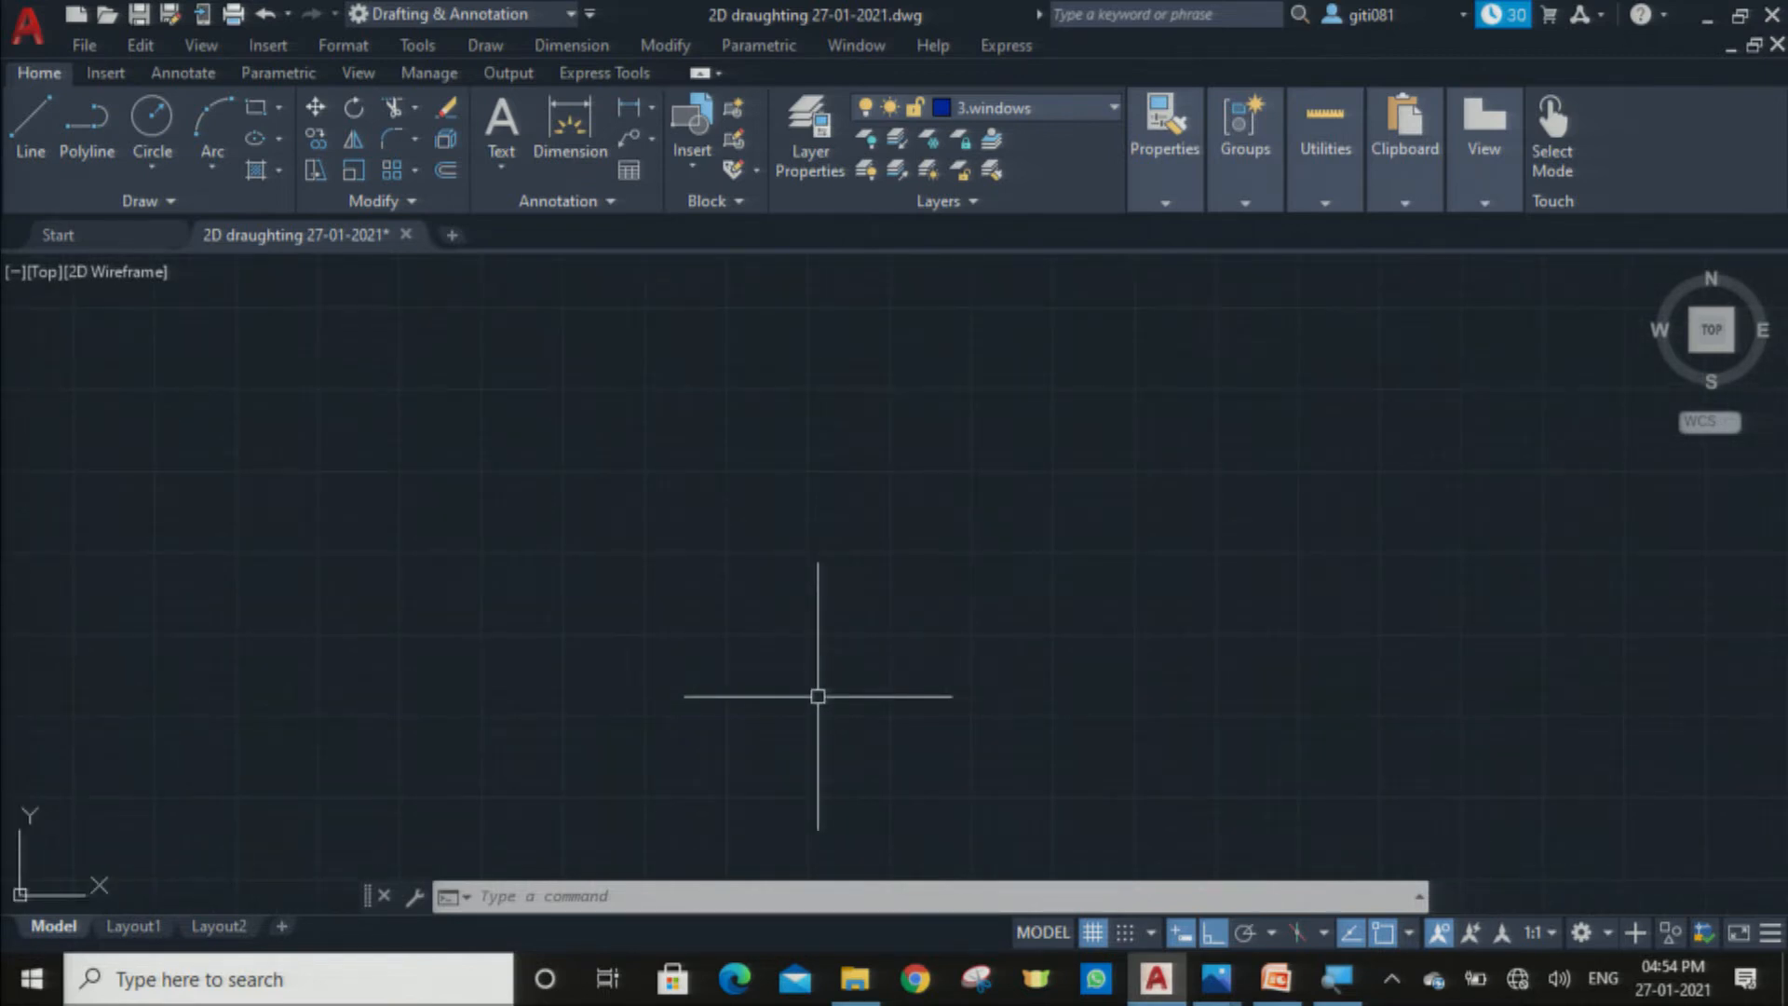
scroll(826, 692, "up", 2)
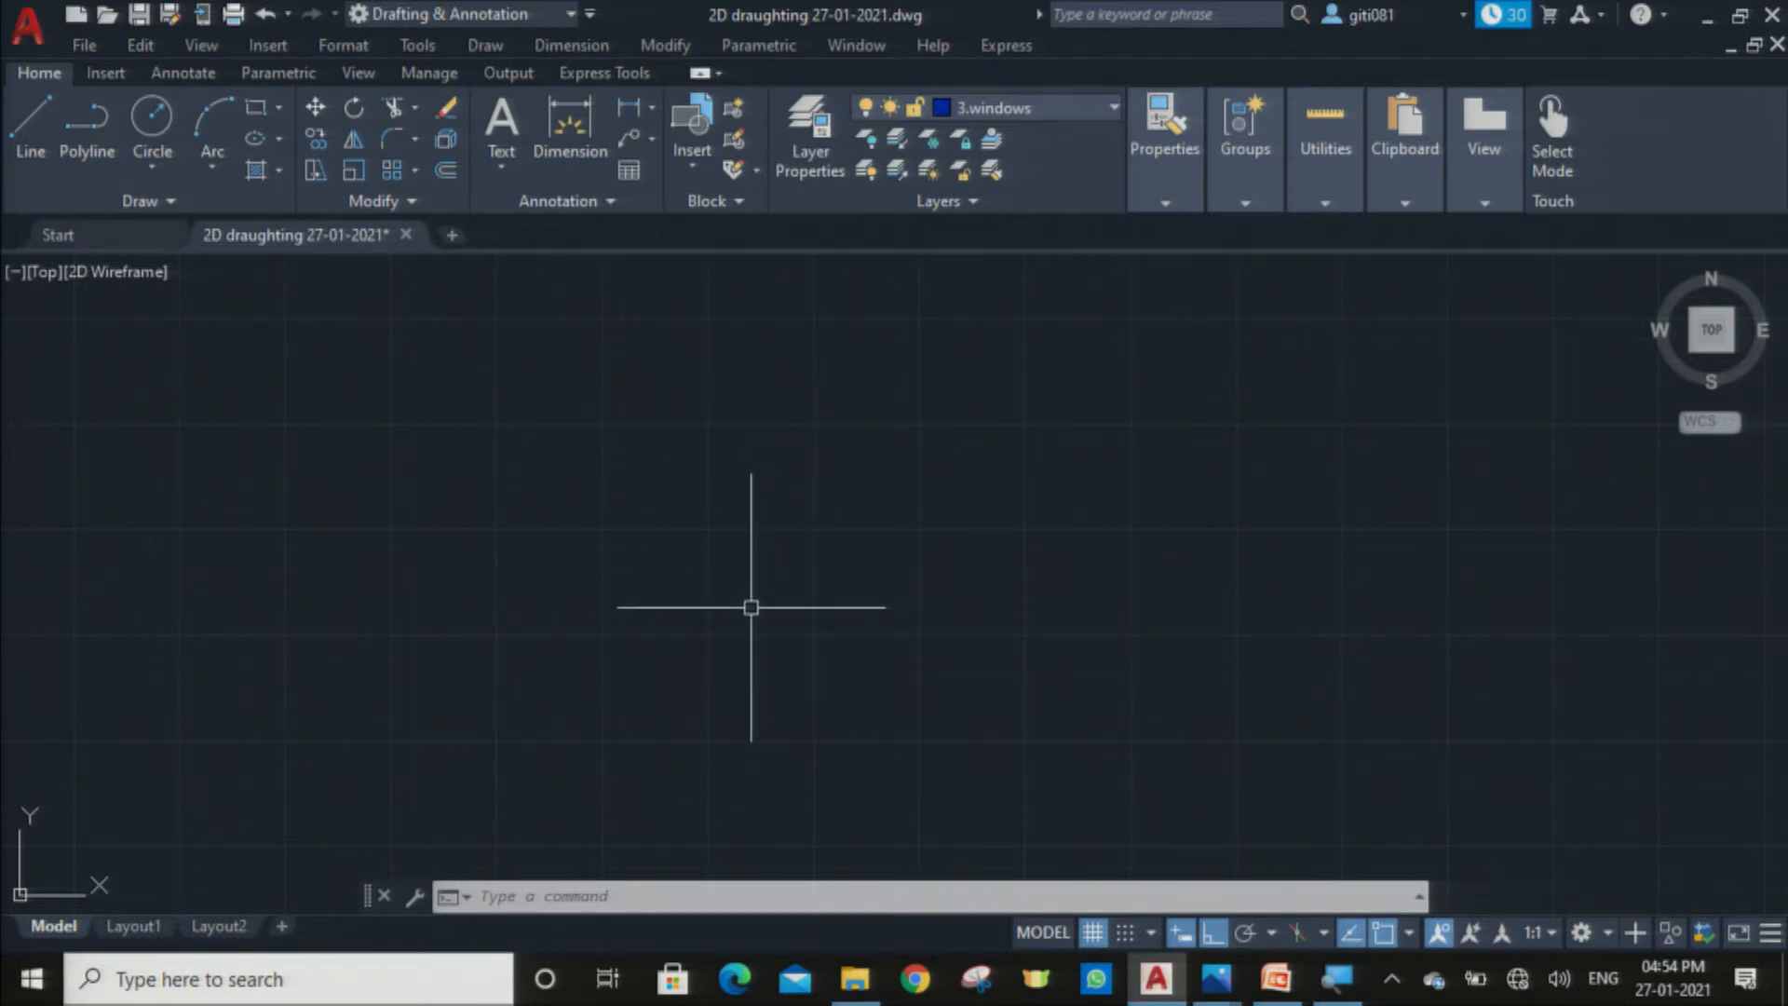
type("LIMITS")
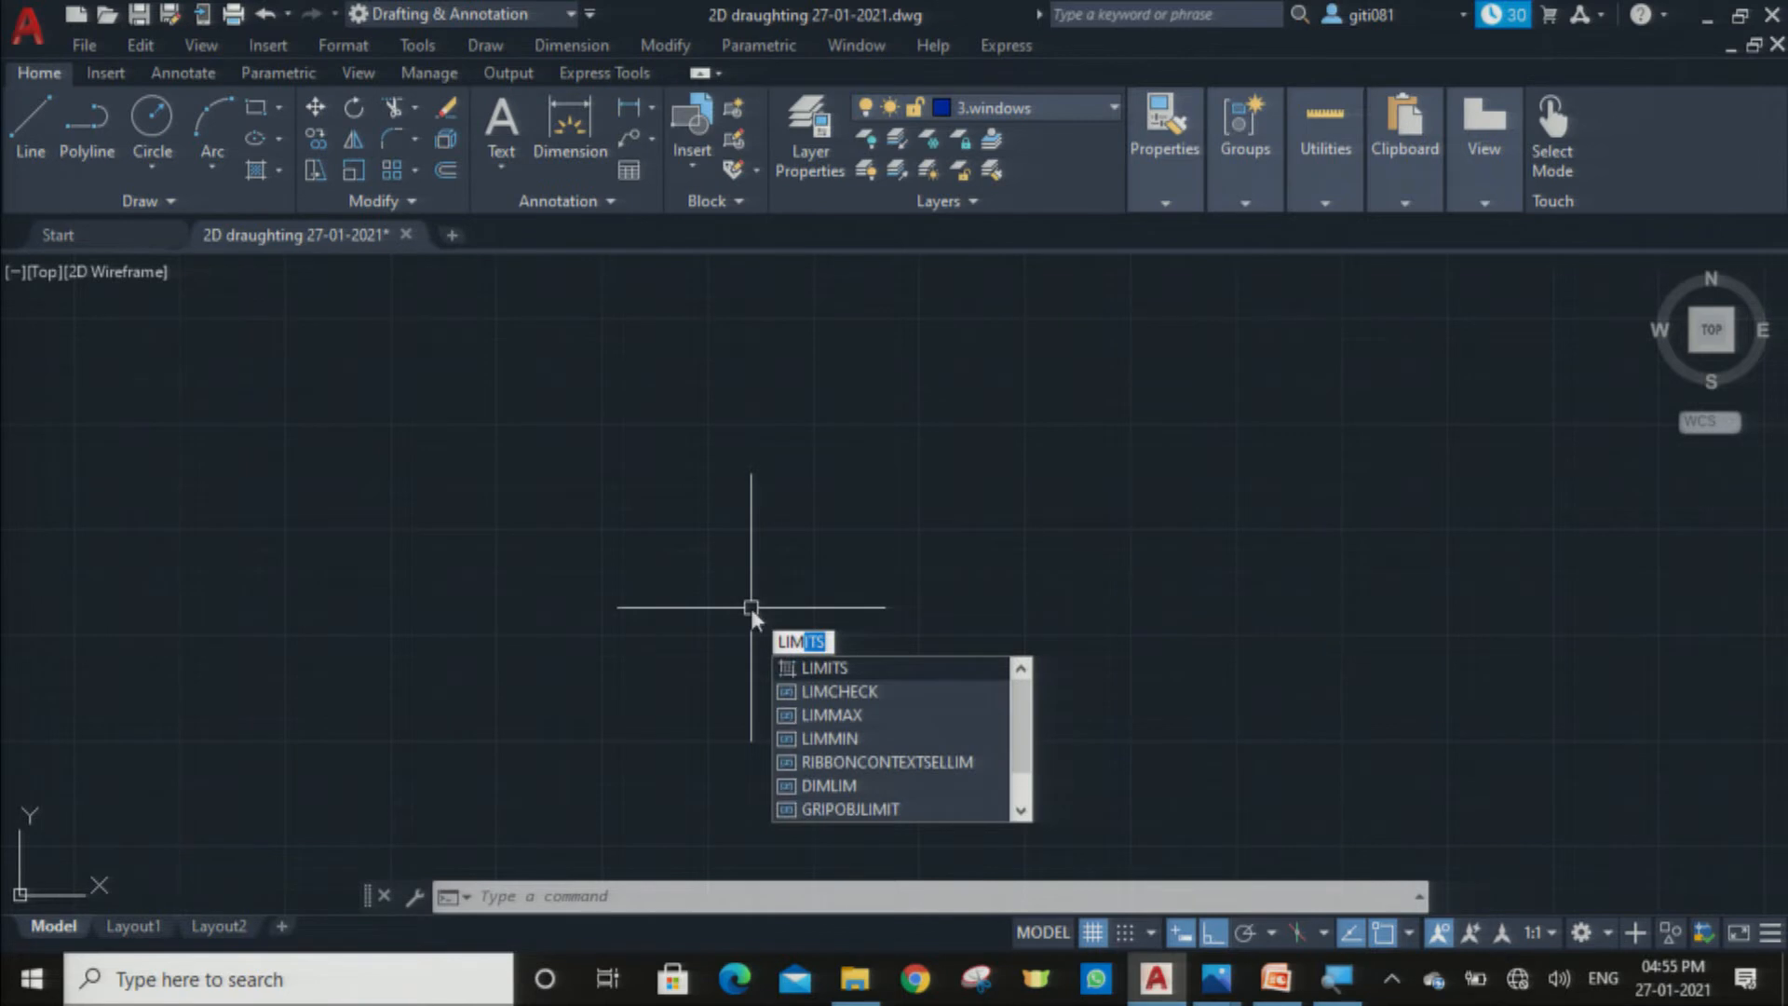
key("Return")
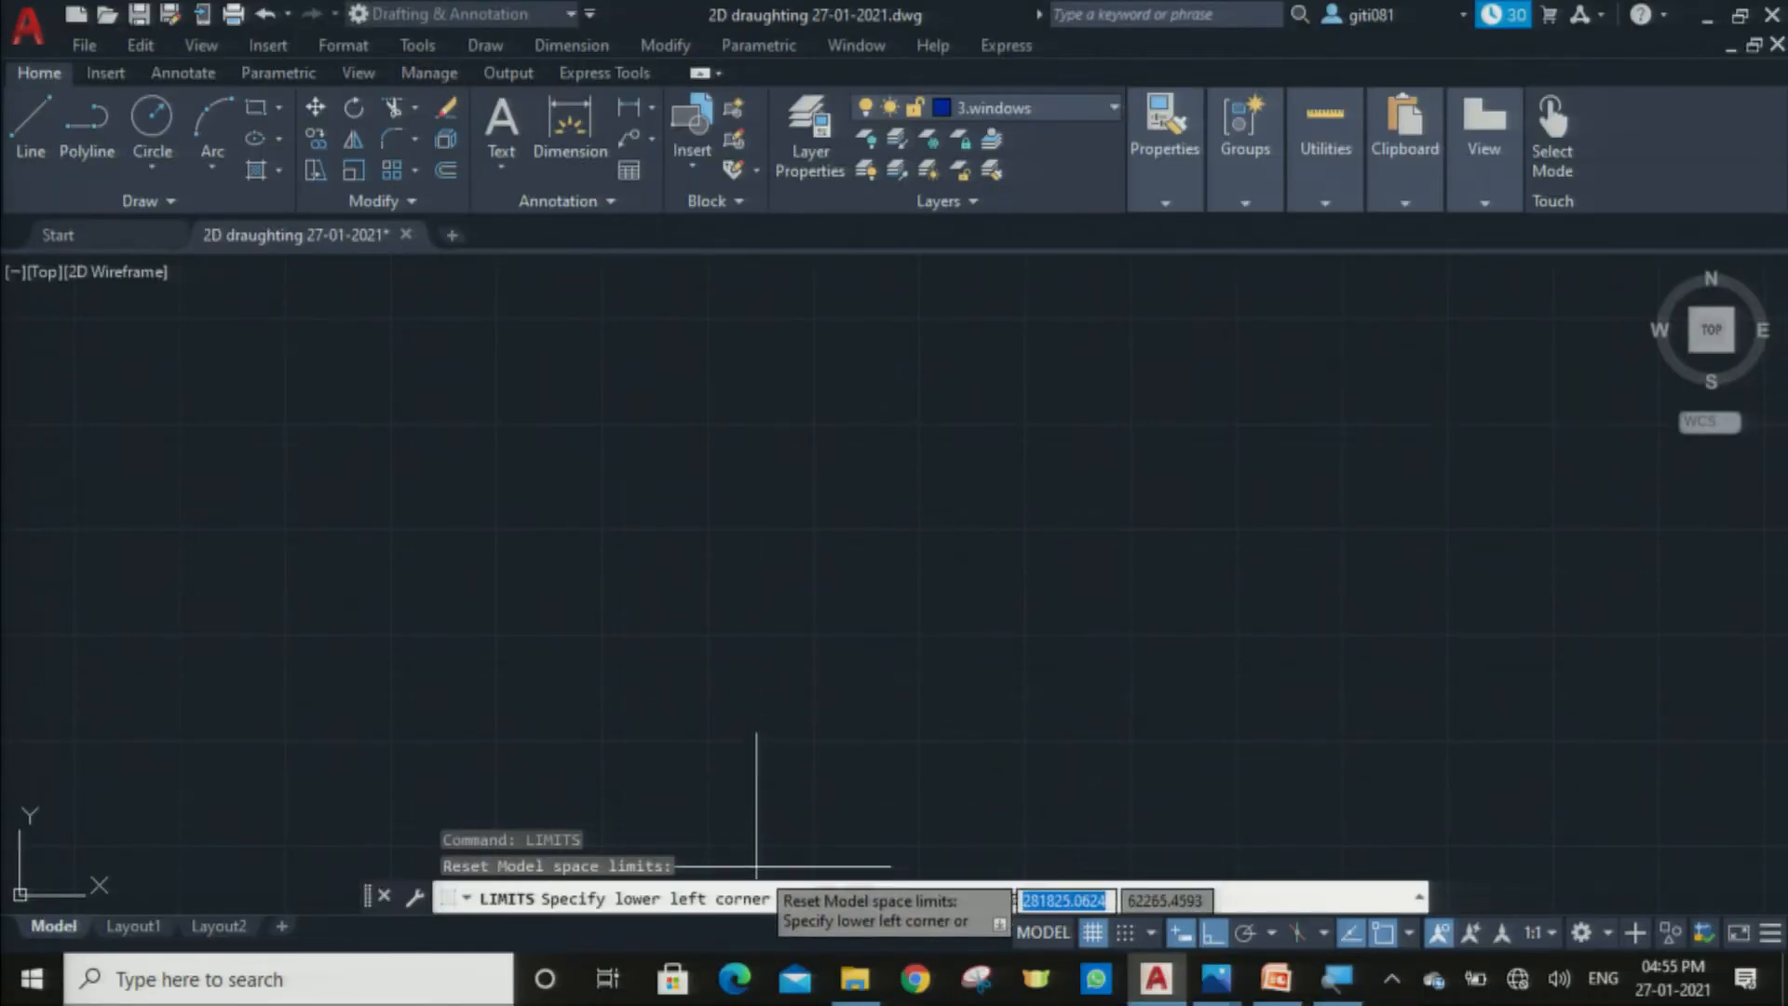
key("Return")
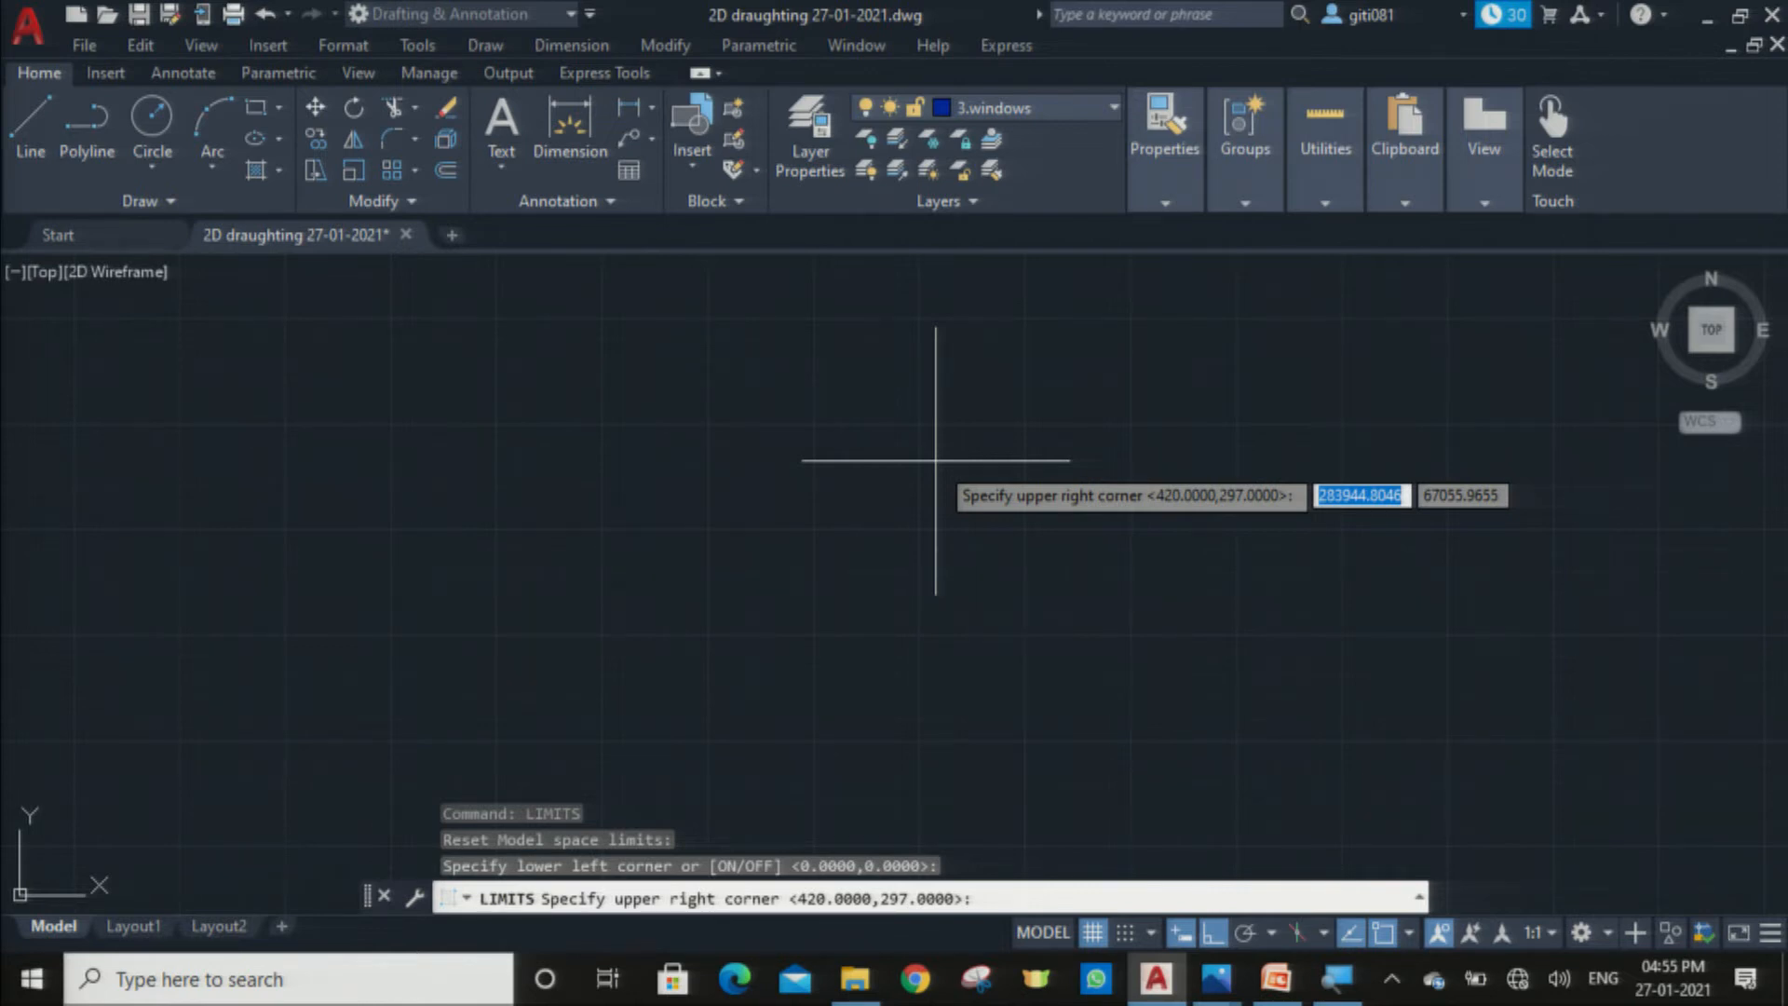
type("8500")
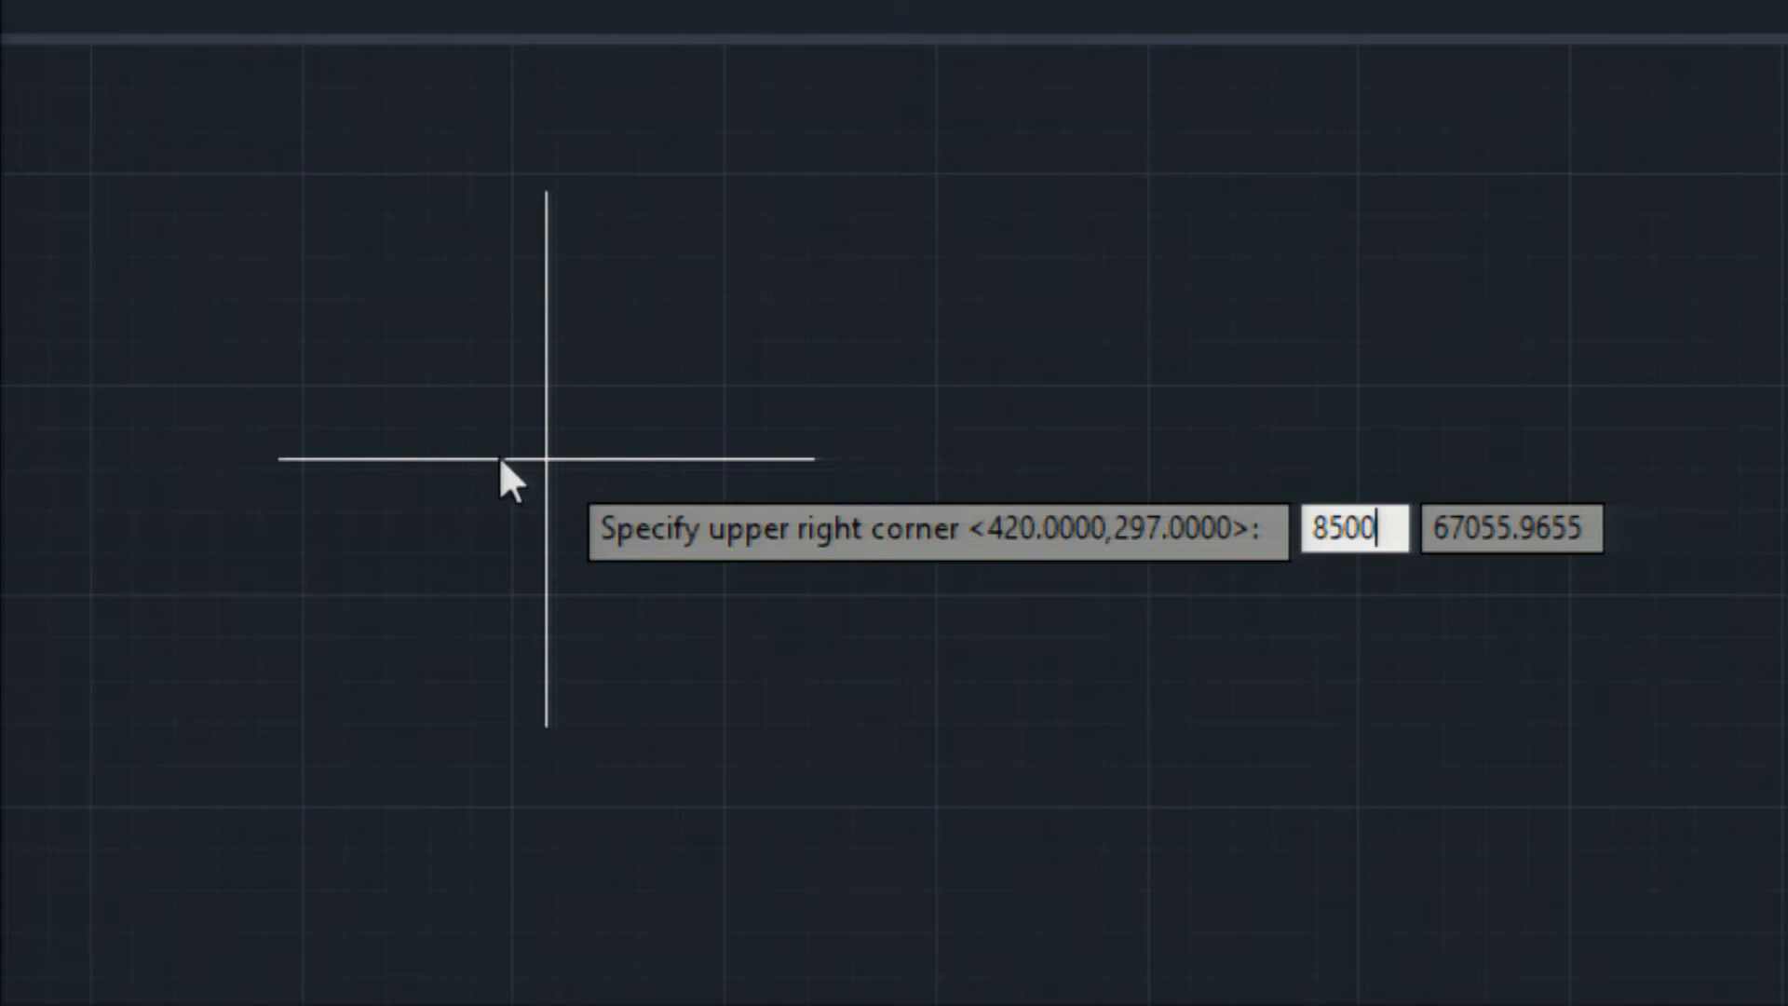
key("Tab")
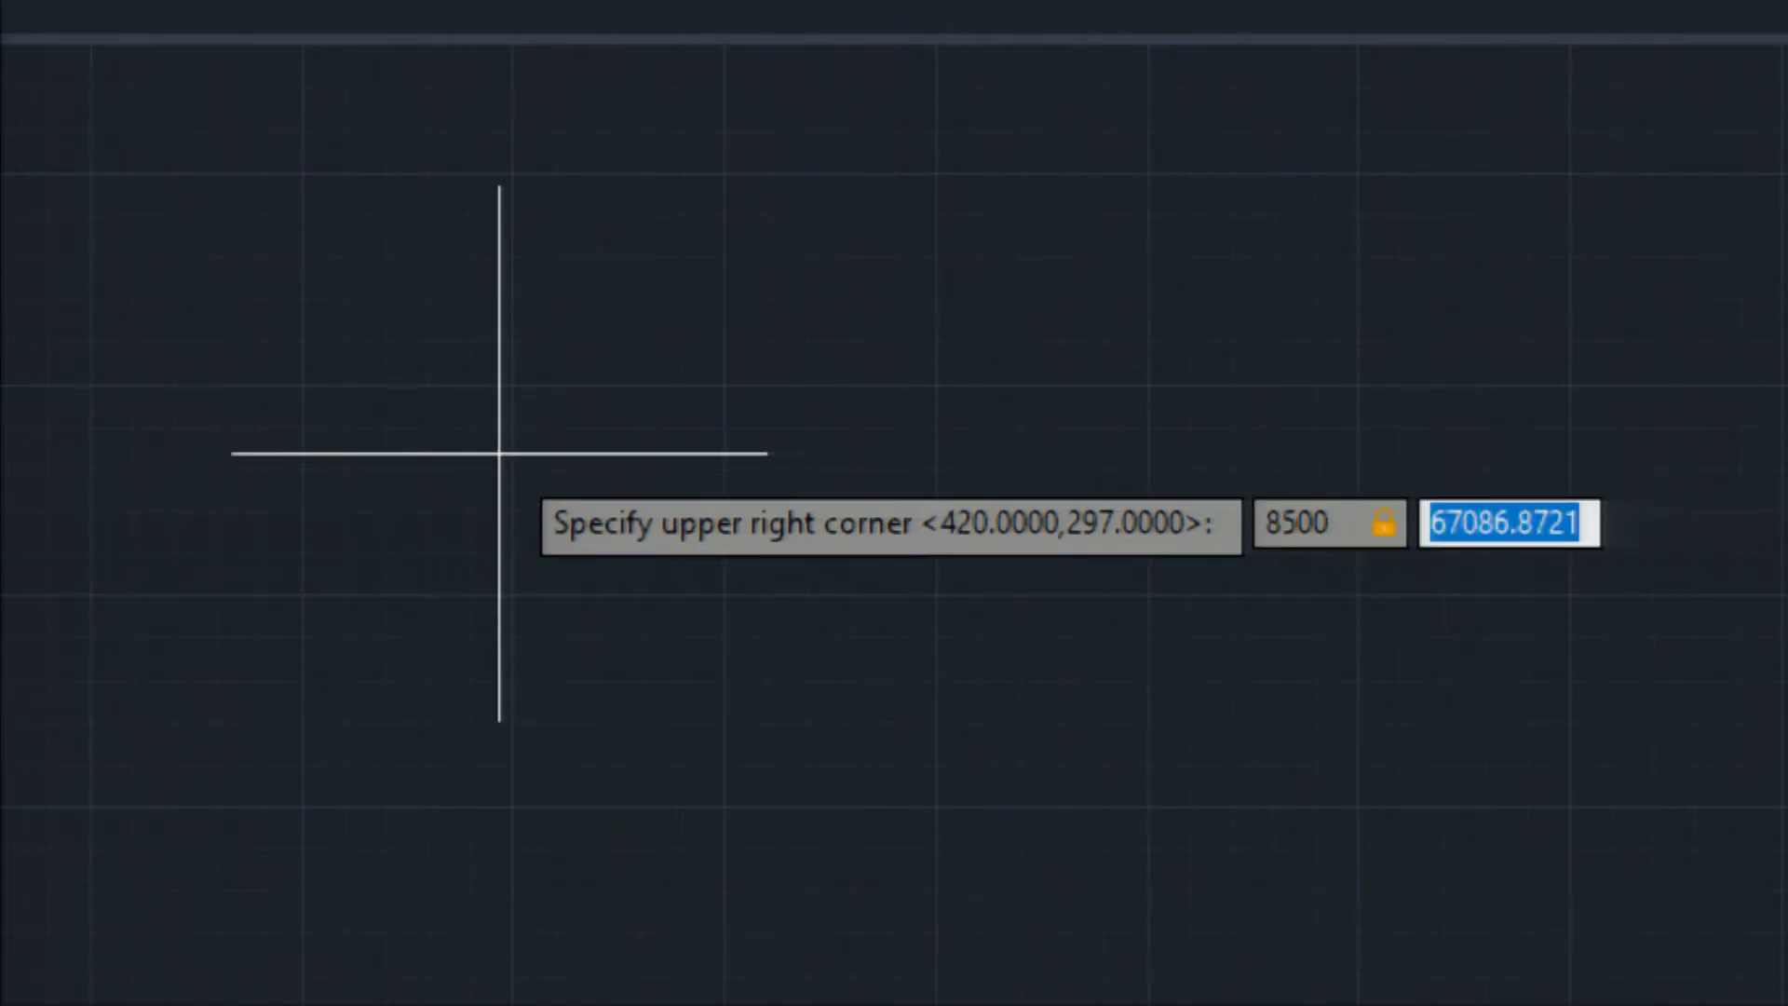
type("8")
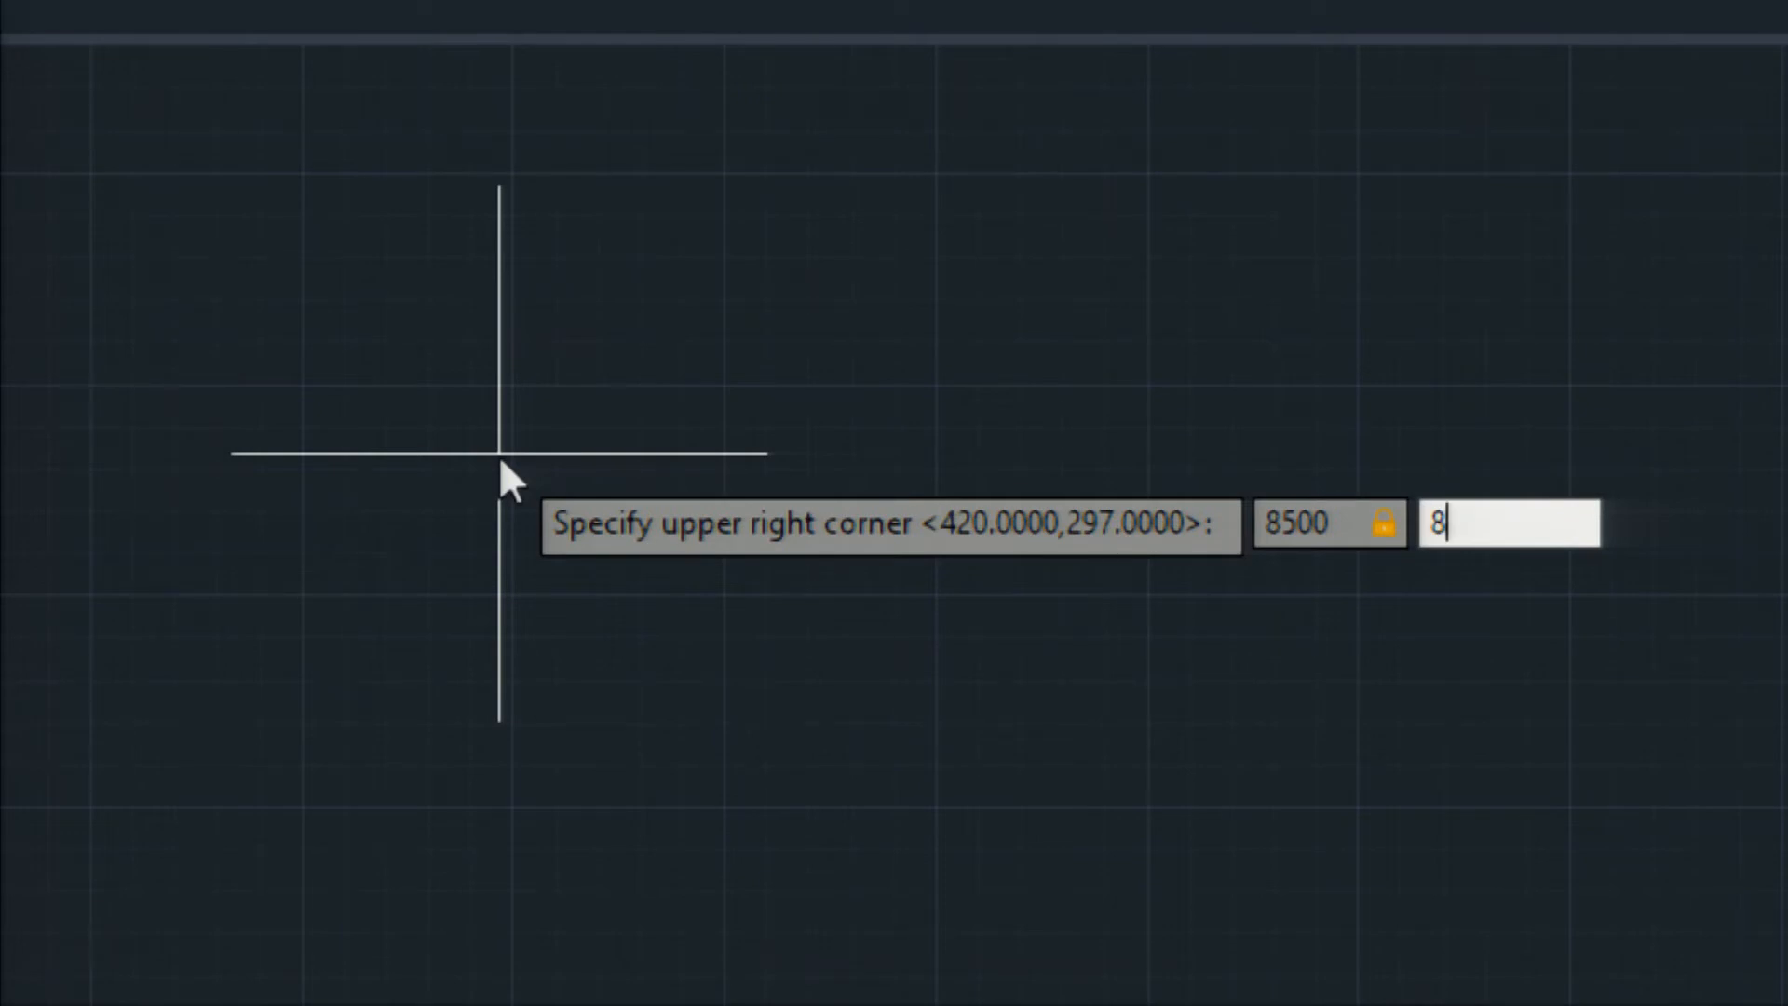
type("000")
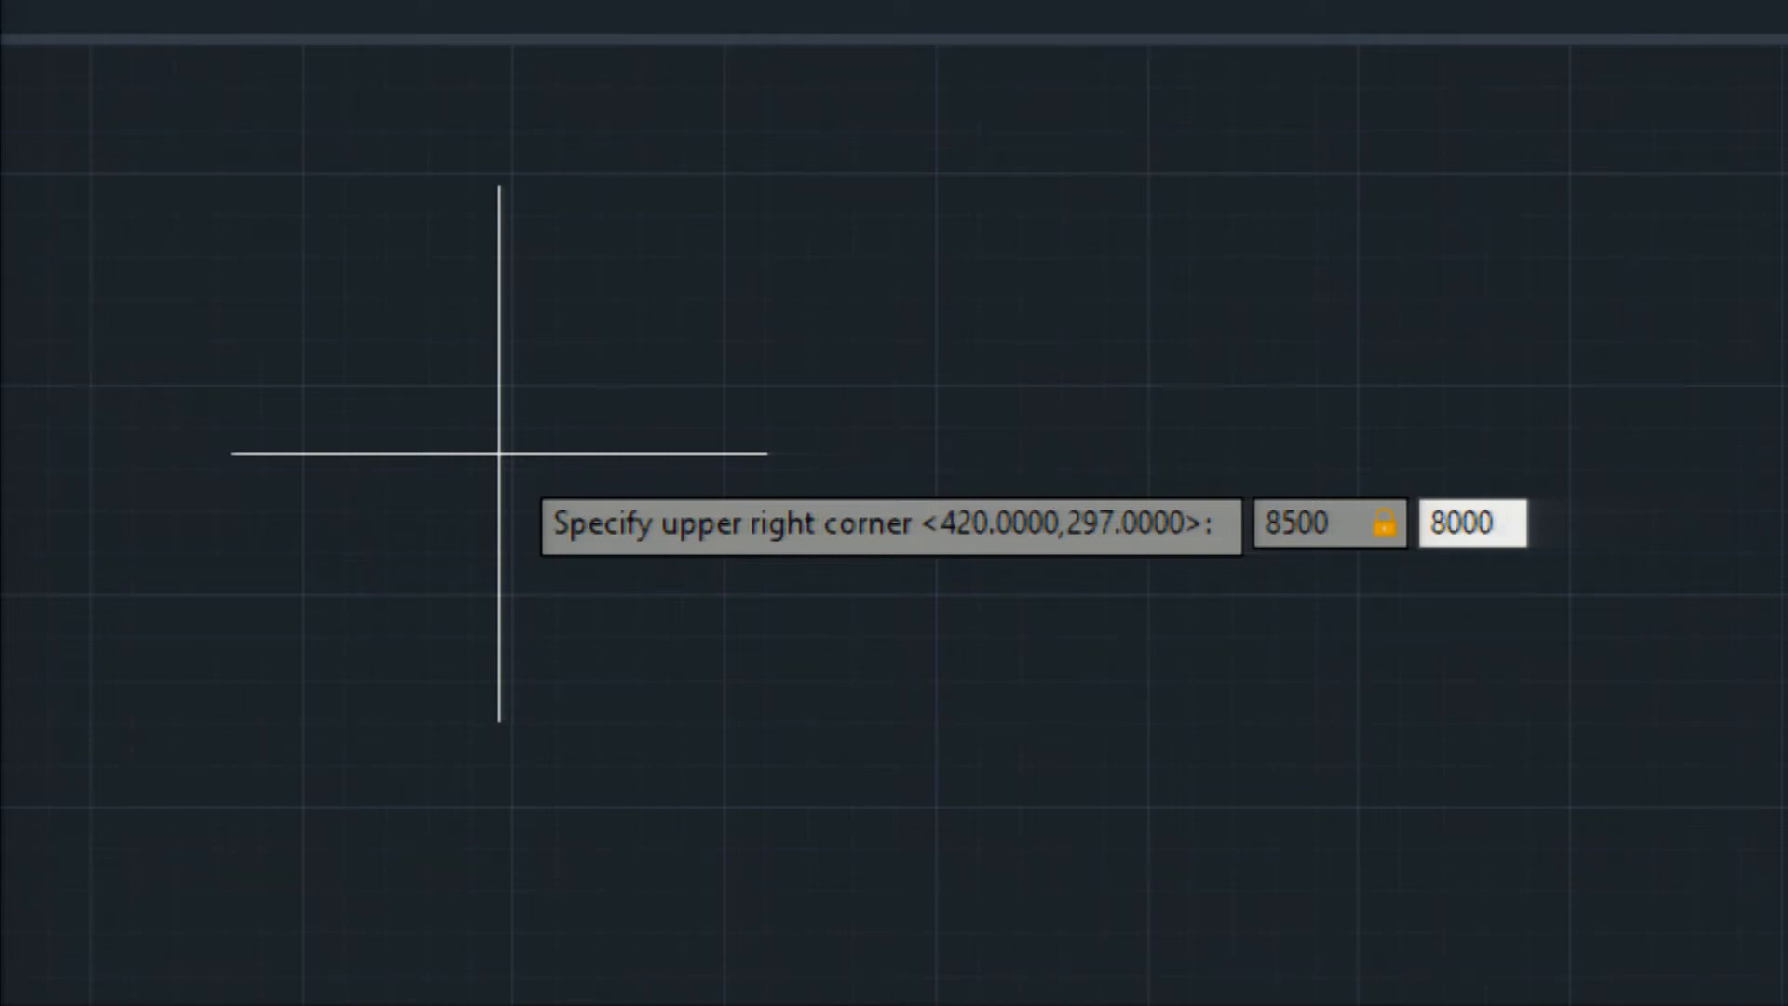
key("Return")
key("Return")
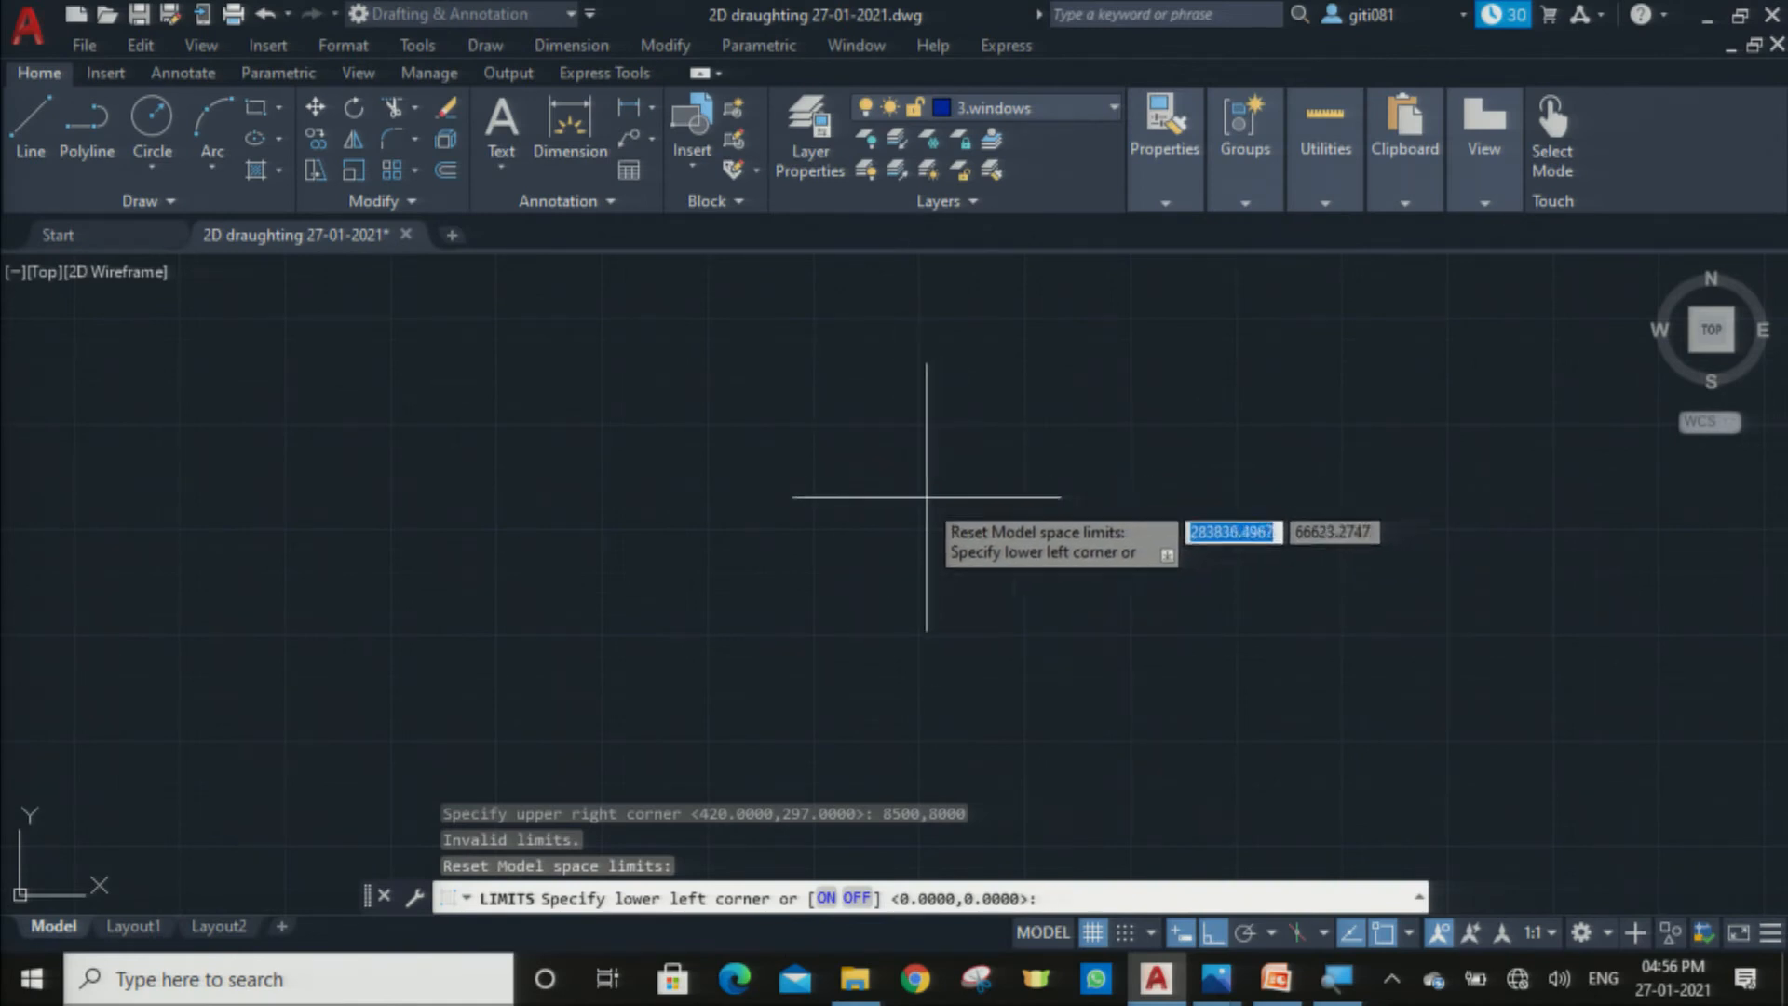
type("z")
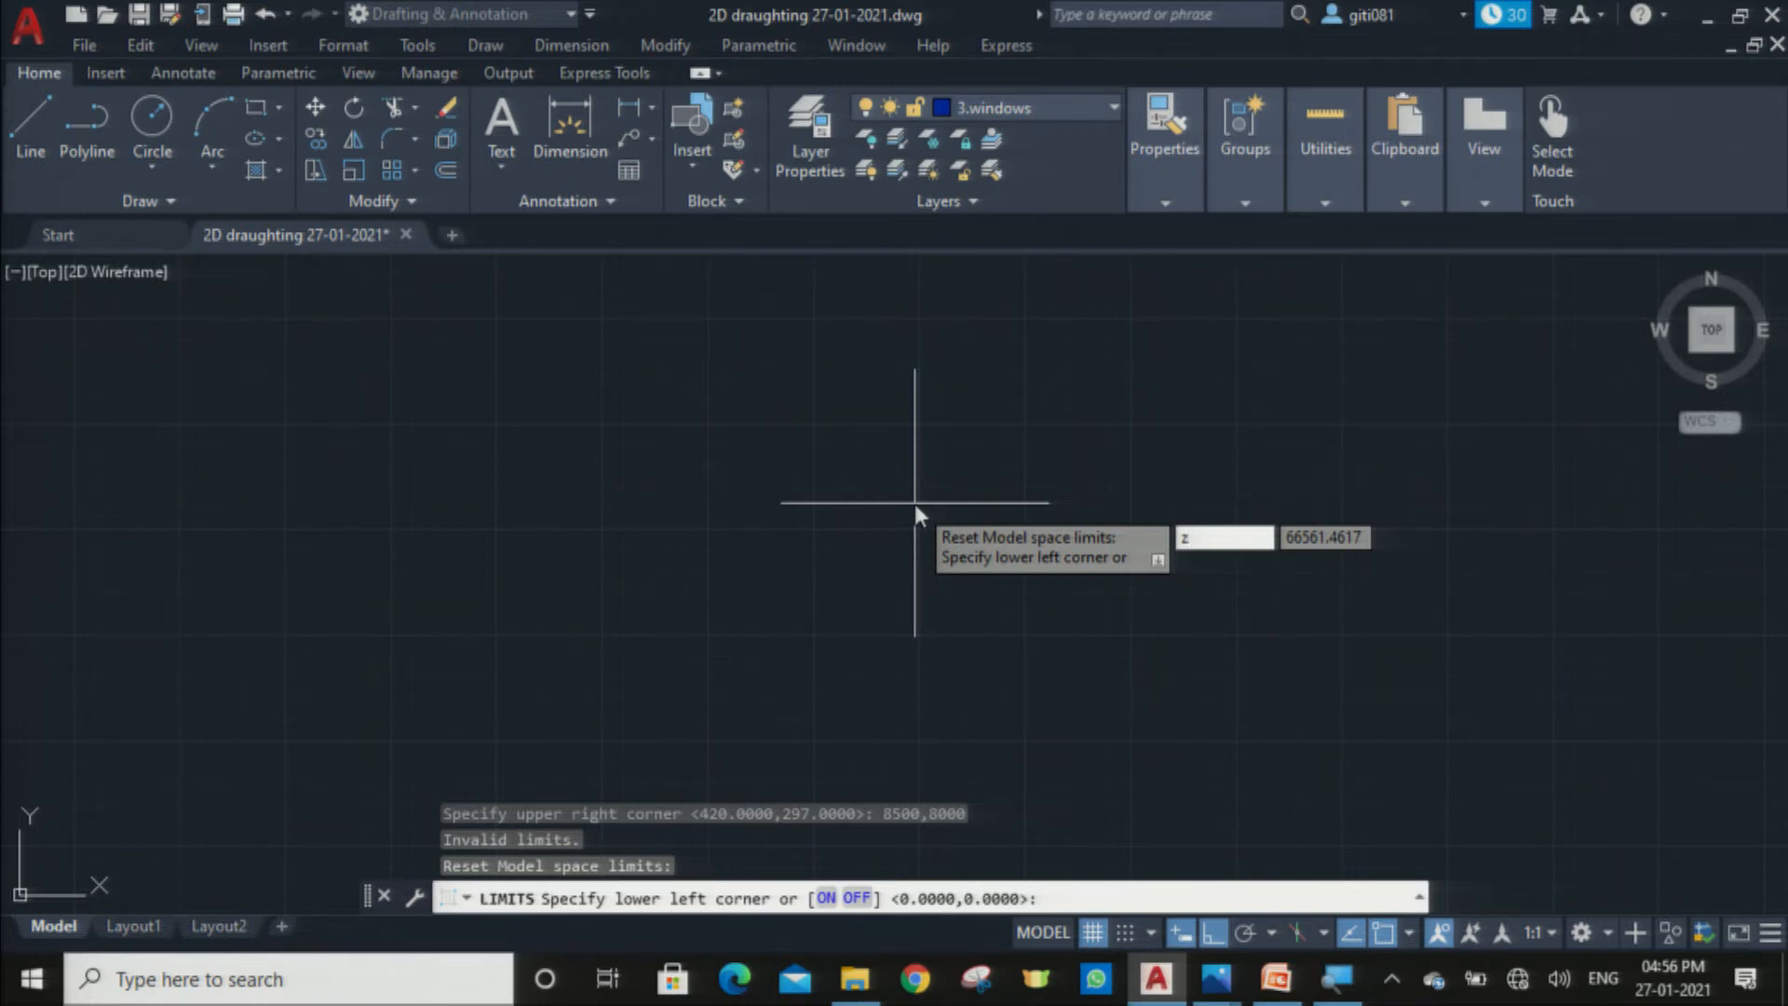
key("Escape")
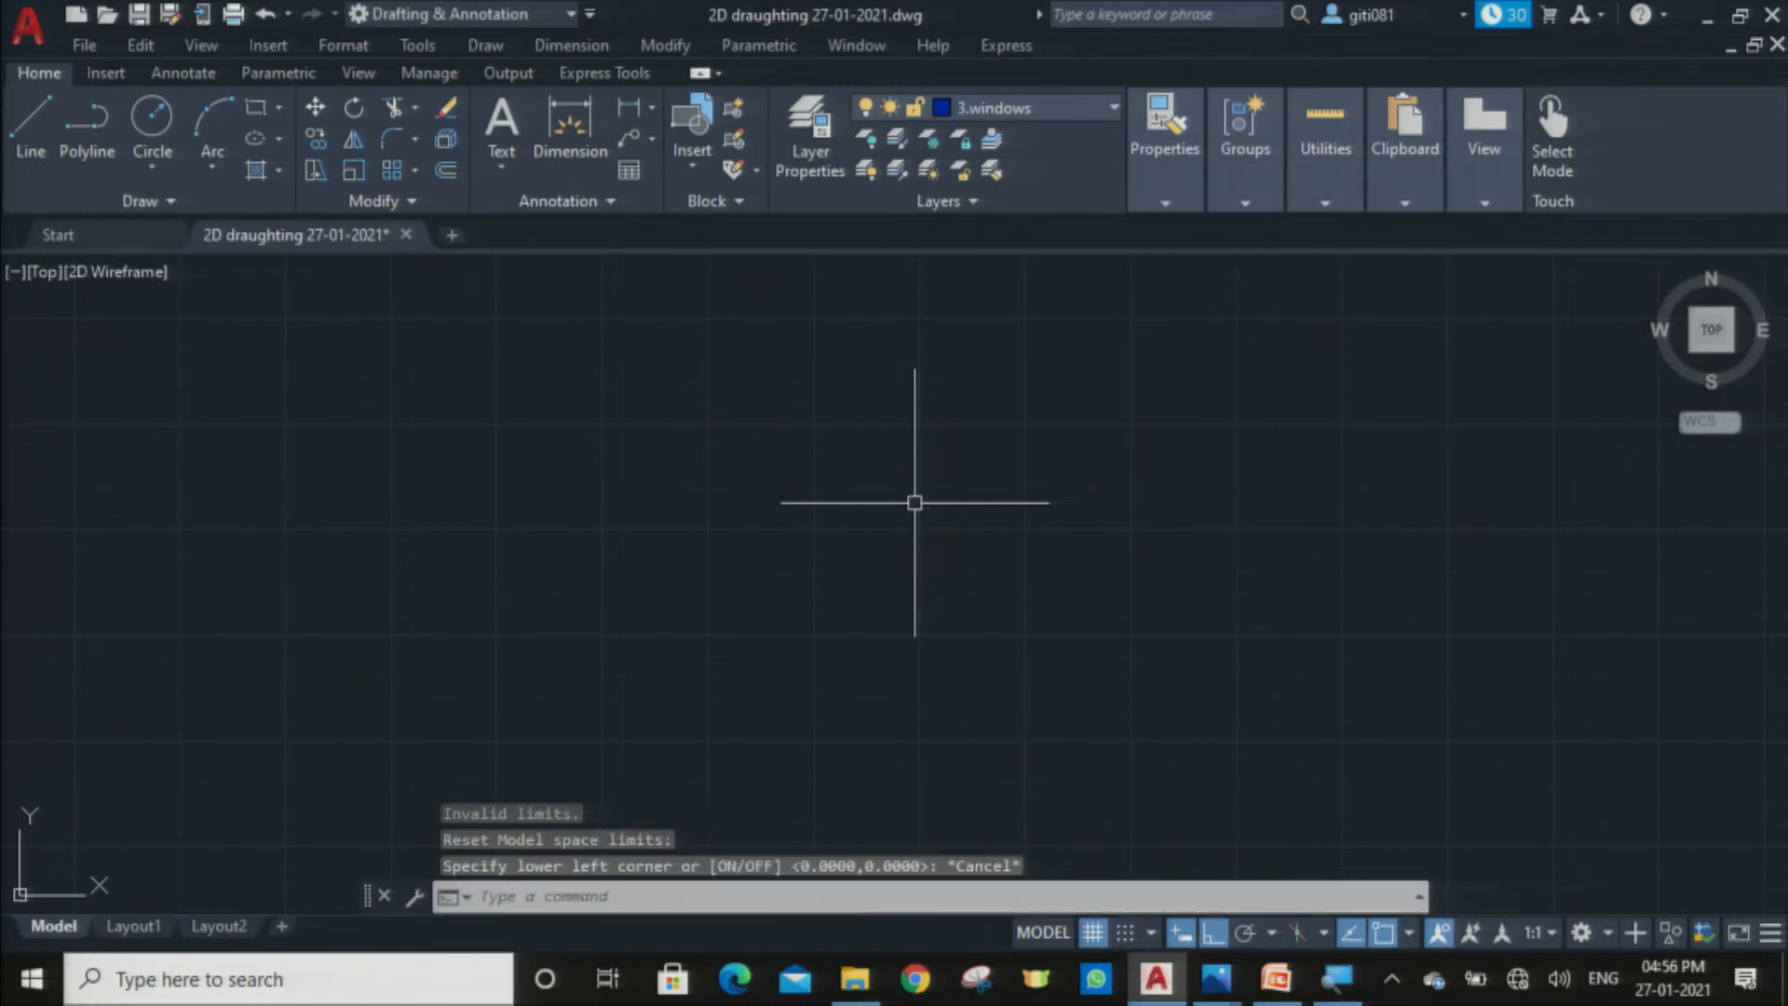
Step: Zoom to the whole drawing with the All option and find an empty area beyond the existing geometry
type("z")
key("Return")
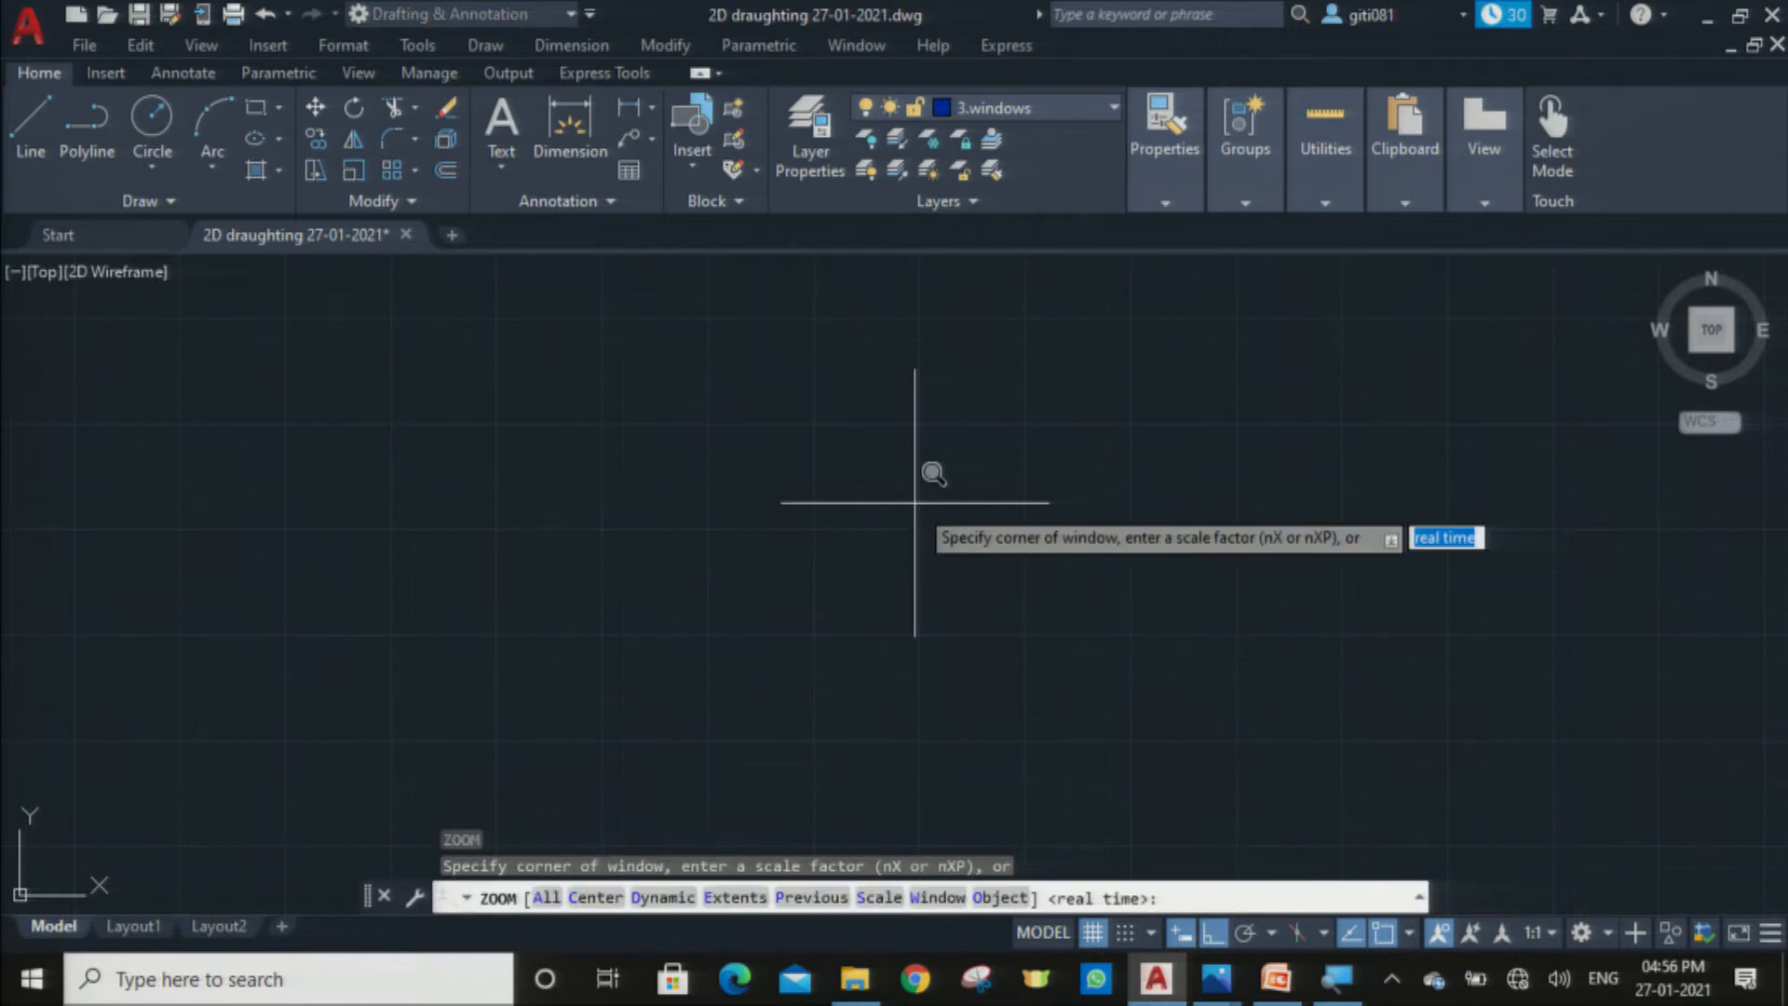
type("a")
key("Return")
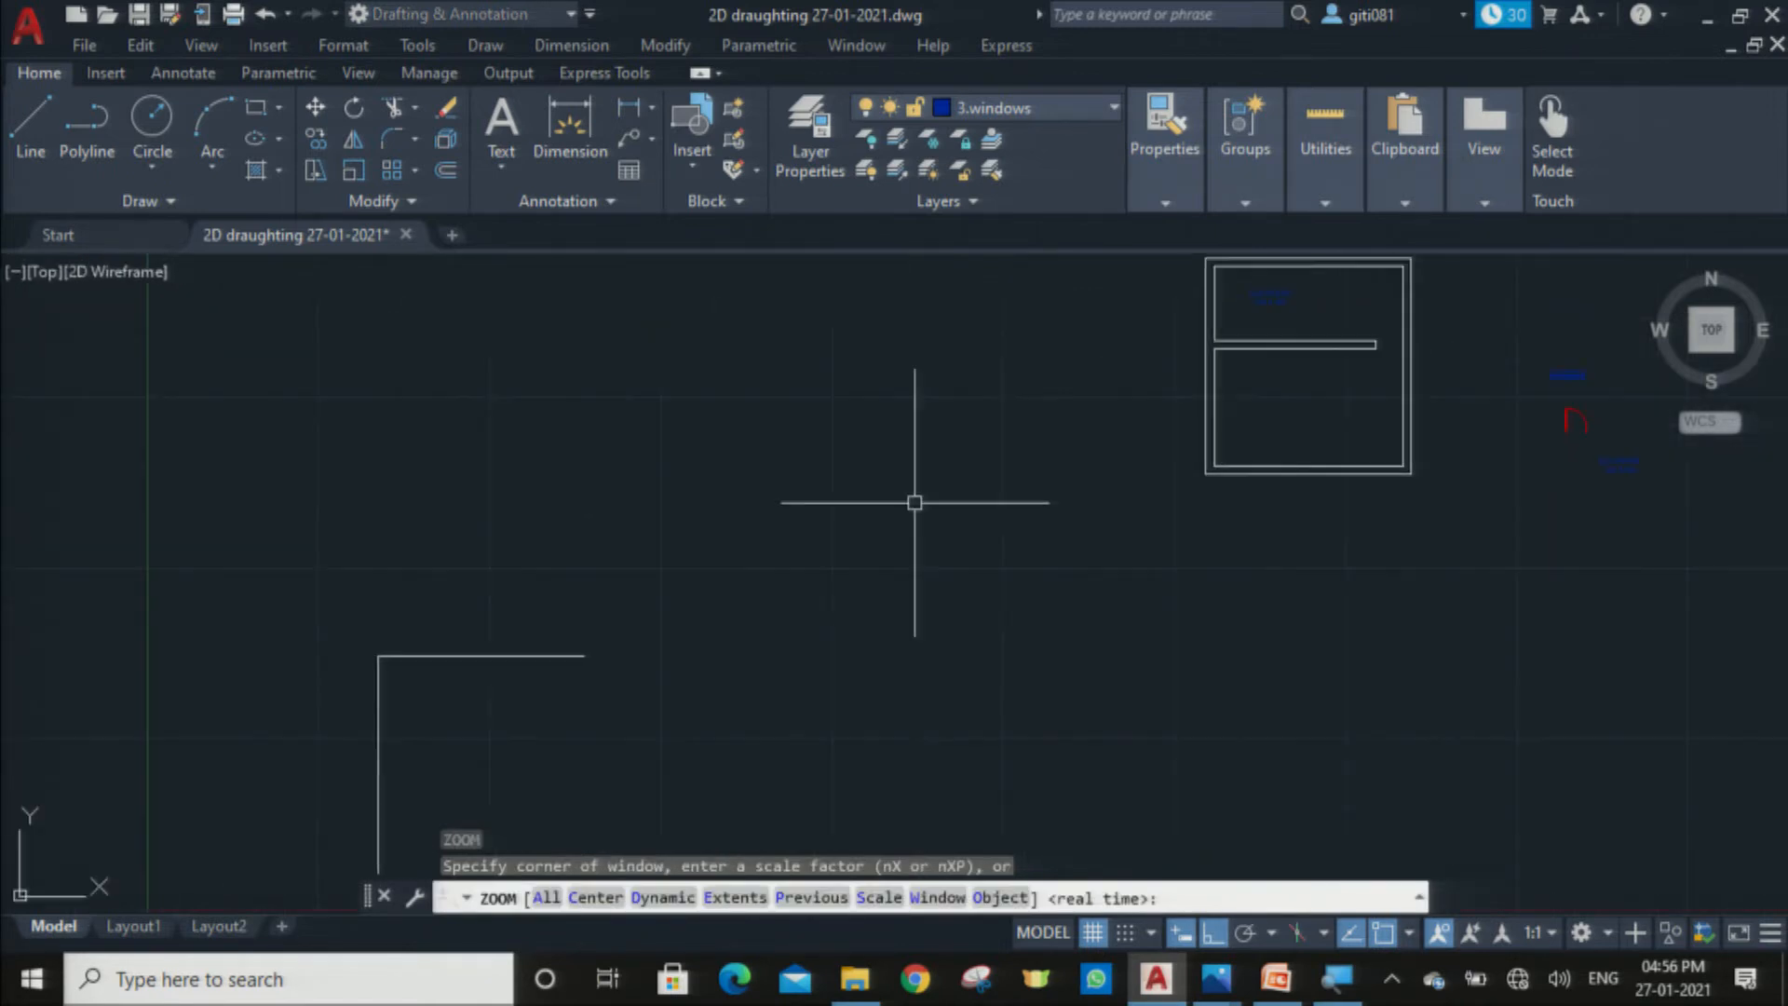
middle_click_drag(1356, 605, 344, 579)
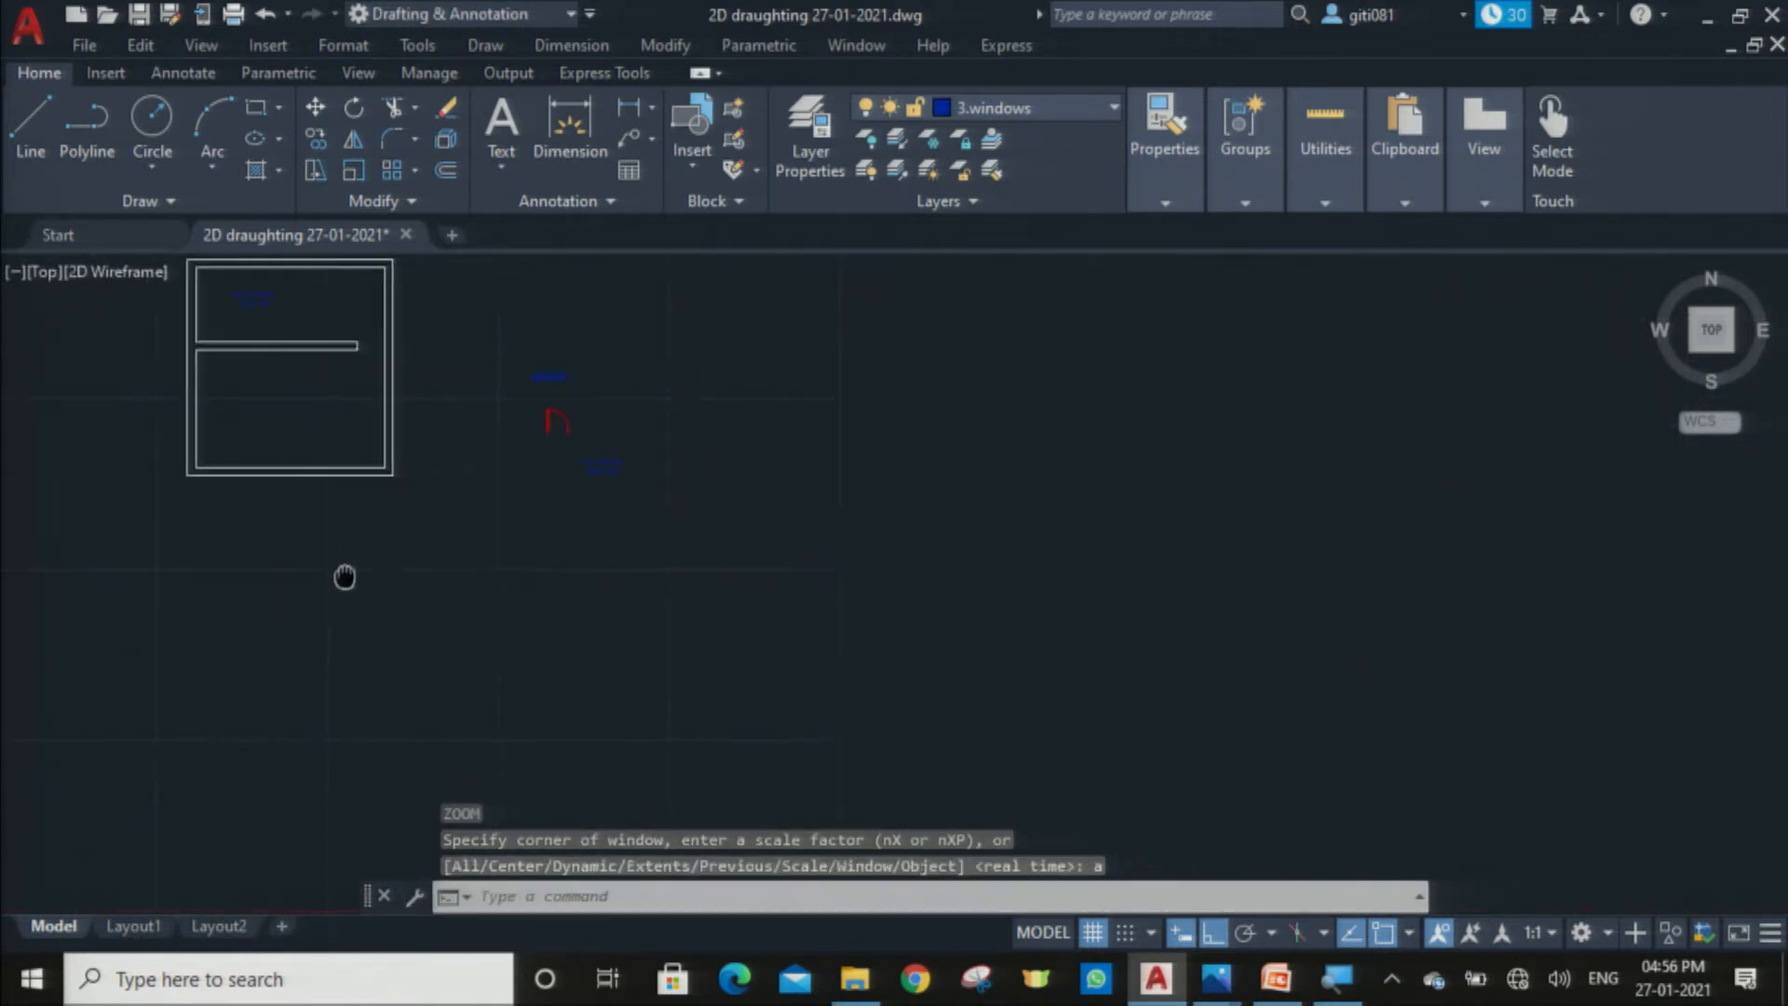
middle_click_drag(1014, 511, 564, 563)
middle_click_drag(1221, 451, 967, 469)
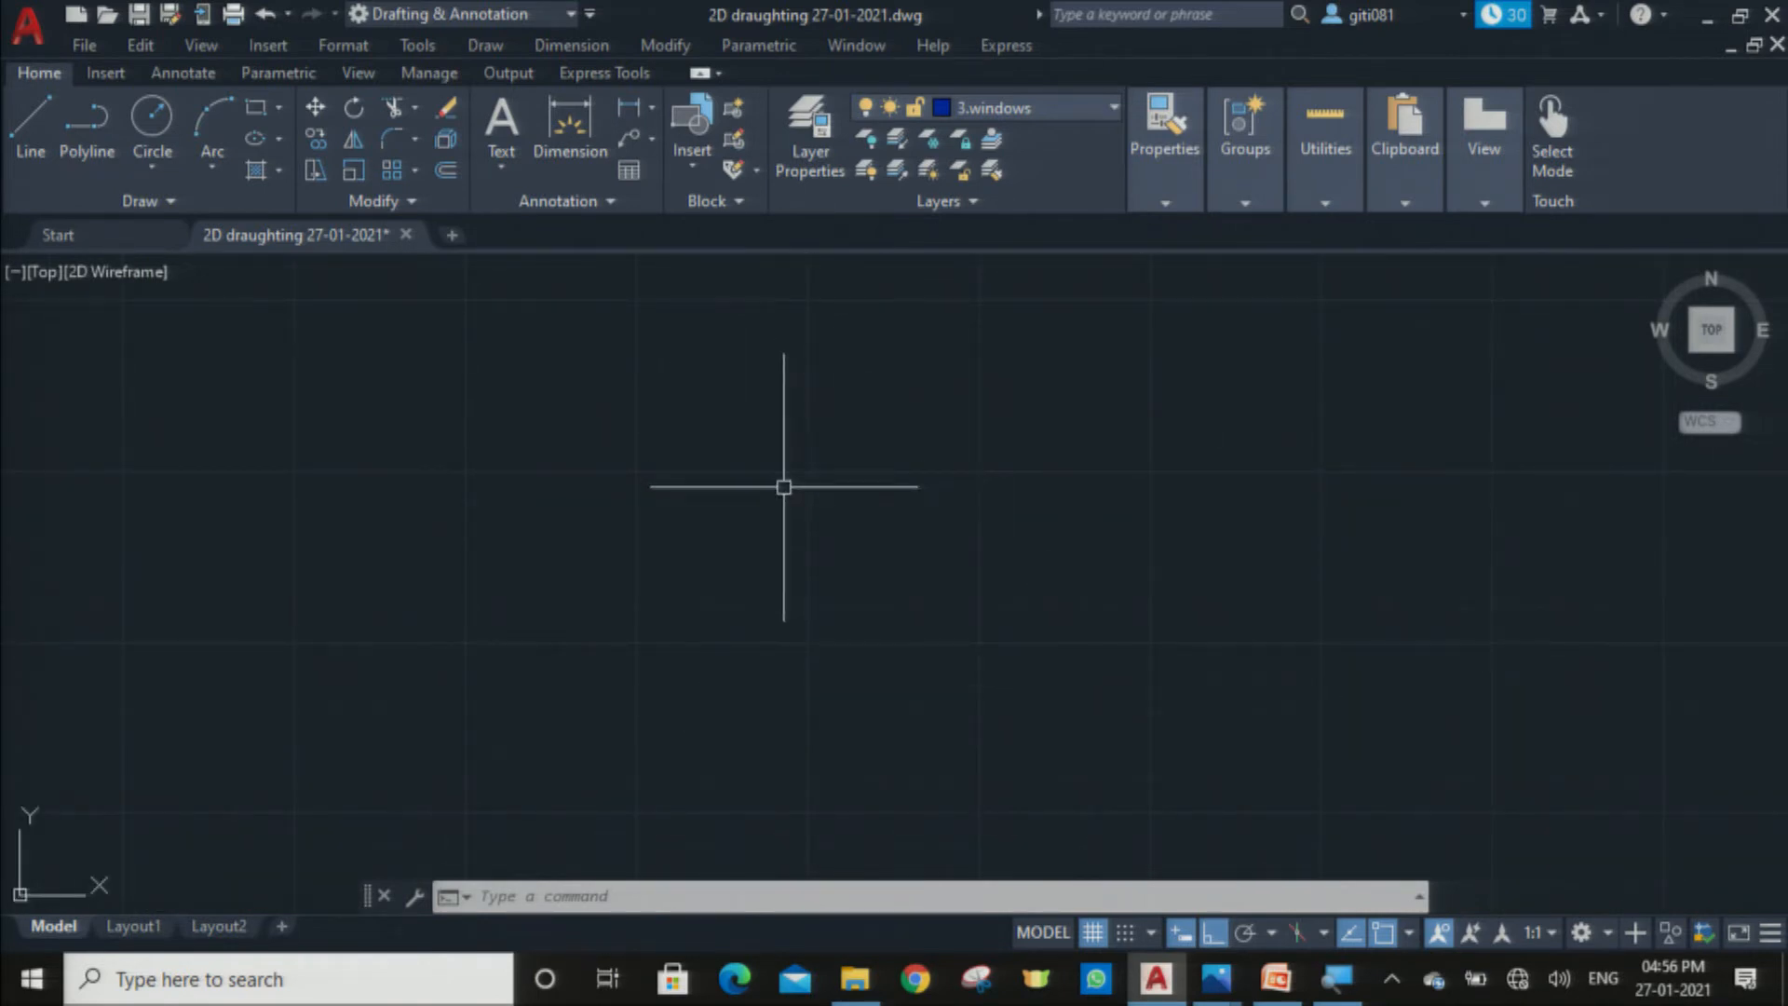
scroll(810, 491, "down", 2)
middle_click_drag(879, 478, 597, 518)
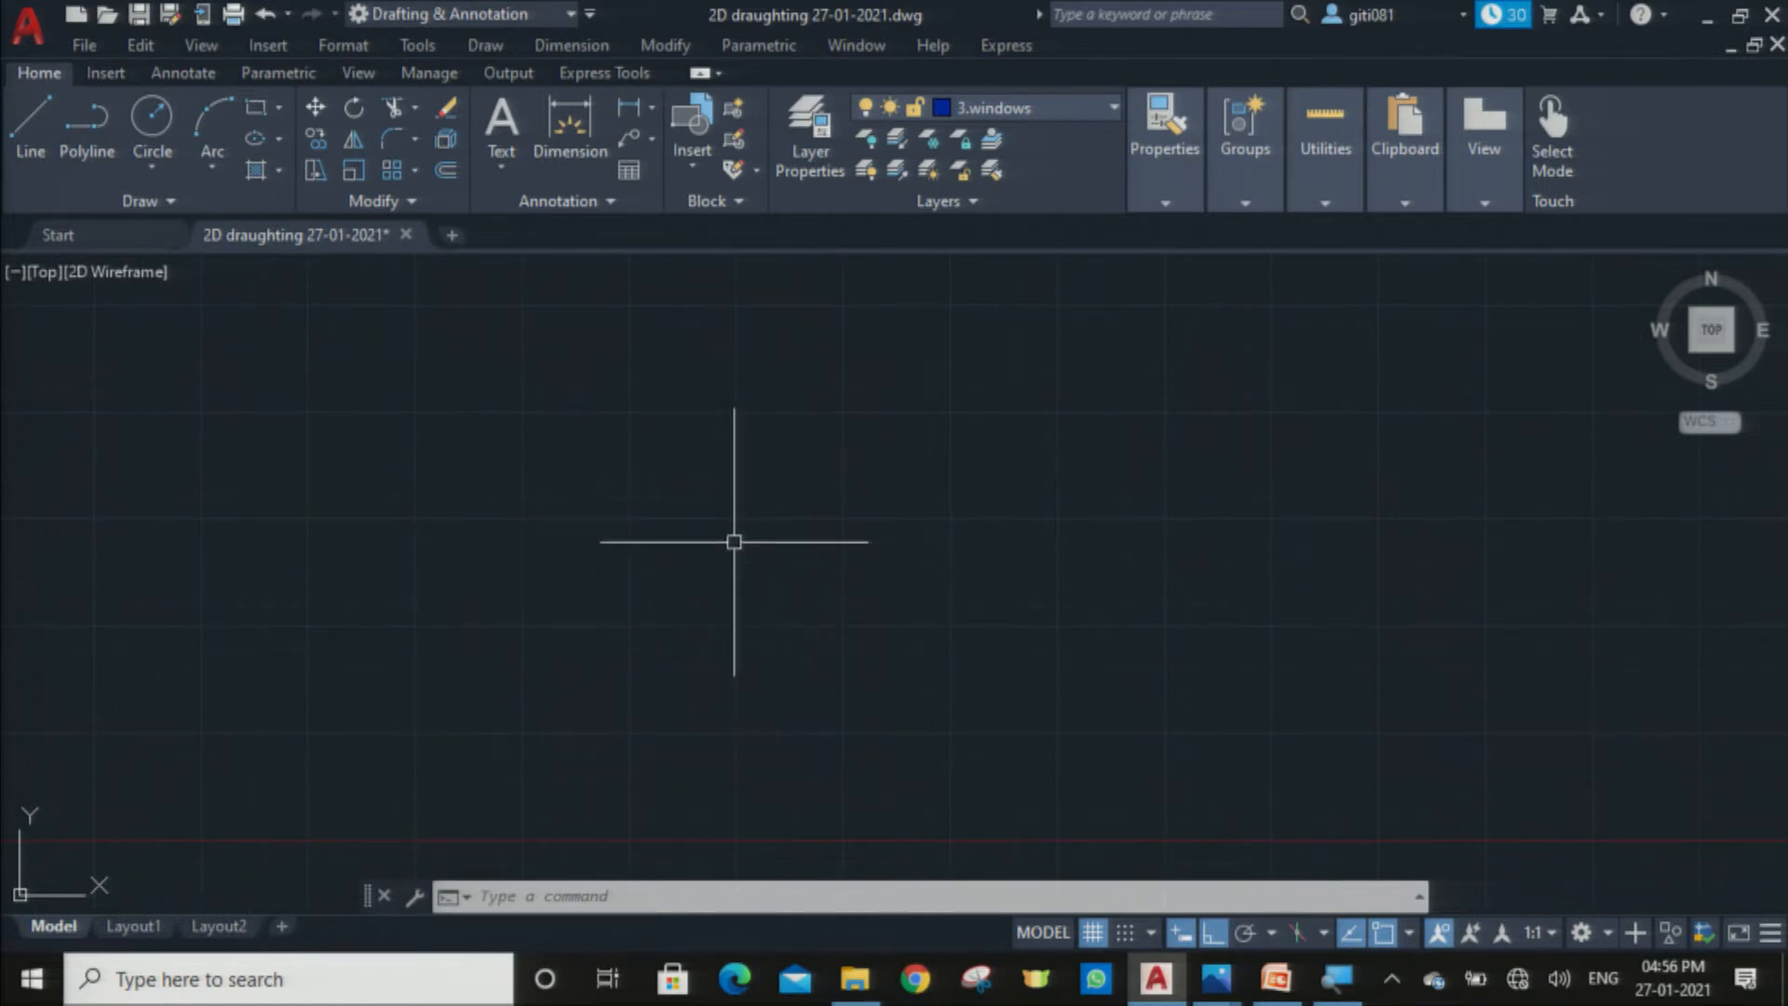
middle_click_drag(1019, 639, 1011, 681)
Step: Switch to plan.JPG in Photos, examine the house plan's overall dimensions and return to AutoCAD
mouse_move(1157, 978)
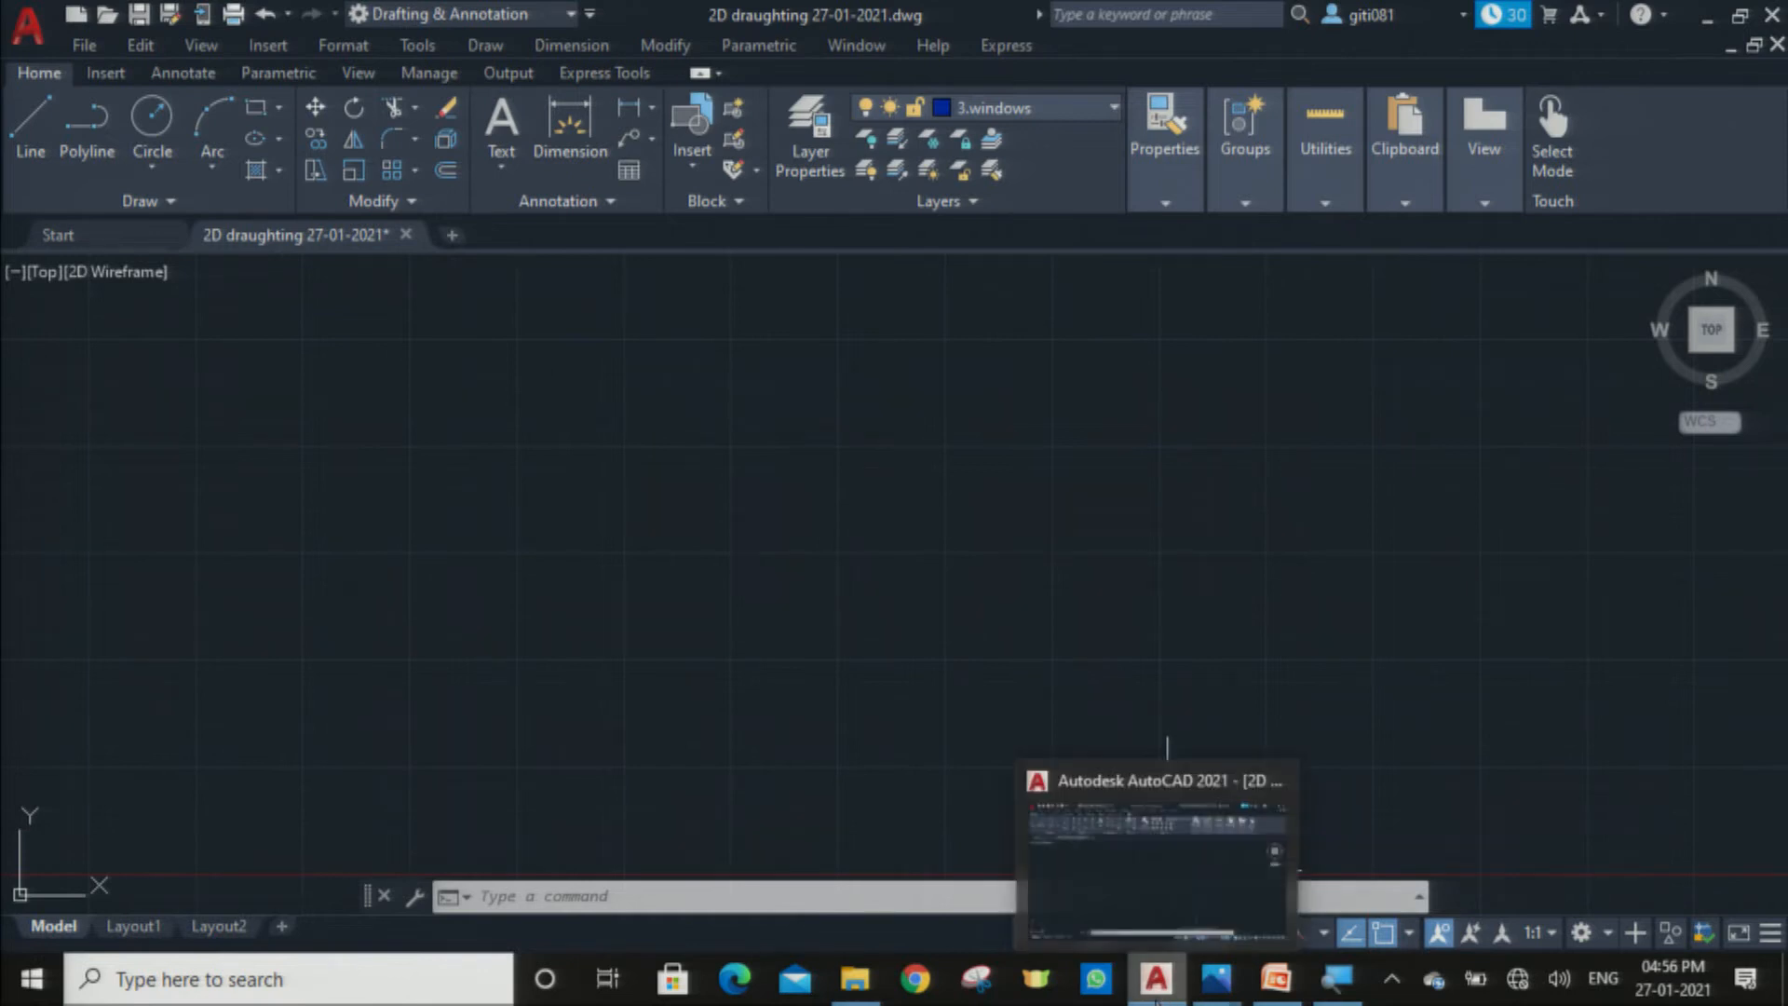
mouse_move(1220, 992)
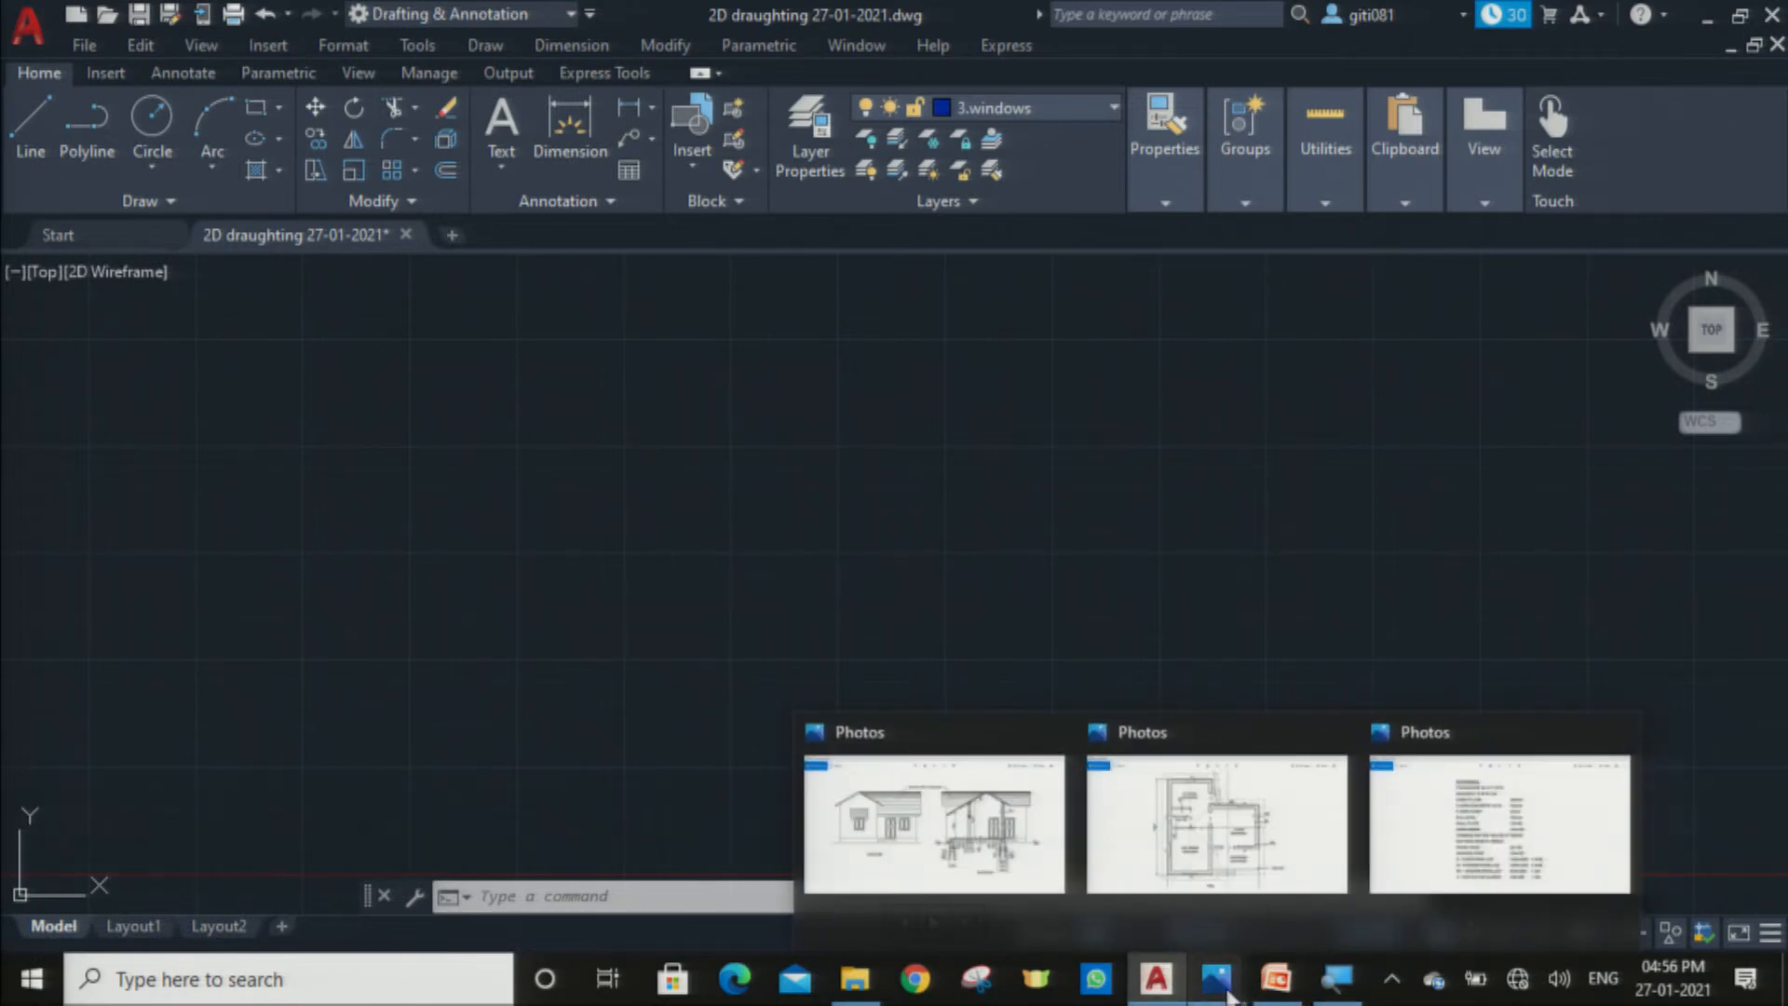
left_click(1239, 866)
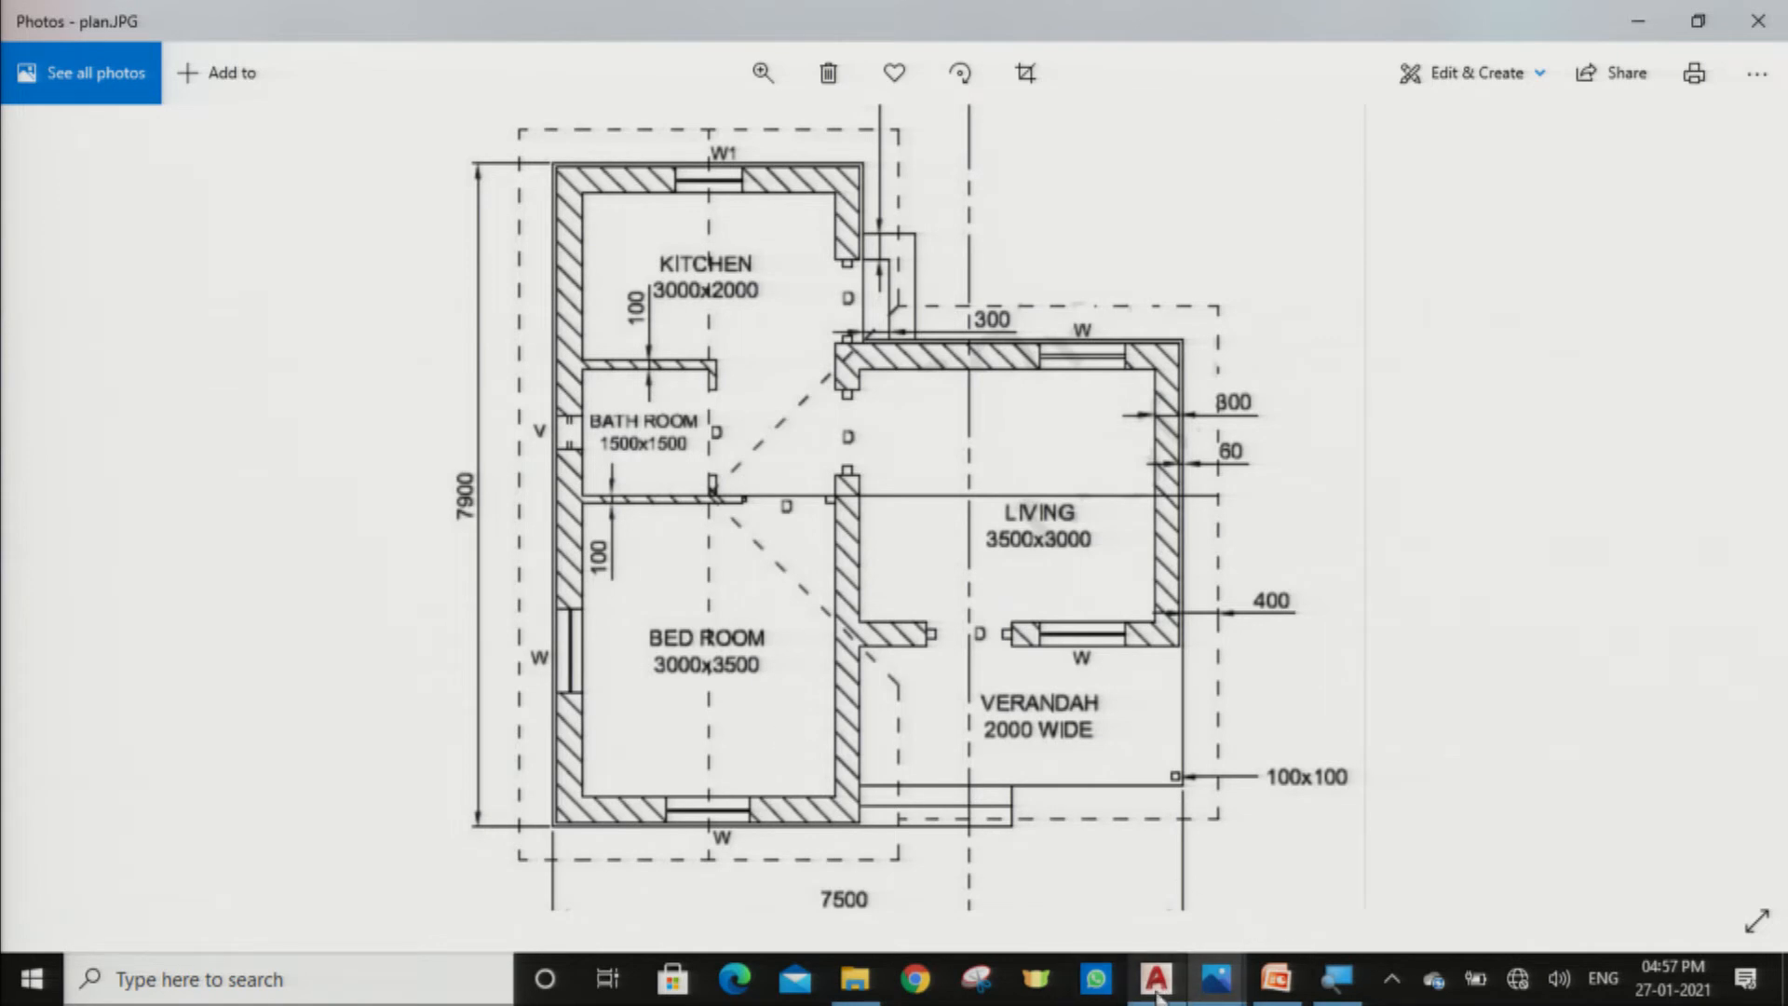
mouse_move(1158, 992)
left_click(1114, 884)
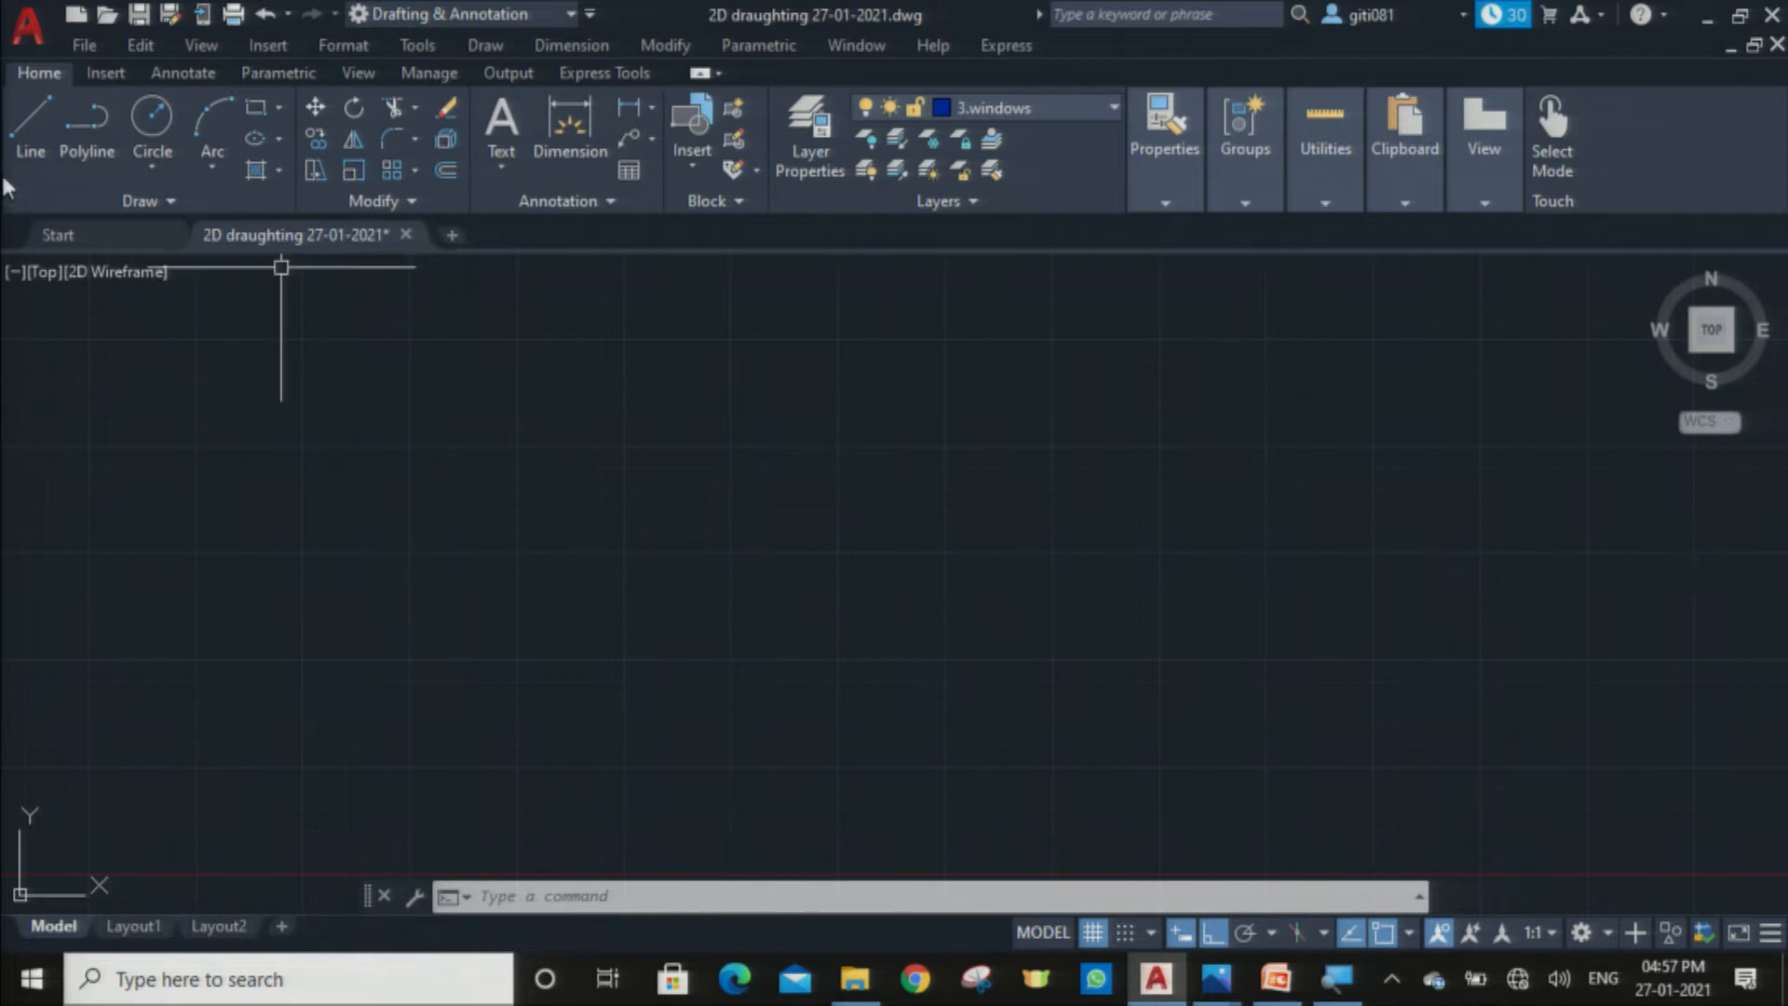
Step: Draw a vertical line 7900 long upward in the empty area for the house plan's outer side
left_click(18, 151)
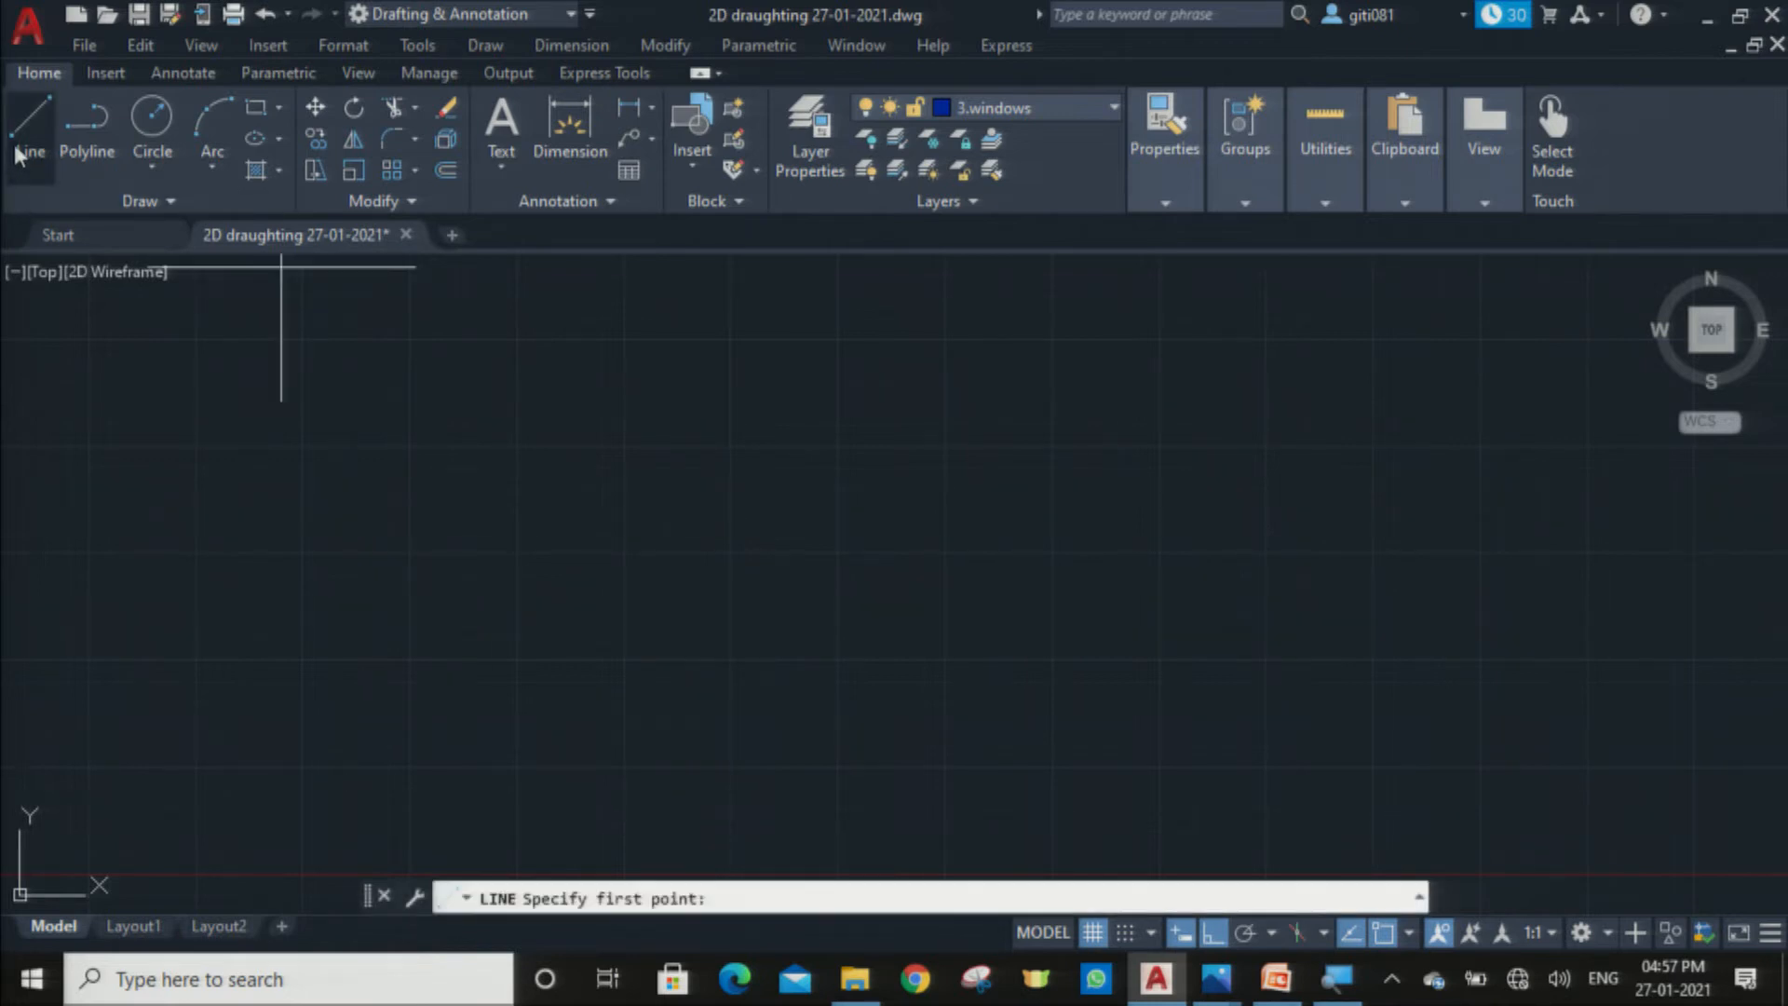
left_click(740, 807)
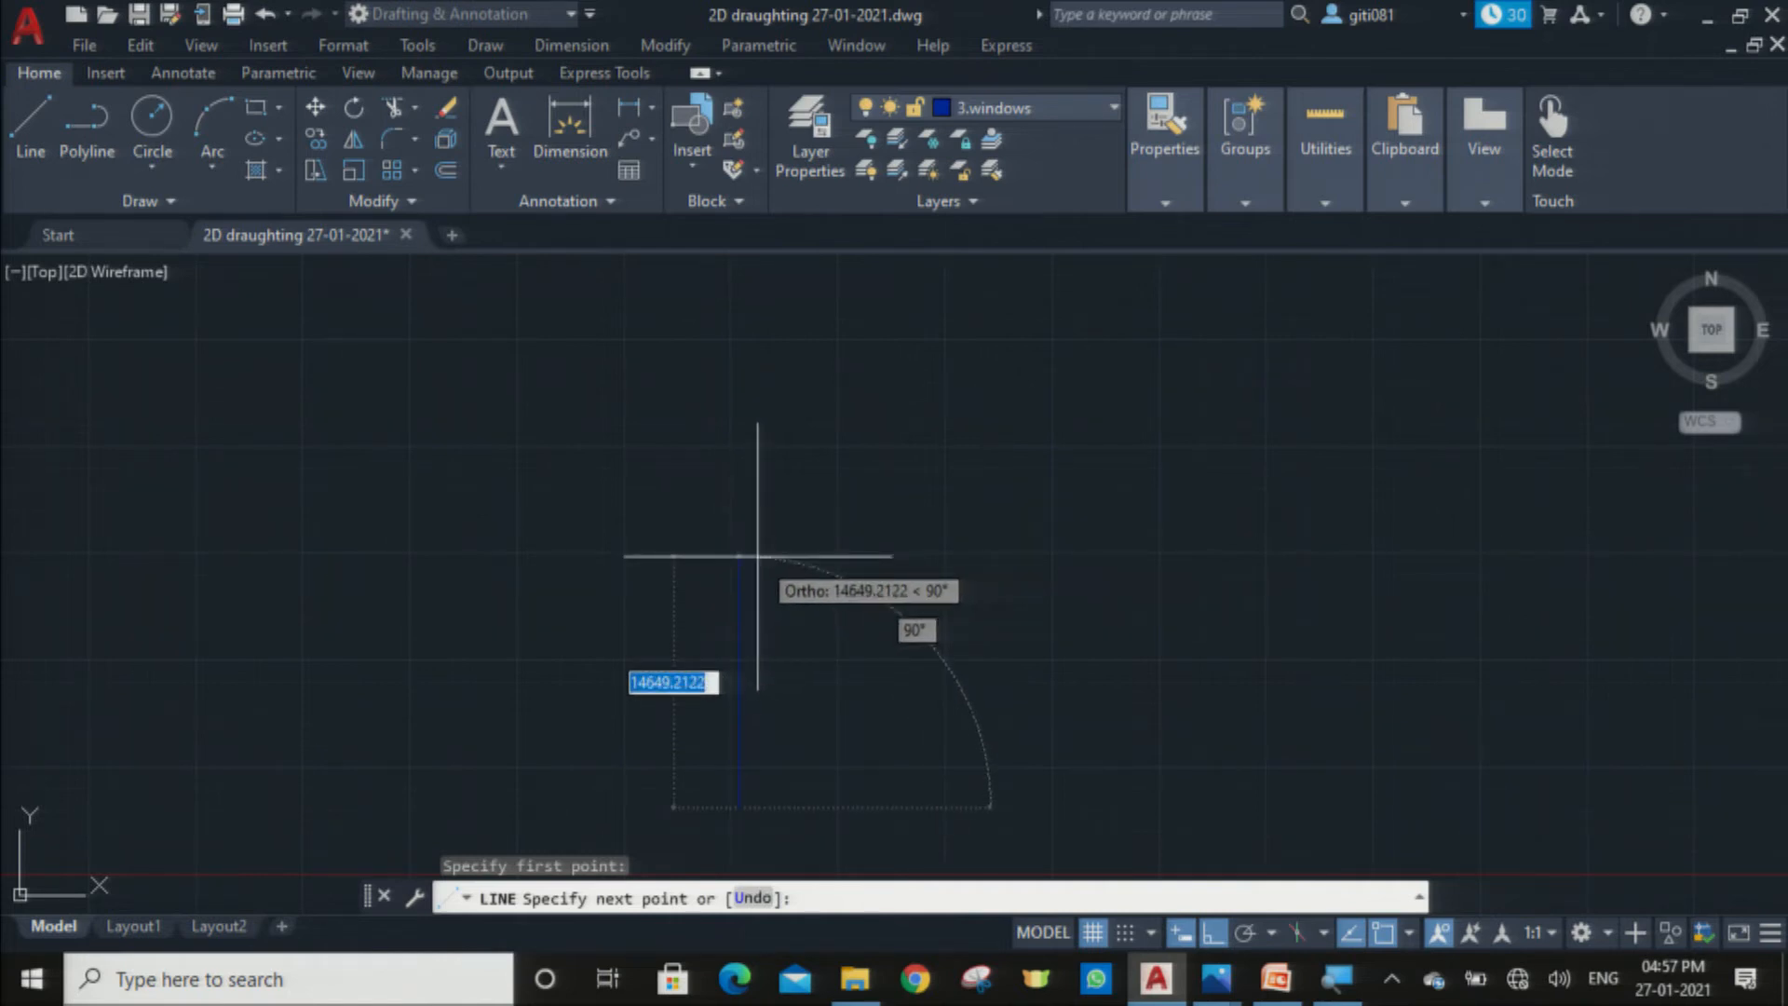
key("super")
key("super")
key("super+plus")
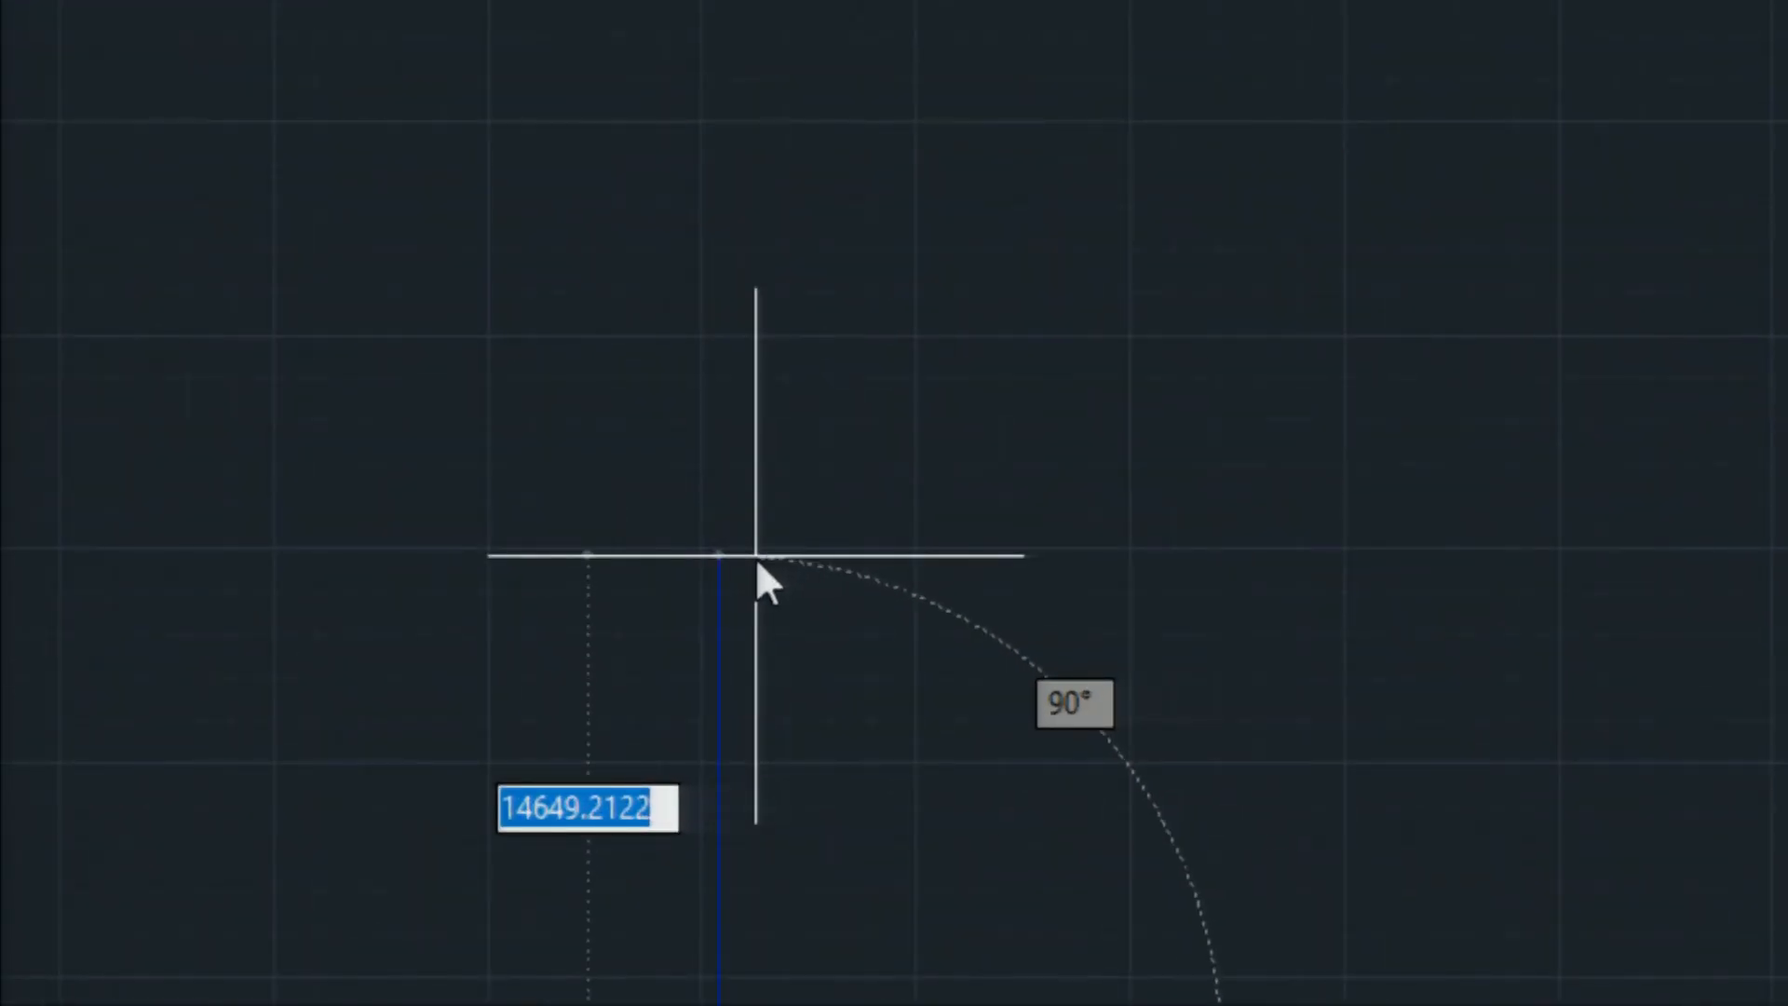
type("790")
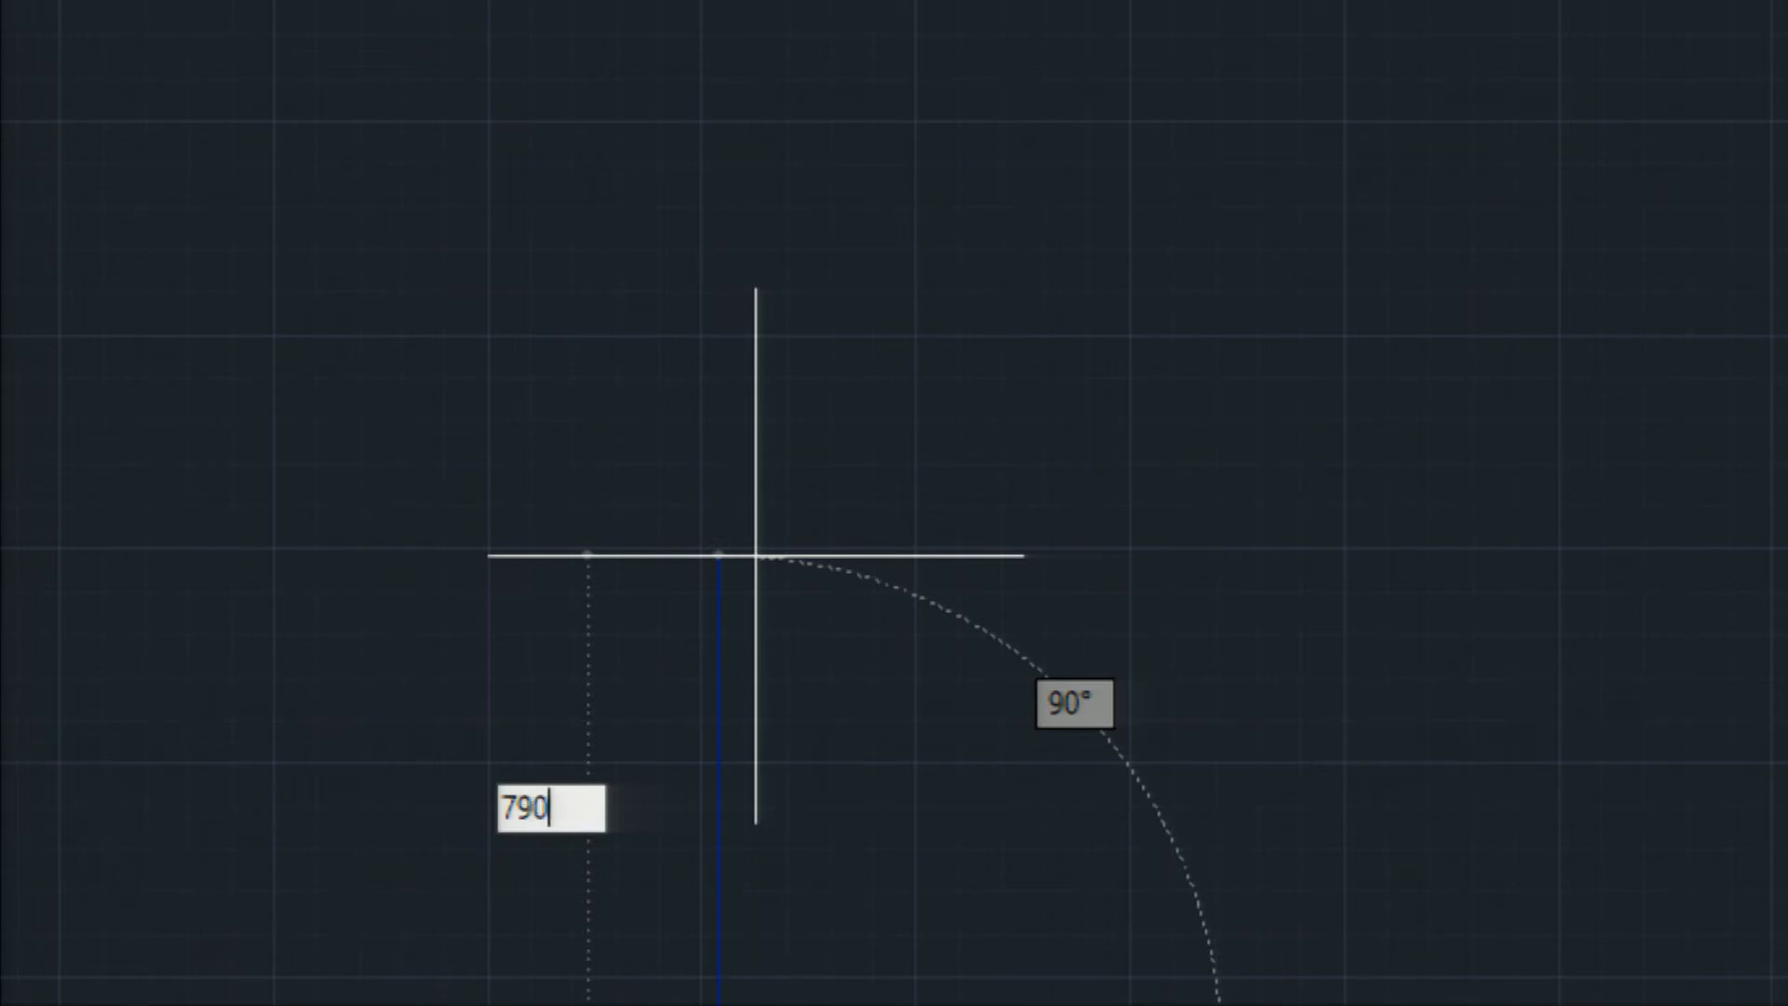
type("0")
key("super+minus")
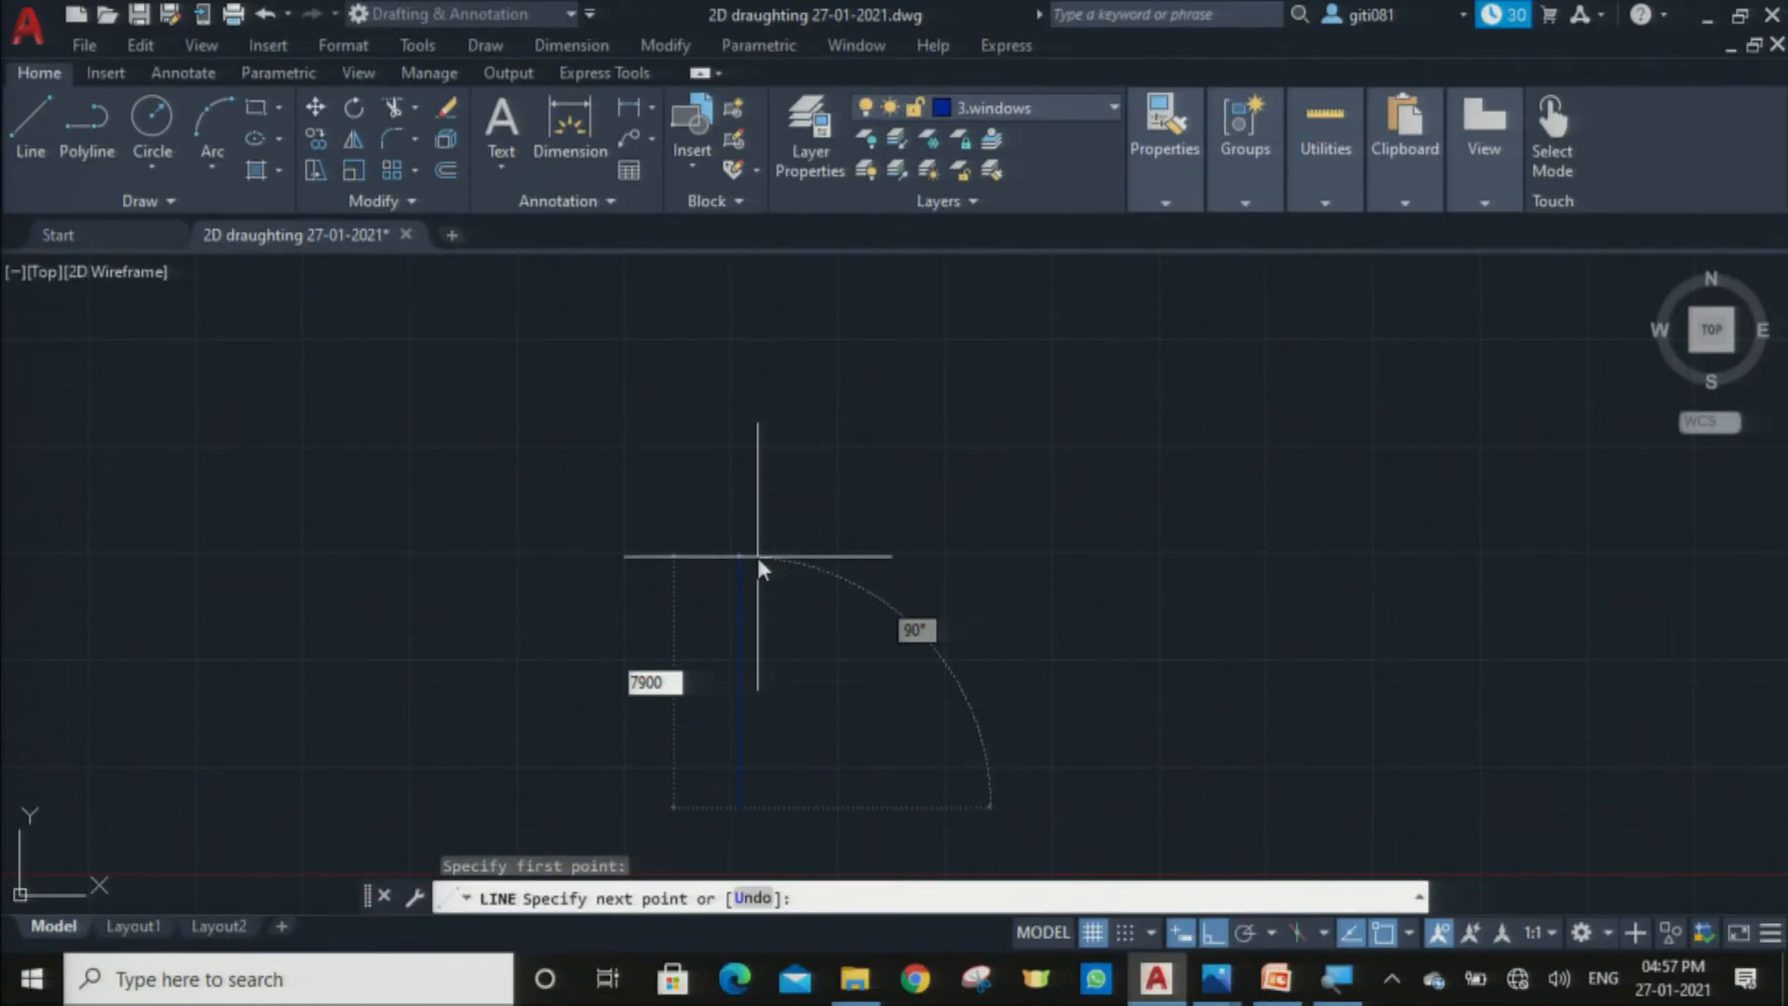
key("Return")
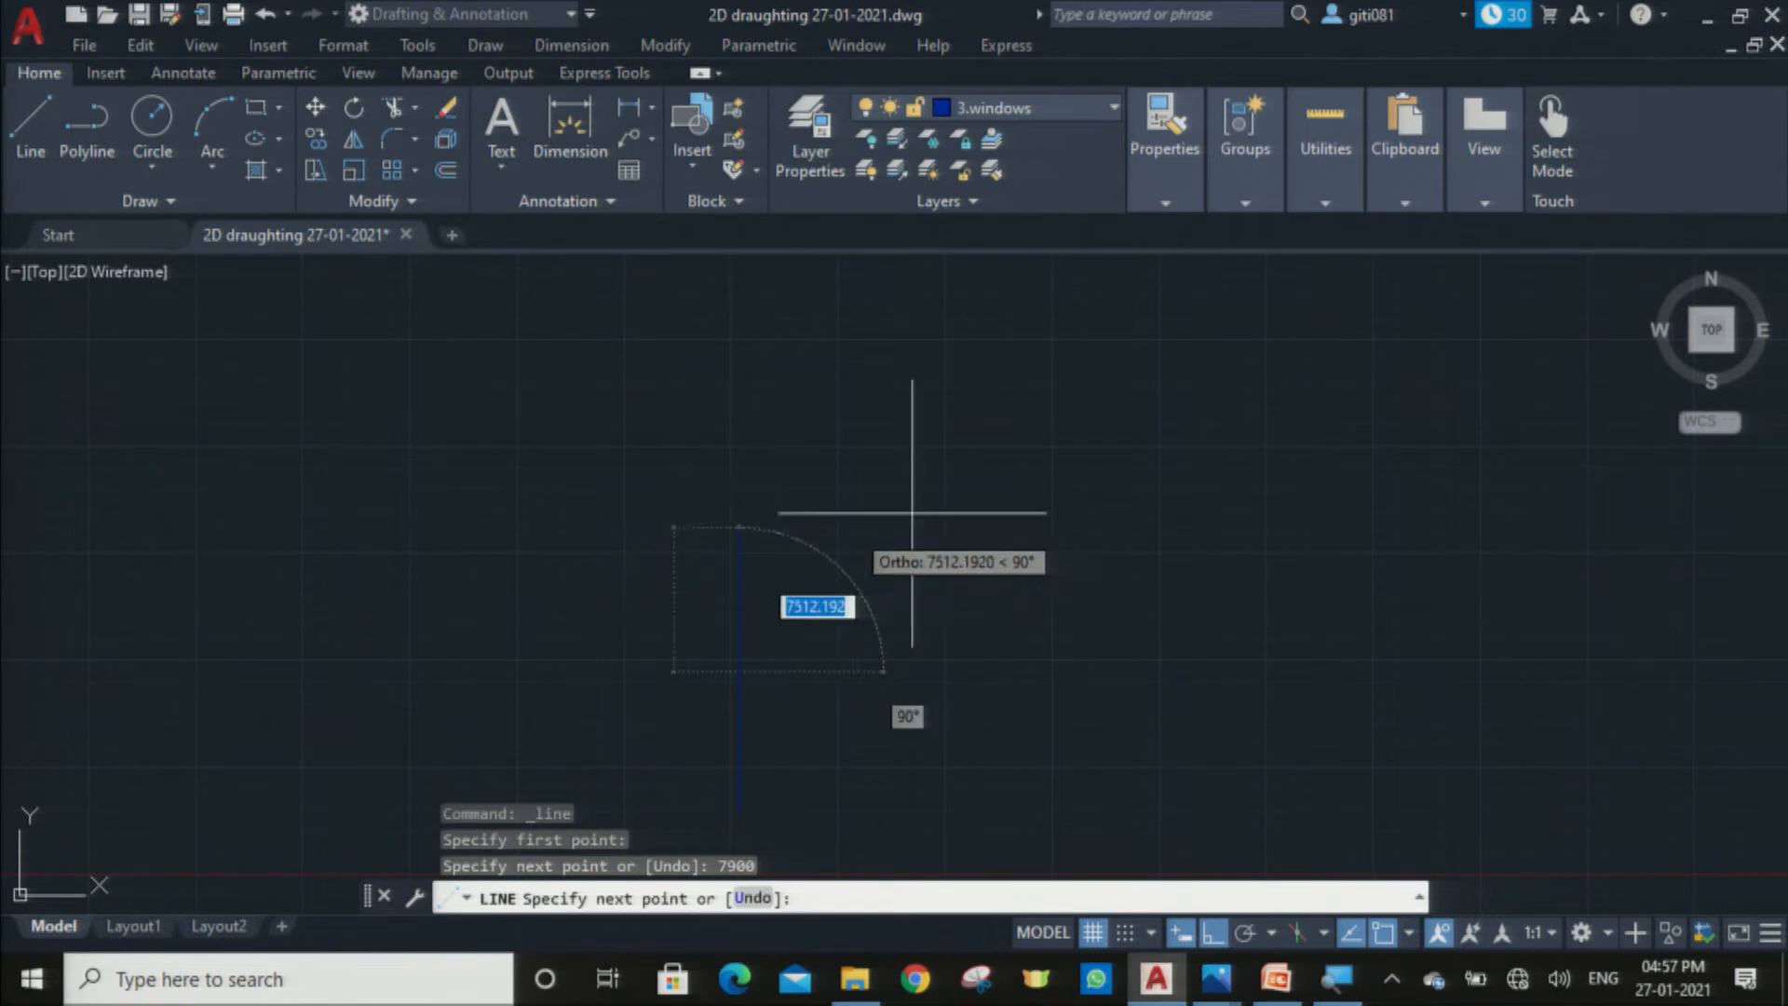
scroll(796, 715, "up", 4)
mouse_move(705, 719)
middle_mouse_down()
mouse_move(730, 623)
mouse_move(831, 444)
middle_mouse_up()
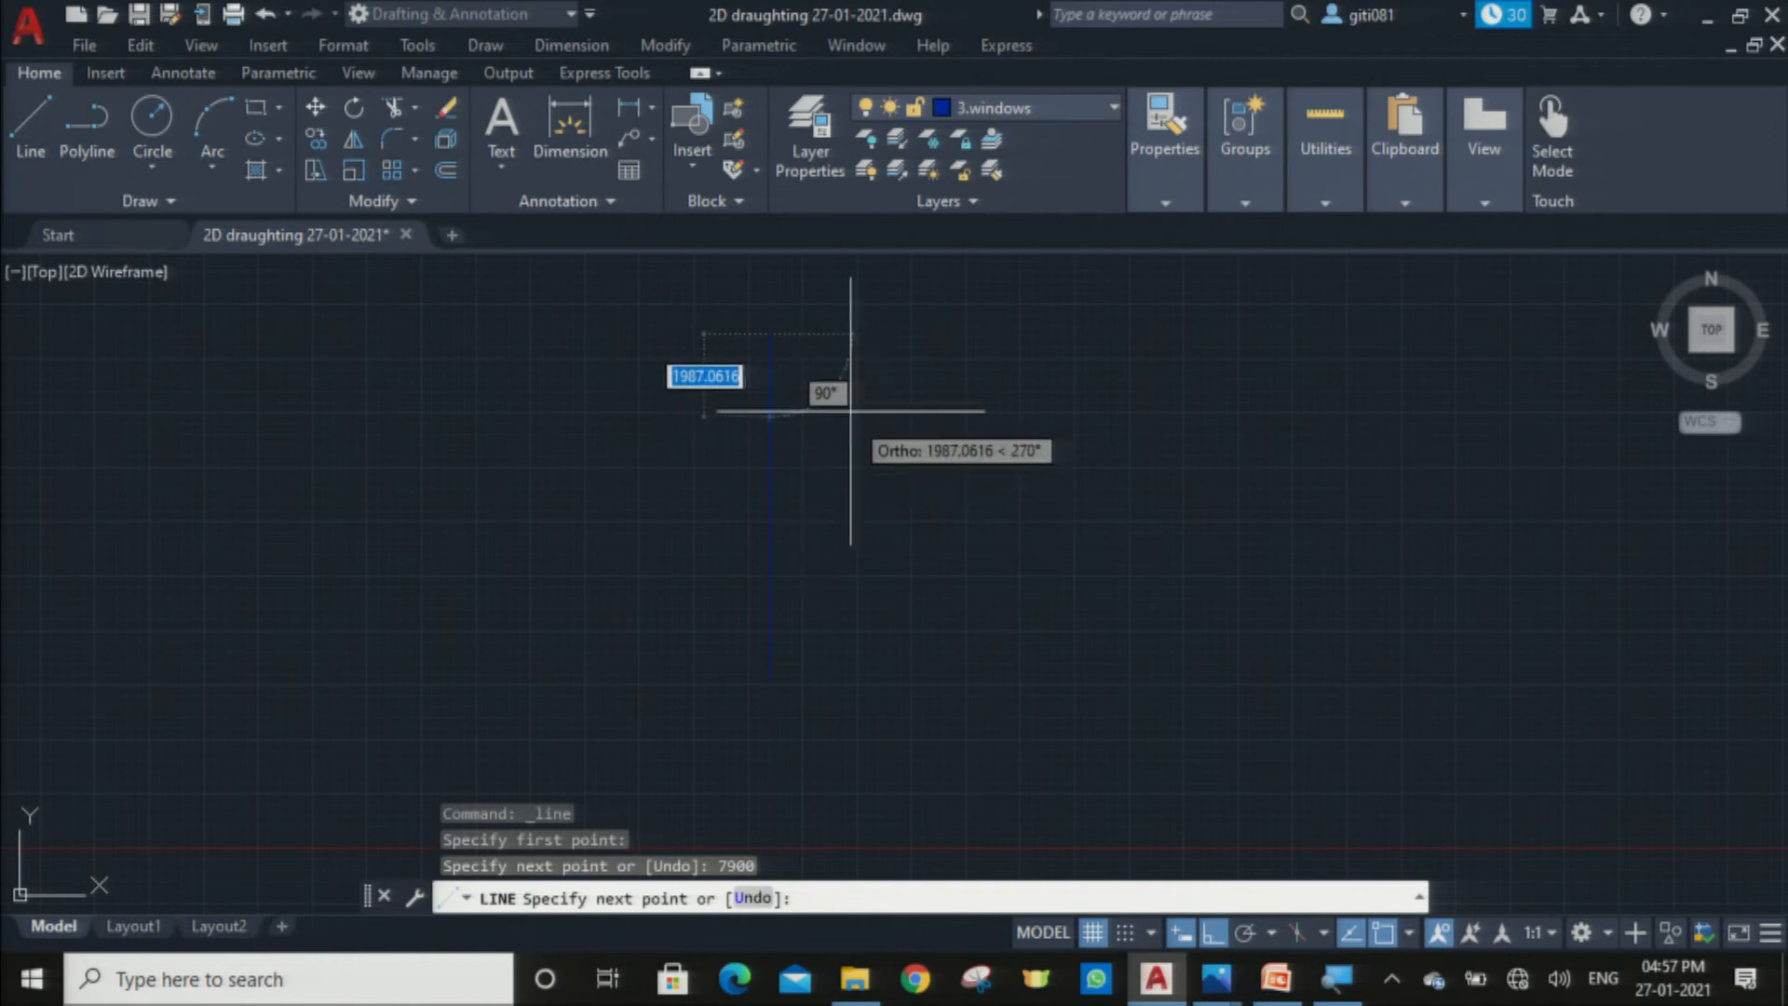
key("Escape")
left_click_drag(843, 414, 746, 530)
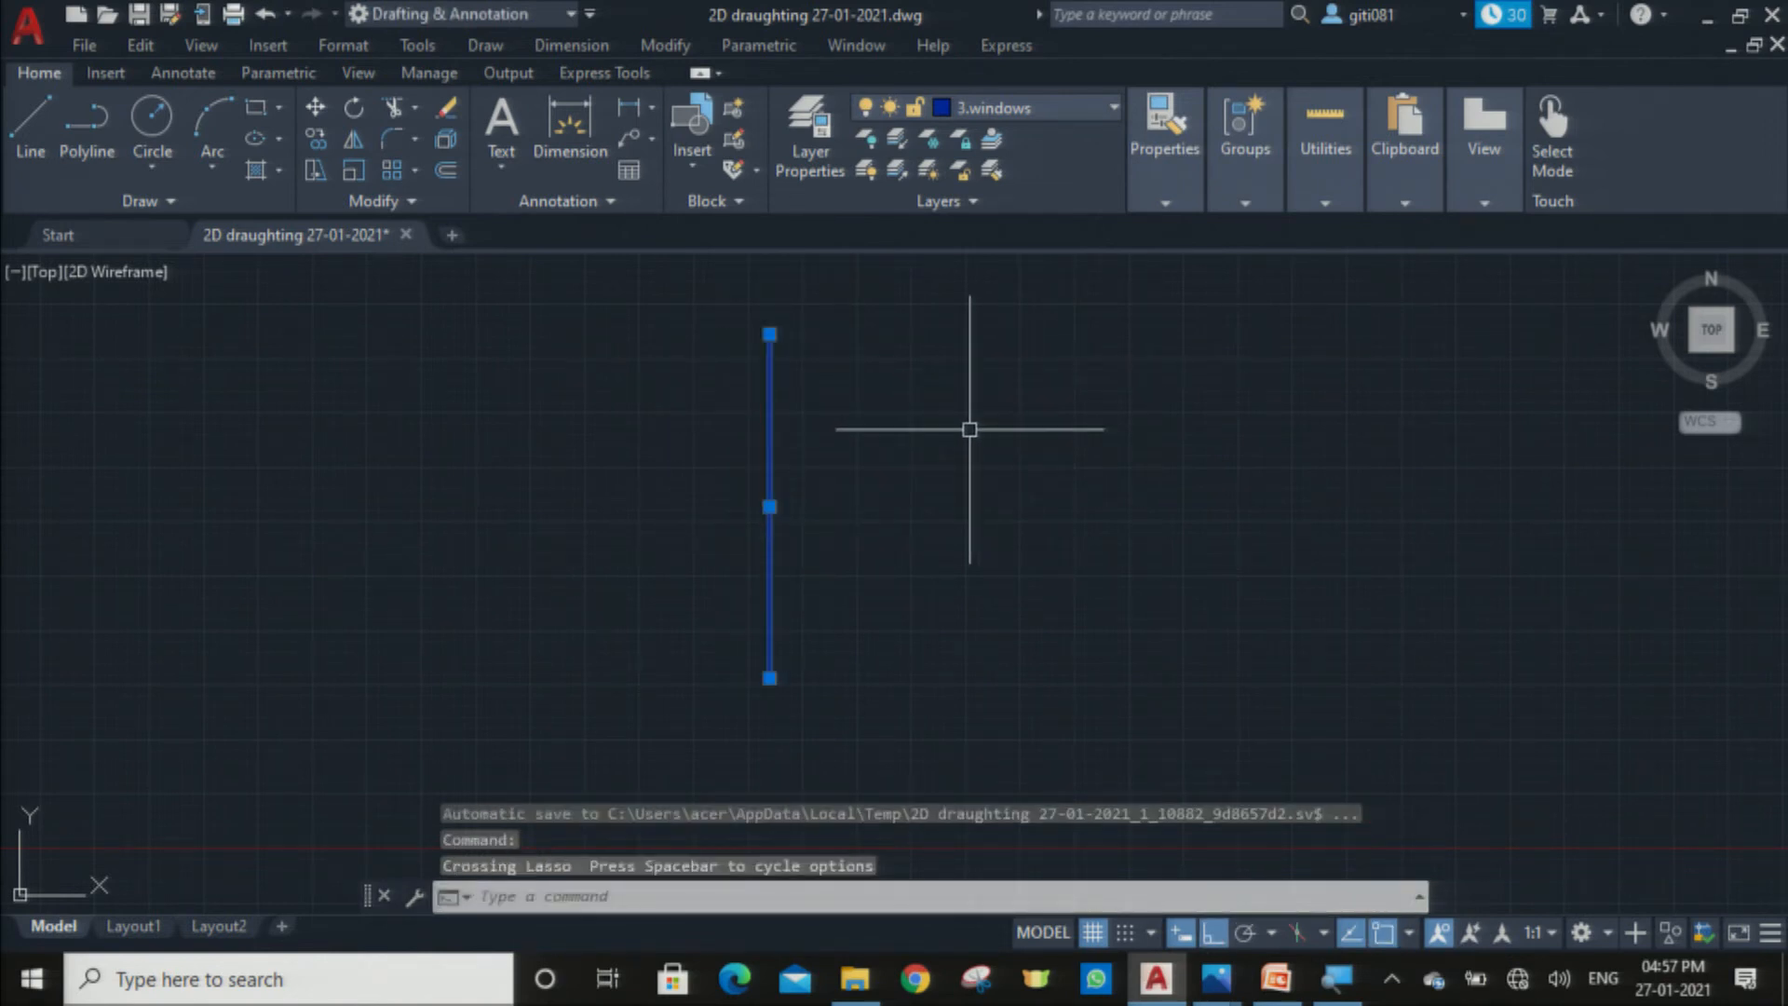
left_click(1058, 106)
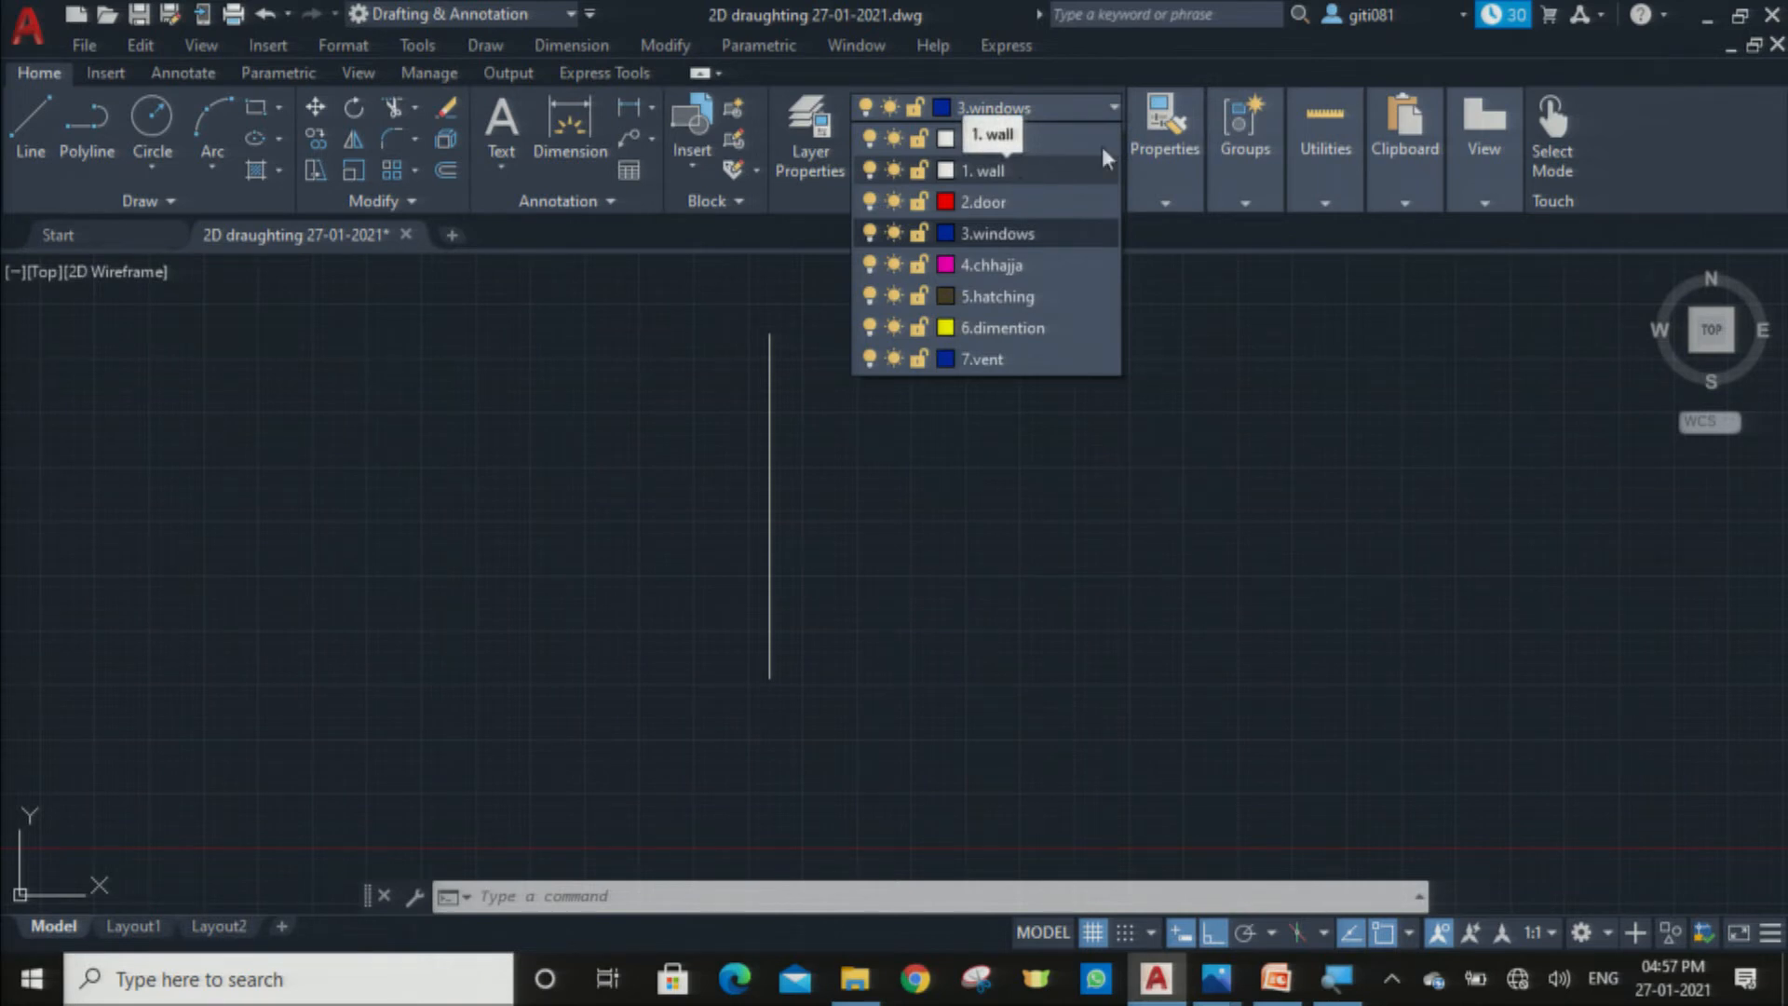
left_click(1001, 605)
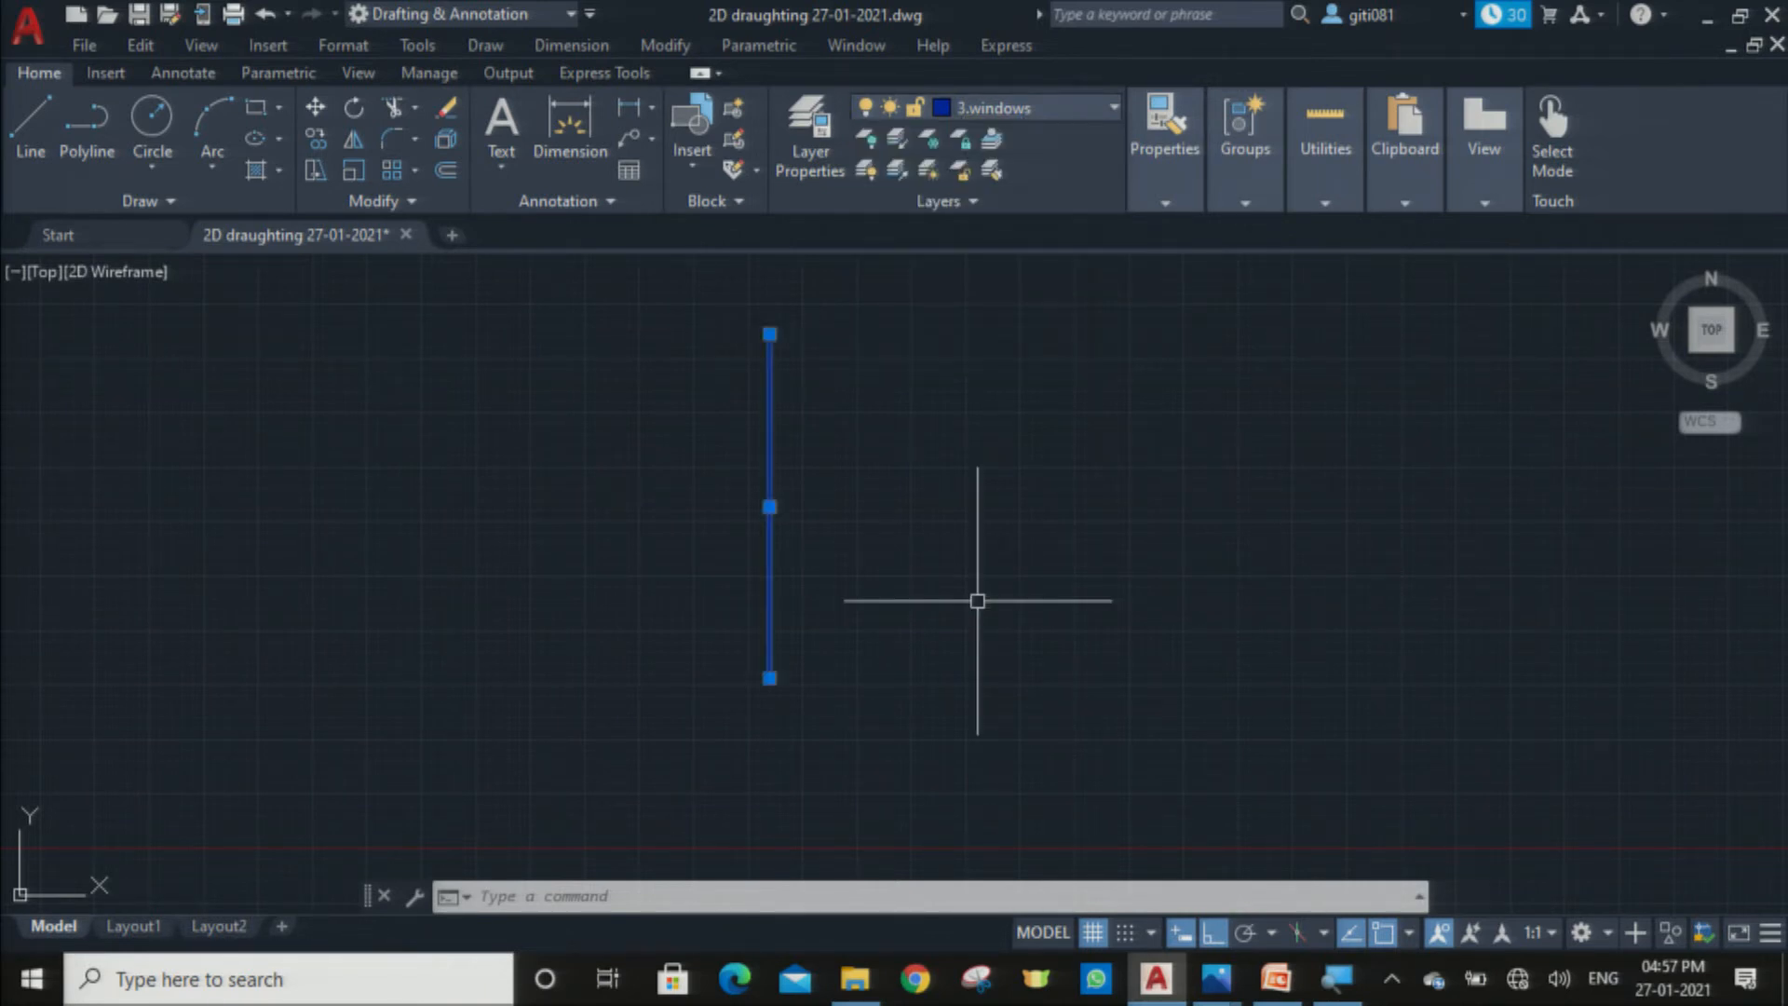
left_click(1057, 404)
left_click(1056, 406)
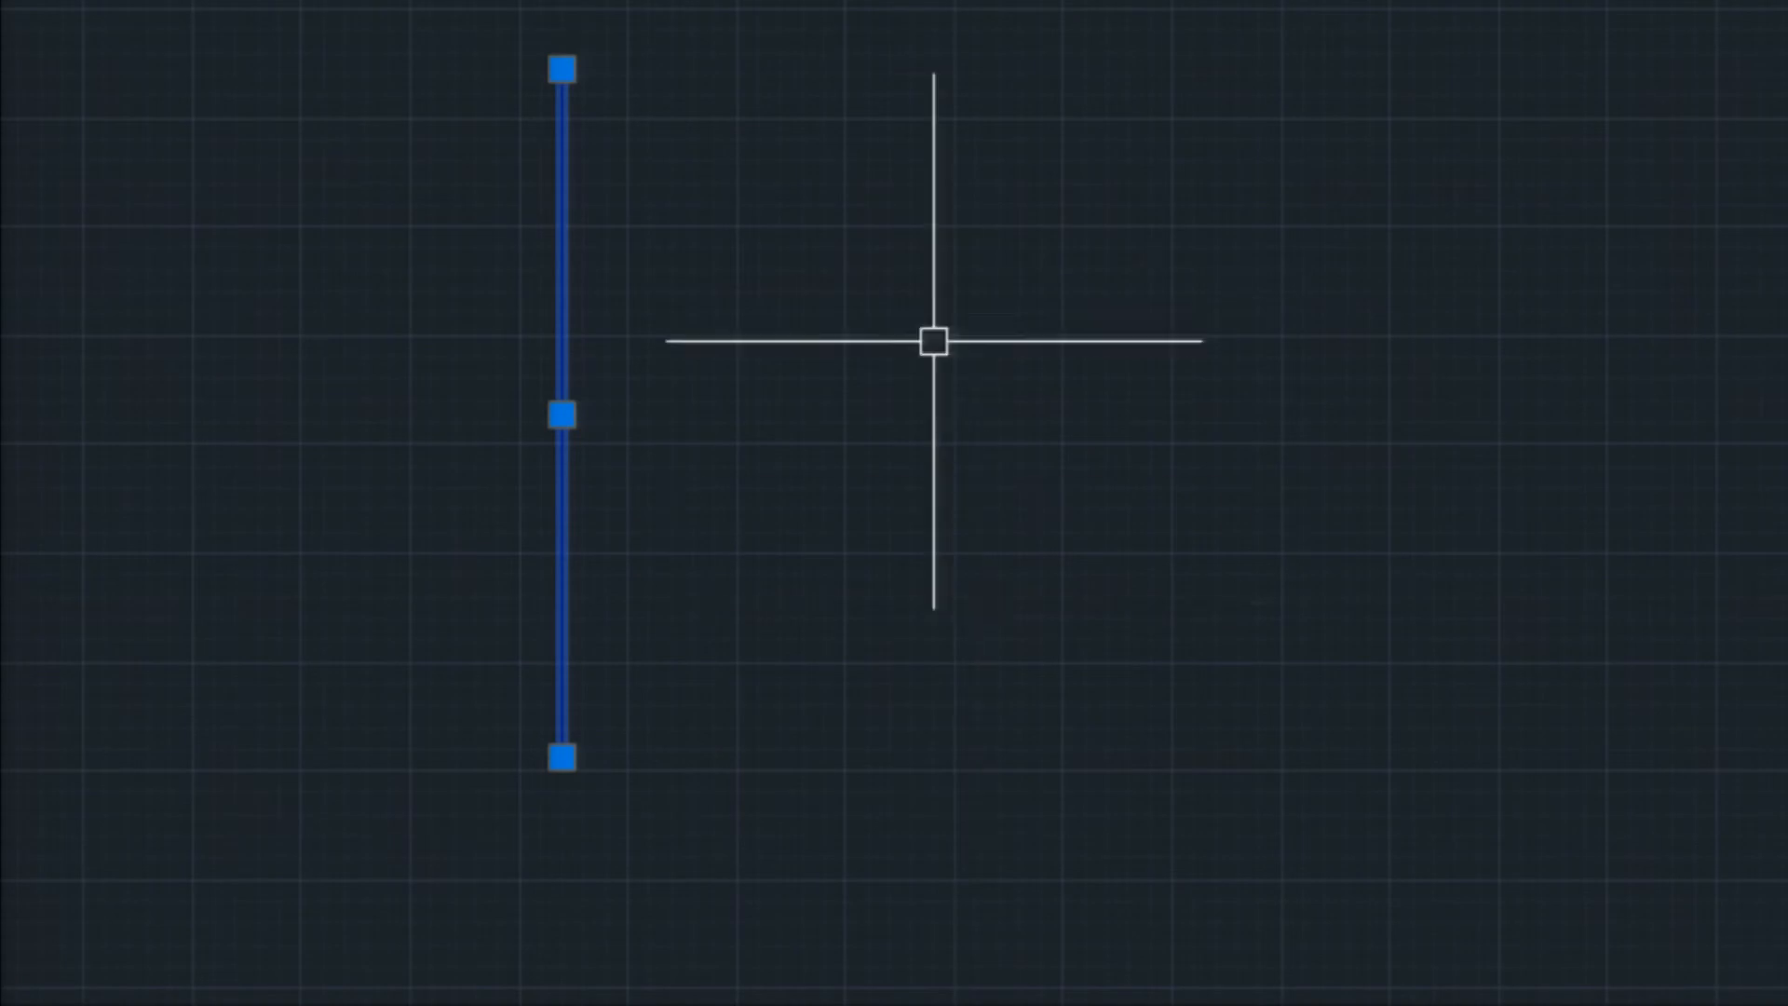
key("Escape")
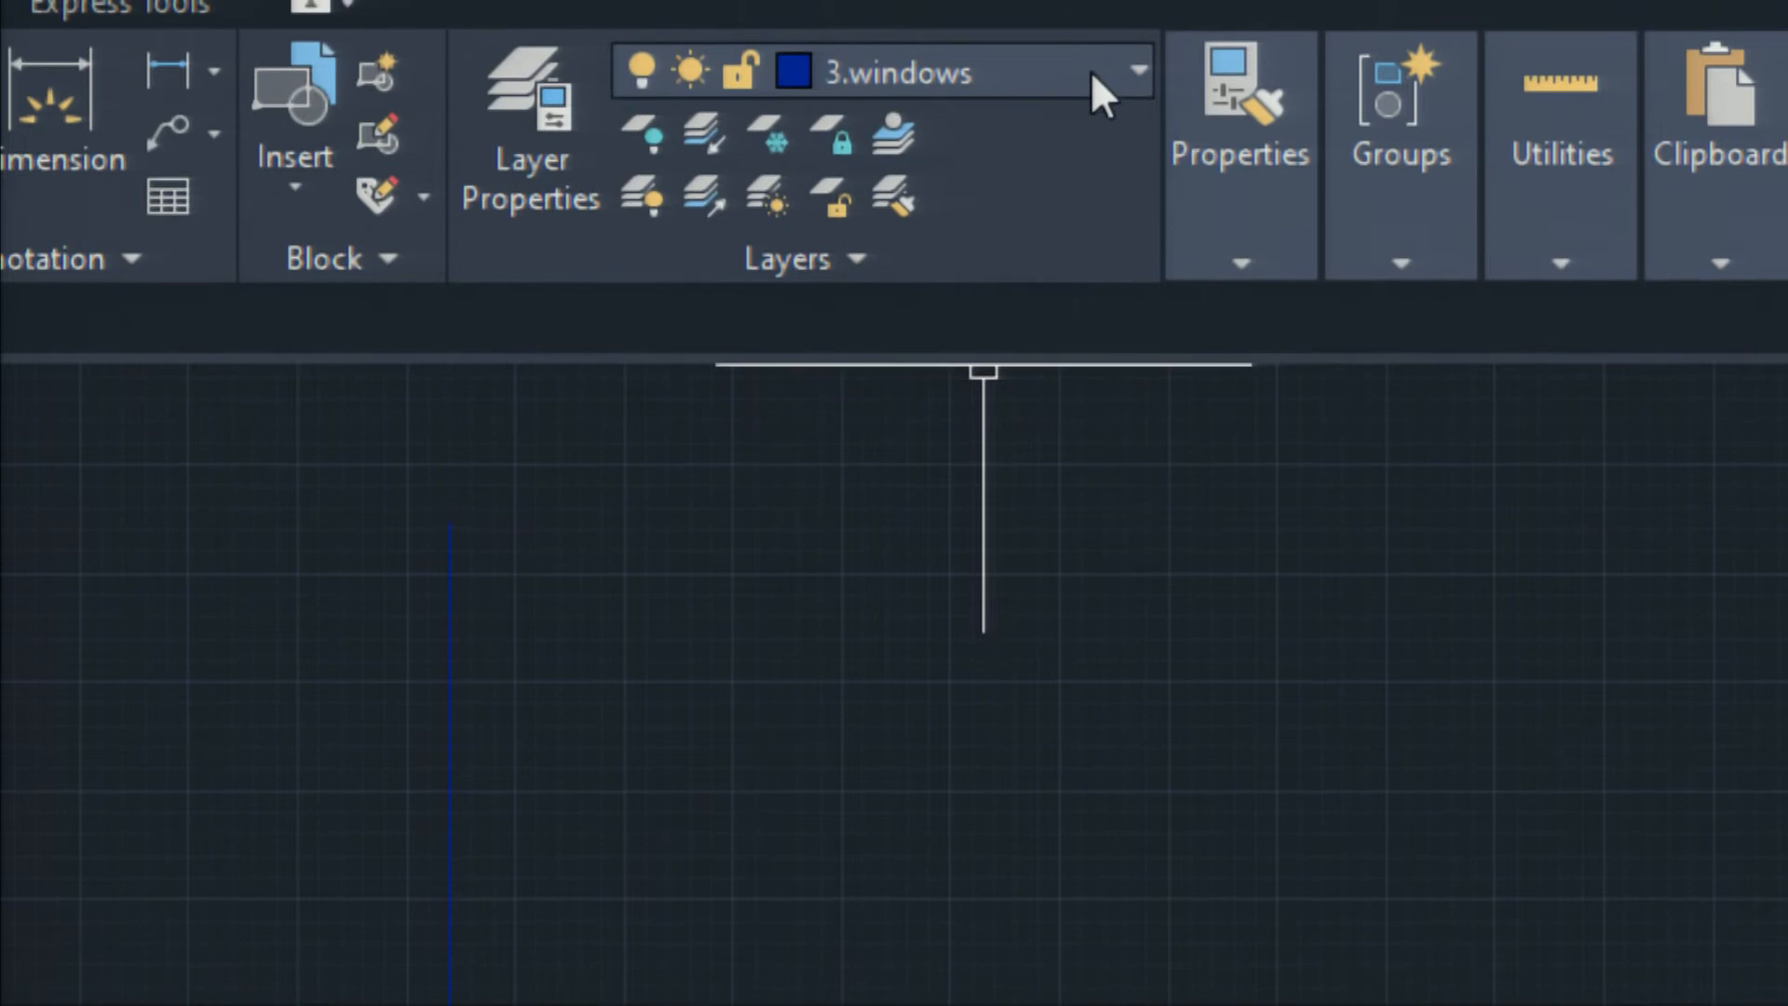
Step: Move the 7900 vertical line from the 3.windows layer to the 1. wall layer
left_click(1092, 76)
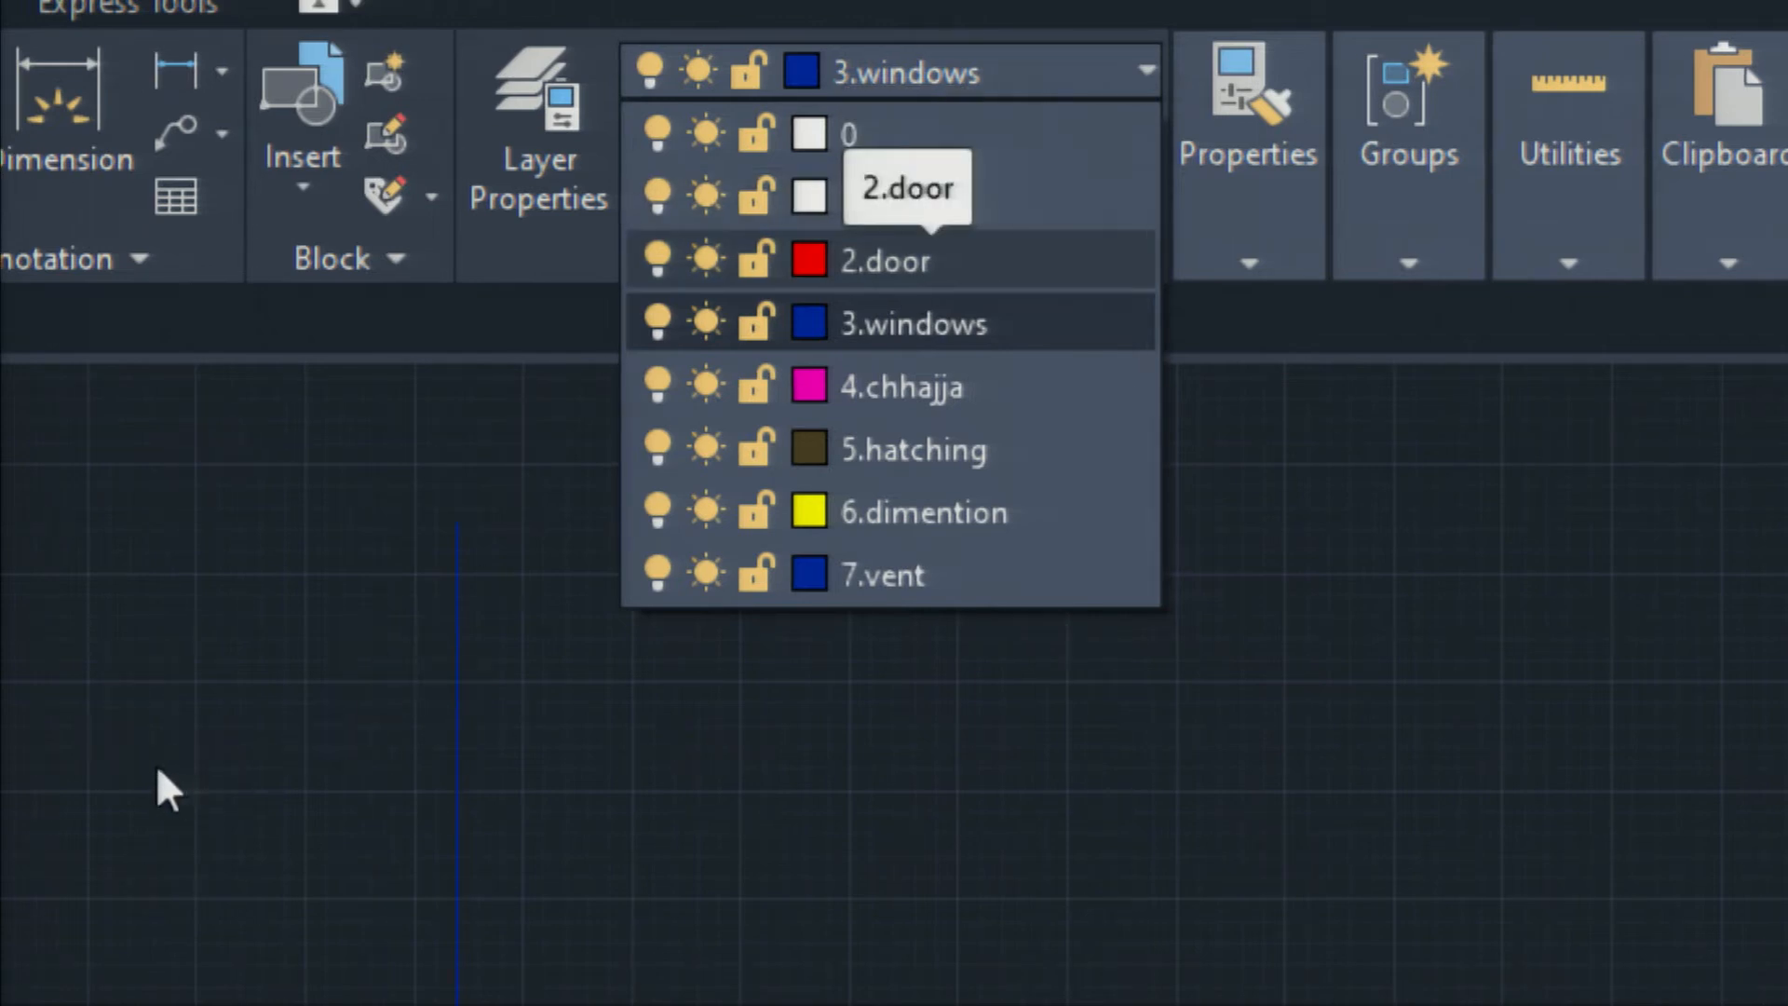
left_click(864, 837)
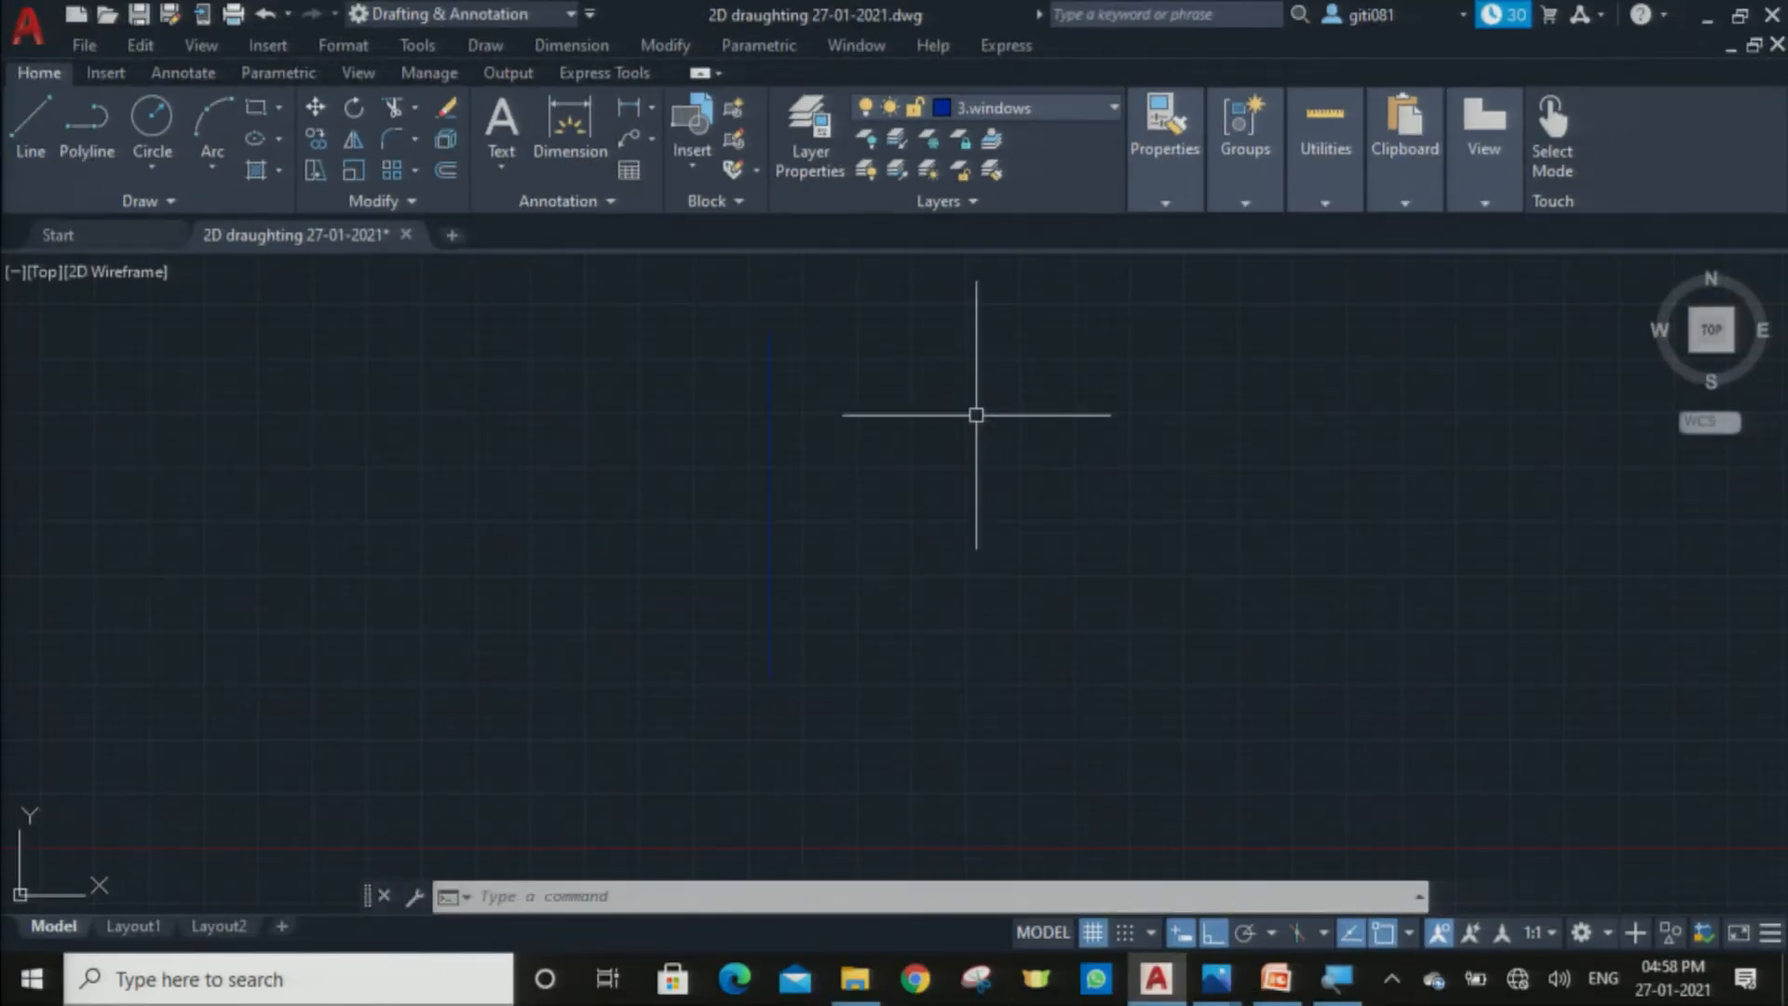
left_click(770, 475)
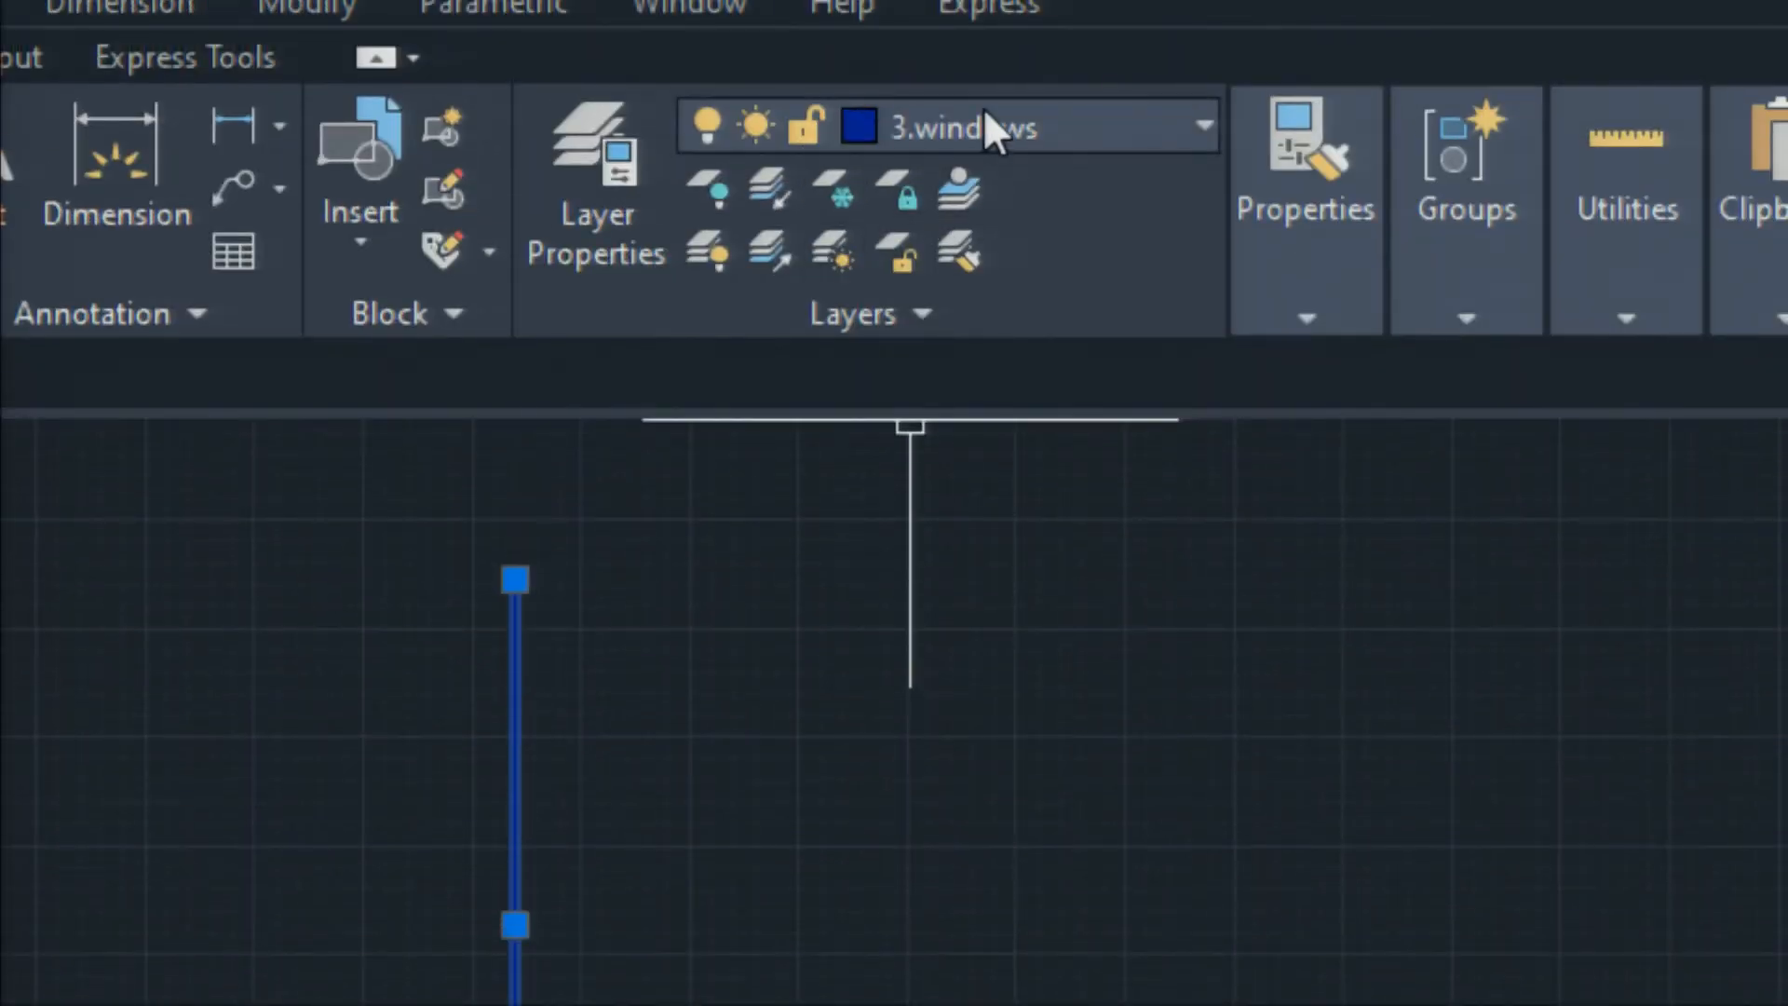
left_click(985, 114)
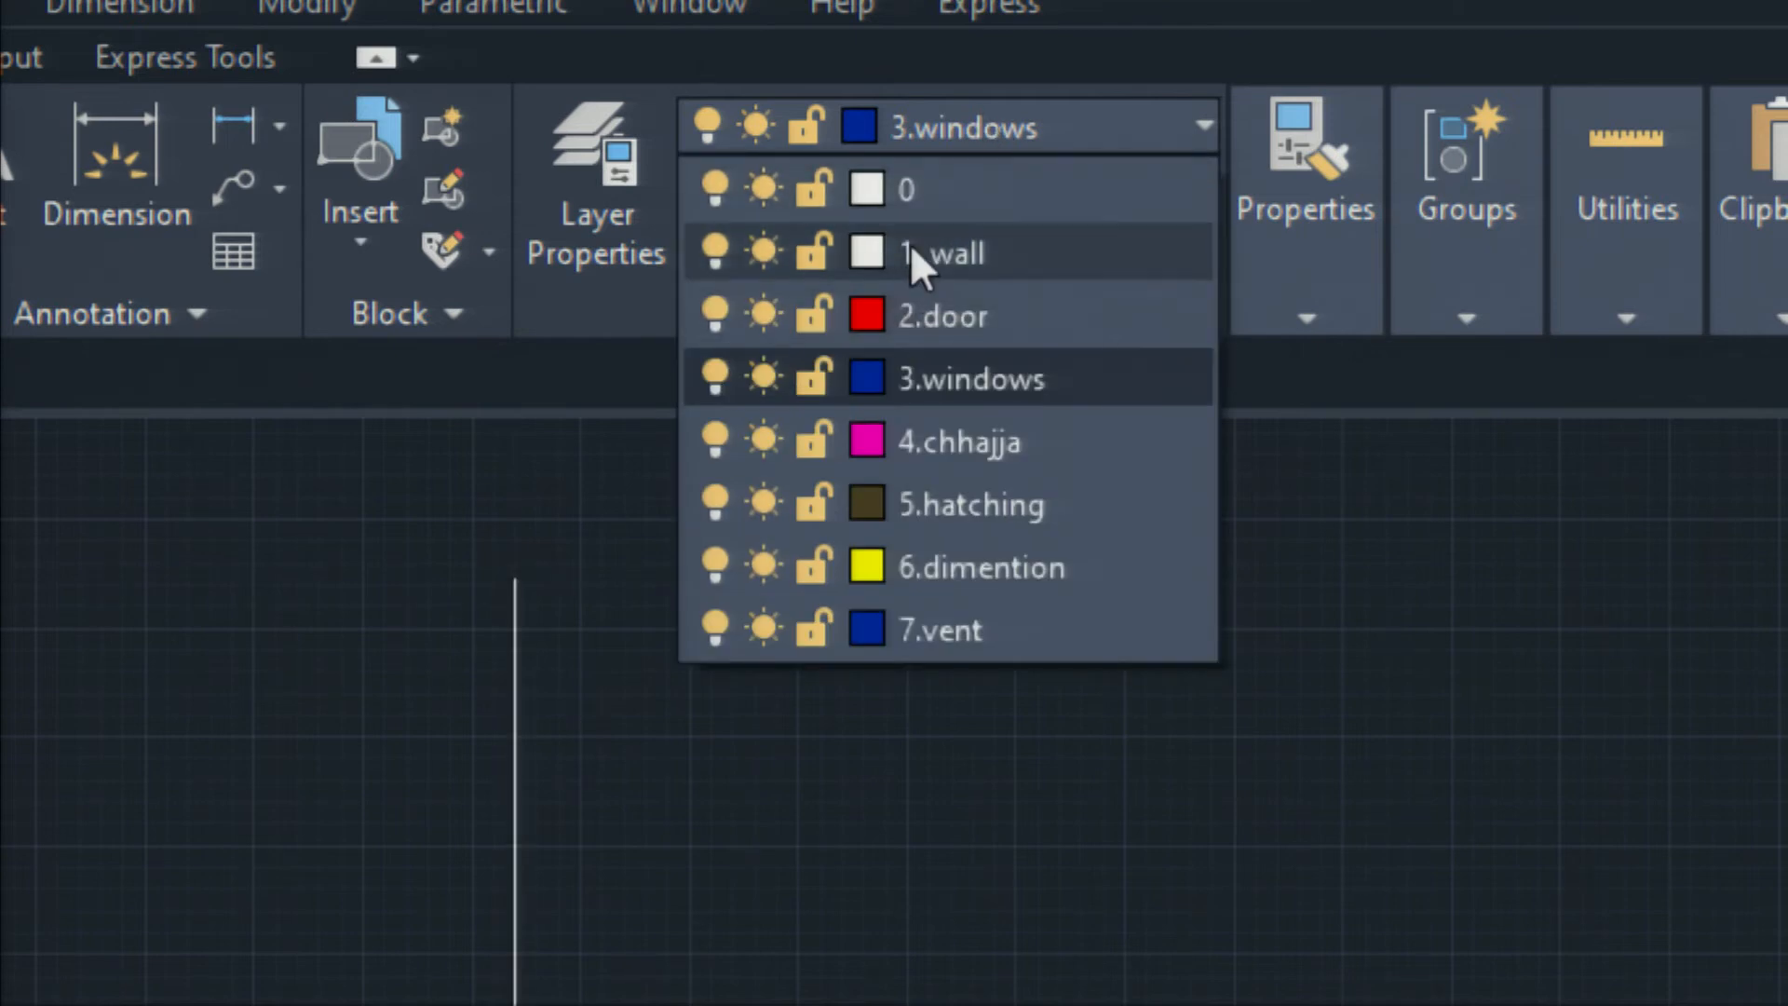
left_click(911, 245)
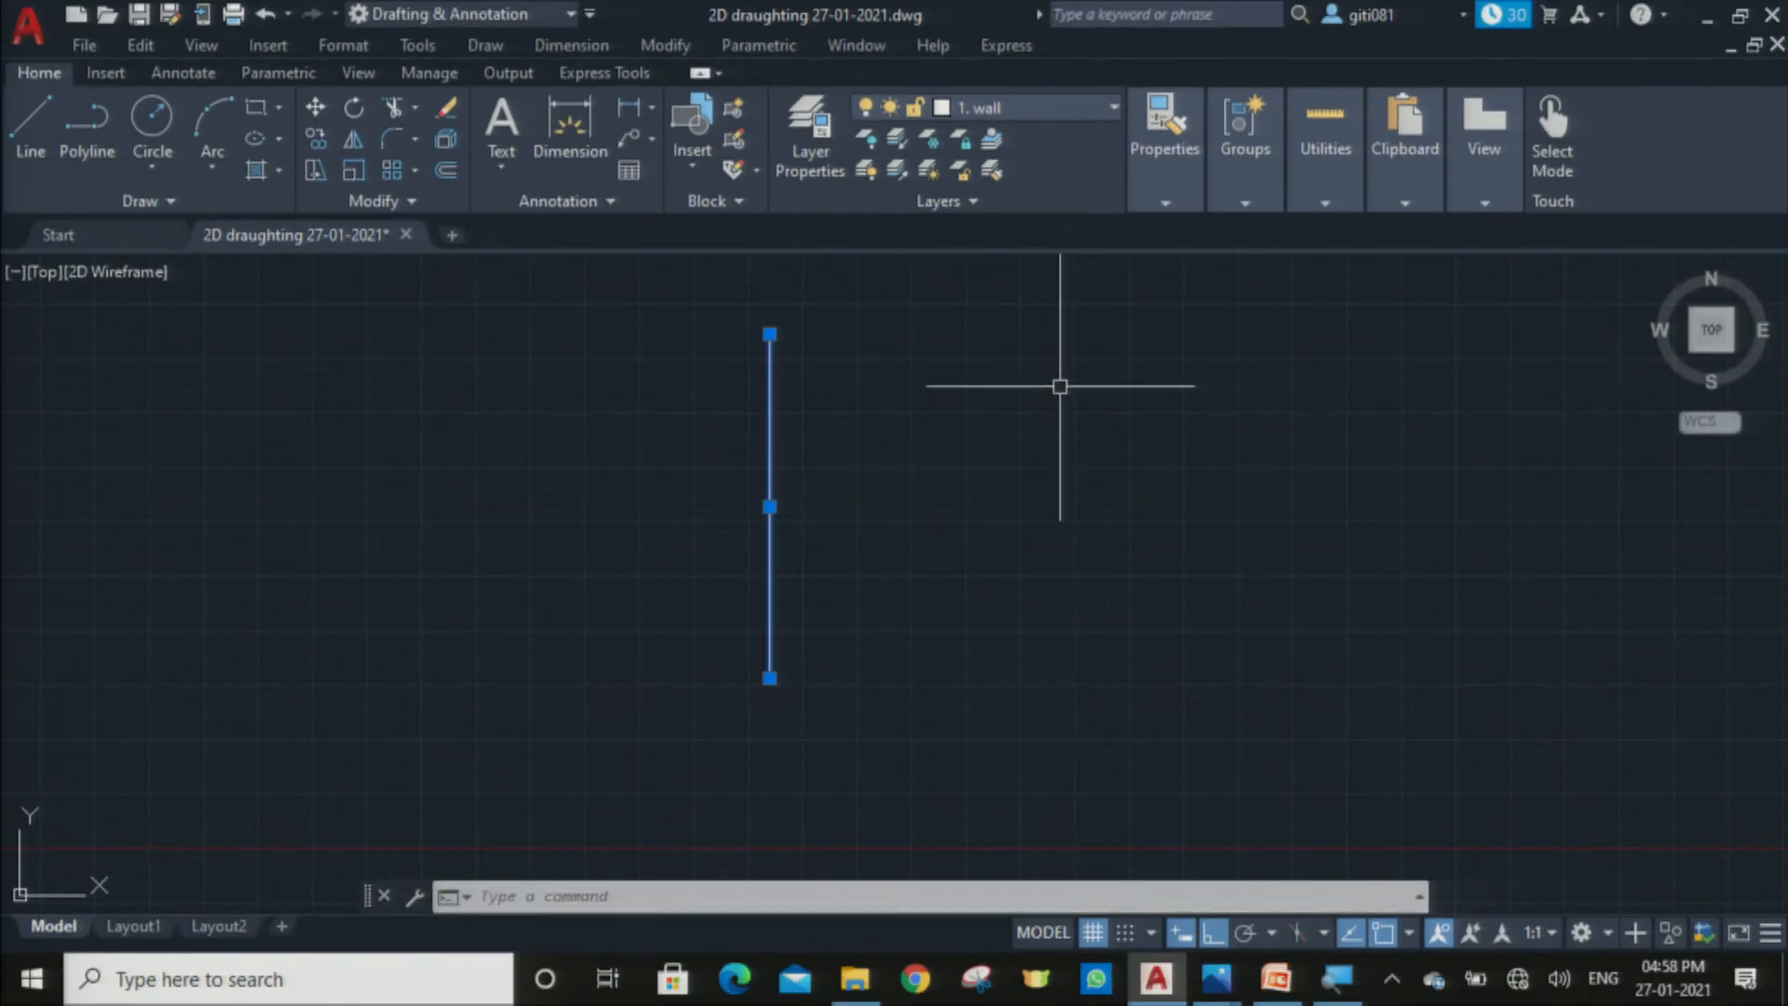
key("Escape")
Step: Offset the vertical wall line 300 to its right to form the first wall's thickness
mouse_move(834, 494)
middle_mouse_down()
mouse_move(815, 540)
mouse_move(848, 533)
middle_mouse_up()
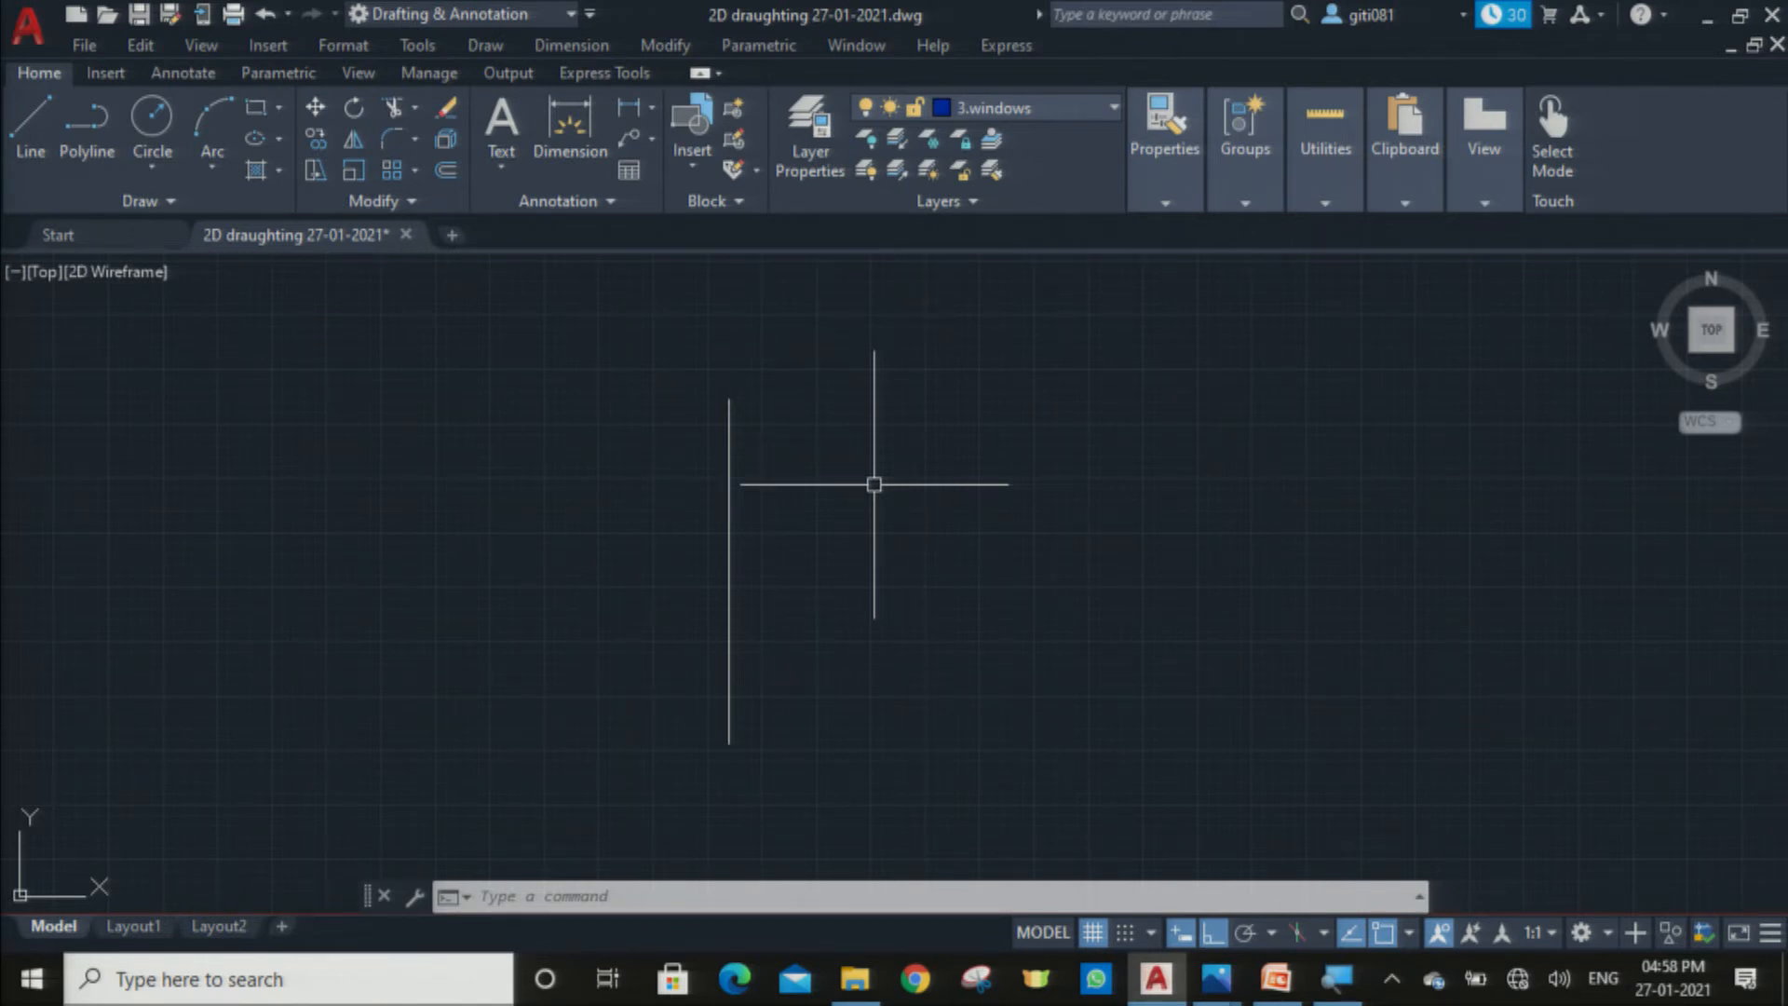
key("Return")
type("300")
key("Return")
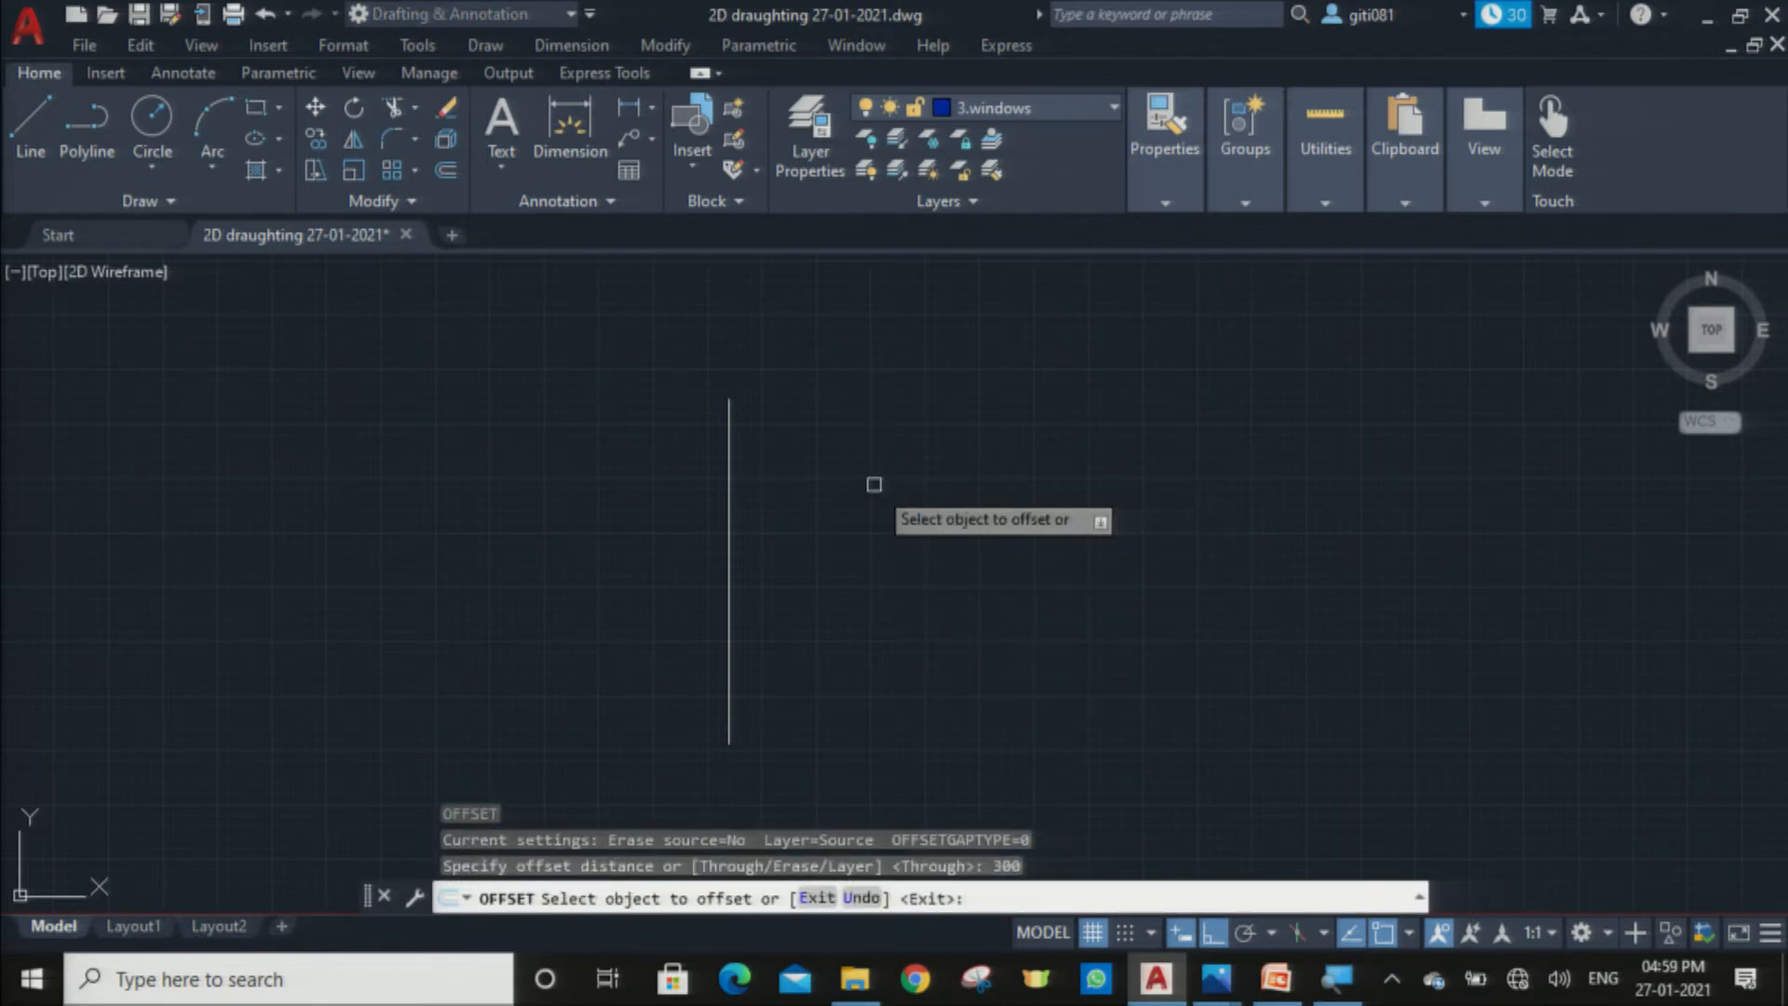
left_click(731, 550)
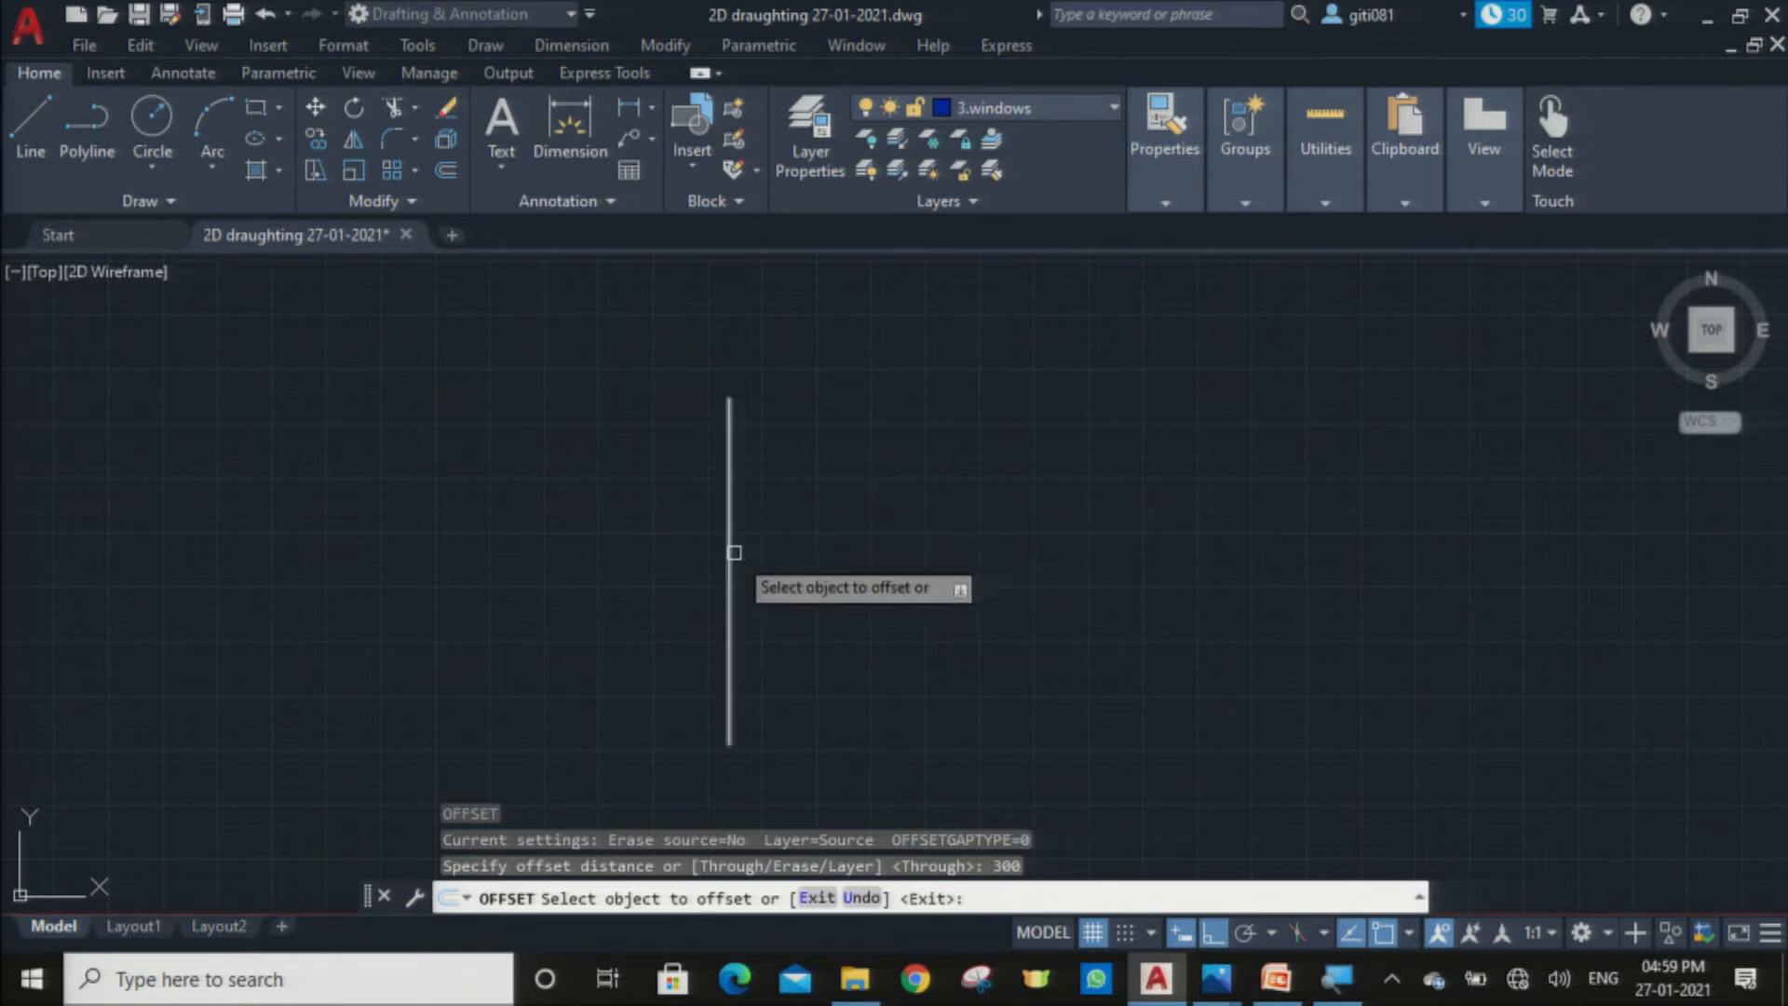
left_click(829, 526)
scroll(843, 531, "up", 2)
scroll(798, 507, "up", 1)
scroll(799, 511, "down", 3)
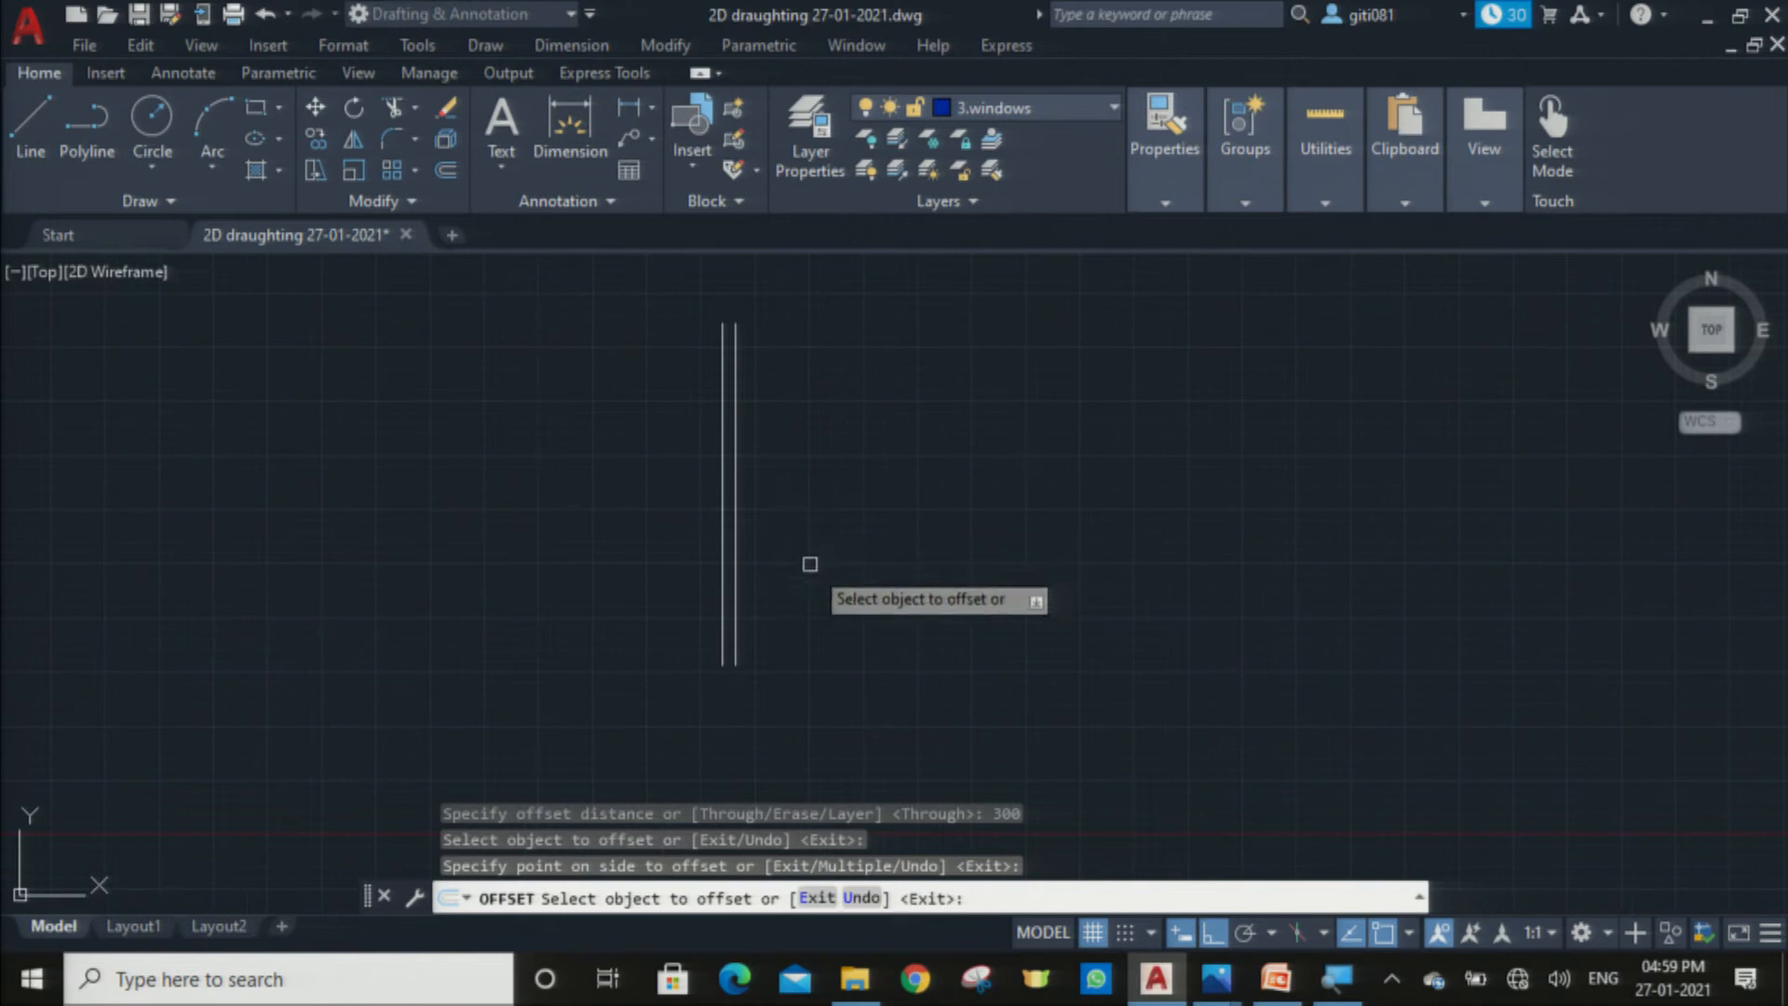
key("Escape")
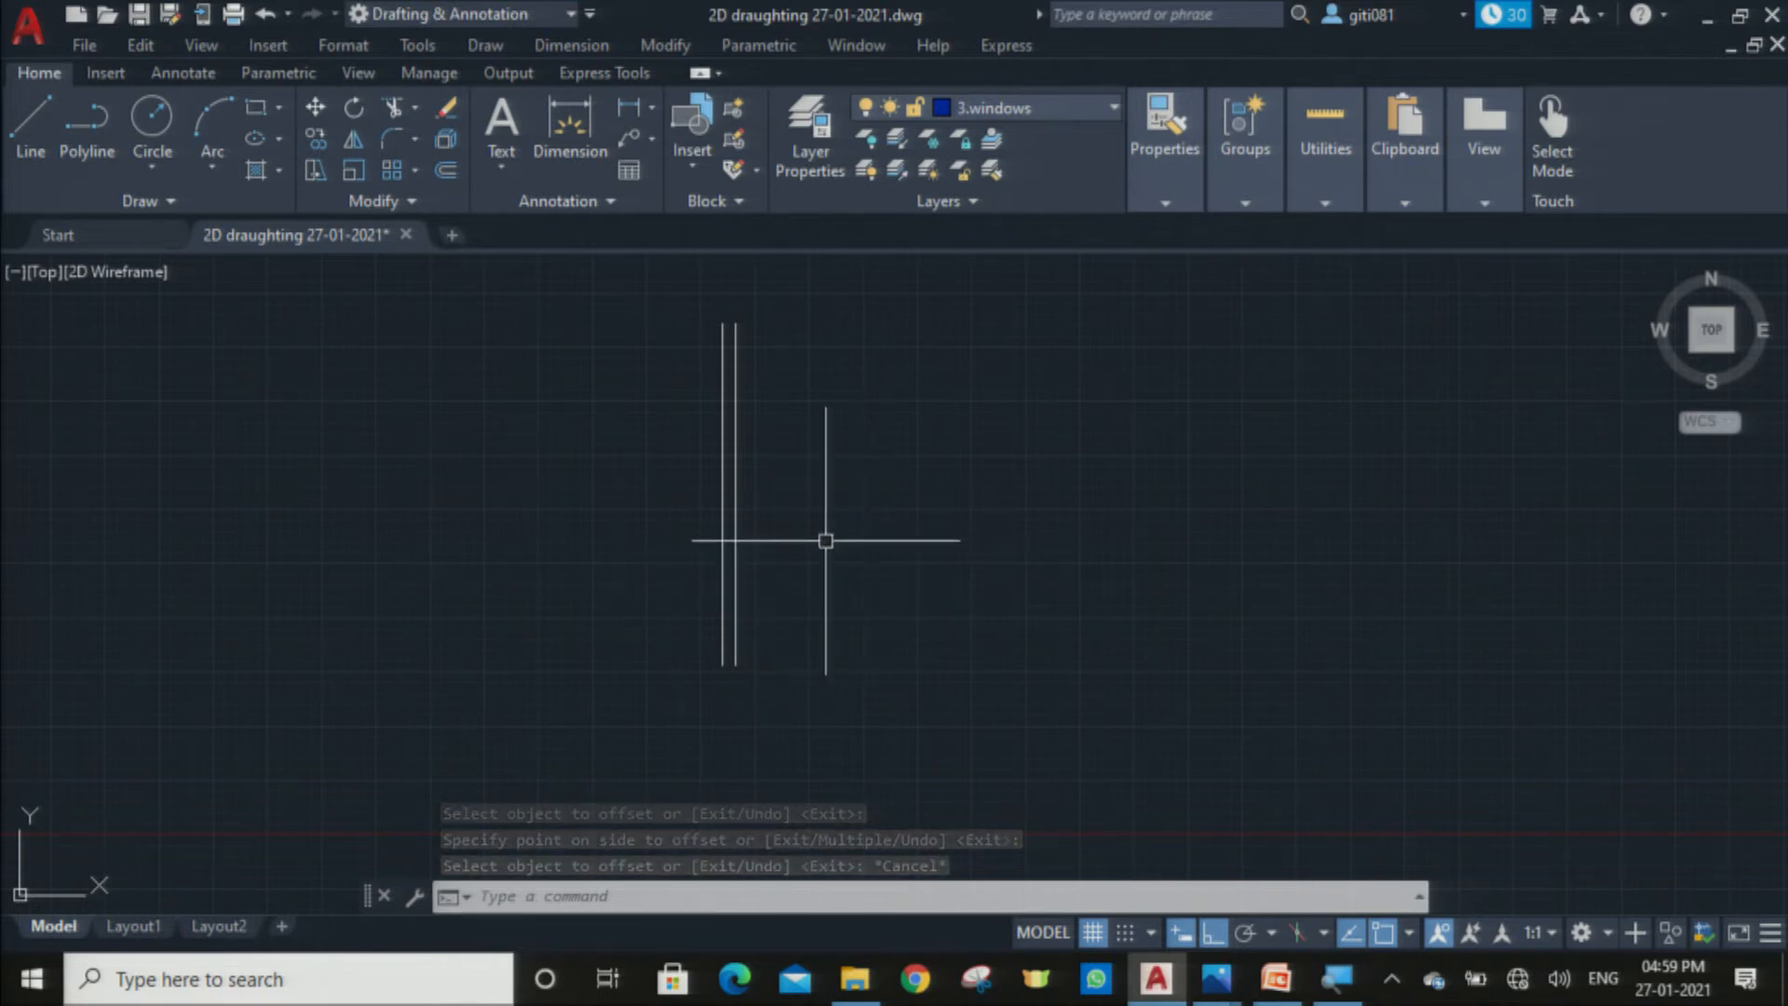
Step: Offset the first wall's inner line 3000 to the right for the room's clear width
scroll(829, 540, "up", 1)
middle_click_drag(829, 541, 799, 638)
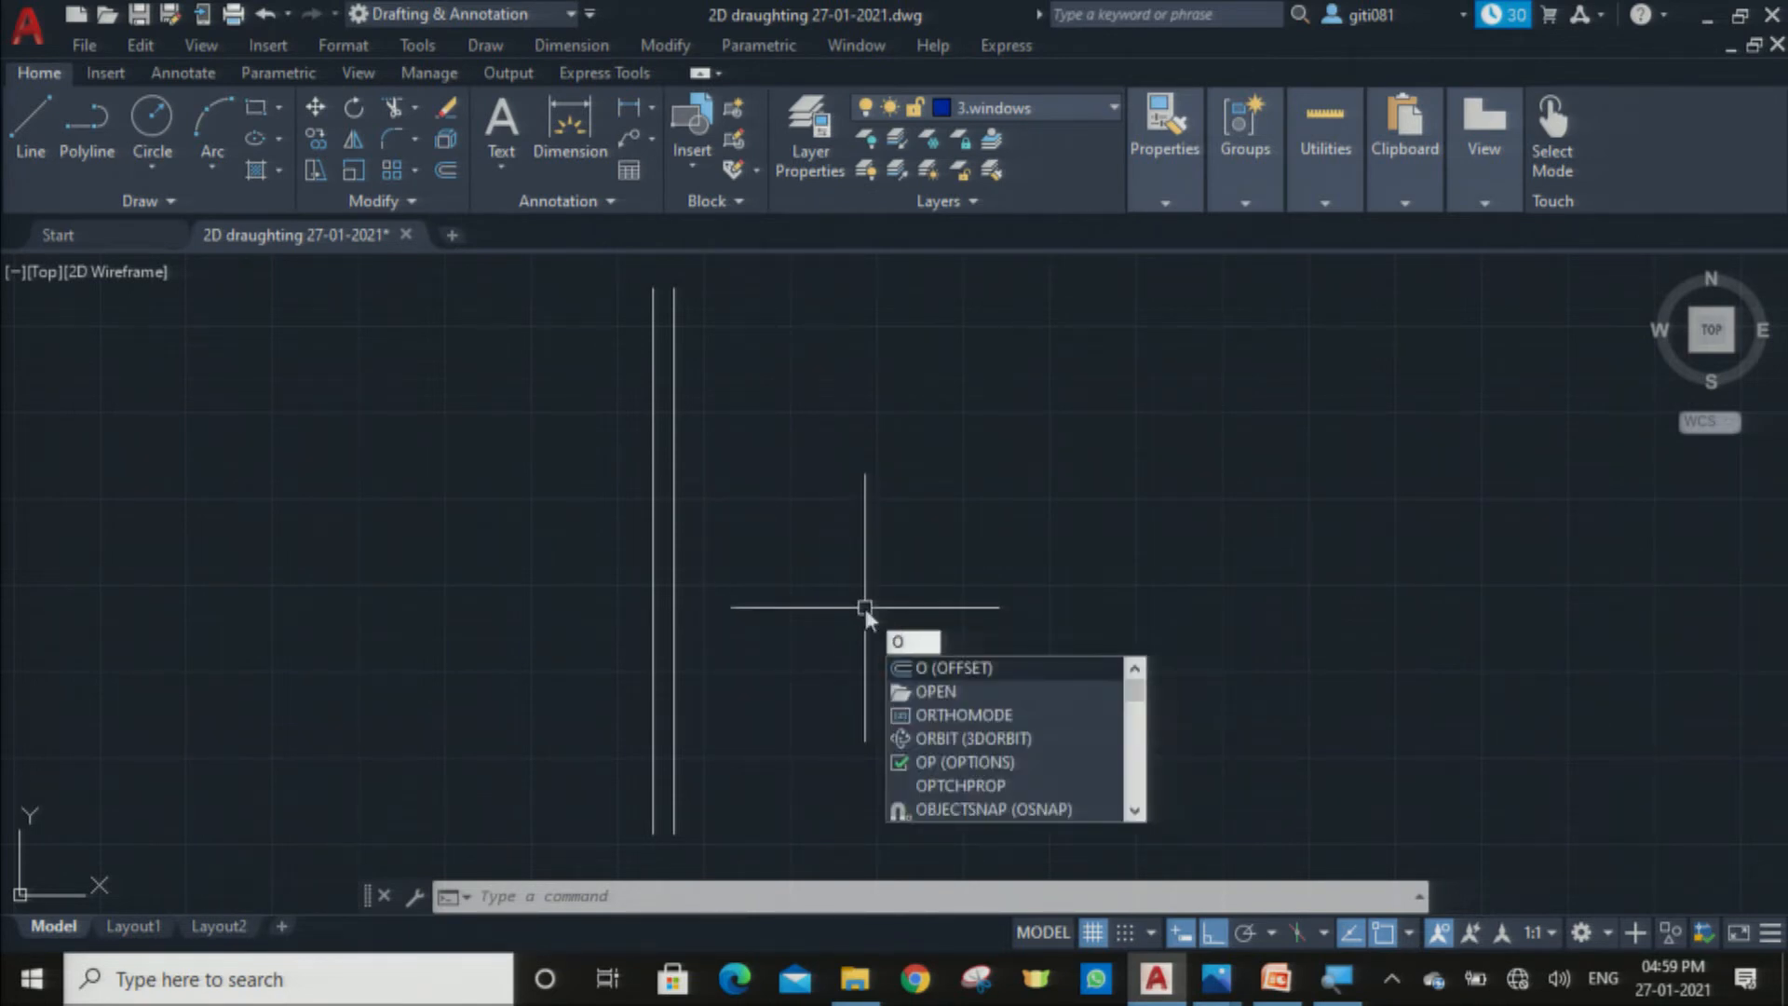
key("Return")
type("3000")
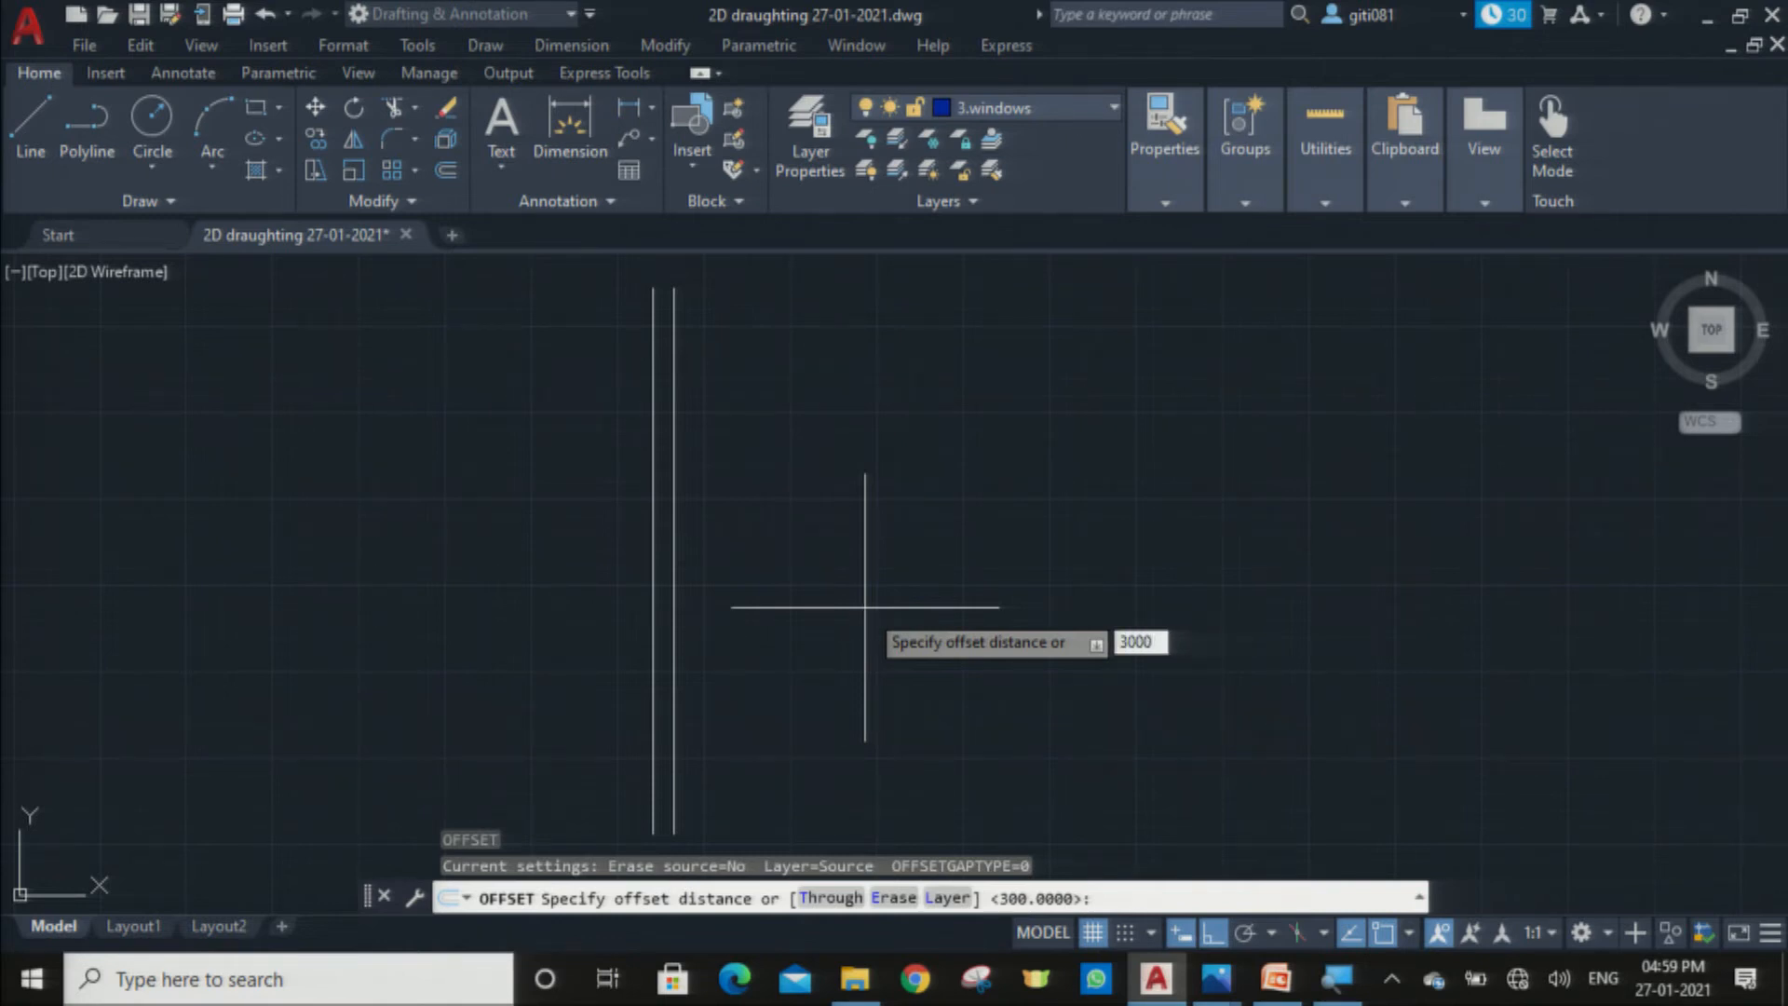
key("Return")
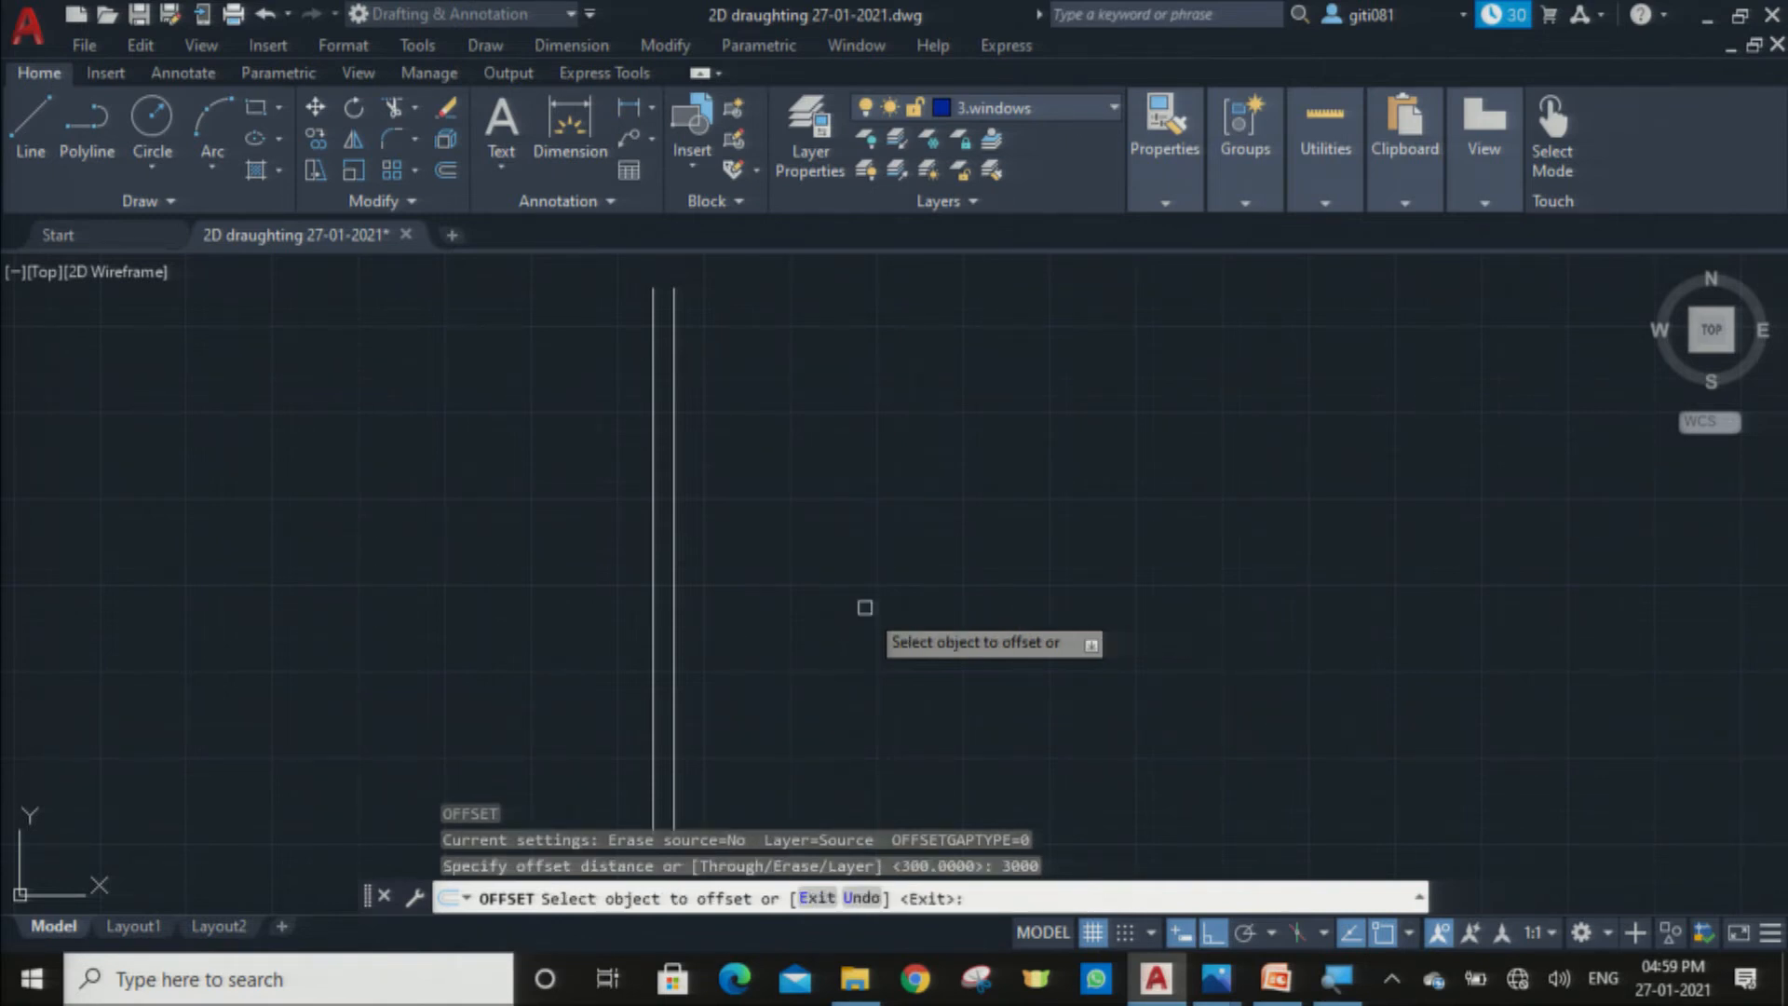
left_click(674, 647)
left_click(848, 640)
scroll(876, 704, "down", 2)
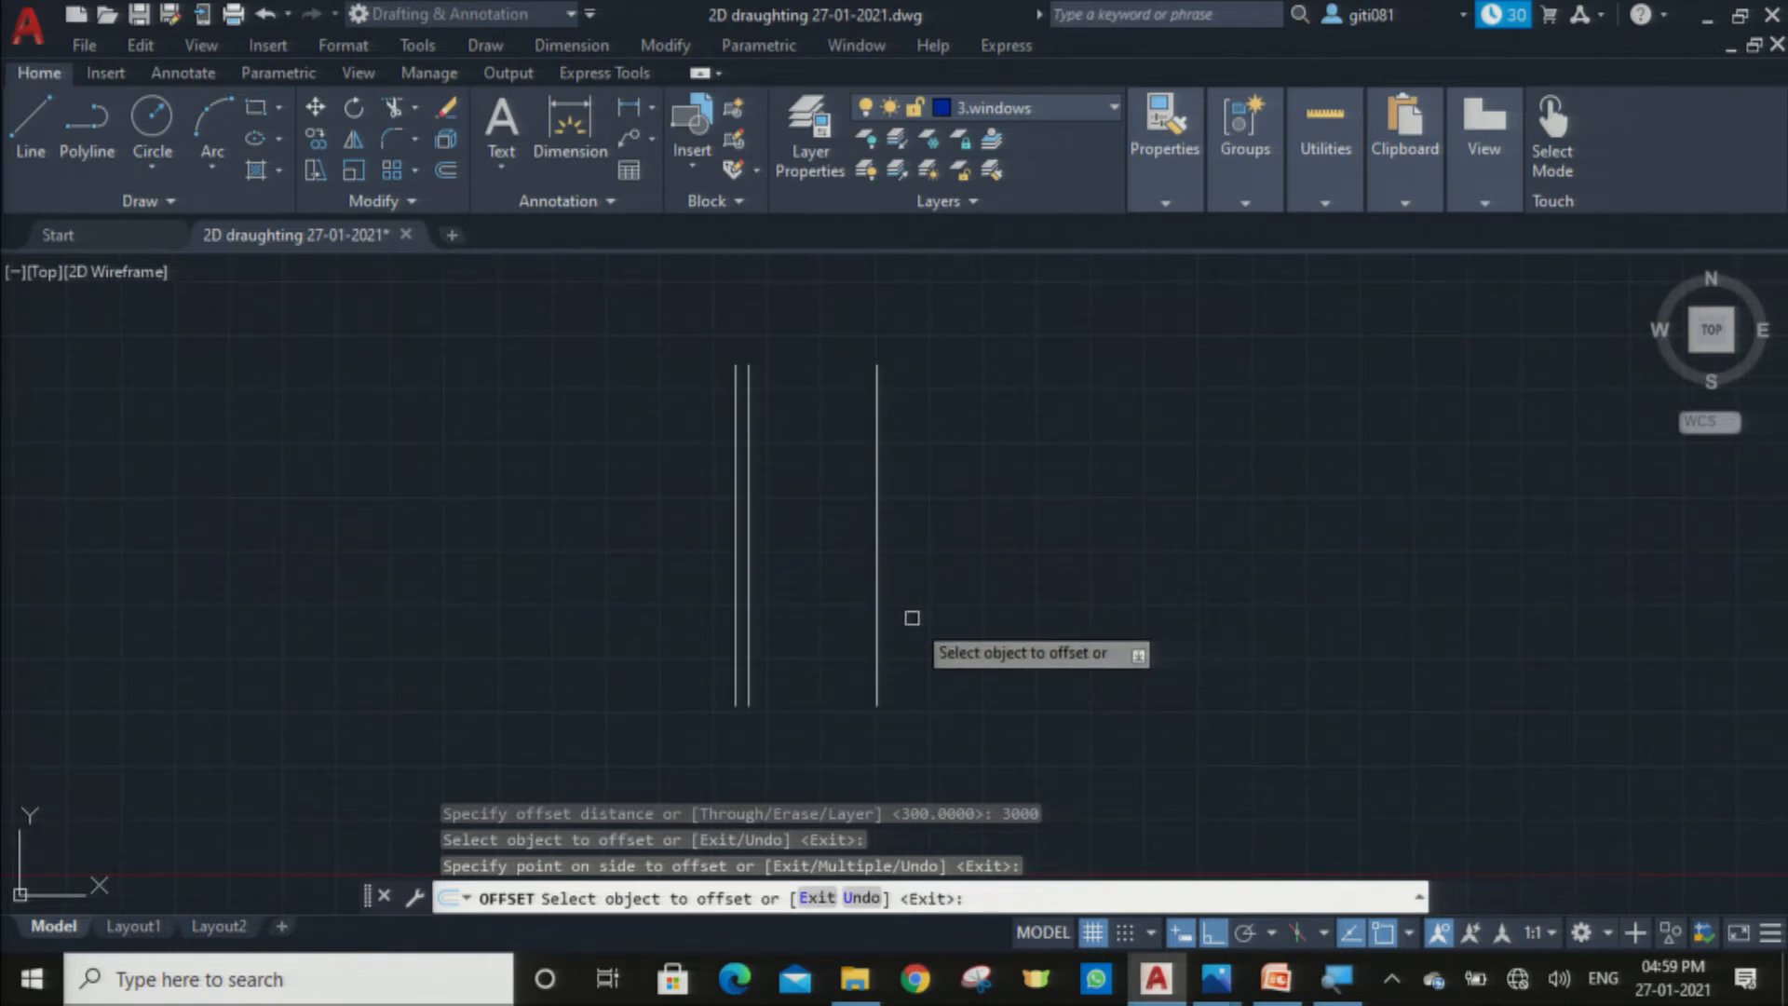
key("Escape")
Step: Offset the rightmost vertical line 300 outward to the right to form the second wall's thickness
type("o")
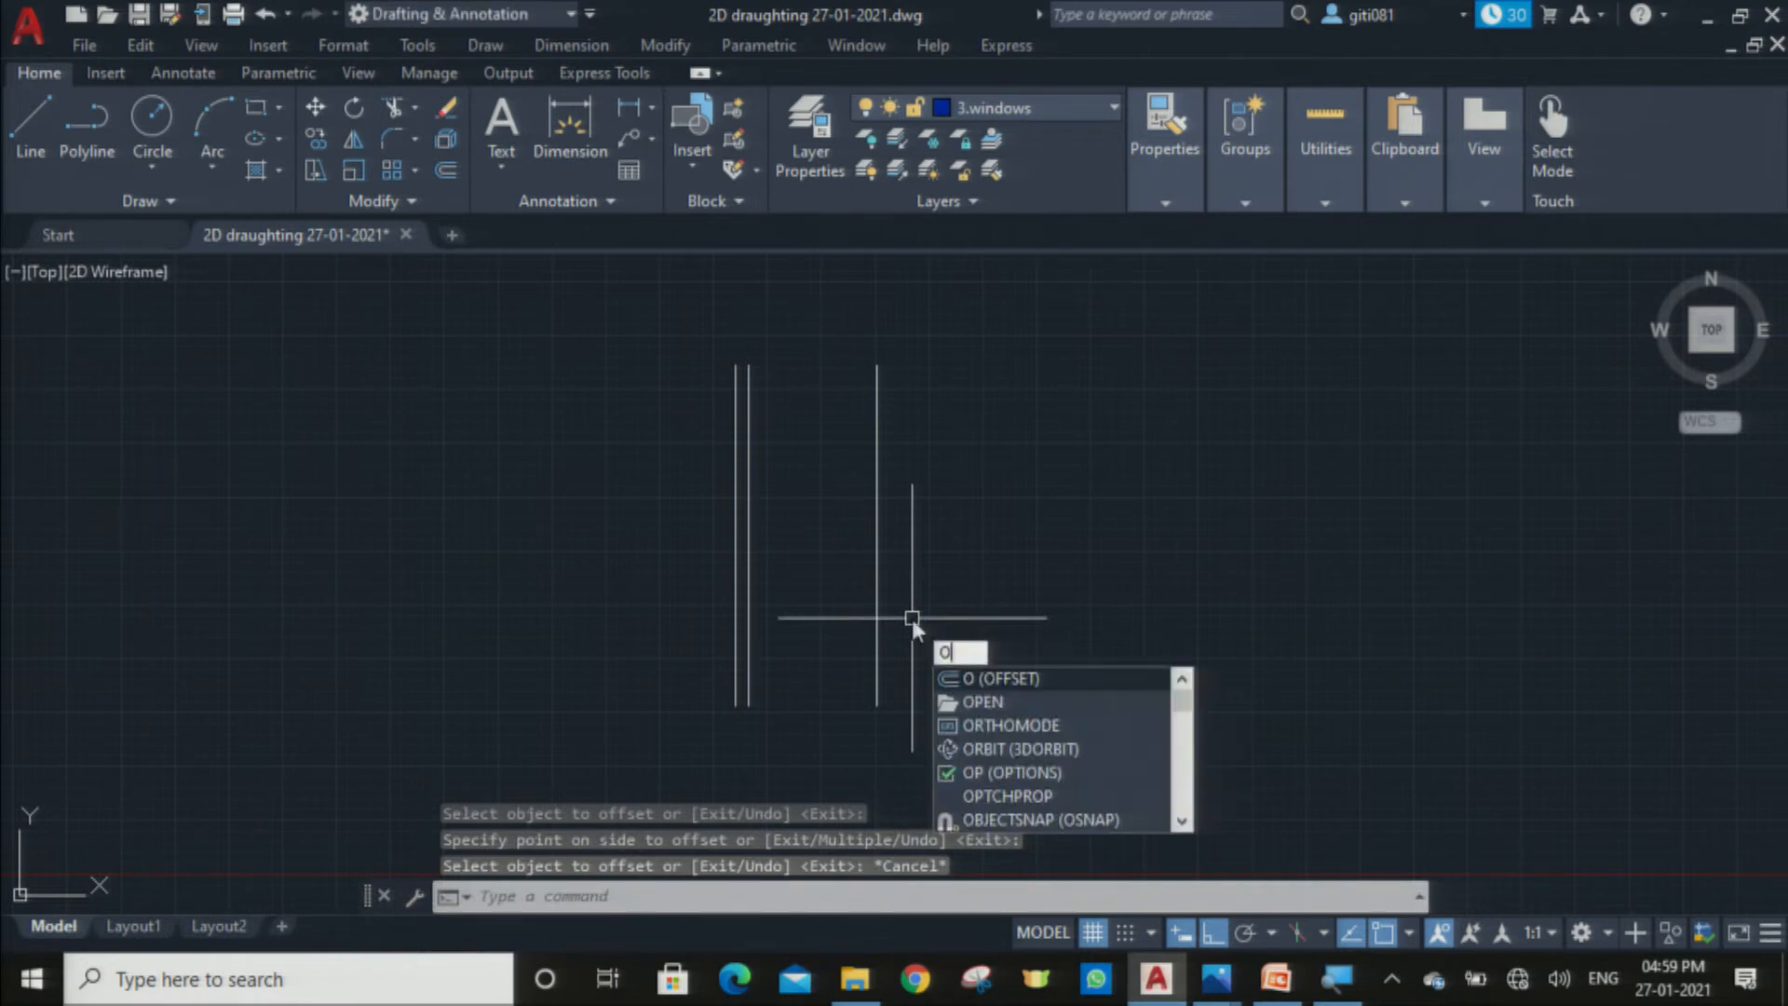
key("Return")
type("300")
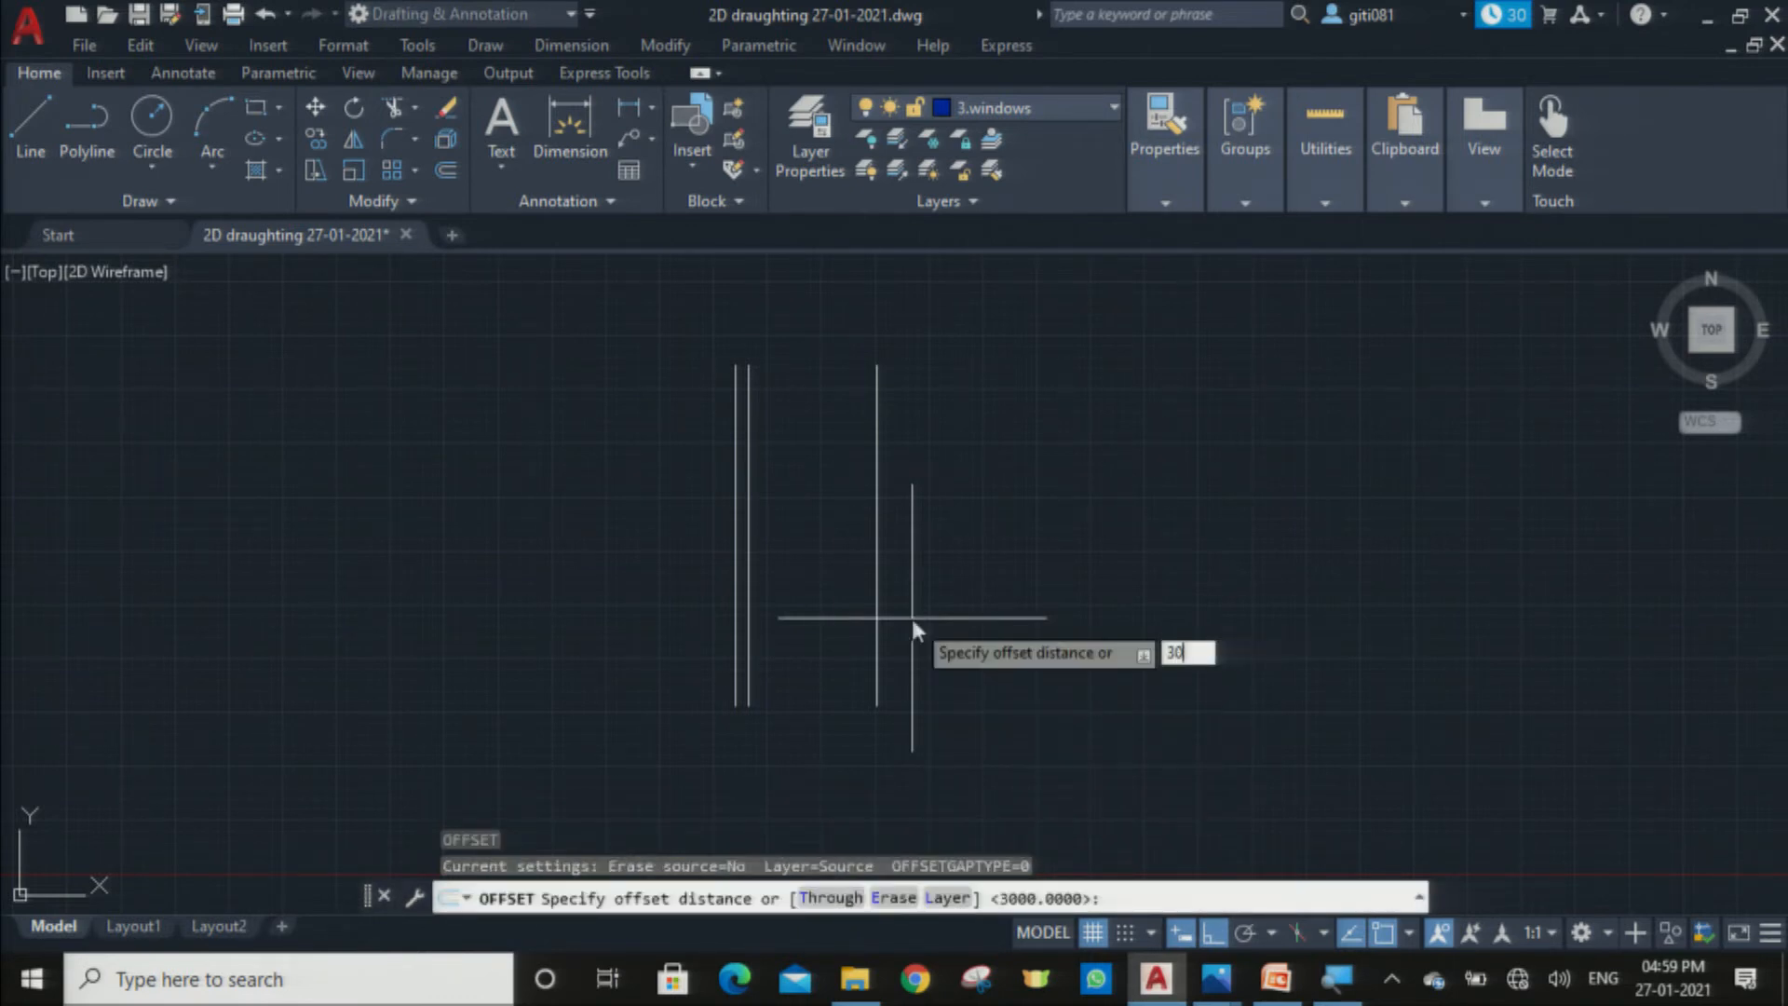
key("Return")
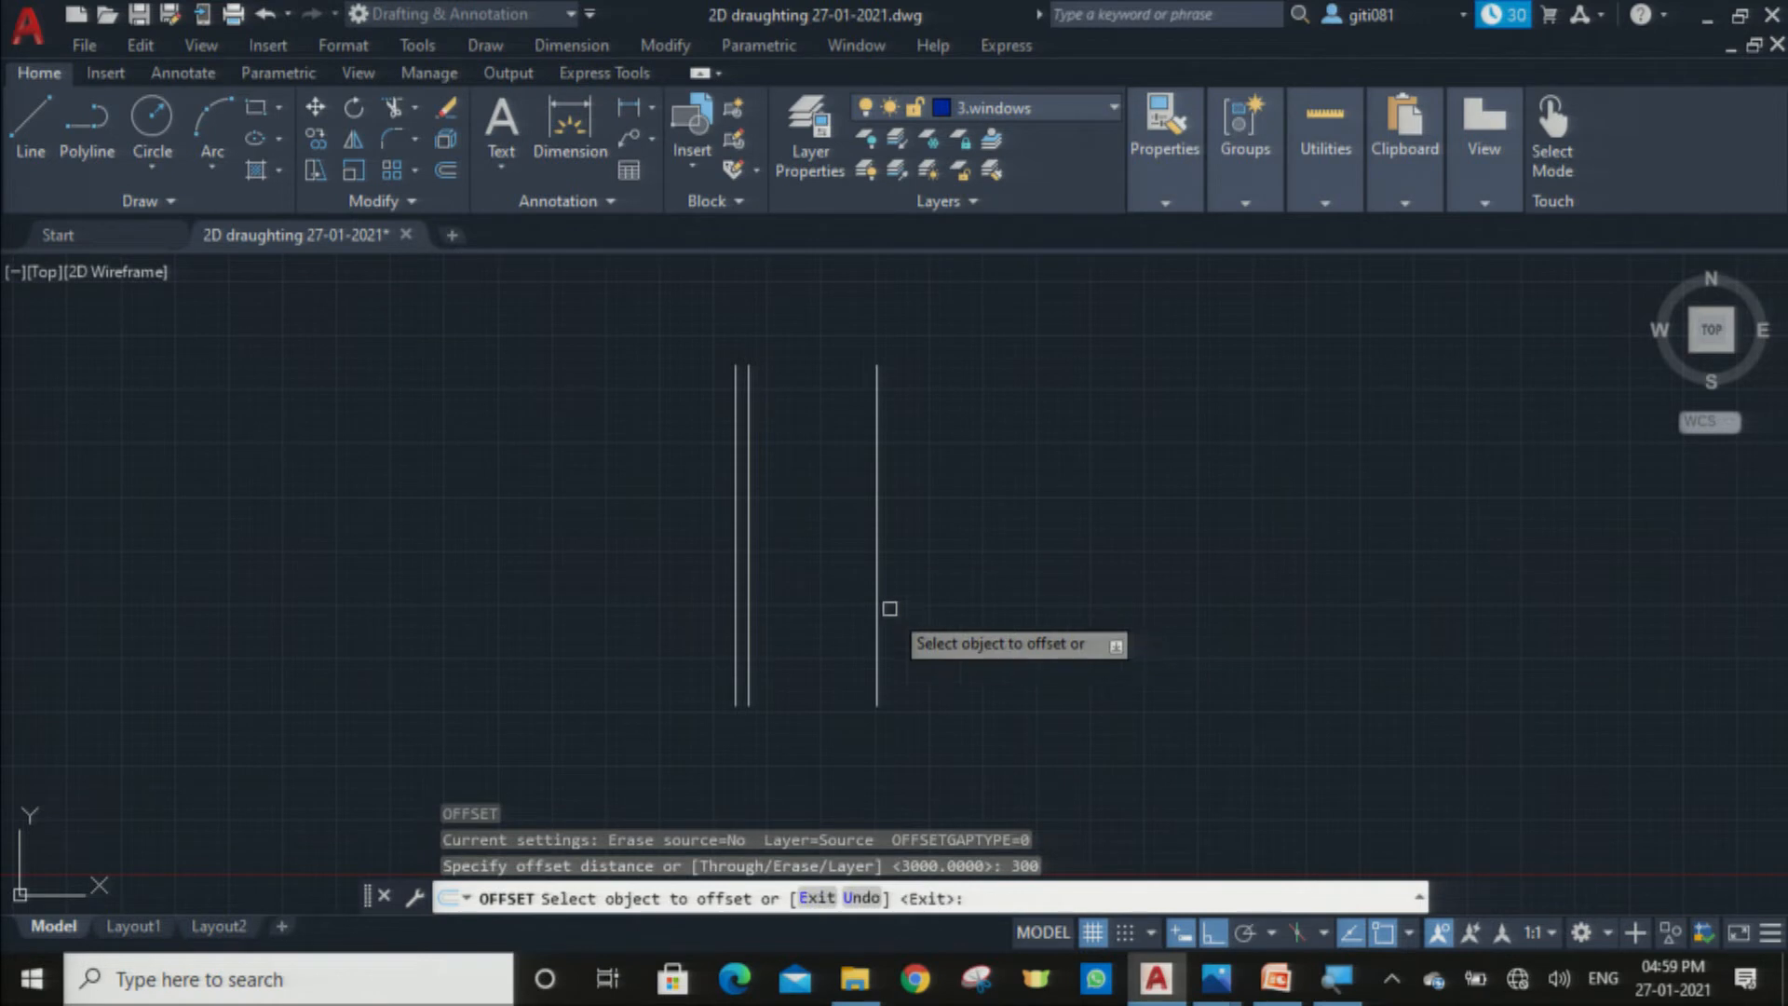
left_click(878, 611)
left_click(927, 604)
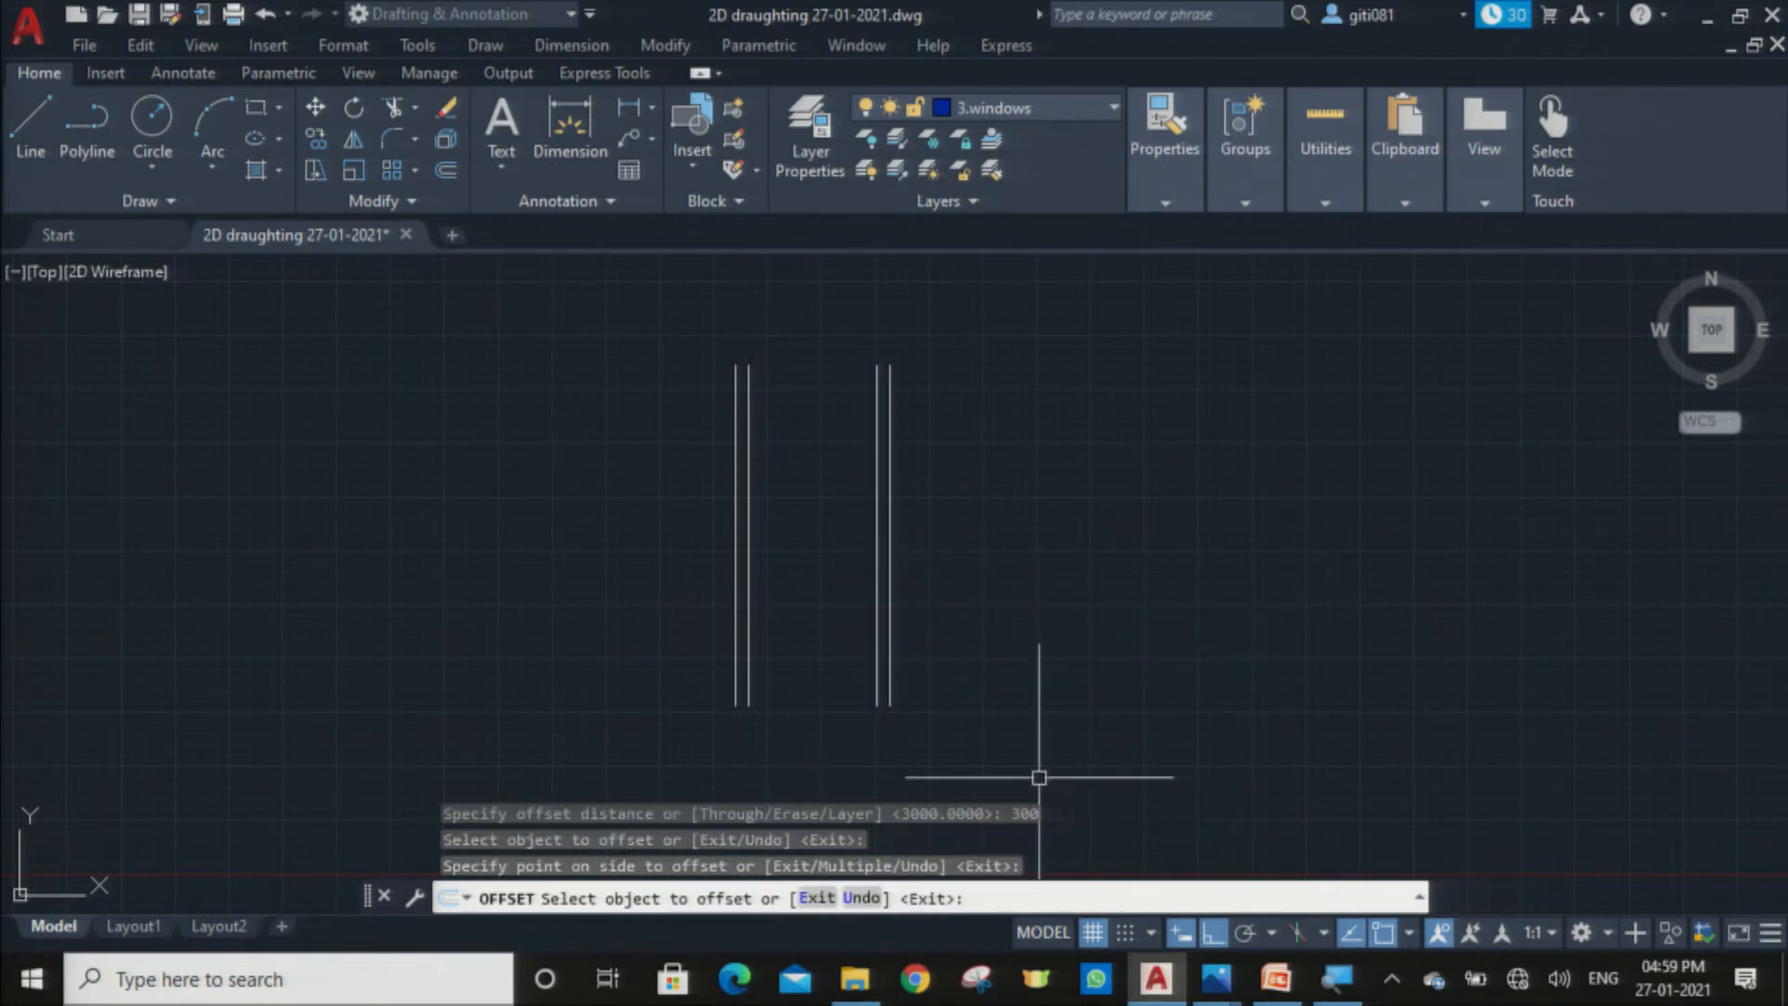
key("Escape")
Step: Draw a horizontal line joining the lower endpoints of the two outermost vertical wall lines
scroll(758, 738, "up", 5)
middle_click_drag(865, 673, 850, 631)
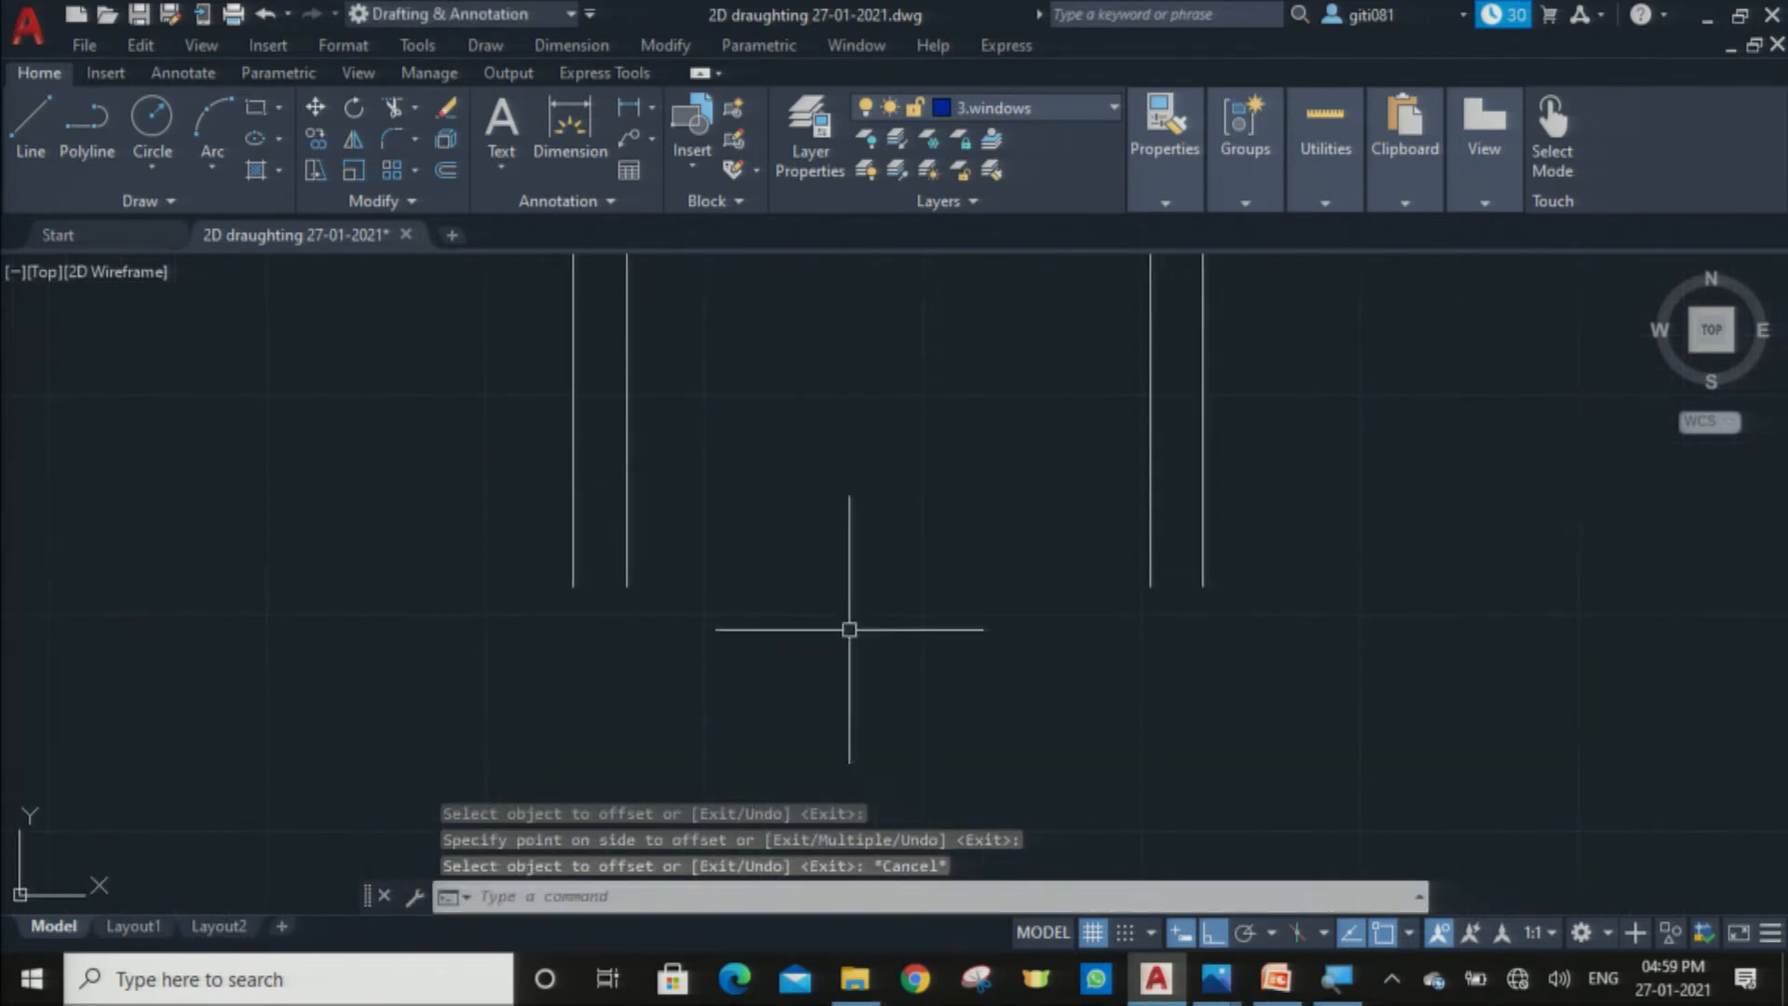
left_click(41, 108)
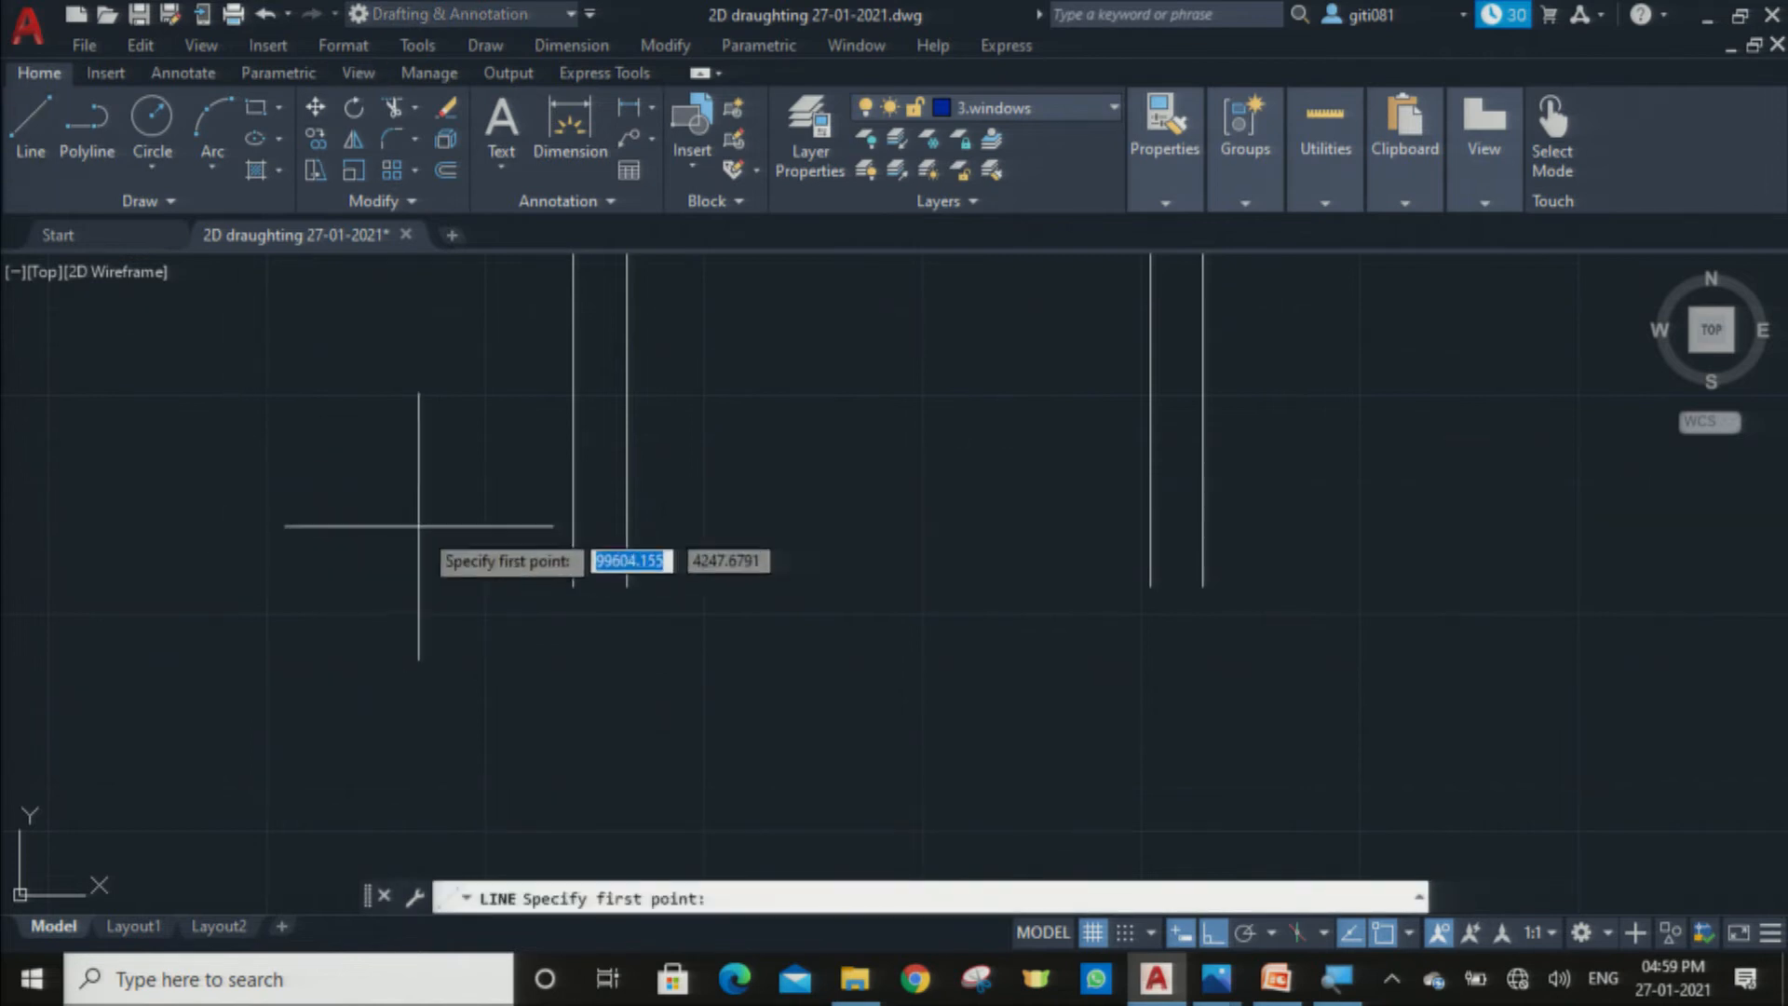
left_click(573, 587)
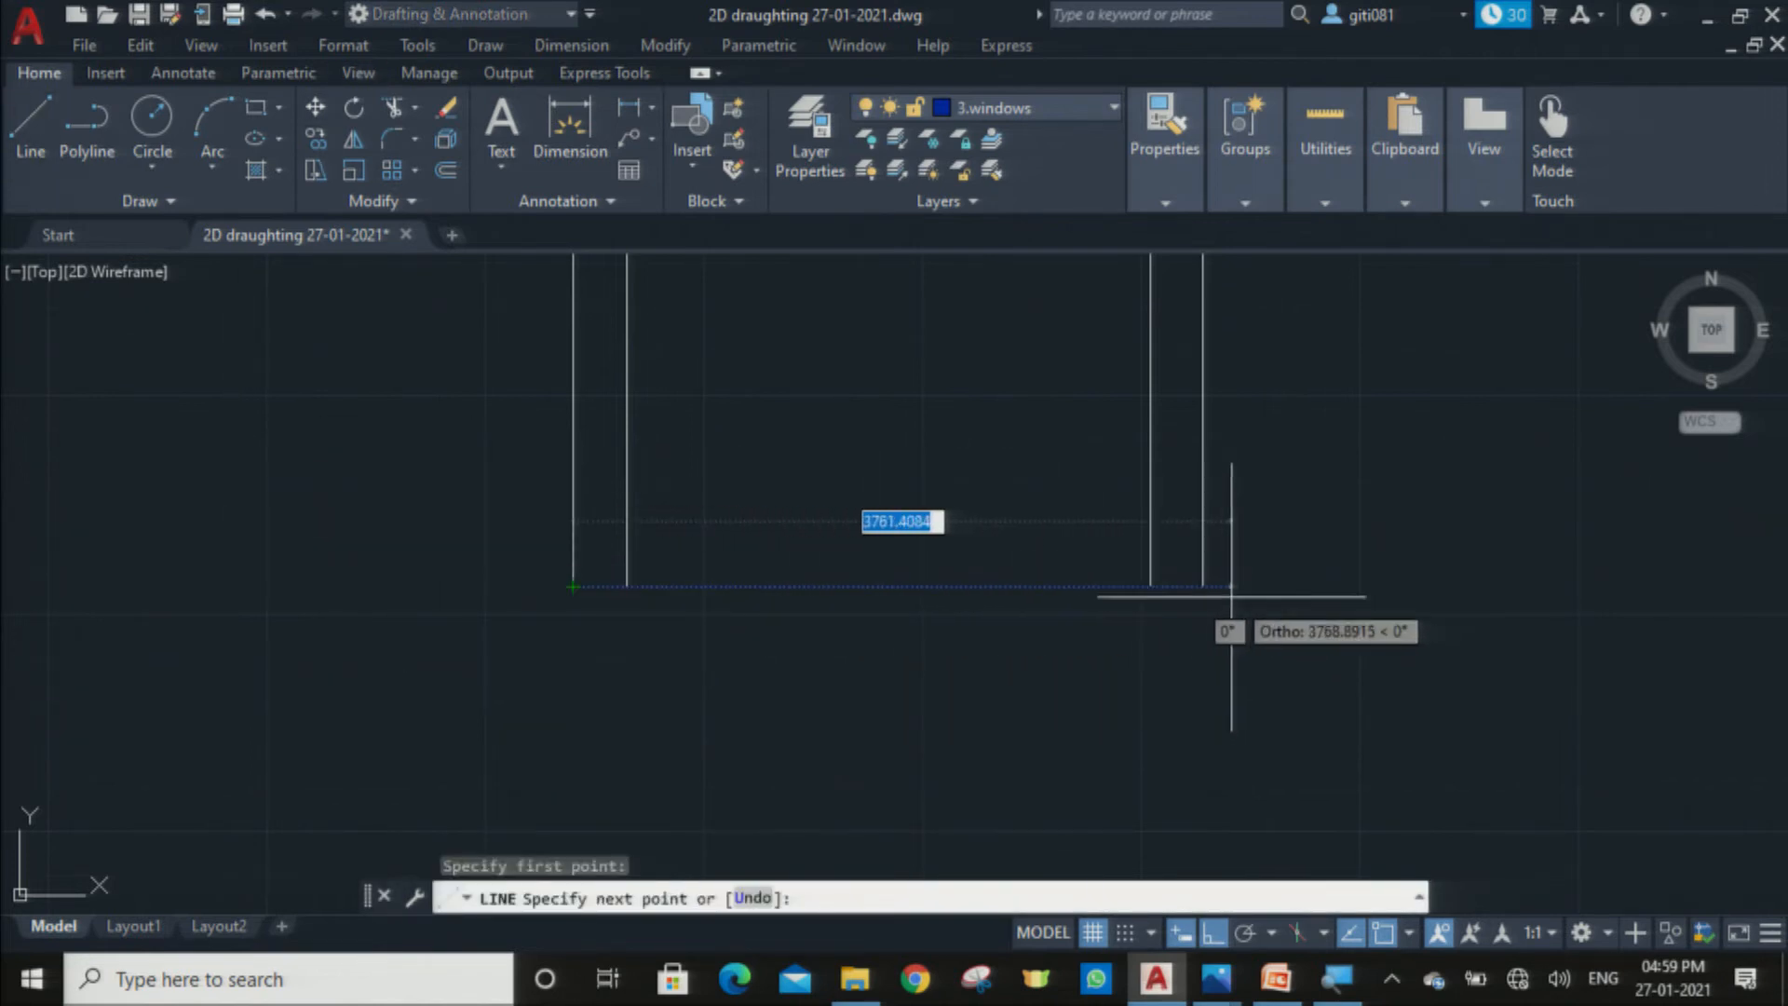
left_click(1202, 586)
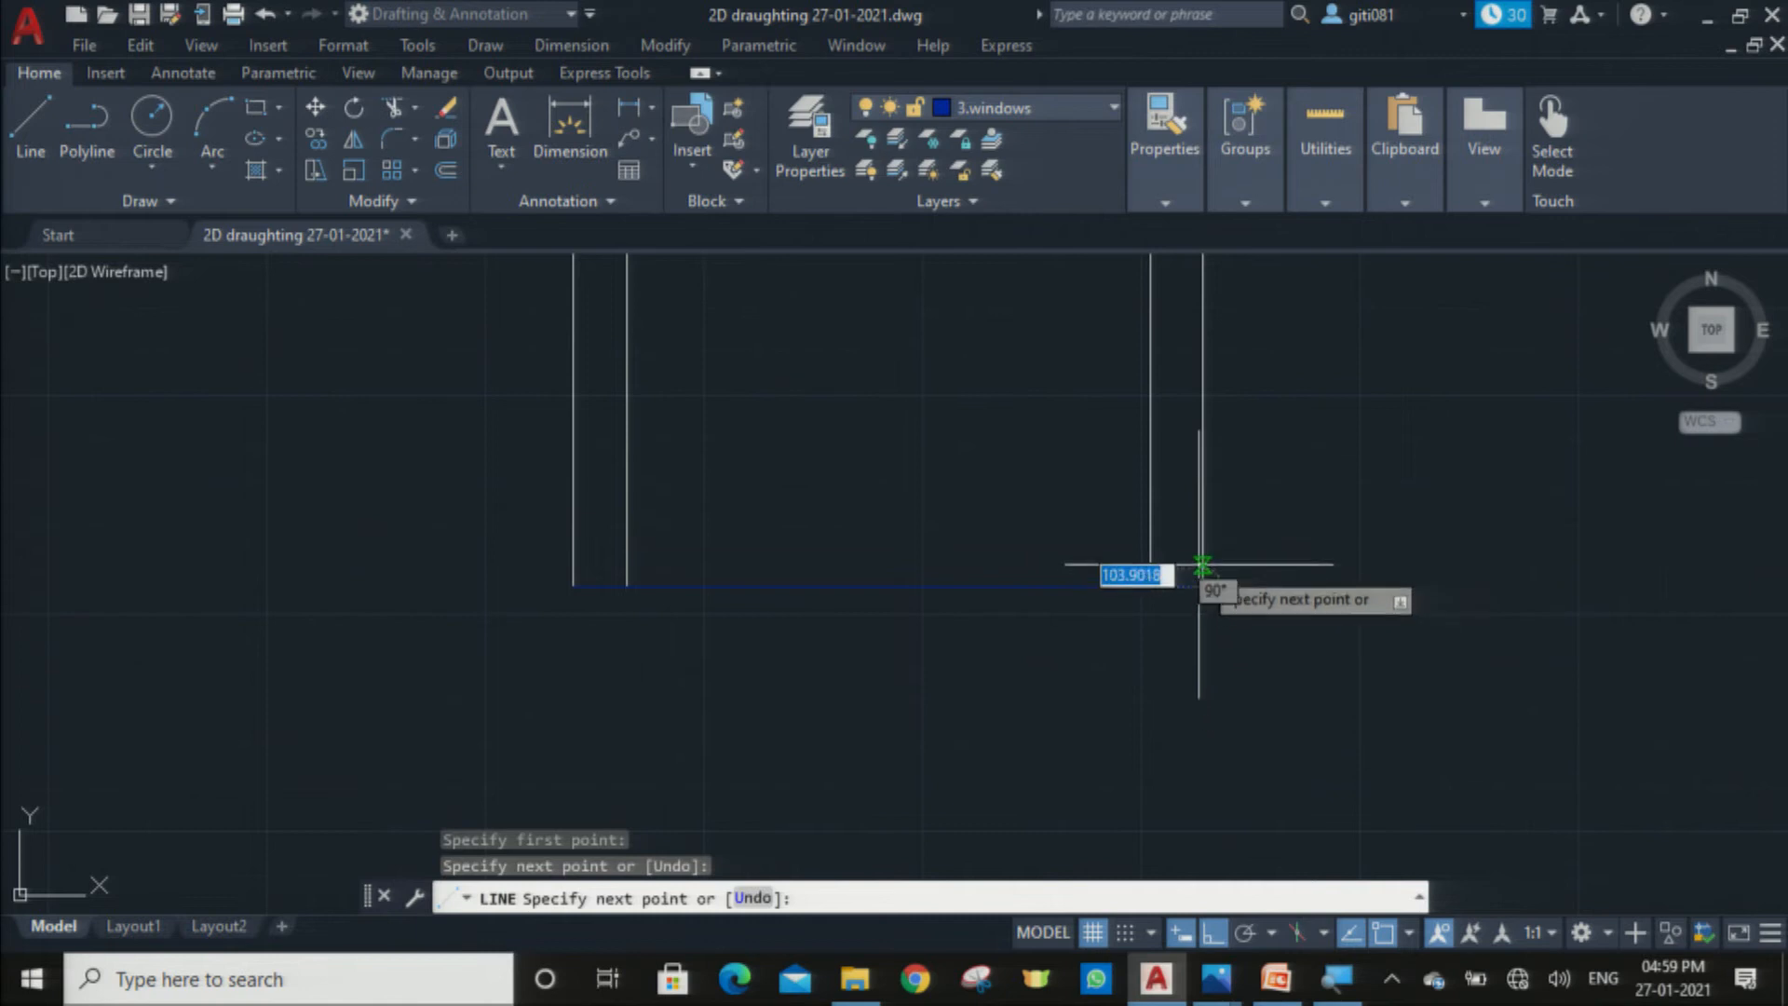
key("Escape")
Step: Move the horizontal line at the walls' lower ends to the 1. wall layer
left_click(1055, 488)
left_click(843, 594)
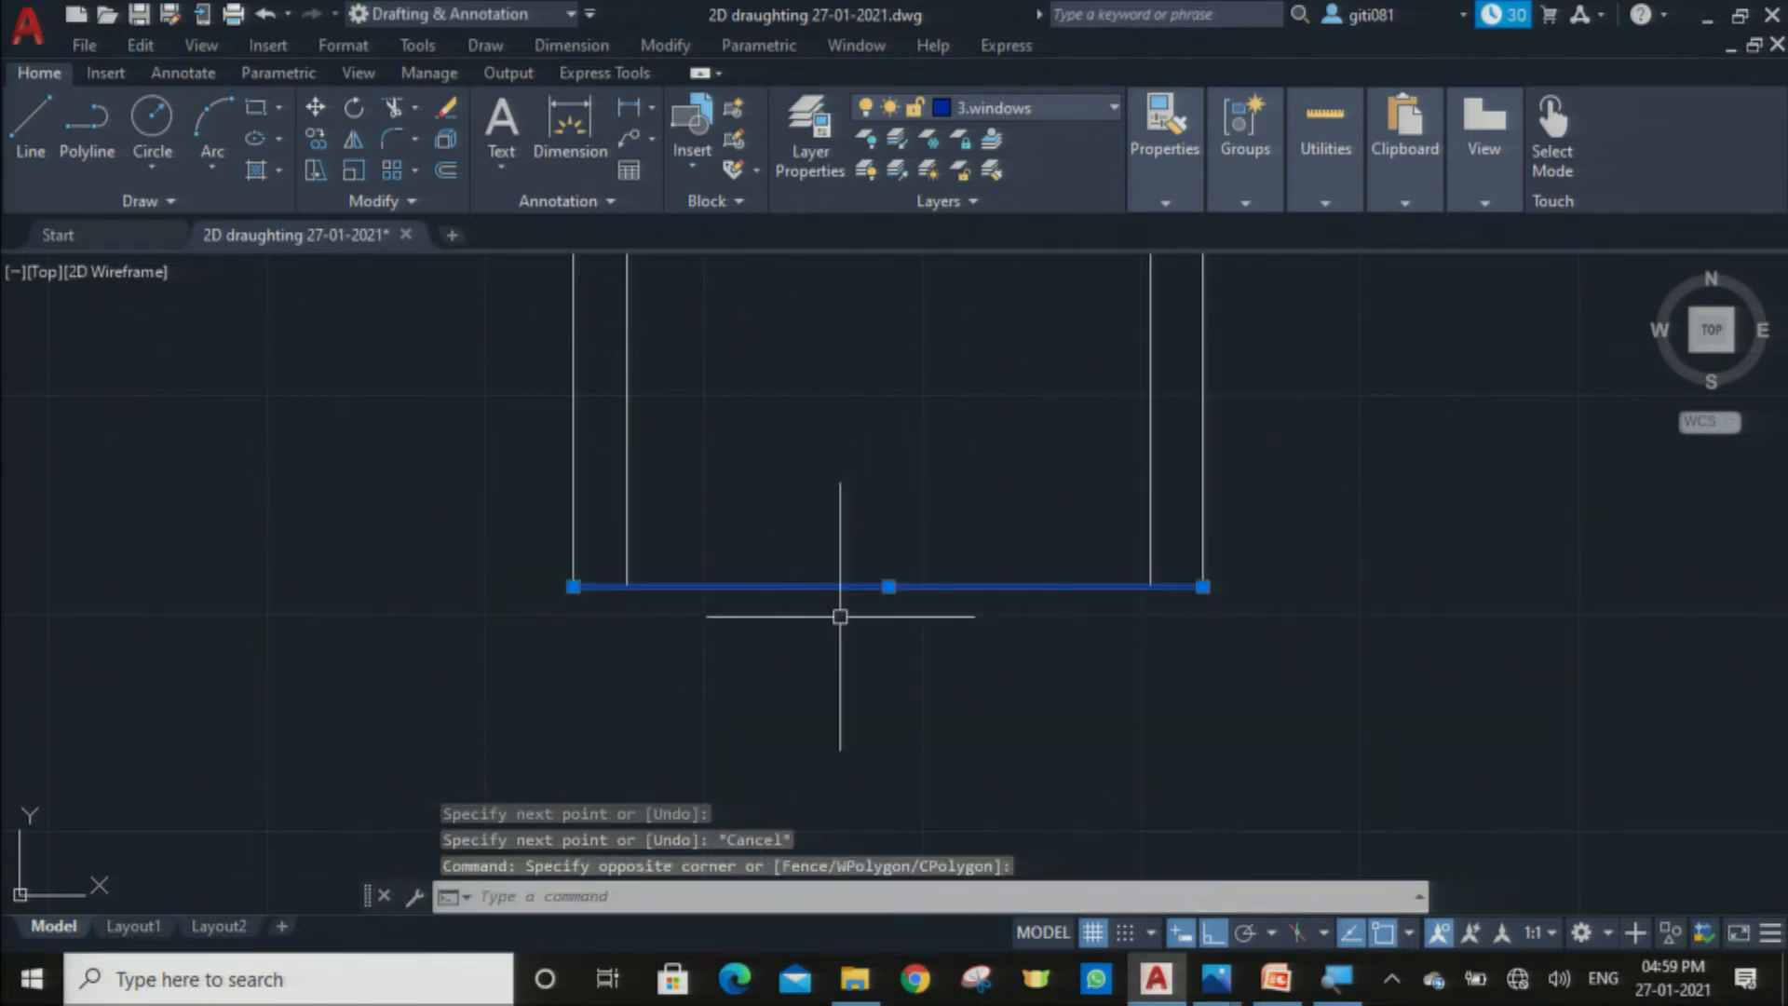
left_click(1081, 108)
left_click(1004, 172)
key("Escape")
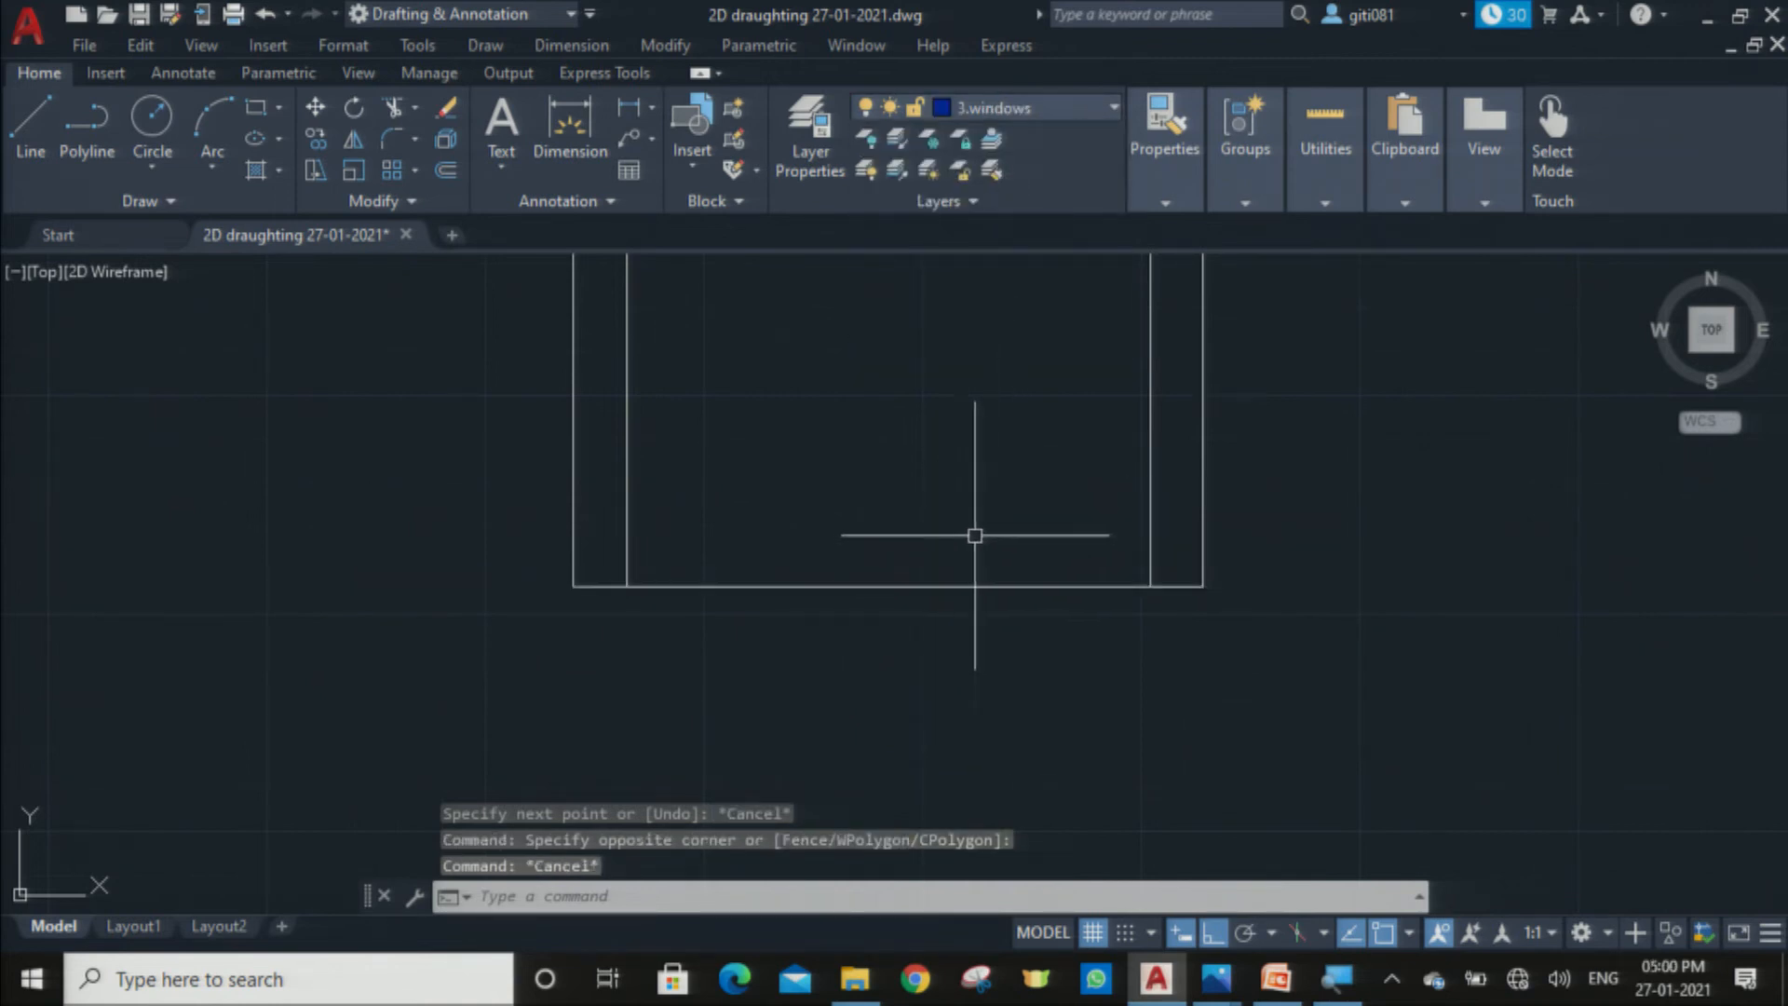
Step: Make 1. wall the current layer with nothing selected
left_click(1091, 107)
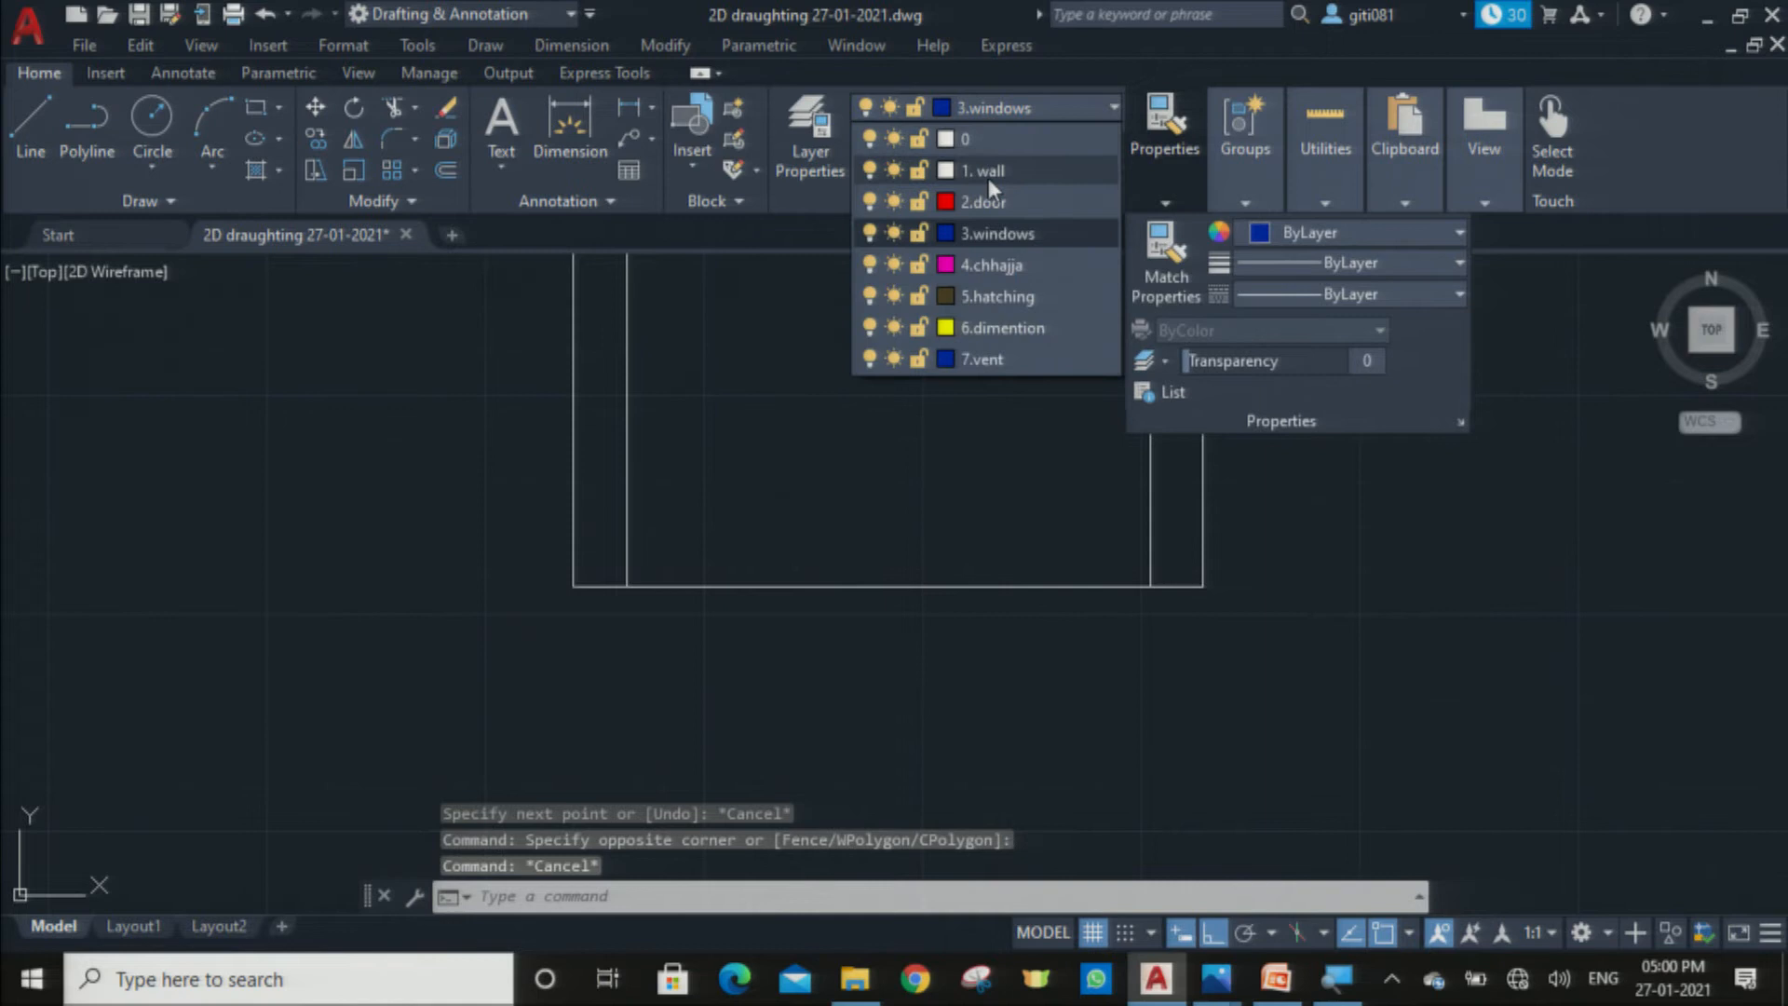
left_click(987, 173)
left_click(896, 673)
key("Escape")
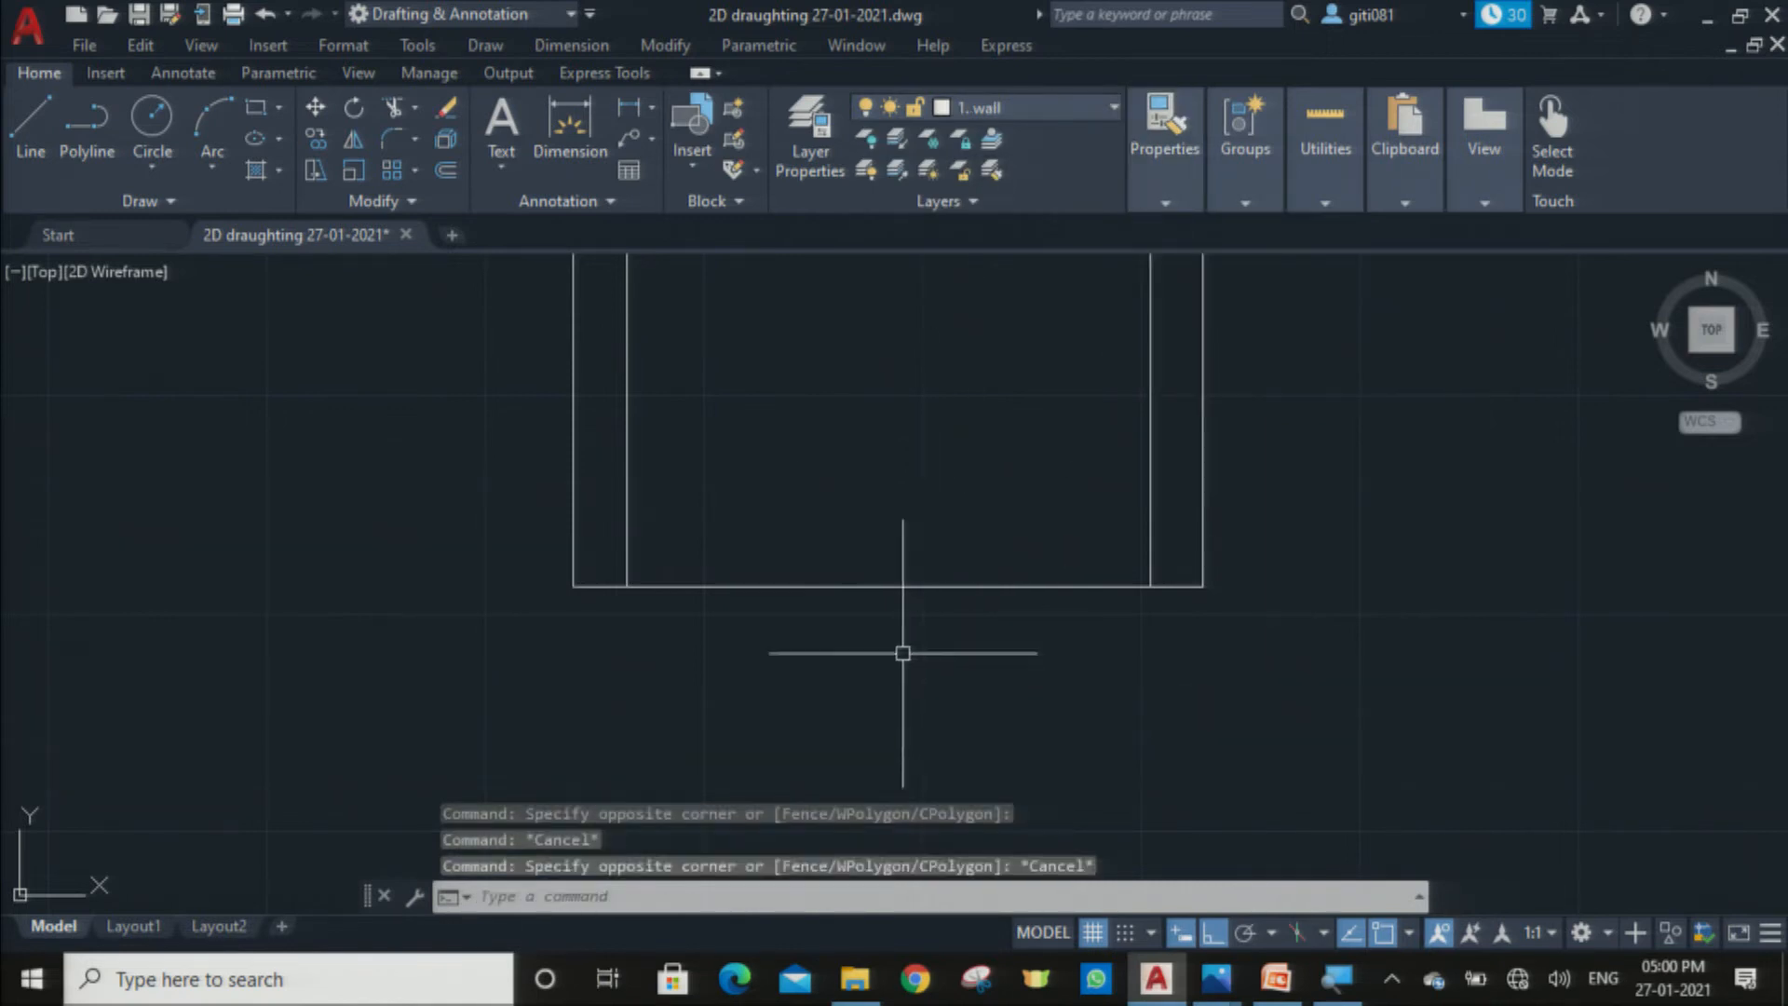
Step: Offset the lower horizontal wall line 300 upward into the room to form the wall's thickness
type("o")
key("Return")
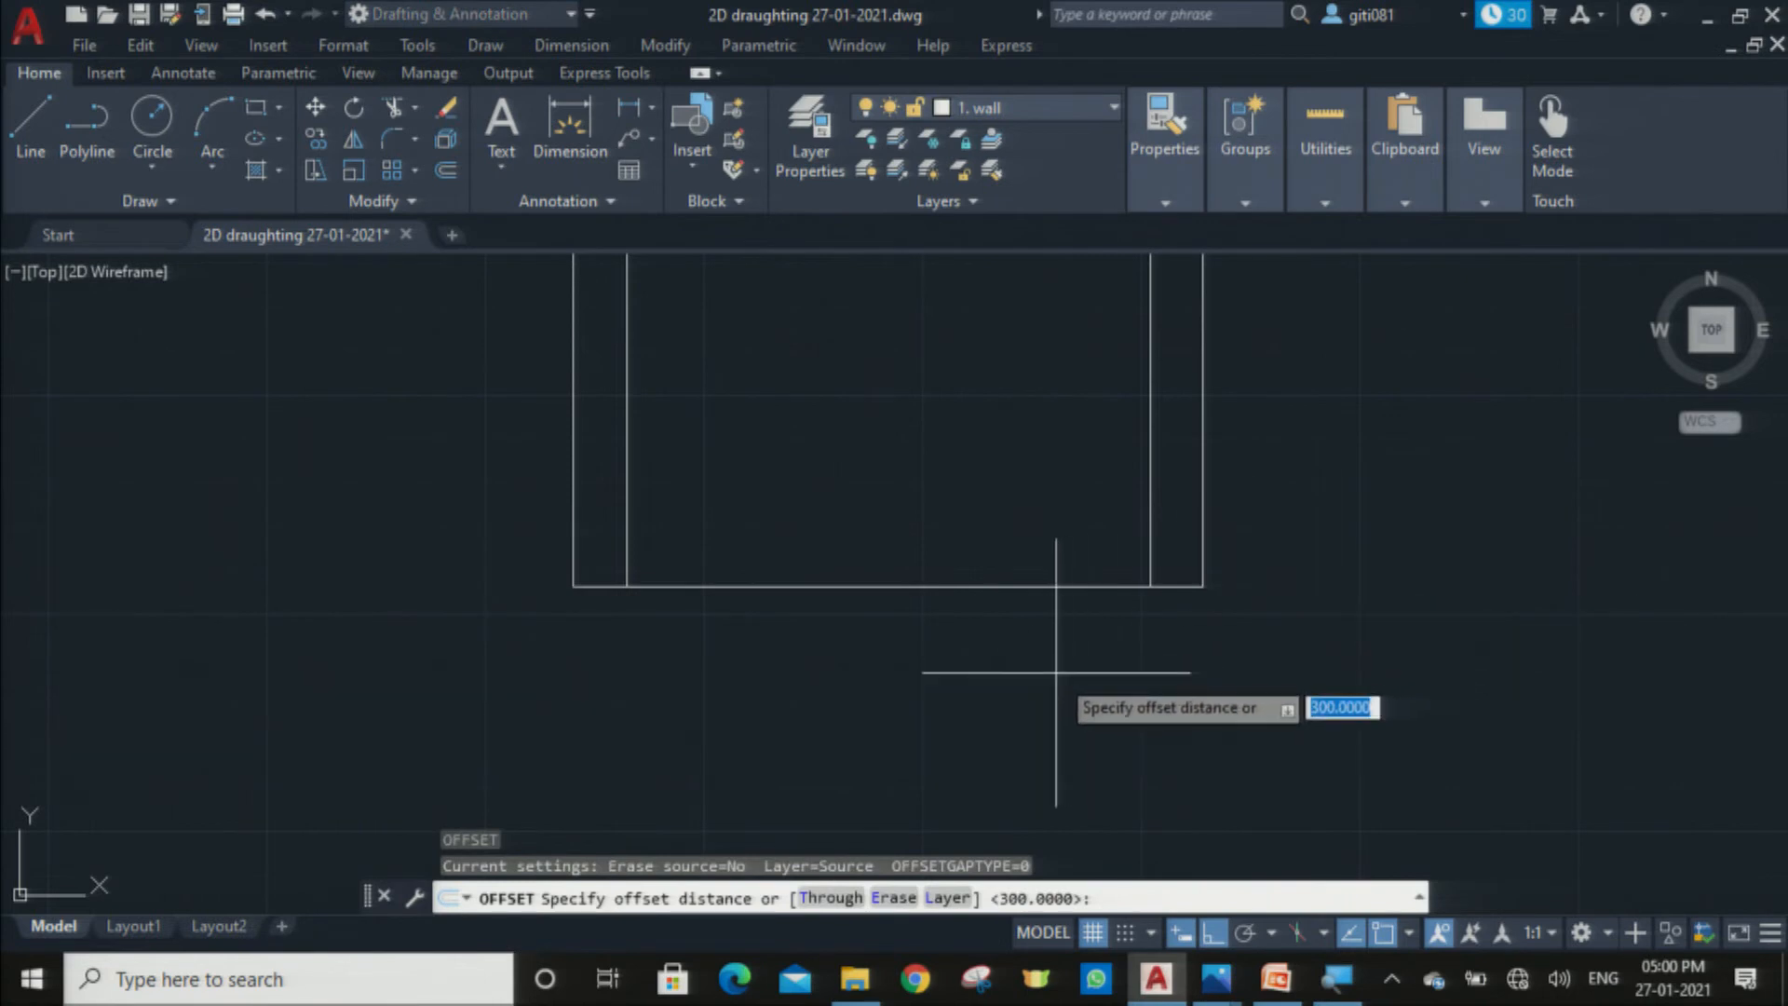
type("300")
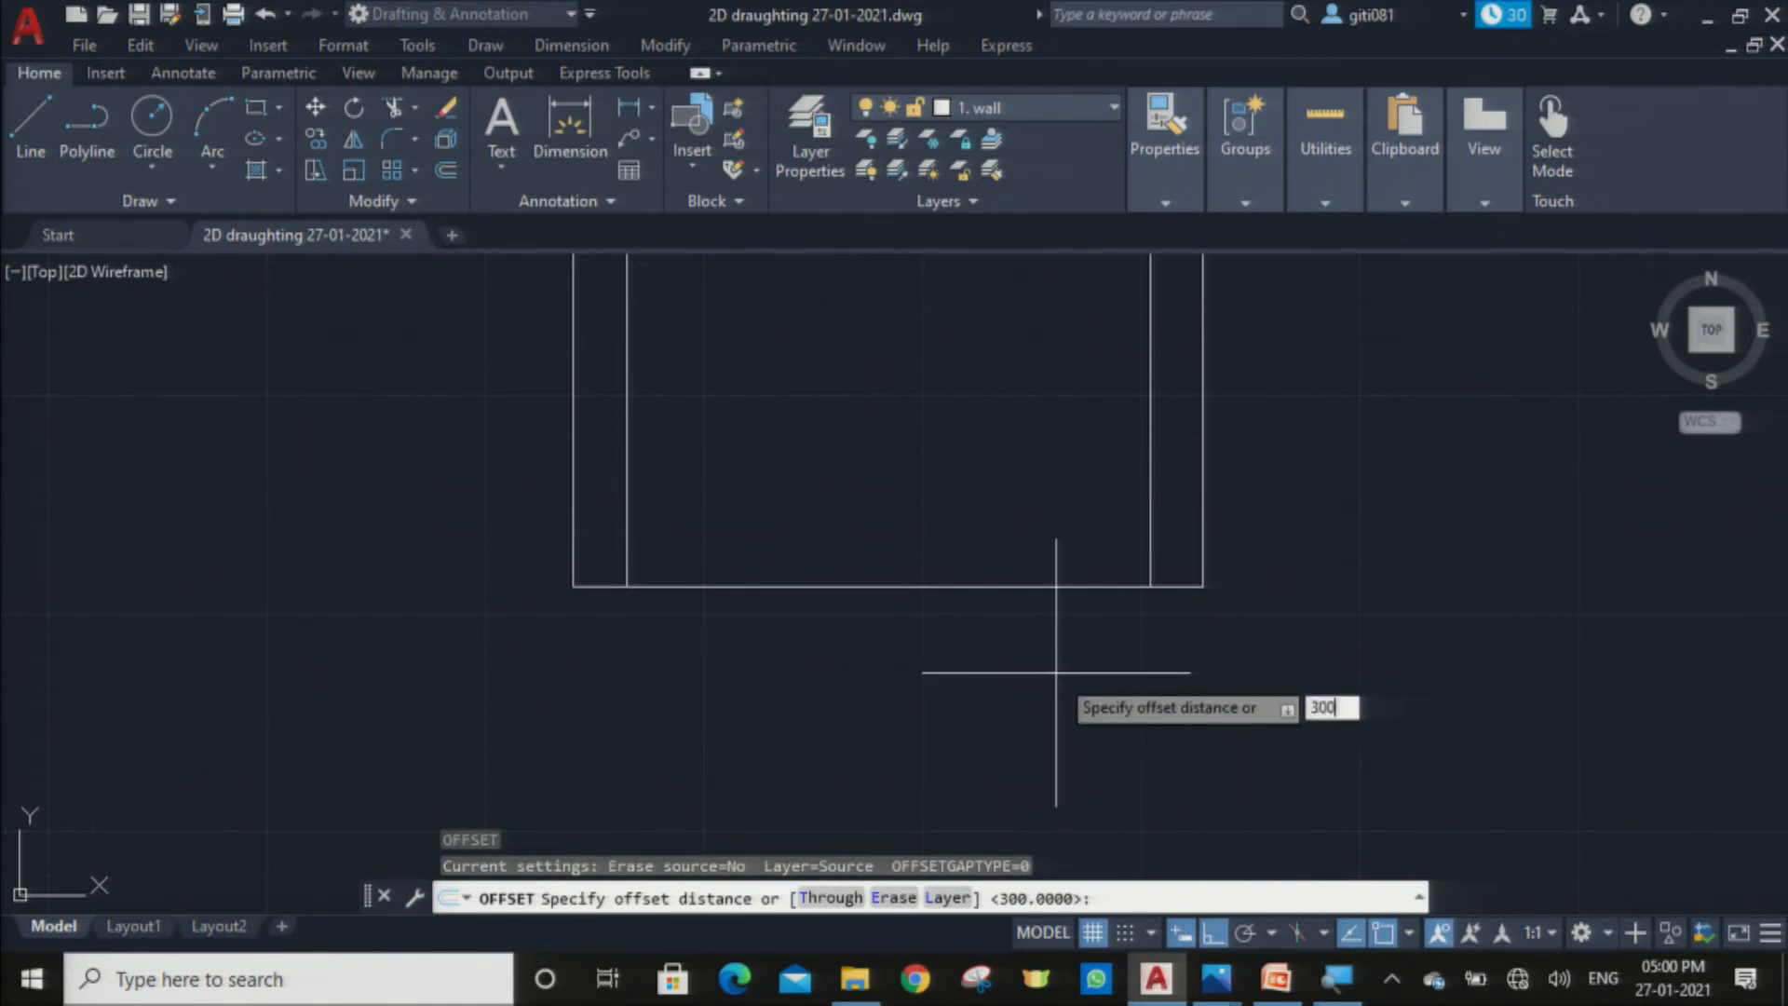
key("Return")
left_click(951, 586)
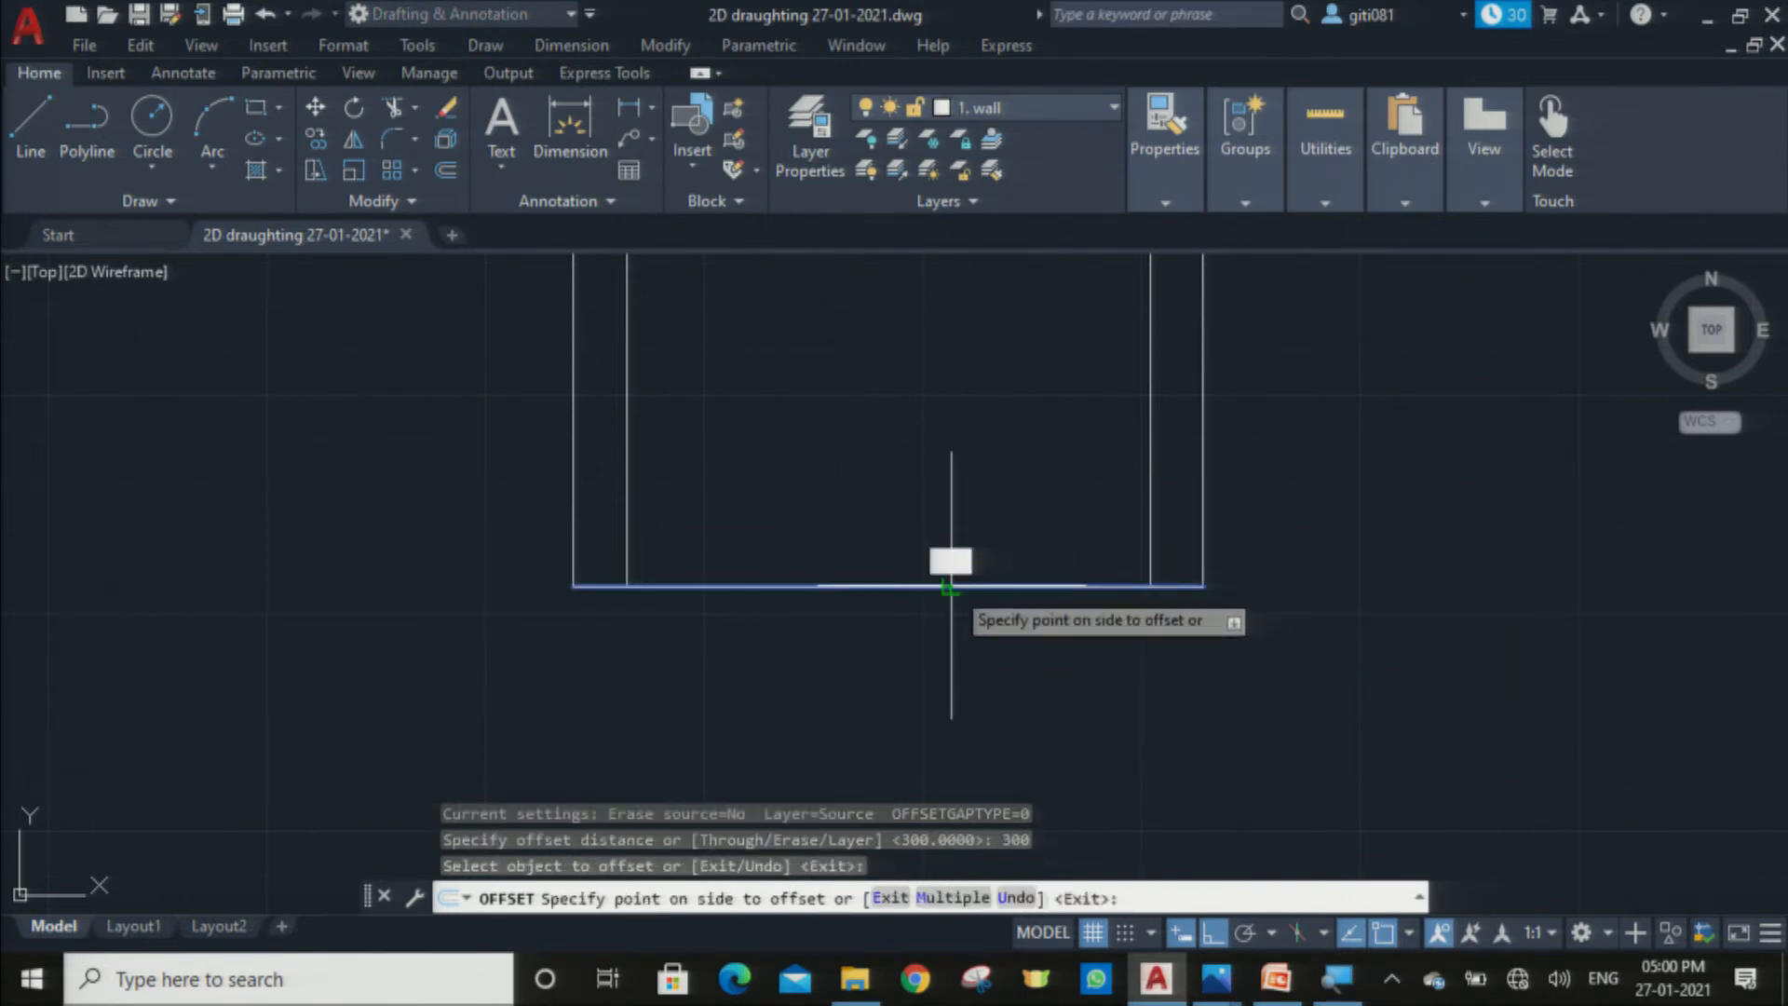
left_click(965, 540)
scroll(965, 532, "down", 6)
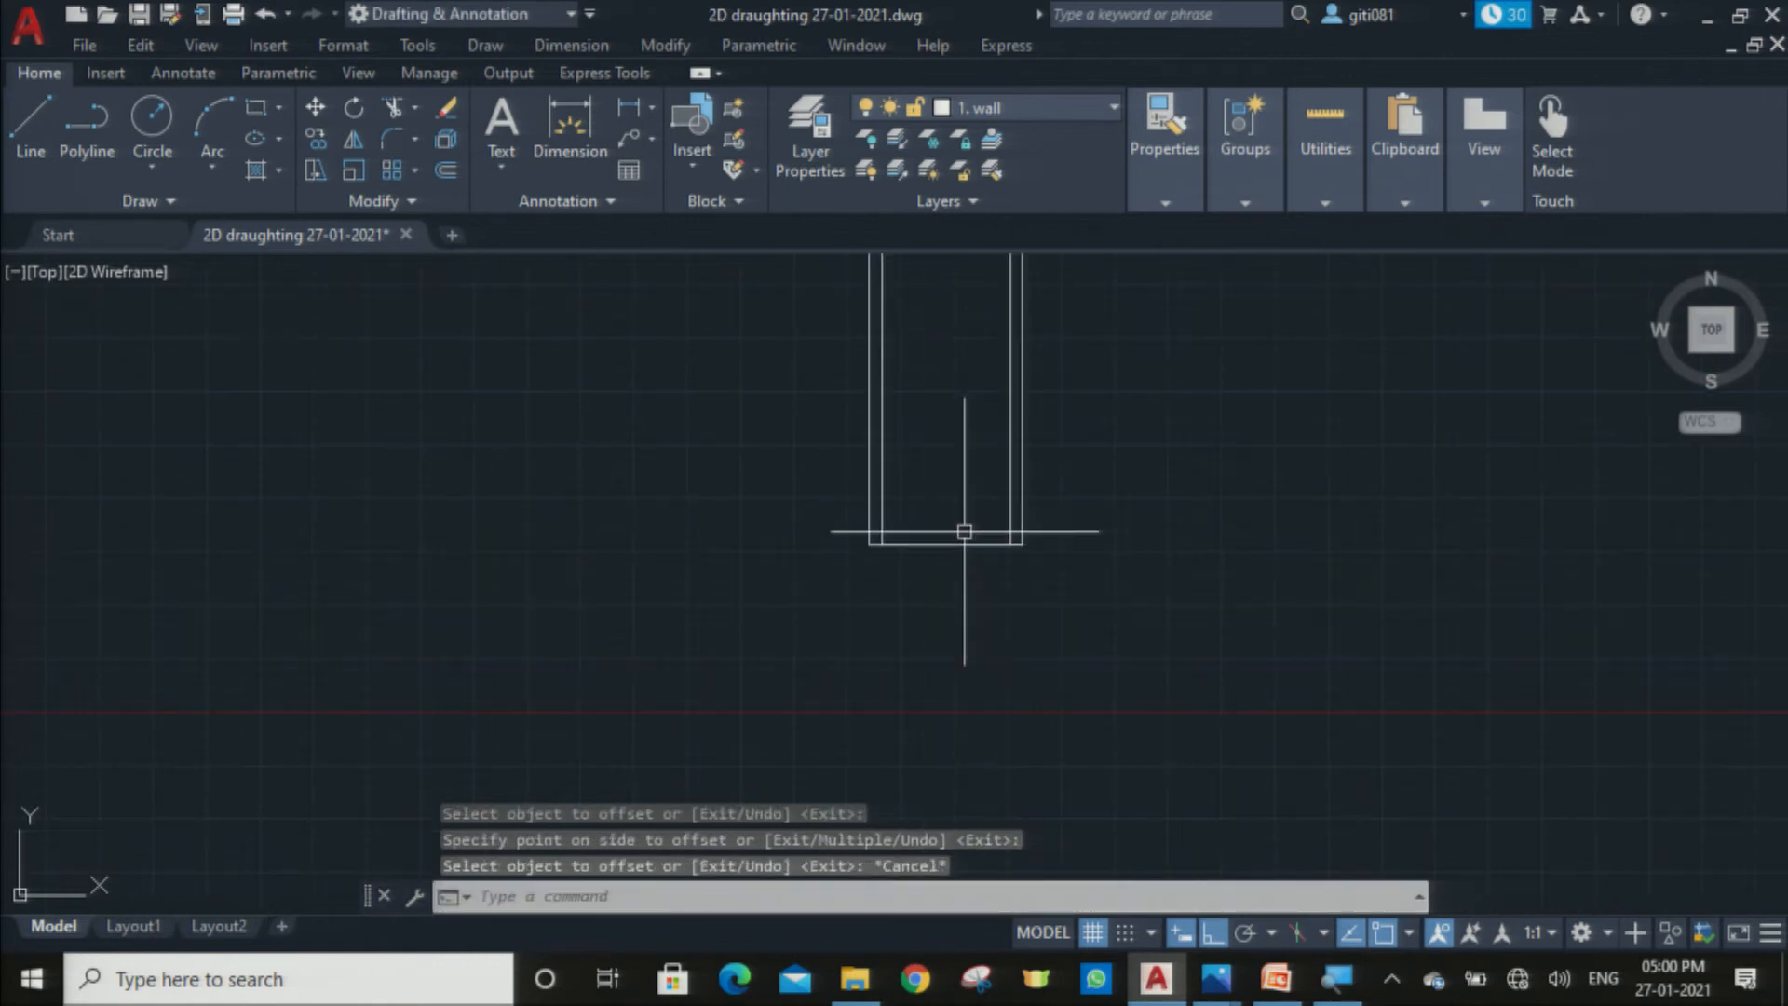
Step: Draw a horizontal line joining the upper endpoints of the two outermost vertical wall lines
middle_click_drag(954, 406, 962, 698)
scroll(945, 565, "up", 4)
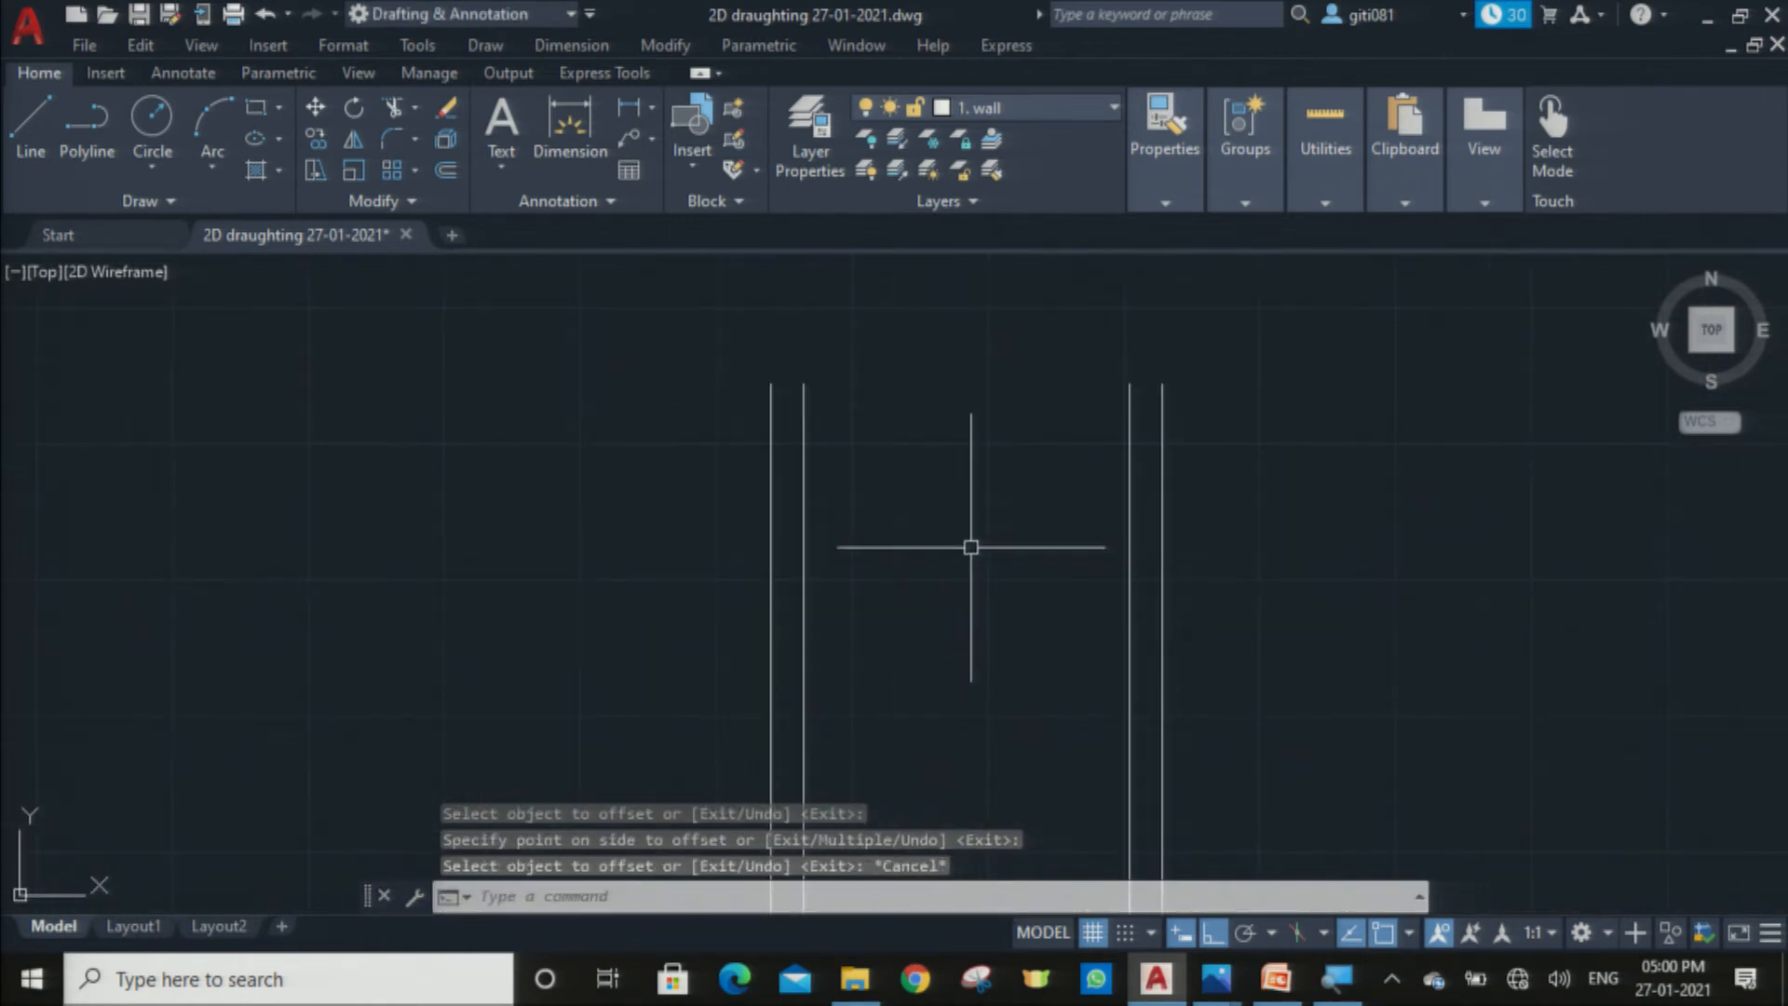
left_click(37, 121)
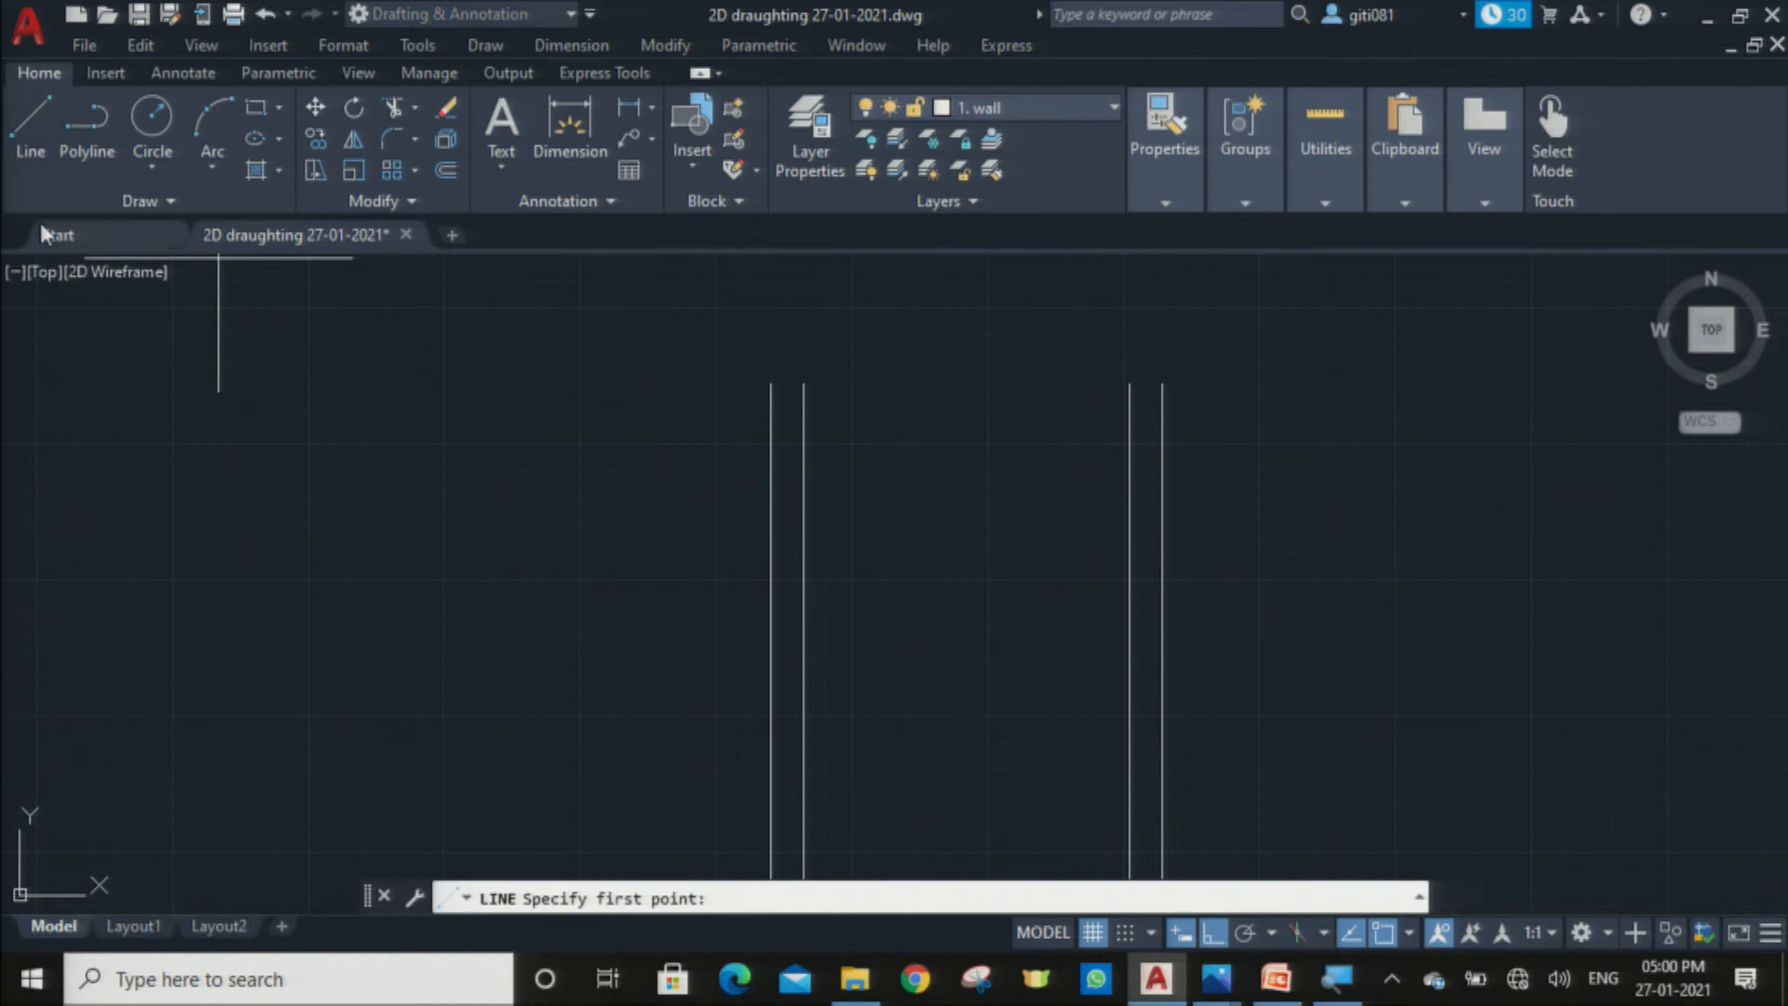
left_click(44, 158)
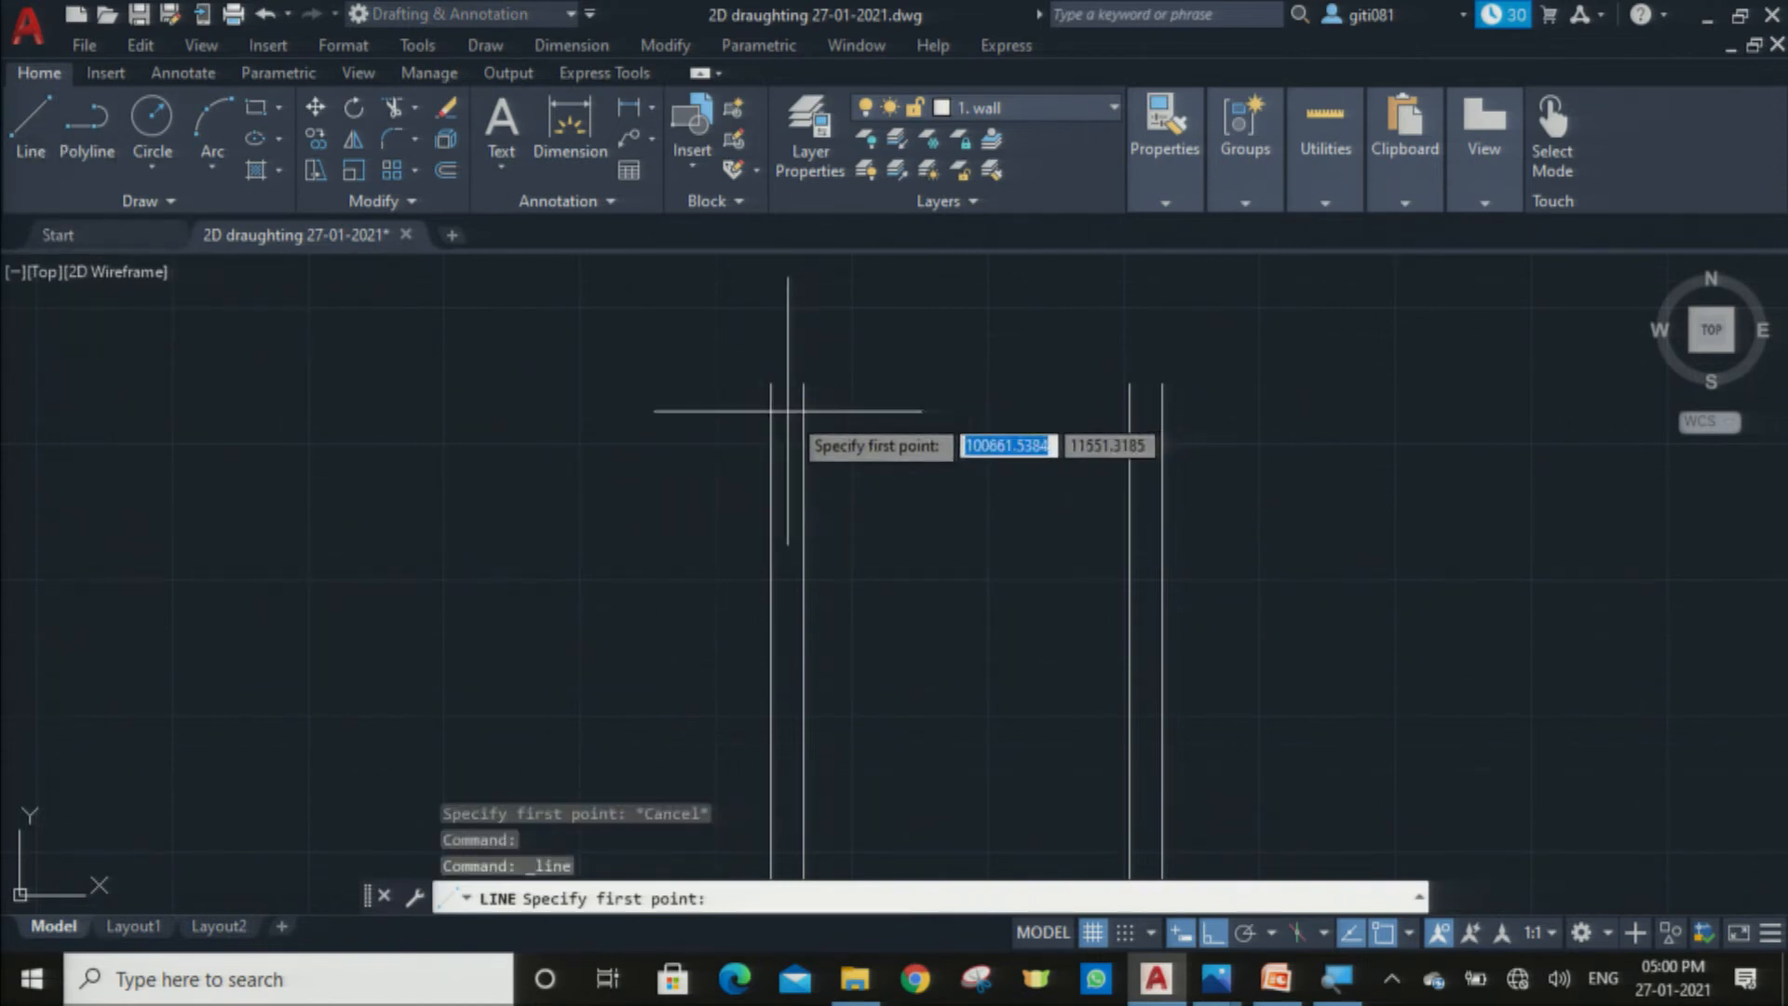
key("Escape")
type("L")
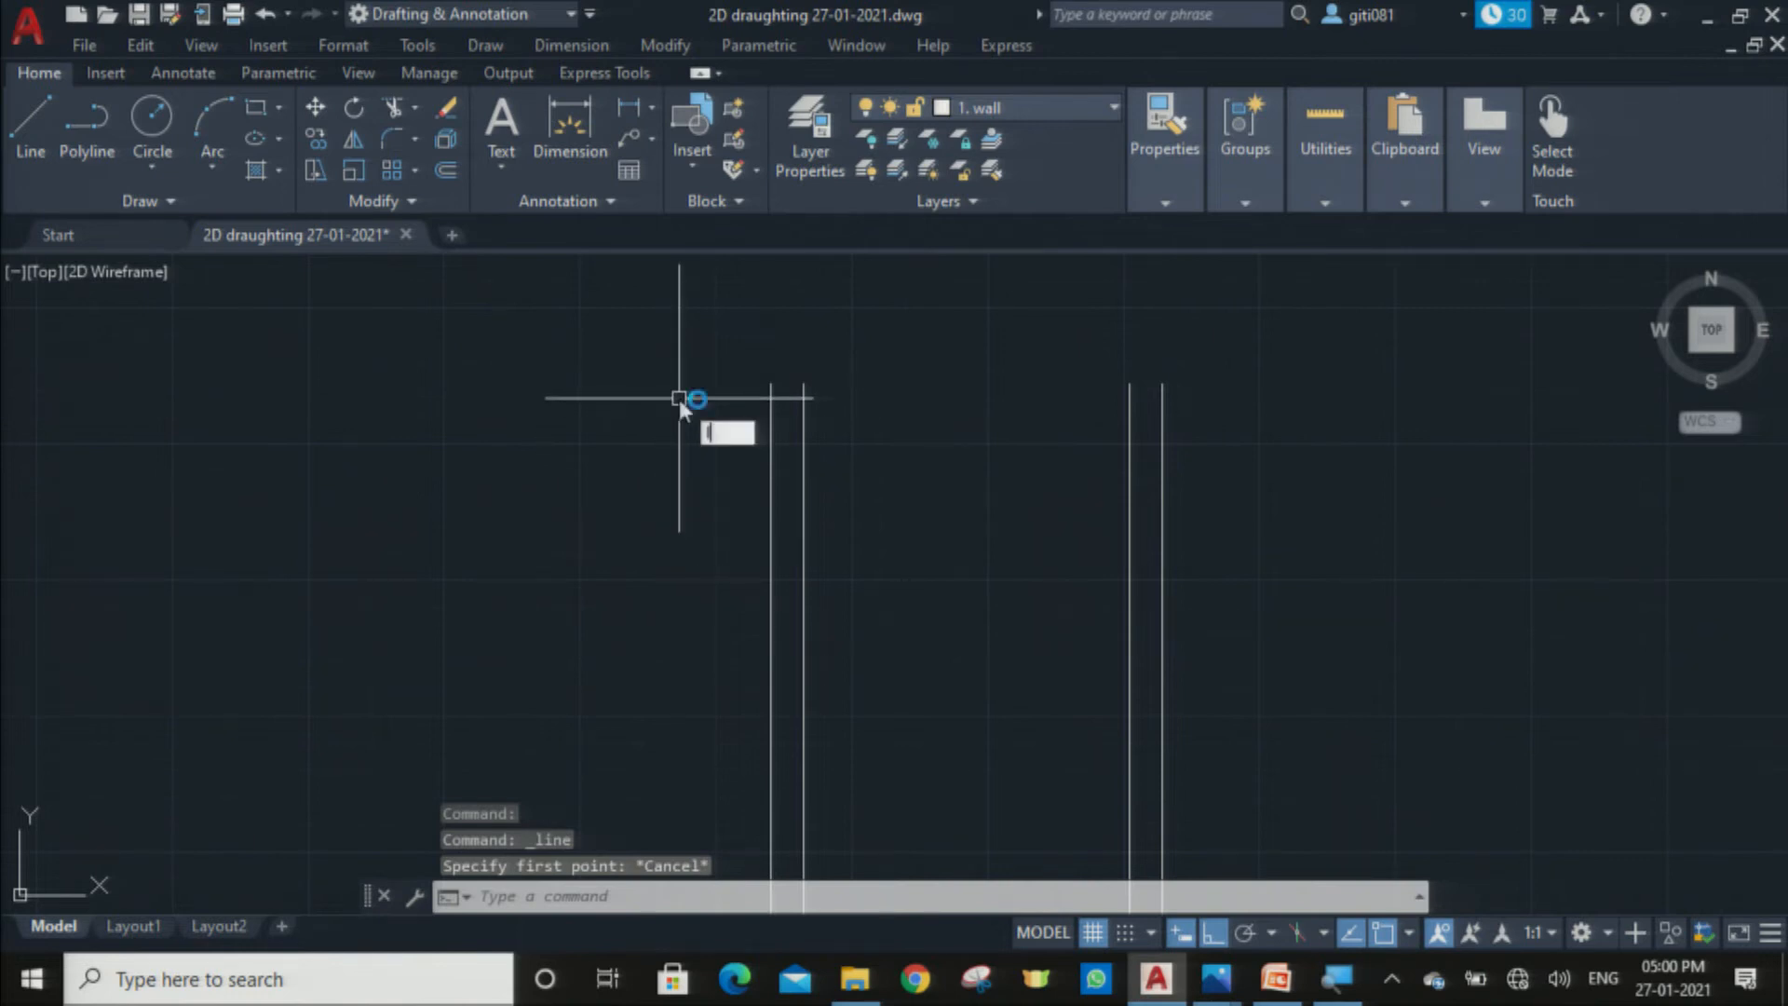
key("Return")
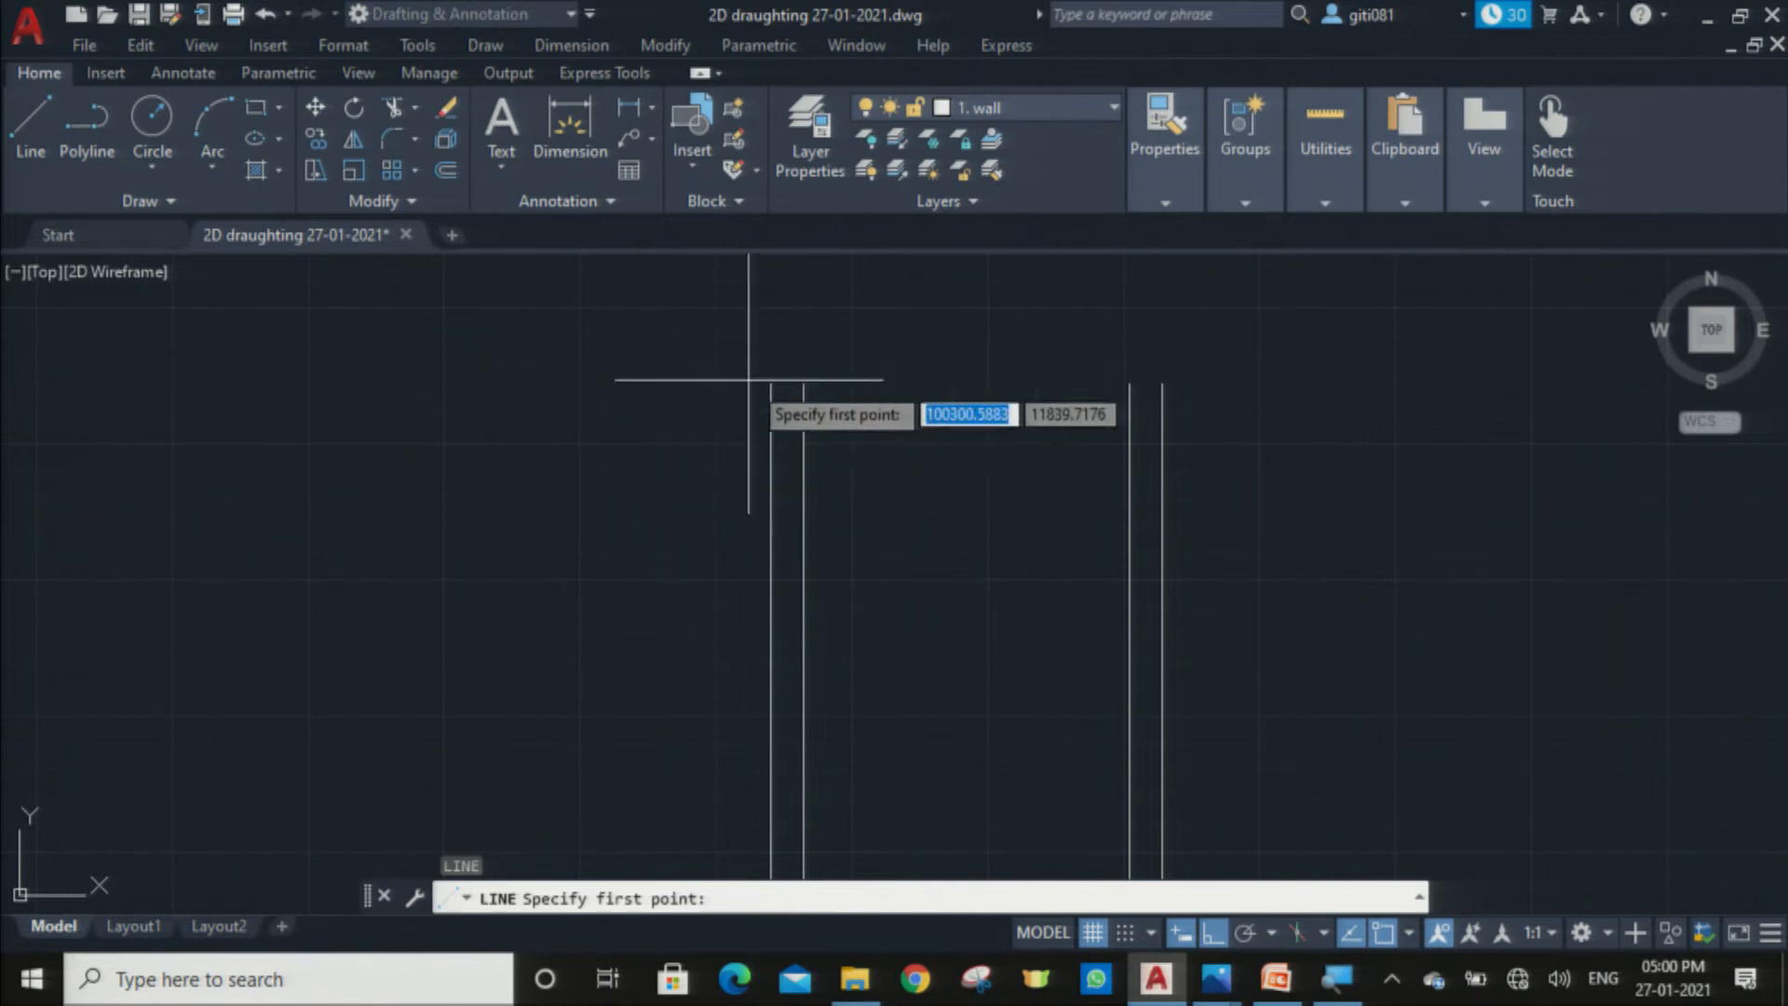
left_click(771, 384)
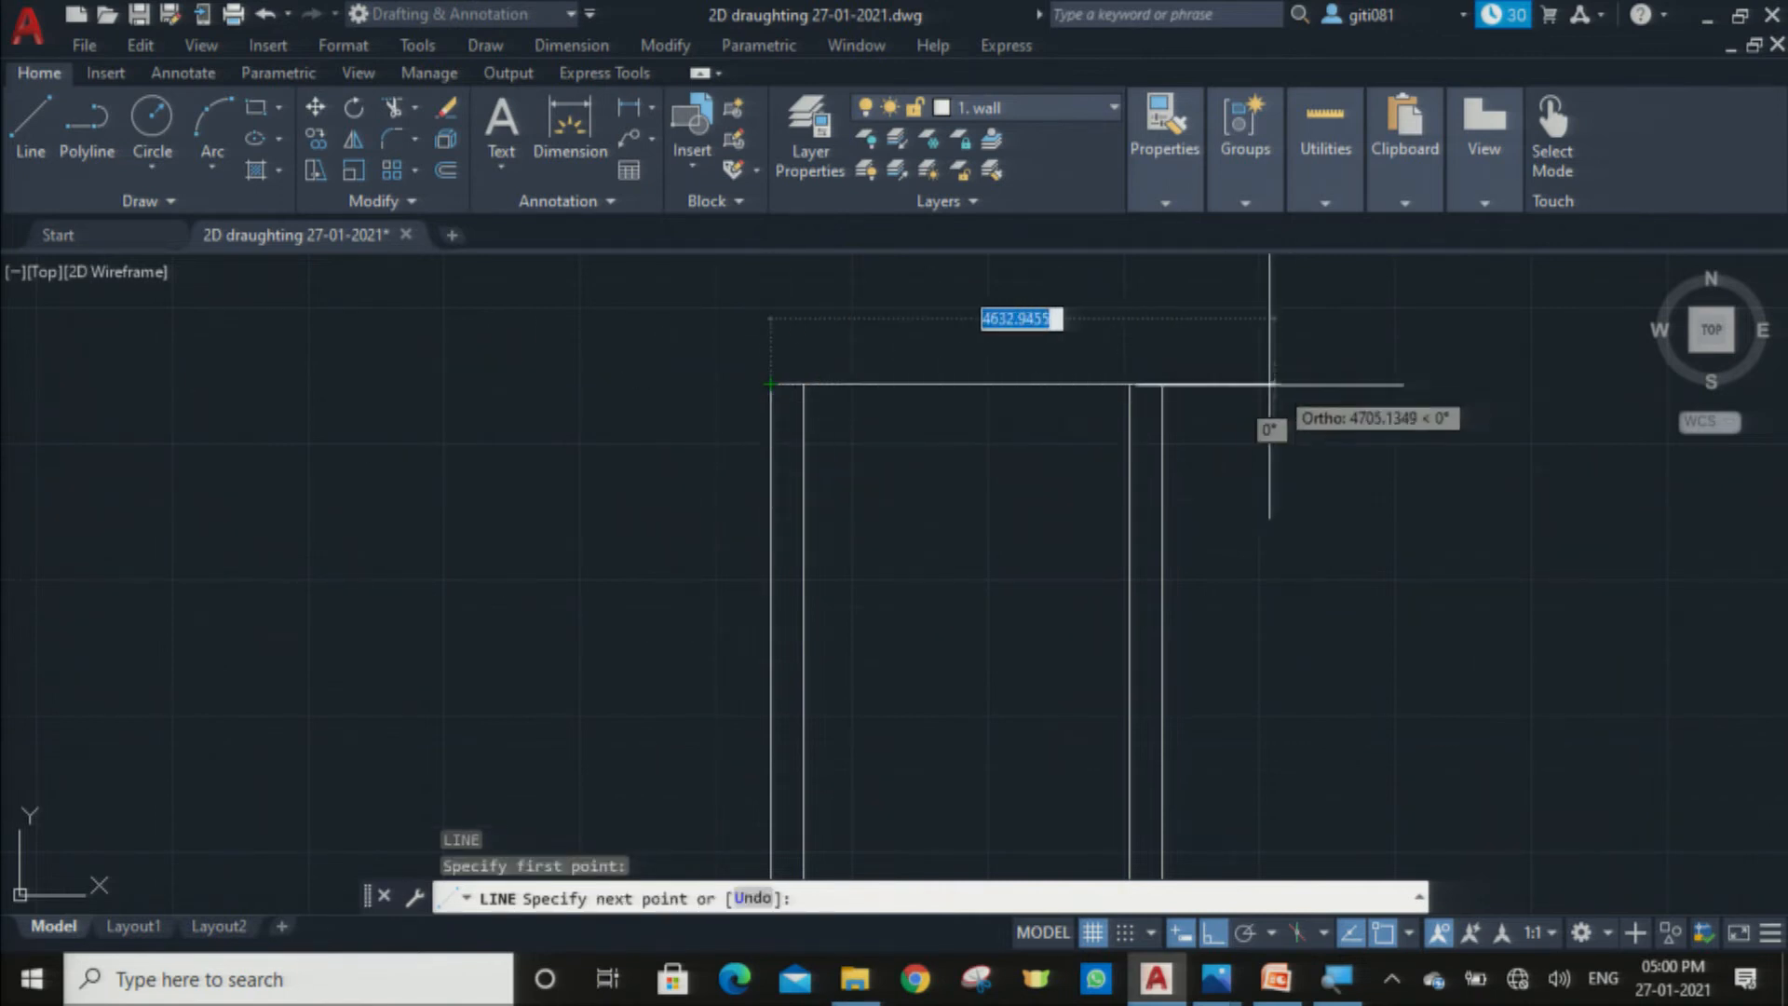
left_click(1161, 384)
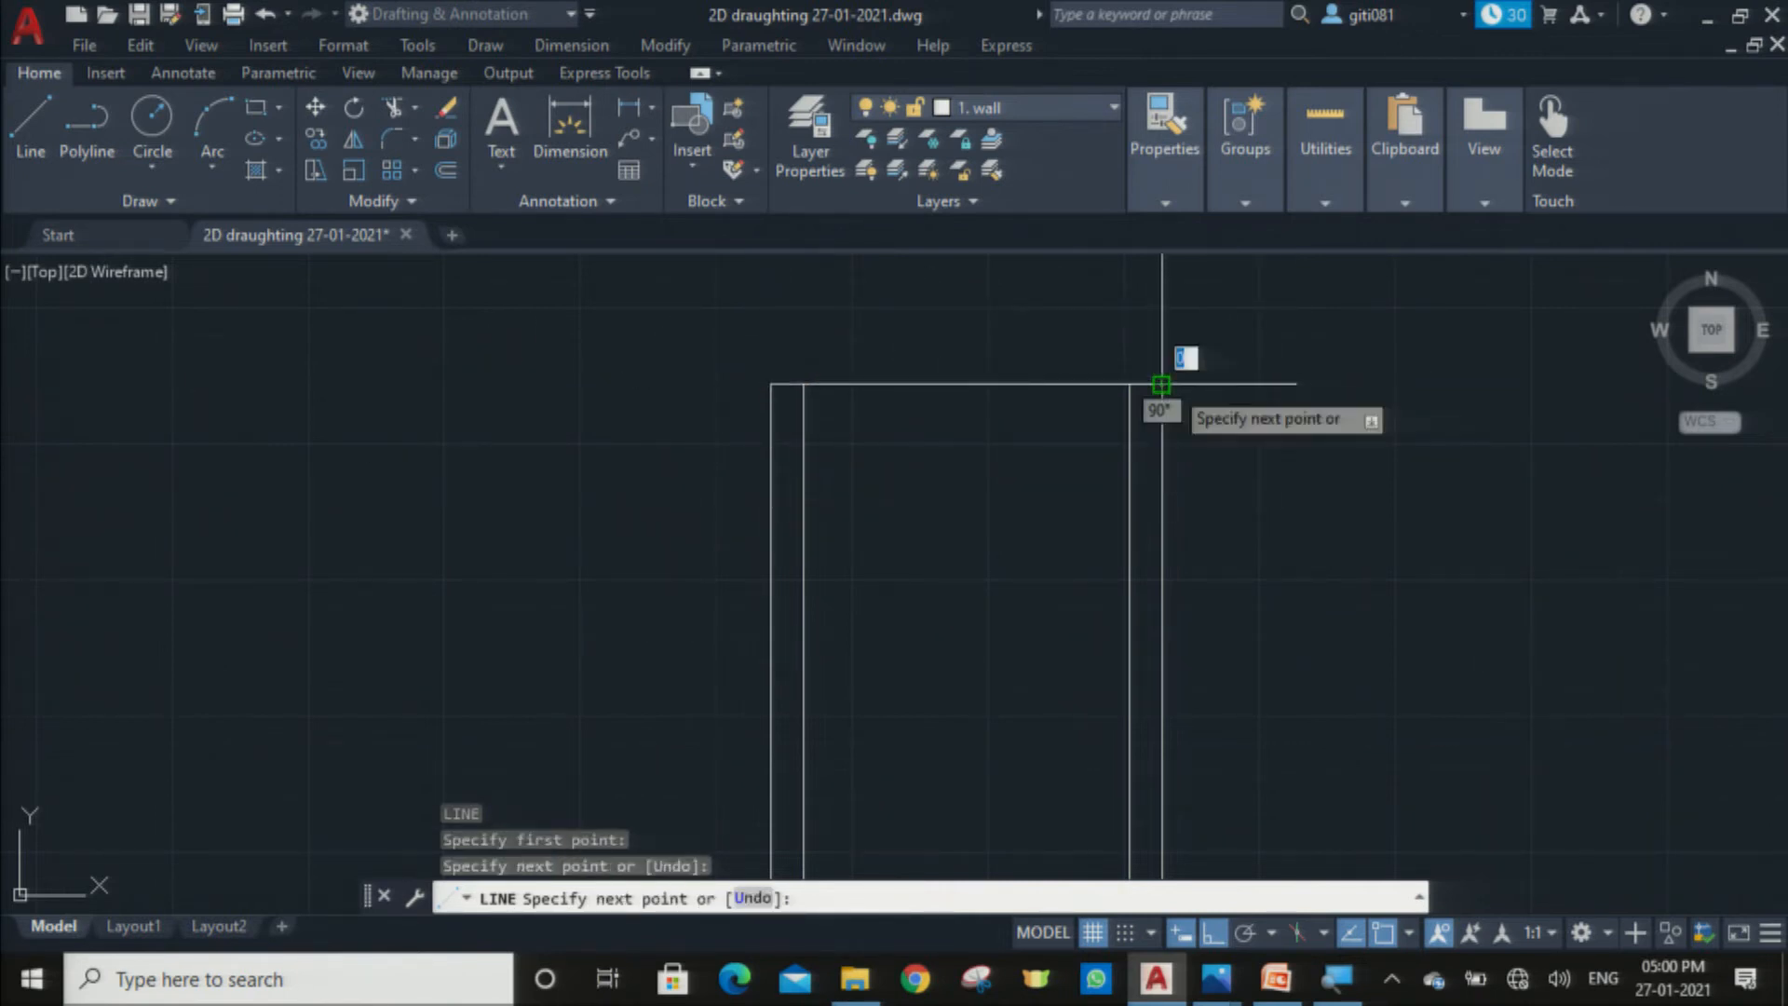
key("Escape")
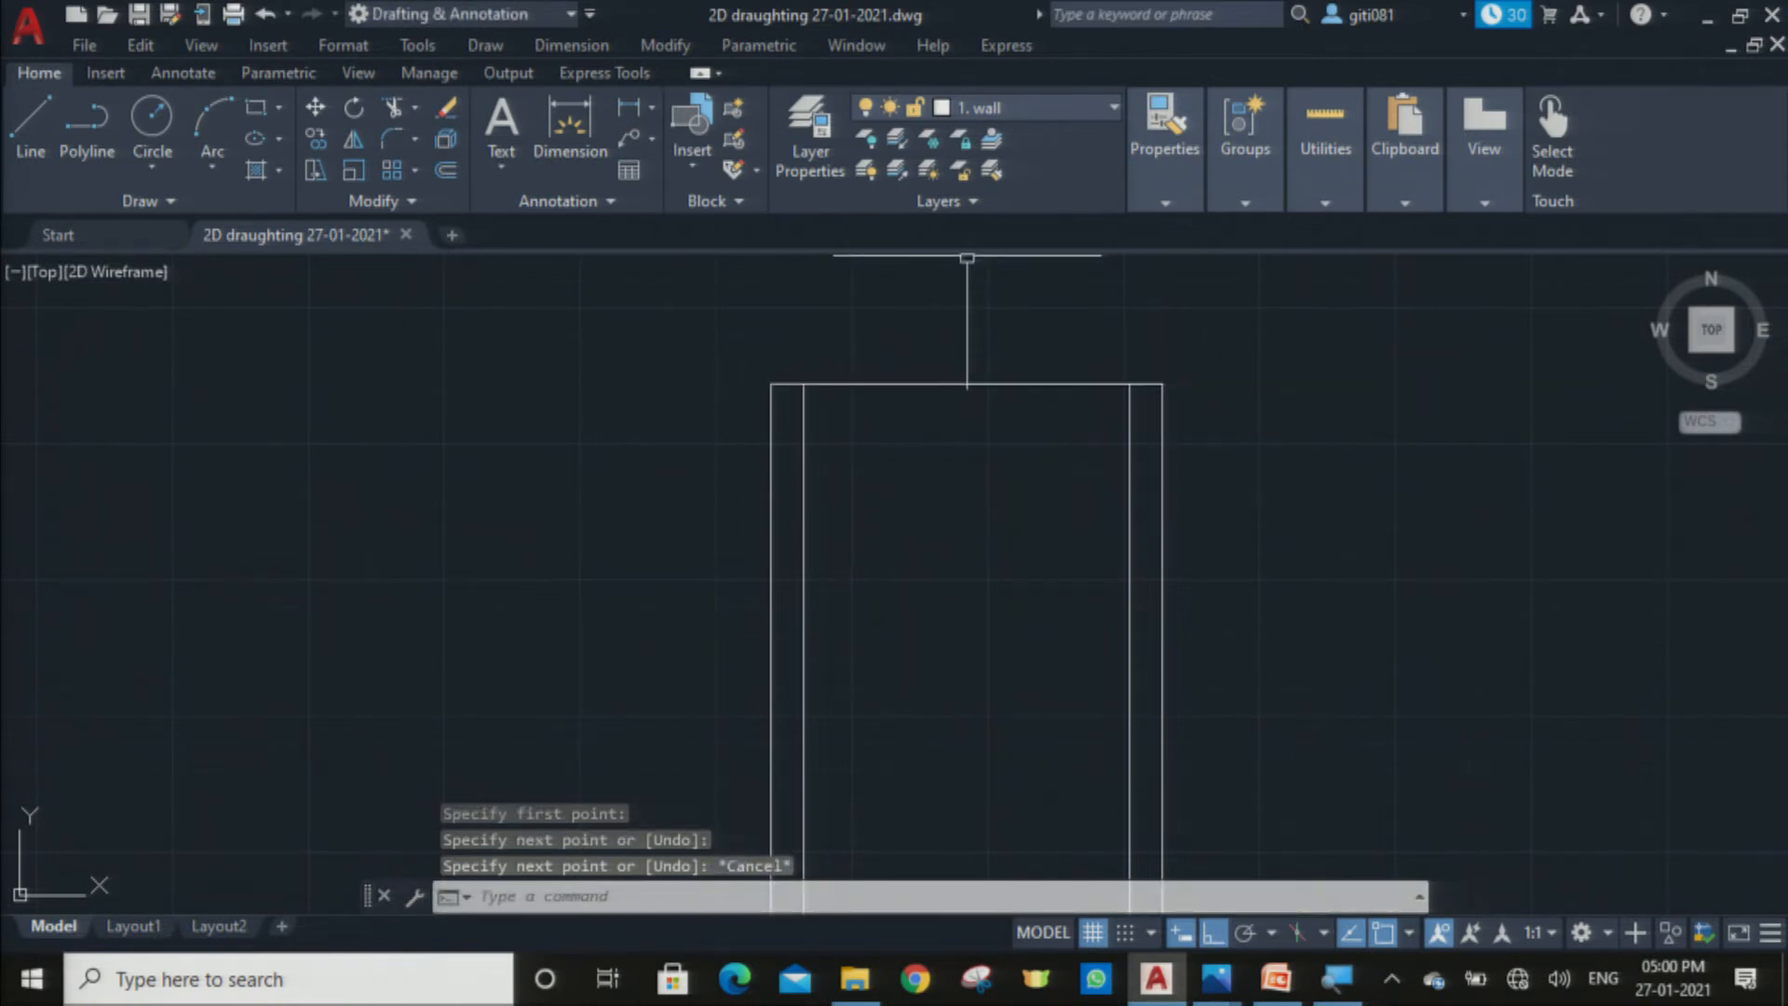
Step: Offset the upper horizontal wall line 300 downward into the room to form the wall's thickness
scroll(942, 423, "down", 6)
scroll(969, 547, "up", 7)
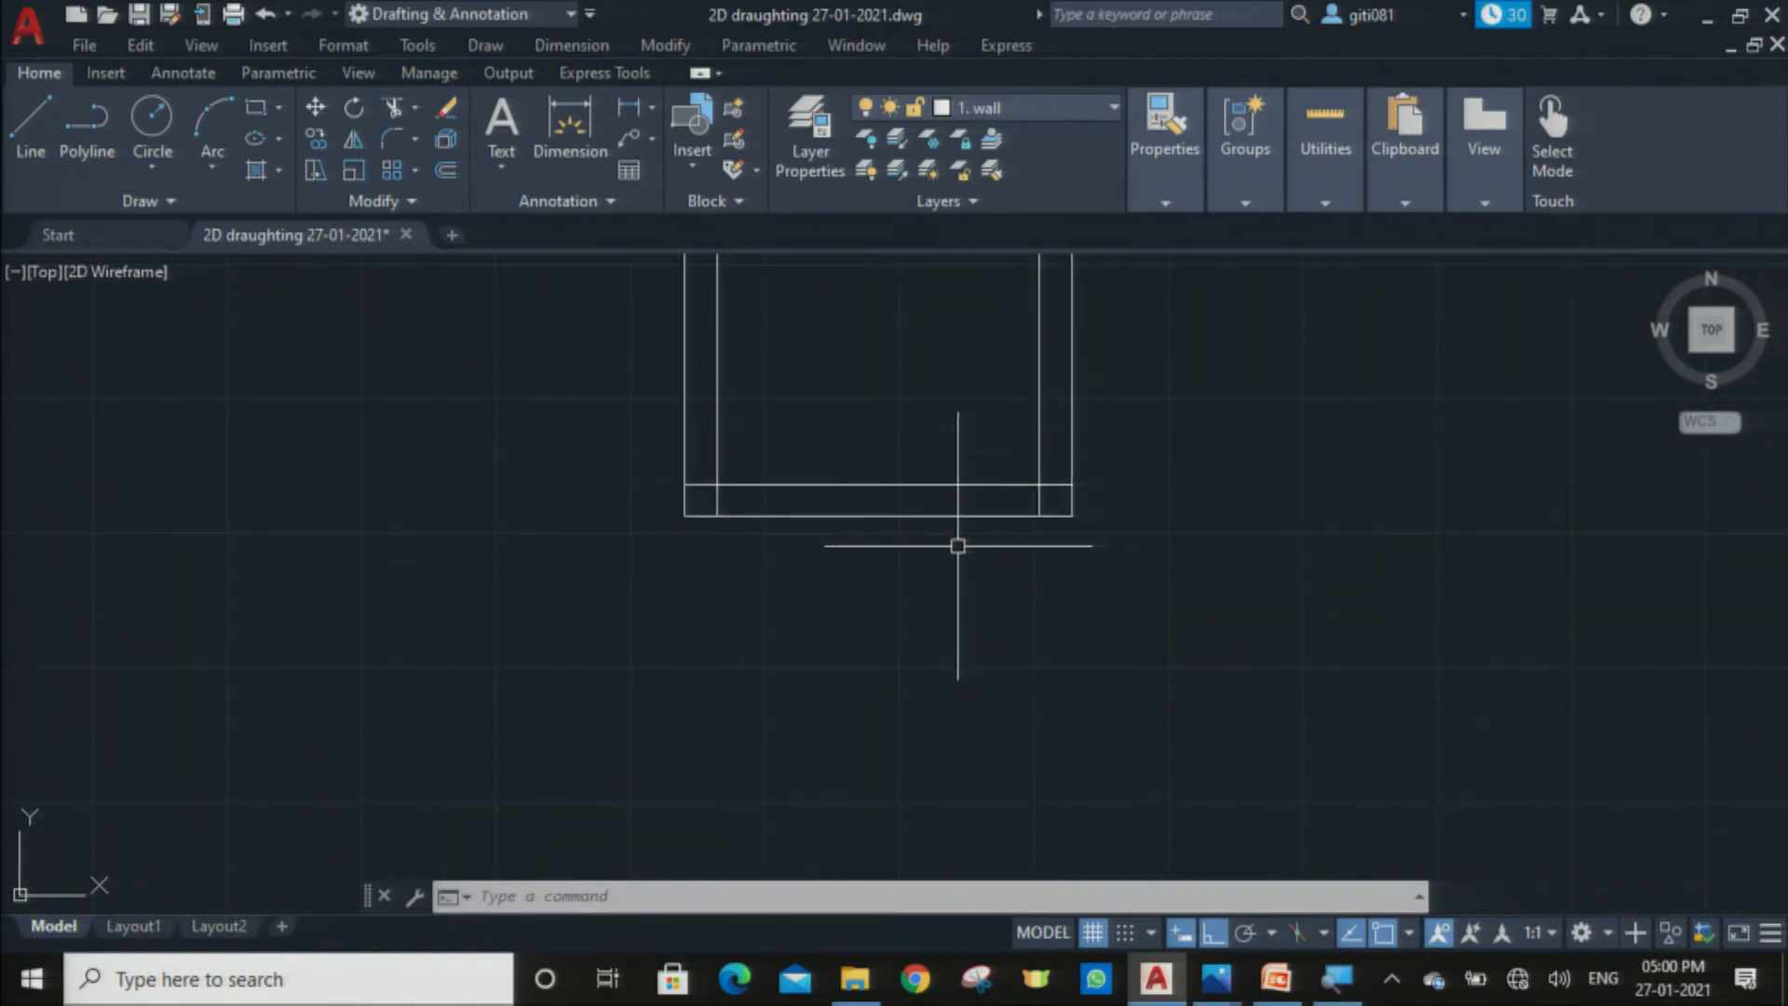
scroll(891, 414, "up", 4)
scroll(892, 414, "down", 4)
middle_click_drag(892, 413, 882, 488)
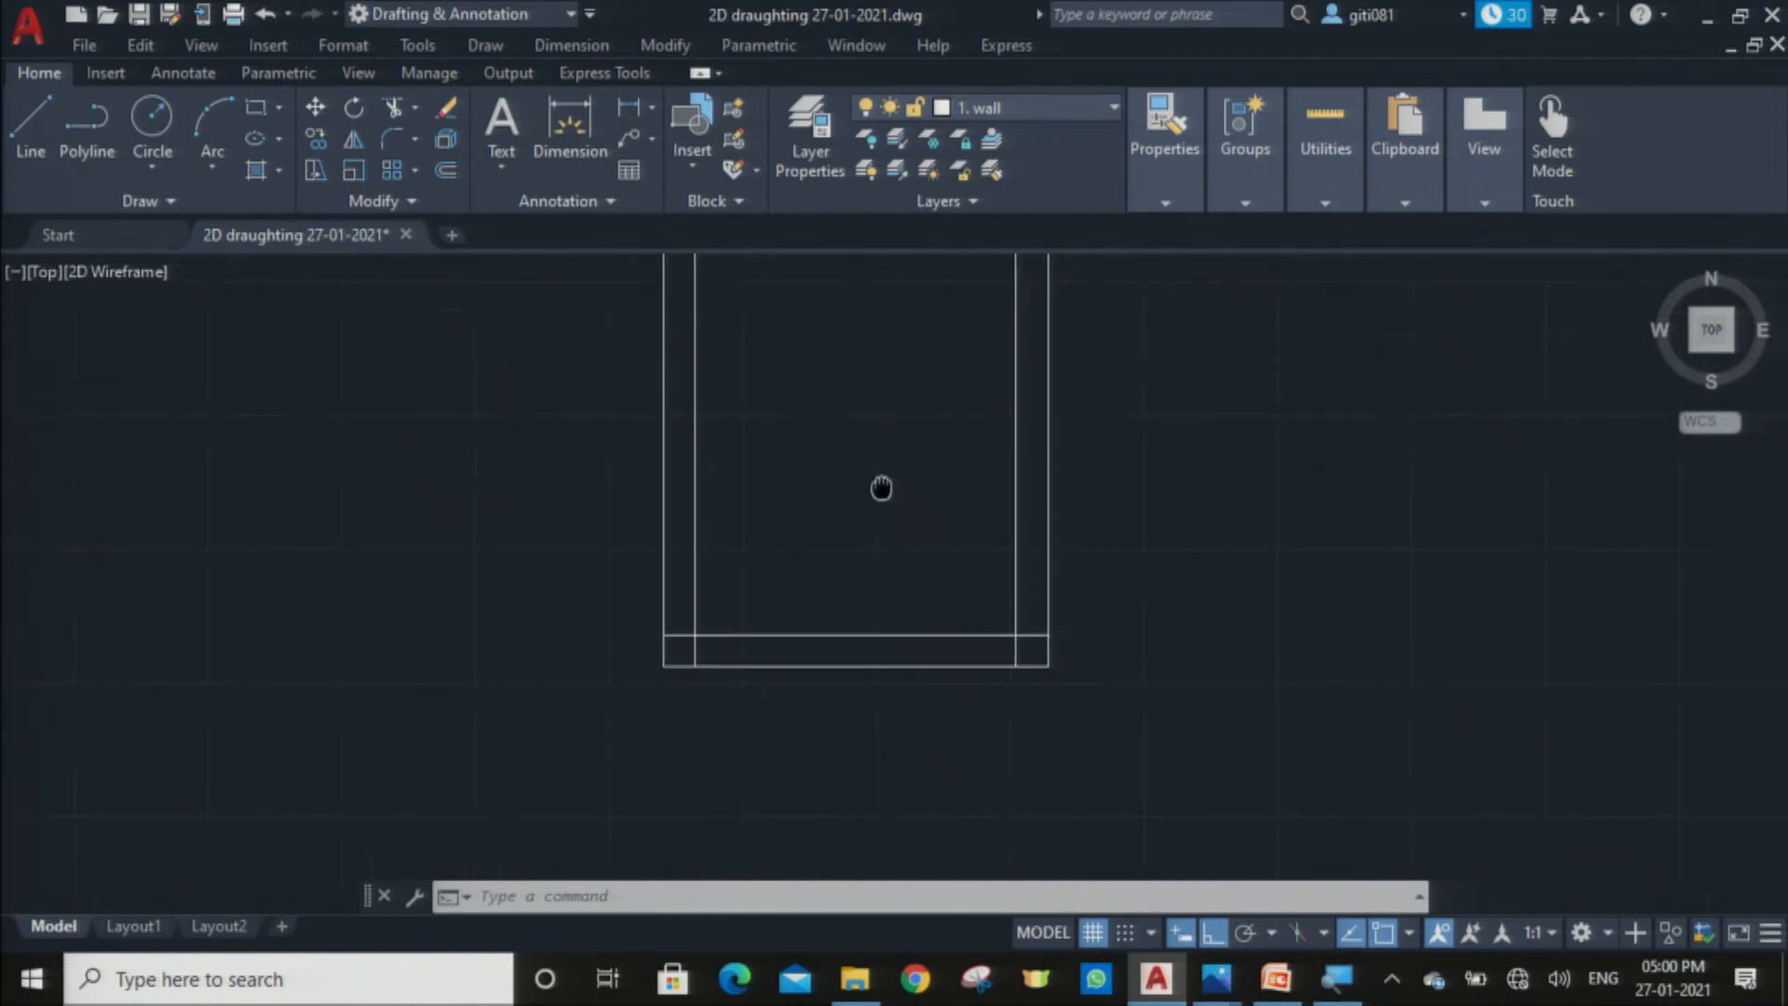
scroll(879, 452, "down", 5)
scroll(893, 328, "up", 3)
scroll(893, 329, "up", 2)
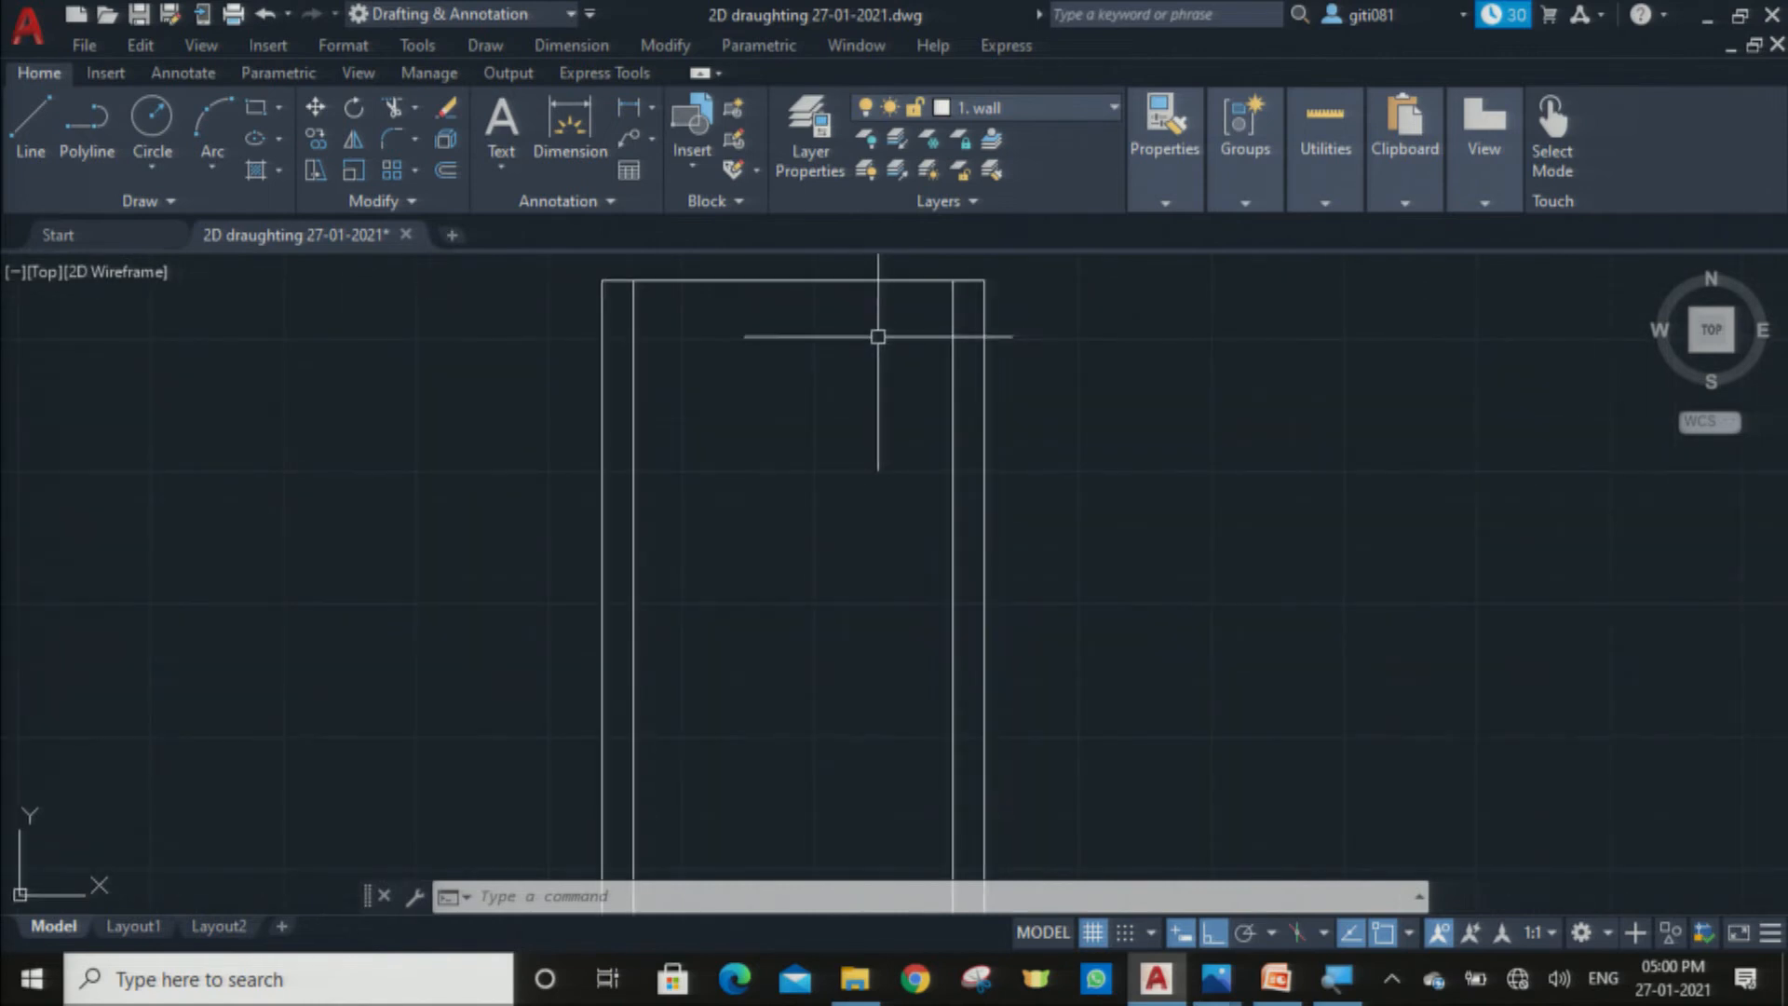
type("o")
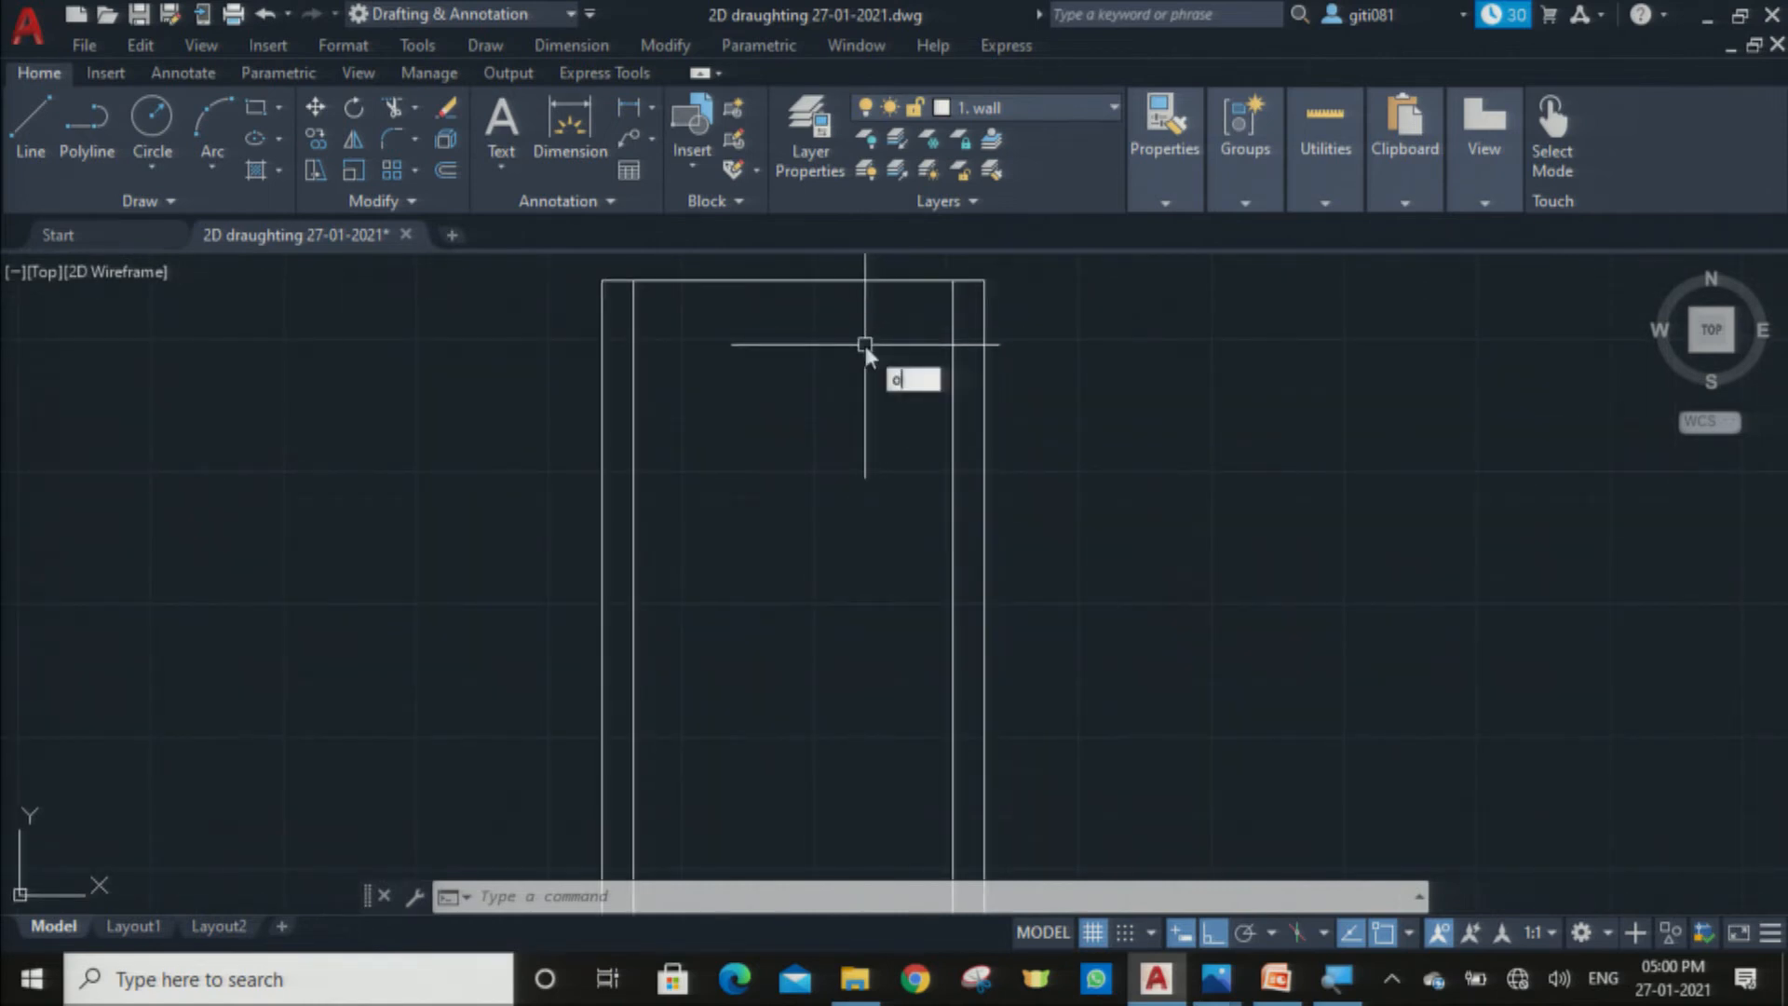
key("Return")
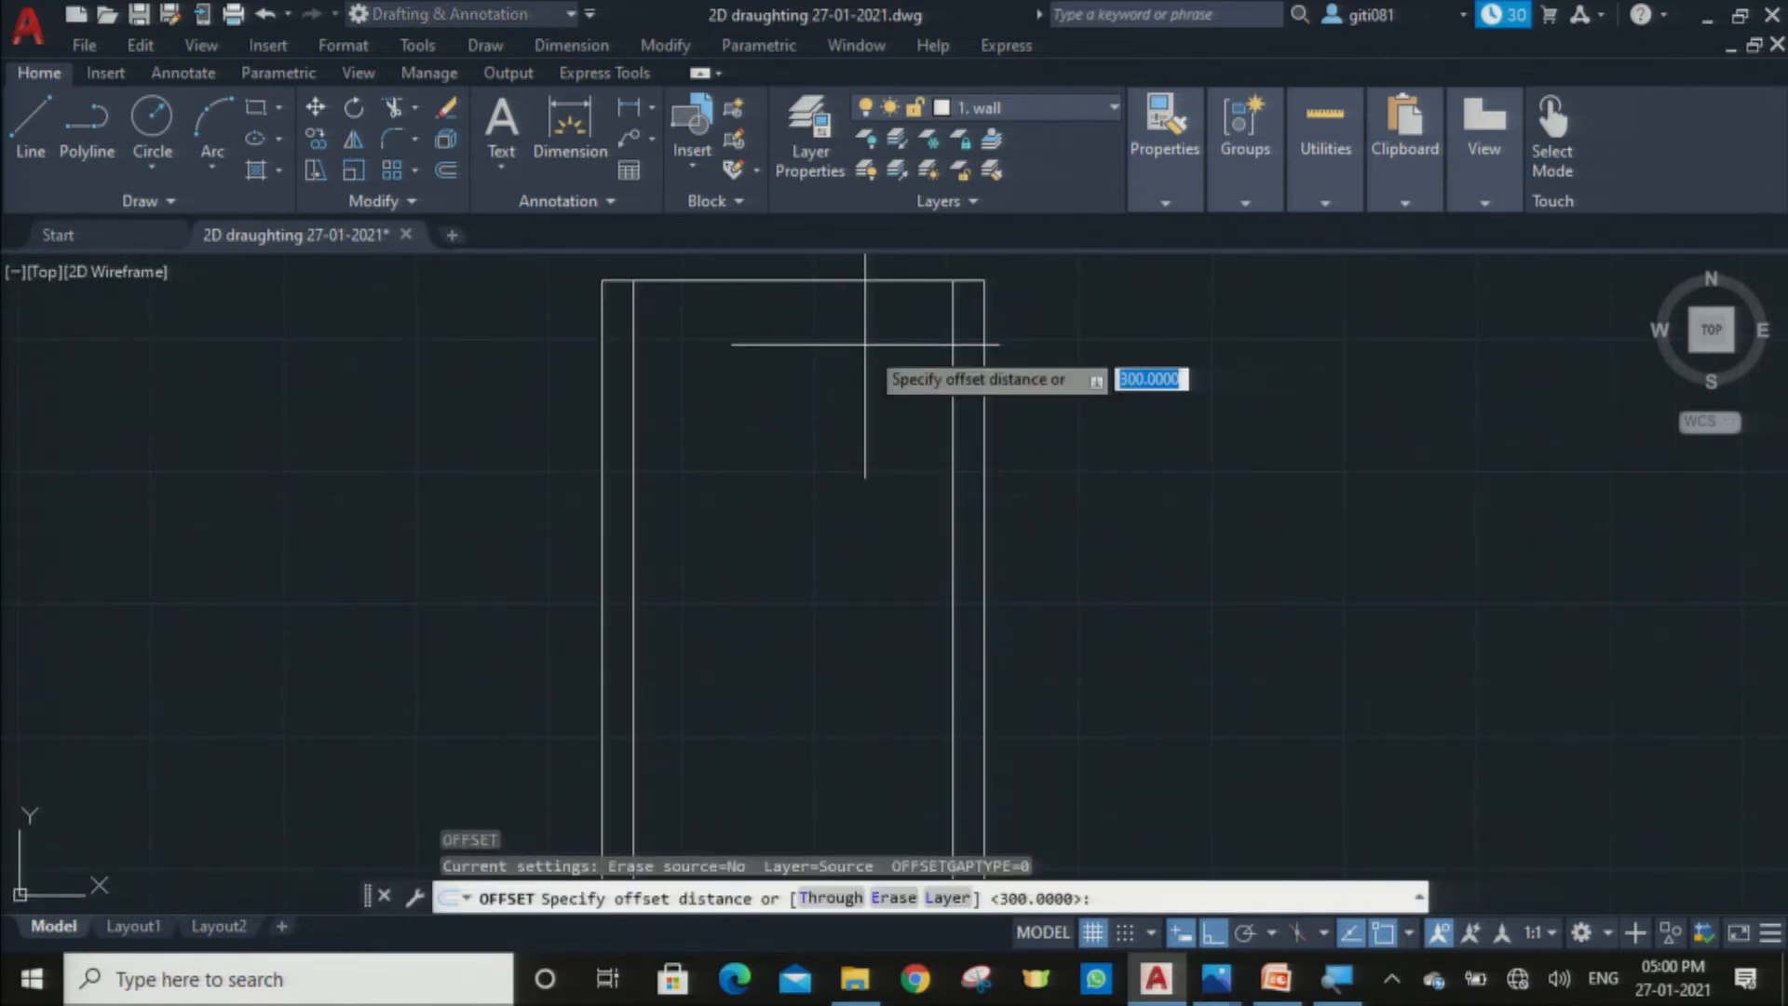
type("3")
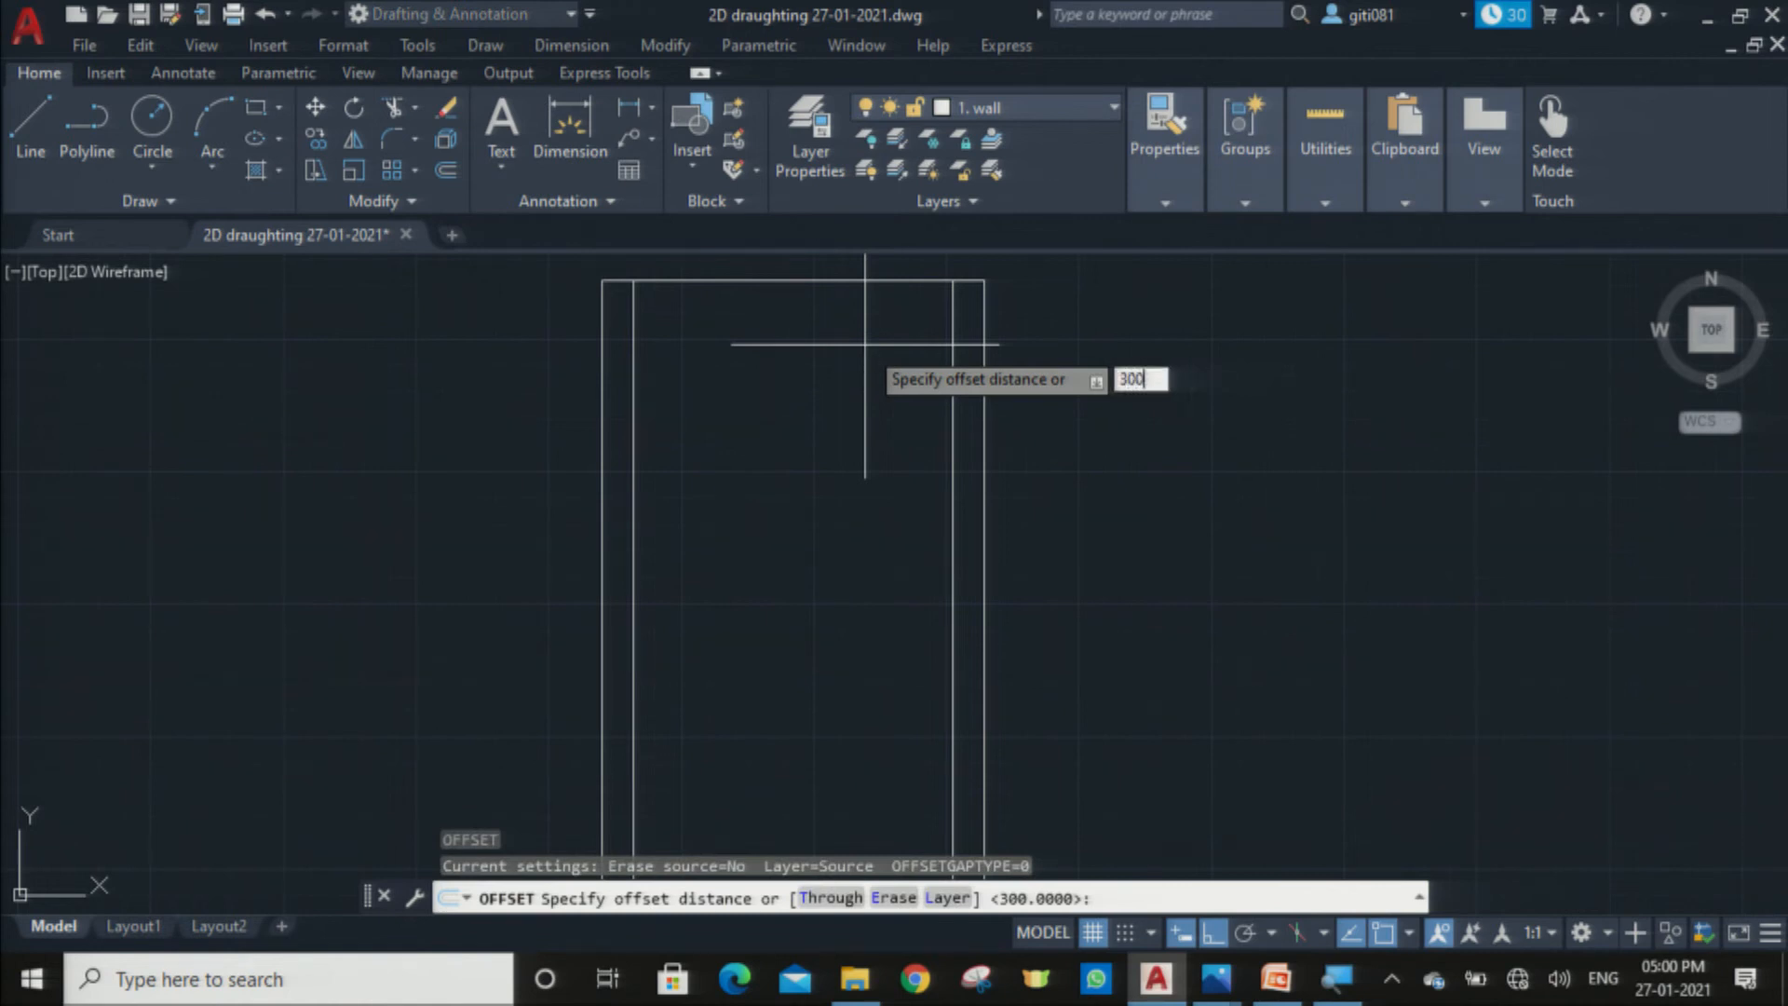
key("Return")
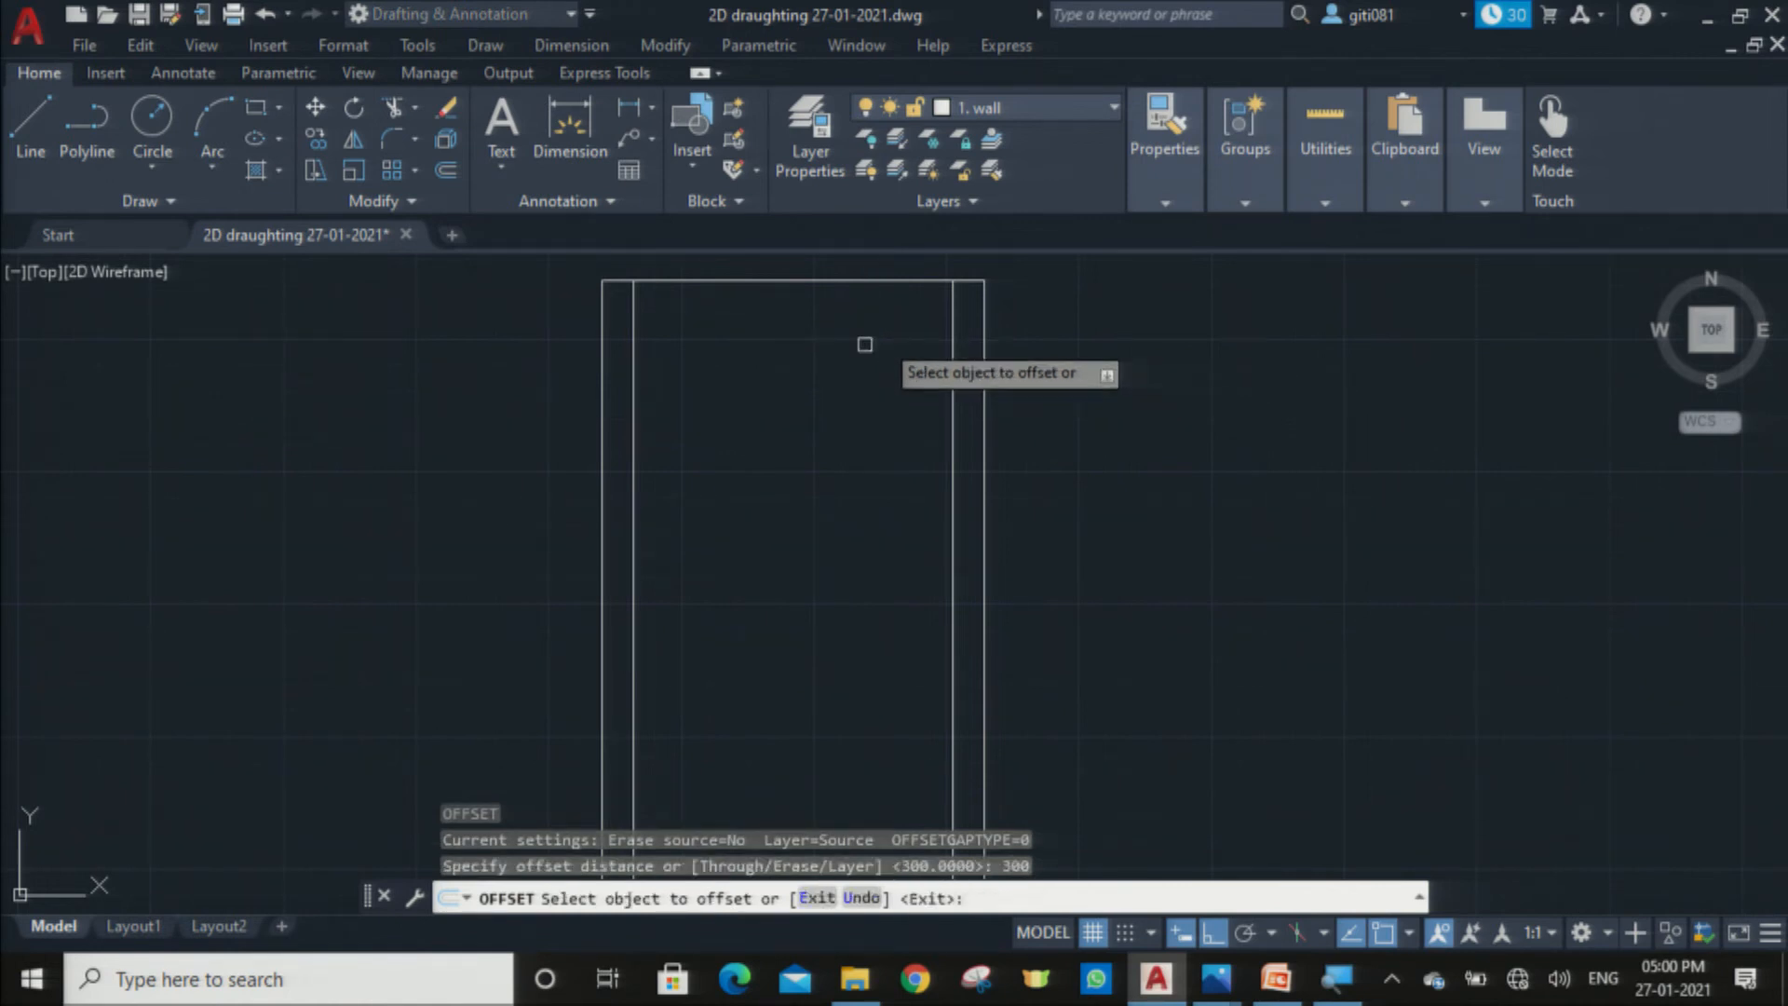
left_click(848, 281)
left_click(850, 328)
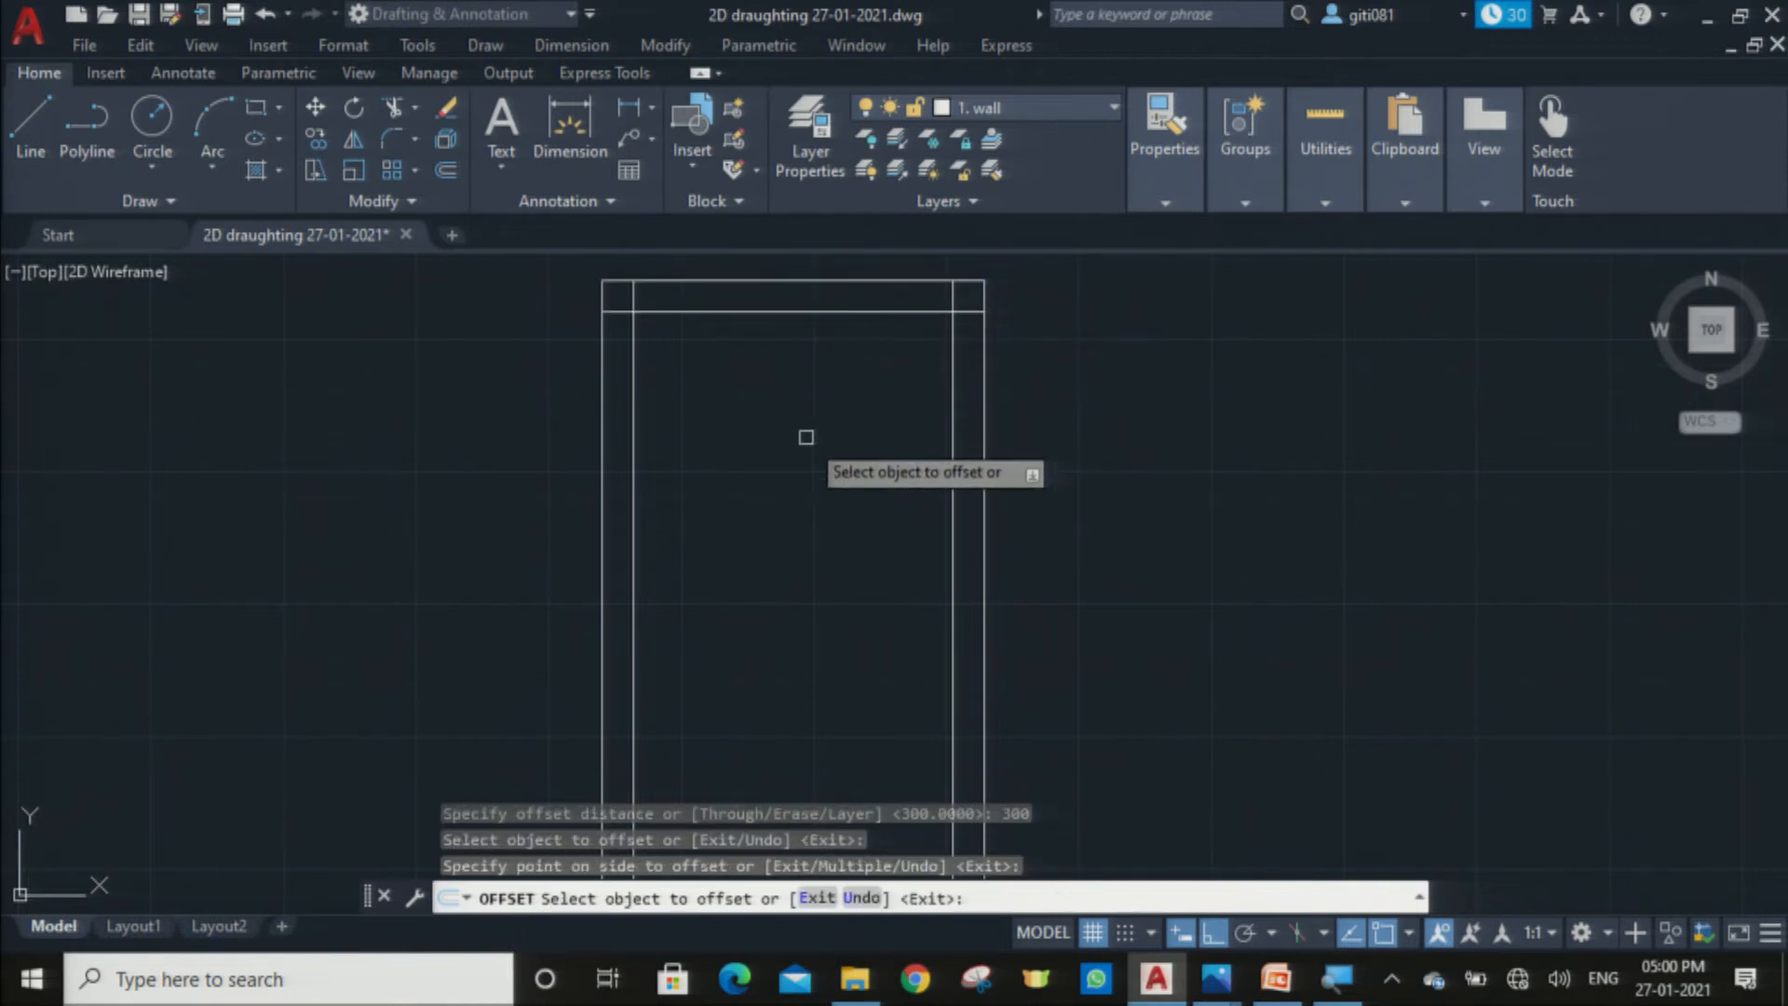
key("Escape")
Step: Examine the bedroom, bathroom and kitchen sizes and the partition thicknesses in plan.JPG in Photos, and return to AutoCAD
scroll(806, 439, "down", 2)
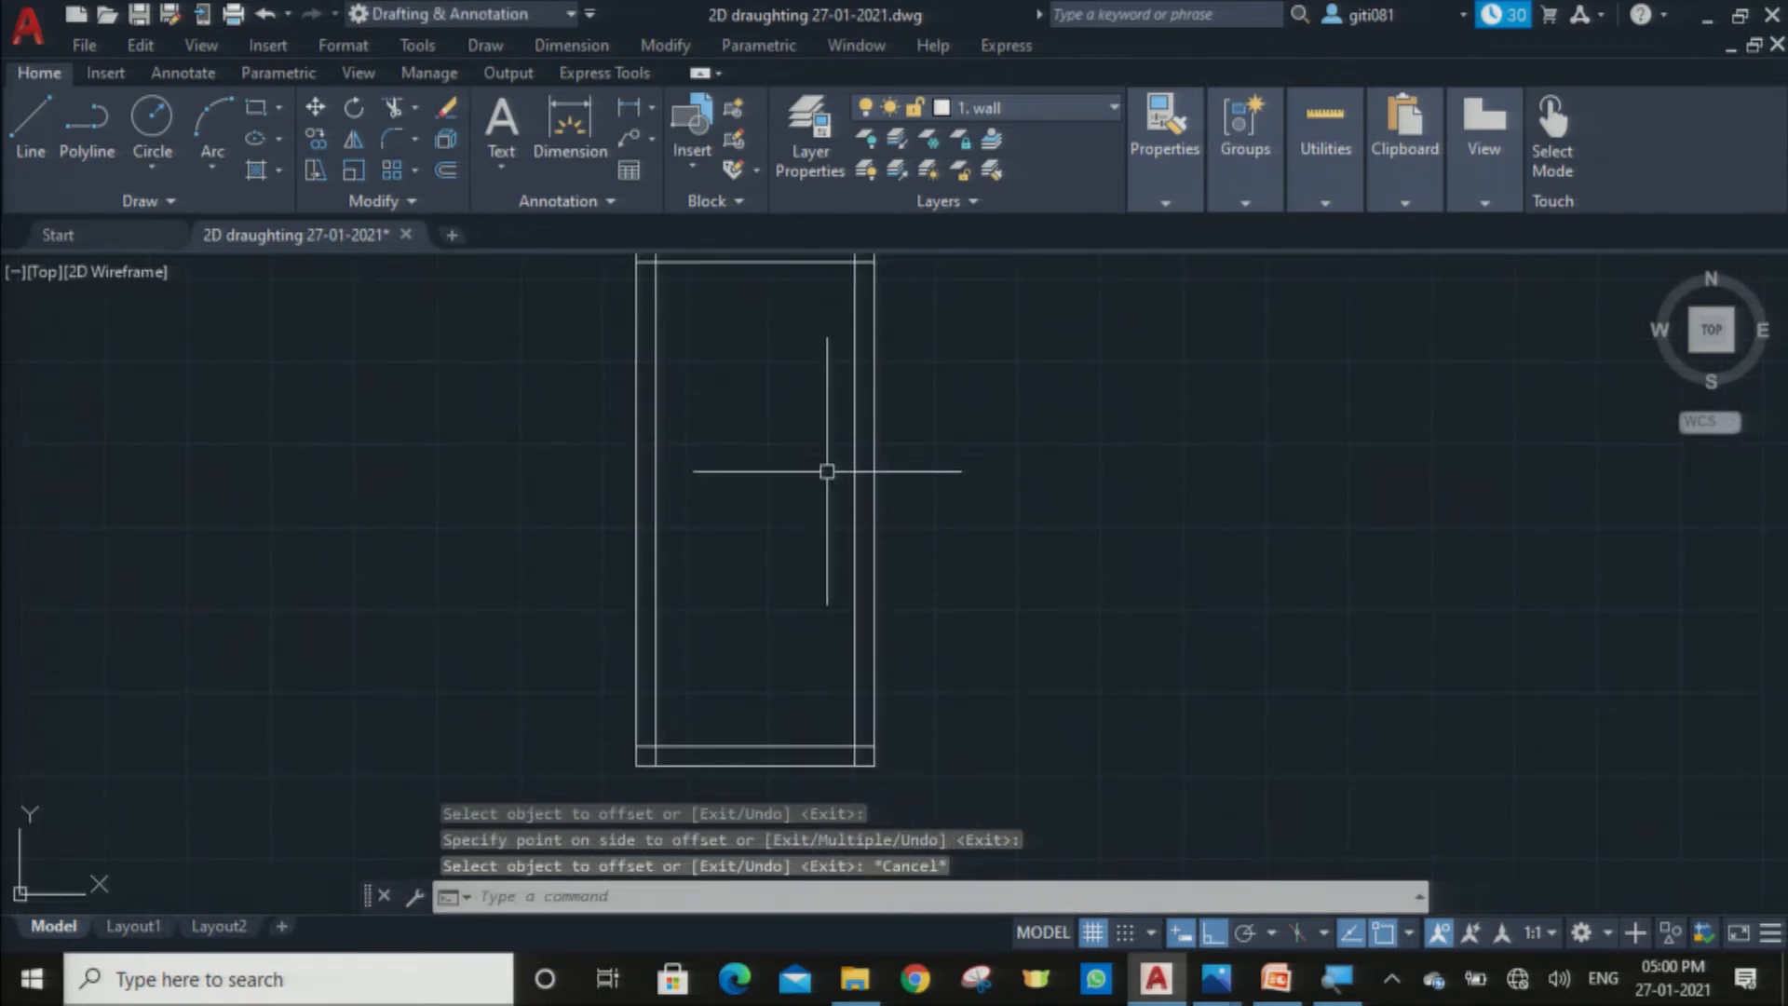
scroll(827, 473, "down", 2)
mouse_move(1209, 989)
left_click(1131, 876)
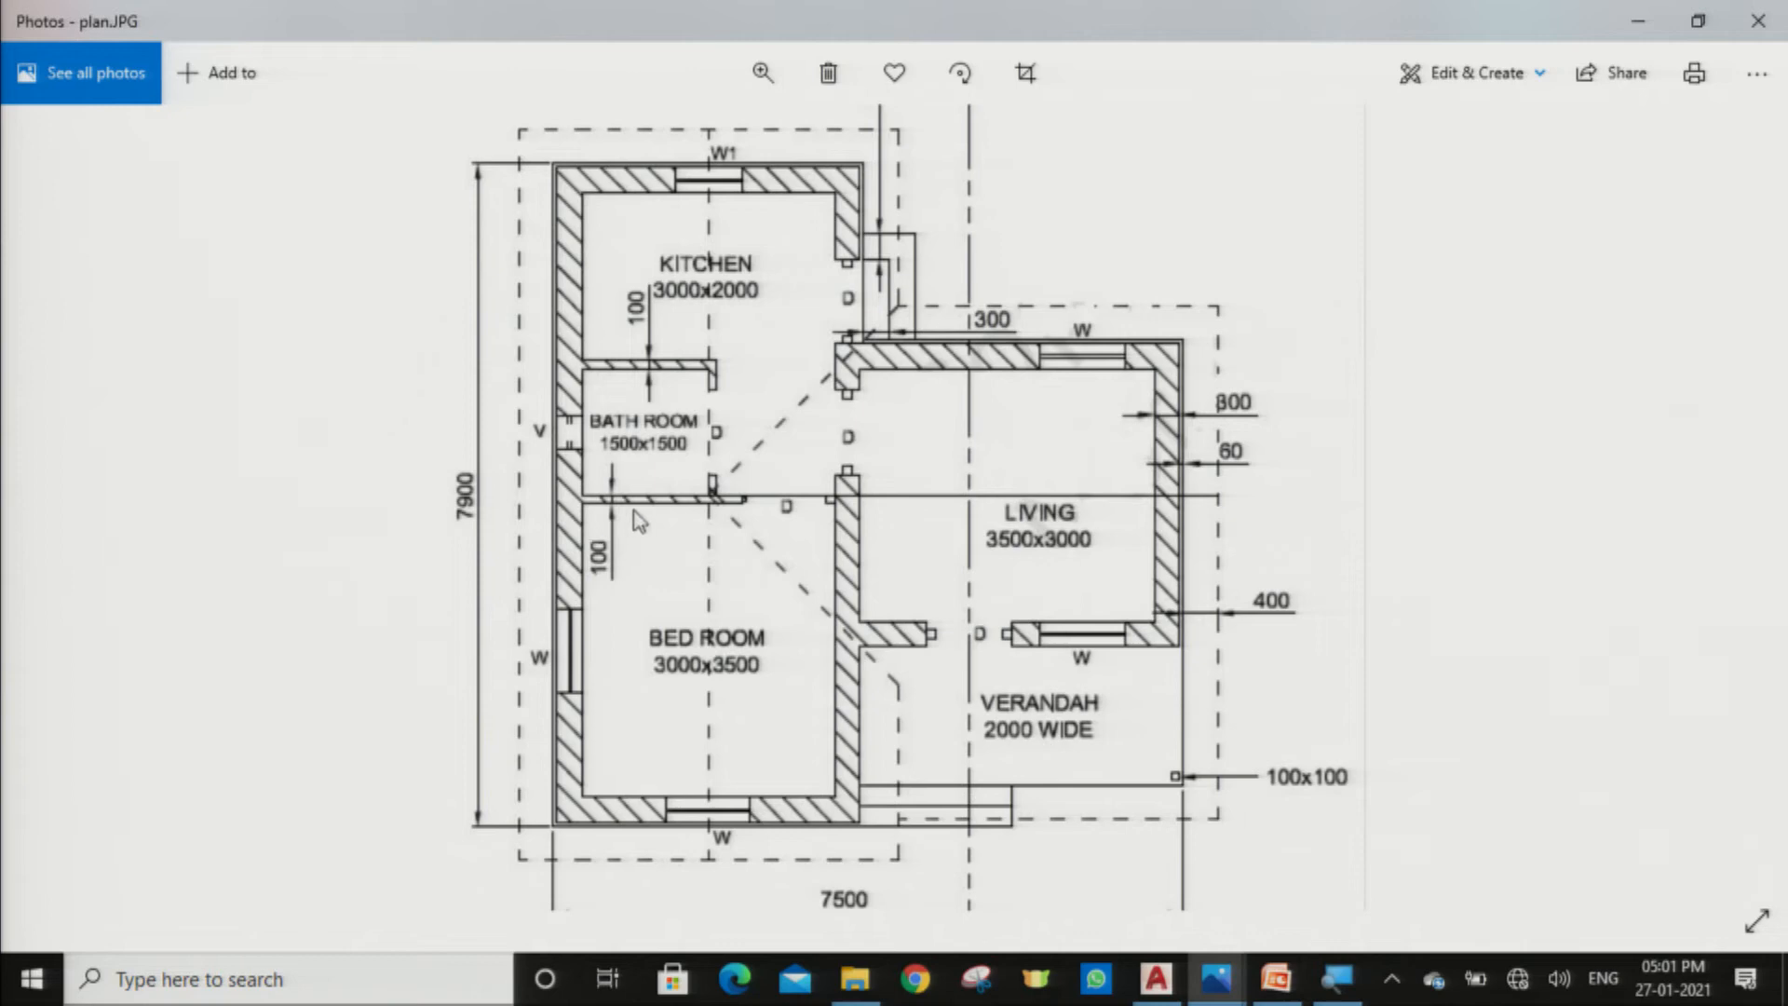
key("super")
key("super")
key("super+plus")
key("super+plus")
left_click(1156, 978)
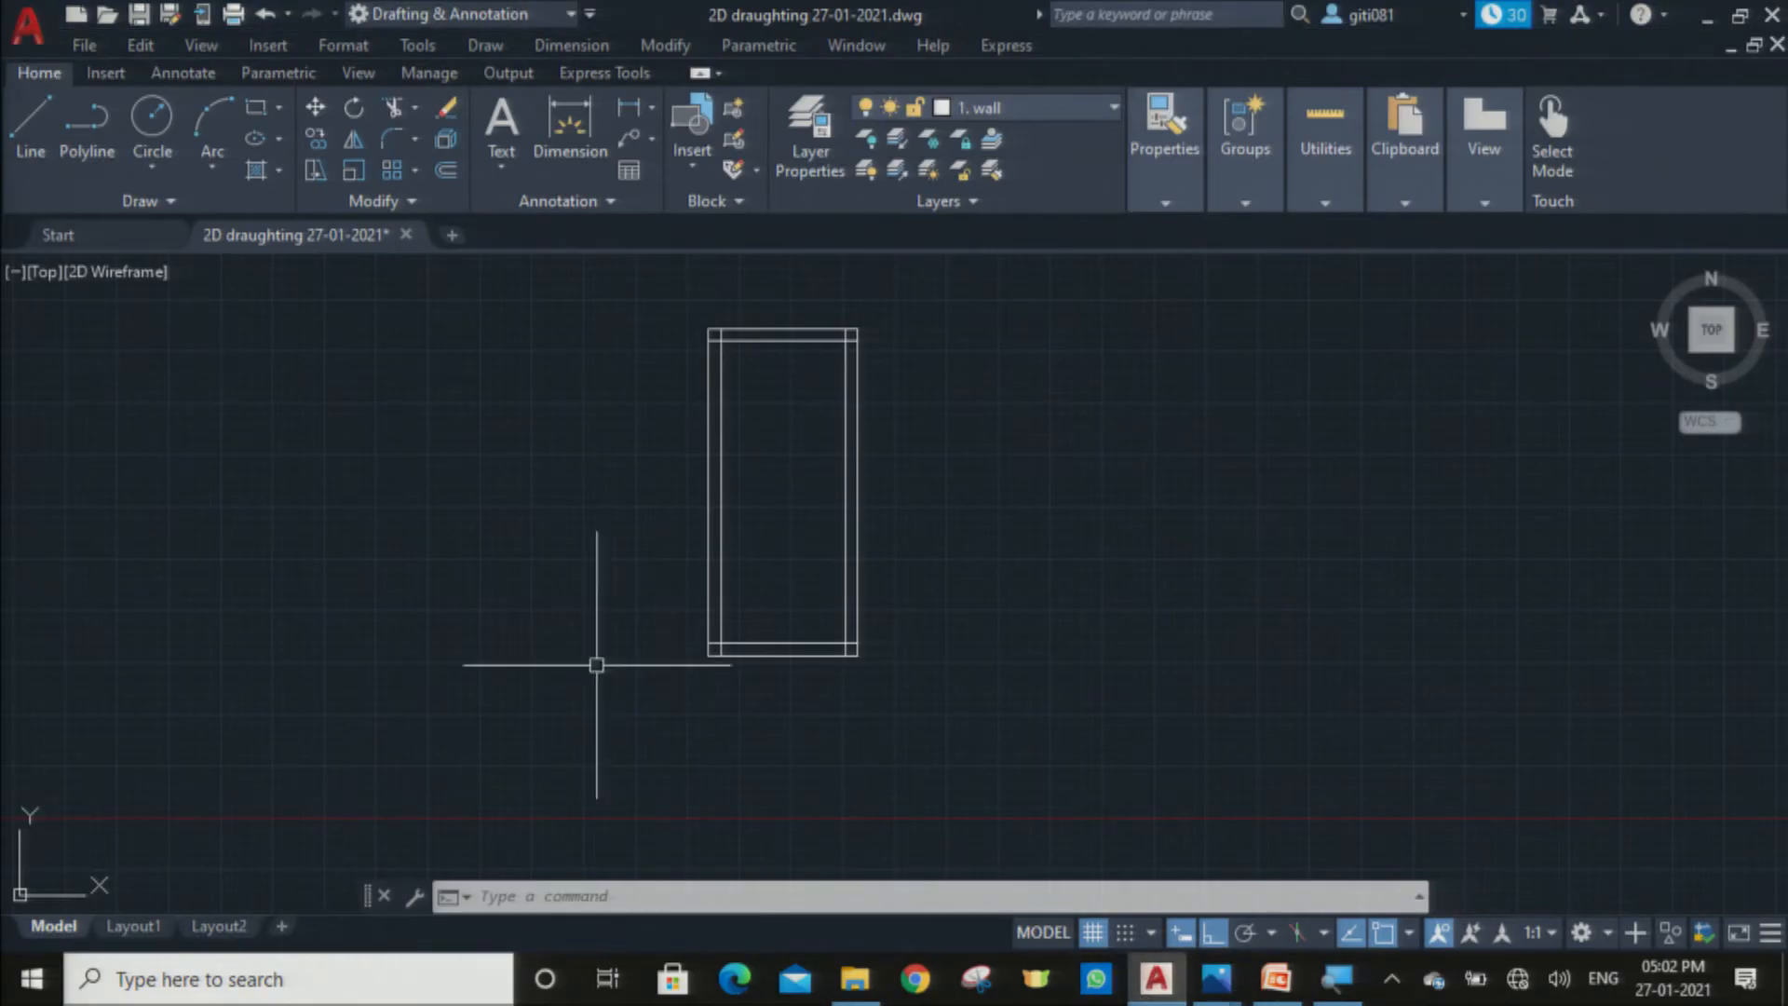
Step: Offset the lower wall's inner line 3500 upward to mark the bedroom's upper boundary
scroll(726, 621, "up", 5)
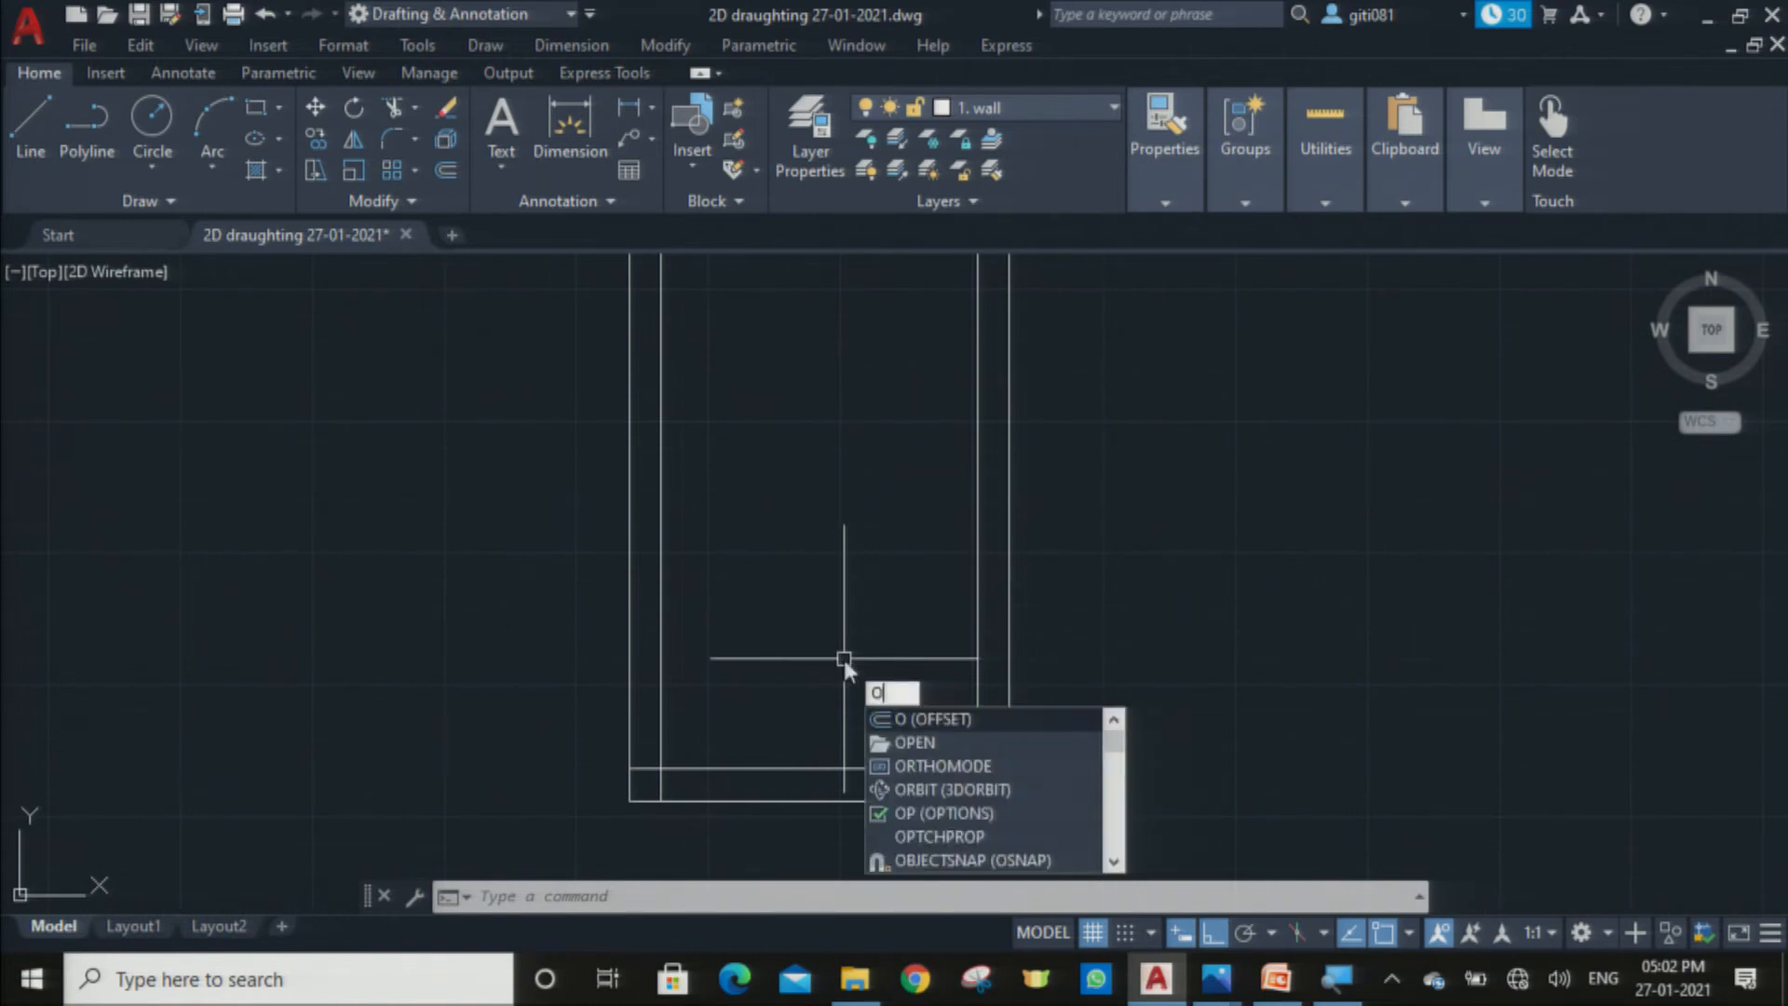
key("Return")
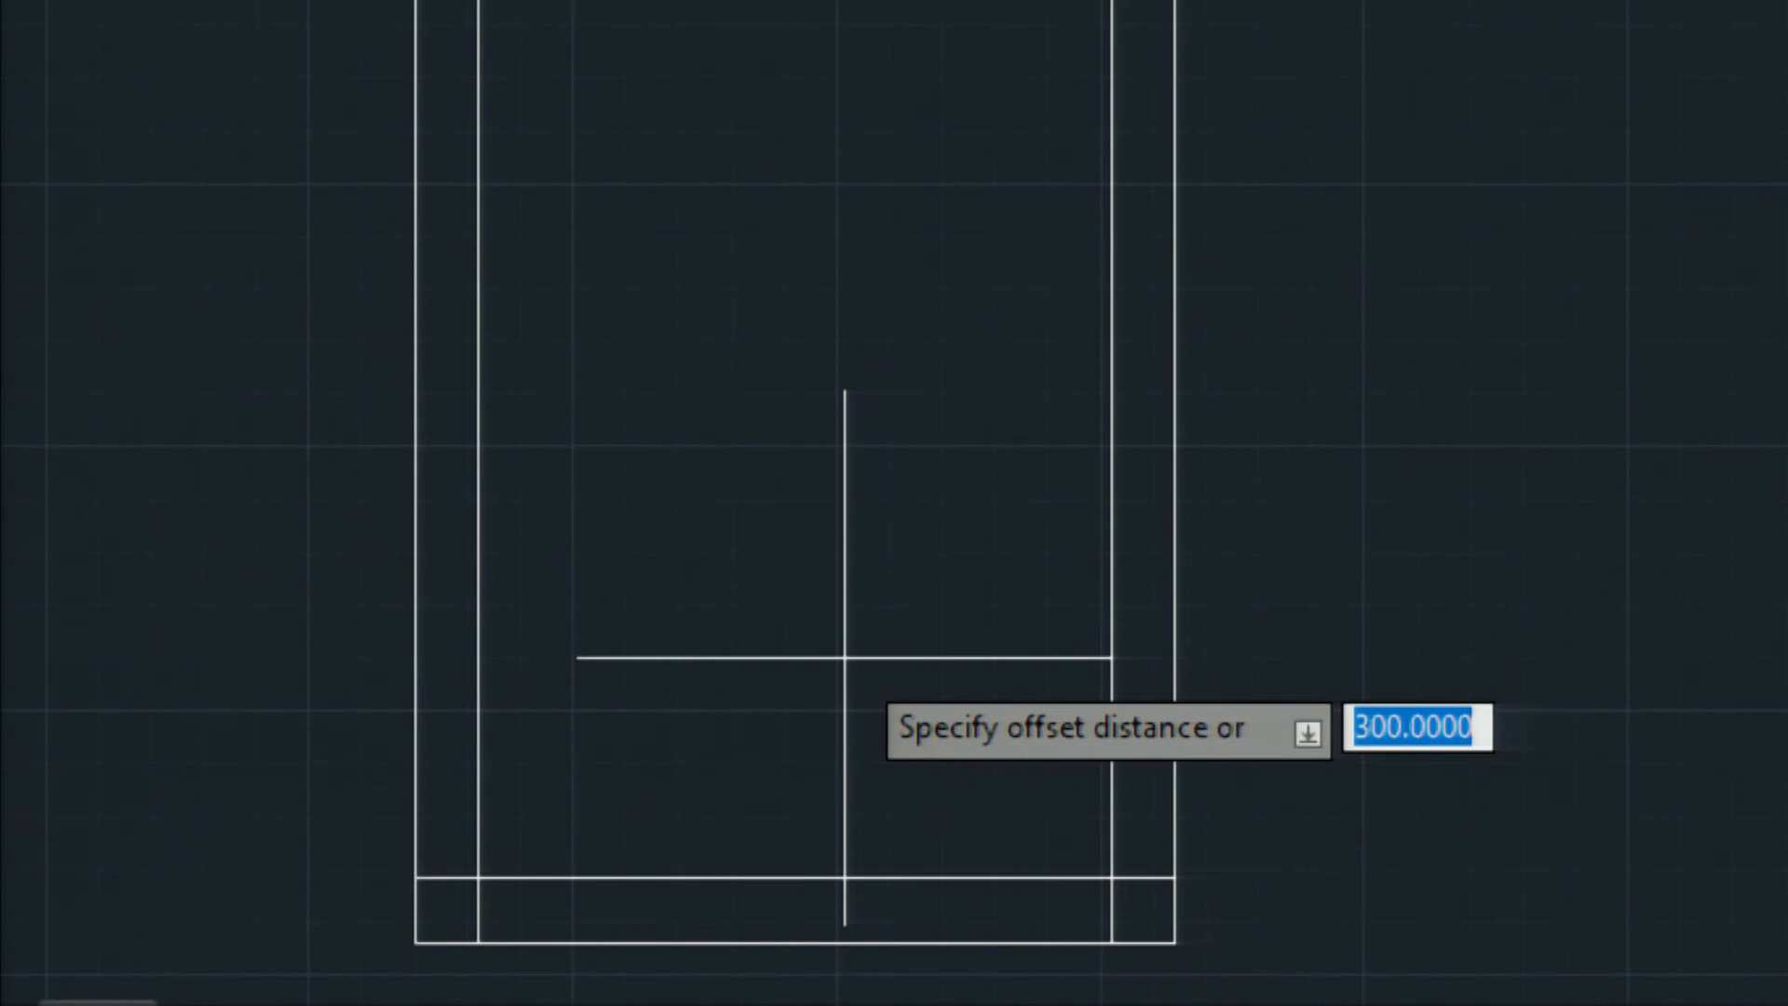
type("35")
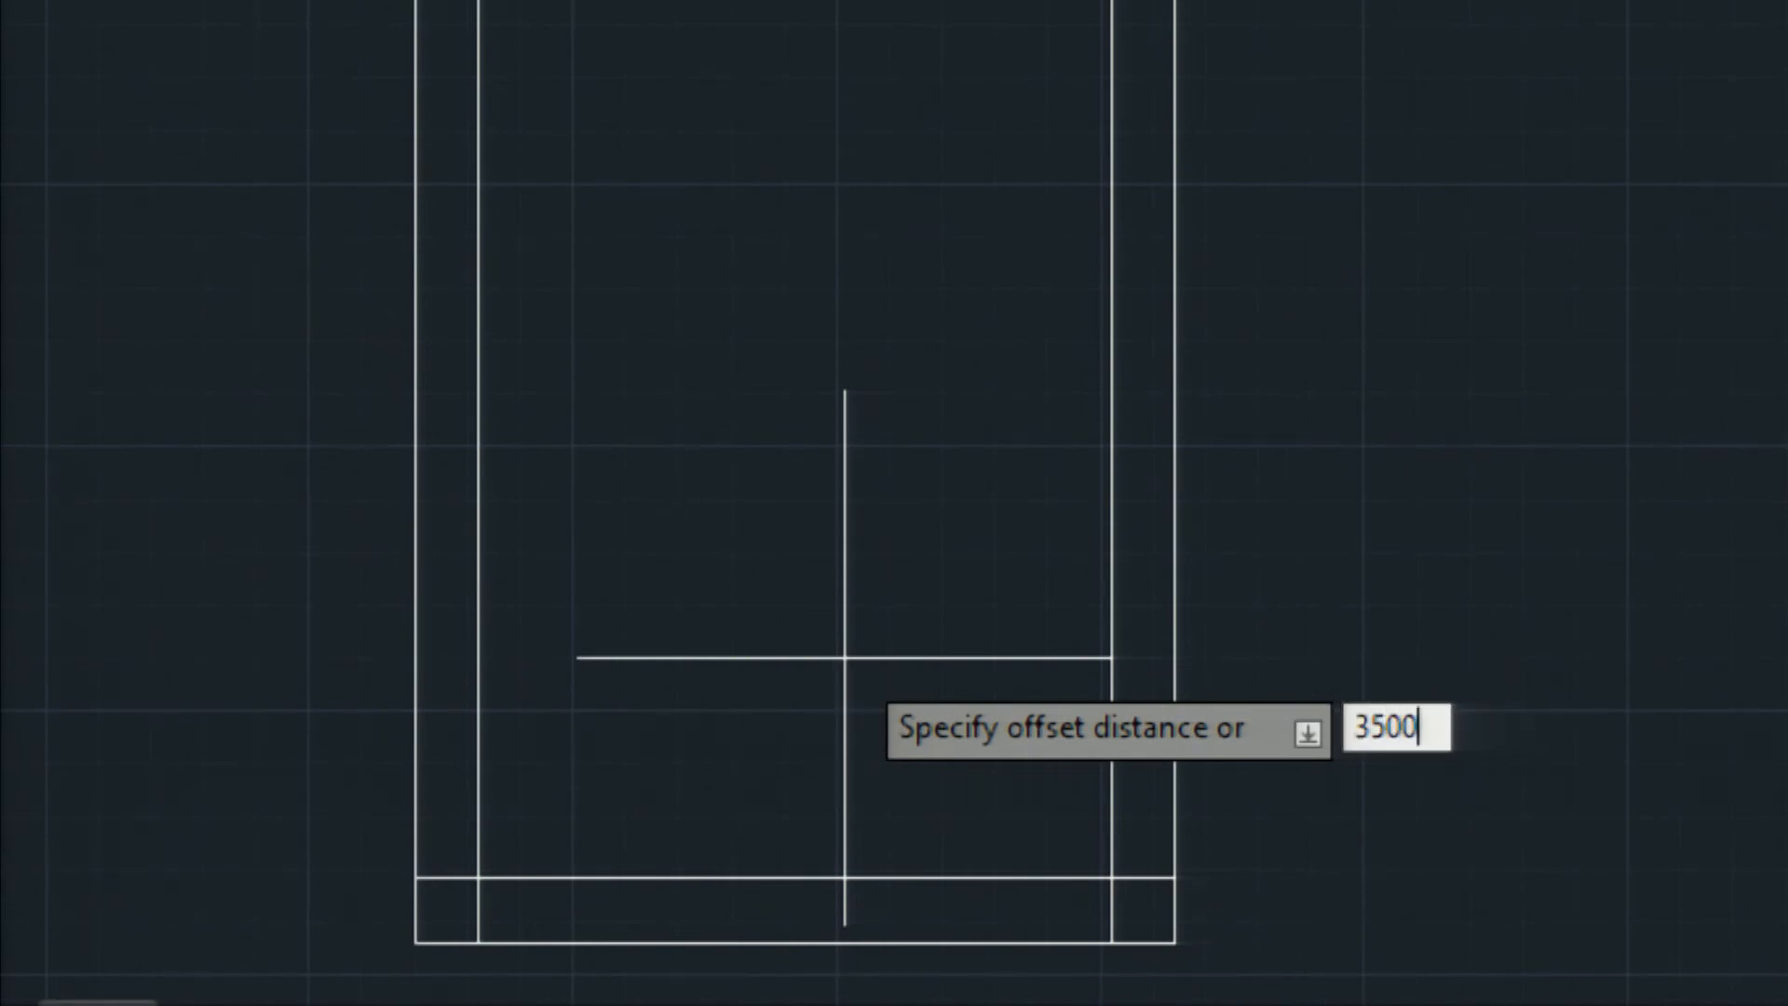
key("Return")
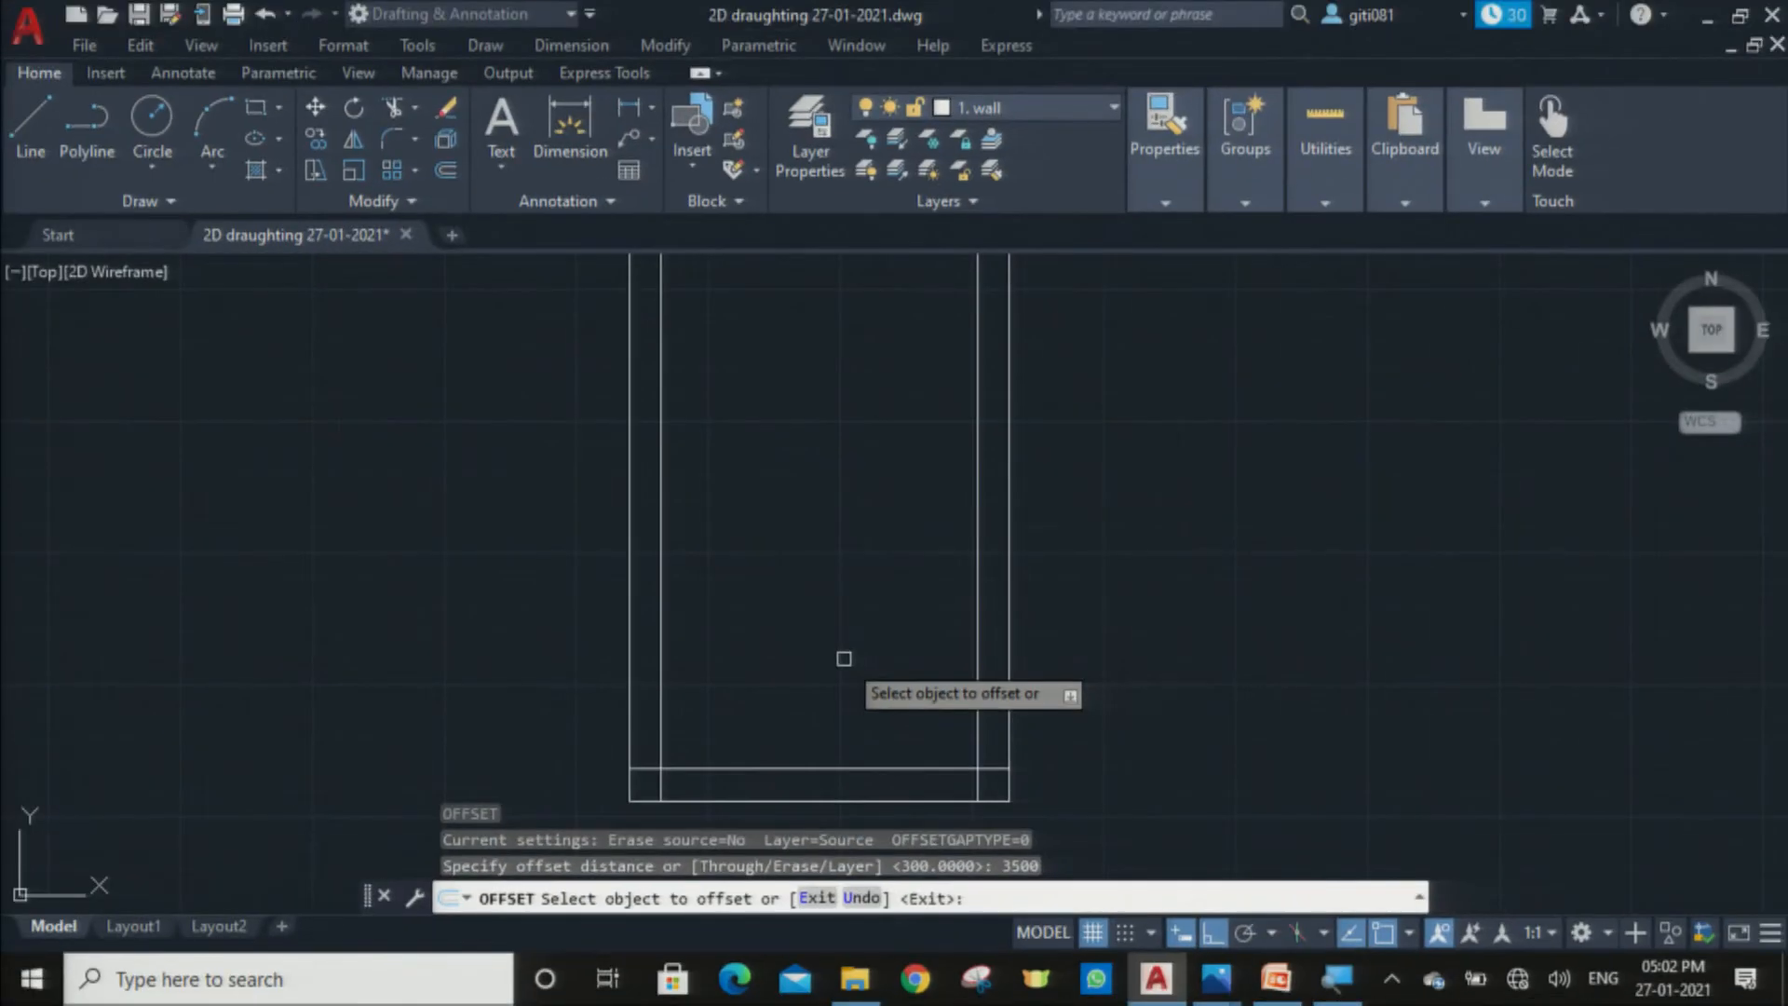
left_click(773, 768)
left_click(782, 713)
scroll(810, 647, "down", 3)
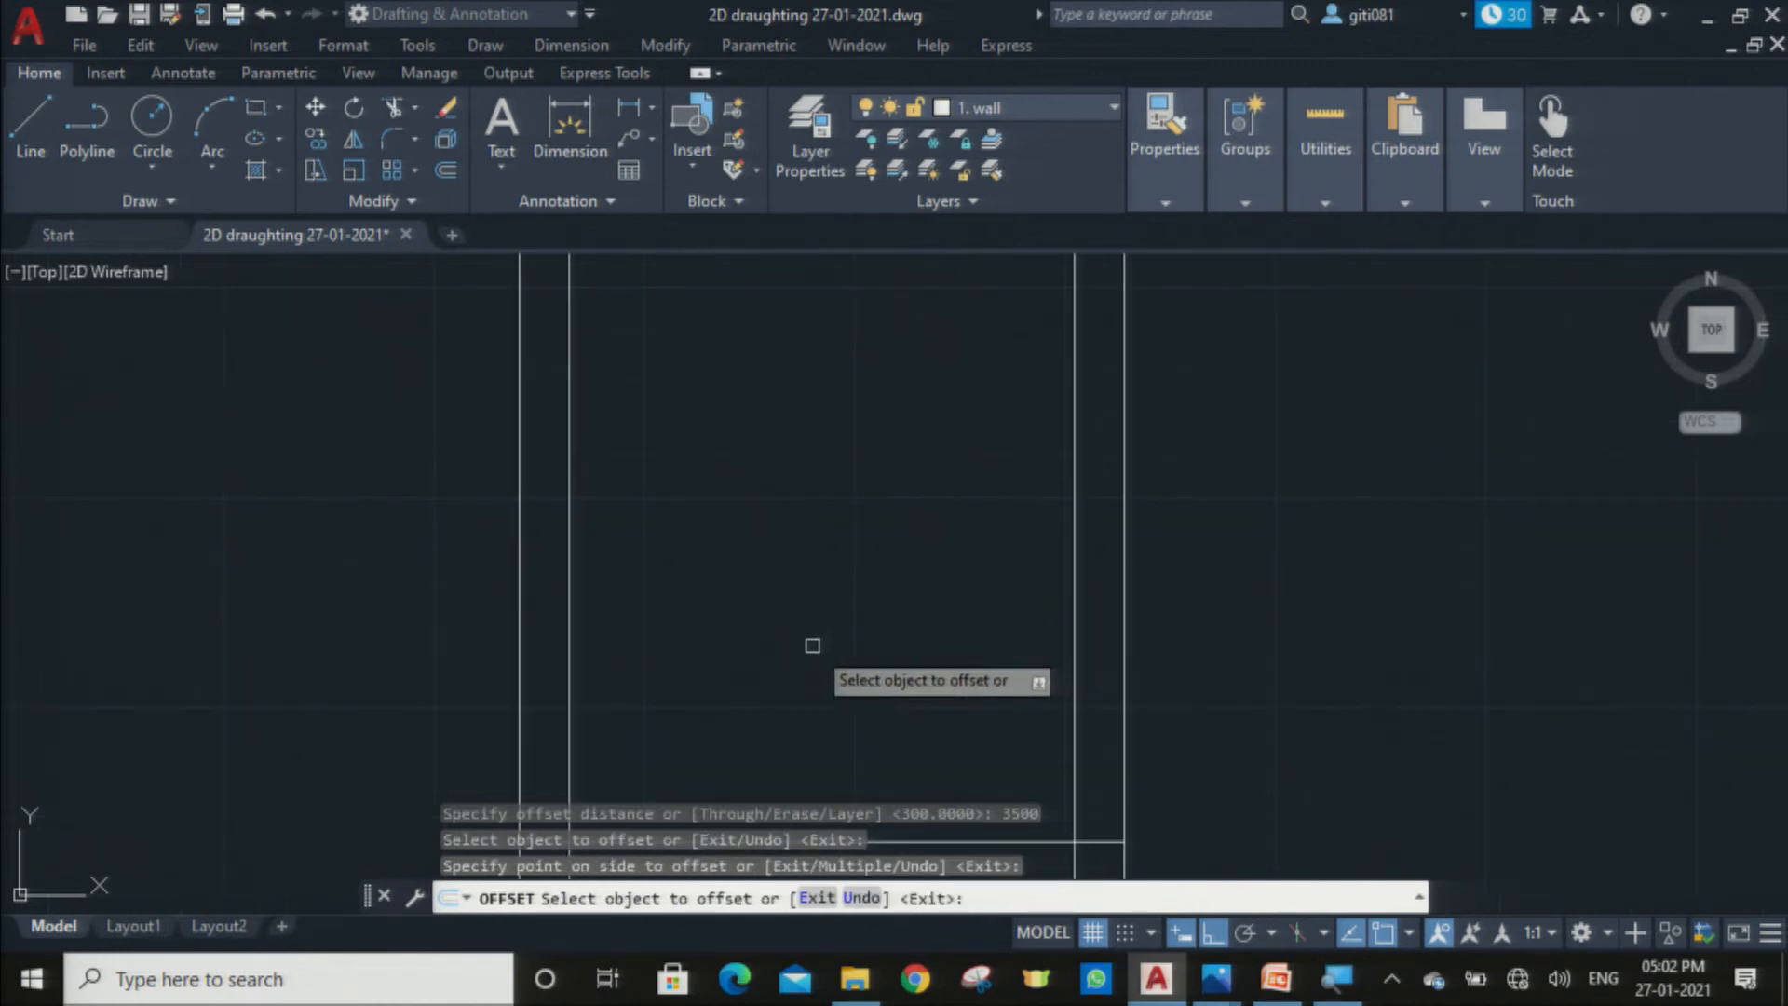
scroll(807, 610, "up", 5)
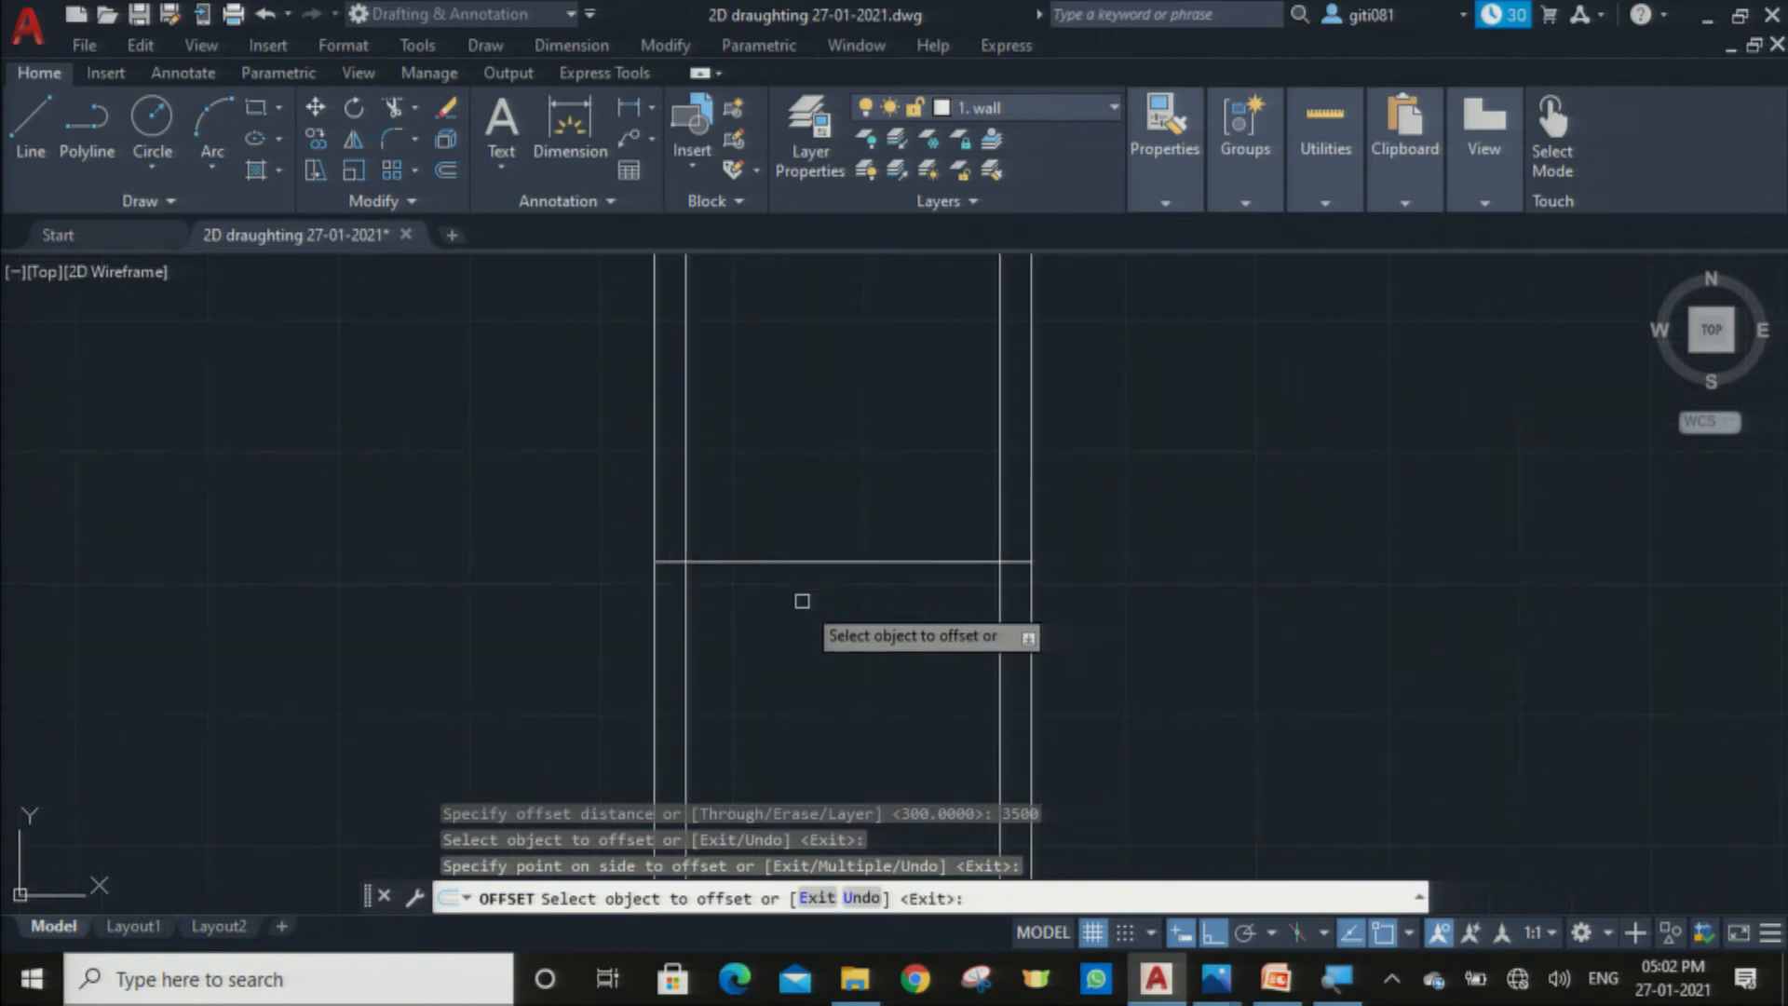
scroll(748, 528, "down", 1)
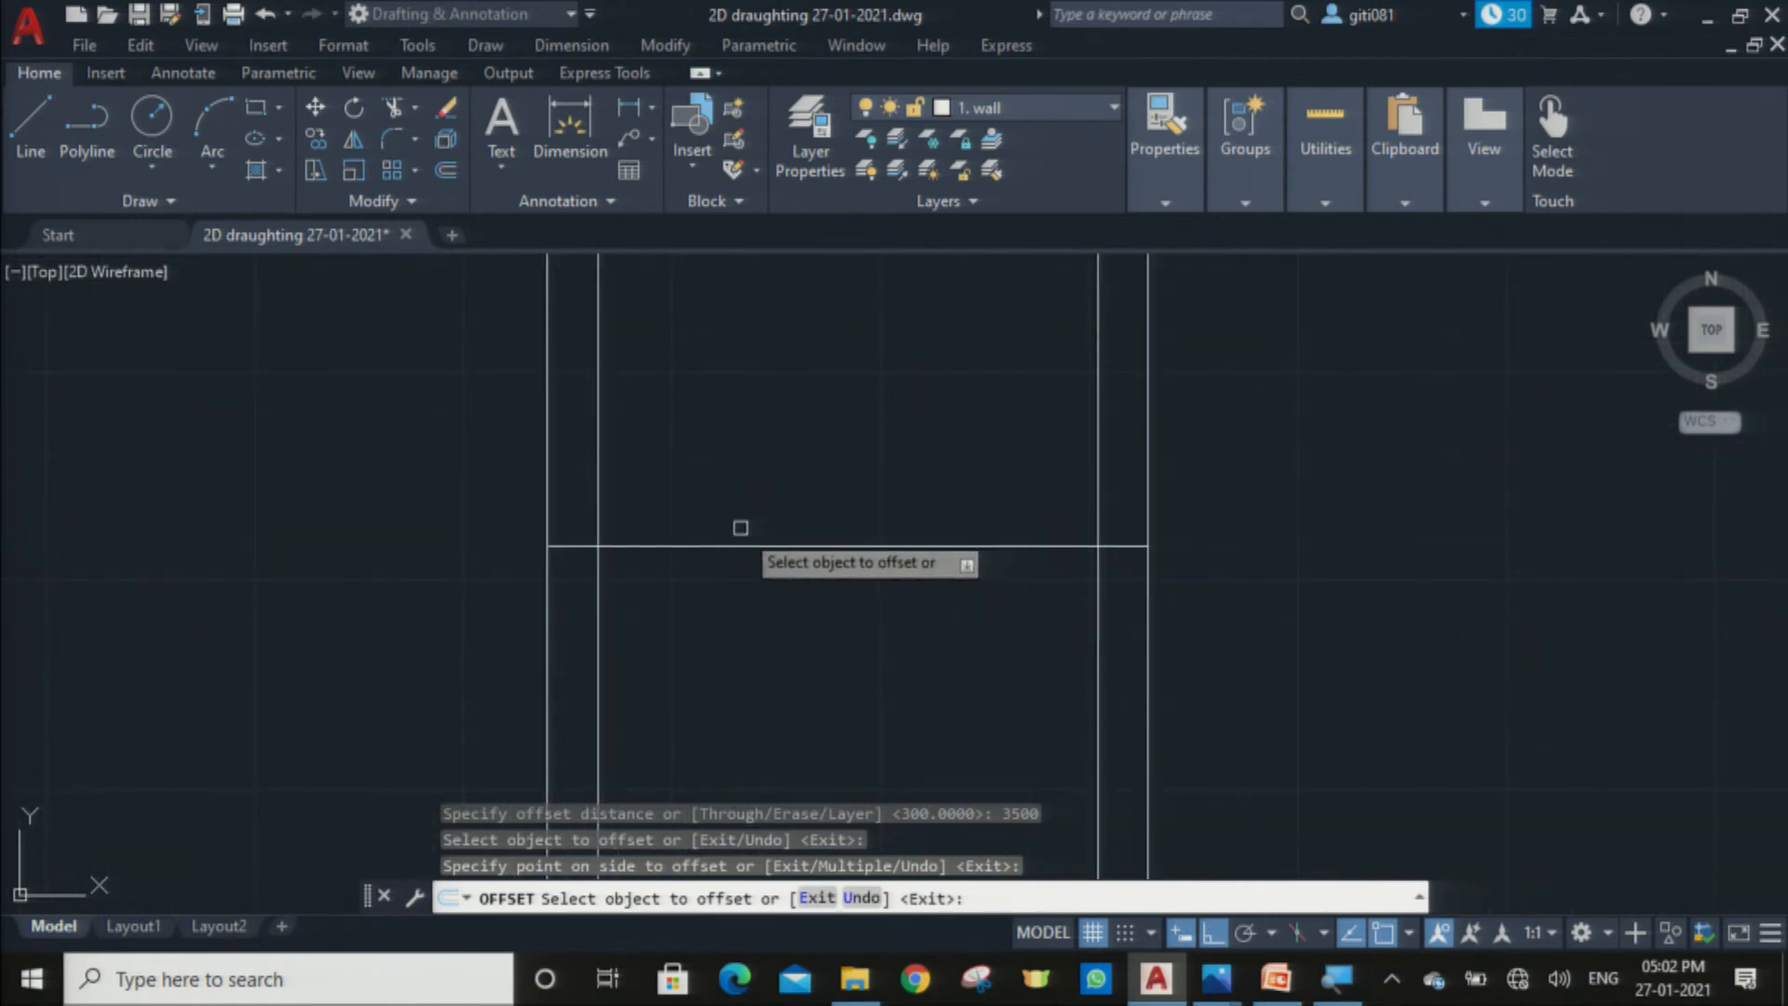
scroll(744, 526, "up", 1)
key("Escape")
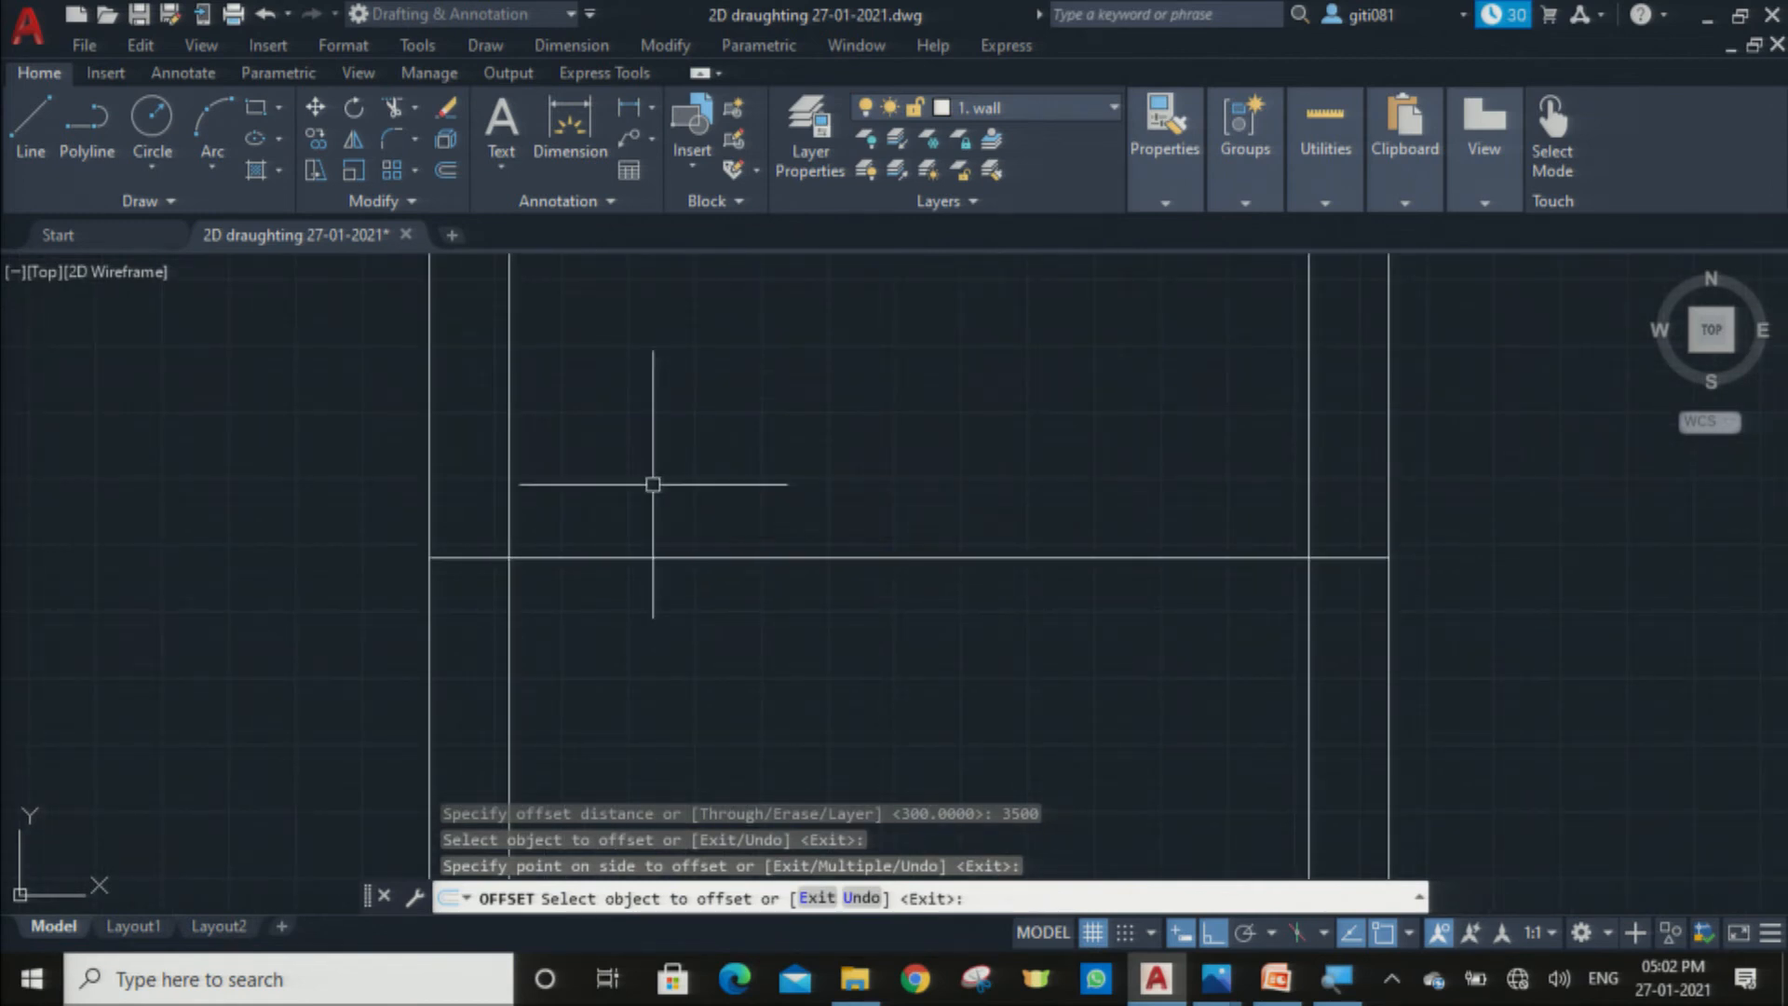
Step: Offset the bedroom's upper boundary line 100 upward to form the partition's thickness
type("o")
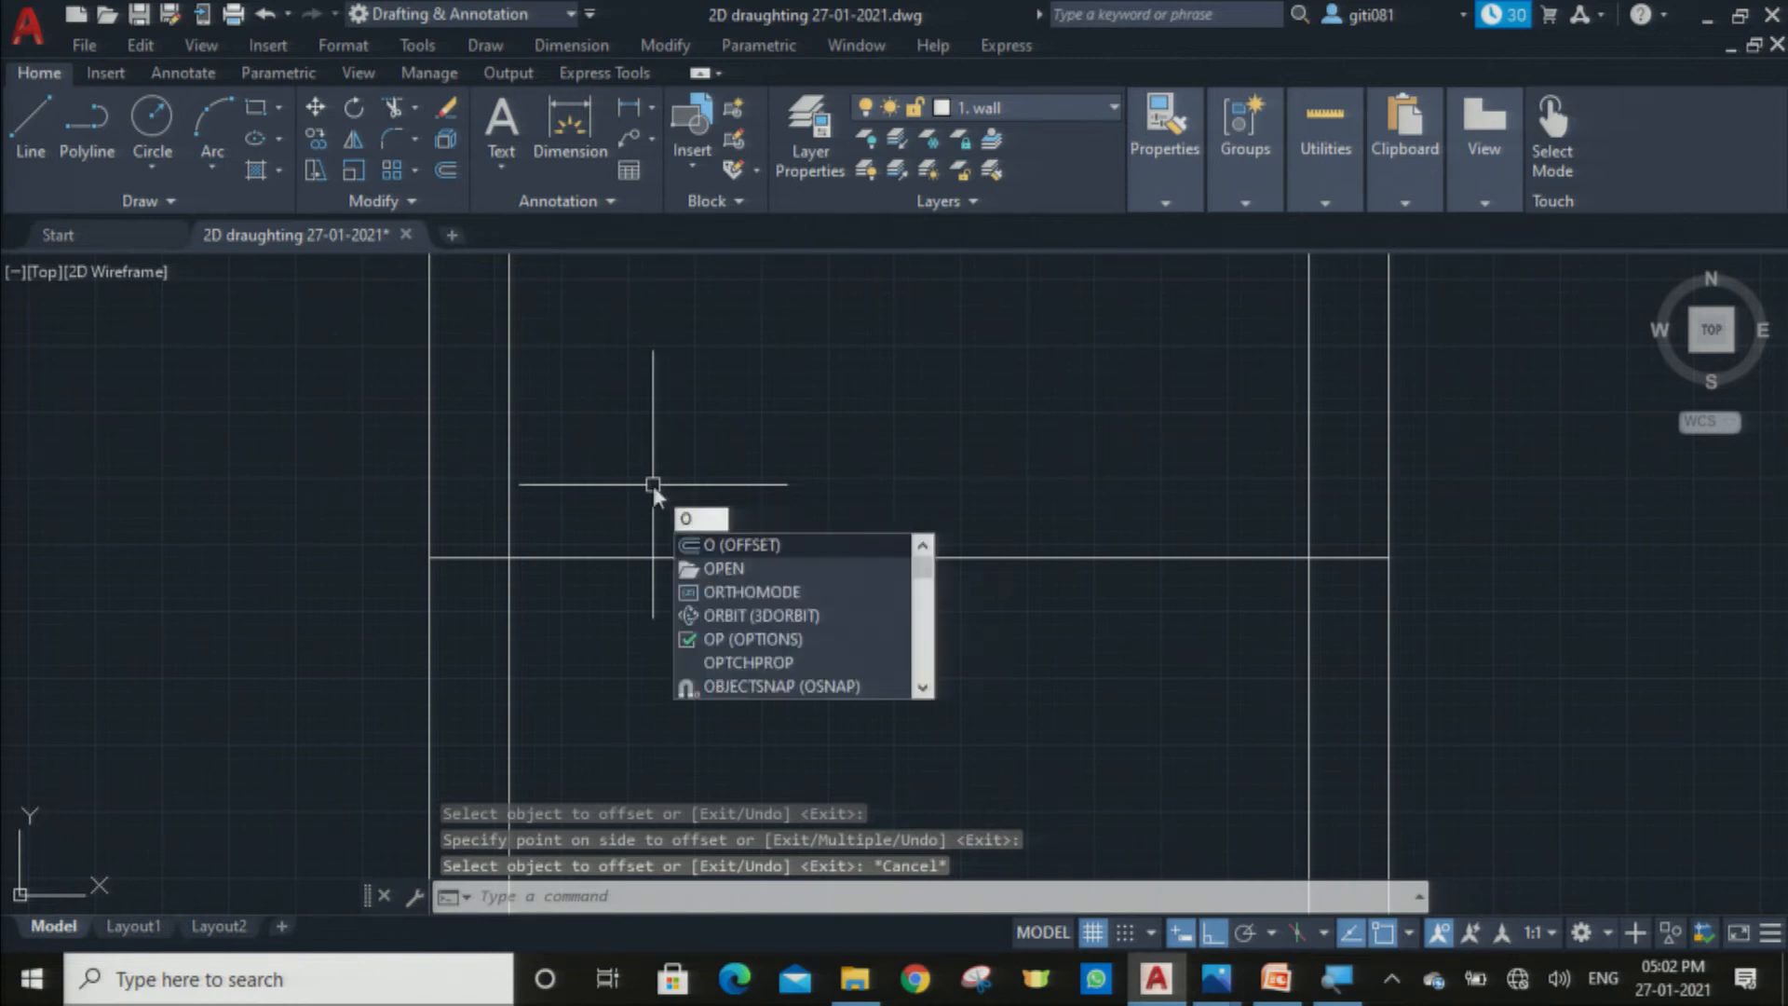
key("Return")
type("100")
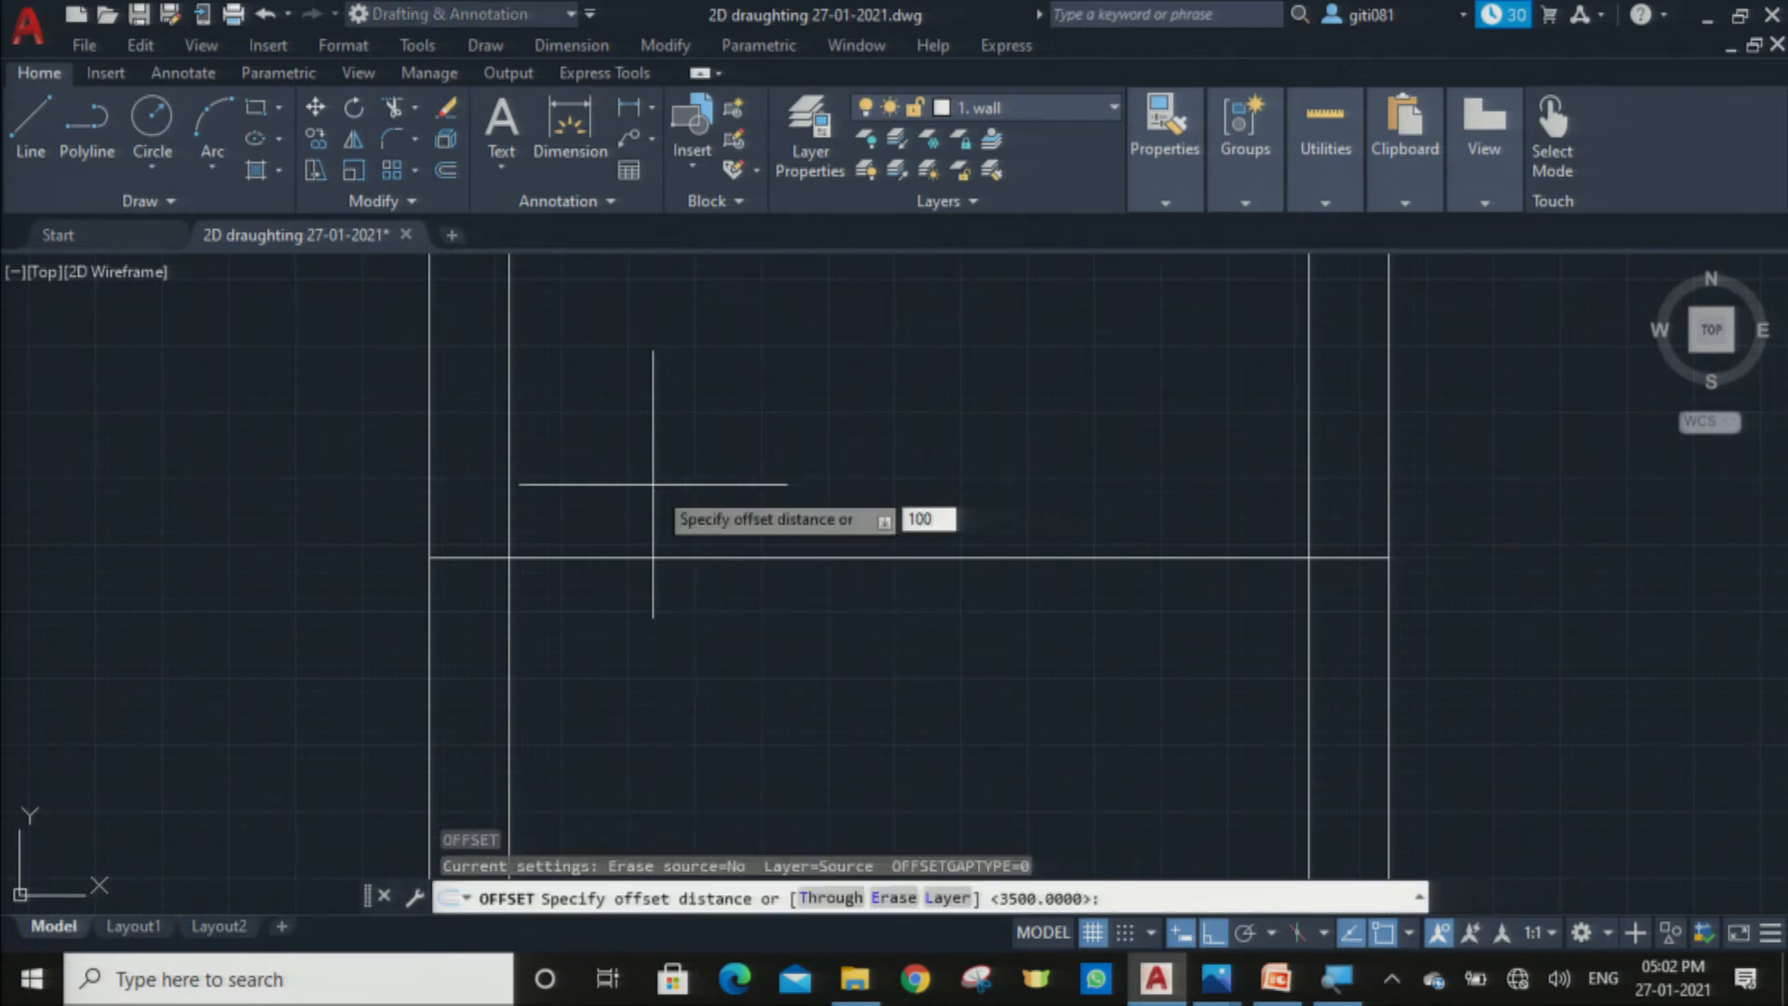
key("Return")
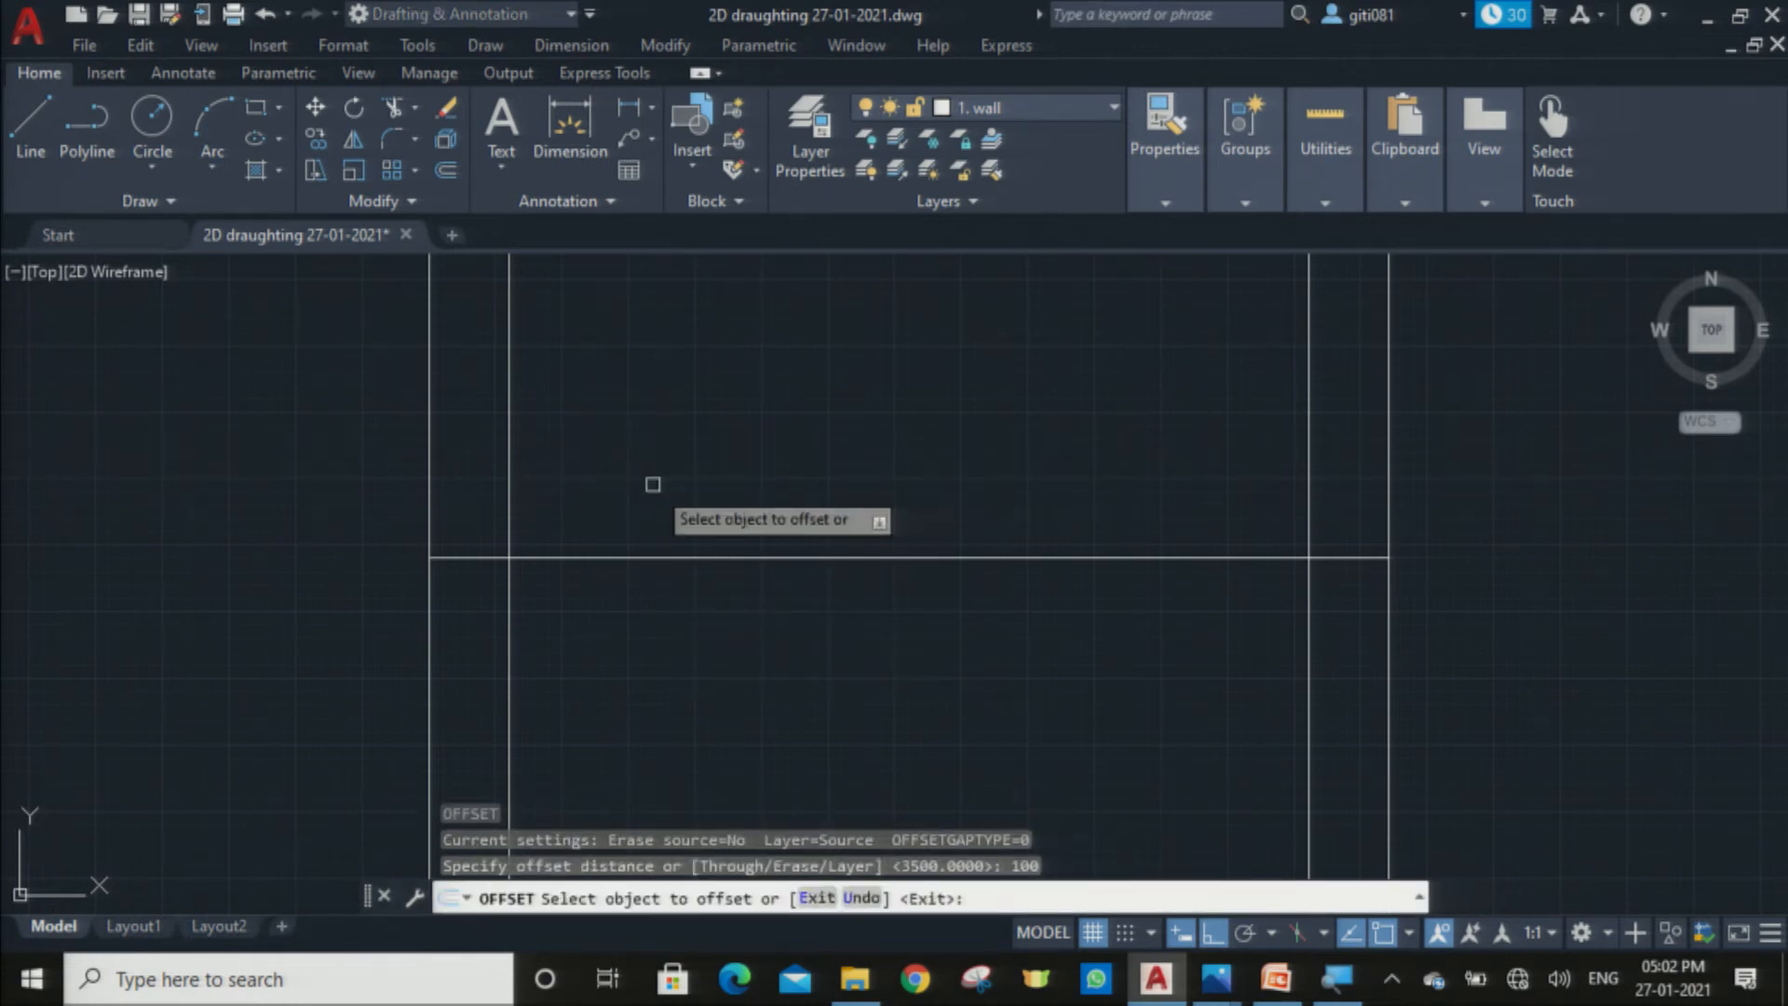
left_click(631, 552)
left_click(634, 518)
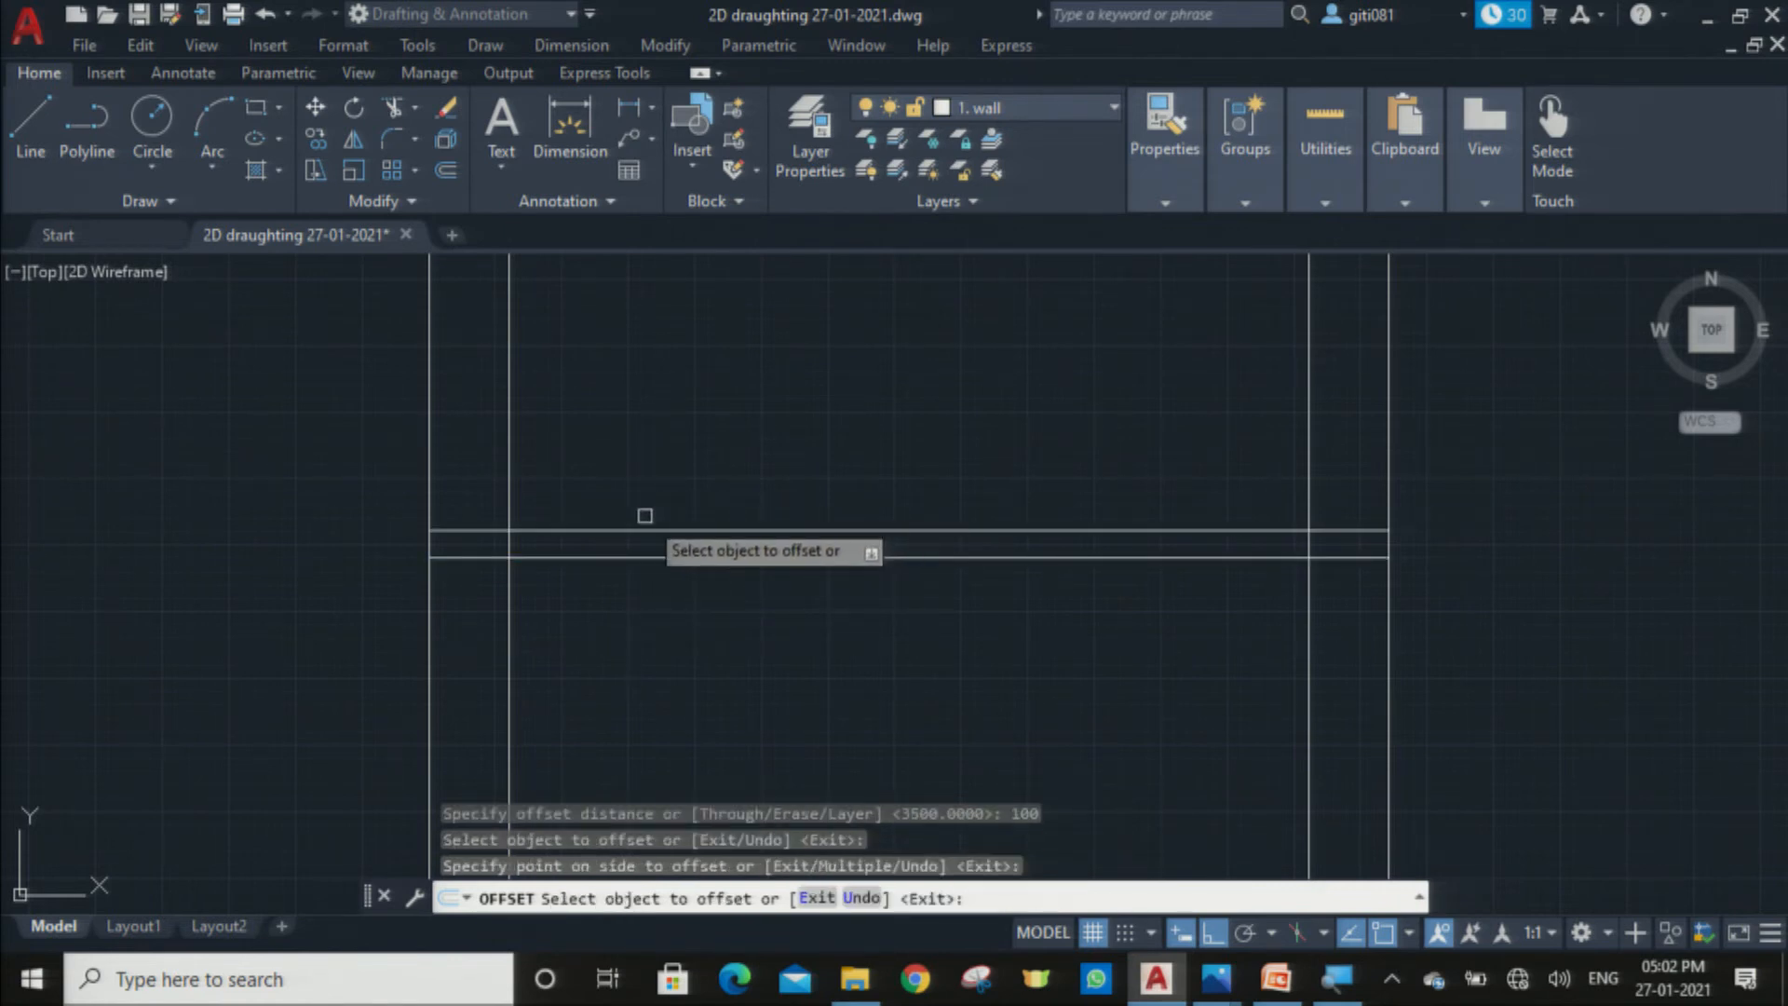
key("Escape")
Step: Offset the upper line of the bedroom partition 1500 upward to mark the bathroom's upper boundary
scroll(667, 480, "down", 3)
scroll(707, 614, "up", 2)
scroll(727, 577, "down", 2)
middle_click_drag(763, 530, 768, 583)
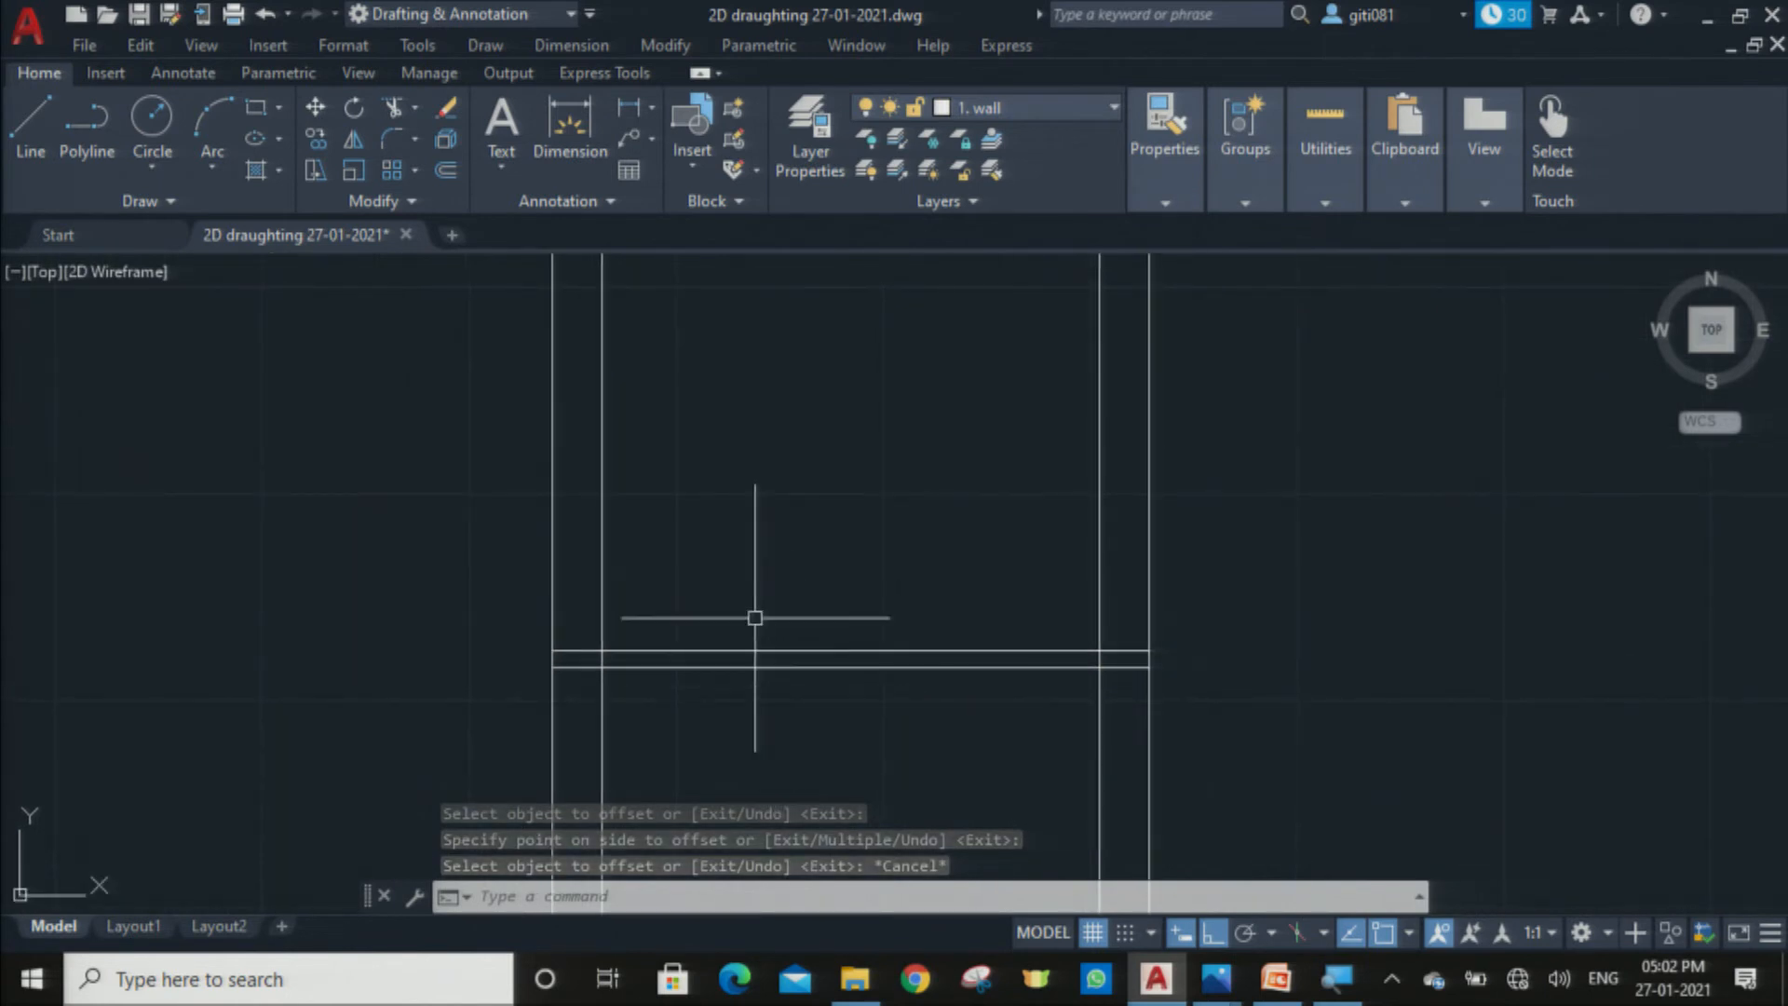
scroll(791, 475, "down", 4)
middle_click_drag(789, 480, 780, 508)
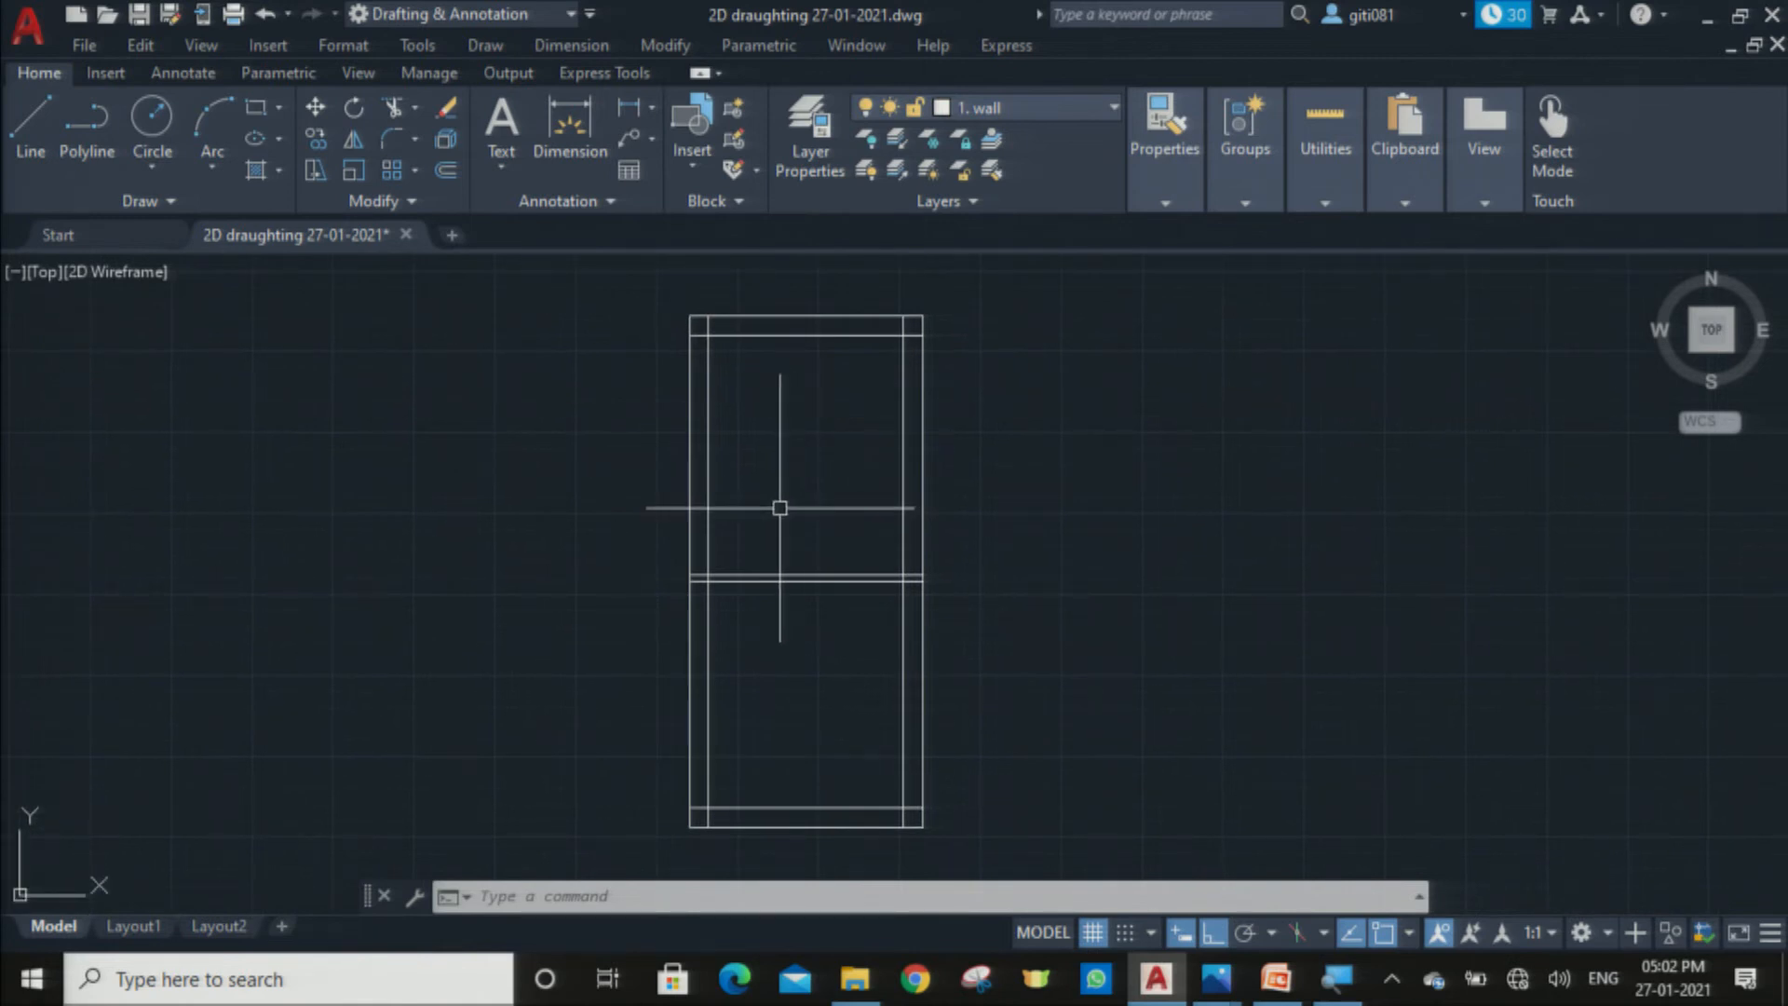
scroll(783, 508, "up", 2)
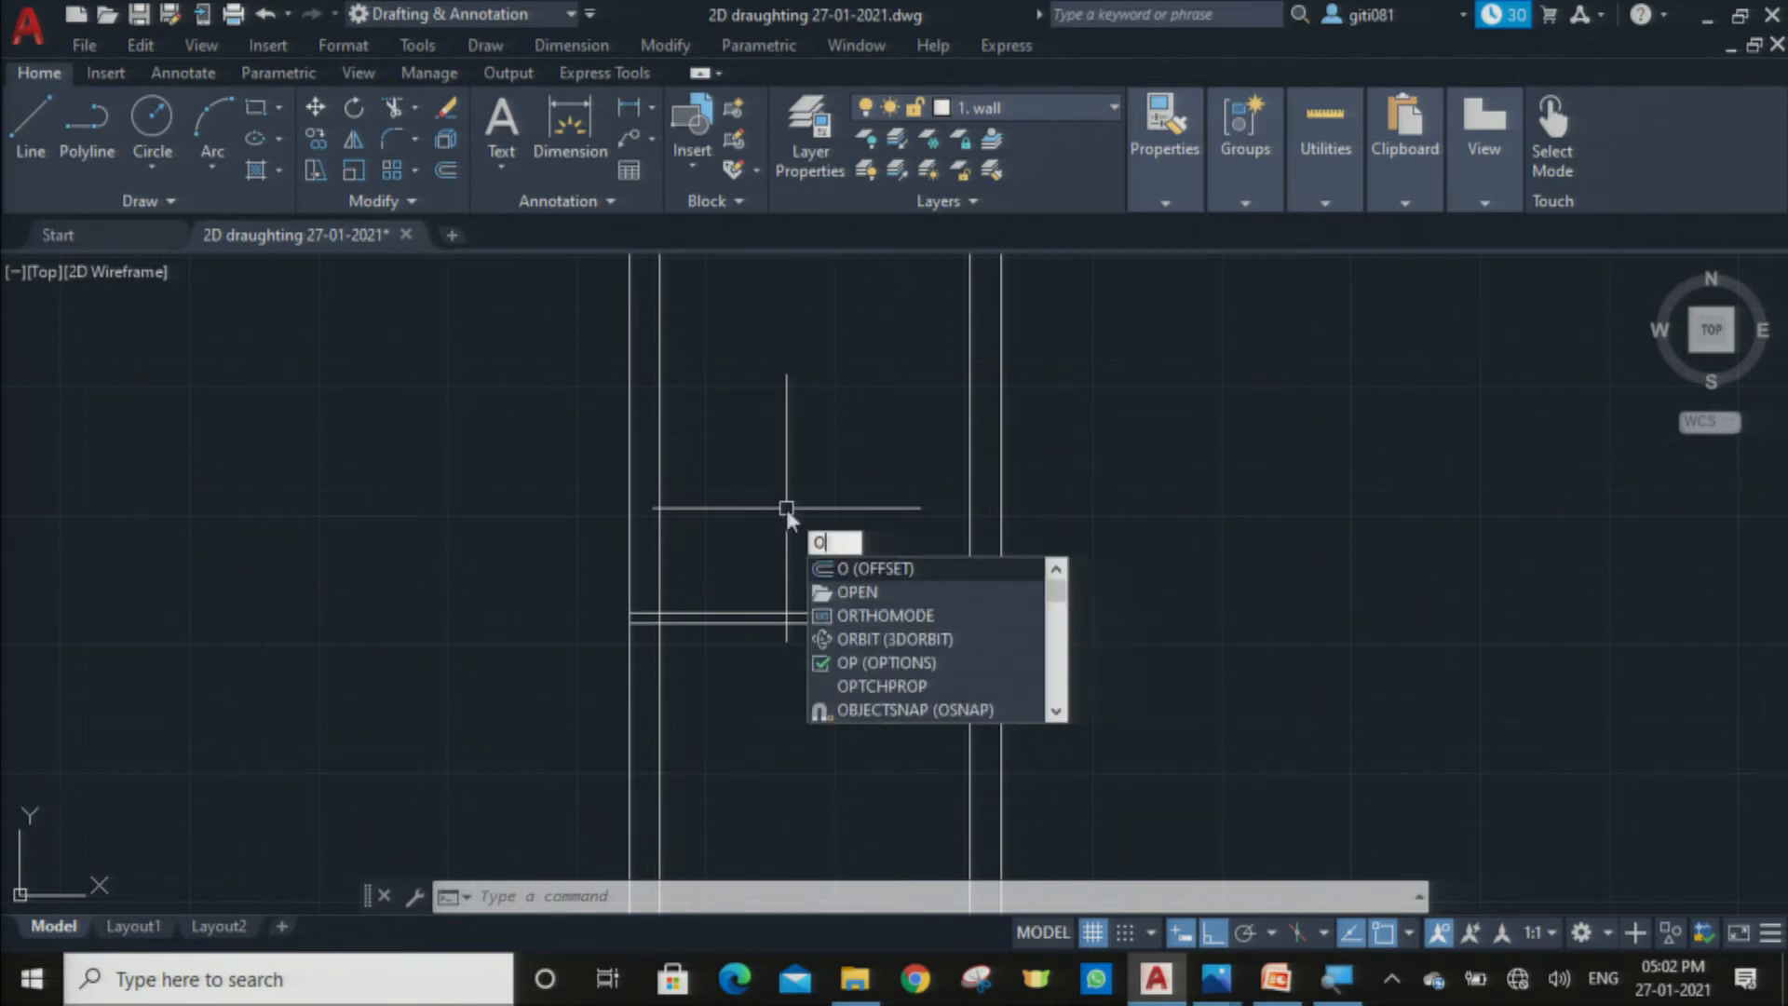
key("Return")
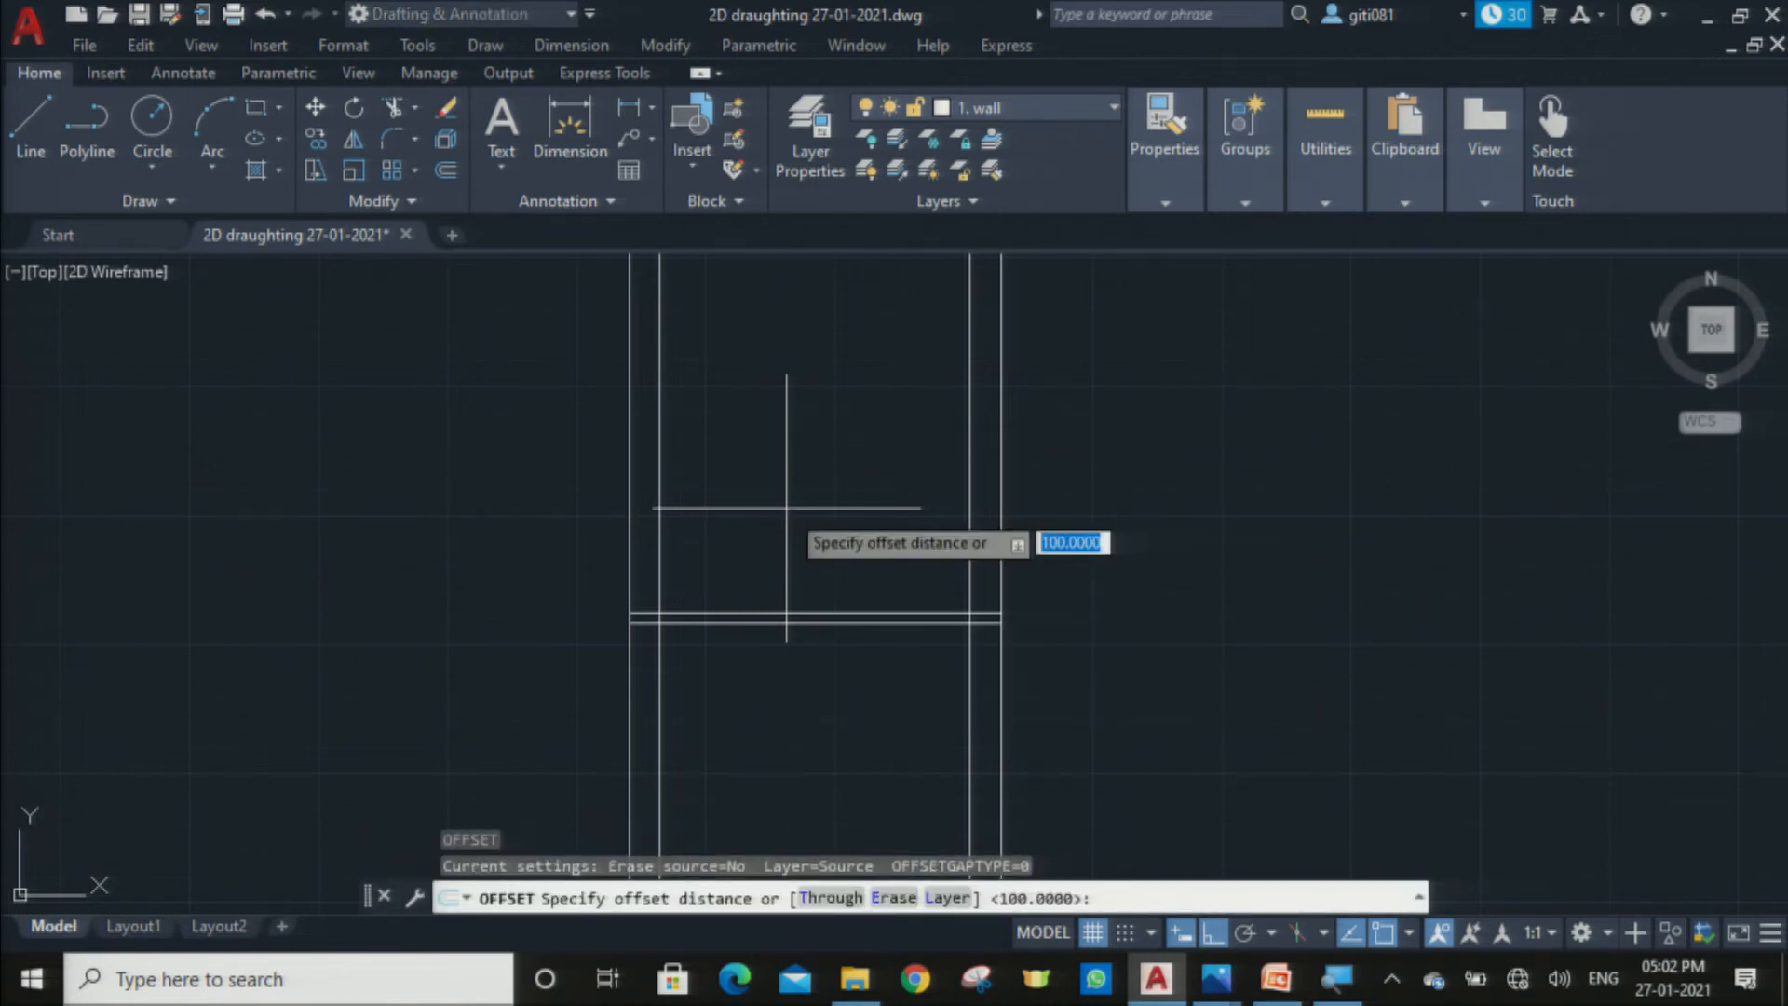
type("1500")
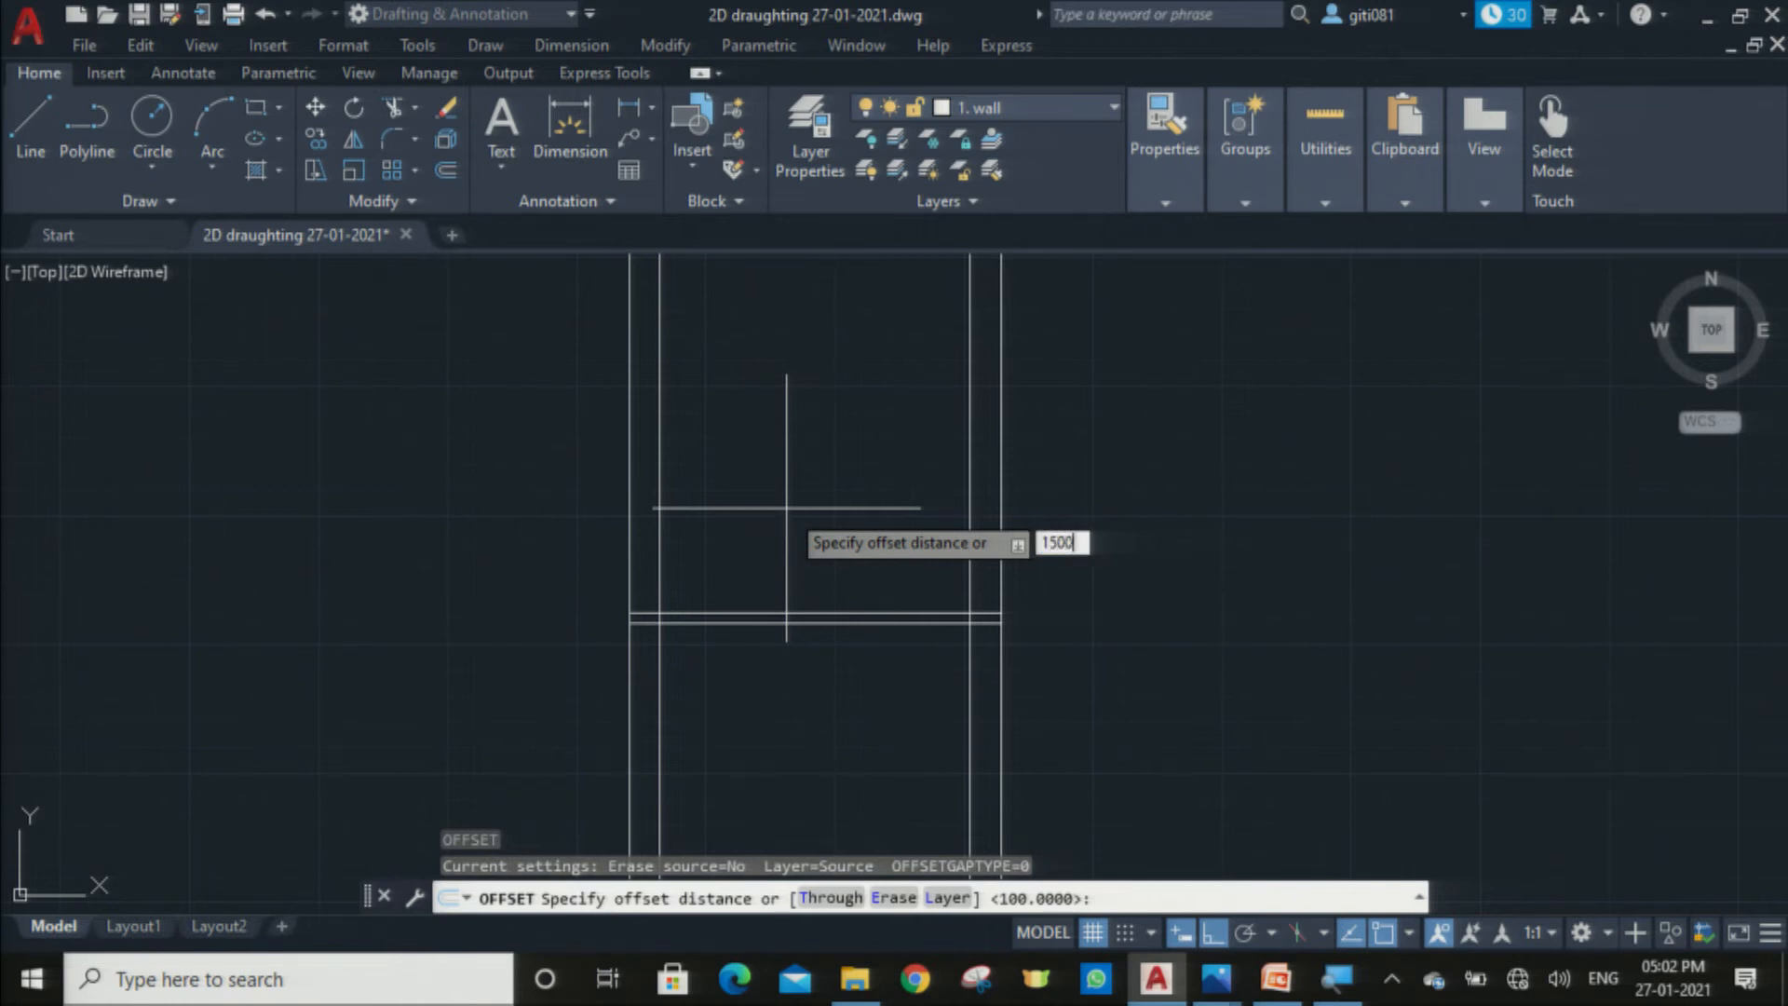
key("Return")
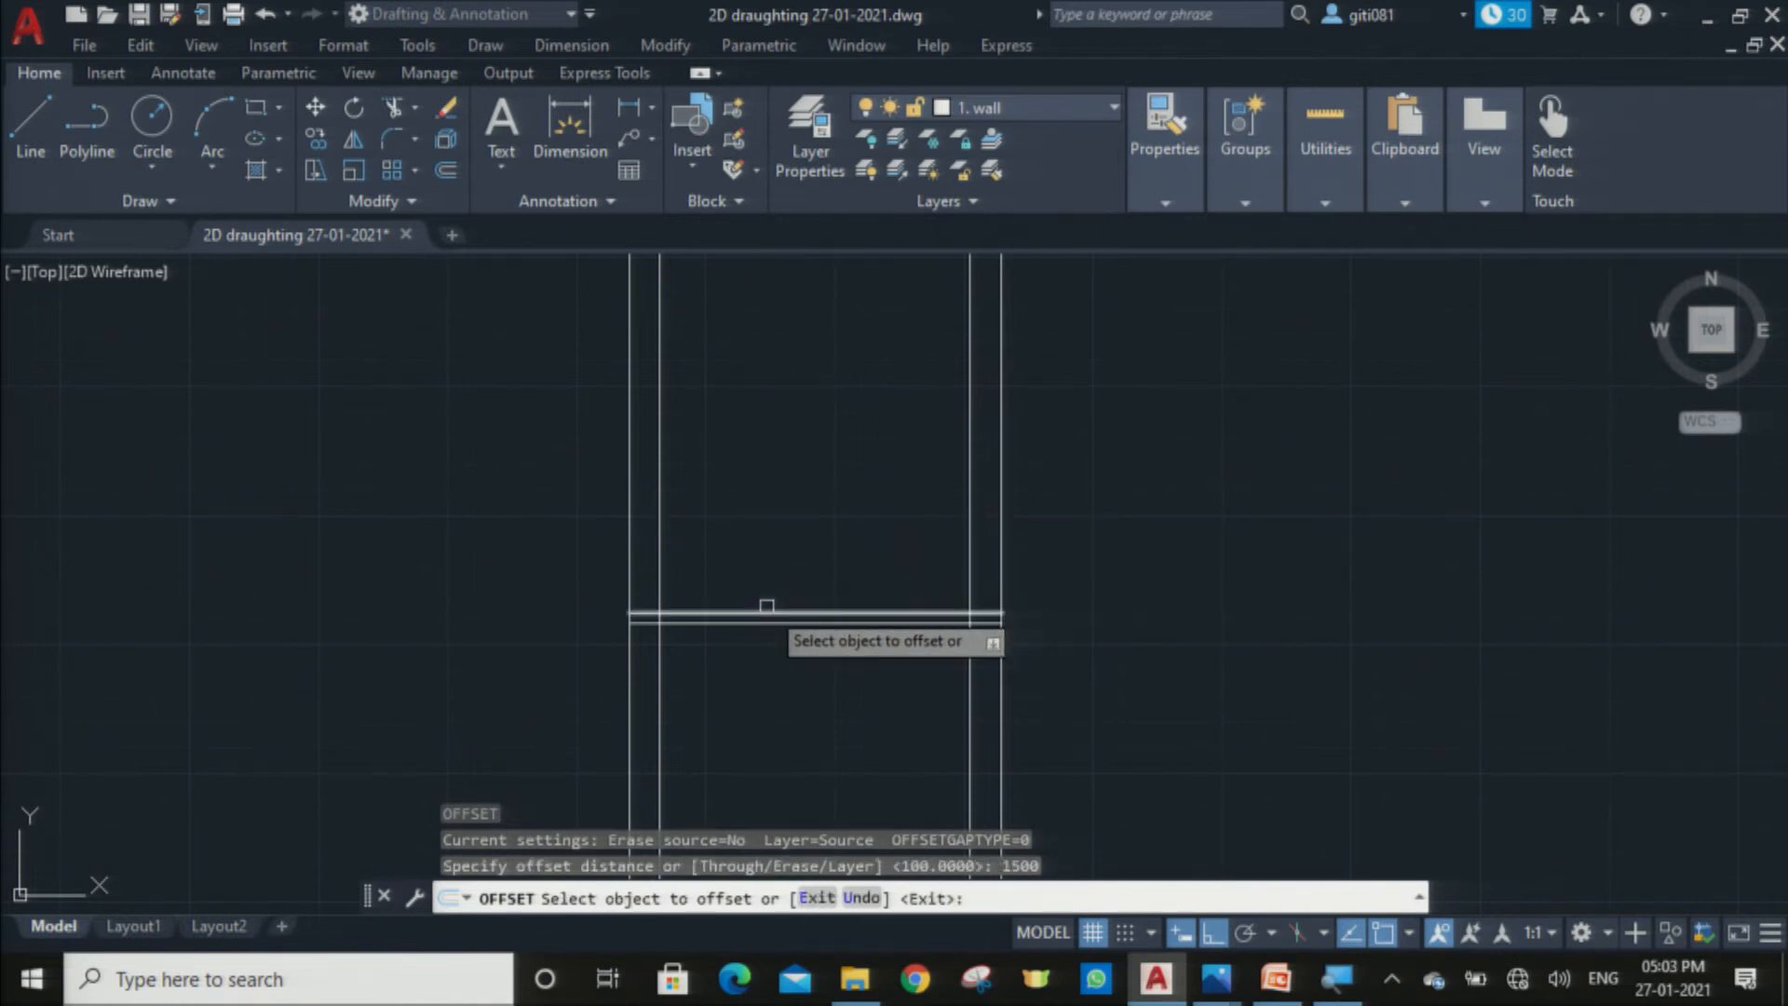
left_click(767, 607)
left_click(782, 508)
key("Escape")
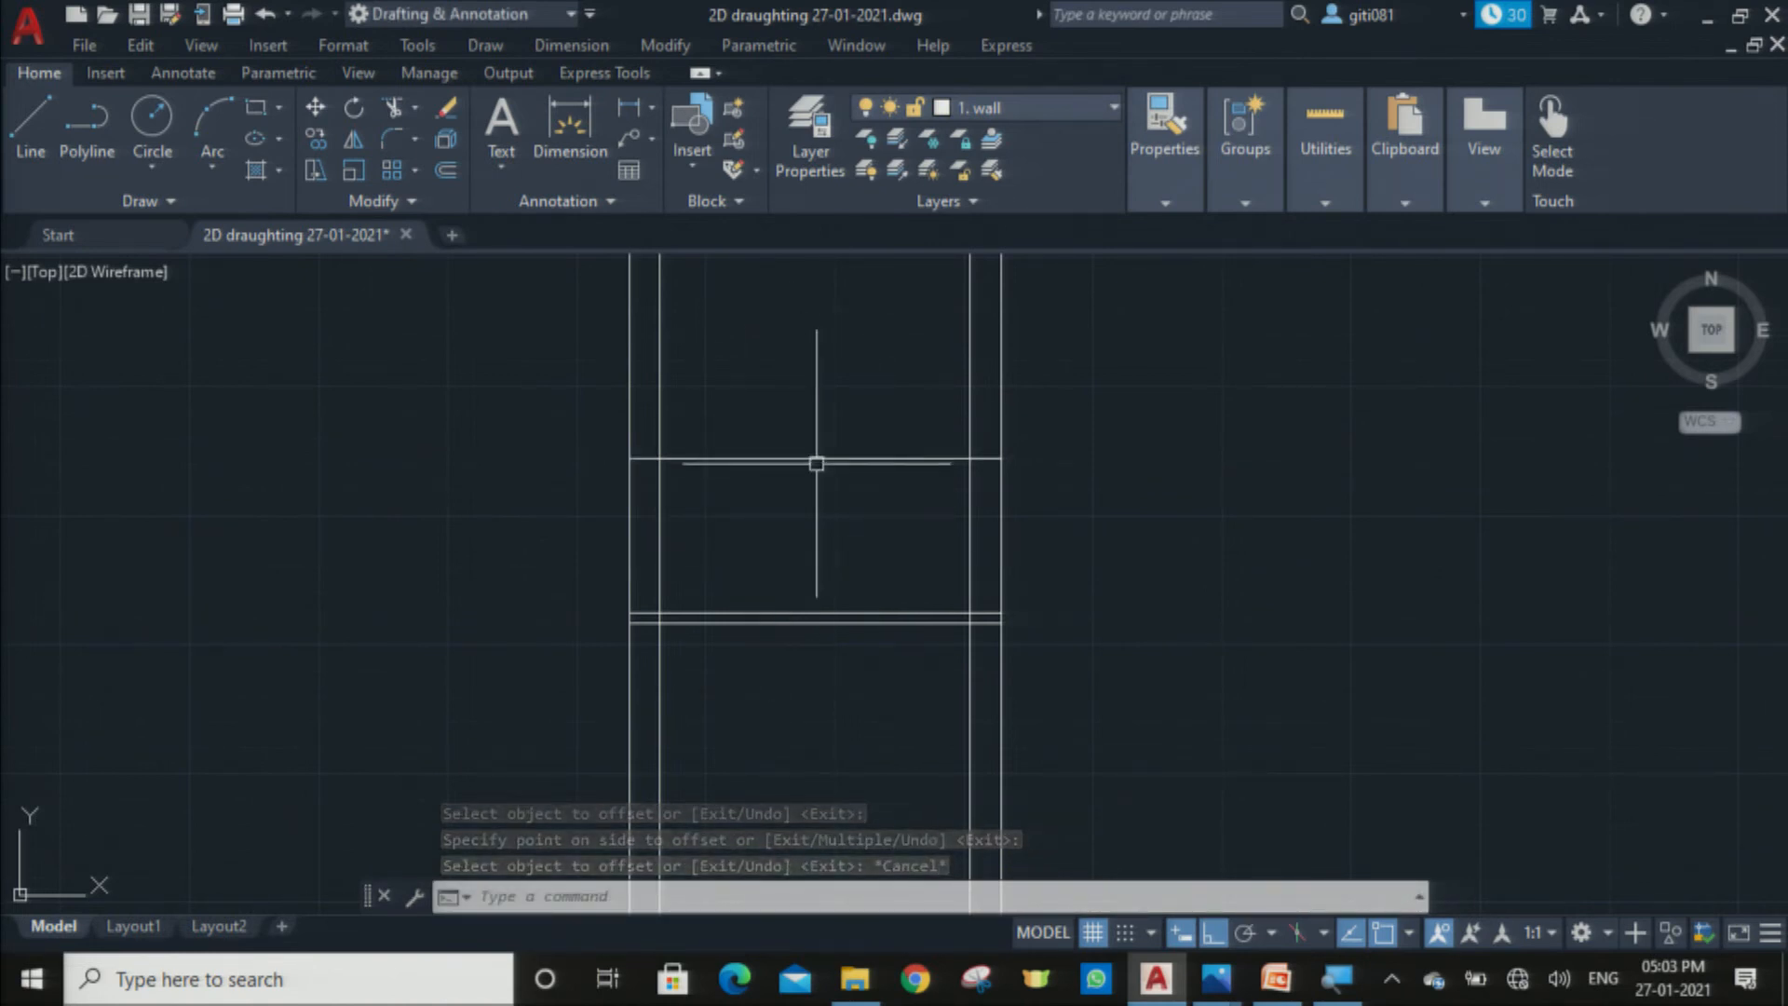
Step: Offset the bathroom's upper boundary line 100 upward to form the partition's thickness
type("o")
key("Return")
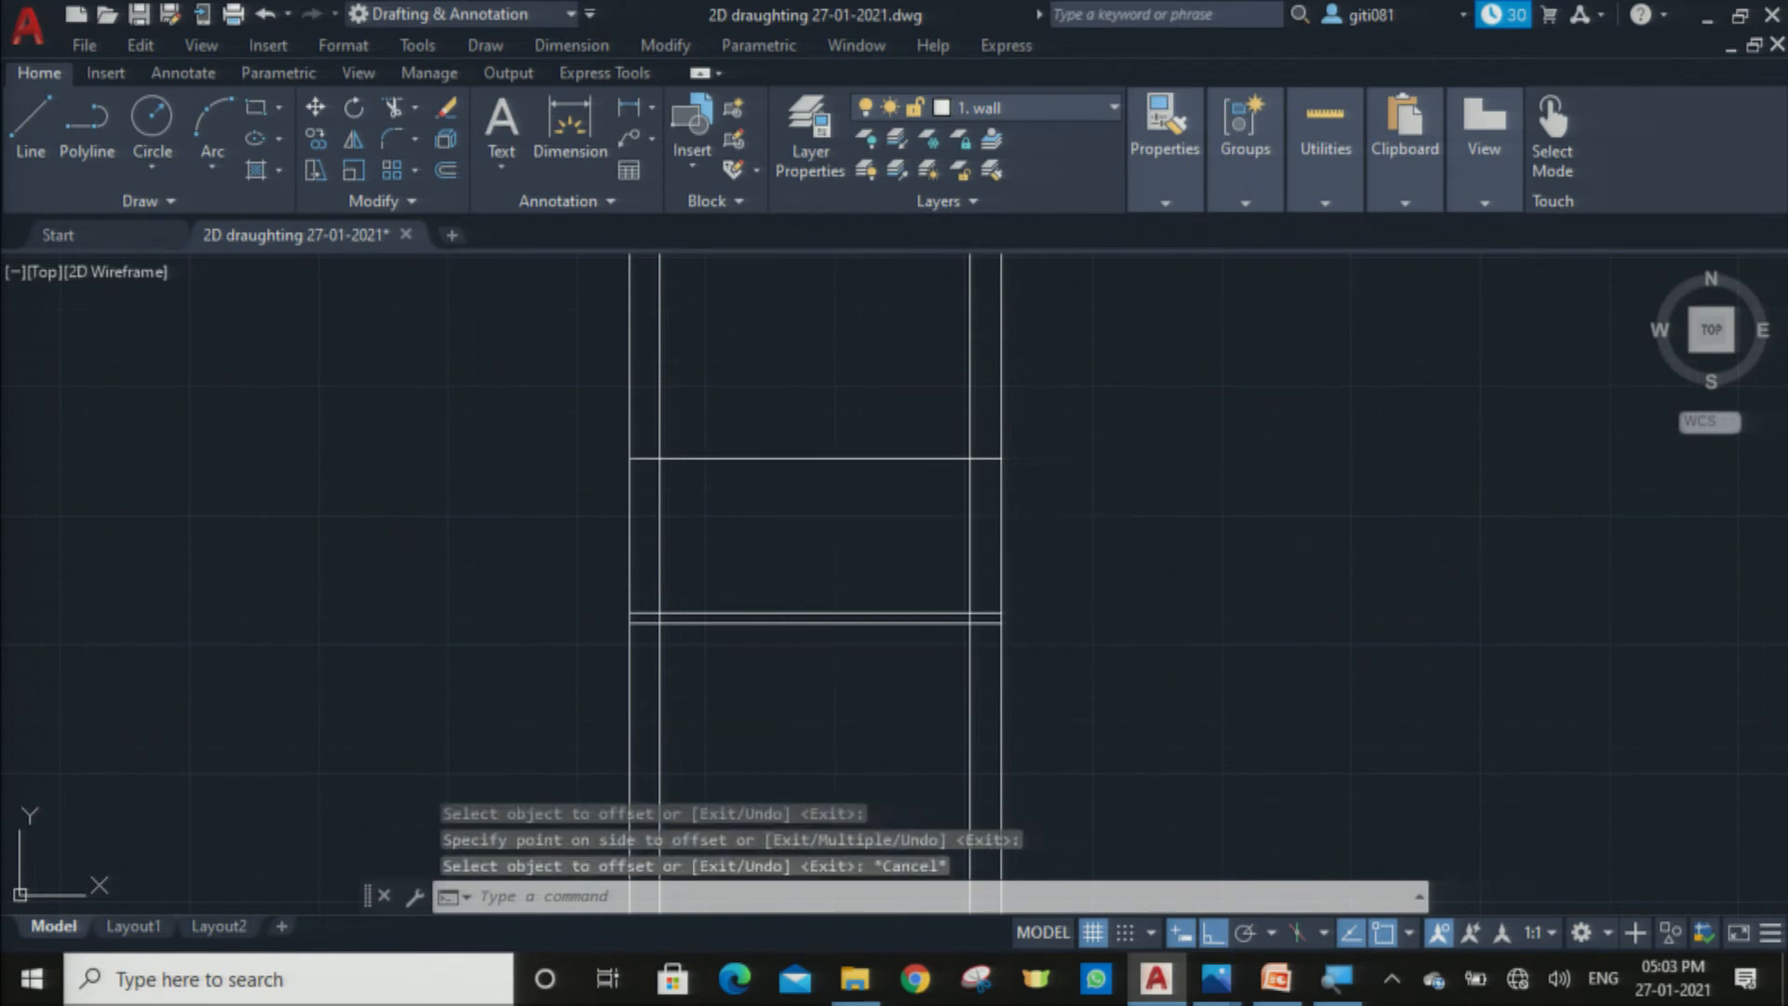
type("100")
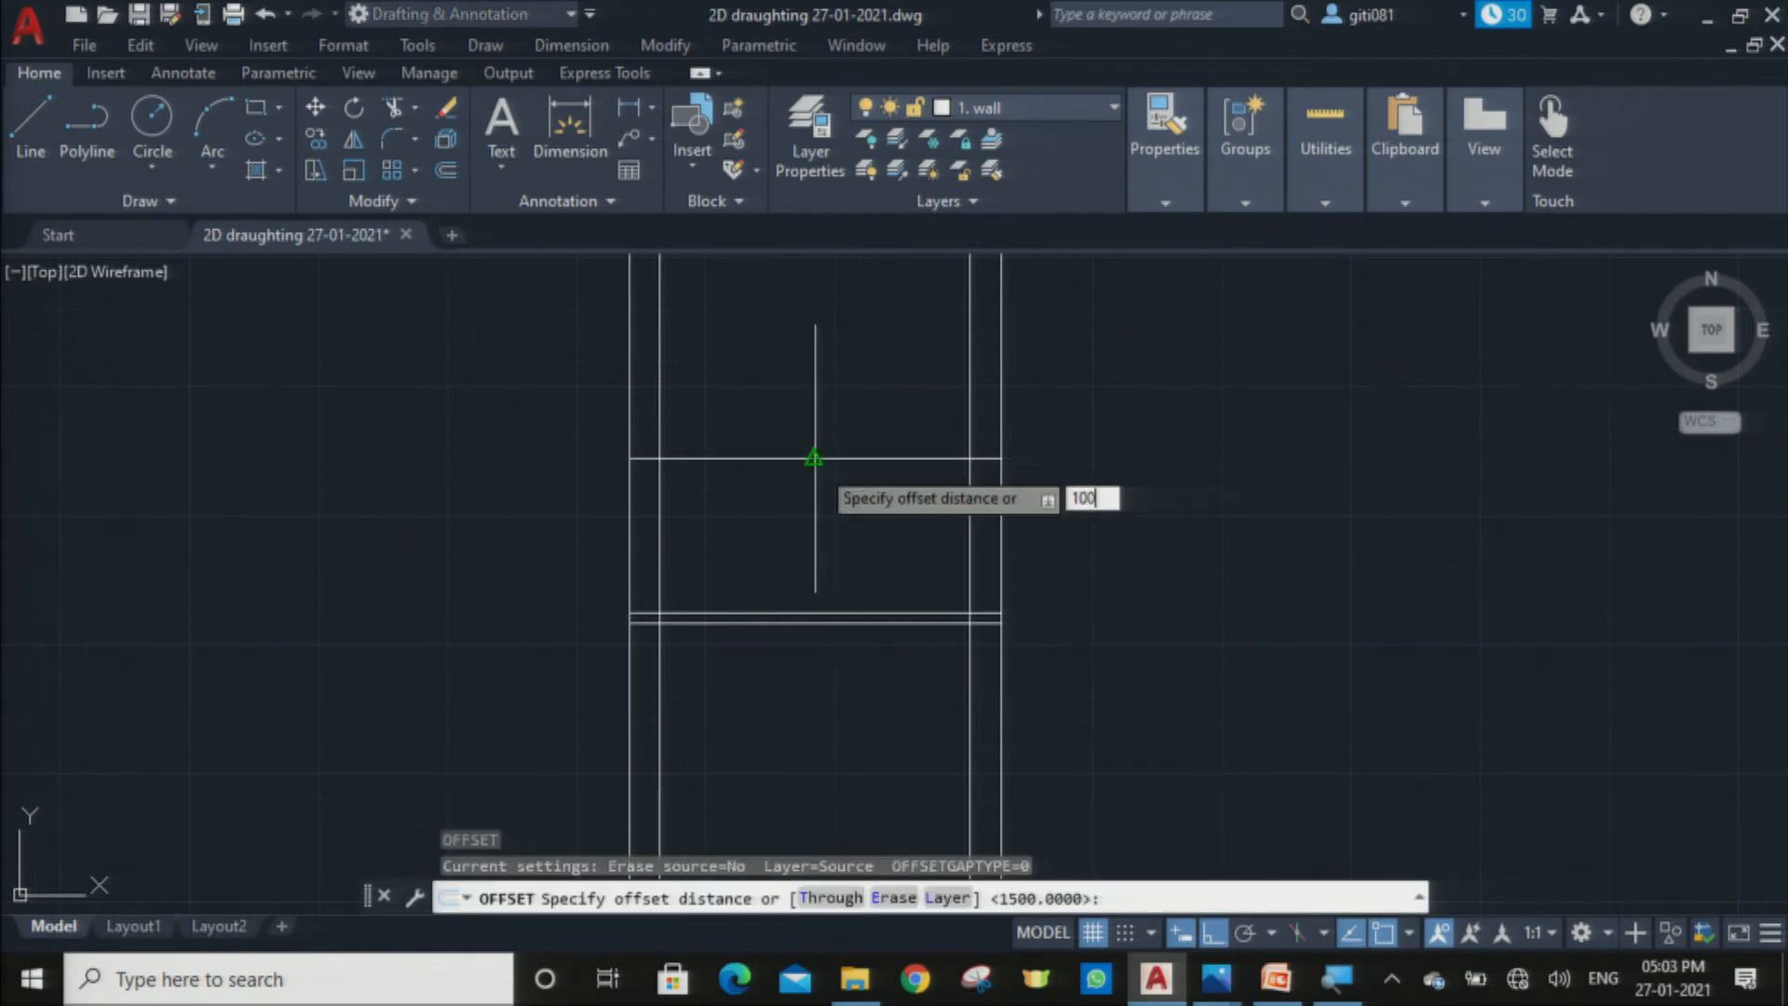
key("Return")
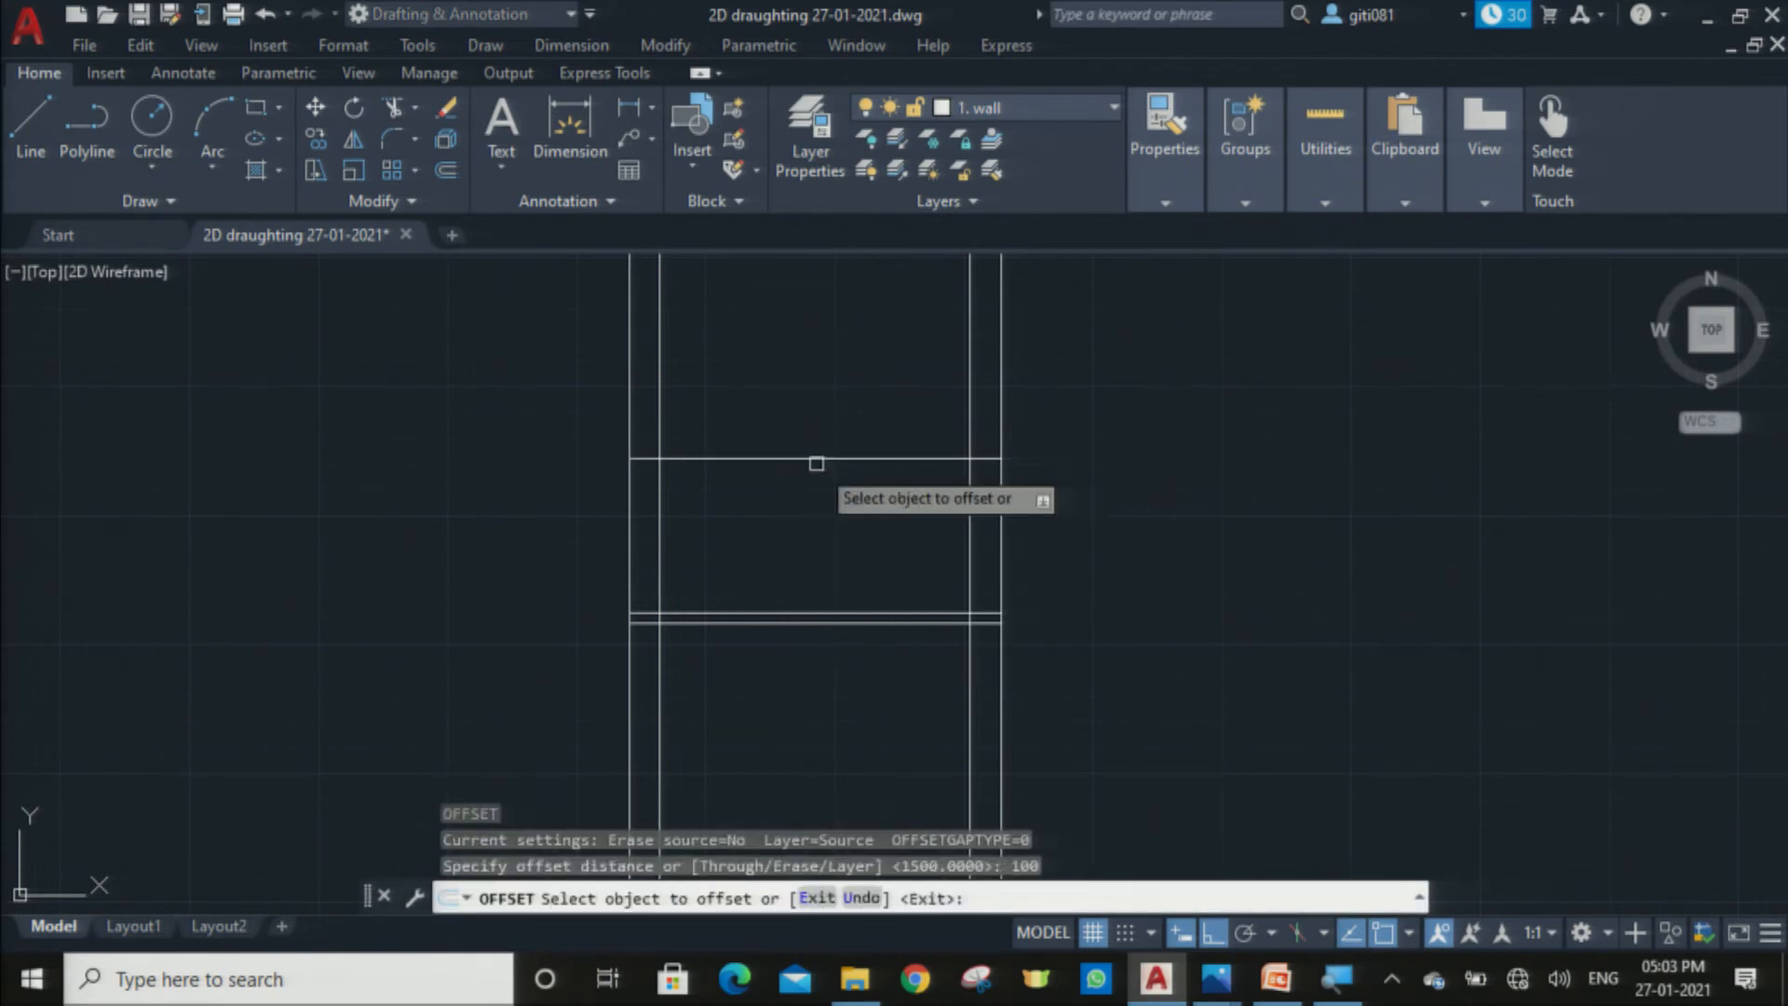
left_click(868, 457)
left_click(885, 416)
key("Escape")
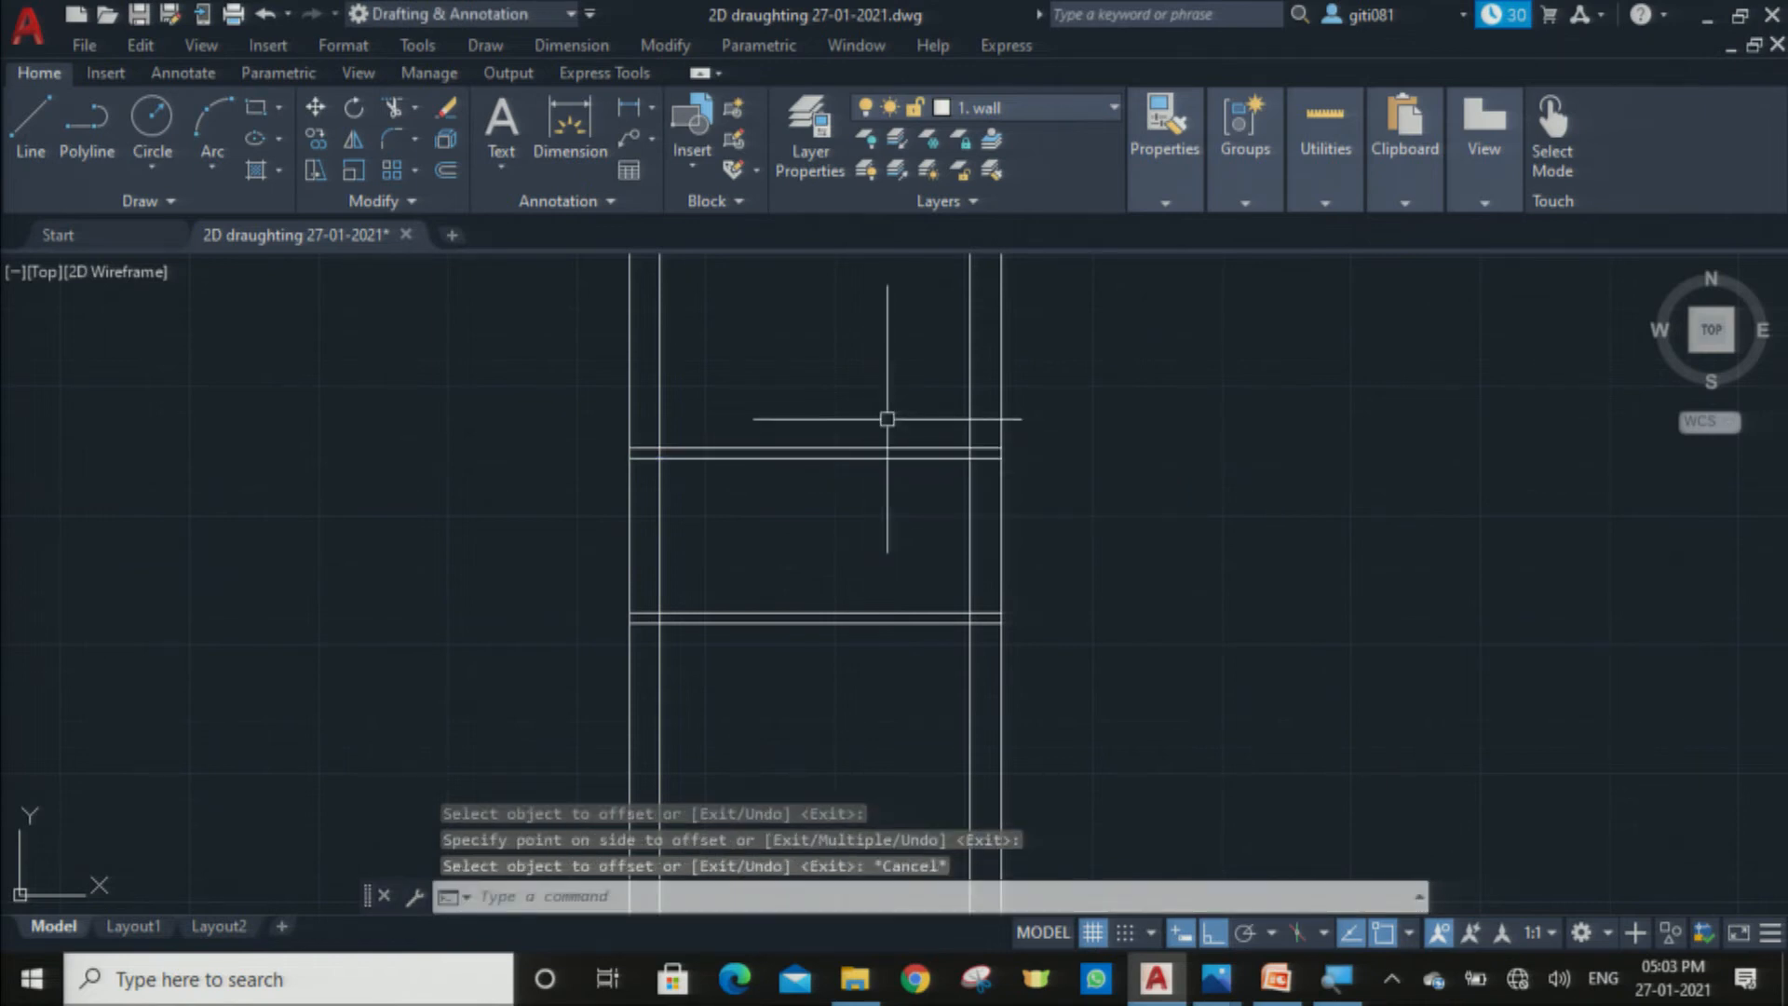
Step: Offset the left outer wall's inner line 1500 to the right to mark the bathroom's width
scroll(861, 448, "down", 2)
scroll(782, 493, "up", 4)
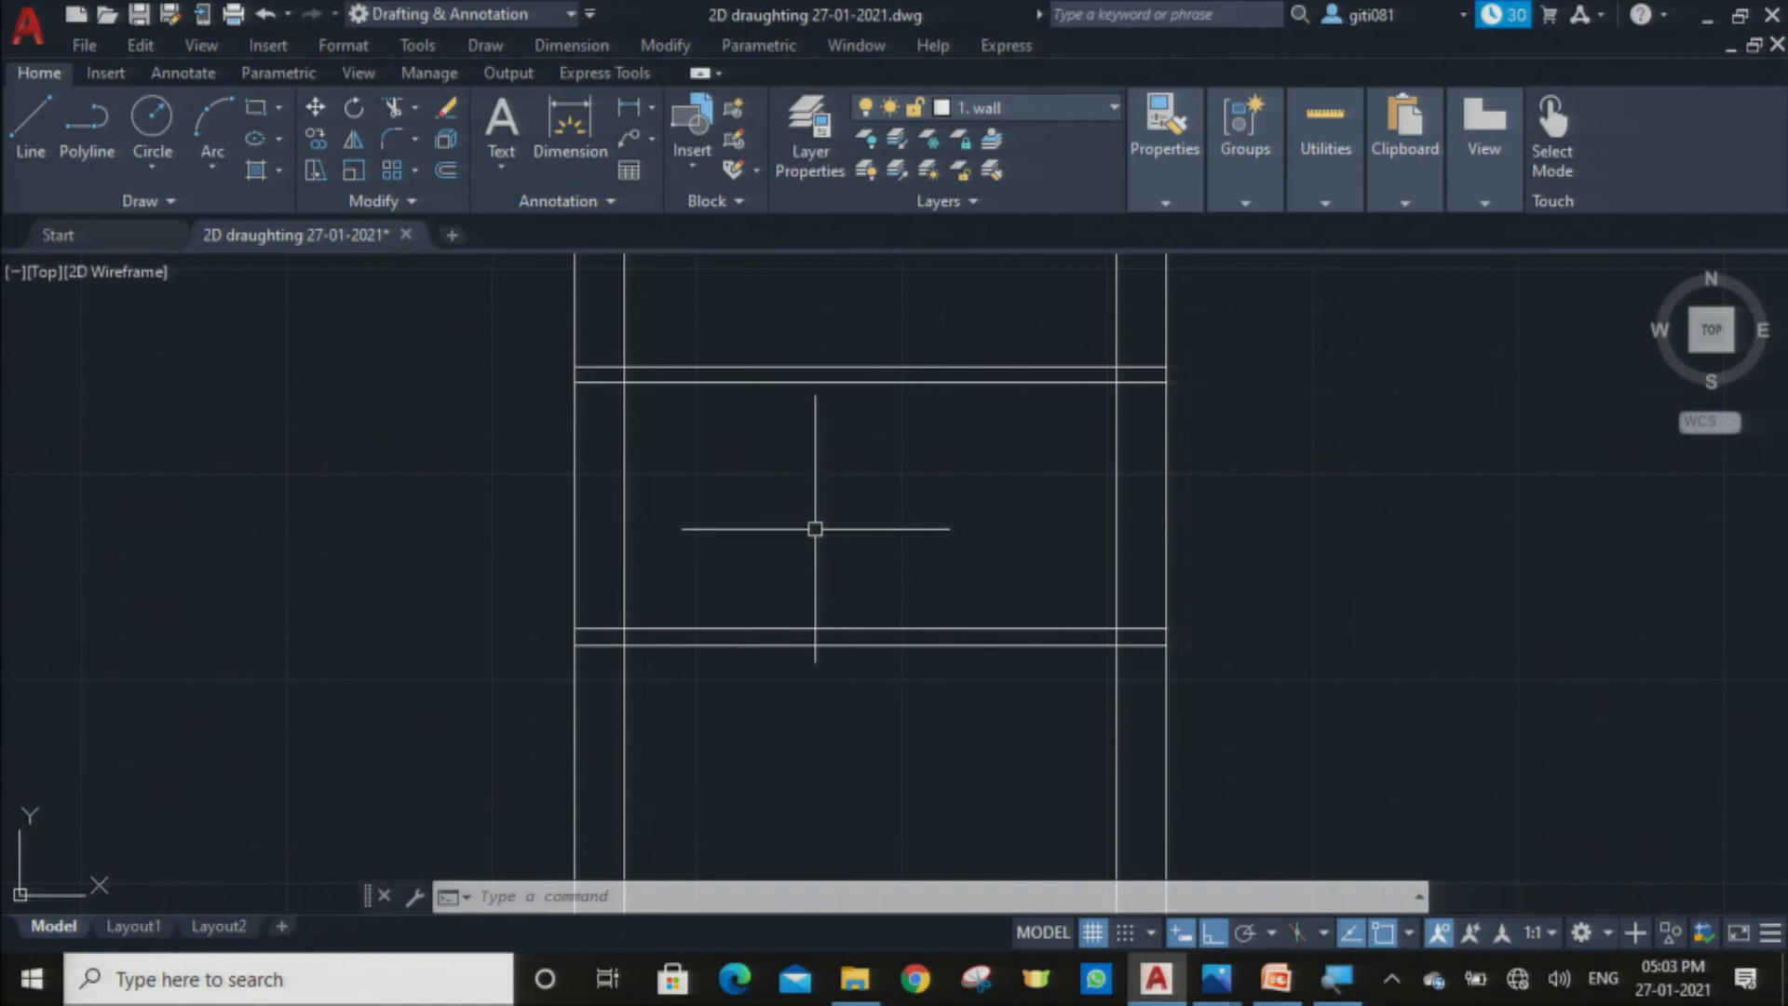
type("o")
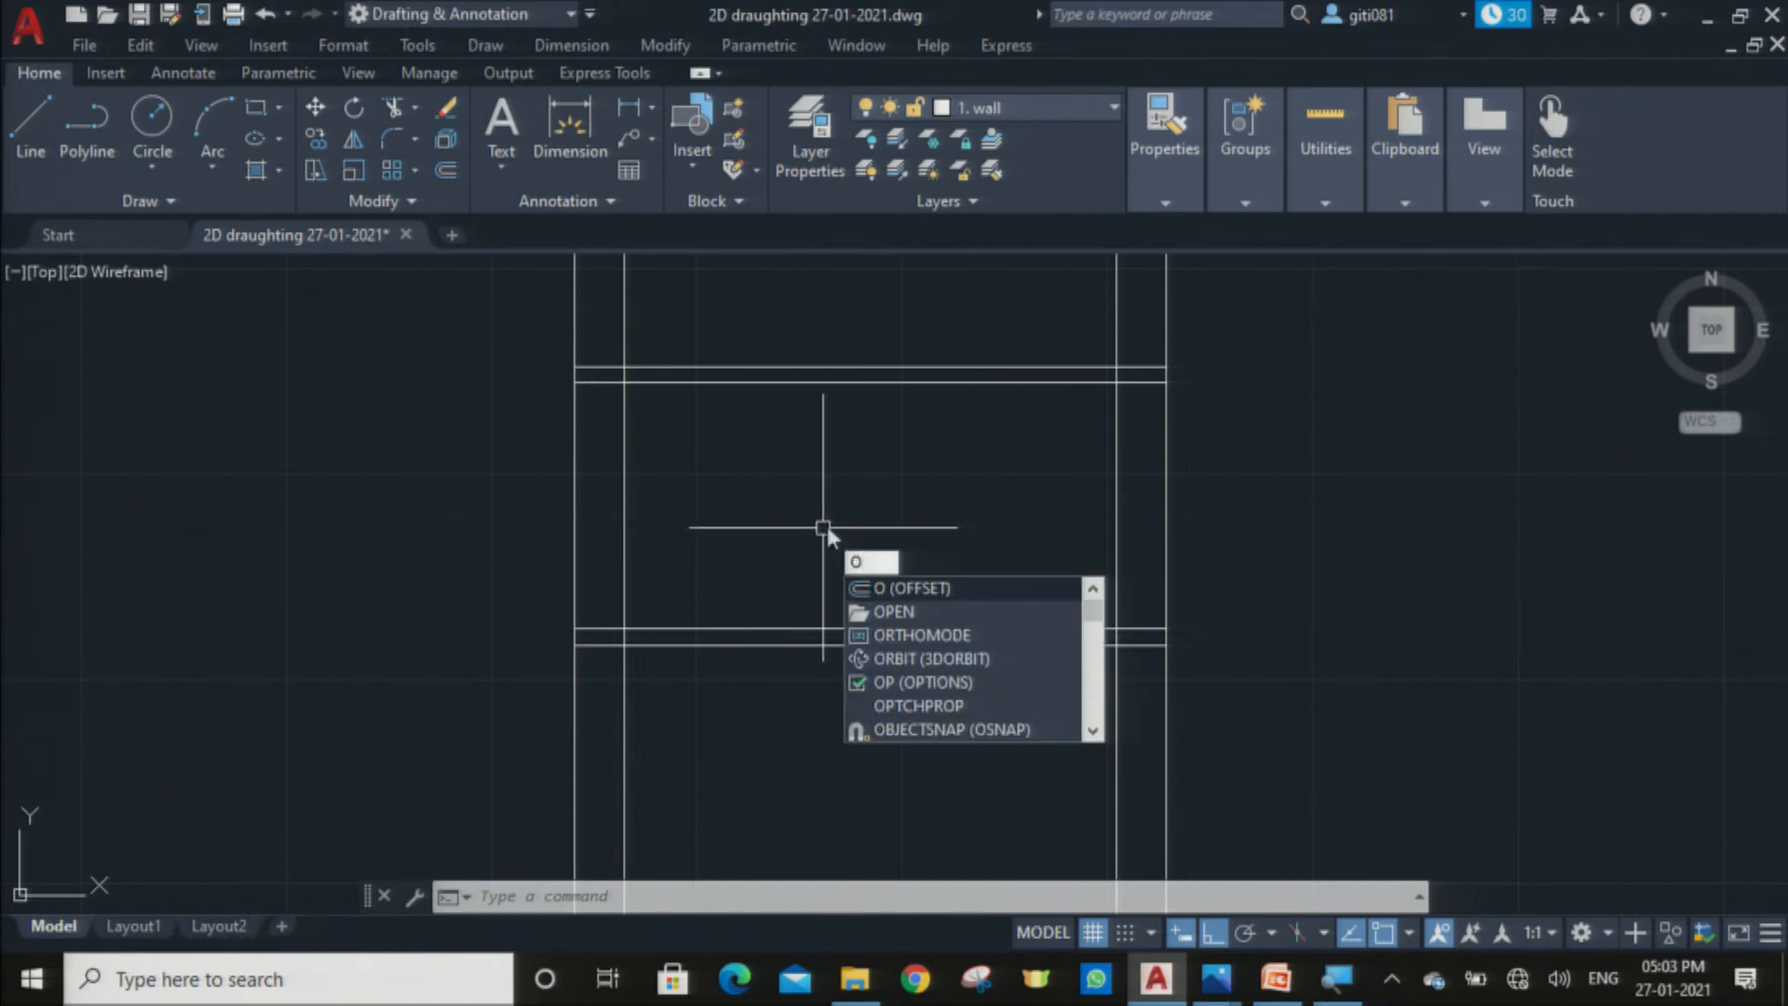
key("Return")
type("1500")
key("Return")
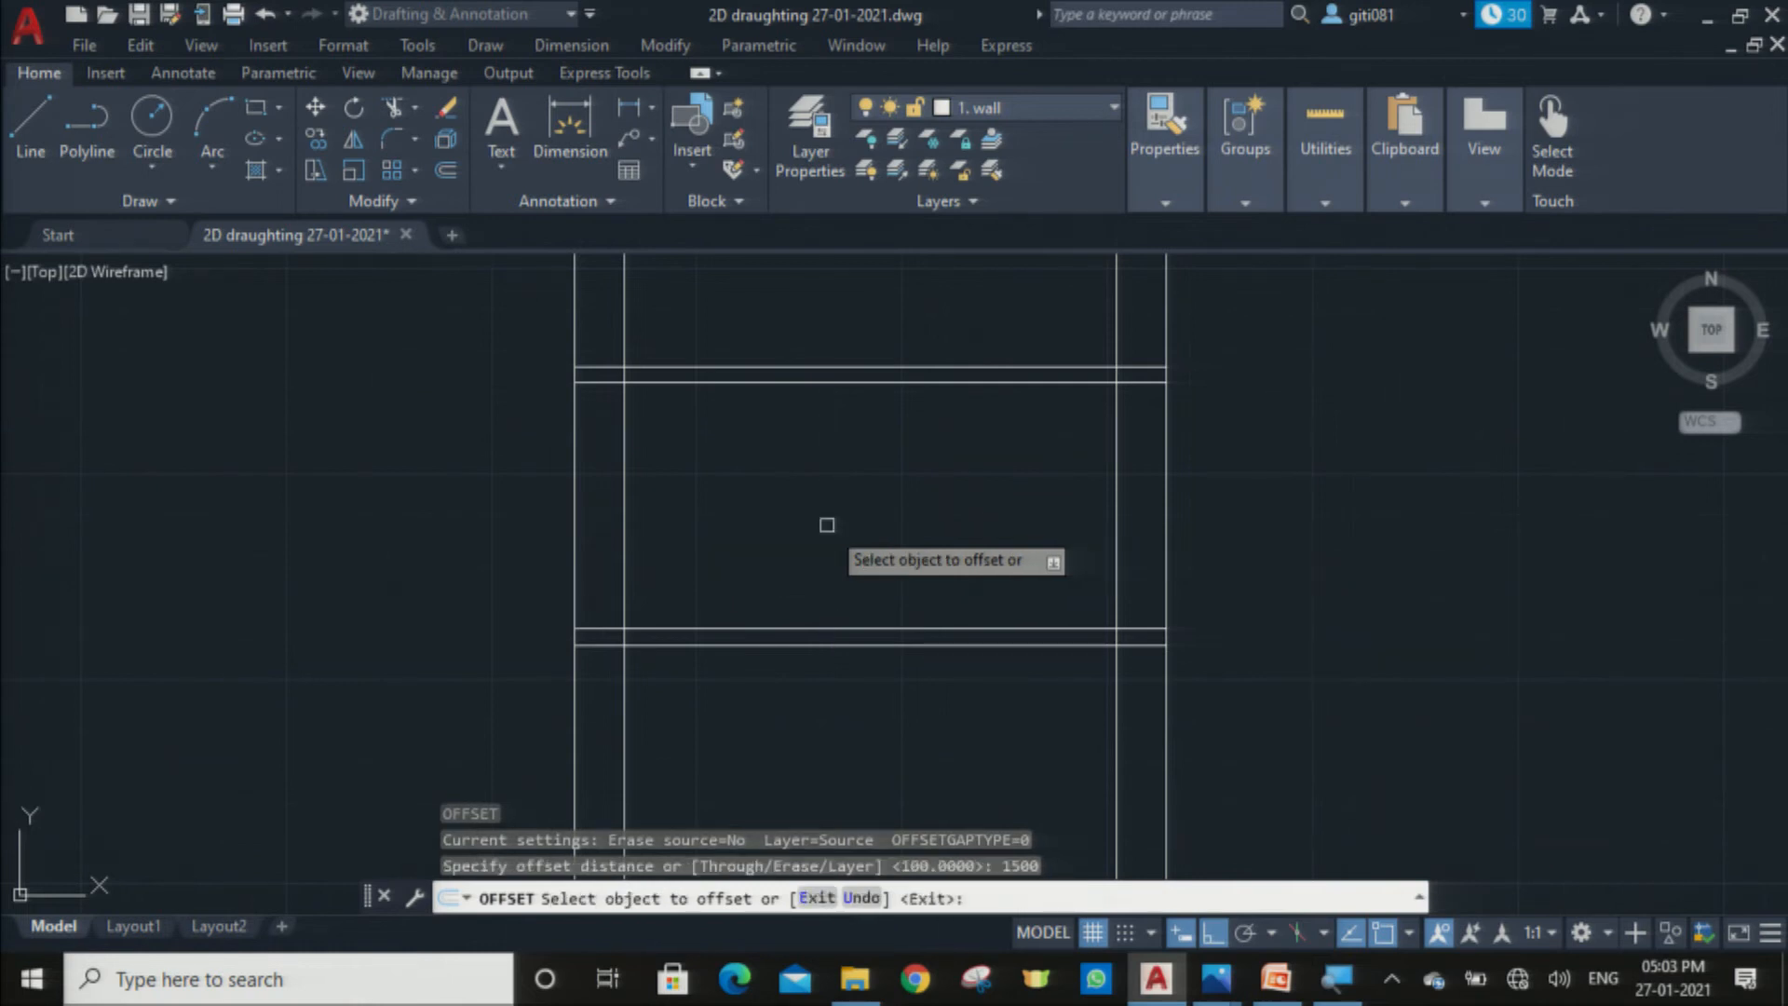
left_click(623, 533)
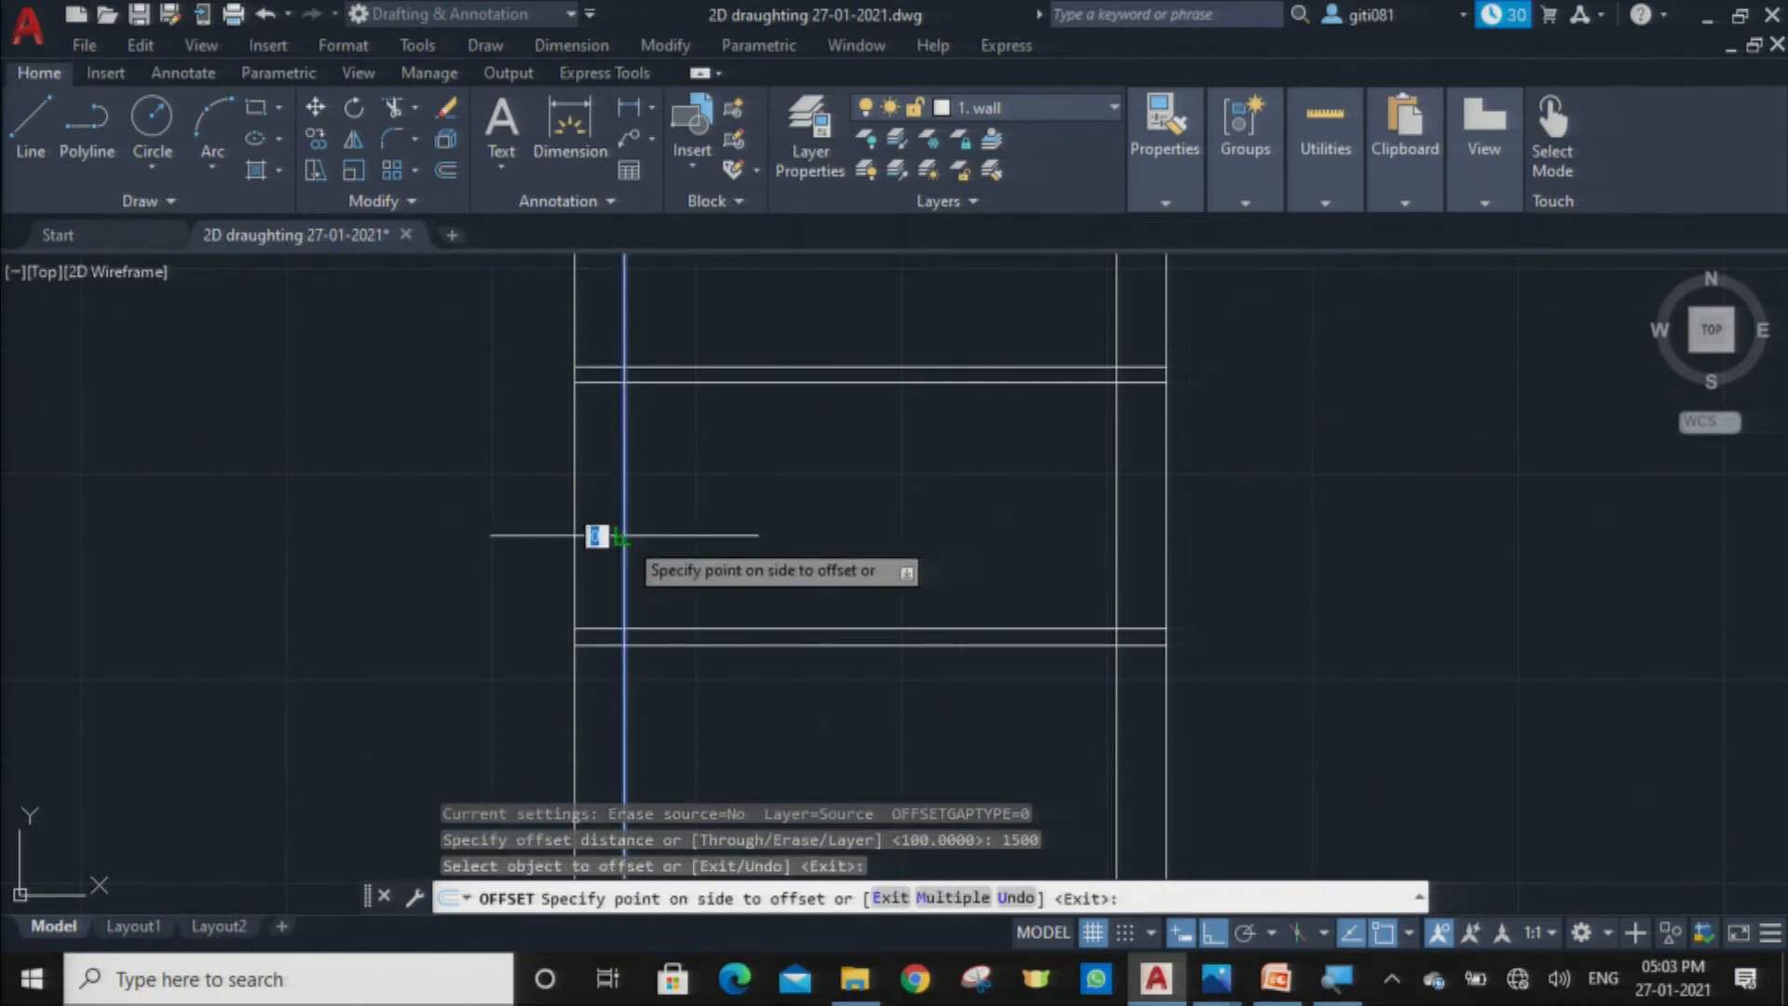
left_click(731, 508)
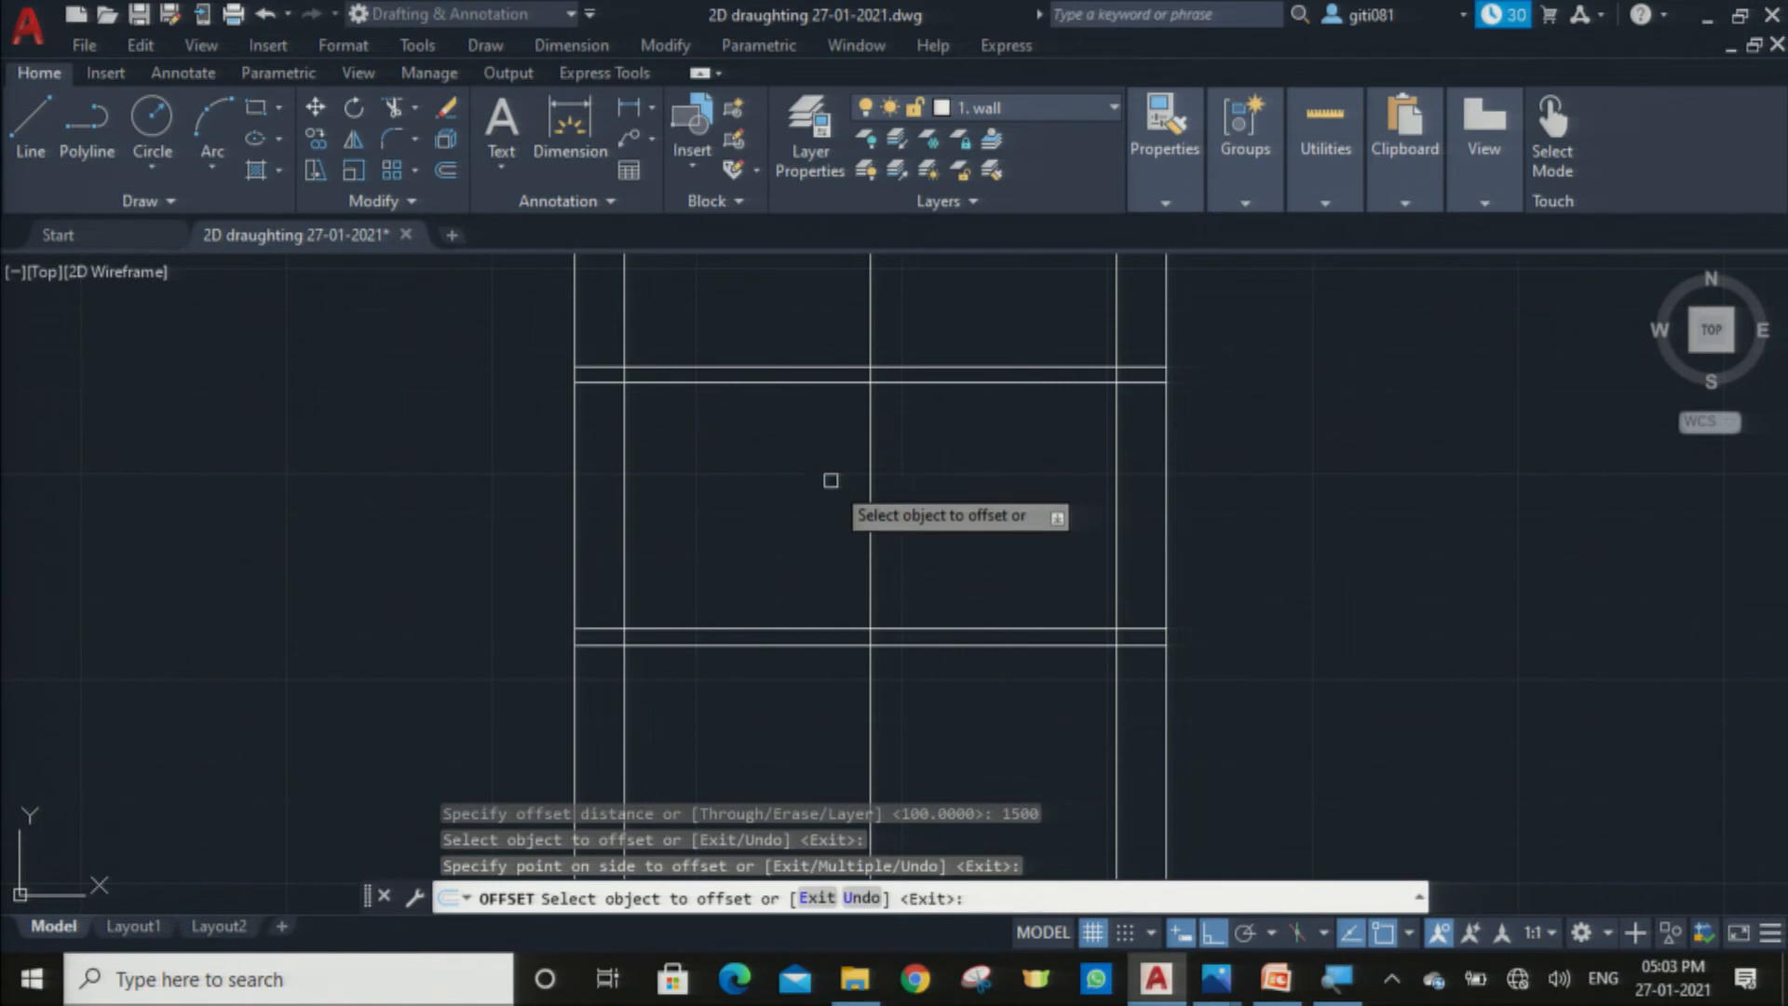
key("Escape")
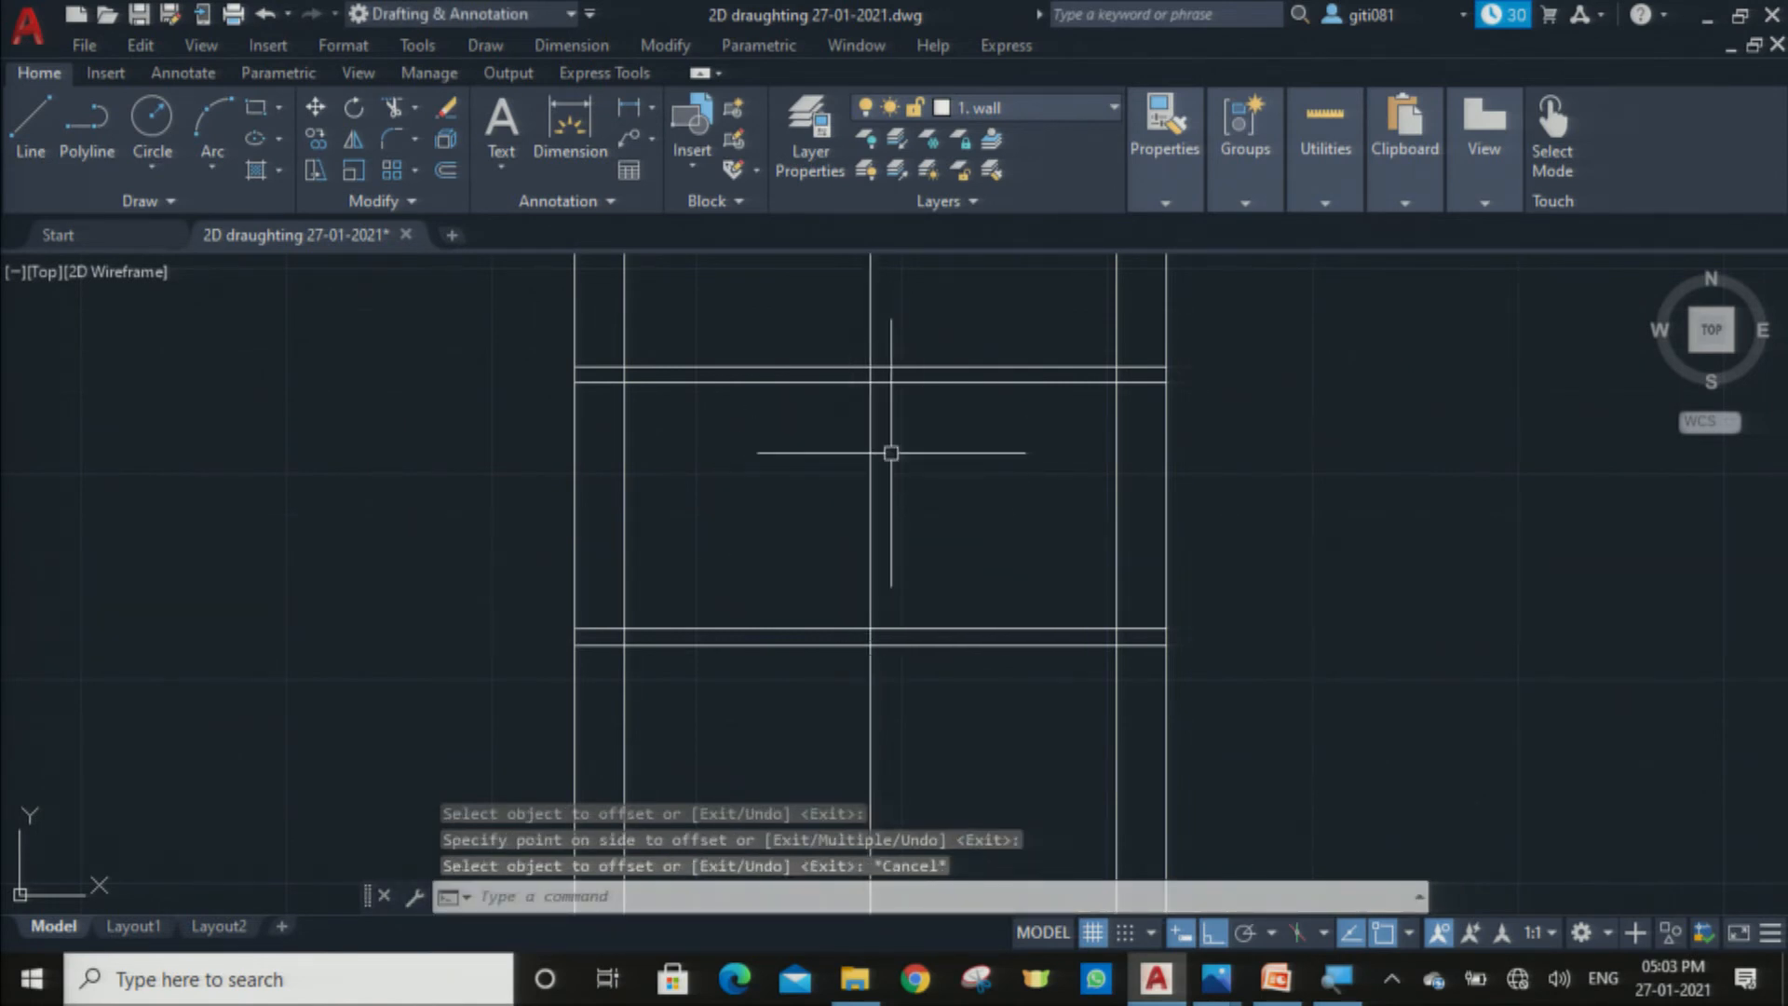
Step: Offset the bathroom's vertical boundary line 100 to the right to form the side partition's thickness
type("o")
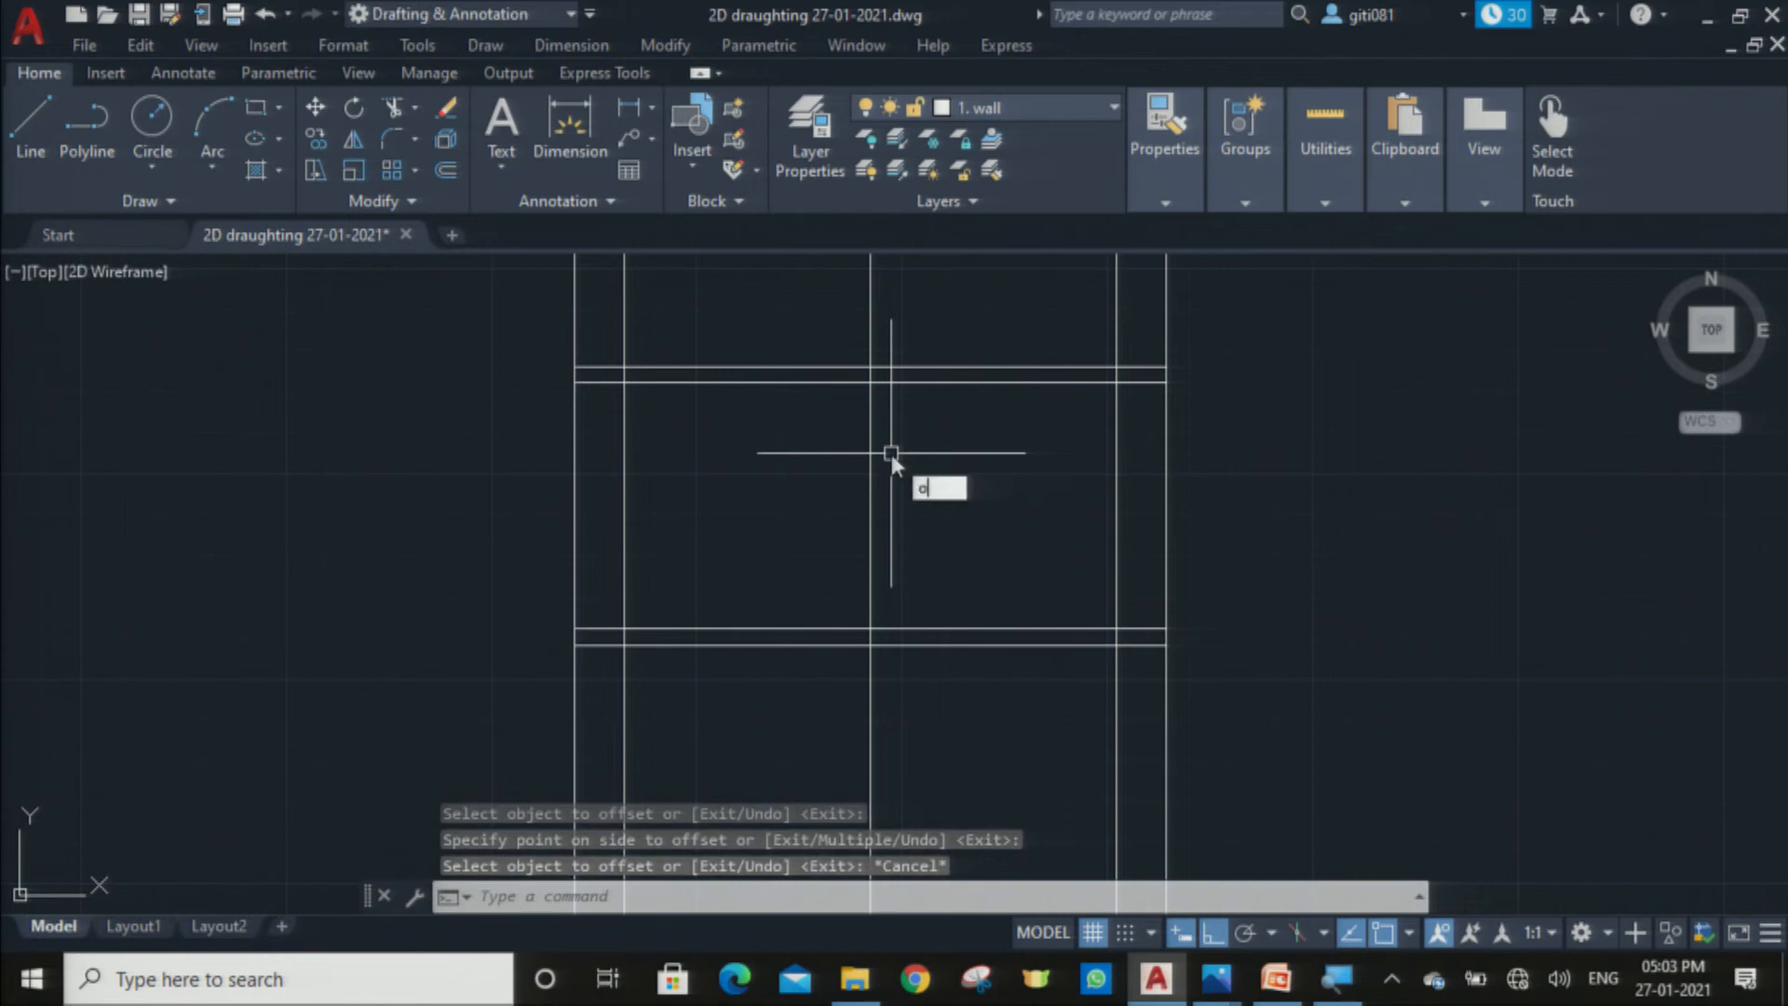
key("Return")
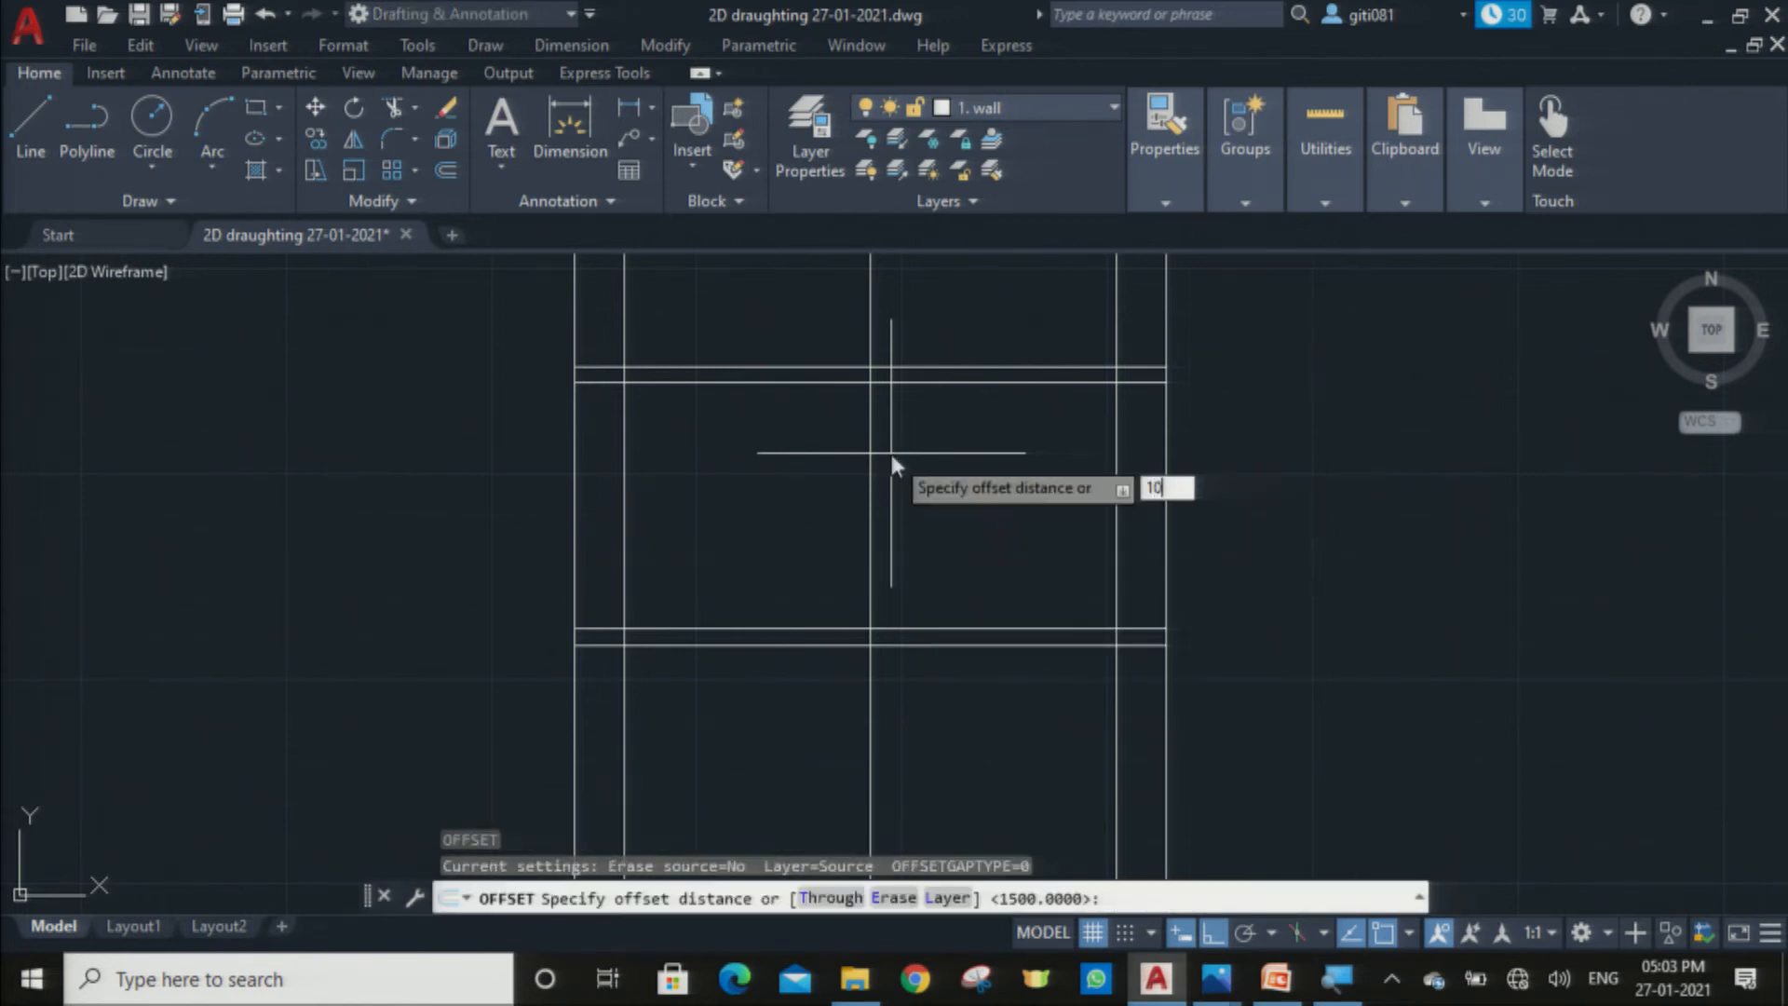
key("Return")
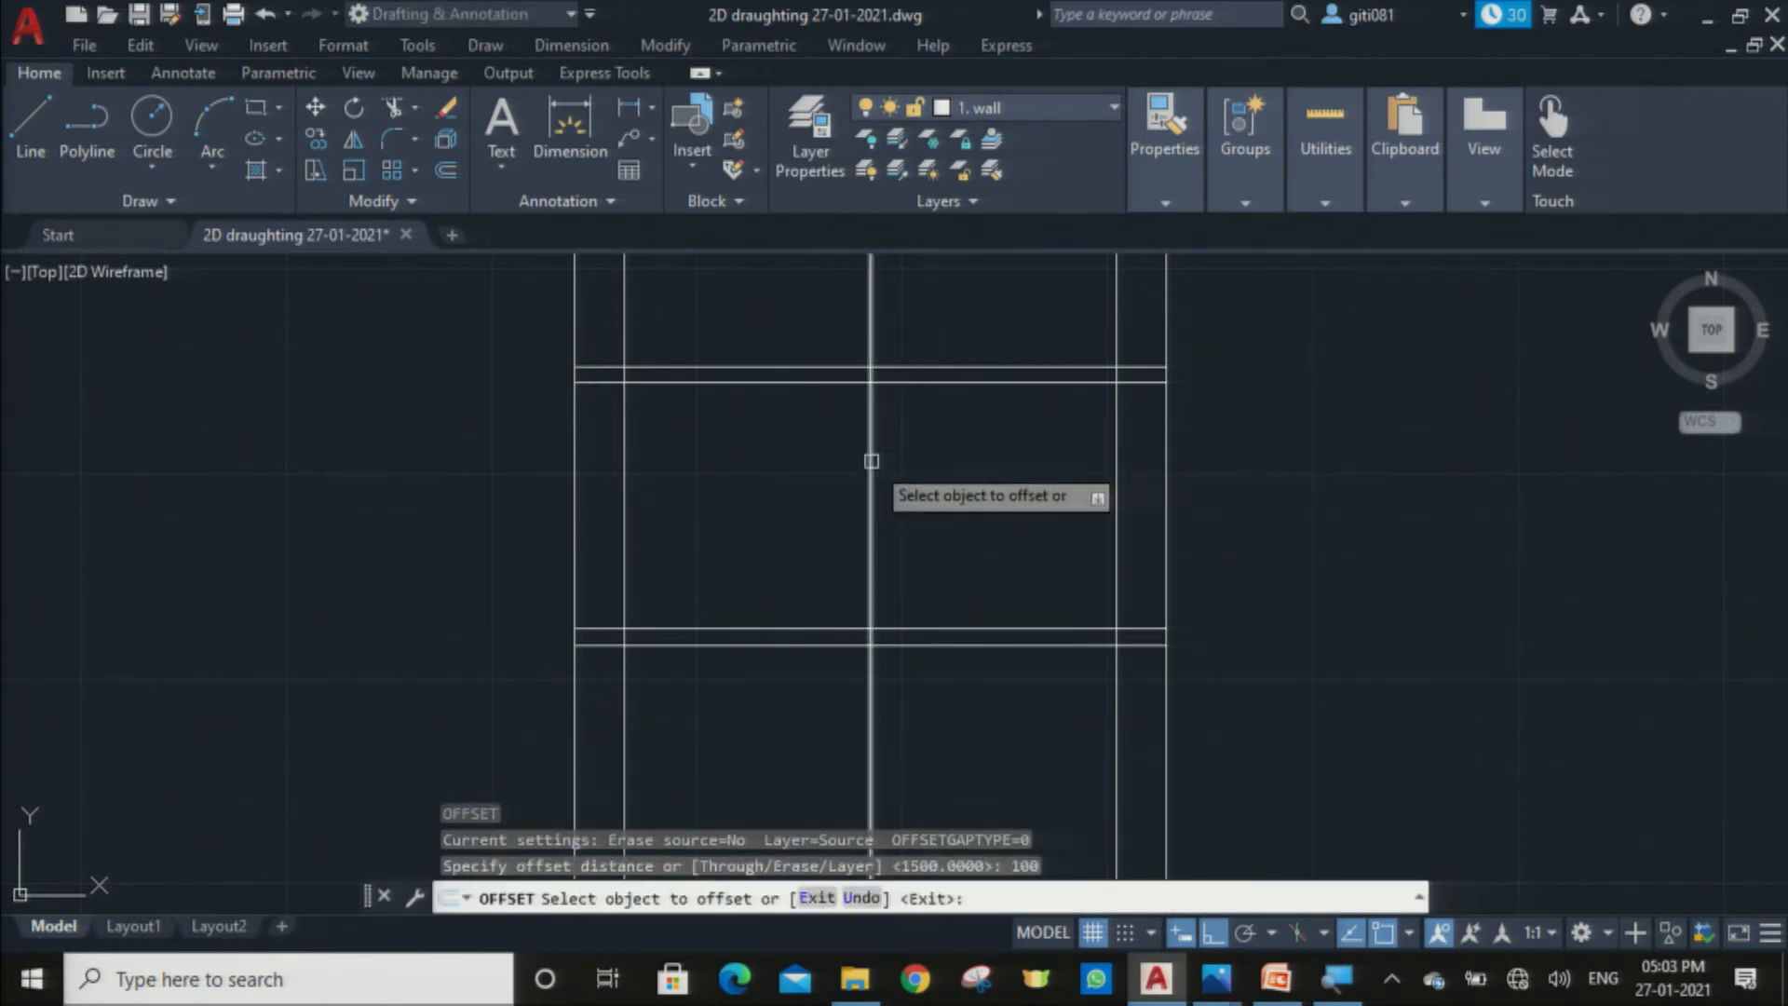
left_click(871, 470)
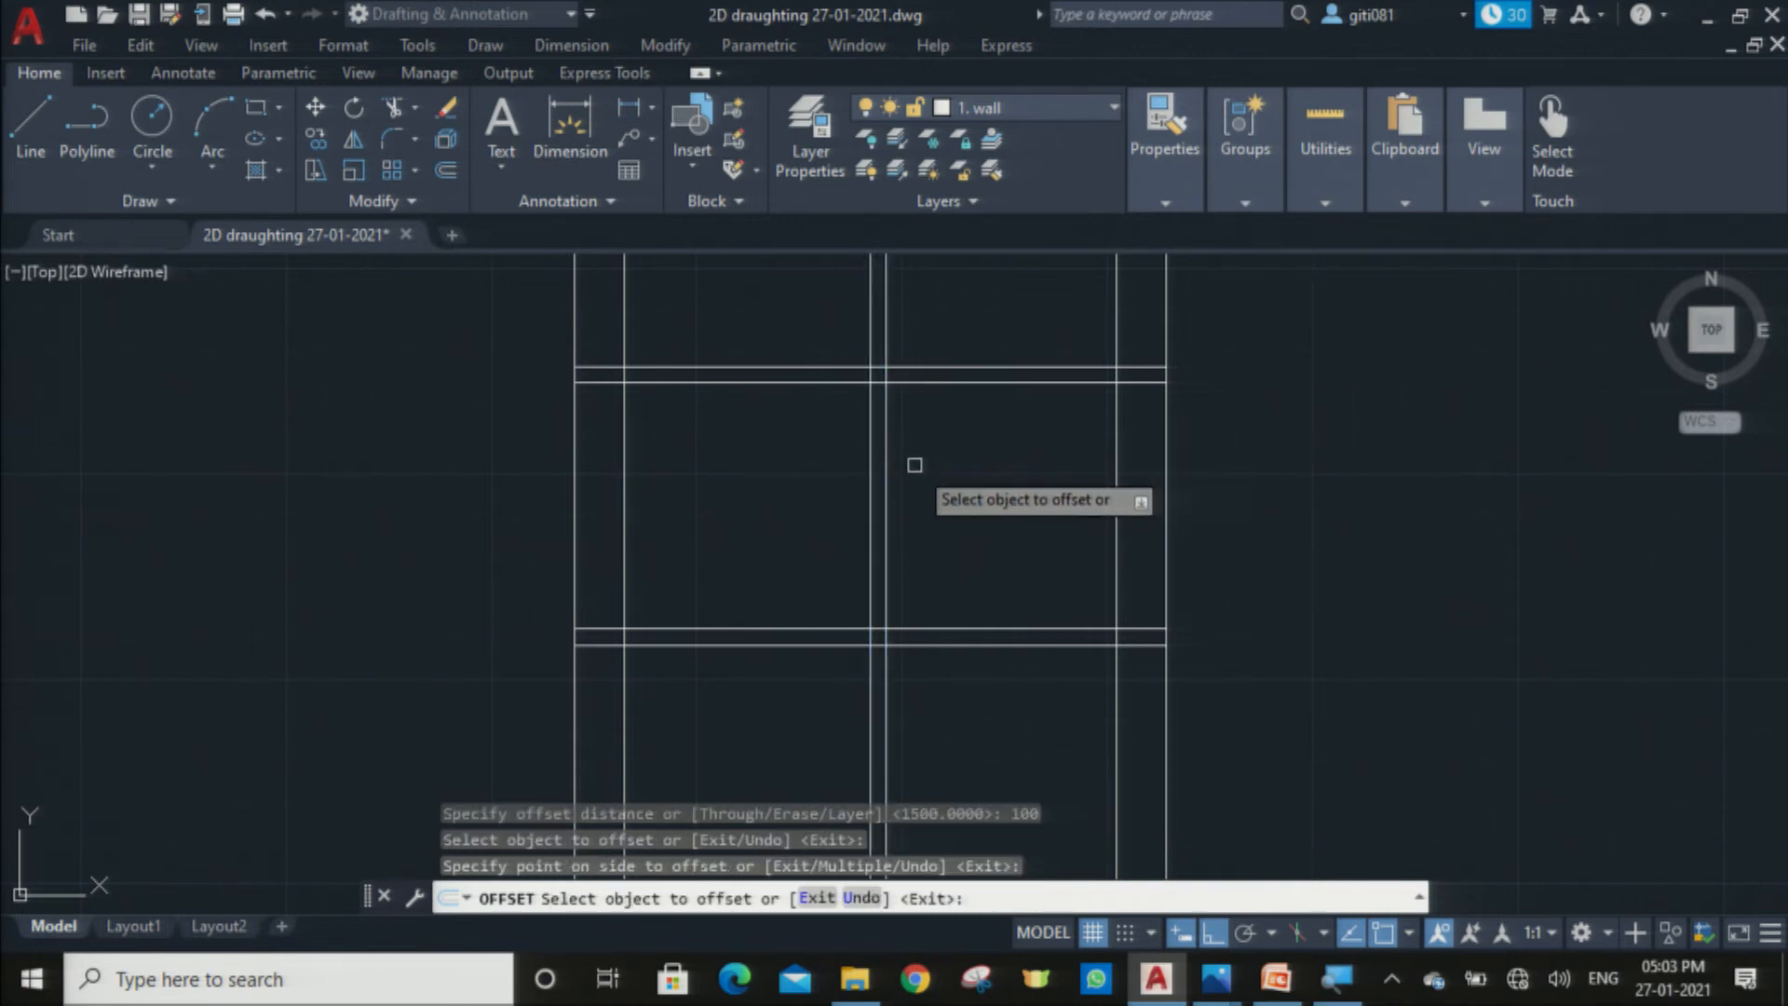
left_click(914, 466)
key("Escape")
scroll(914, 466, "down", 6)
scroll(914, 466, "up", 6)
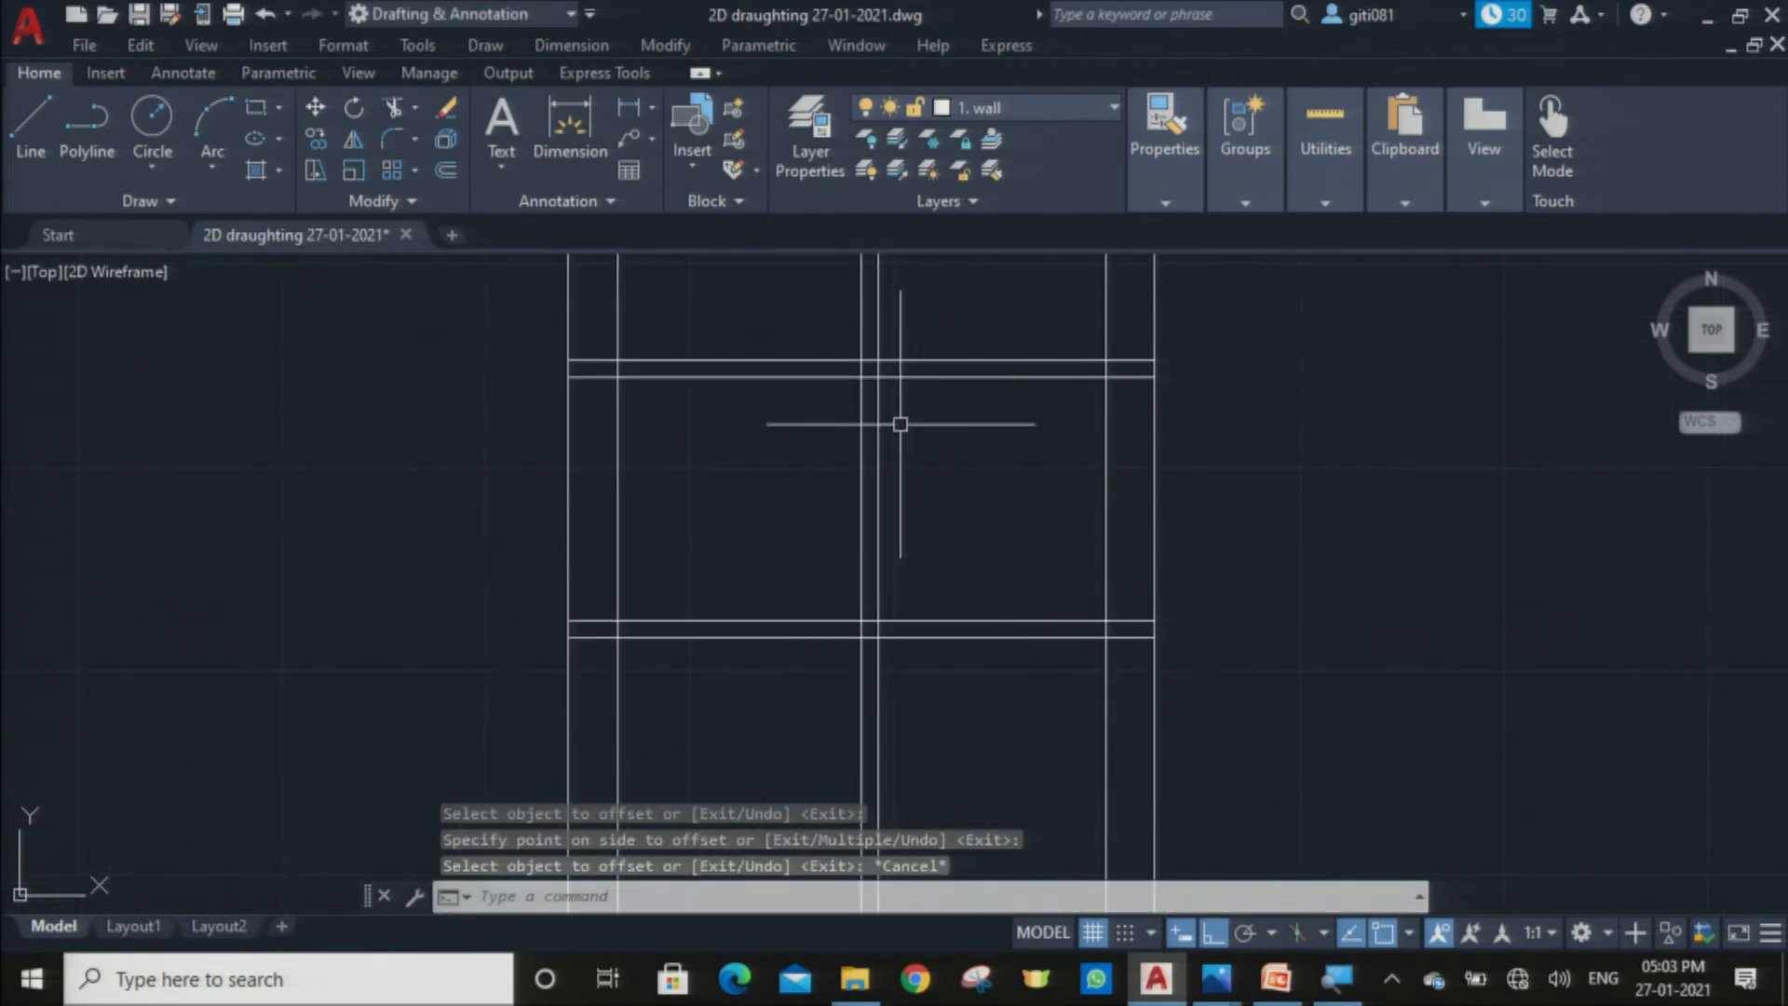
scroll(940, 484, "down", 2)
scroll(910, 558, "down", 3)
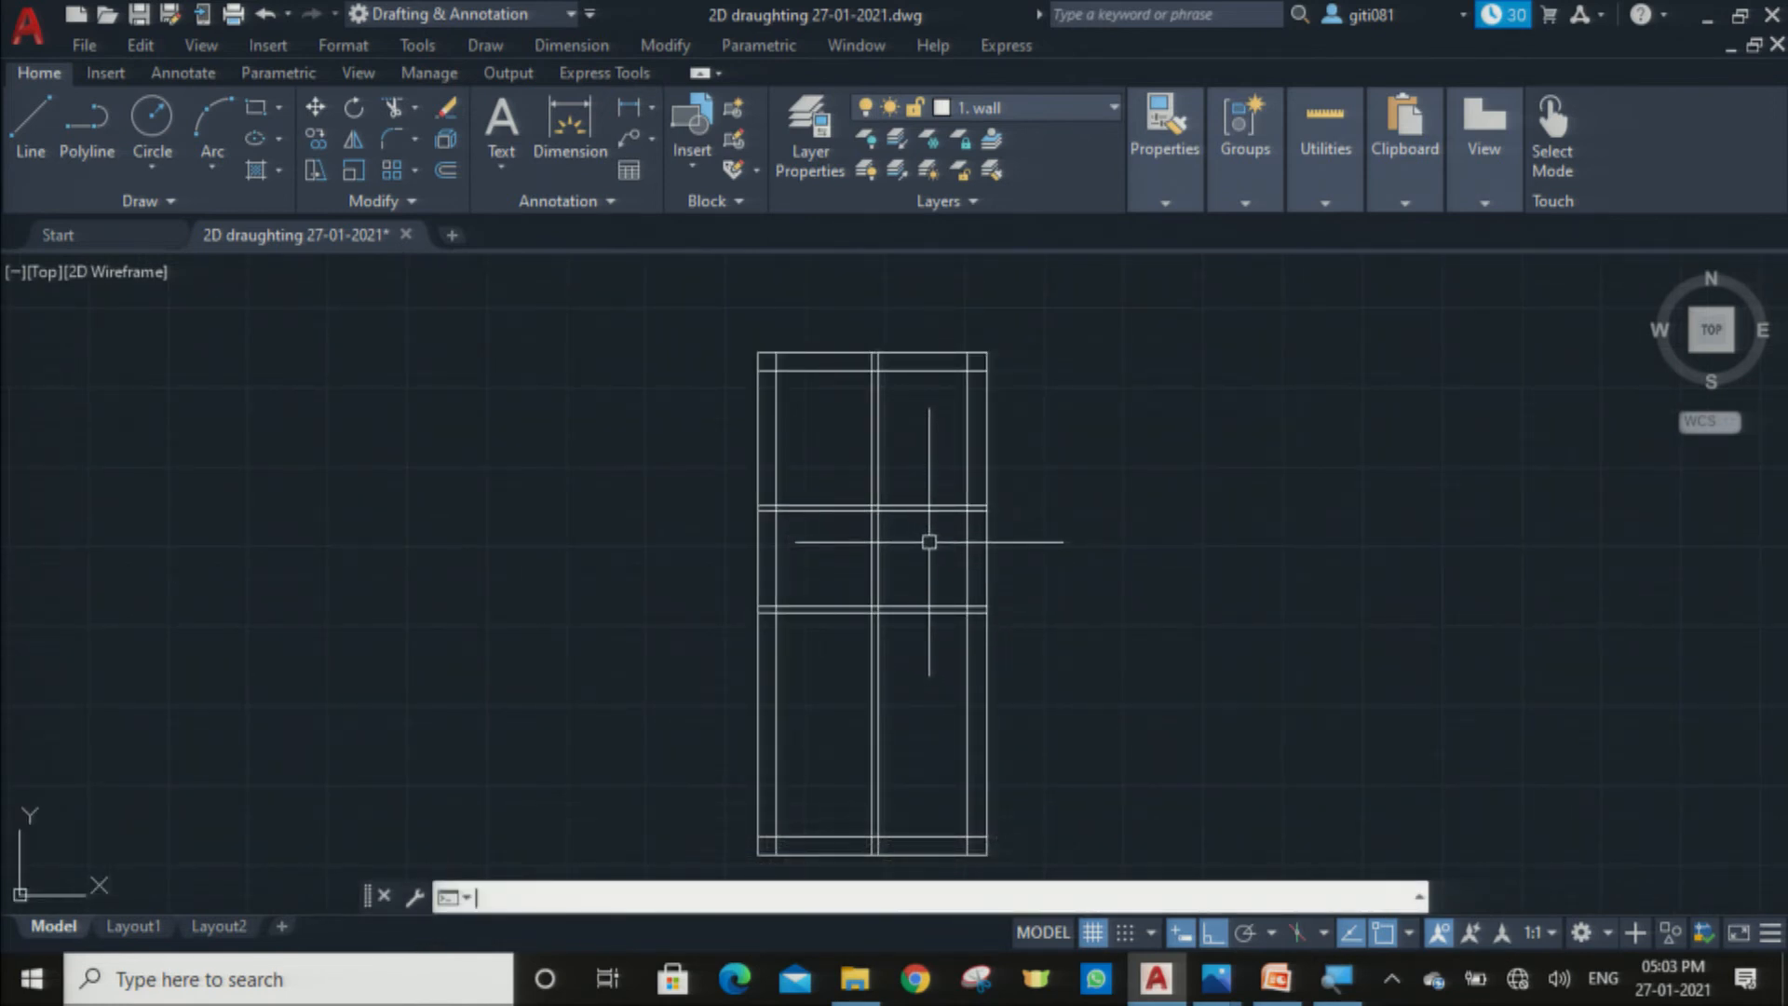
key("super")
key("Escape")
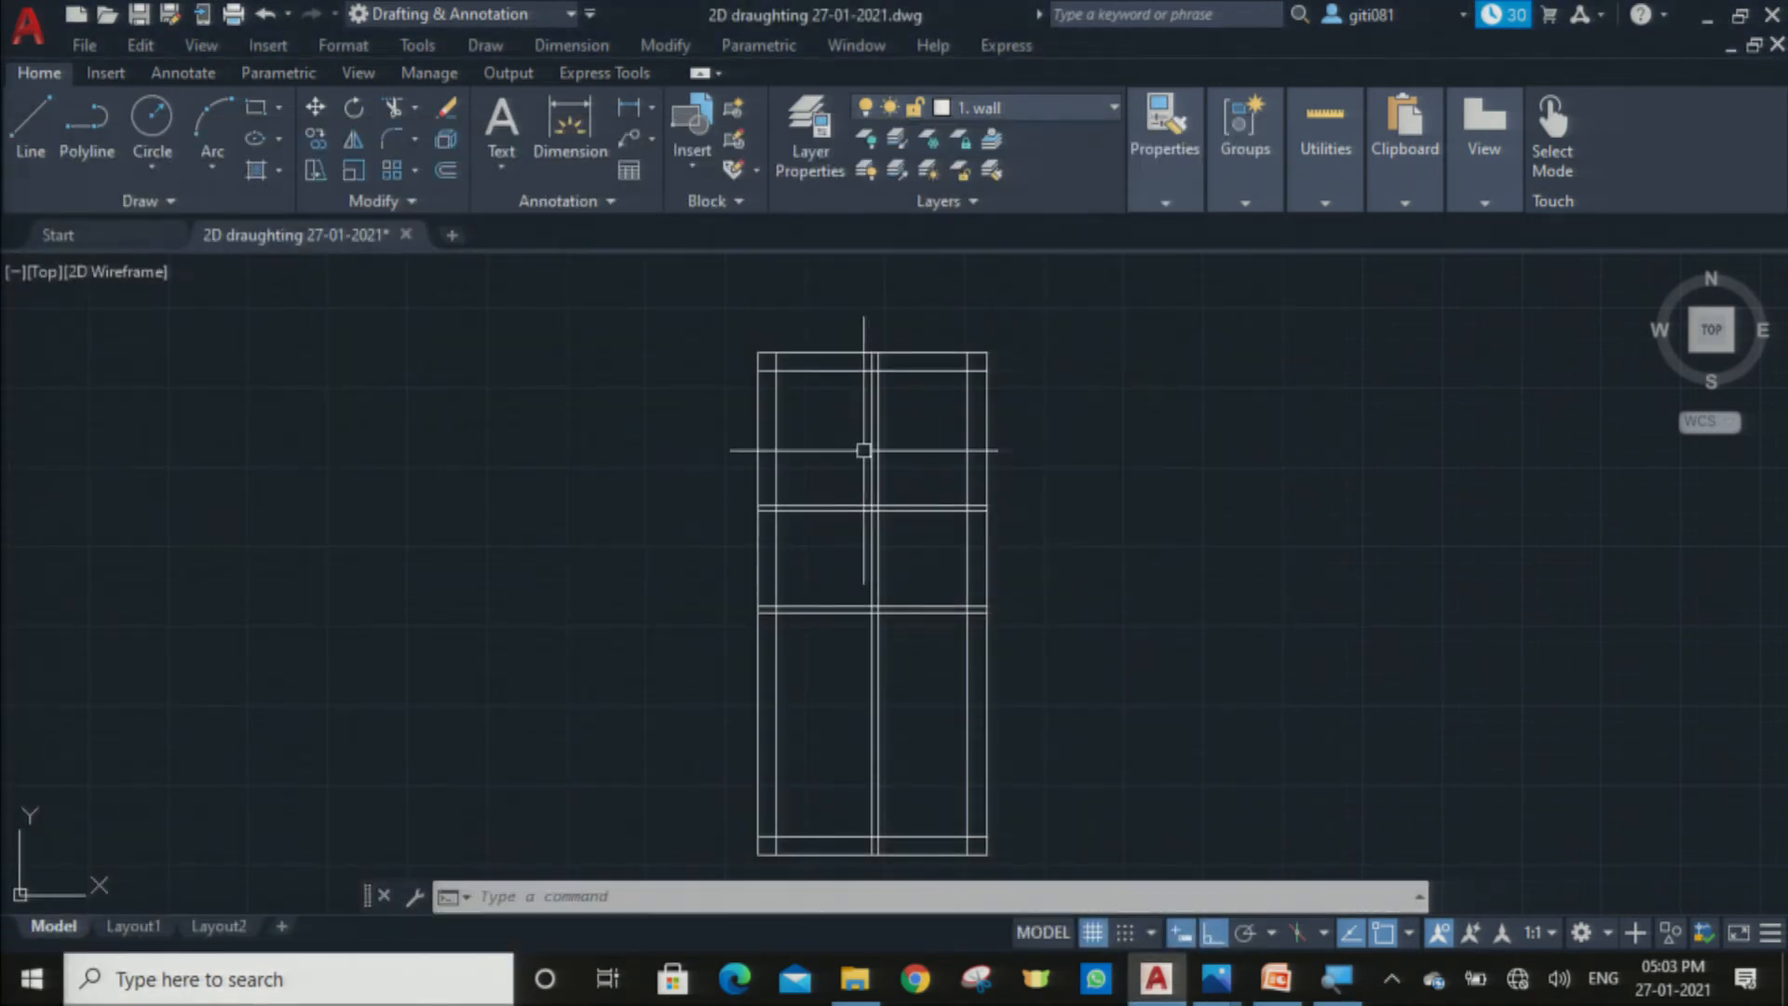
key("super")
key("Escape")
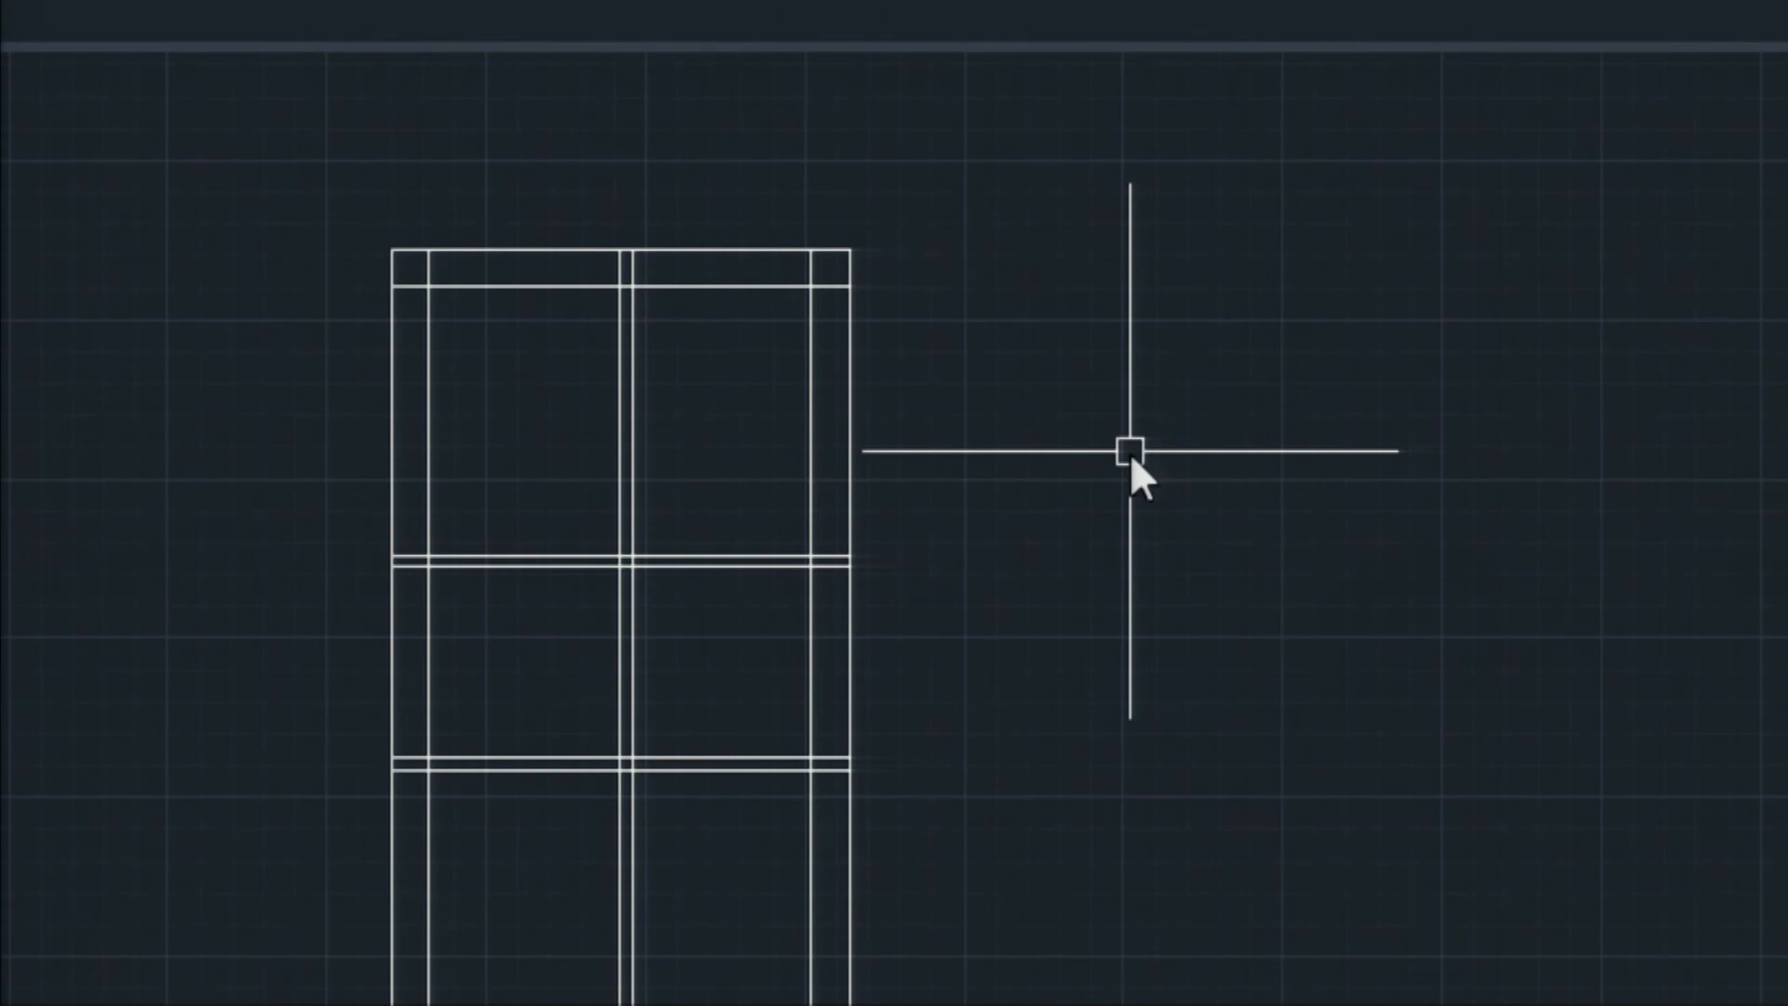
Step: Trim the vertical partition lines above and below the bathroom and the horizontal partition lines to its right, leaving the bathroom enclosure
type("tr")
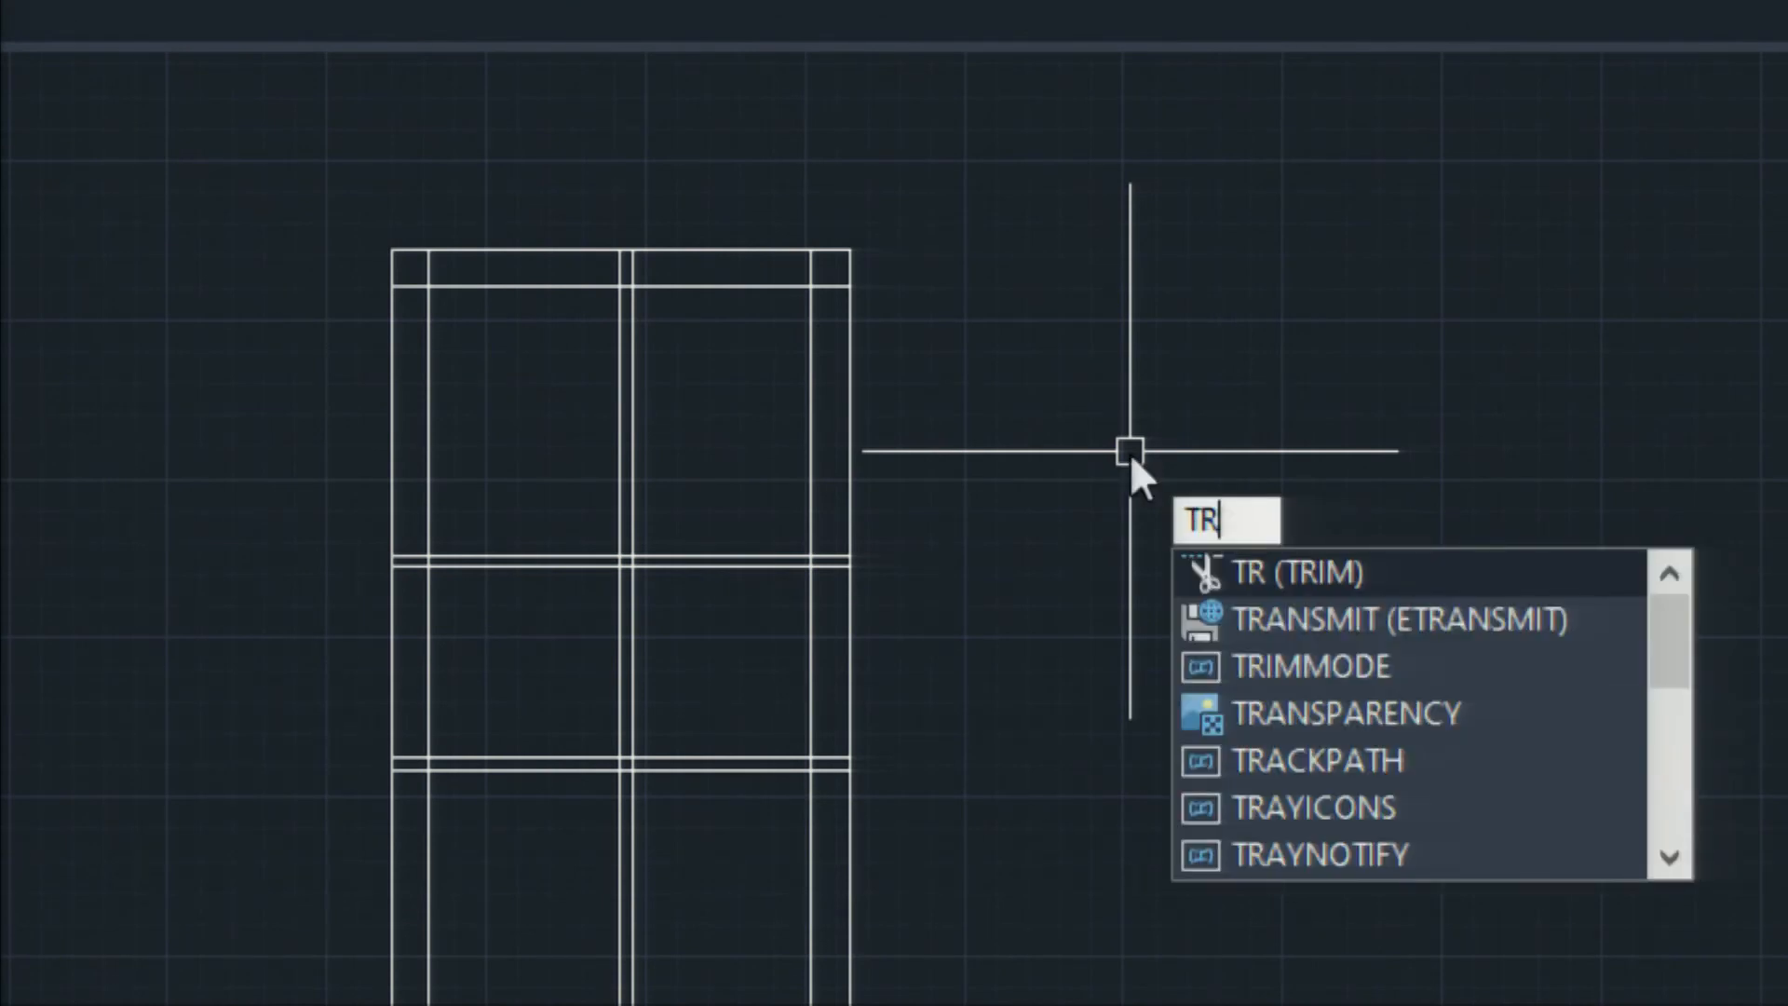
key("Return")
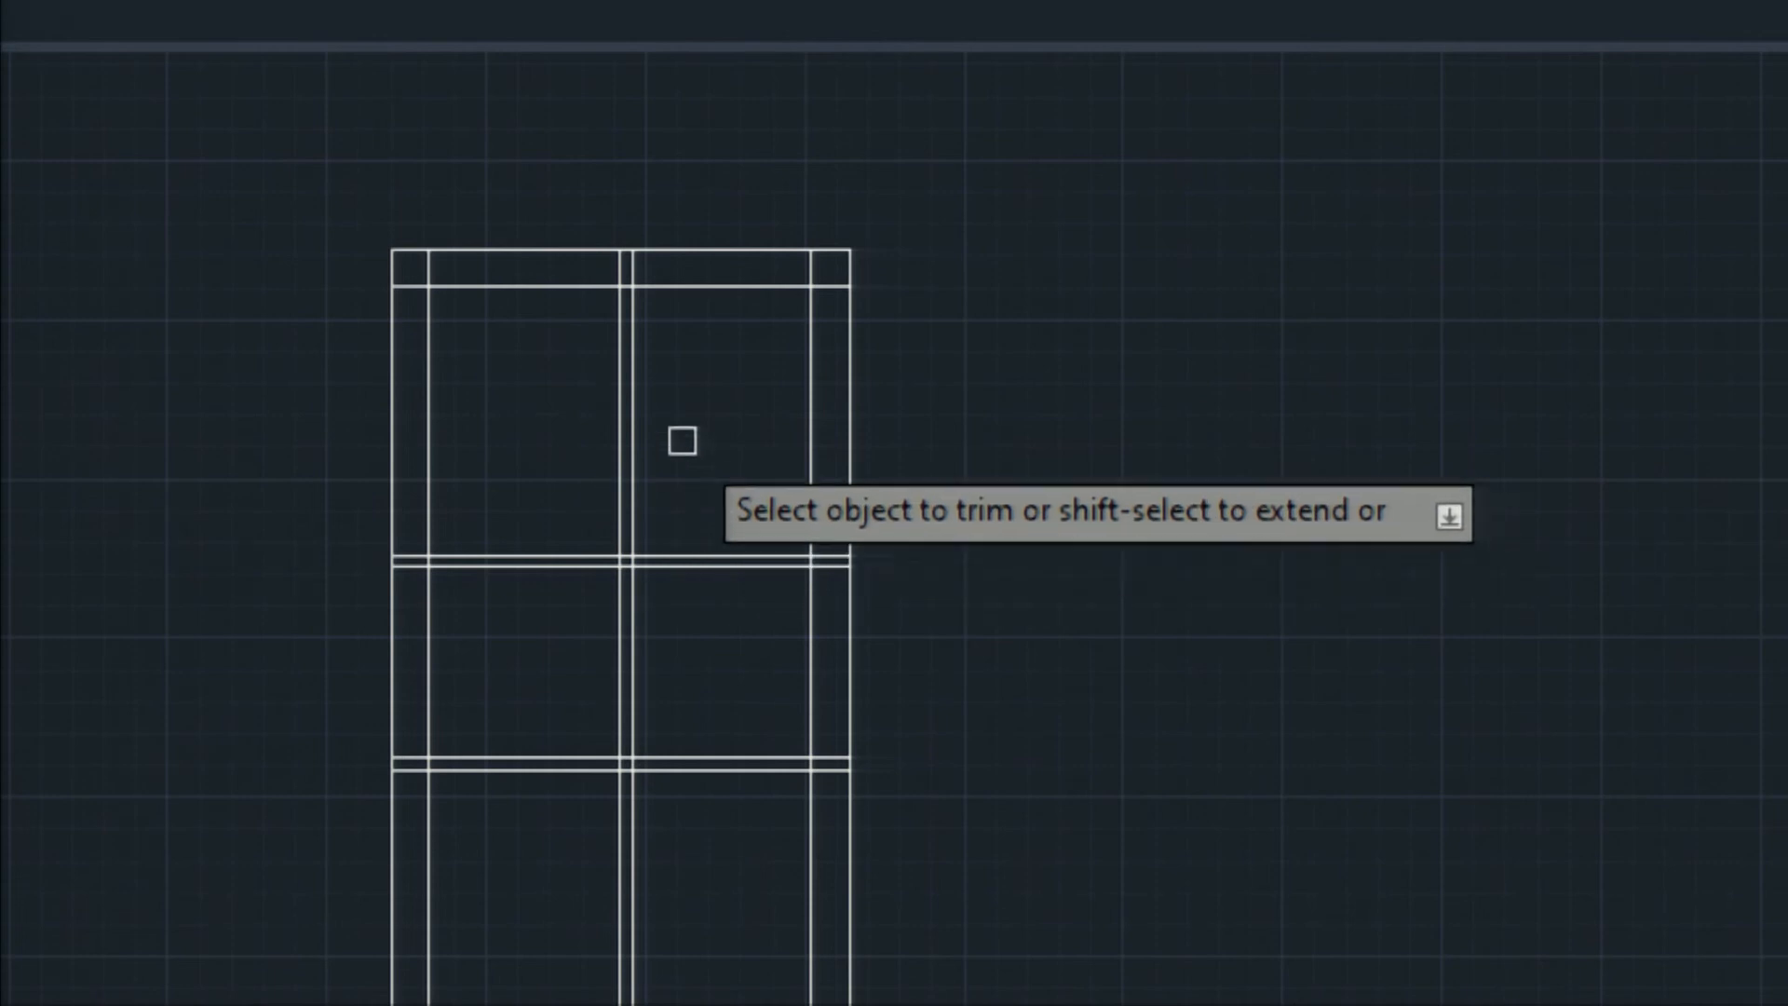
left_click_drag(667, 369, 556, 435)
mouse_move(740, 489)
left_mouse_down()
mouse_move(726, 686)
mouse_move(741, 839)
left_mouse_up()
left_click_drag(712, 861, 577, 933)
scroll(664, 745, "down", 4)
middle_click_drag(664, 743, 671, 636)
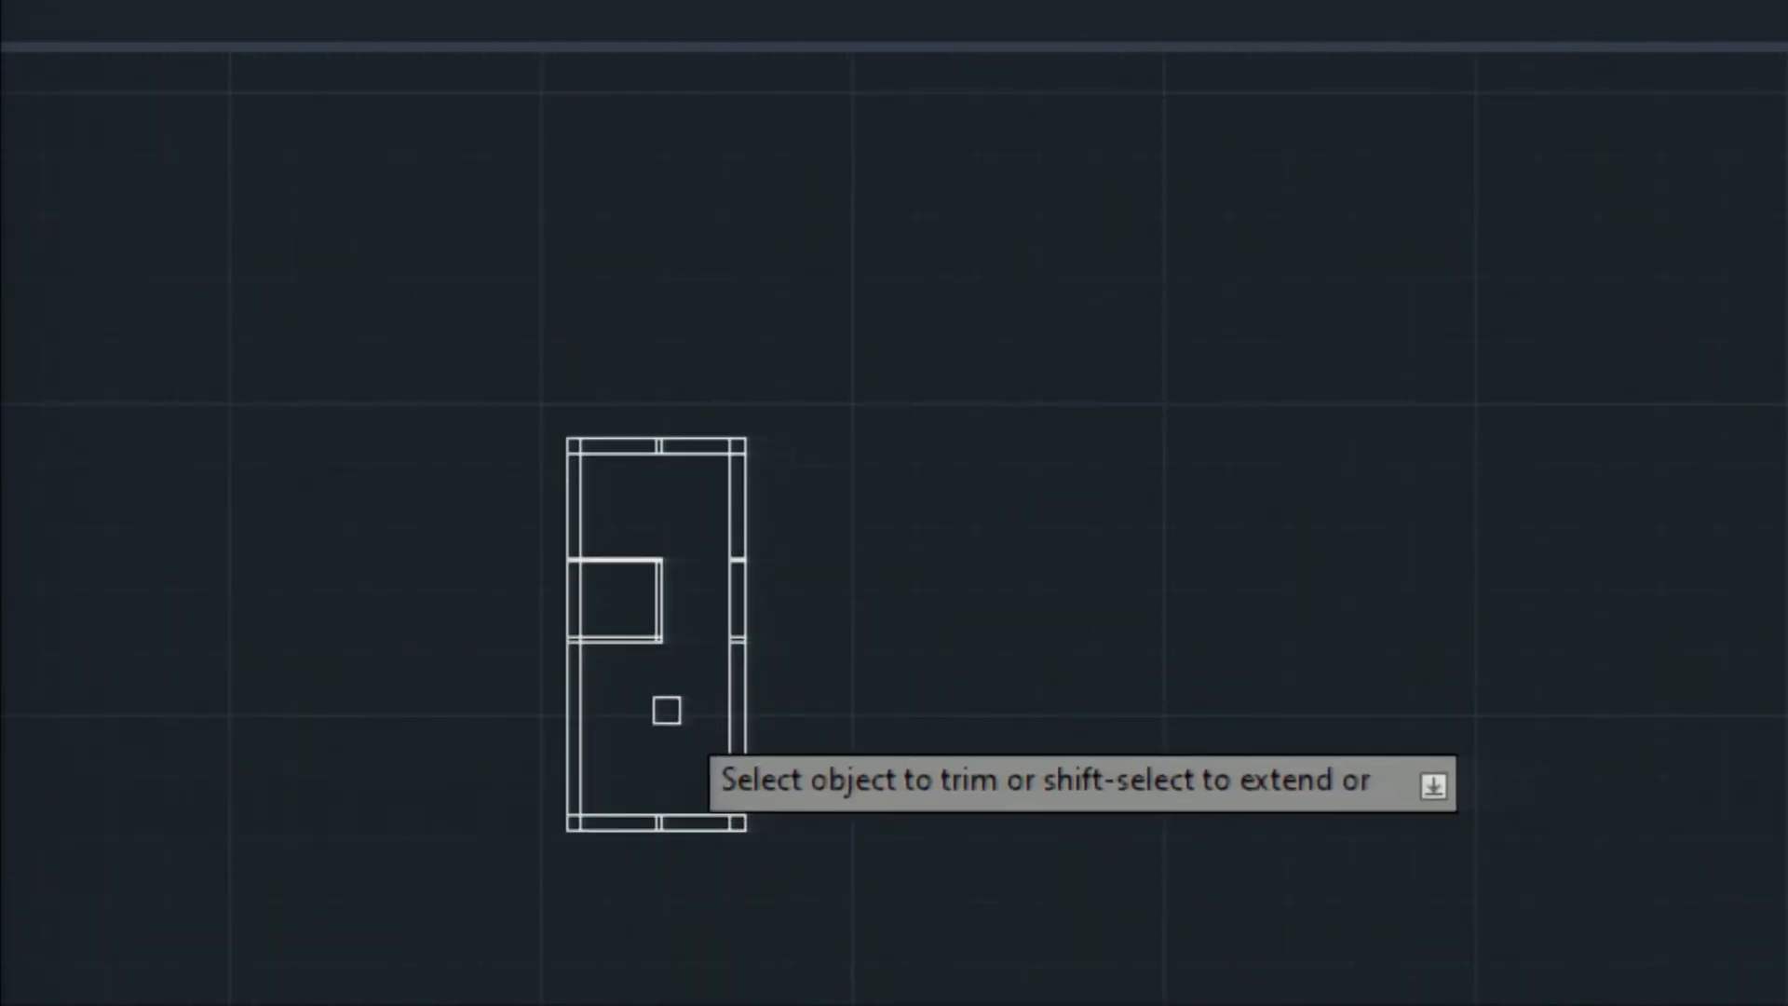
Step: Trim the lines at the junction of the bathroom's upper partition and the left outer wall so the partition opens into the wall
scroll(630, 719, "up", 2)
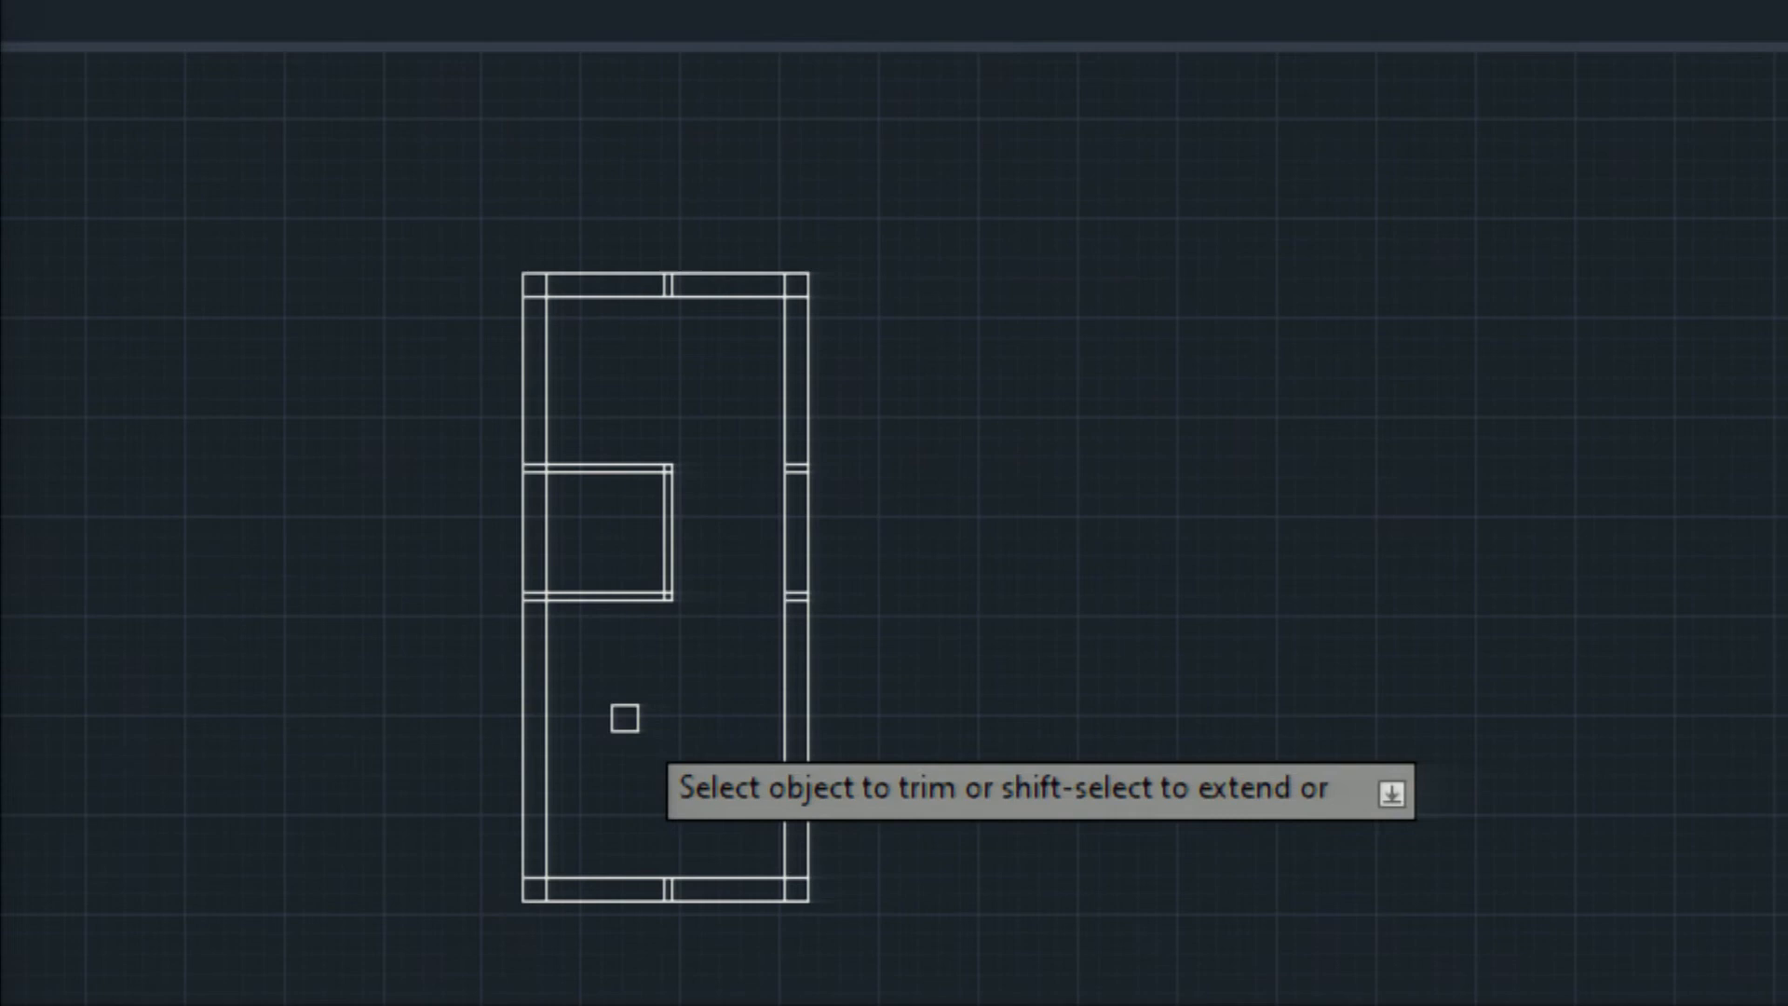
scroll(659, 914, "up", 5)
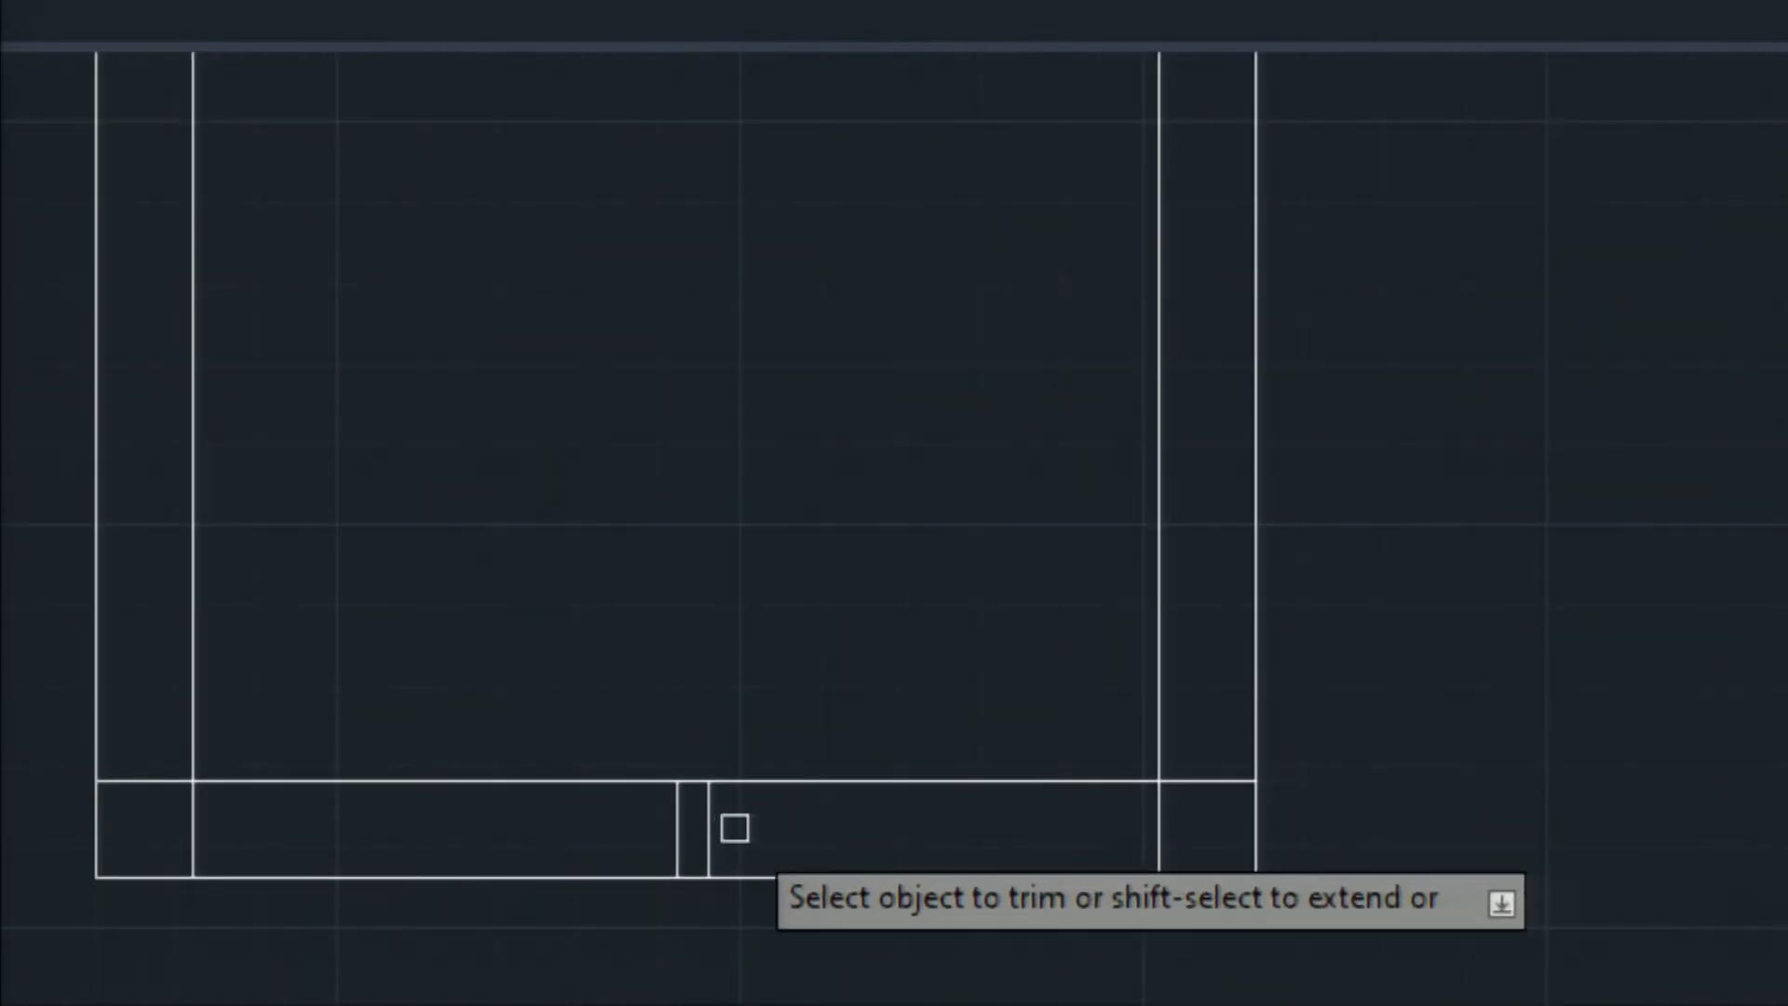
scroll(383, 751, "down", 6)
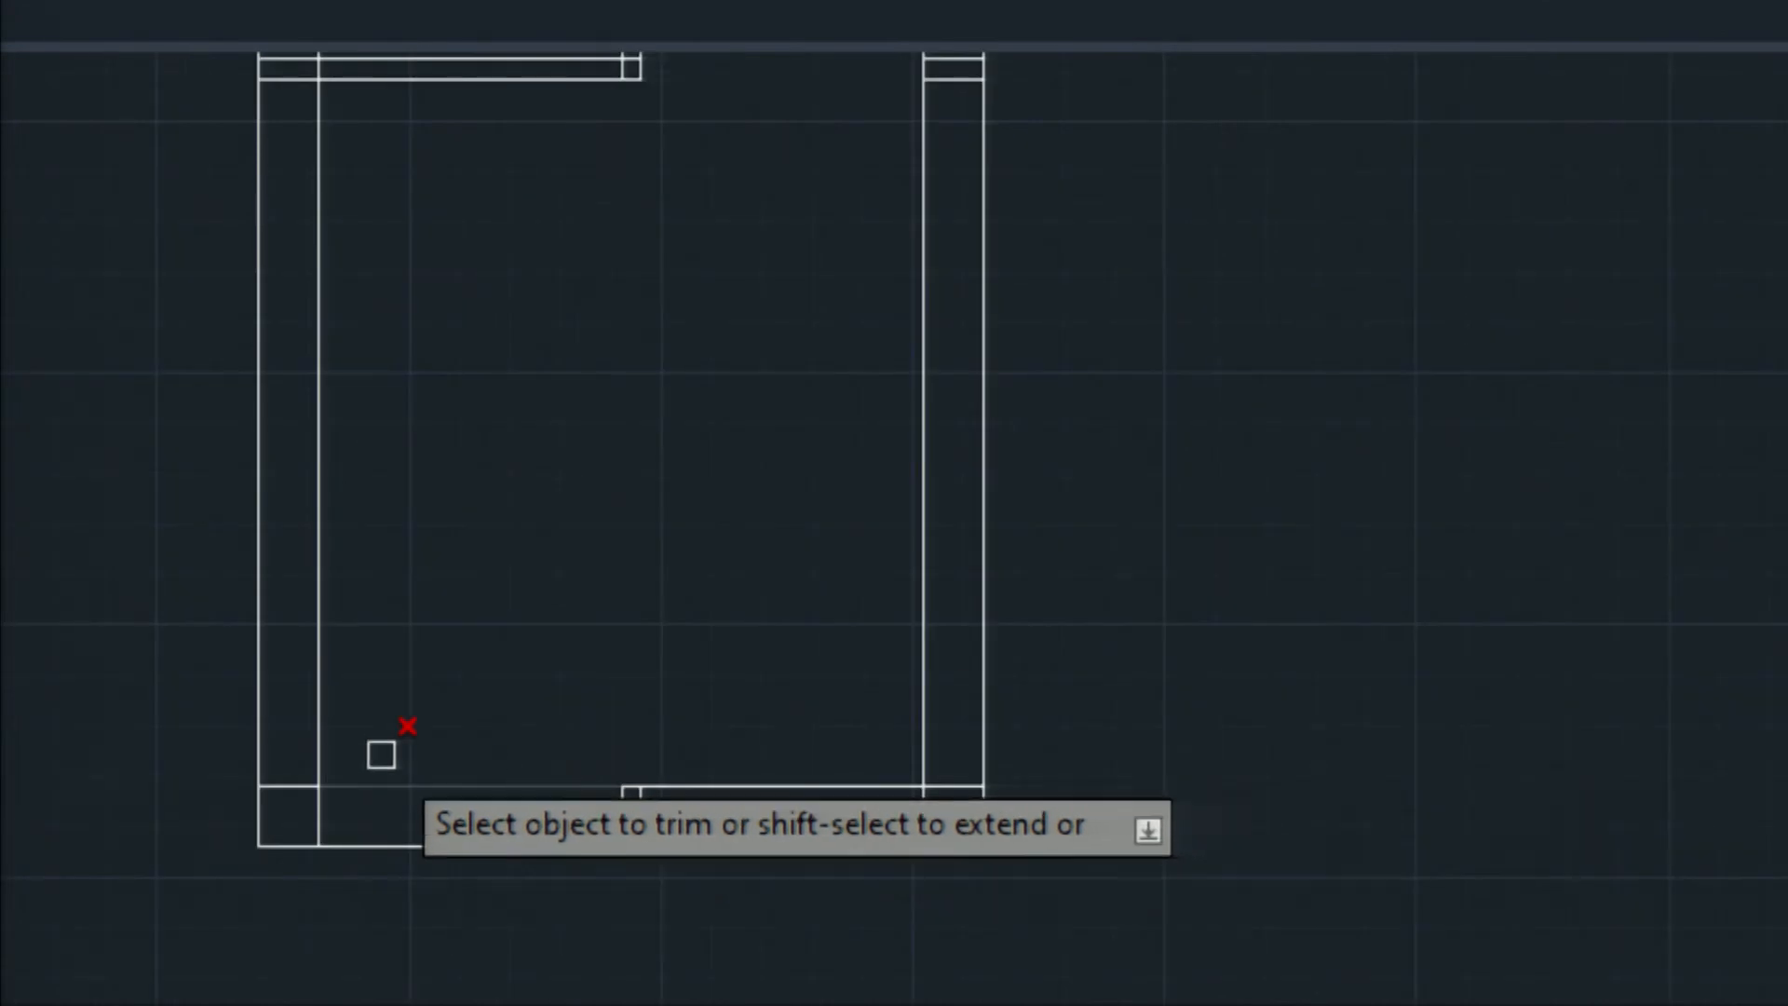
middle_click_drag(451, 435, 539, 591)
scroll(411, 543, "up", 5)
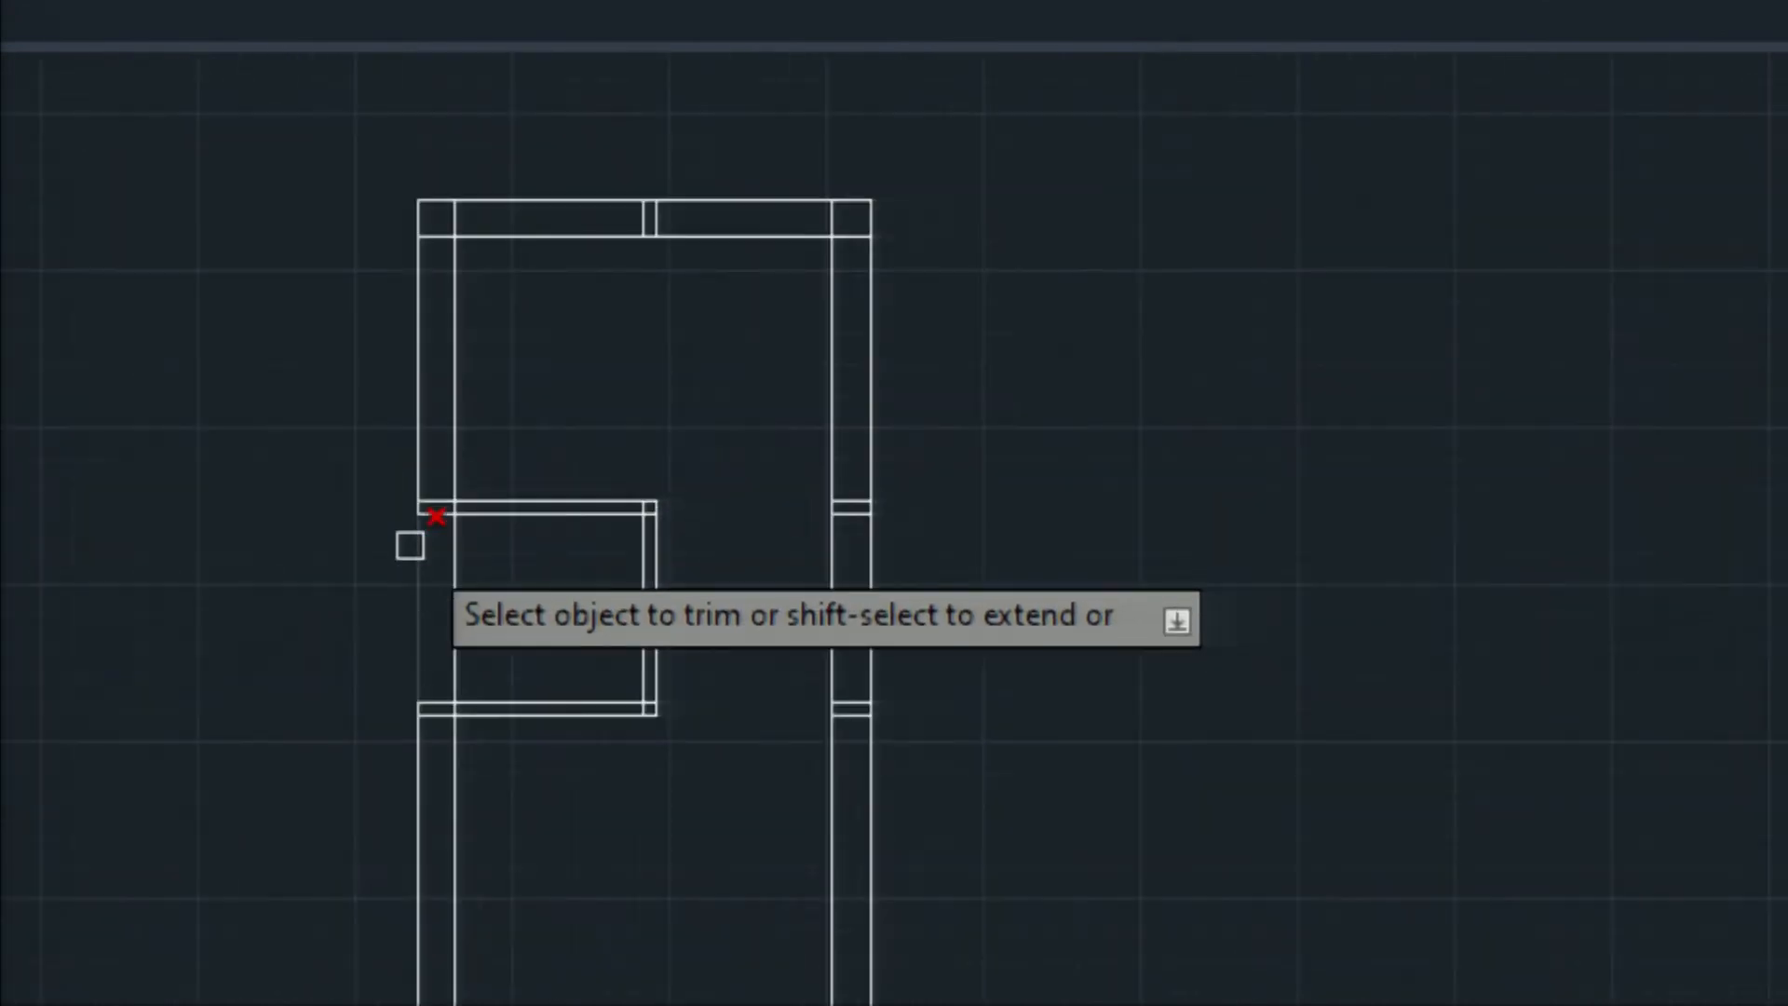
scroll(477, 503, "up", 2)
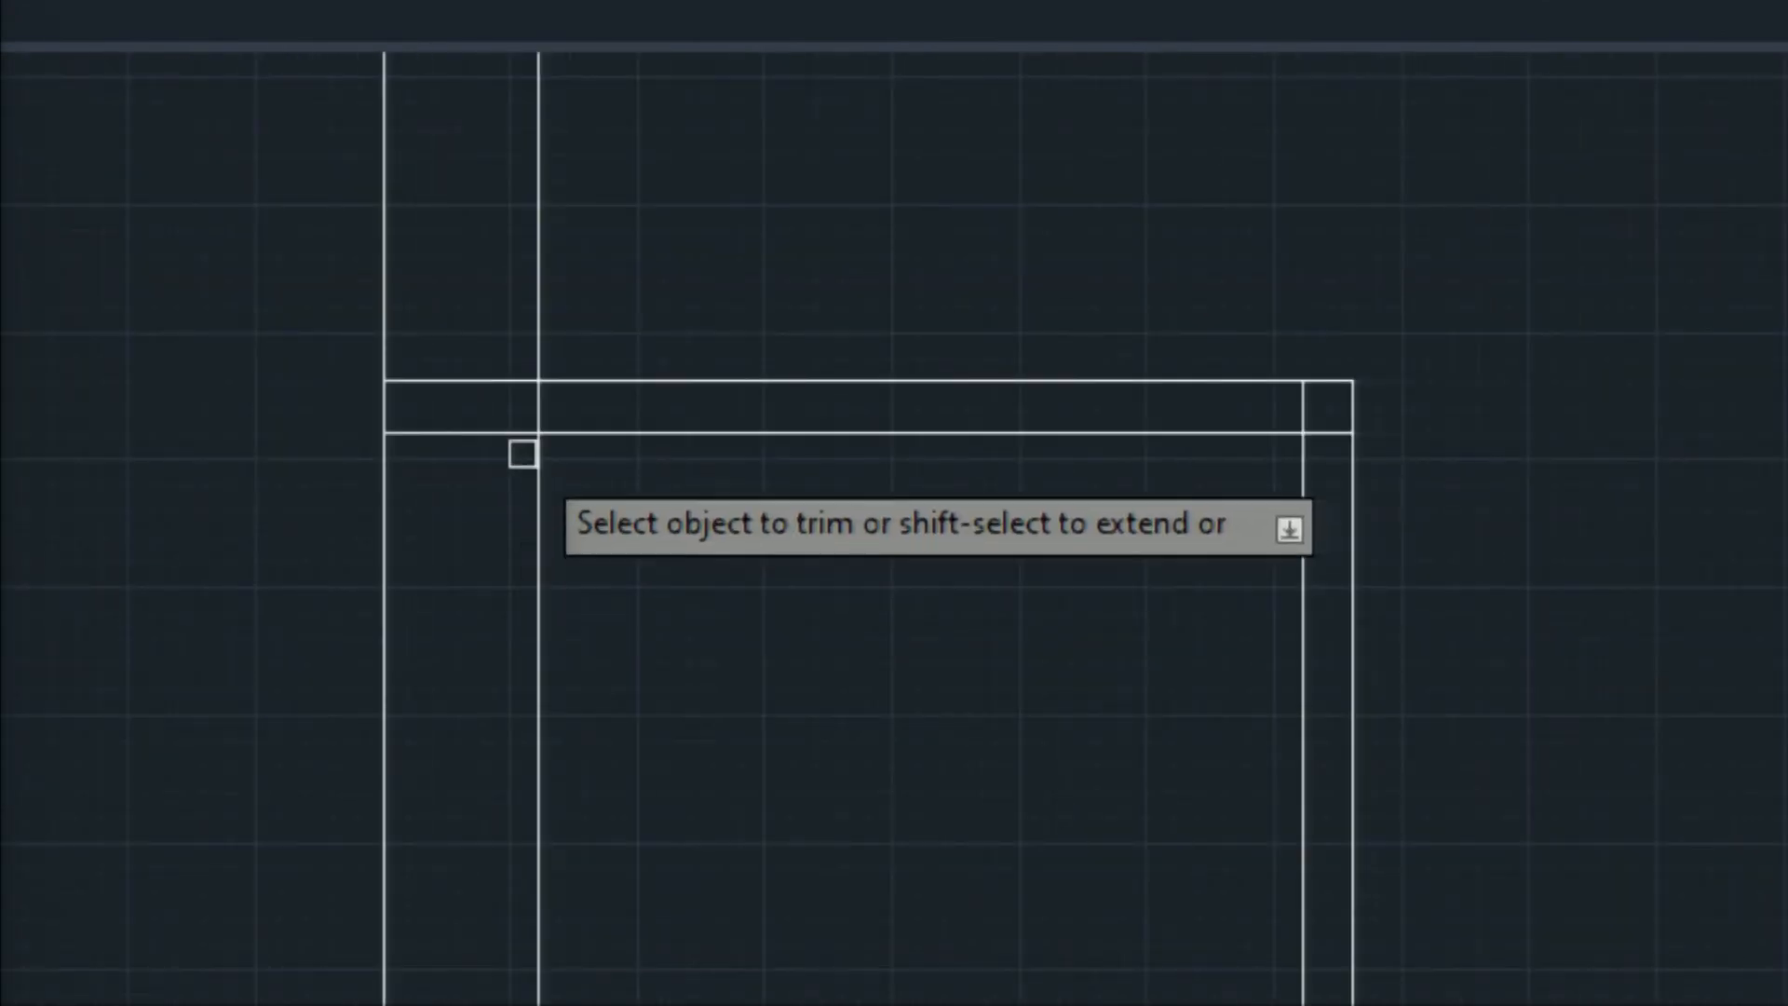
left_click_drag(458, 310, 450, 503)
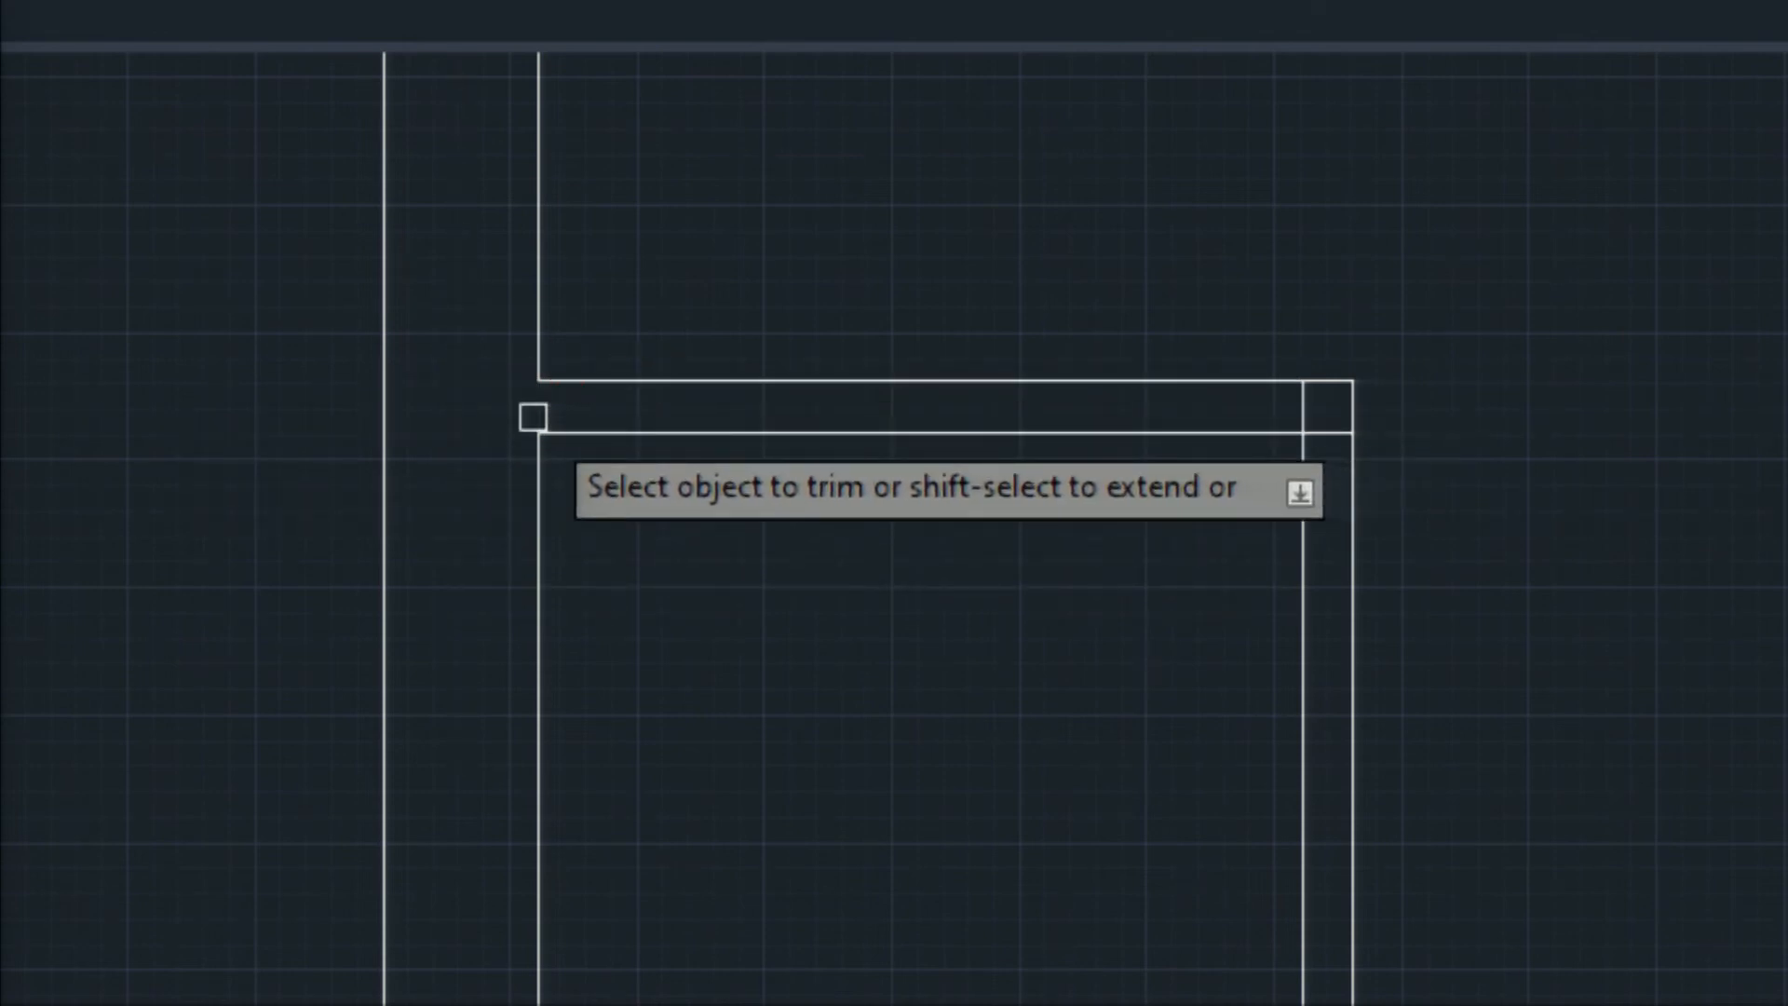
scroll(475, 618, "down", 1)
scroll(471, 751, "down", 1)
middle_click_drag(504, 742, 495, 483)
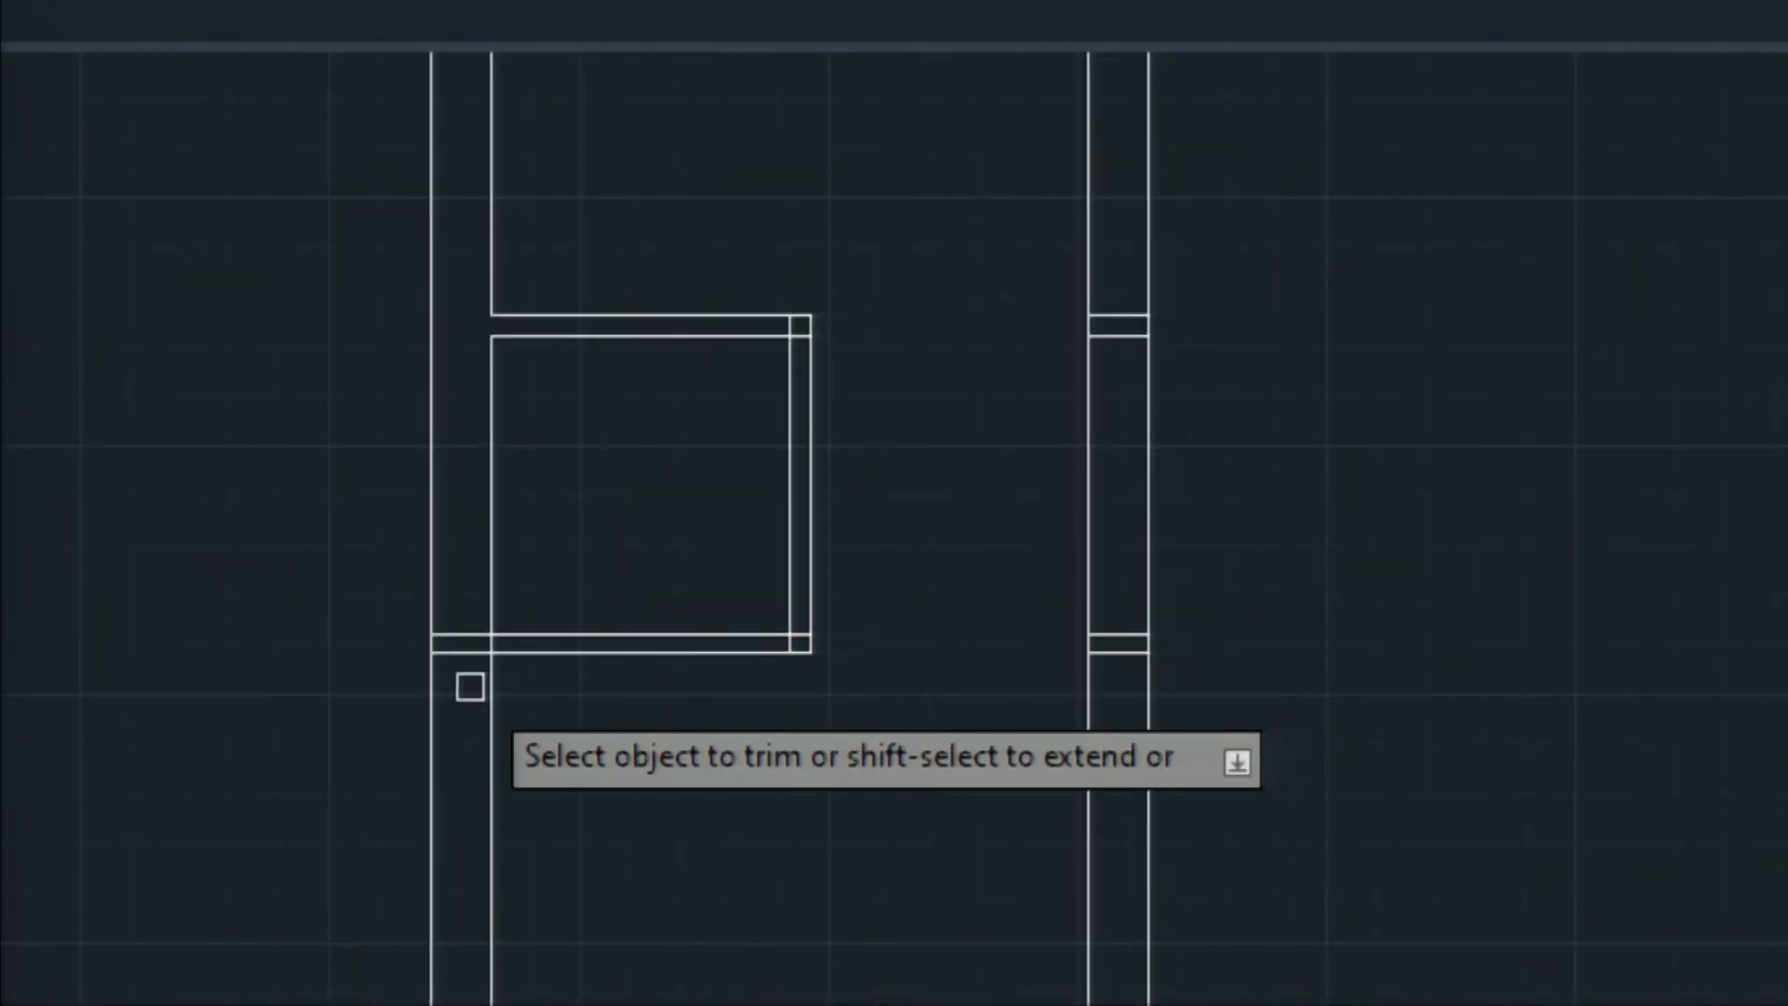
Step: Trim the lines at the junction of the bathroom's lower partition and the left outer wall so the partition opens into the wall
scroll(482, 619, "up", 5)
mouse_move(379, 807)
middle_mouse_down()
mouse_move(407, 779)
mouse_move(456, 618)
middle_mouse_up()
left_click_drag(436, 410, 428, 570)
left_click(563, 514)
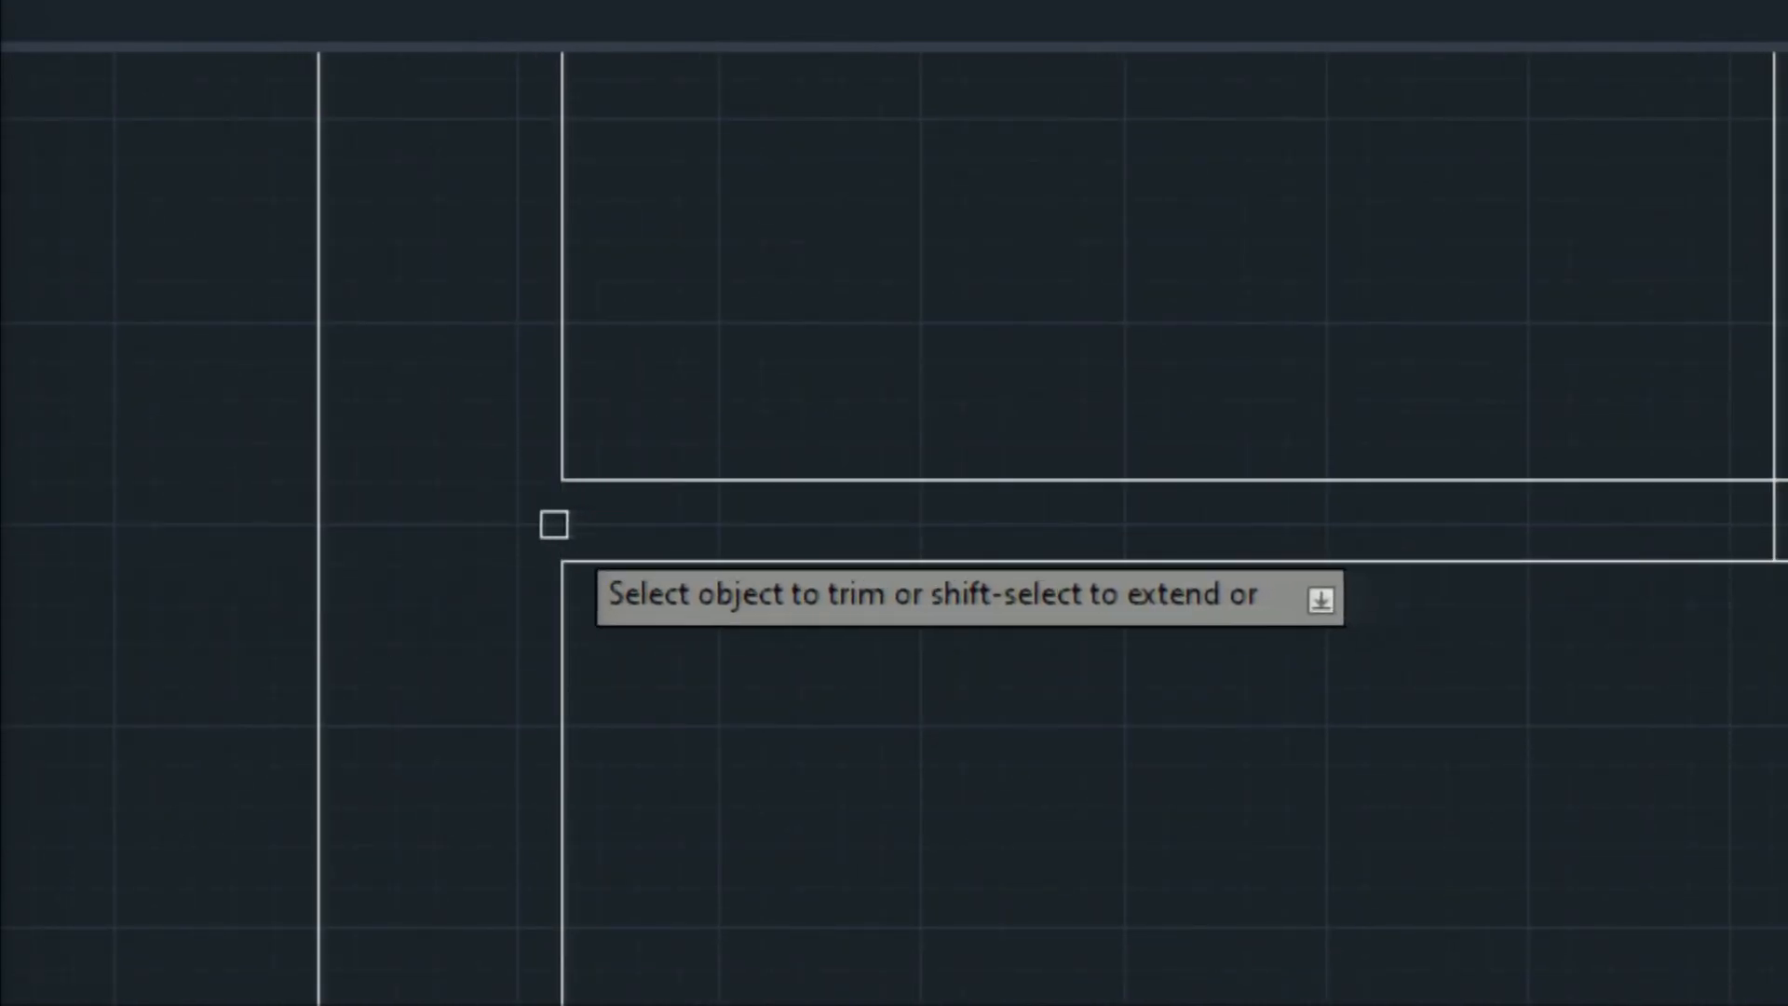
Step: Trim the overlapping line ends at the bathroom partition's lower-right corner to leave a clean wall corner
scroll(428, 503, "down", 4)
scroll(965, 509, "up", 7)
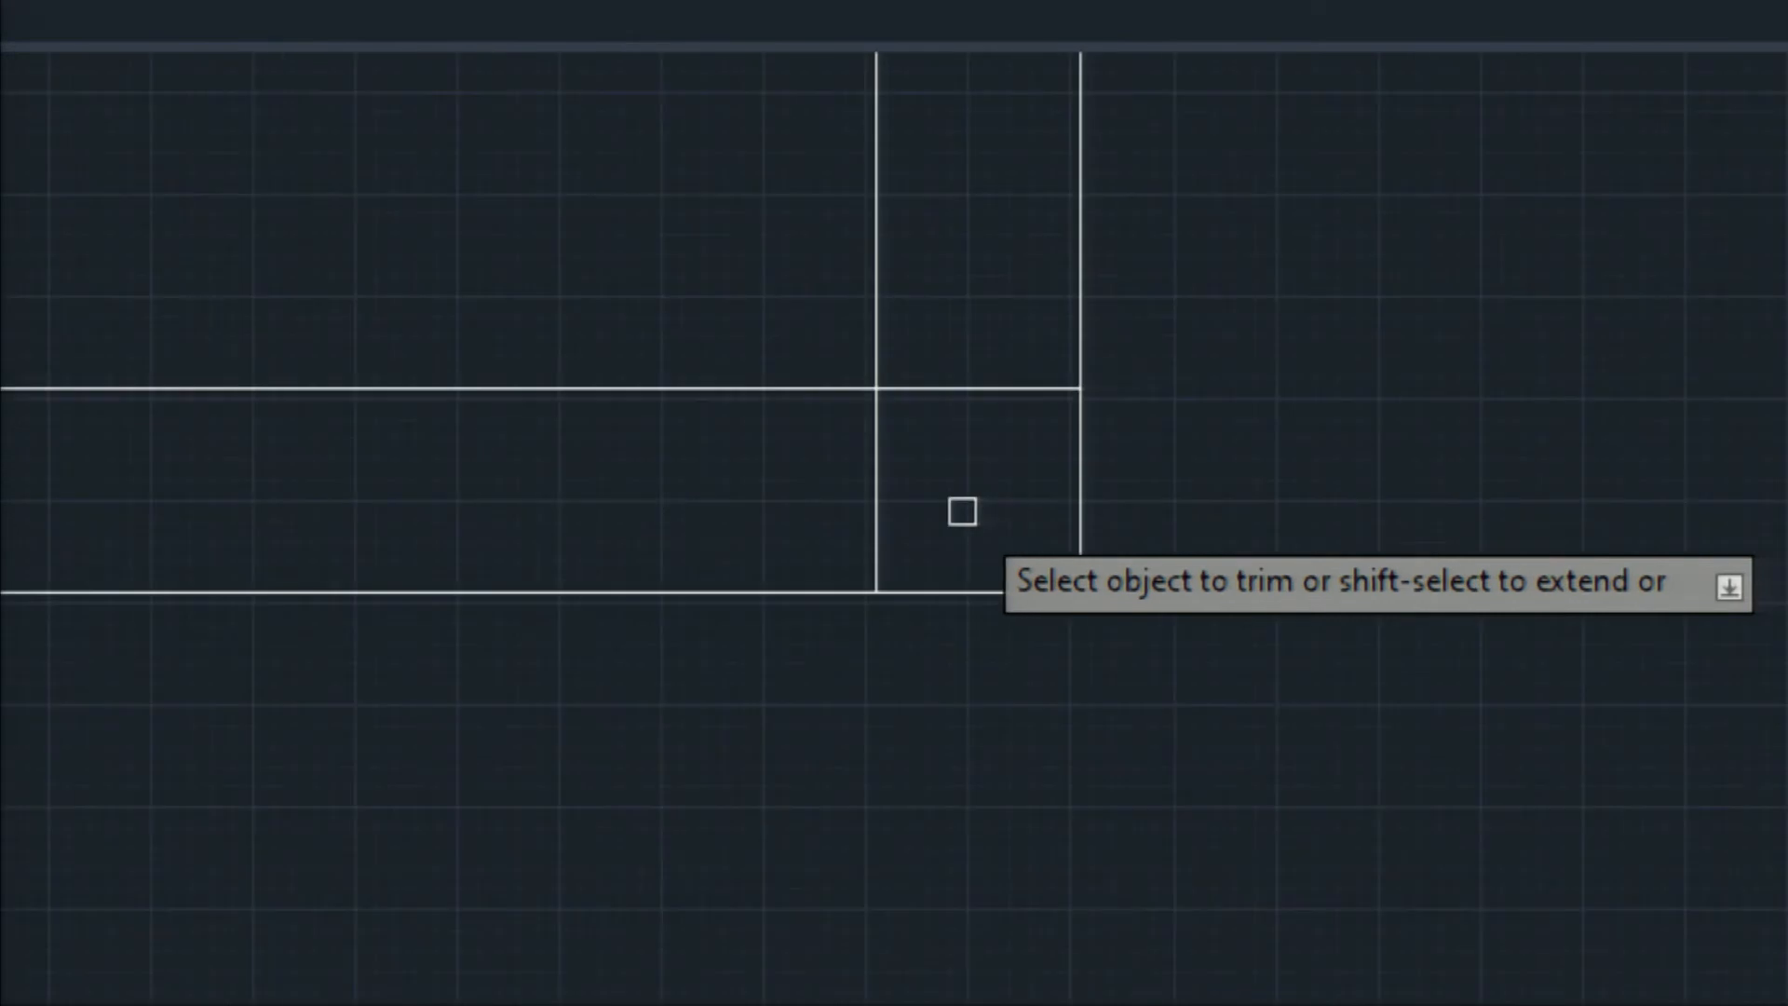
mouse_move(966, 336)
left_mouse_down()
mouse_move(964, 474)
mouse_move(837, 492)
left_mouse_up()
scroll(838, 483, "up", 4)
scroll(1094, 271, "down", 6)
scroll(1083, 284, "down", 3)
Step: Trim the overlapping inner line ends at the bathroom partition's upper-right corner
middle_click_drag(1071, 304, 989, 1005)
scroll(1035, 589, "down", 5)
scroll(1032, 244, "up", 8)
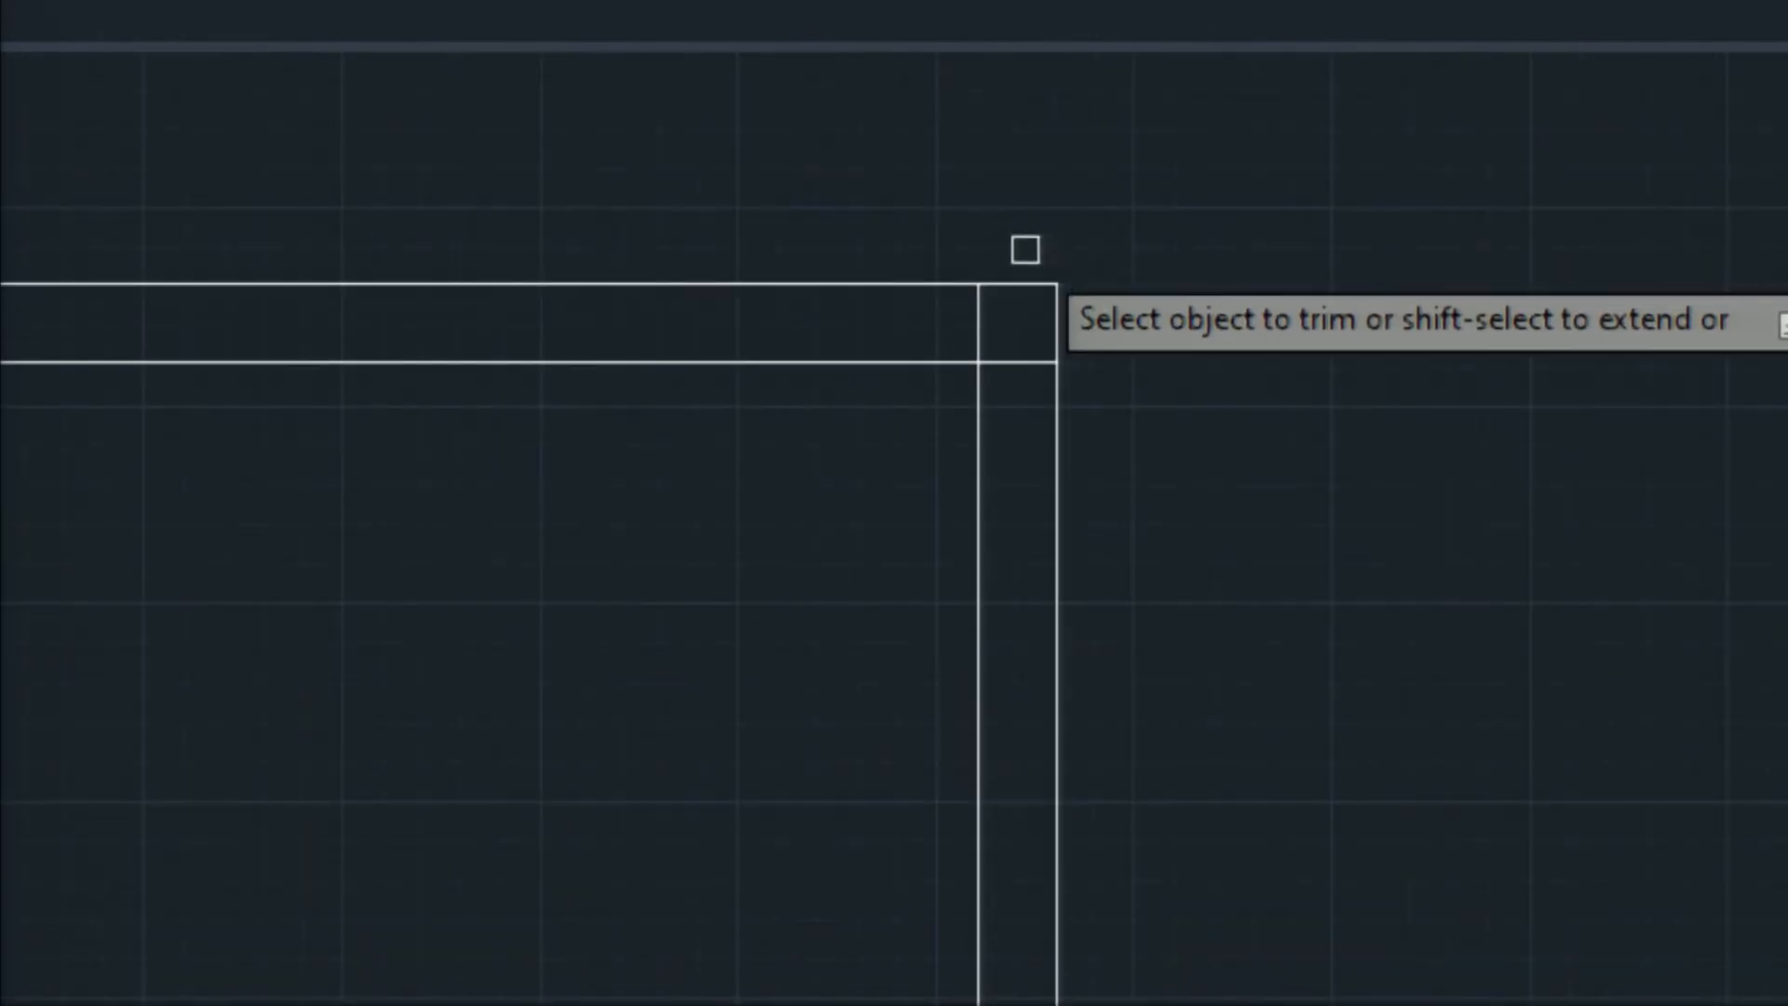
left_click(981, 309)
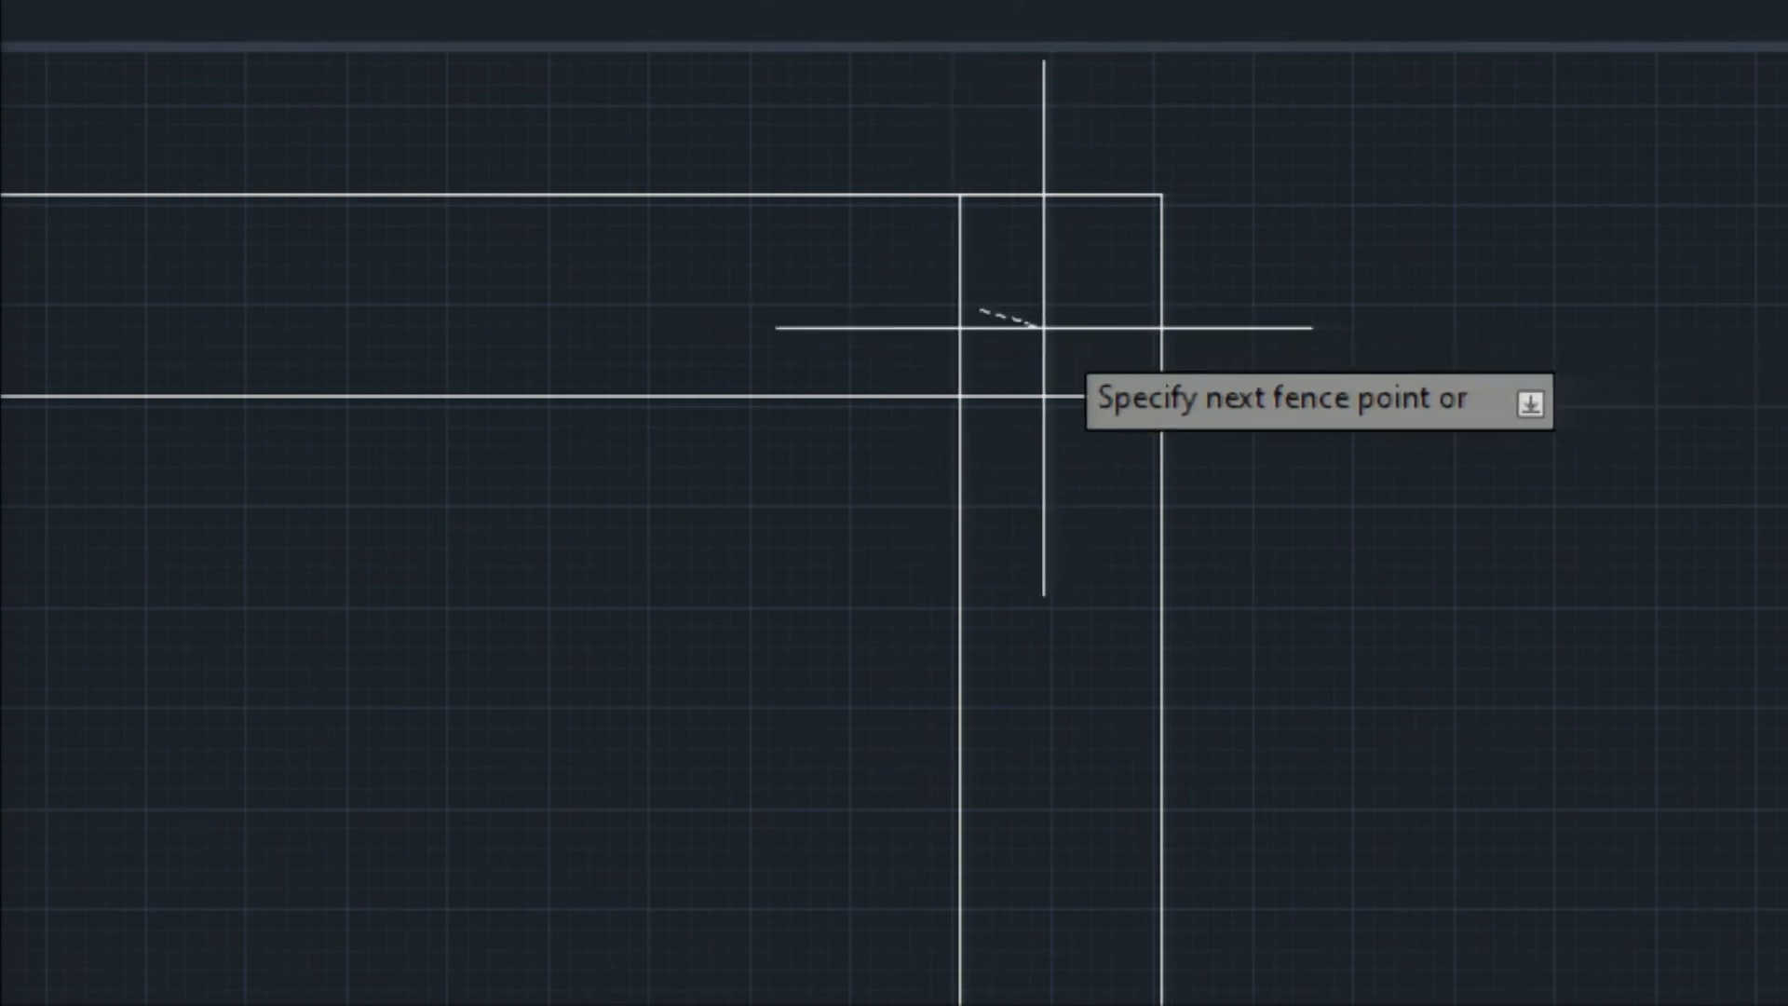
left_click(938, 332)
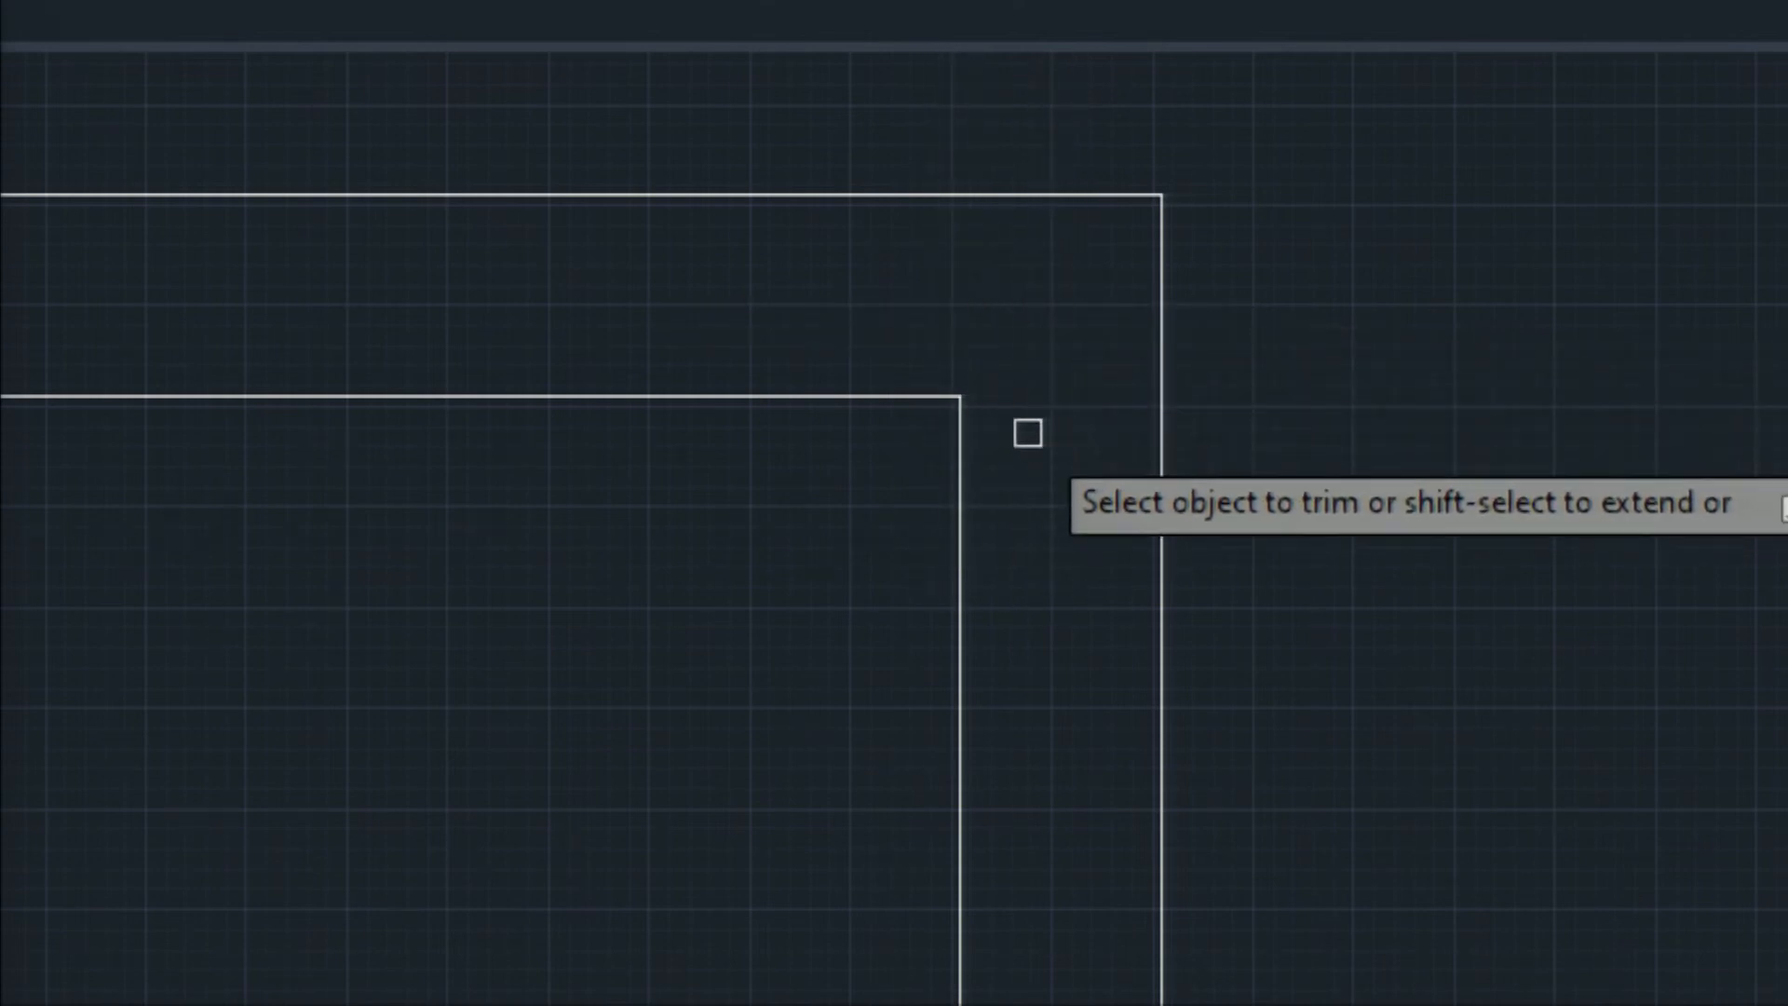
Step: Trim the inner wall lines crossing the upper-left corner of the outer walls and end the Trim command
scroll(758, 415, "down", 6)
scroll(742, 415, "down", 4)
middle_click_drag(383, 475, 822, 802)
scroll(897, 320, "up", 6)
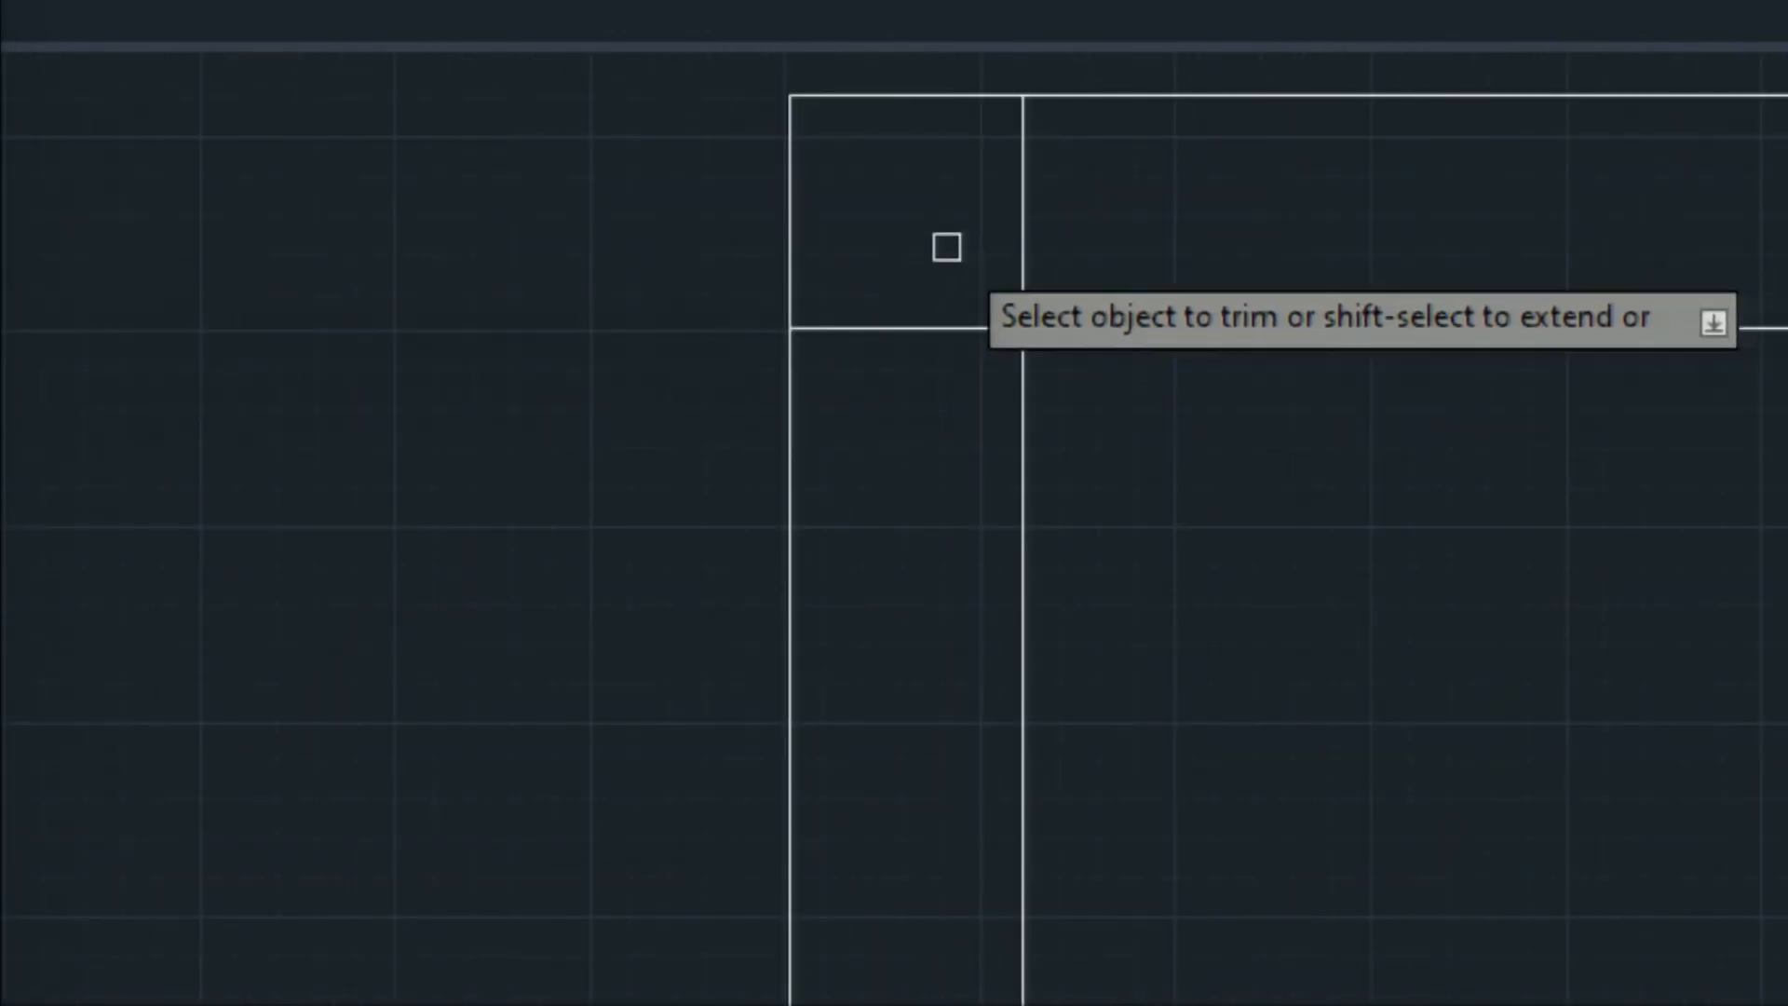
middle_click_drag(947, 243, 919, 375)
left_click(994, 308)
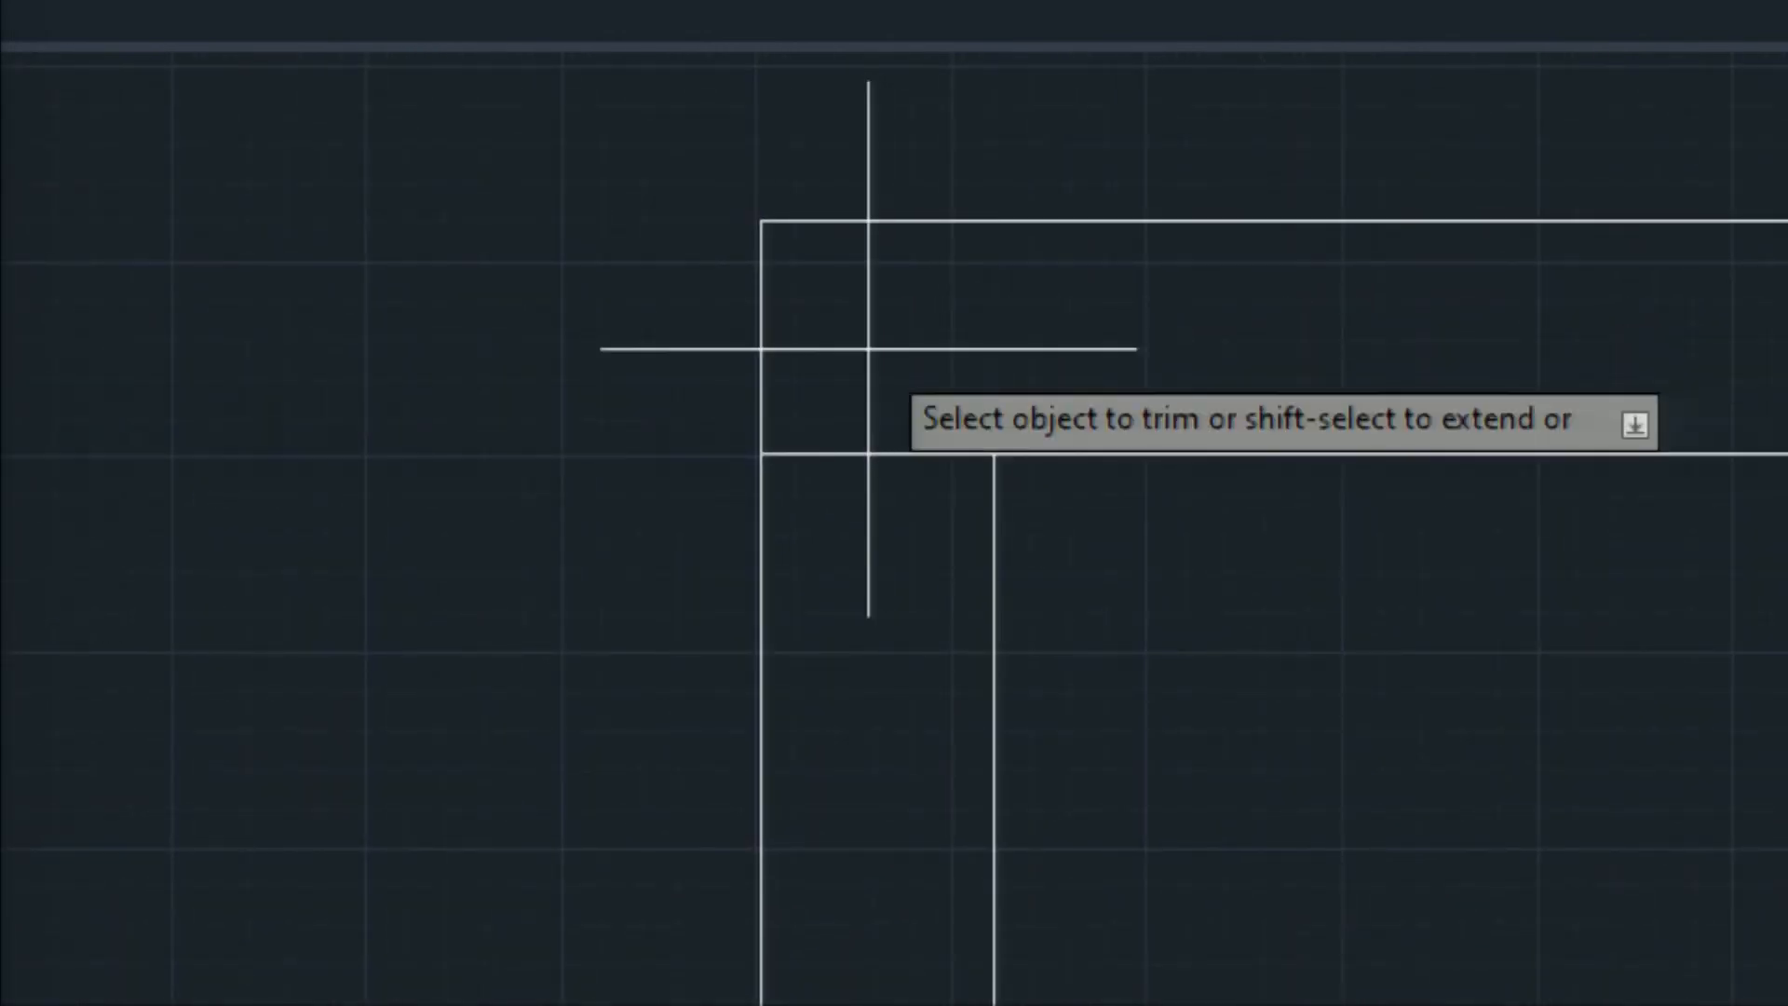
left_click(875, 400)
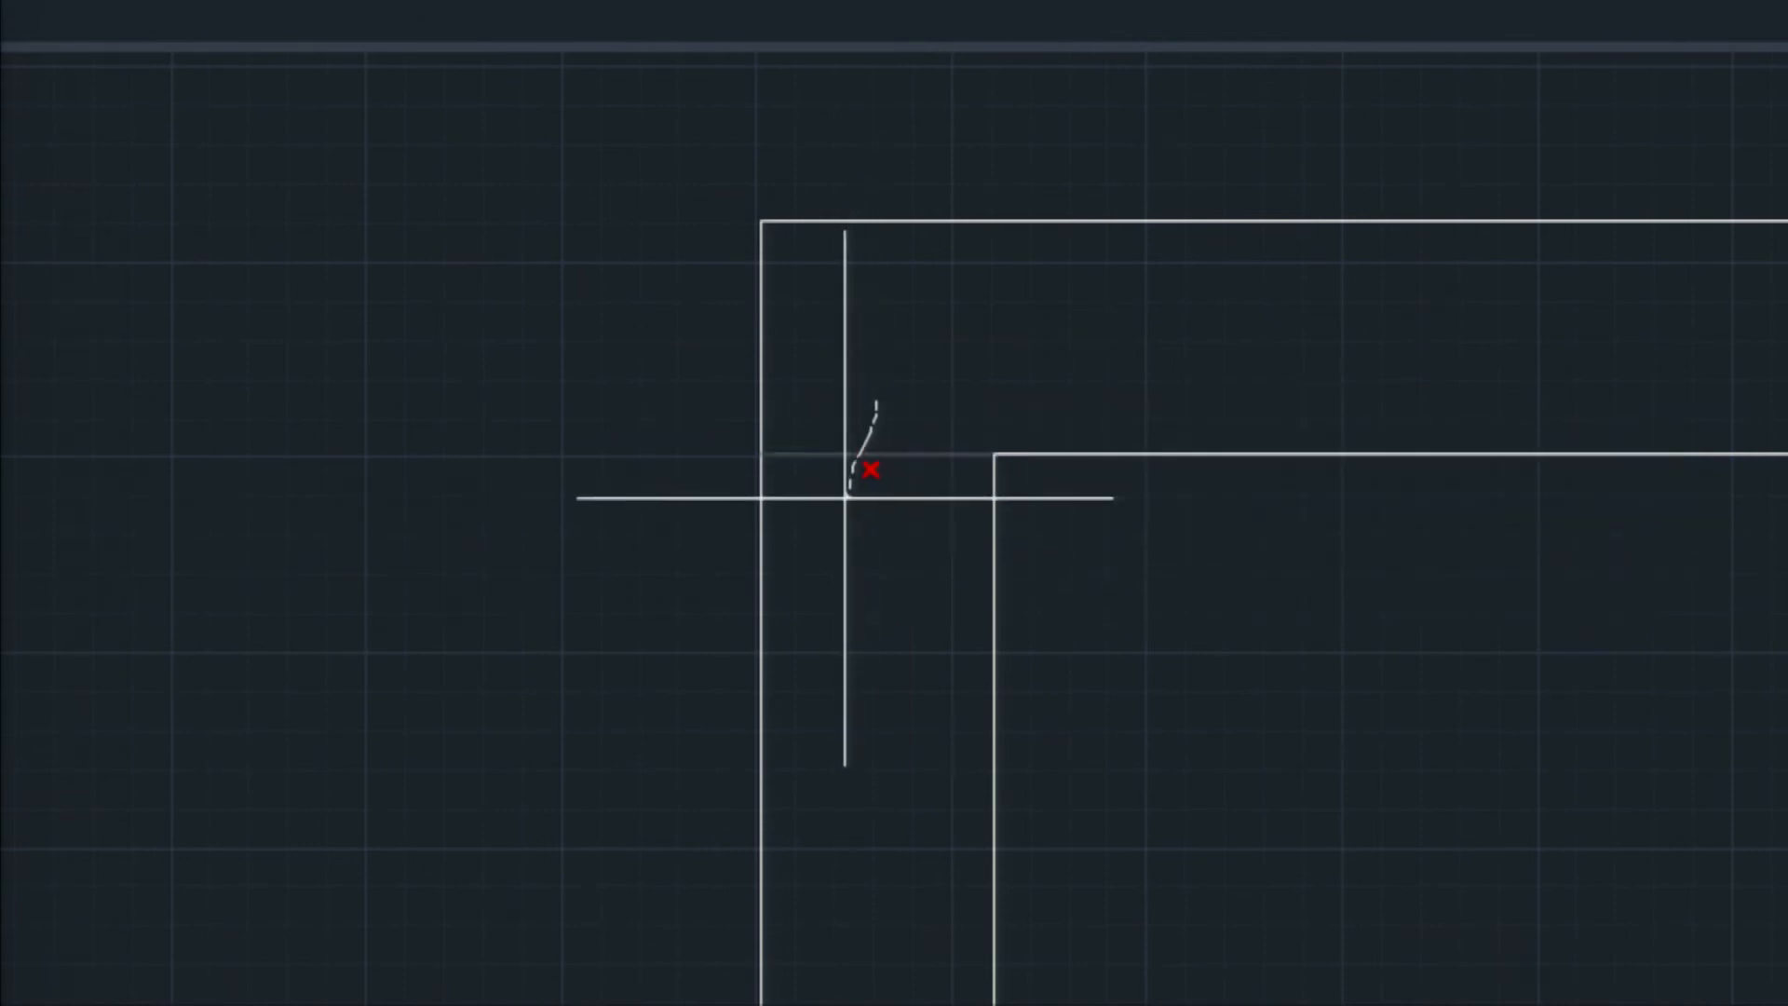
scroll(842, 495, "down", 4)
scroll(842, 495, "down", 5)
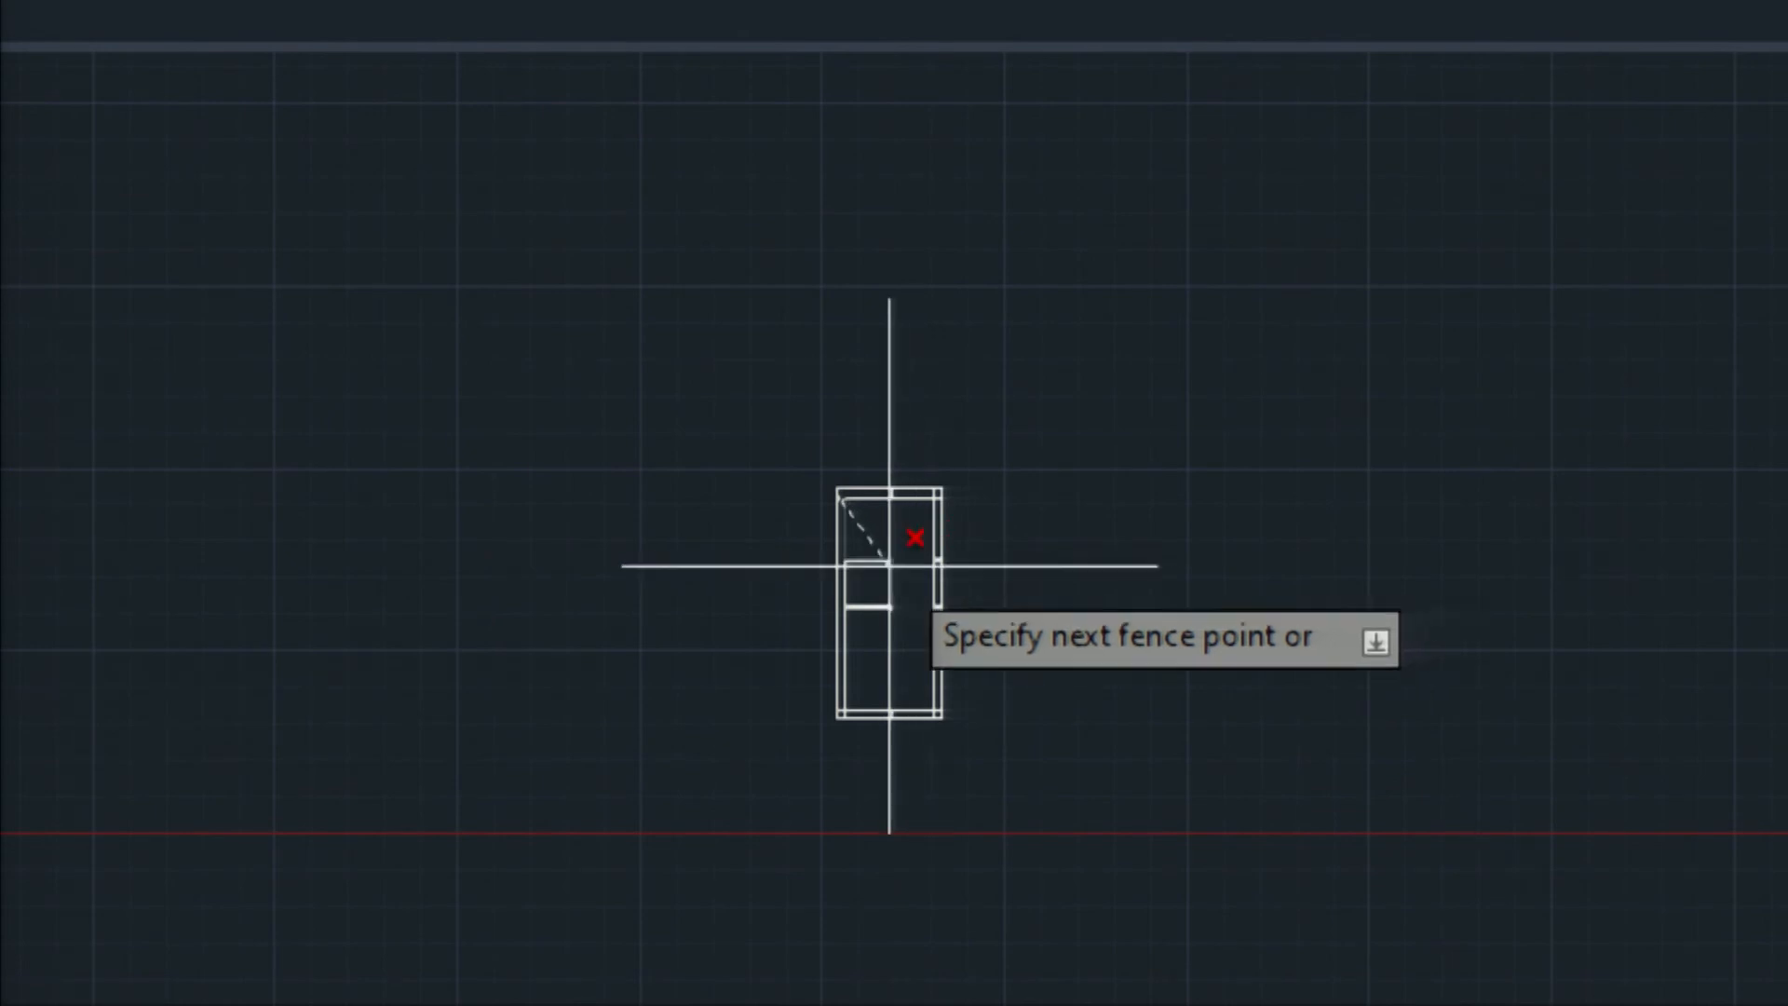
key("Escape")
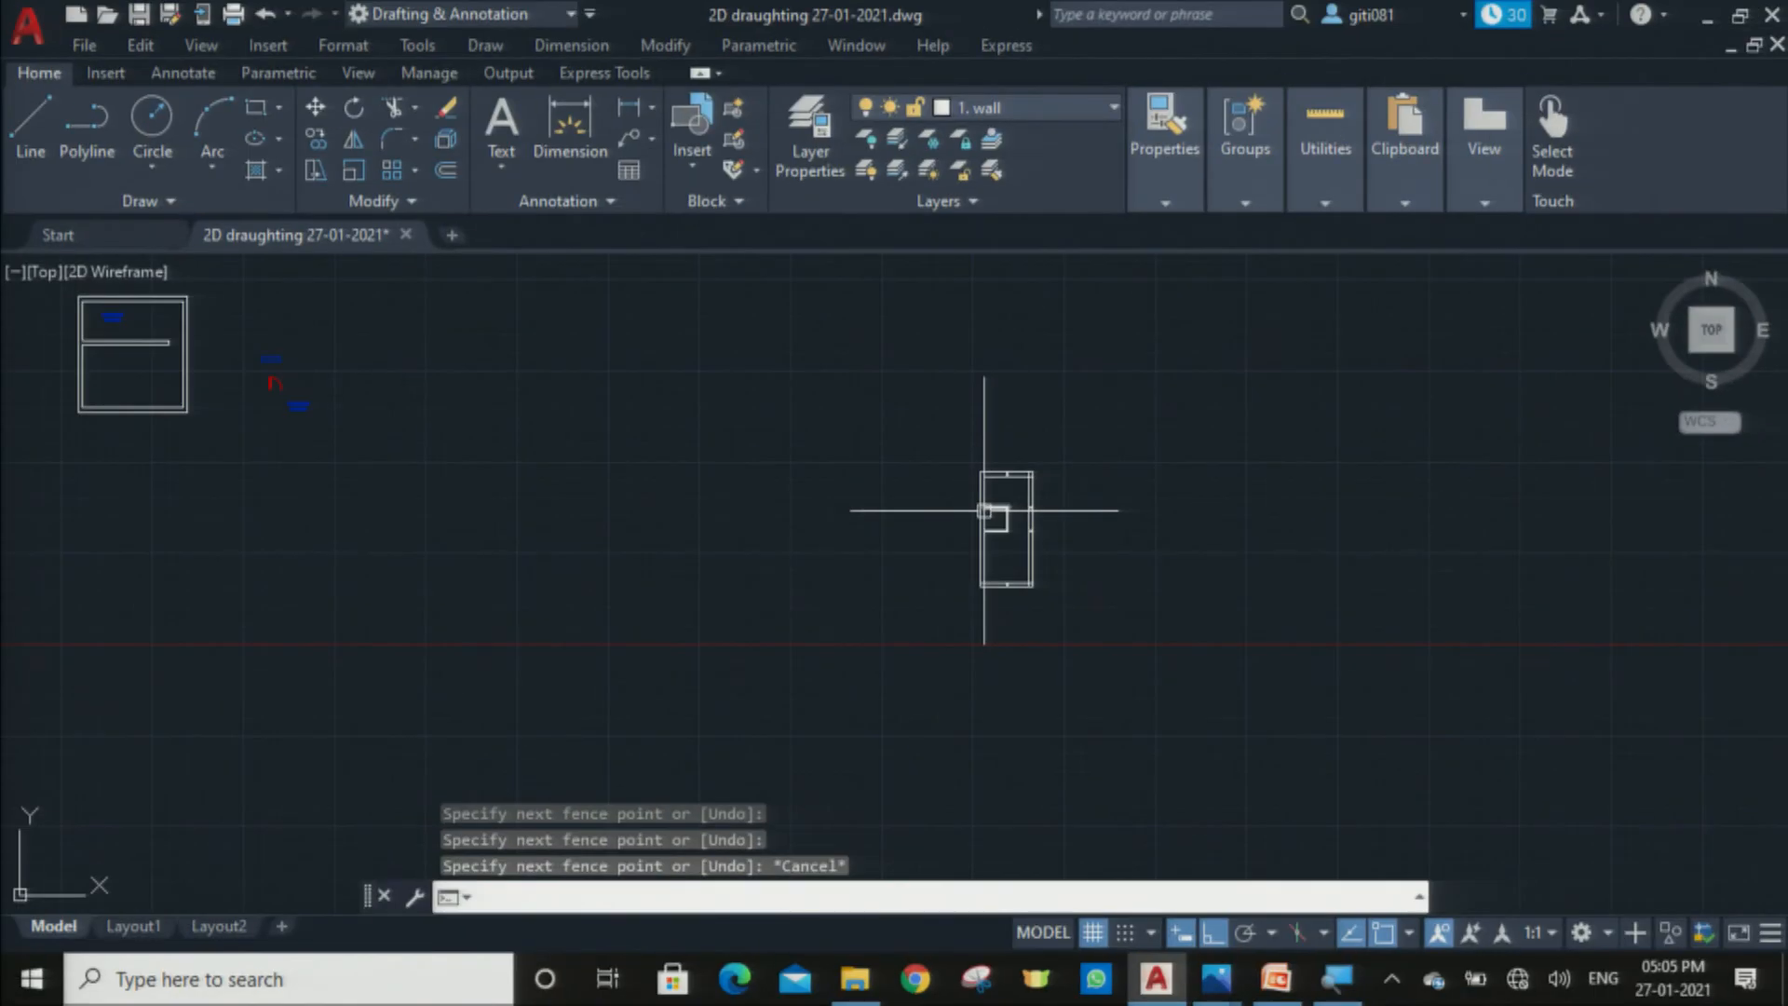
Step: Trim the inner wall lines crossing the upper-right corner of the outer walls, undoing any unwanted trim
scroll(1046, 503, "up", 6)
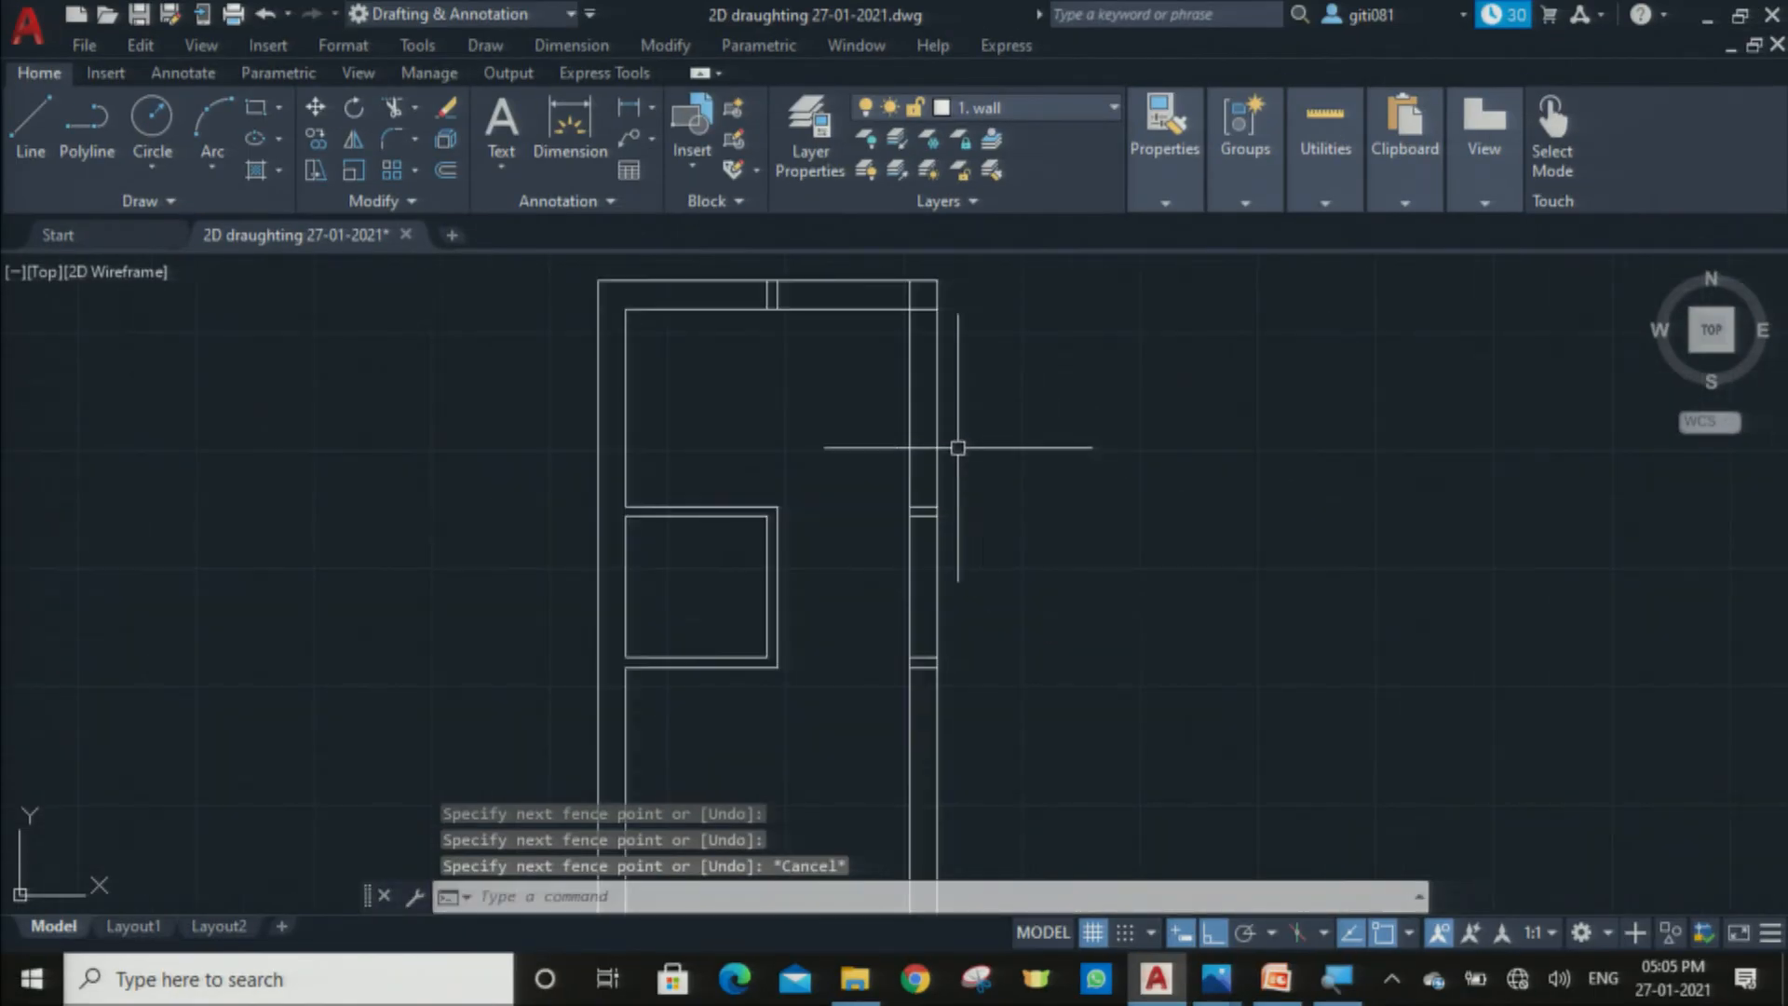
scroll(819, 472, "up", 5)
middle_click_drag(886, 447, 809, 645)
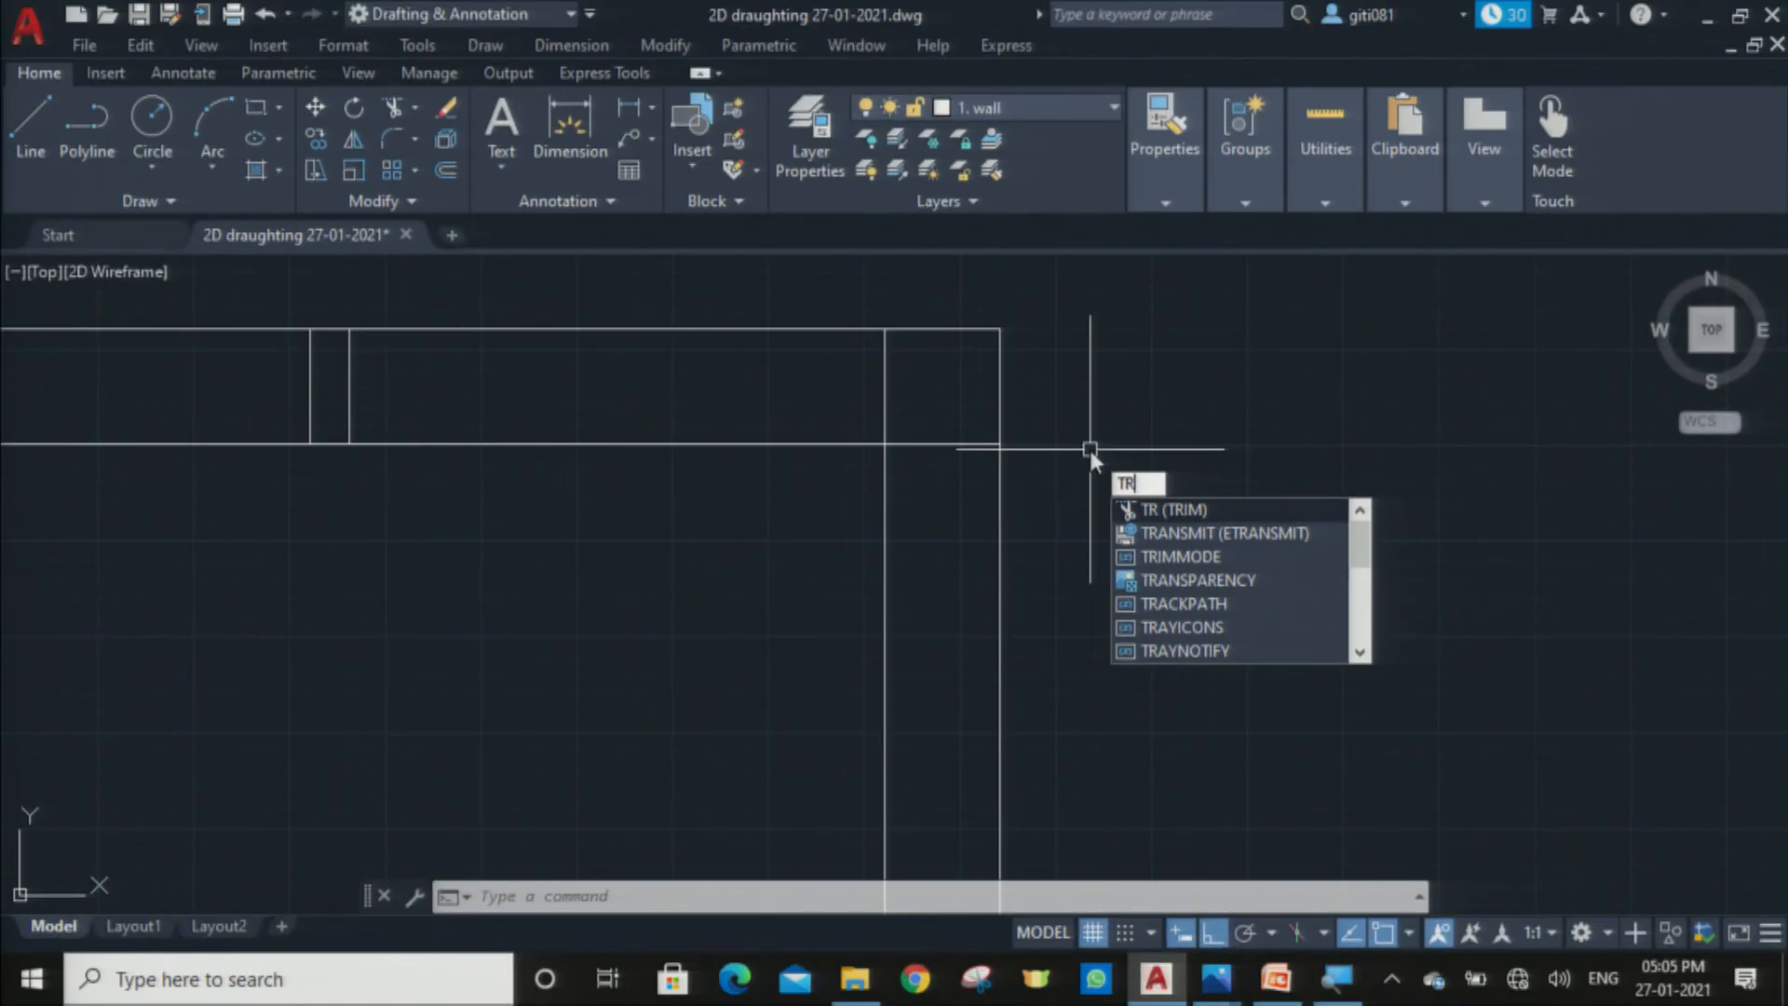
key("Return")
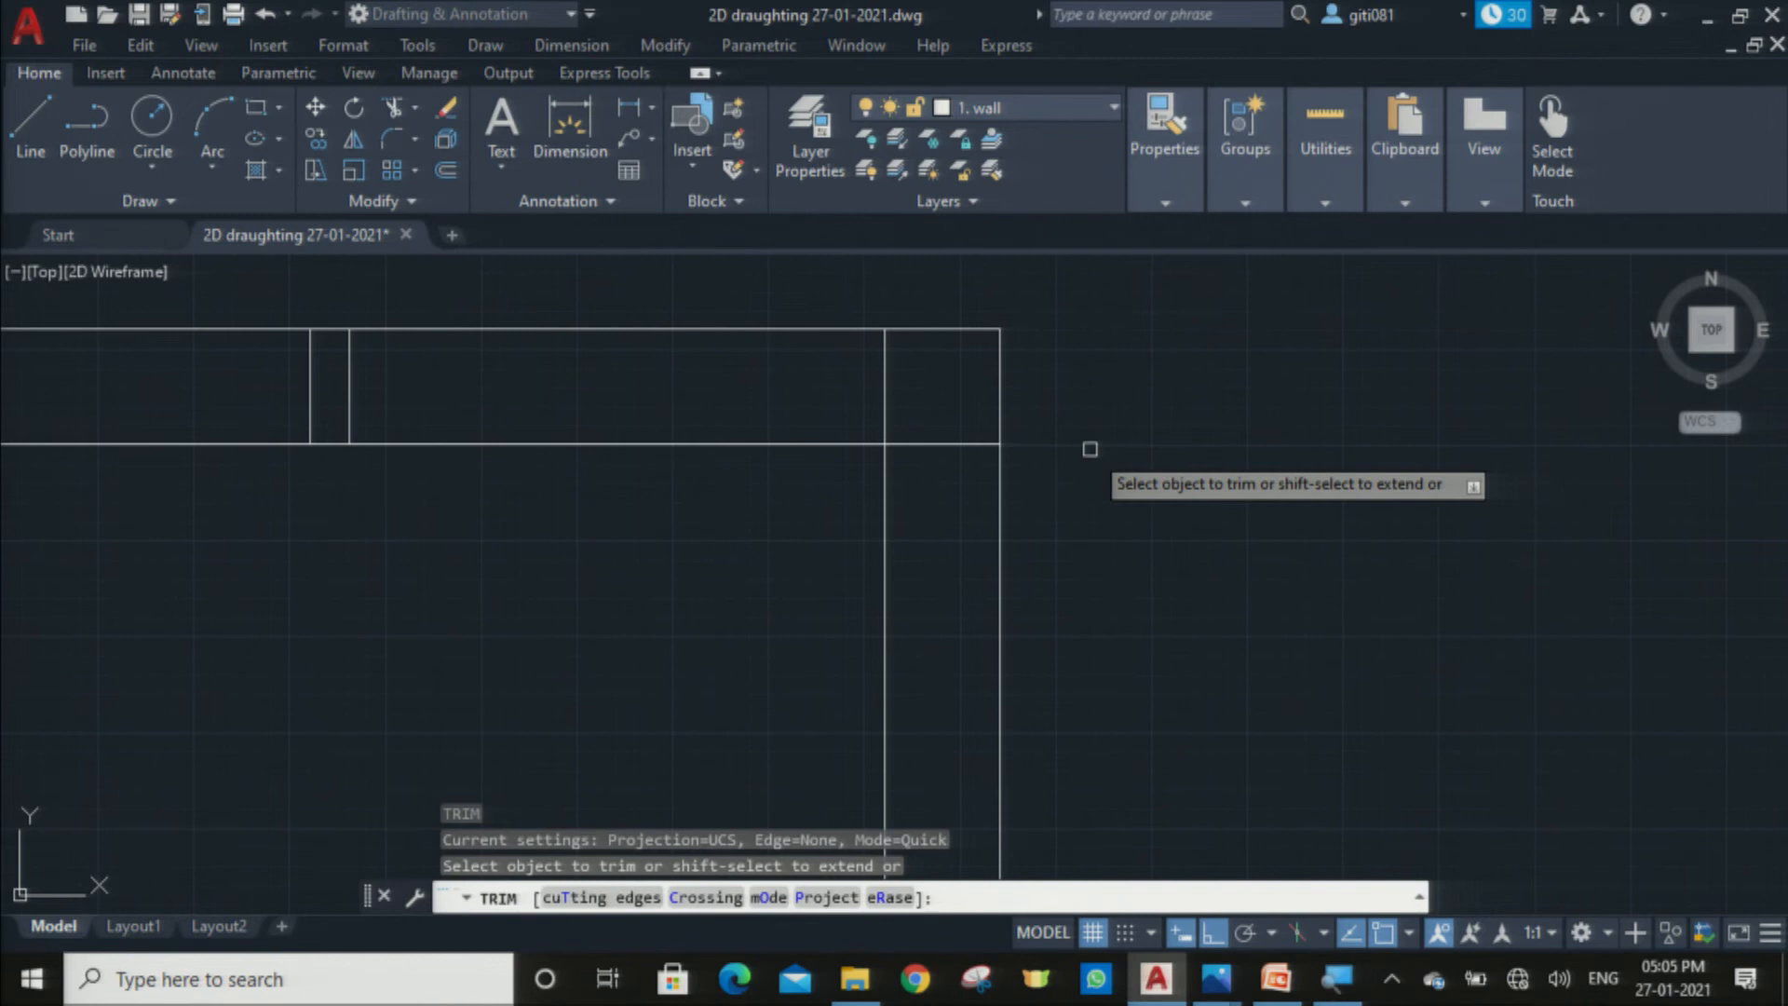
mouse_move(934, 416)
left_mouse_down()
mouse_move(934, 388)
mouse_move(850, 415)
left_mouse_up()
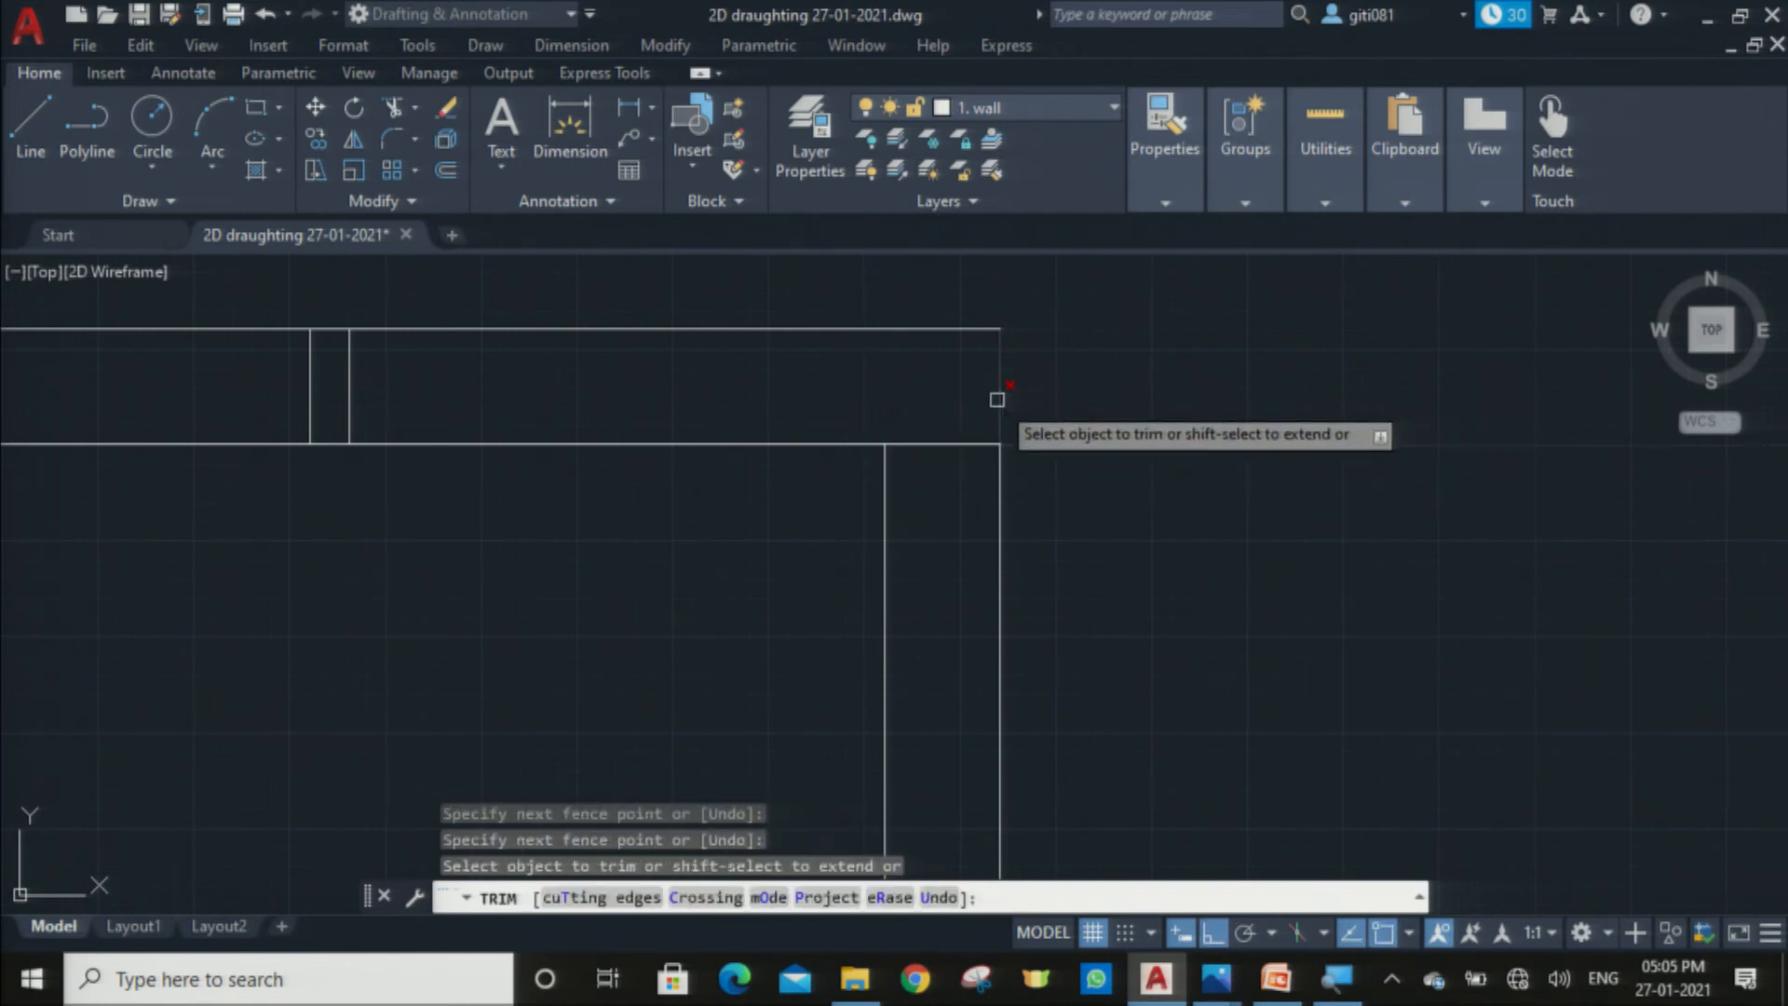
key("ctrl+z")
mouse_move(960, 413)
left_mouse_down()
mouse_move(926, 451)
mouse_move(941, 466)
left_mouse_up()
scroll(941, 466, "down", 3)
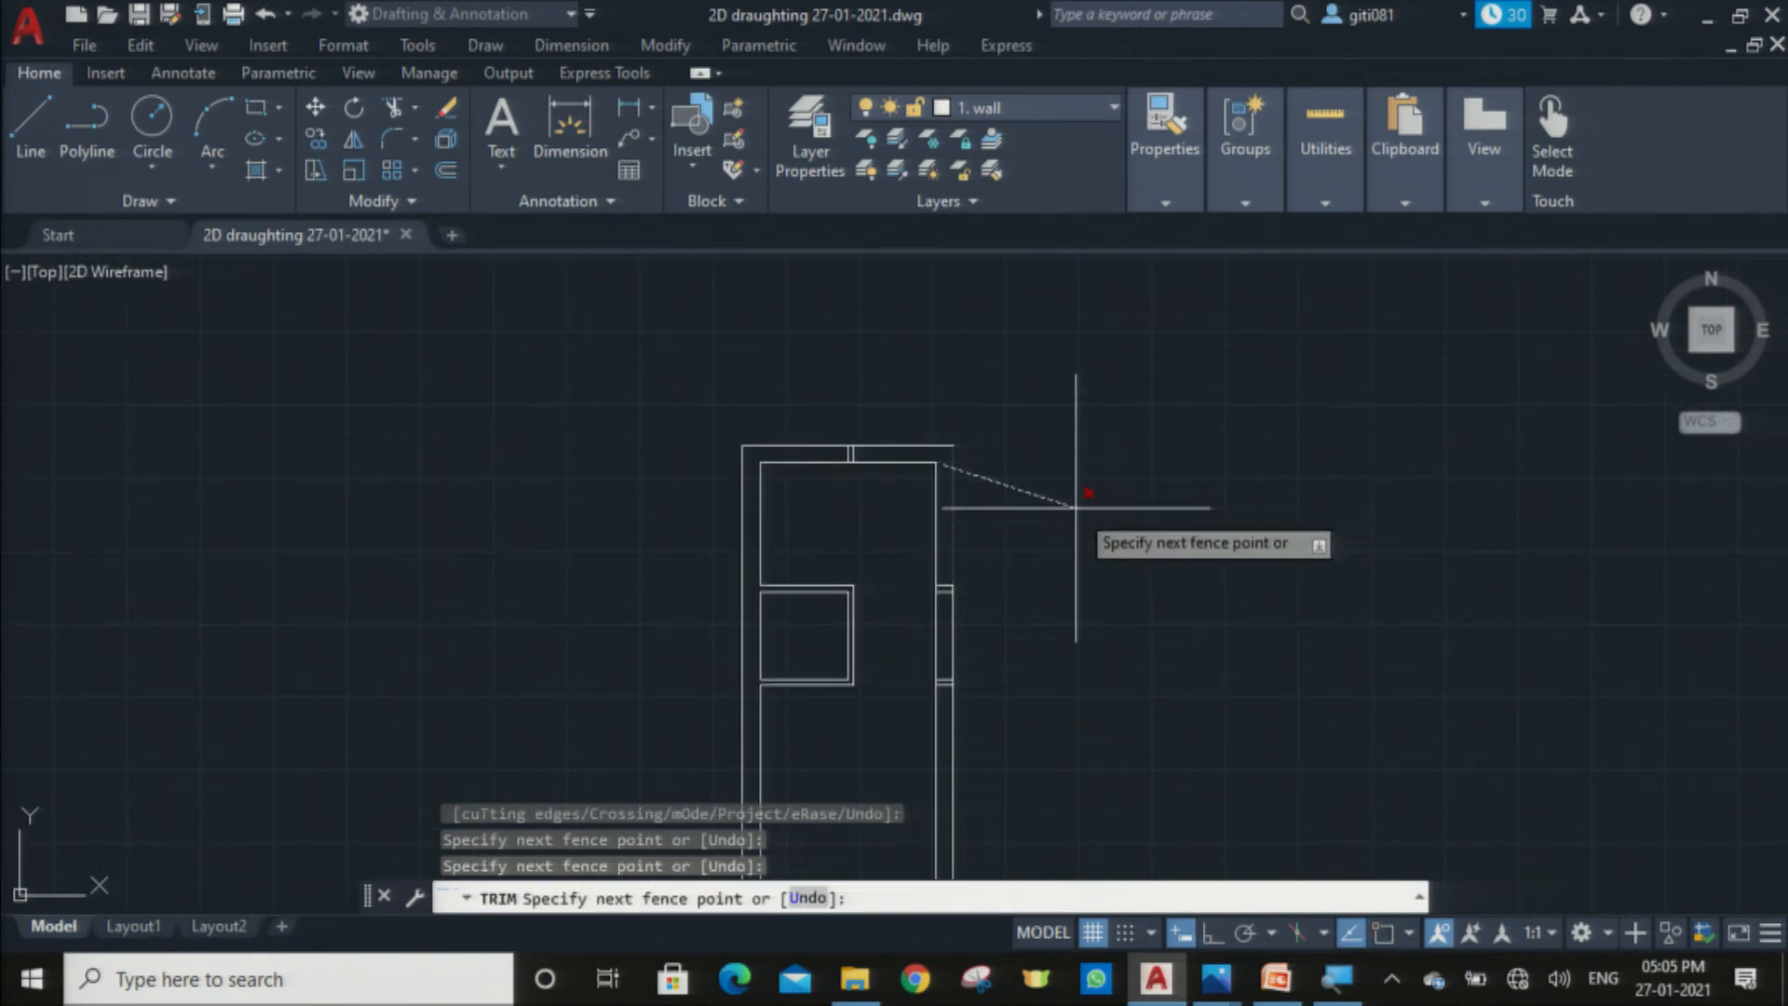
key("Escape")
Step: Trim the inner wall lines crossing the lower-right corner of the outer walls
scroll(930, 519, "down", 5)
scroll(945, 556, "up", 3)
scroll(945, 556, "up", 5)
scroll(1038, 459, "up", 3)
scroll(1037, 456, "up", 2)
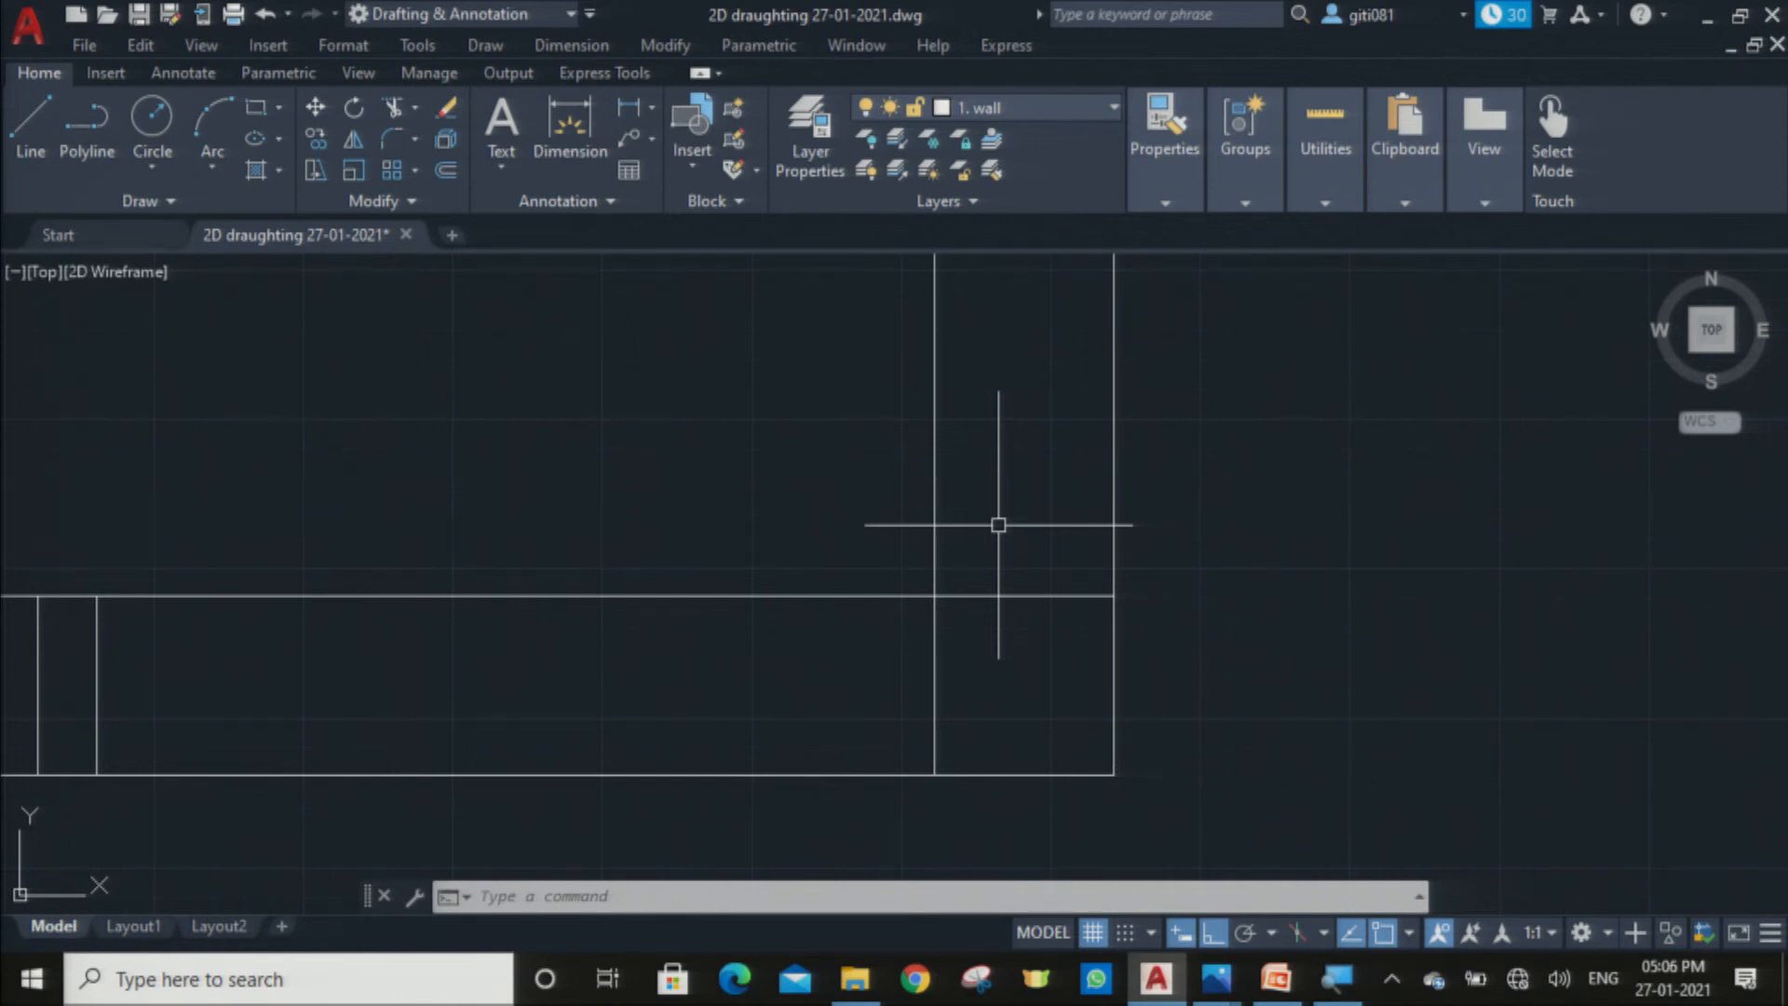
type("r")
key("Return")
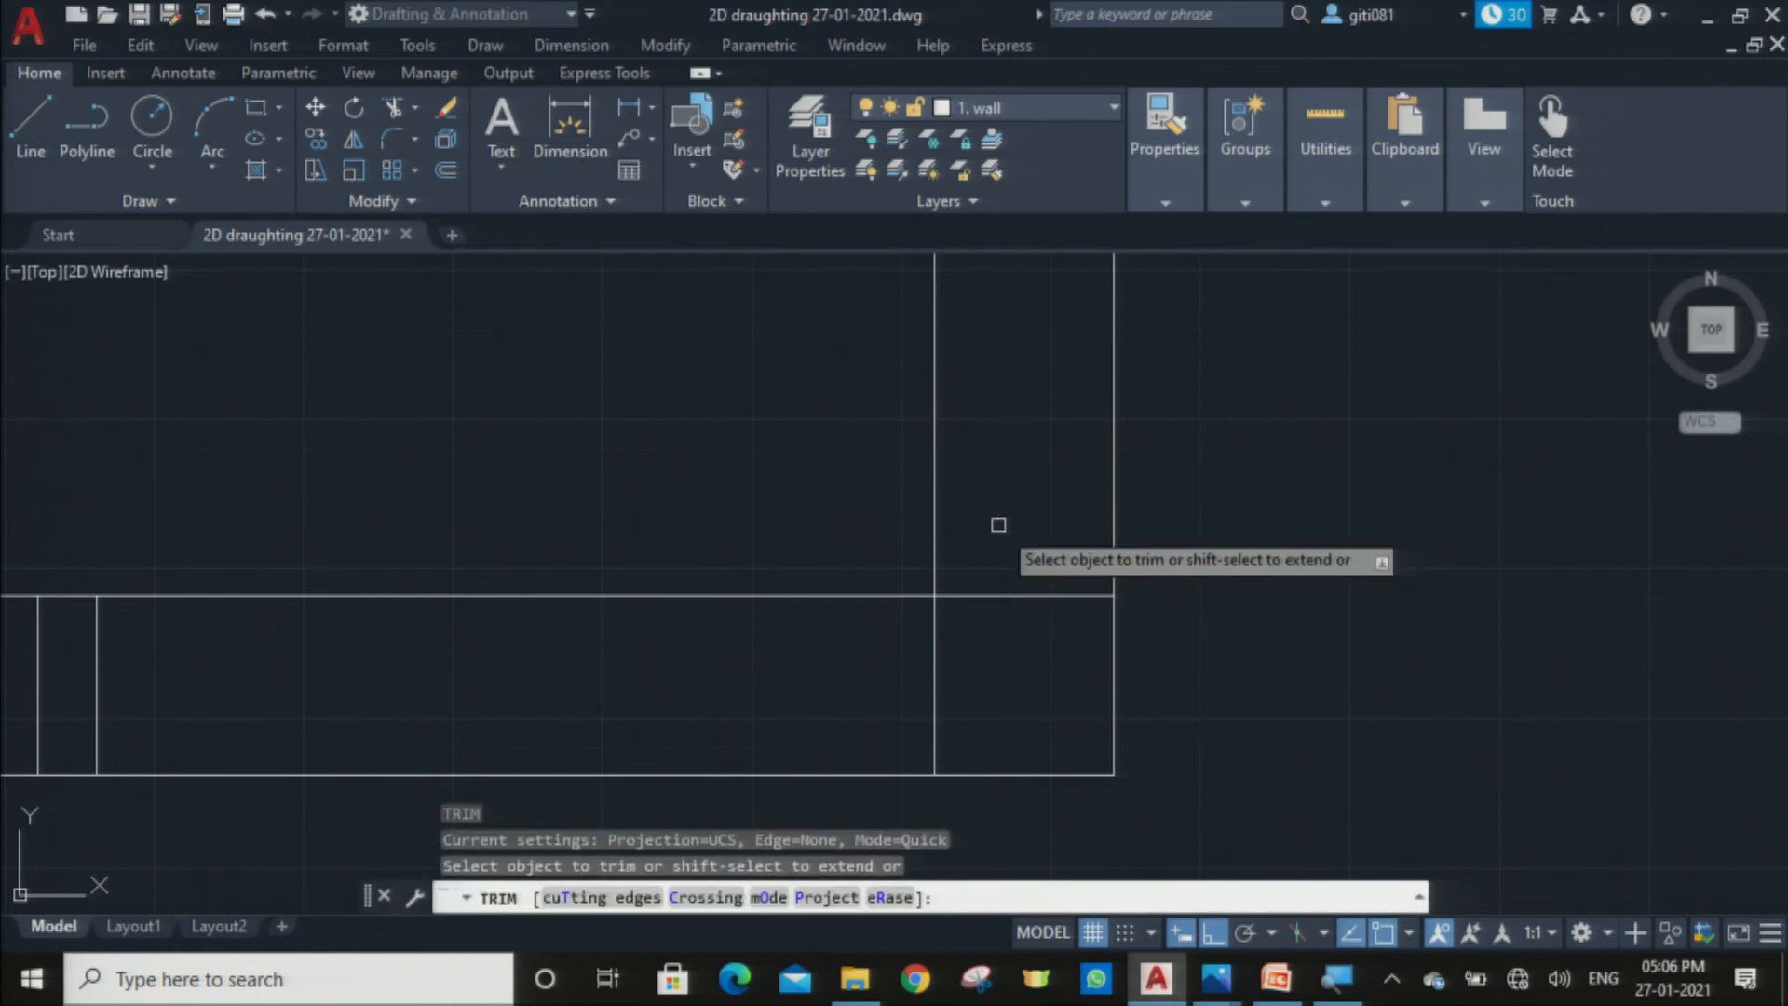
mouse_move(1062, 575)
left_mouse_down()
mouse_move(1028, 635)
mouse_move(866, 707)
left_mouse_up()
scroll(867, 707, "down", 6)
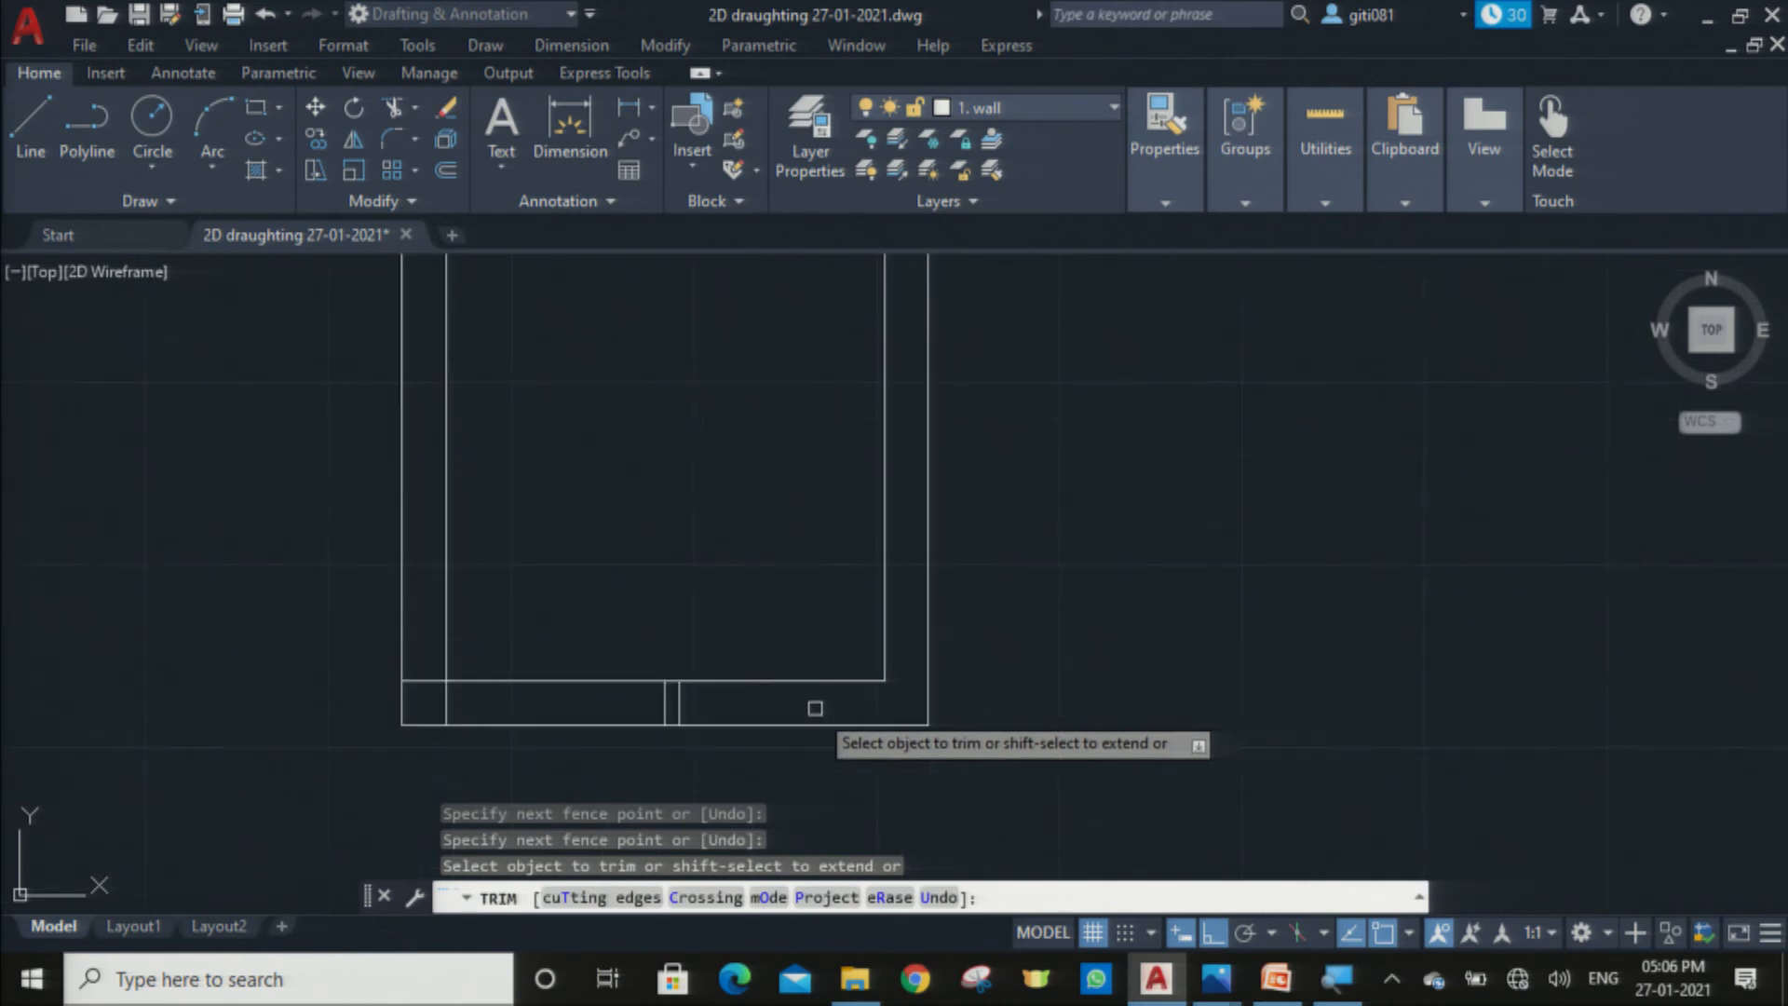
Step: Trim the inner wall lines crossing the lower-left corner of the outer walls and end the Trim command
scroll(452, 702, "up", 8)
mouse_move(452, 702)
left_mouse_down()
mouse_move(318, 725)
mouse_move(257, 508)
left_mouse_up()
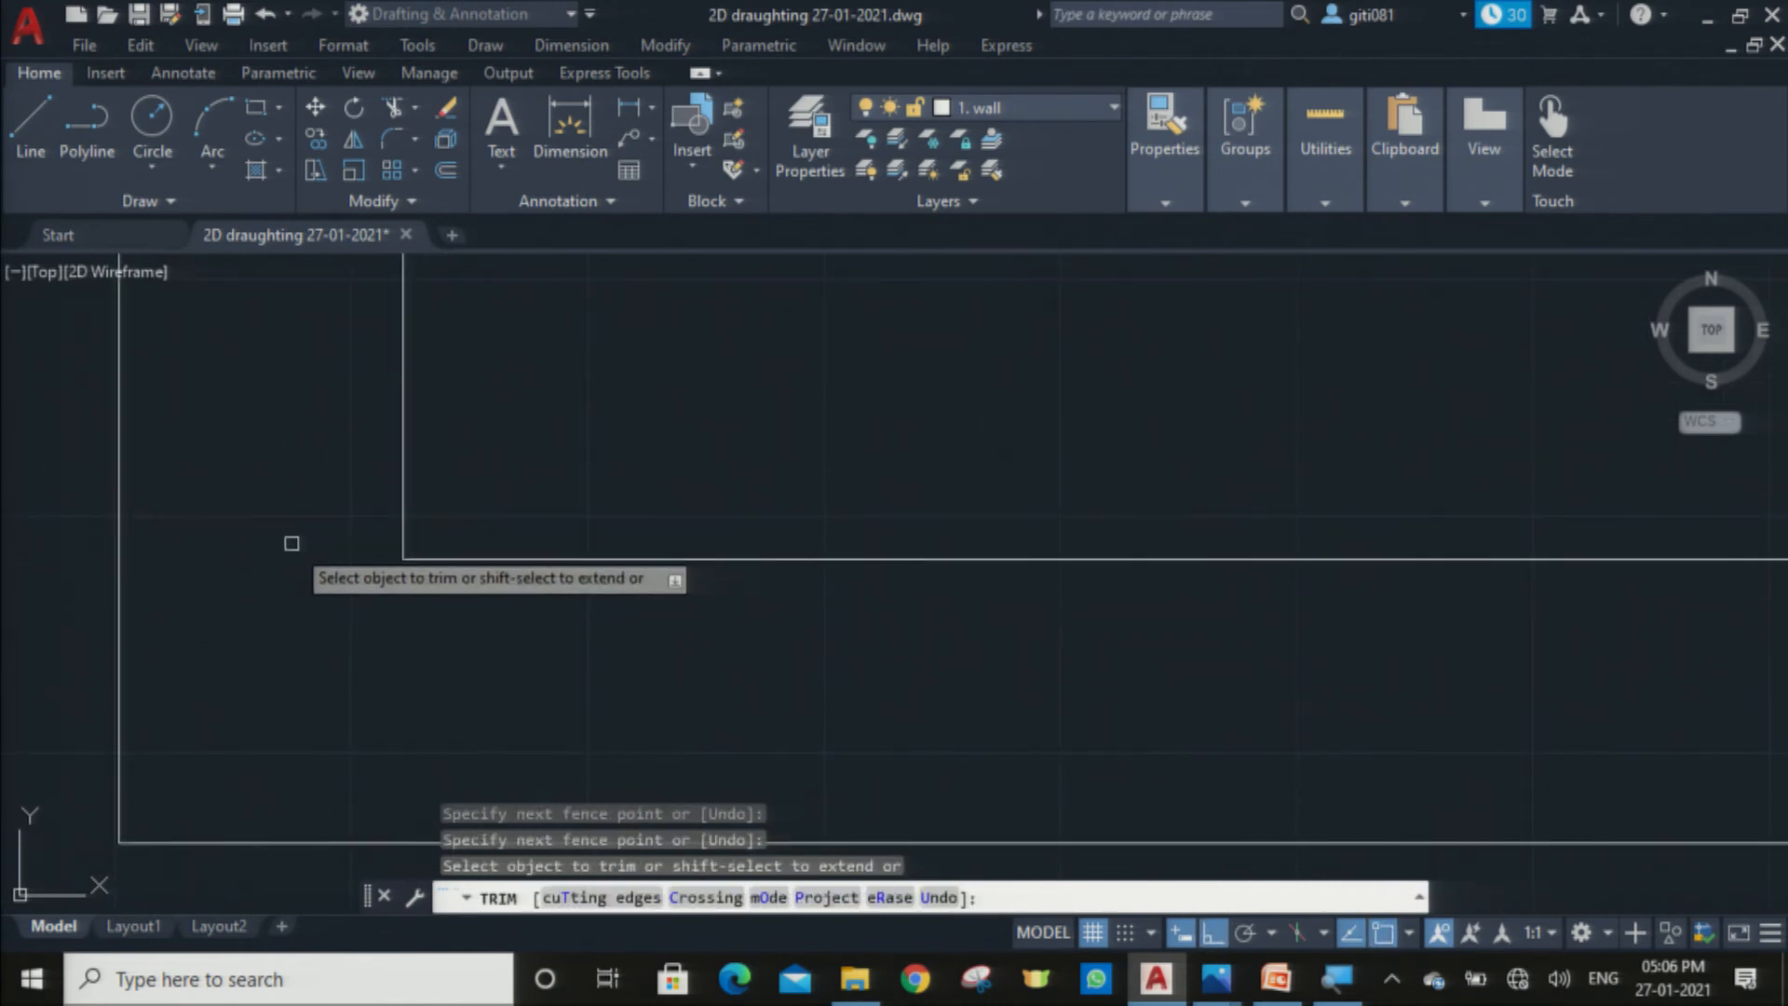
key("Escape")
scroll(326, 533, "down", 10)
middle_click_drag(471, 459, 591, 778)
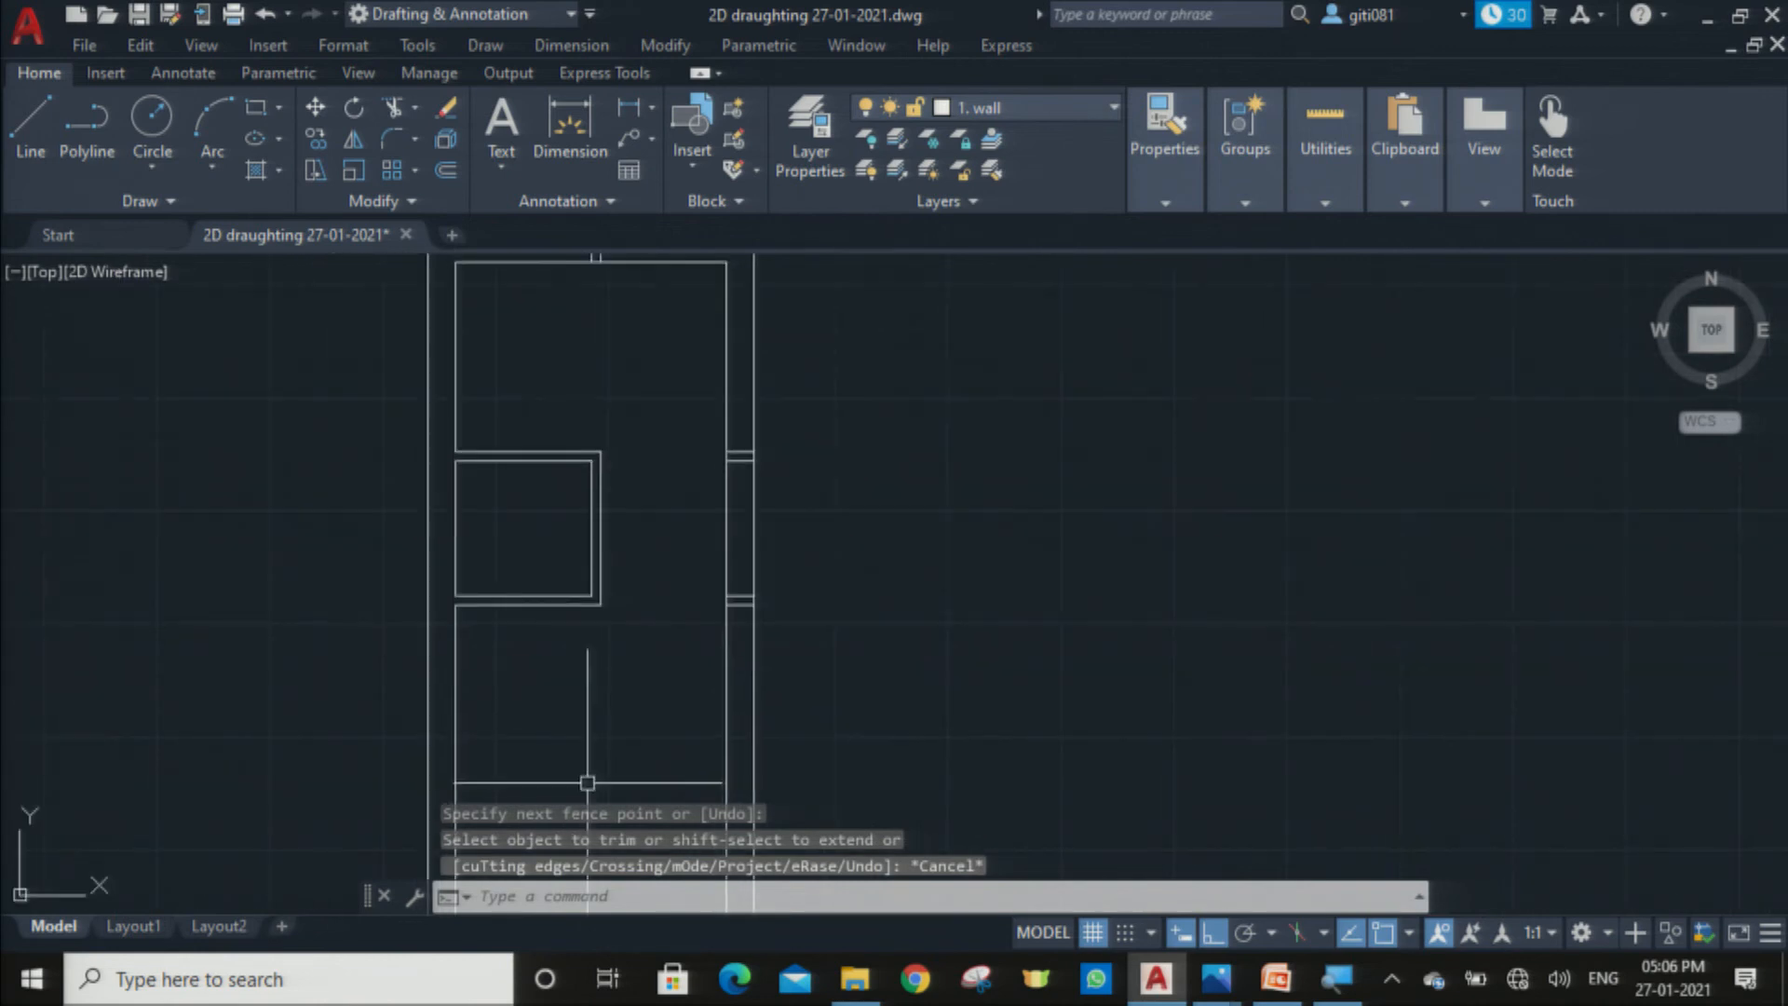
scroll(588, 643, "down", 2)
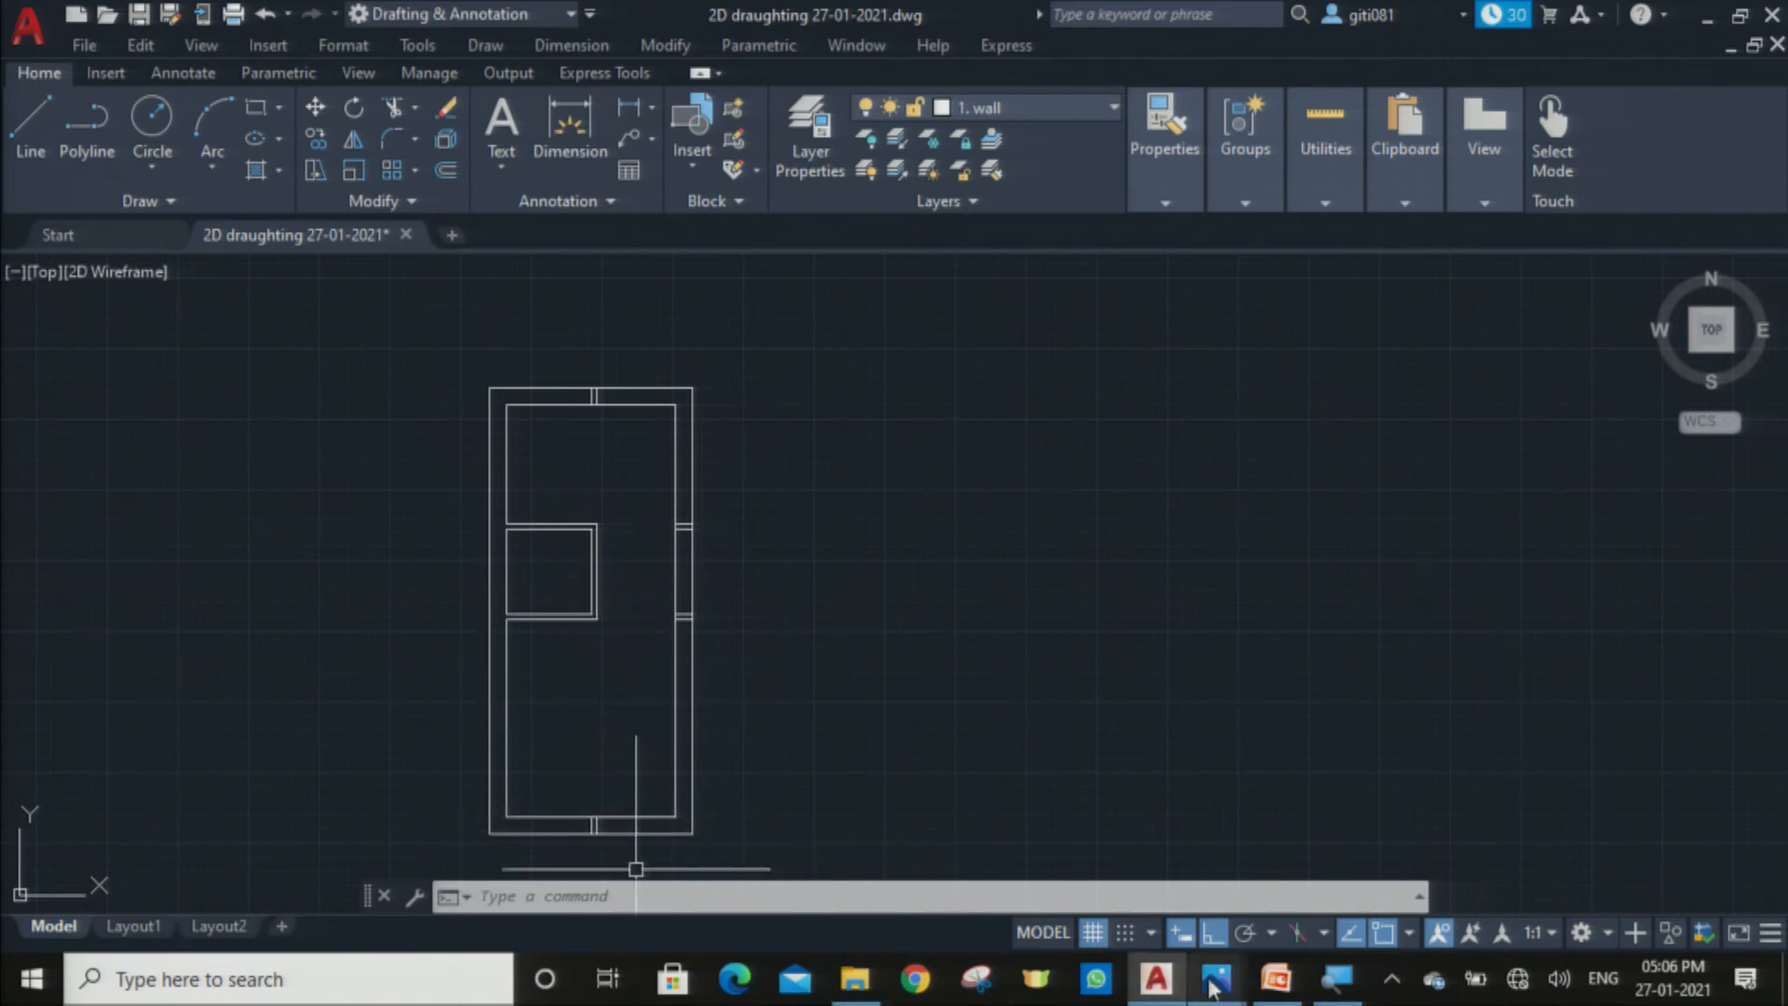
Step: Switch to plan.JPG in Photos and examine the layout of the living room, verandah and adjoining walls
mouse_move(1213, 987)
left_click(1092, 773)
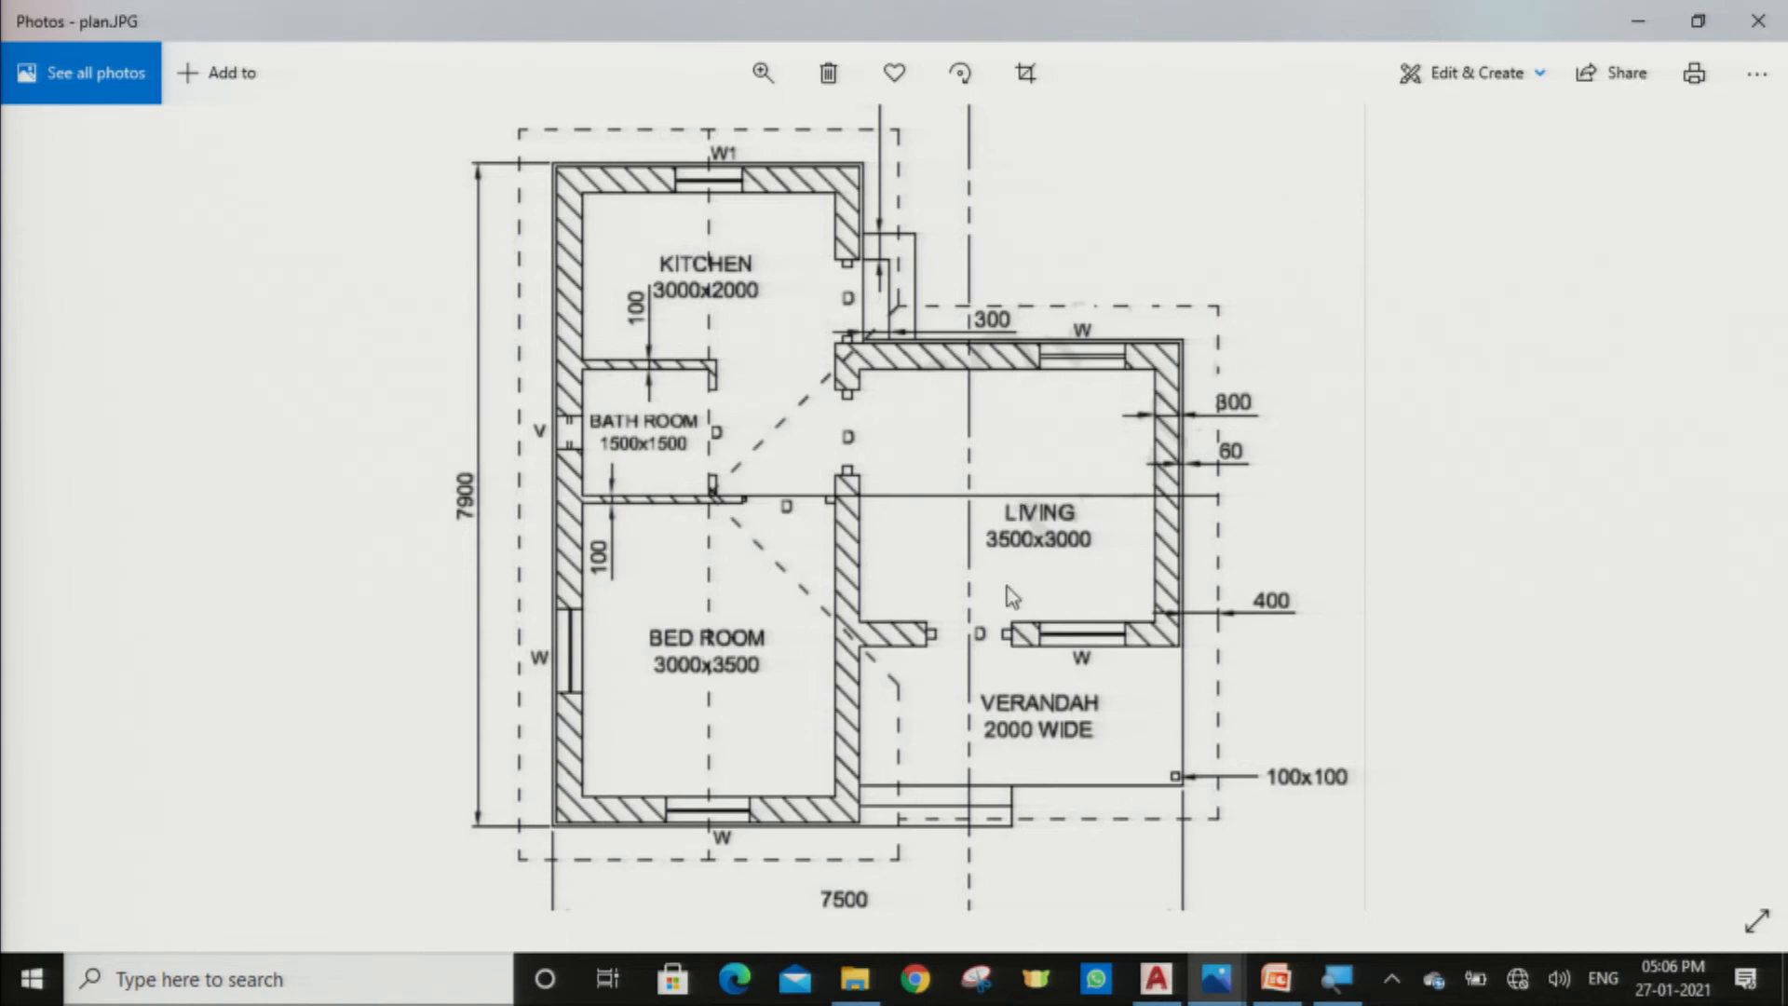
left_click_drag(1023, 579, 819, 552)
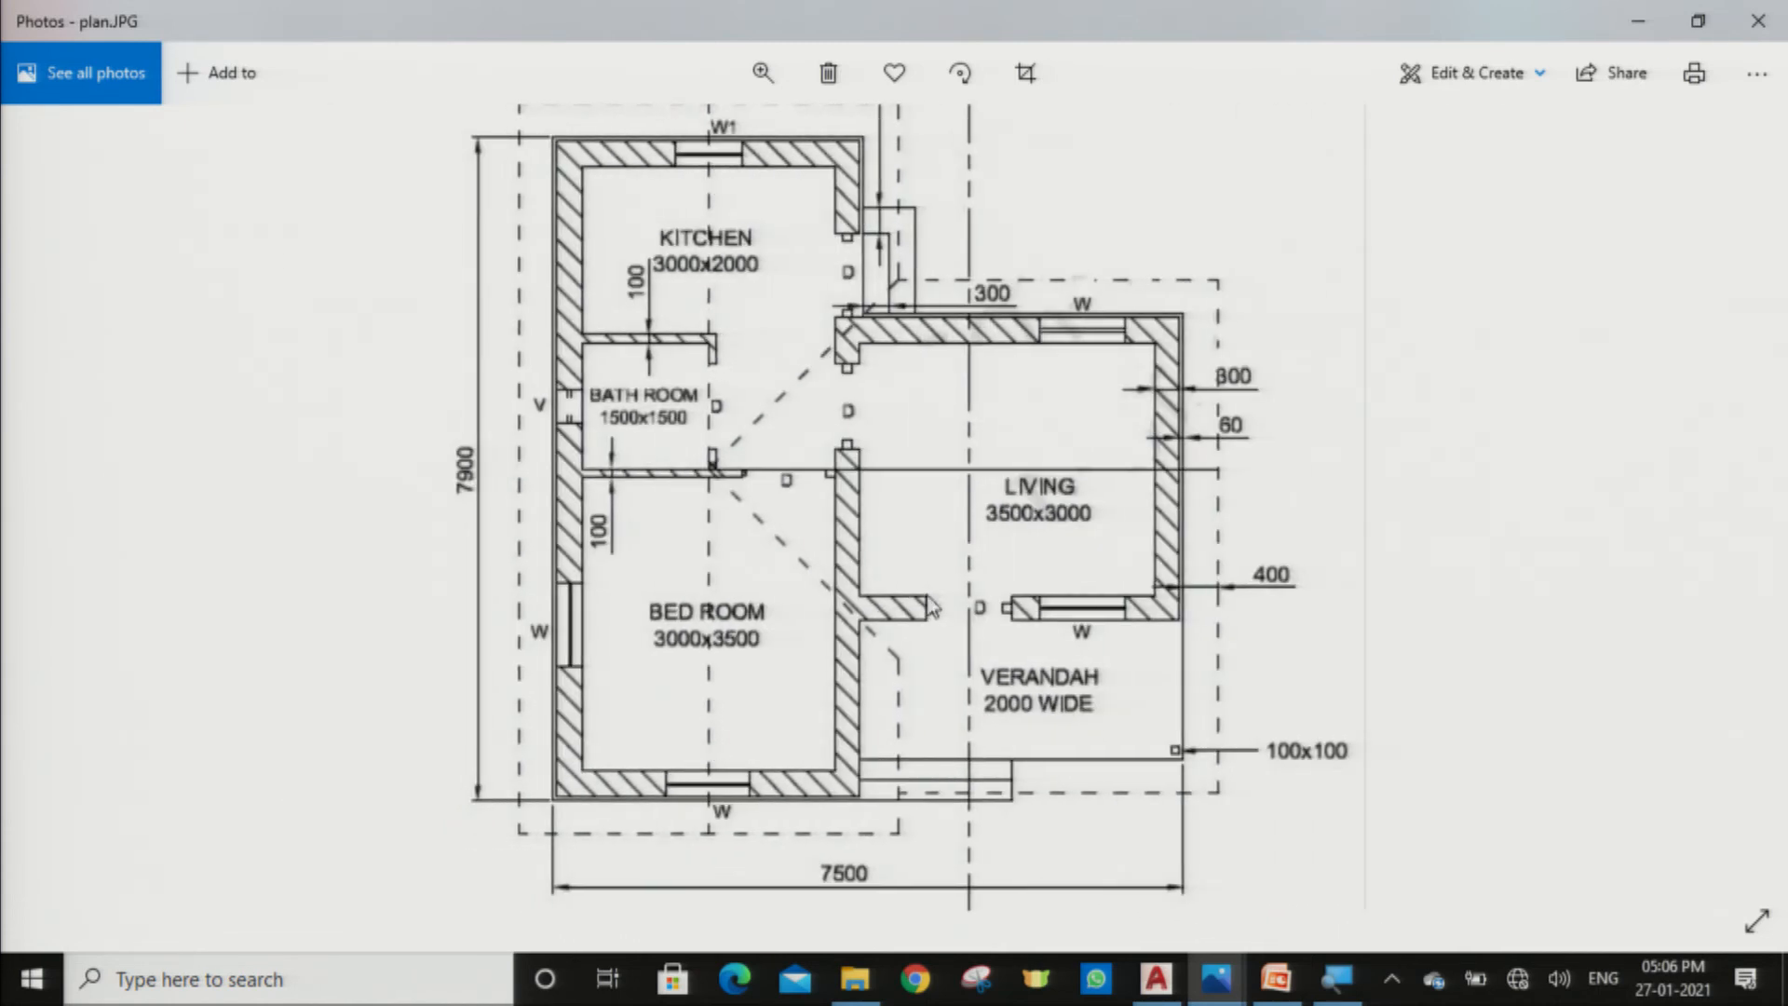
key("super")
key("super")
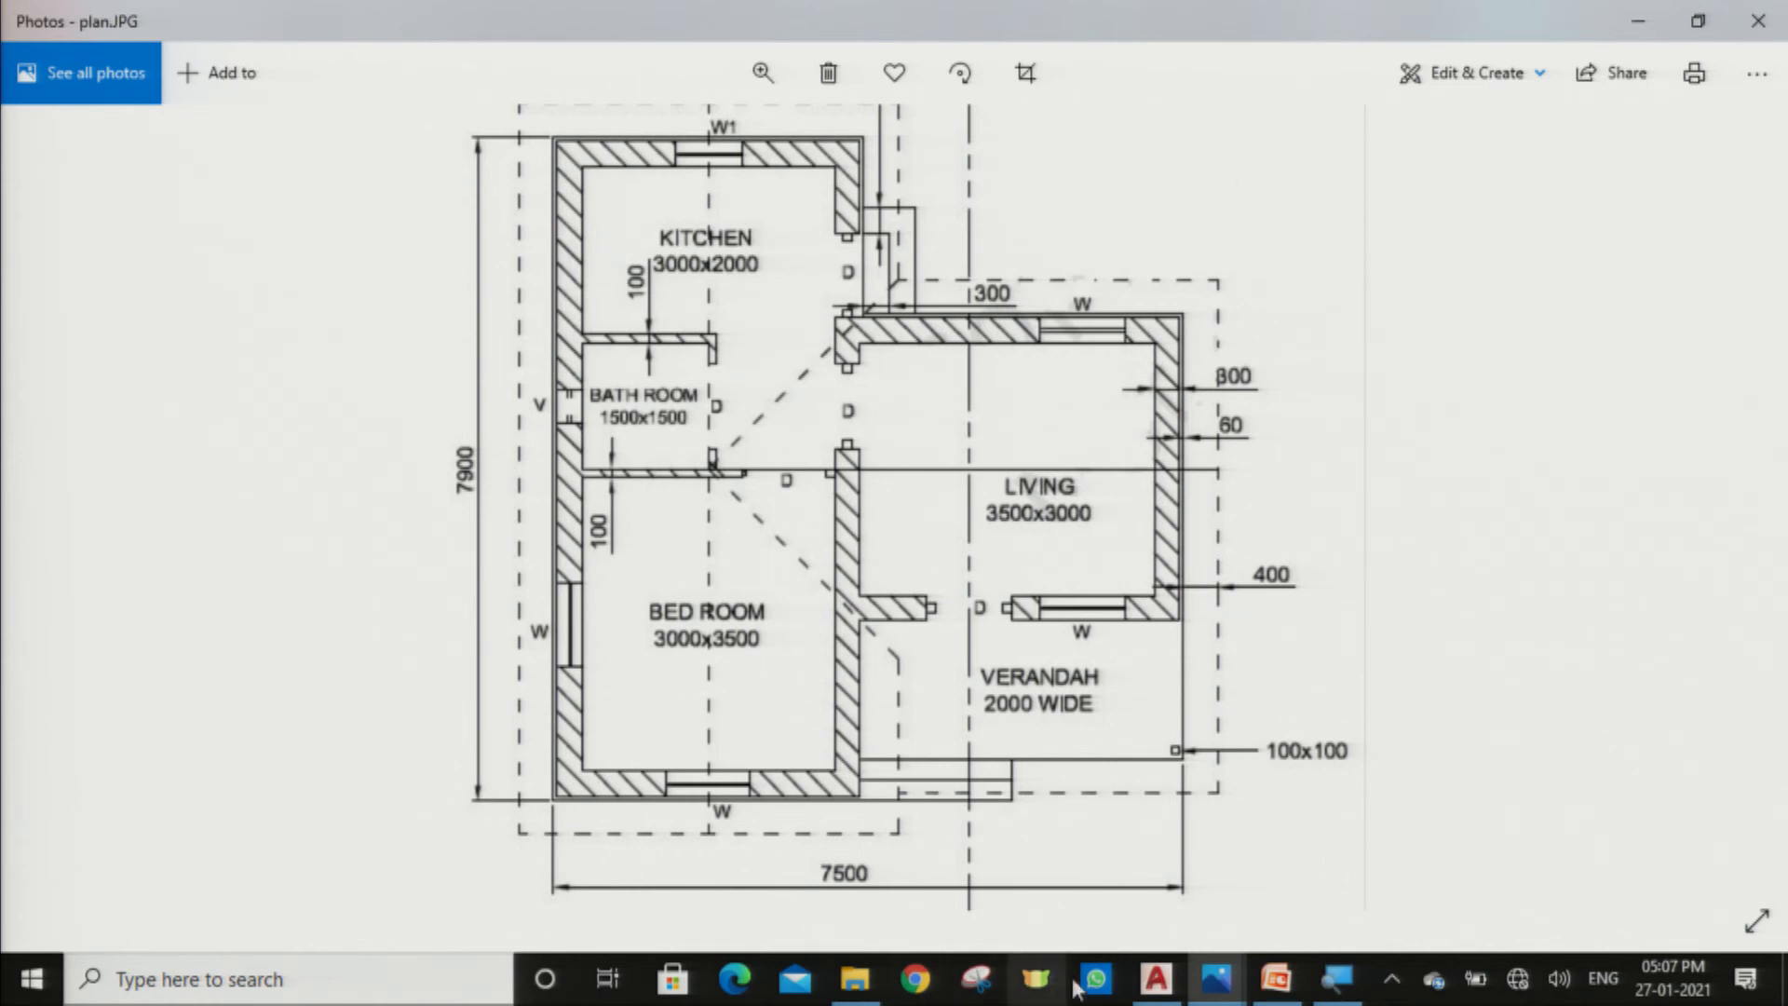
Step: Switch back to AutoCAD and delete the two short lines across the right outer wall level with the bathroom's upper partition
left_click(1156, 978)
scroll(747, 612, "up", 2)
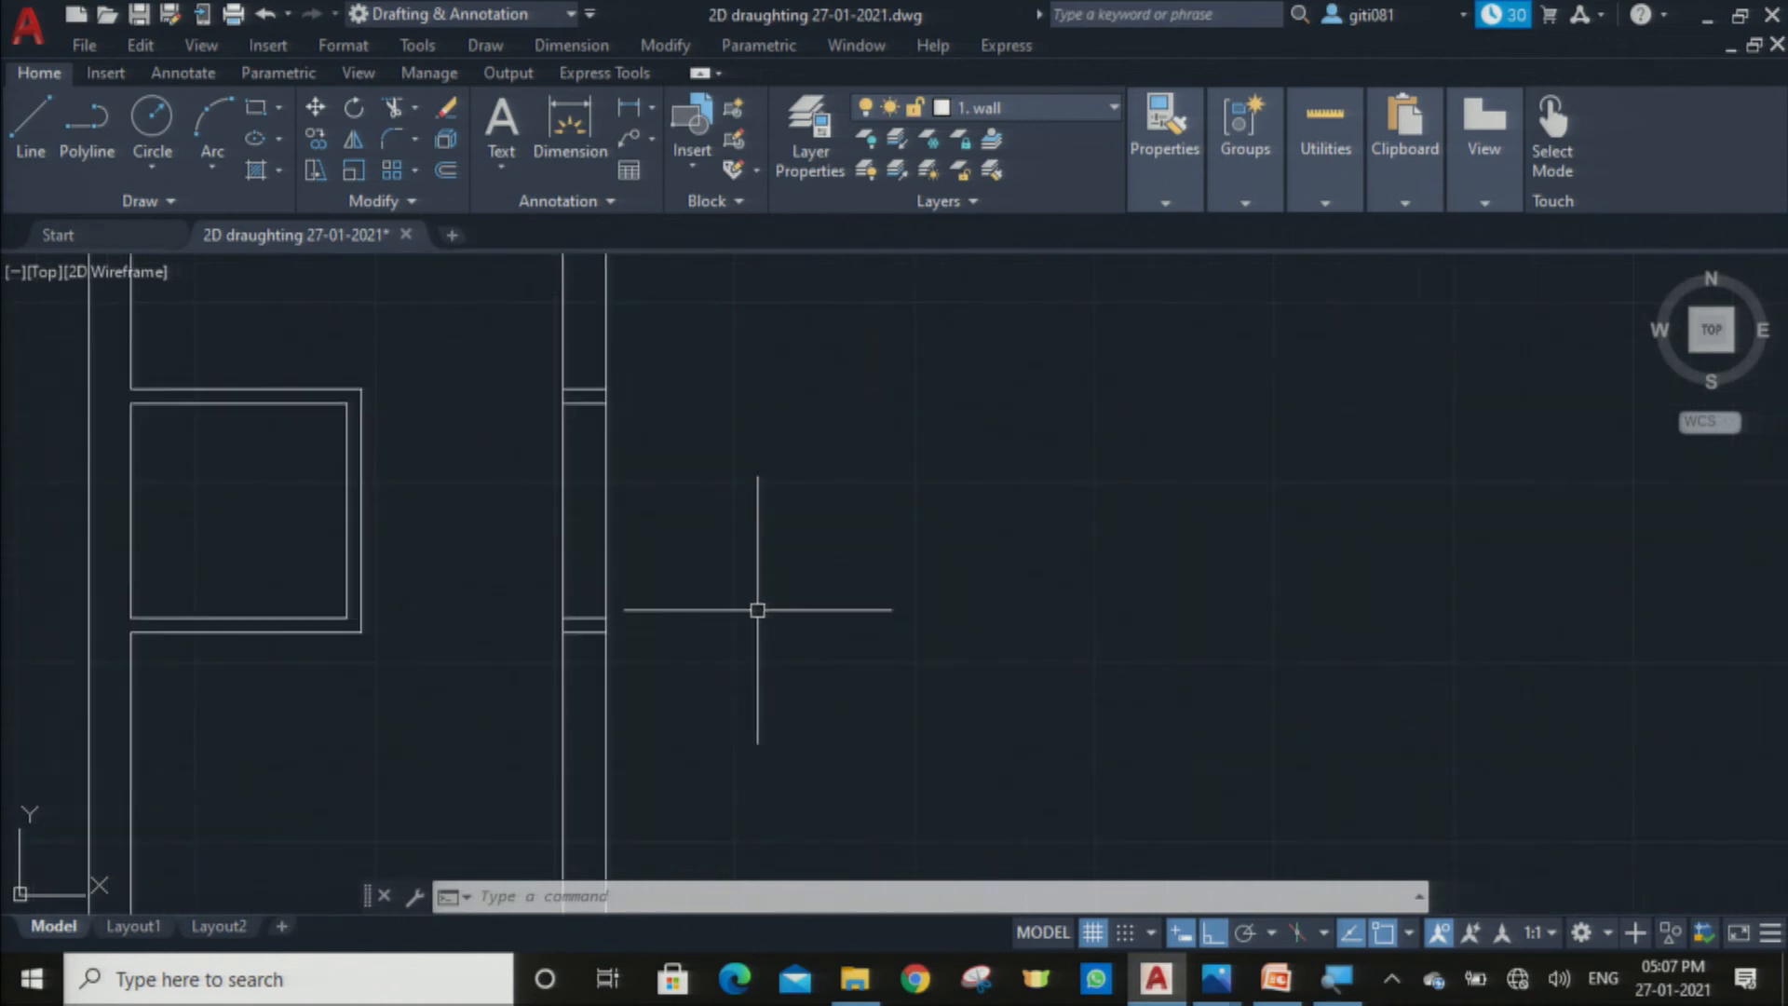
scroll(598, 500, "up", 1)
middle_click_drag(615, 503, 745, 496)
left_click_drag(715, 303, 707, 380)
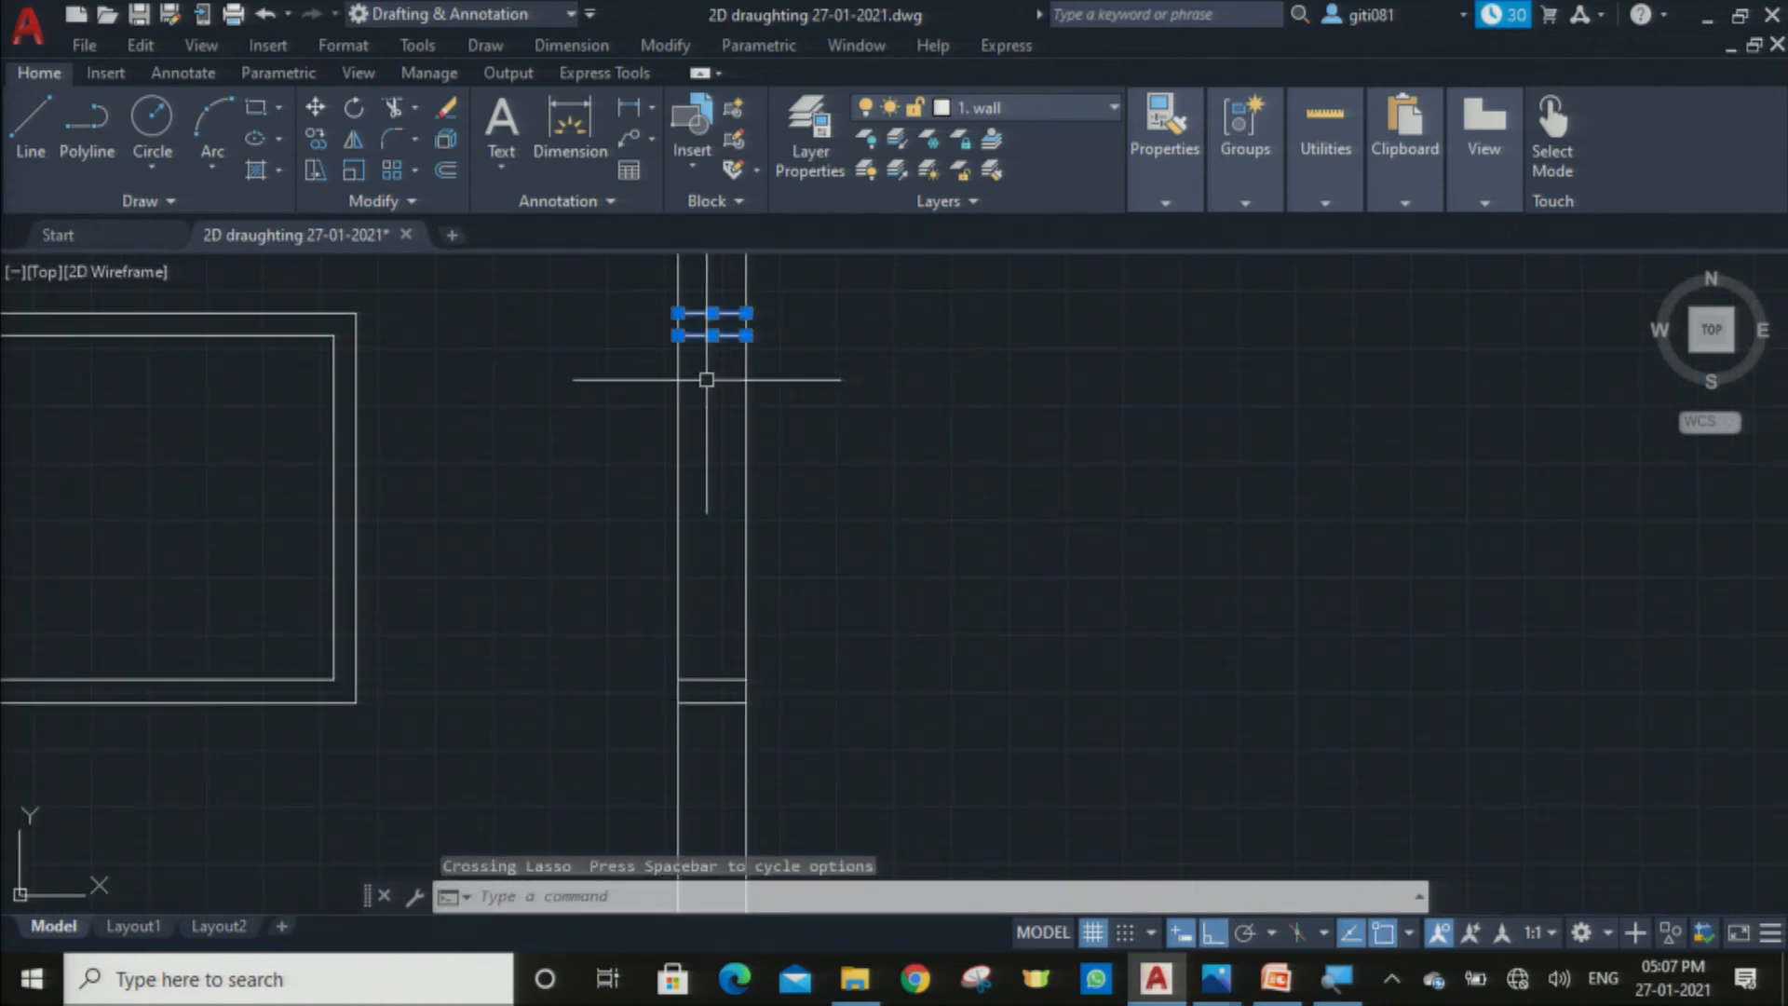
key("Delete")
scroll(690, 551, "down", 2)
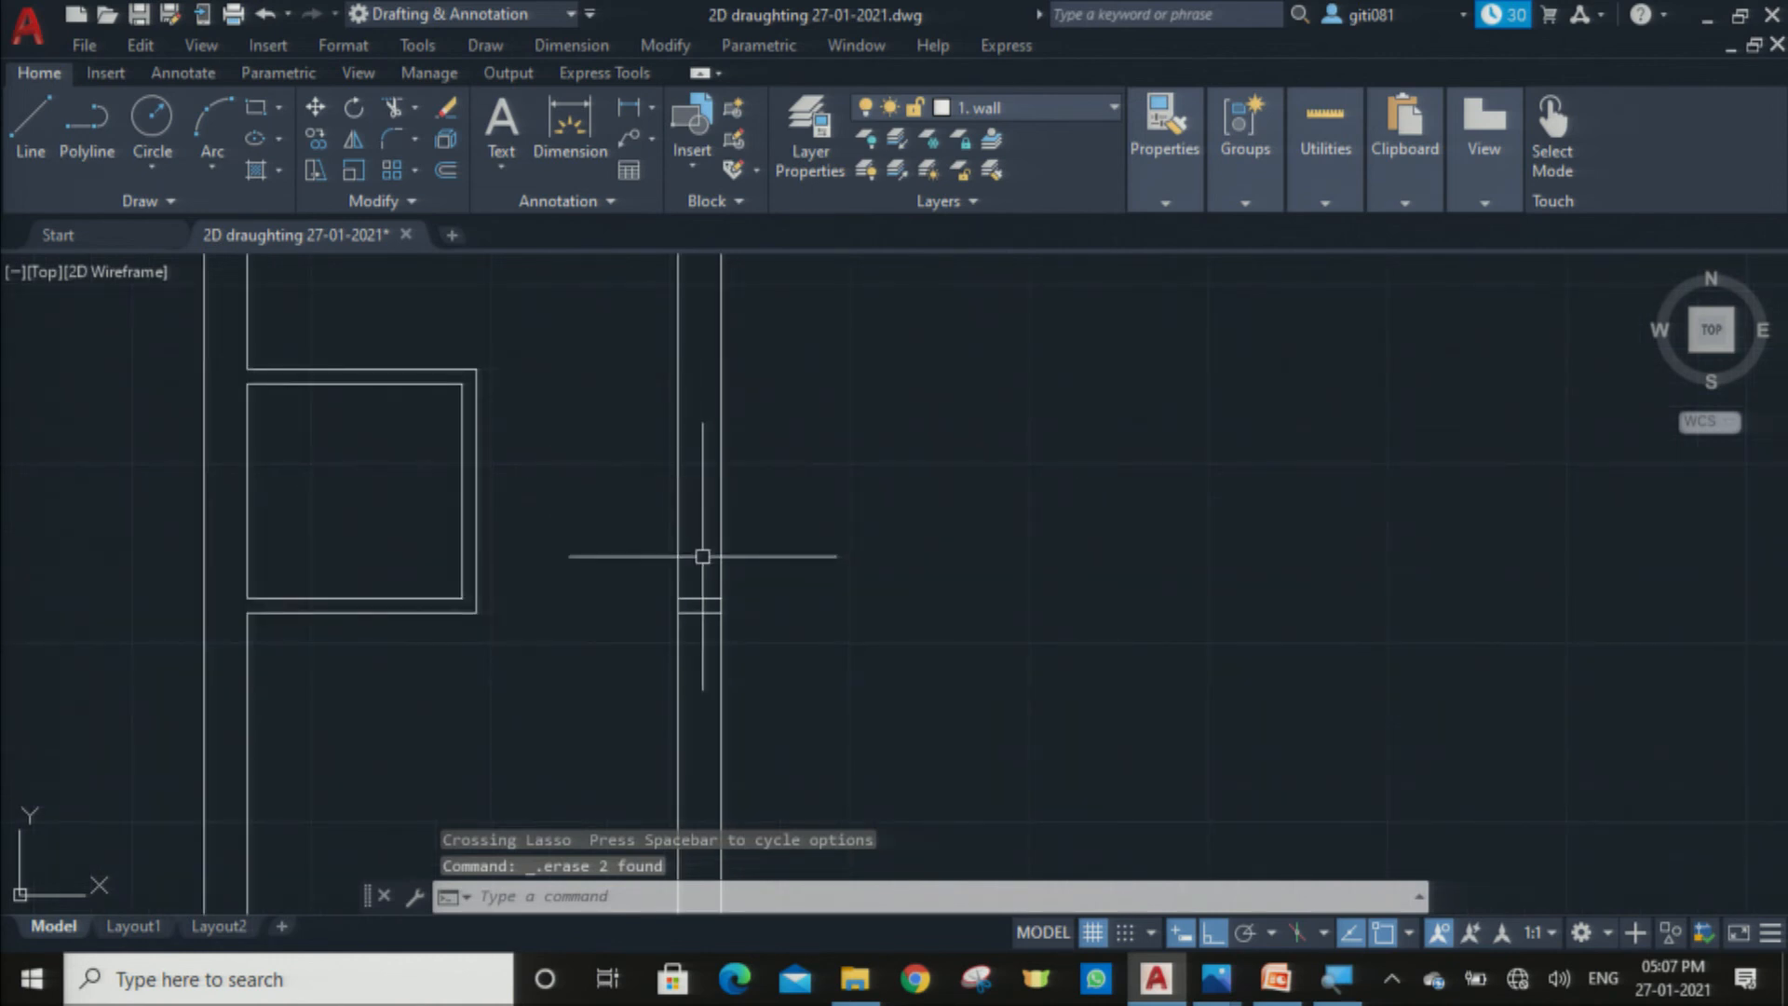
Step: Delete the two short lines across the right outer wall level with the bathroom's lower partition
scroll(699, 611, "up", 3)
mouse_move(702, 474)
left_mouse_down()
mouse_move(743, 604)
mouse_move(695, 682)
left_mouse_up()
left_click(693, 682)
left_click(688, 522)
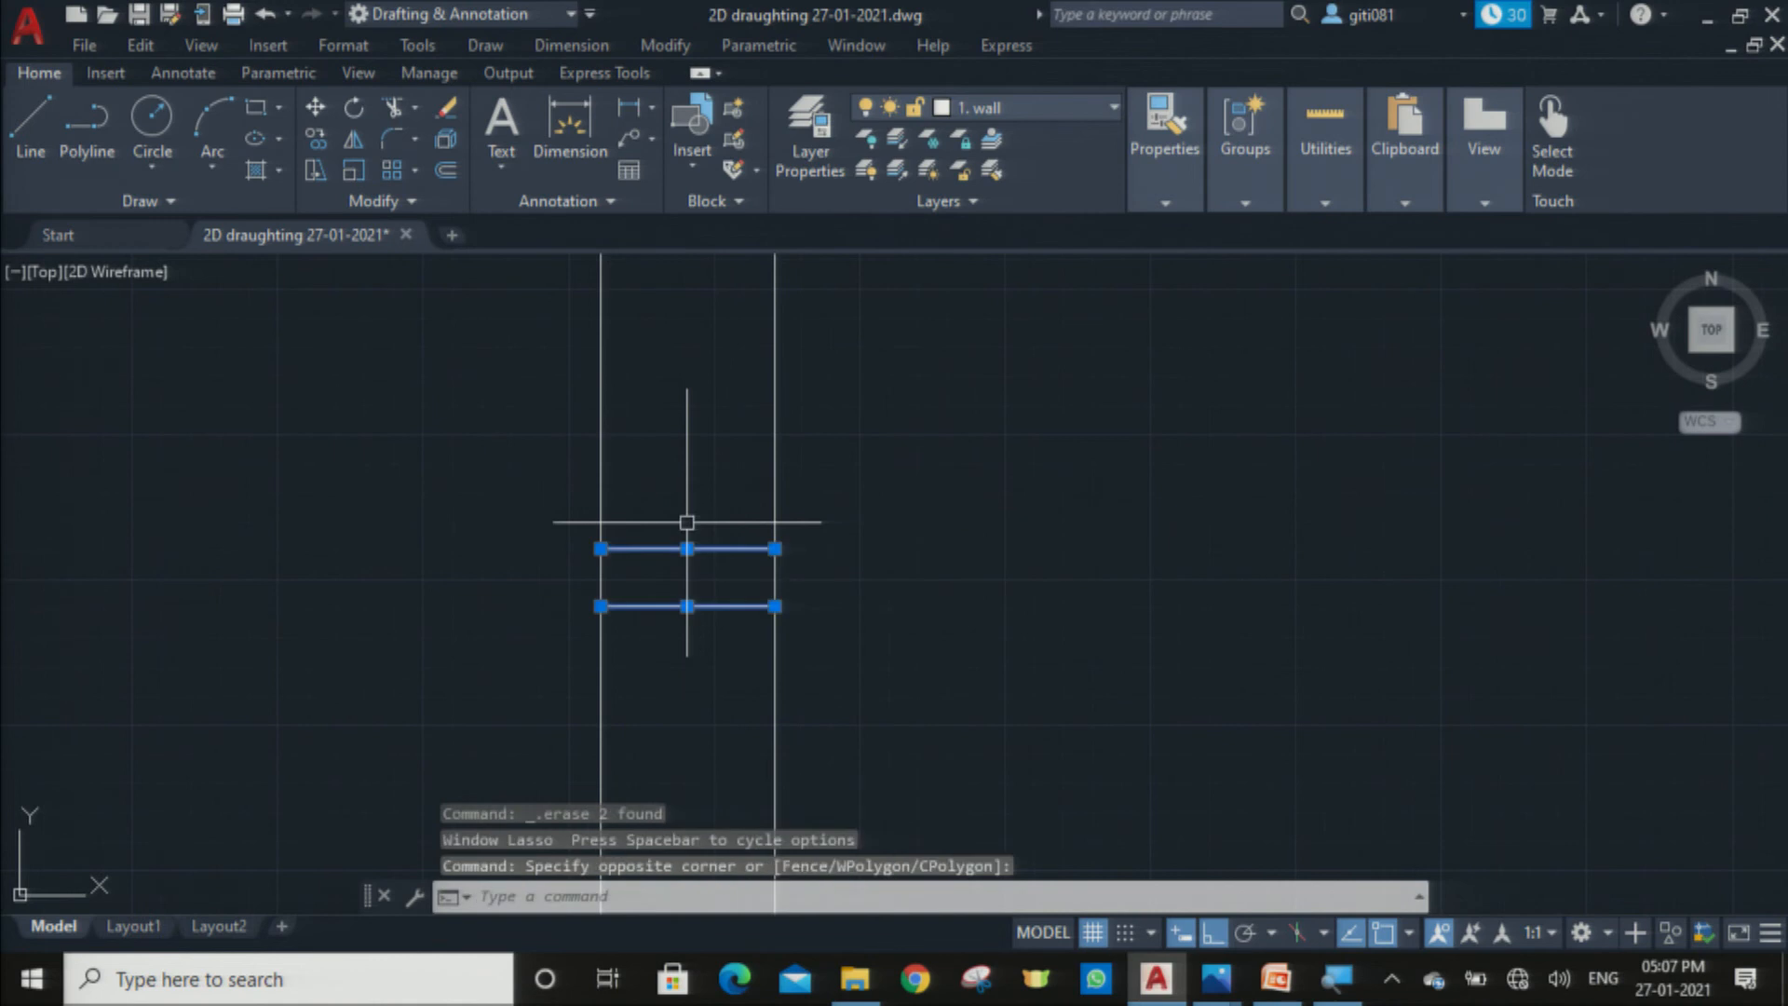
key("Delete")
Step: Delete the two short vertical lines left across the bottom outer wall
scroll(726, 440, "down", 3)
scroll(607, 831, "up", 5)
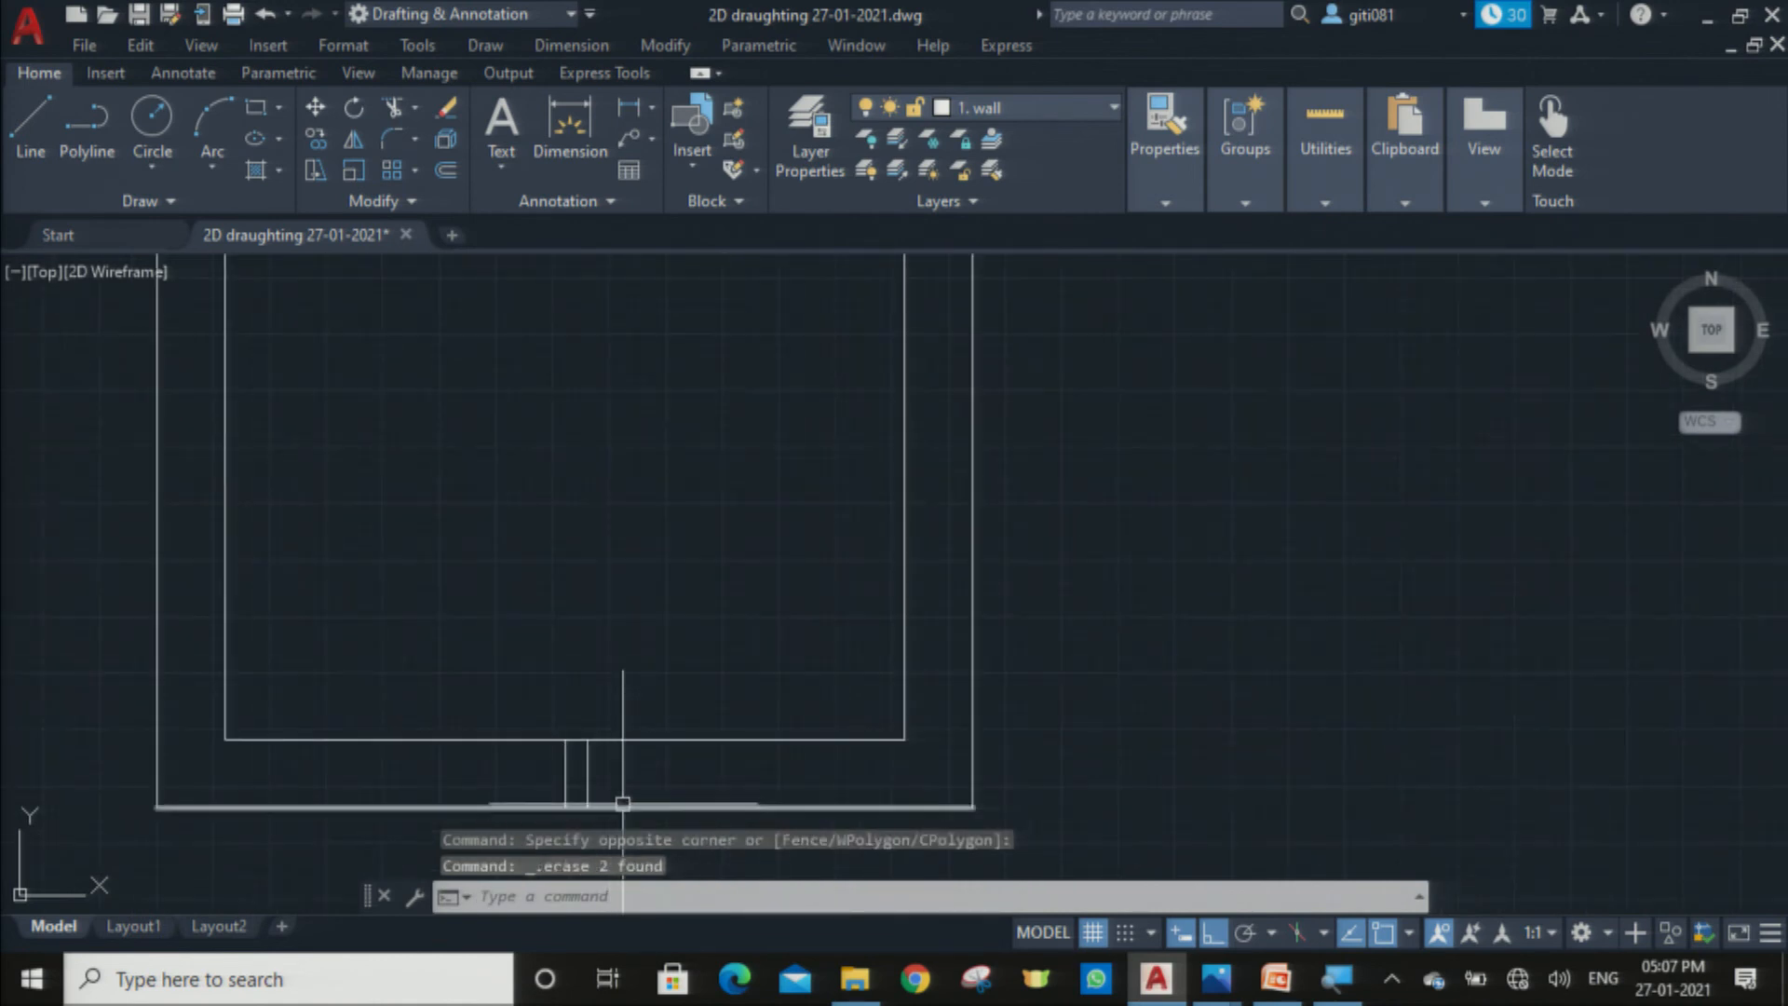
left_click(626, 751)
left_click(451, 783)
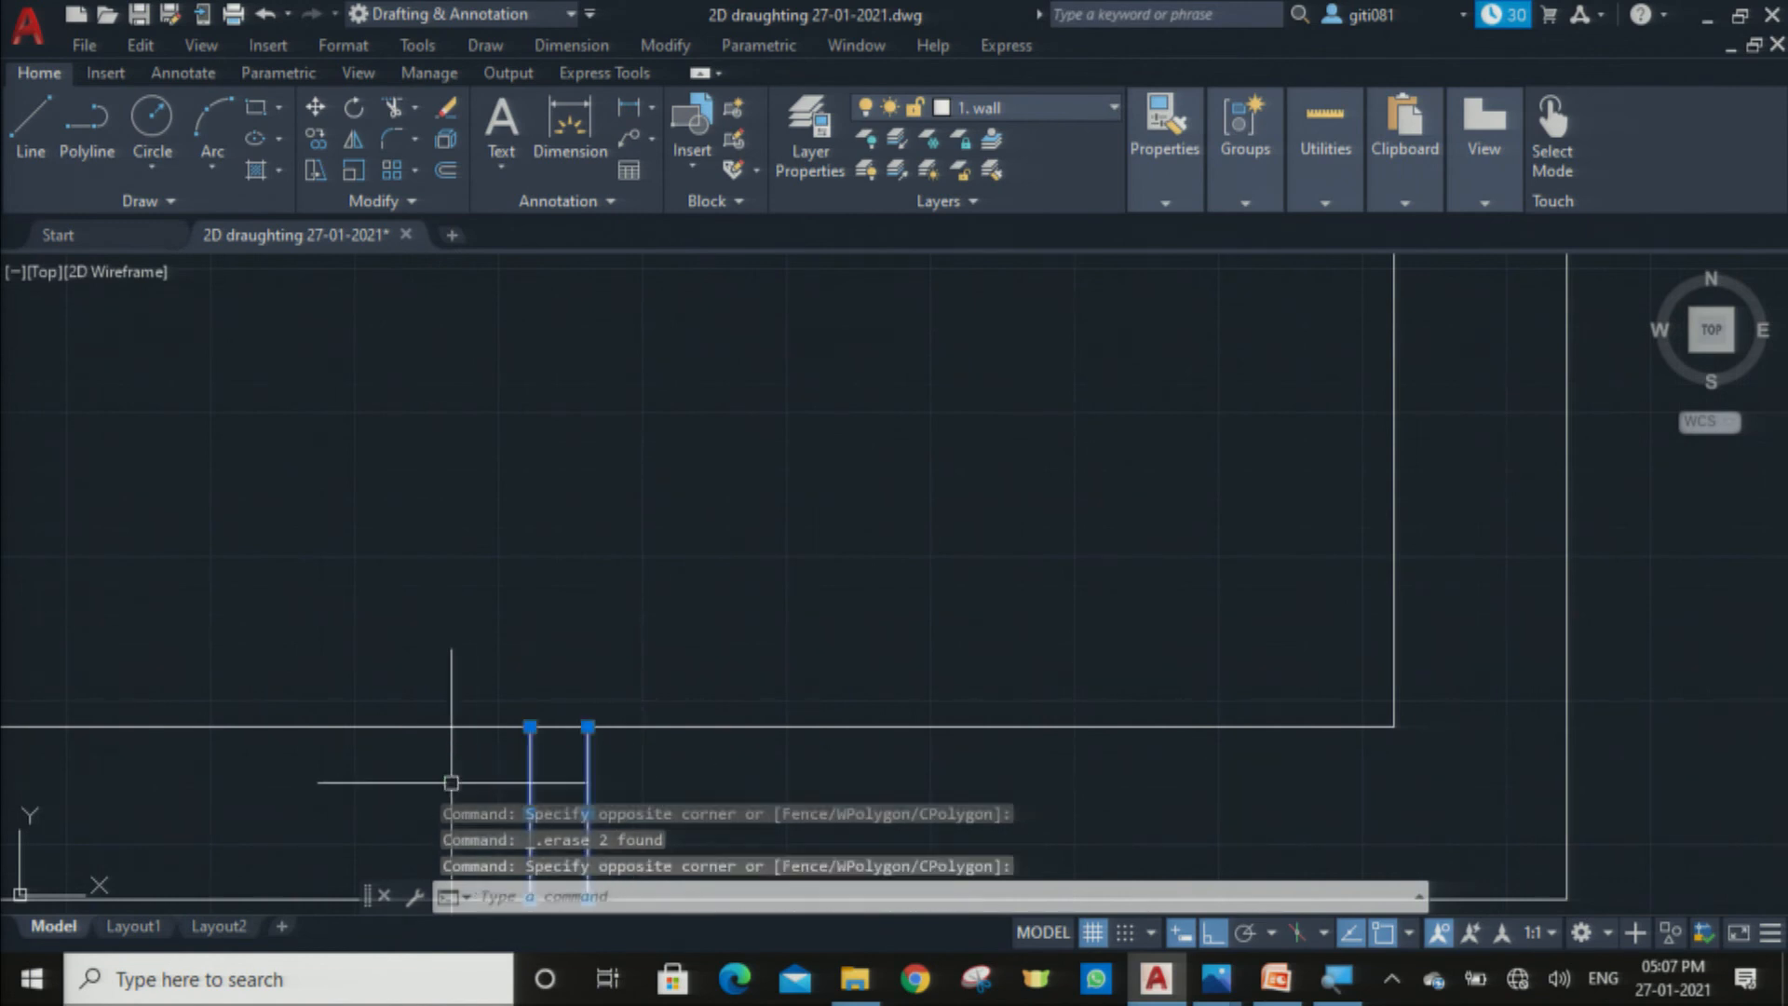
key("Delete")
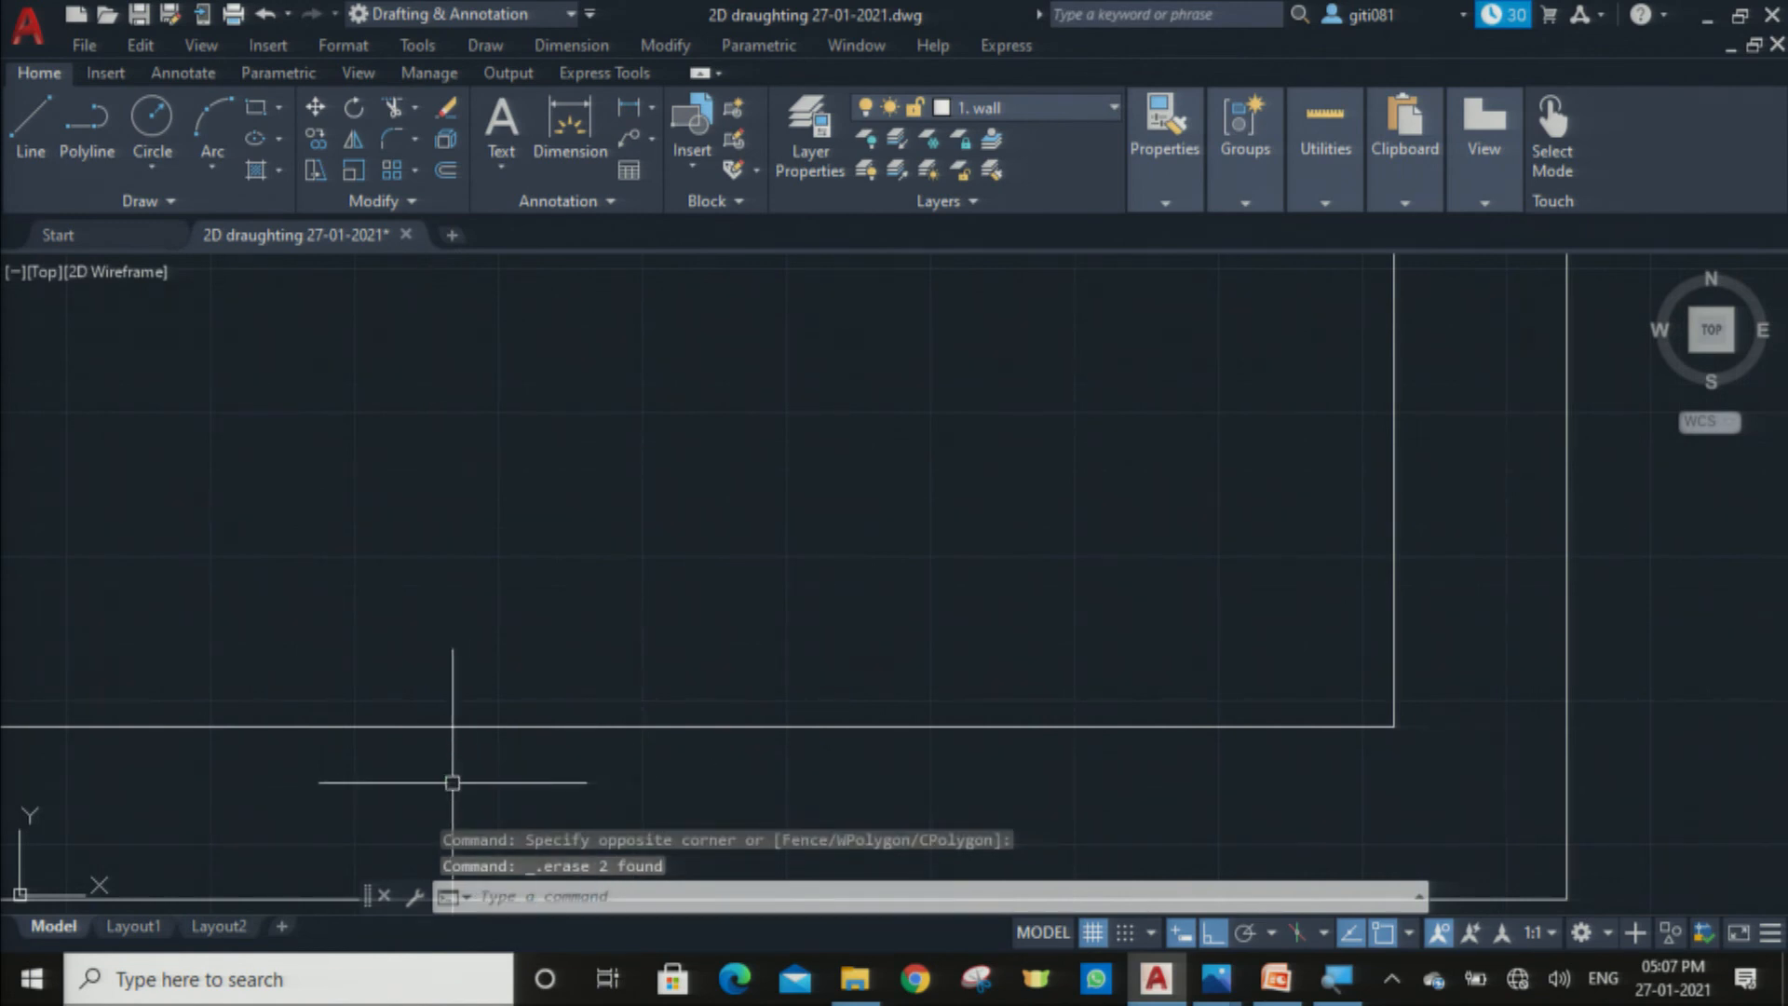
Step: Delete the two short vertical lines left across the top outer wall
scroll(451, 782, "down", 4)
scroll(539, 351, "up", 6)
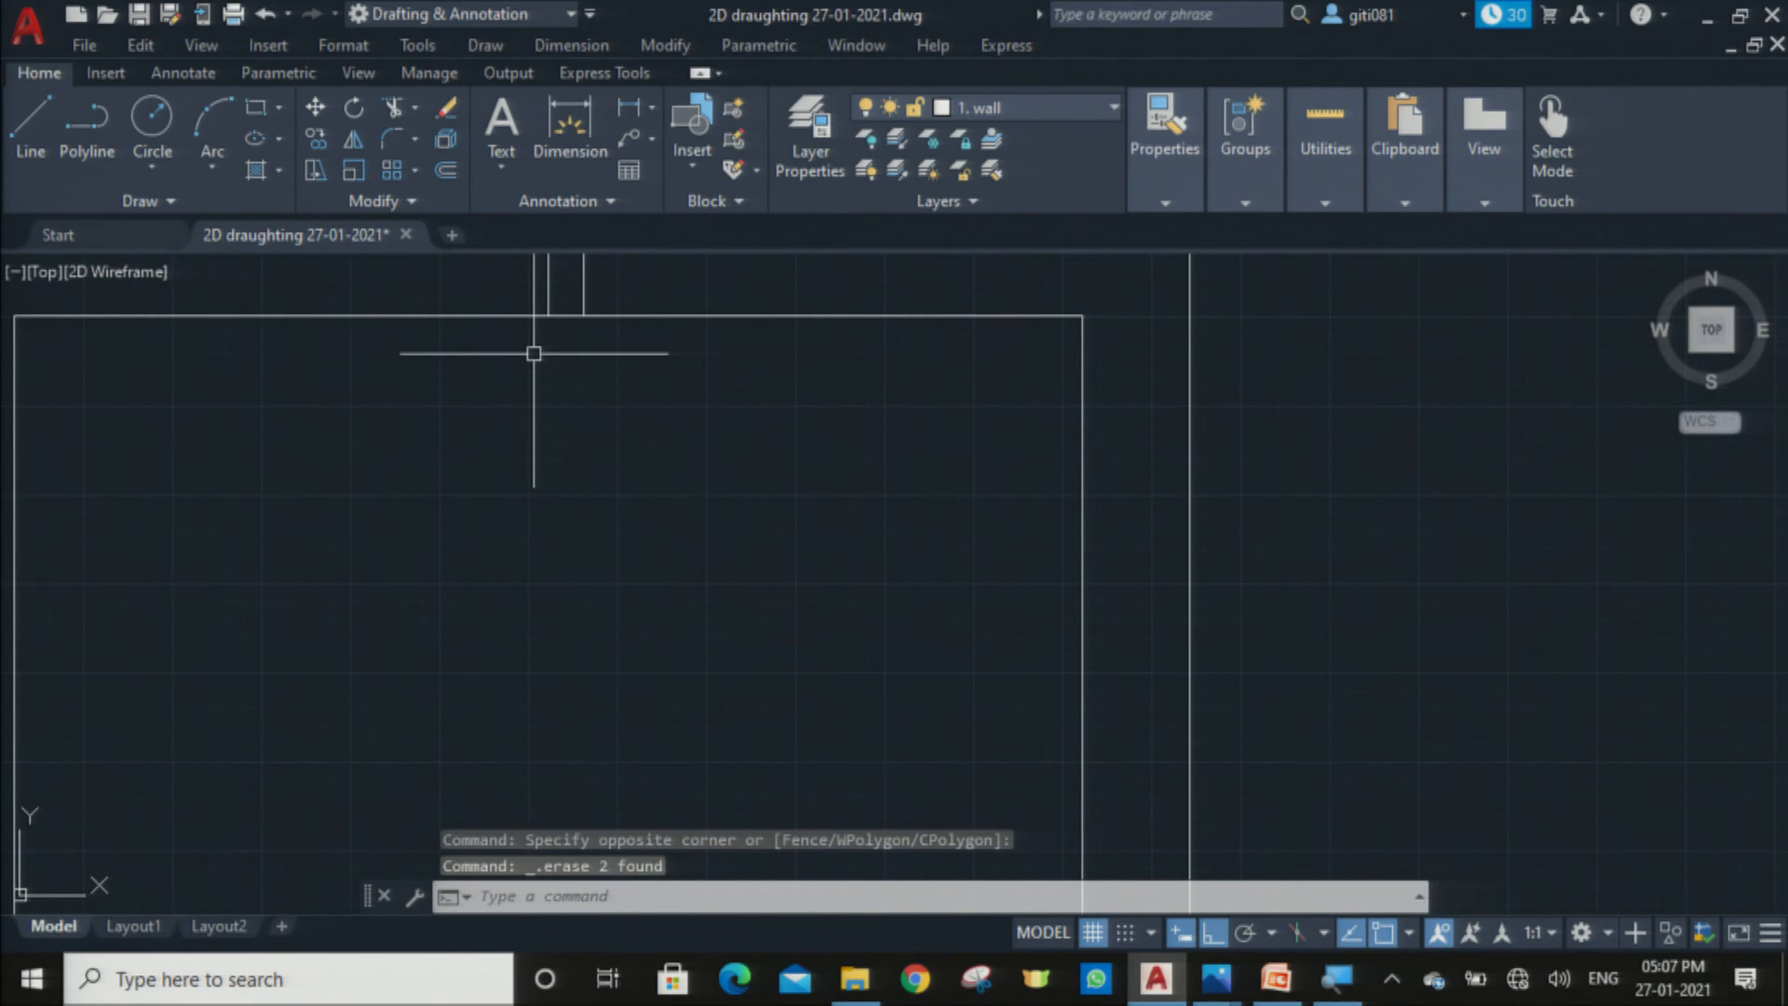
mouse_move(670, 546)
left_mouse_down()
mouse_move(618, 506)
mouse_move(543, 523)
left_mouse_up()
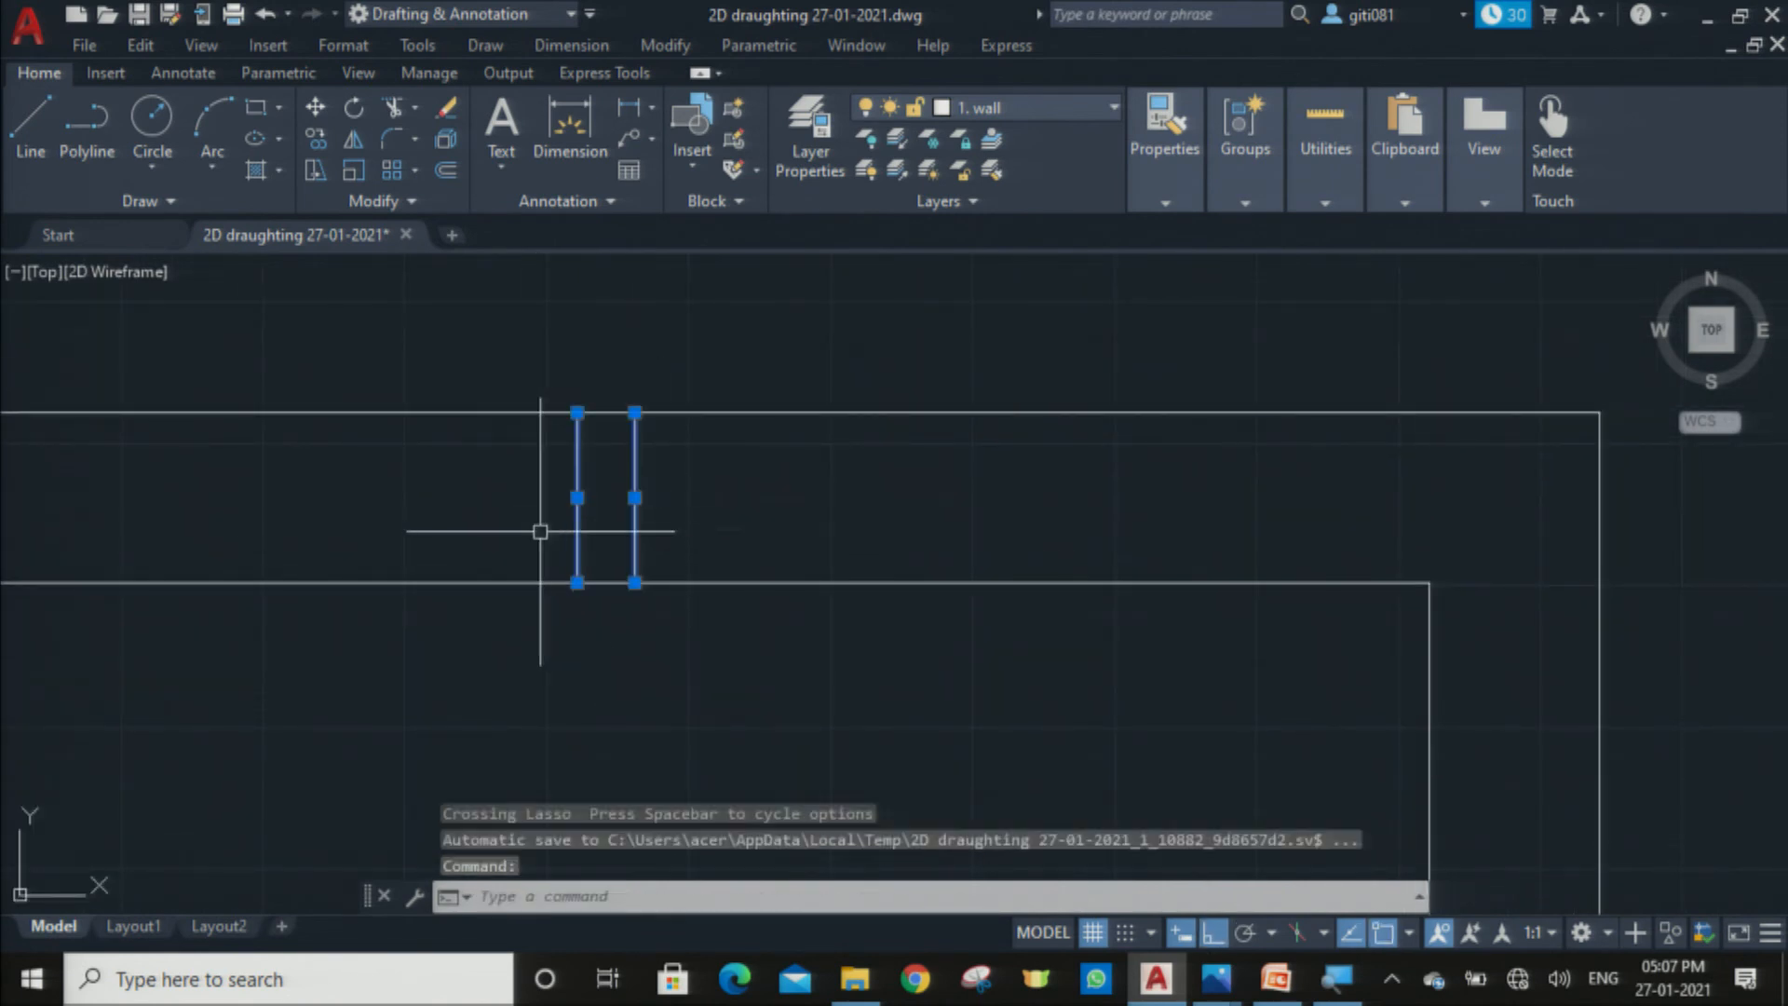
key("Delete")
scroll(624, 511, "down", 4)
mouse_move(764, 636)
middle_mouse_down()
mouse_move(846, 527)
mouse_move(822, 499)
middle_mouse_up()
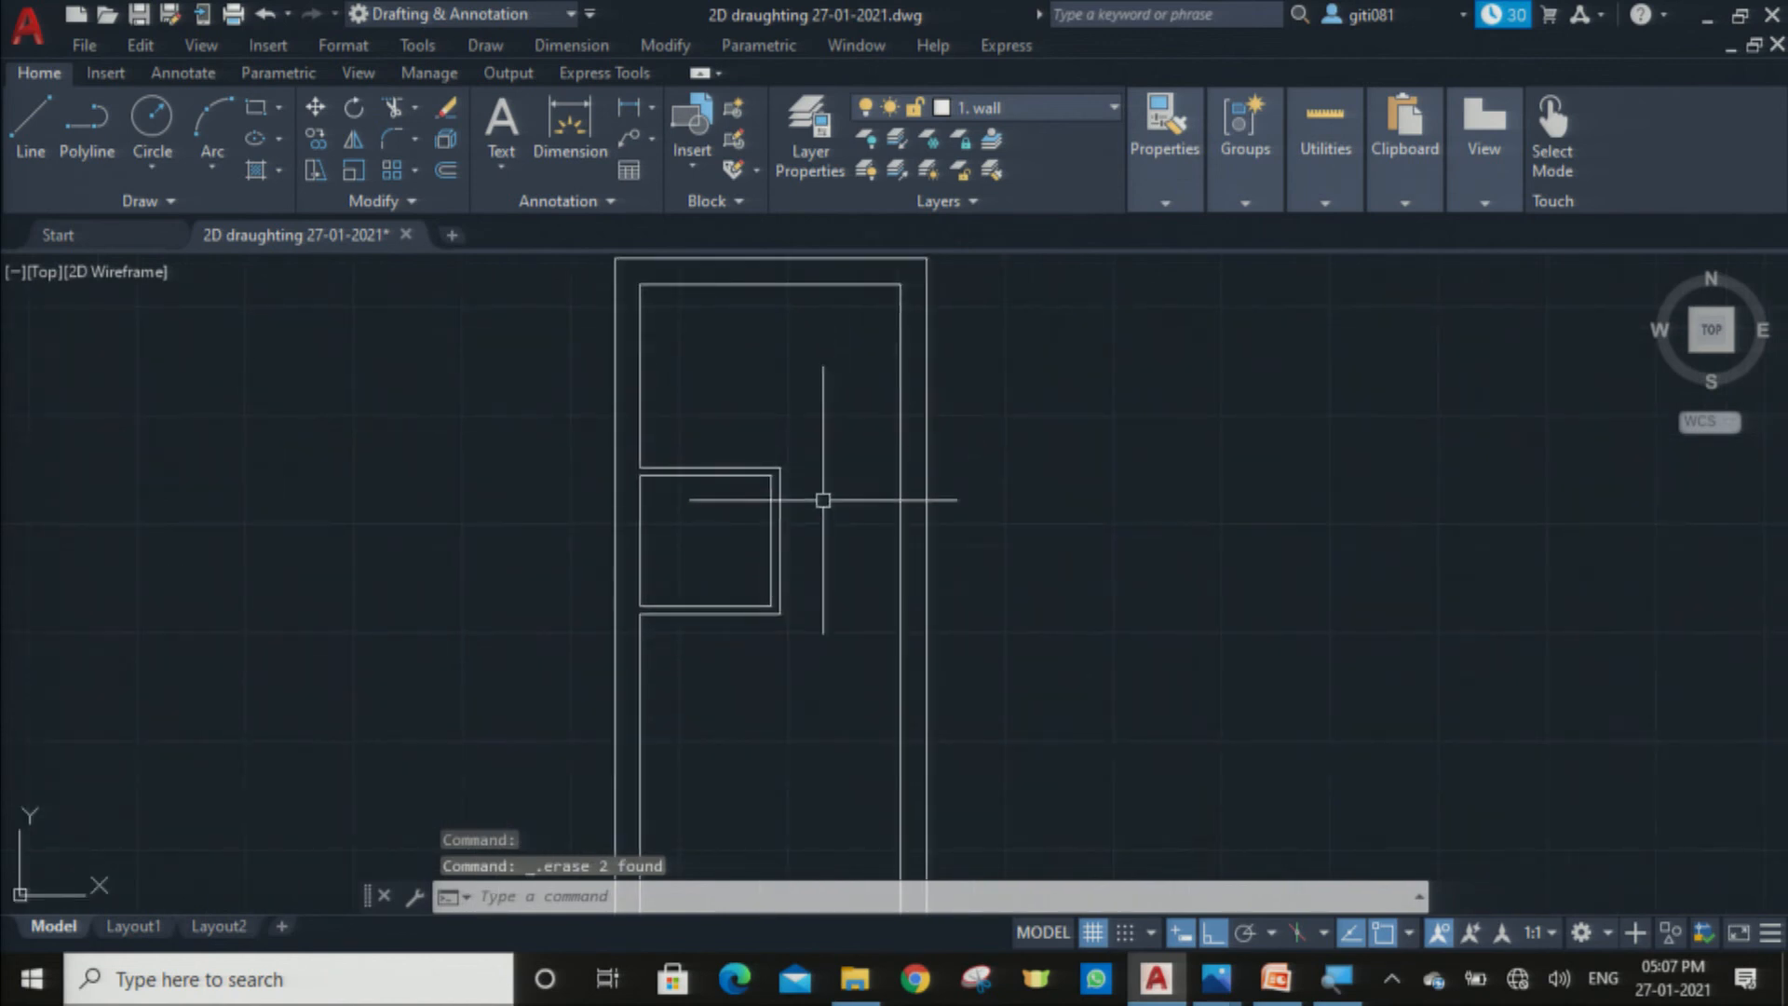
scroll(825, 626, "down", 2)
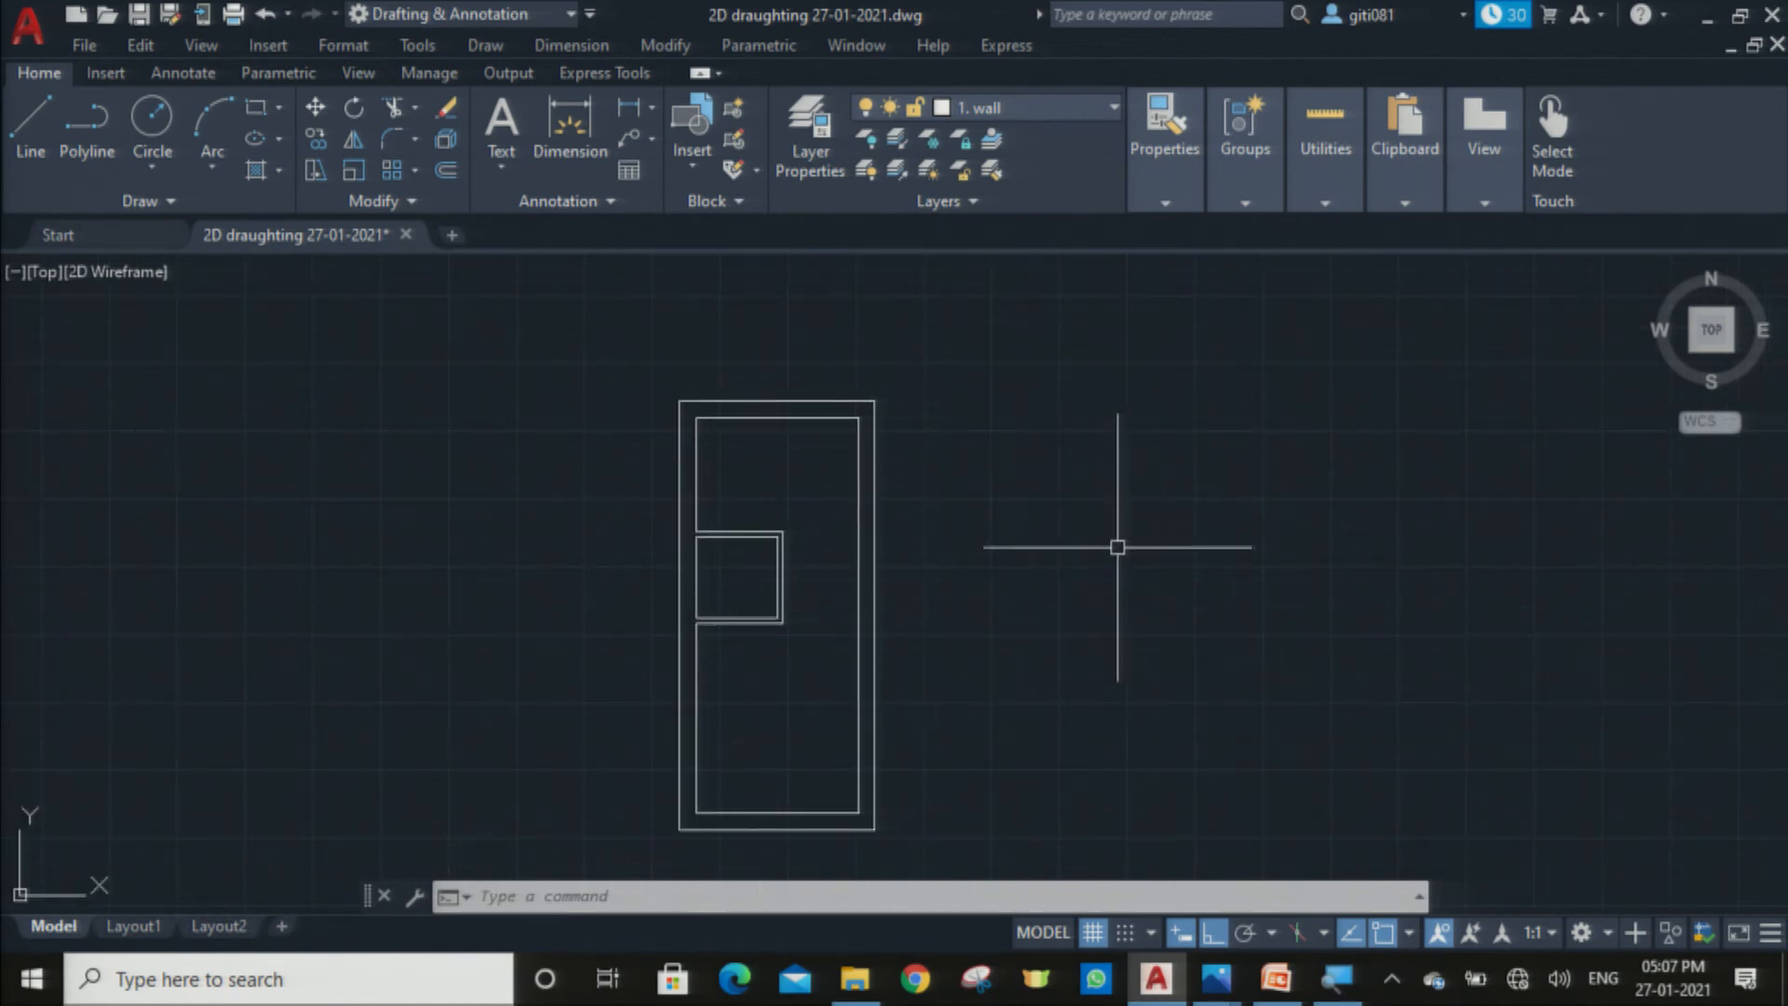
Step: Offset the outer line of the room block's right wall 3500 to the right
scroll(1025, 599, "up", 4)
scroll(973, 626, "down", 3)
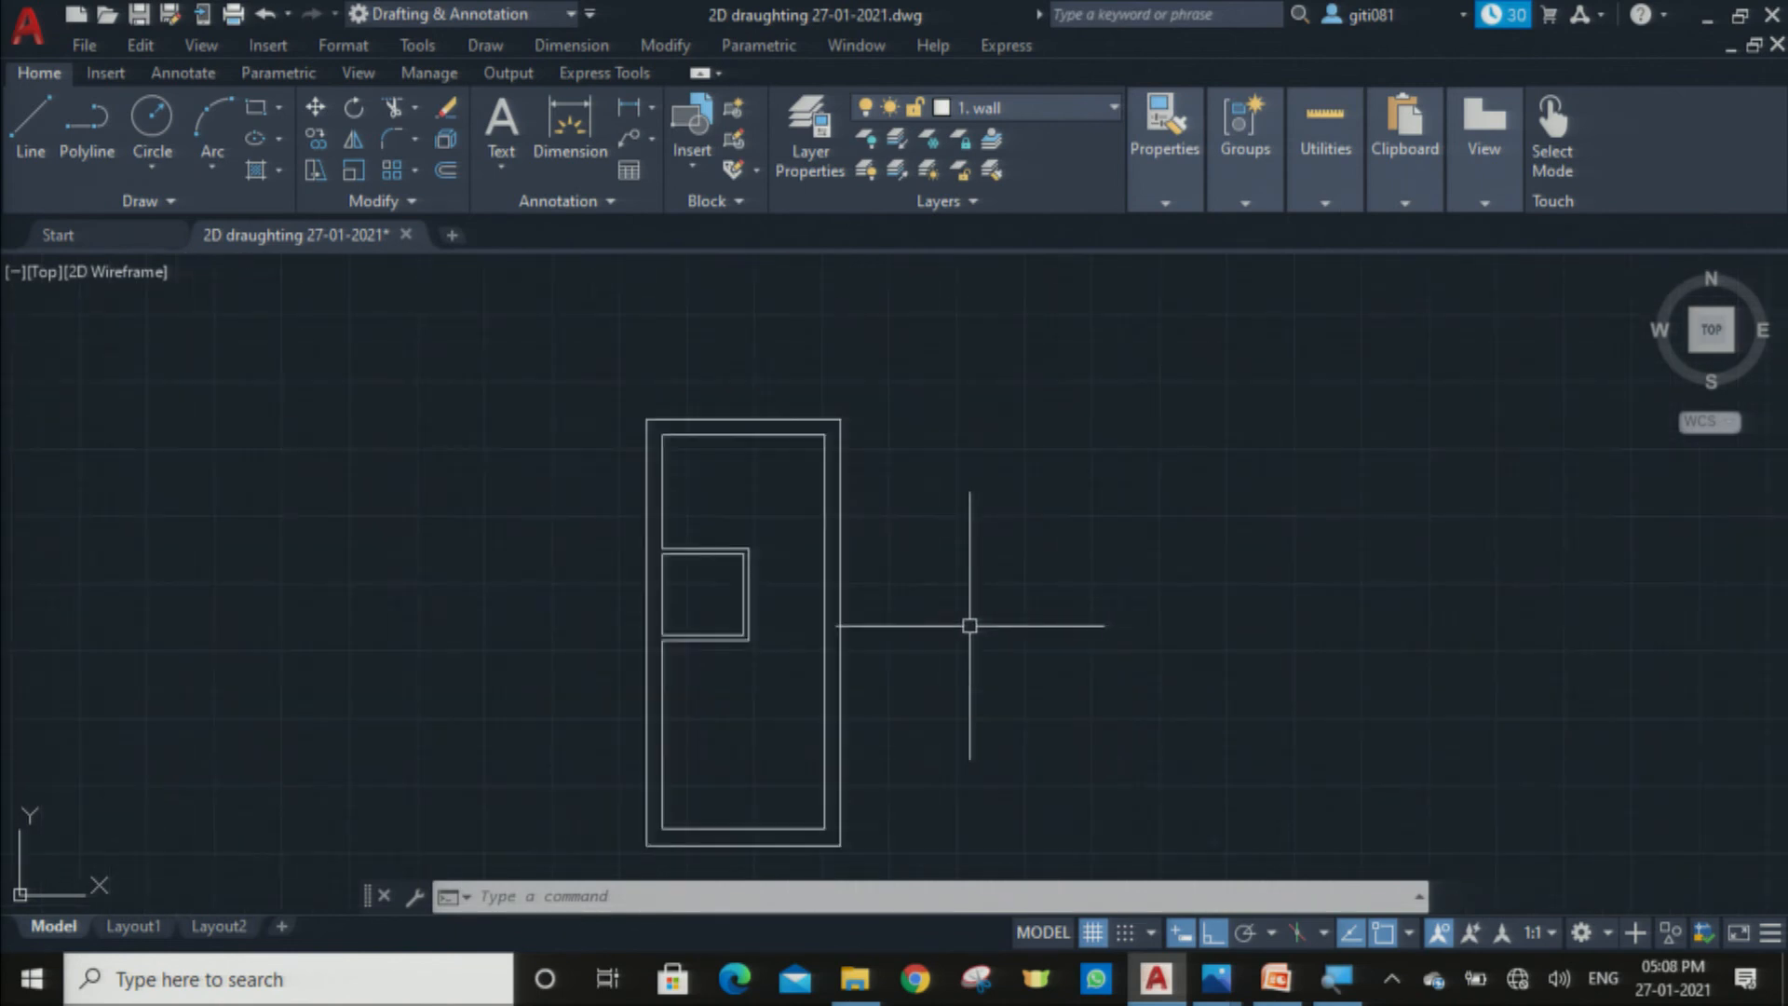
scroll(970, 625, "up", 2)
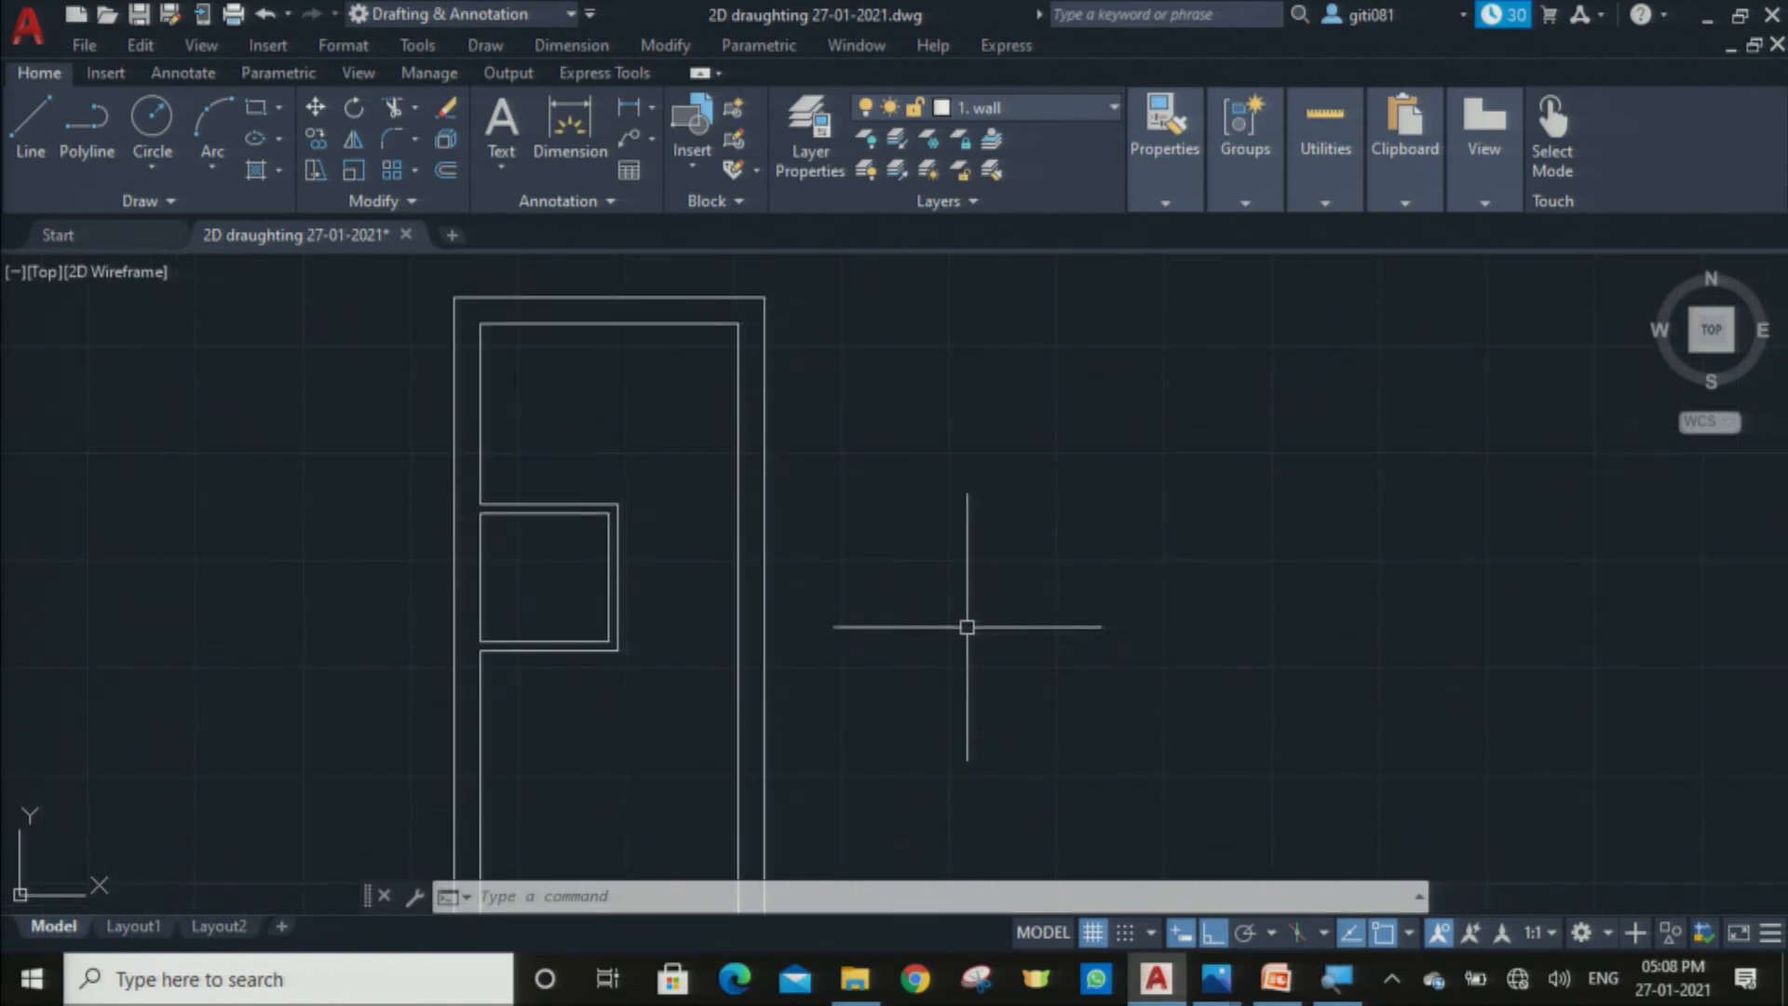
scroll(967, 627, "down", 2)
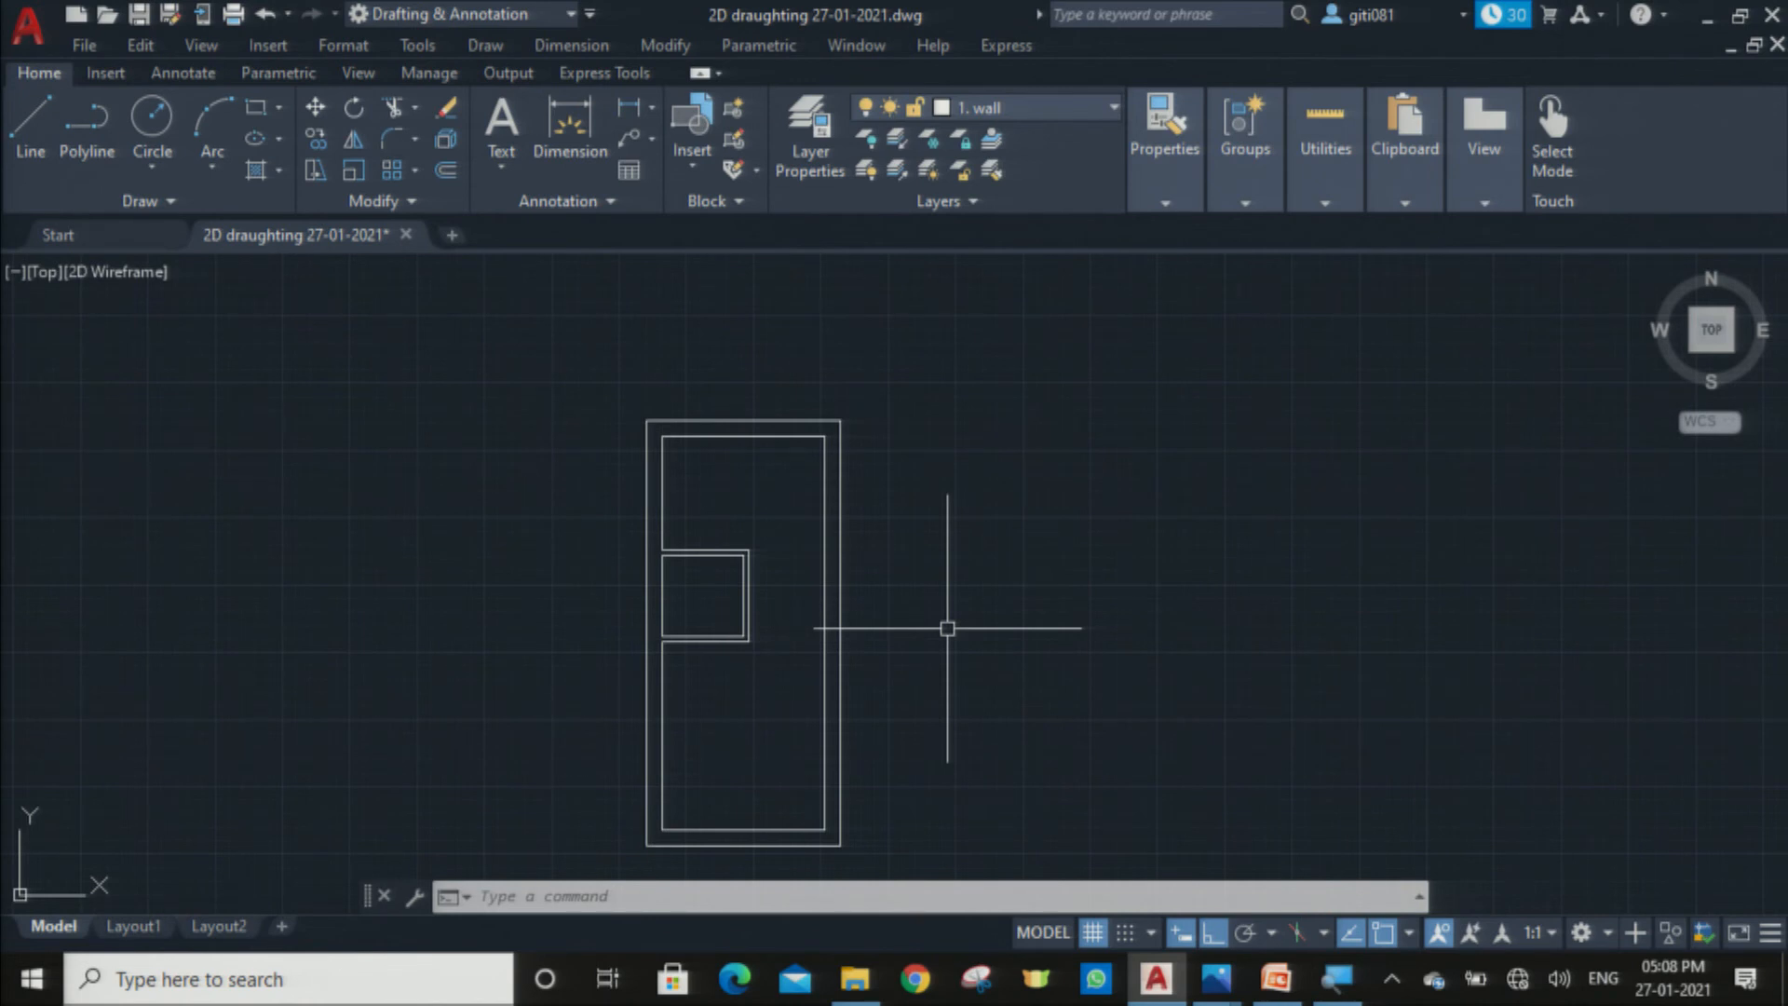
type("o")
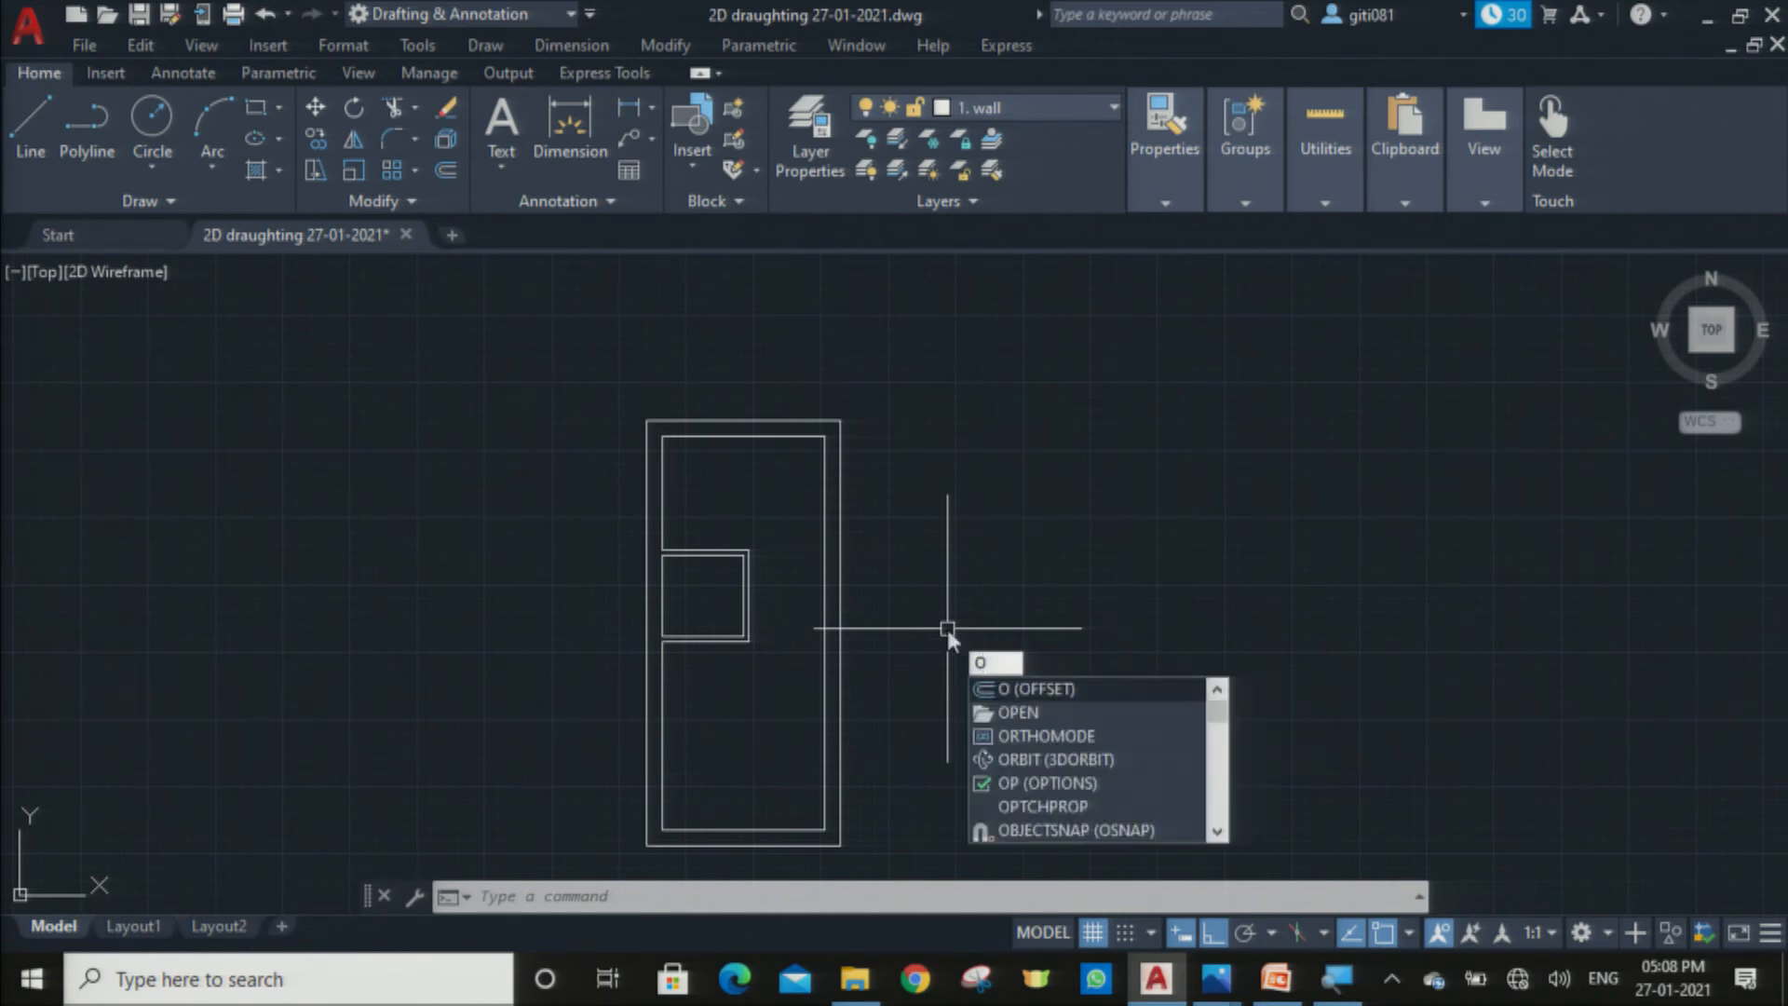
key("Return")
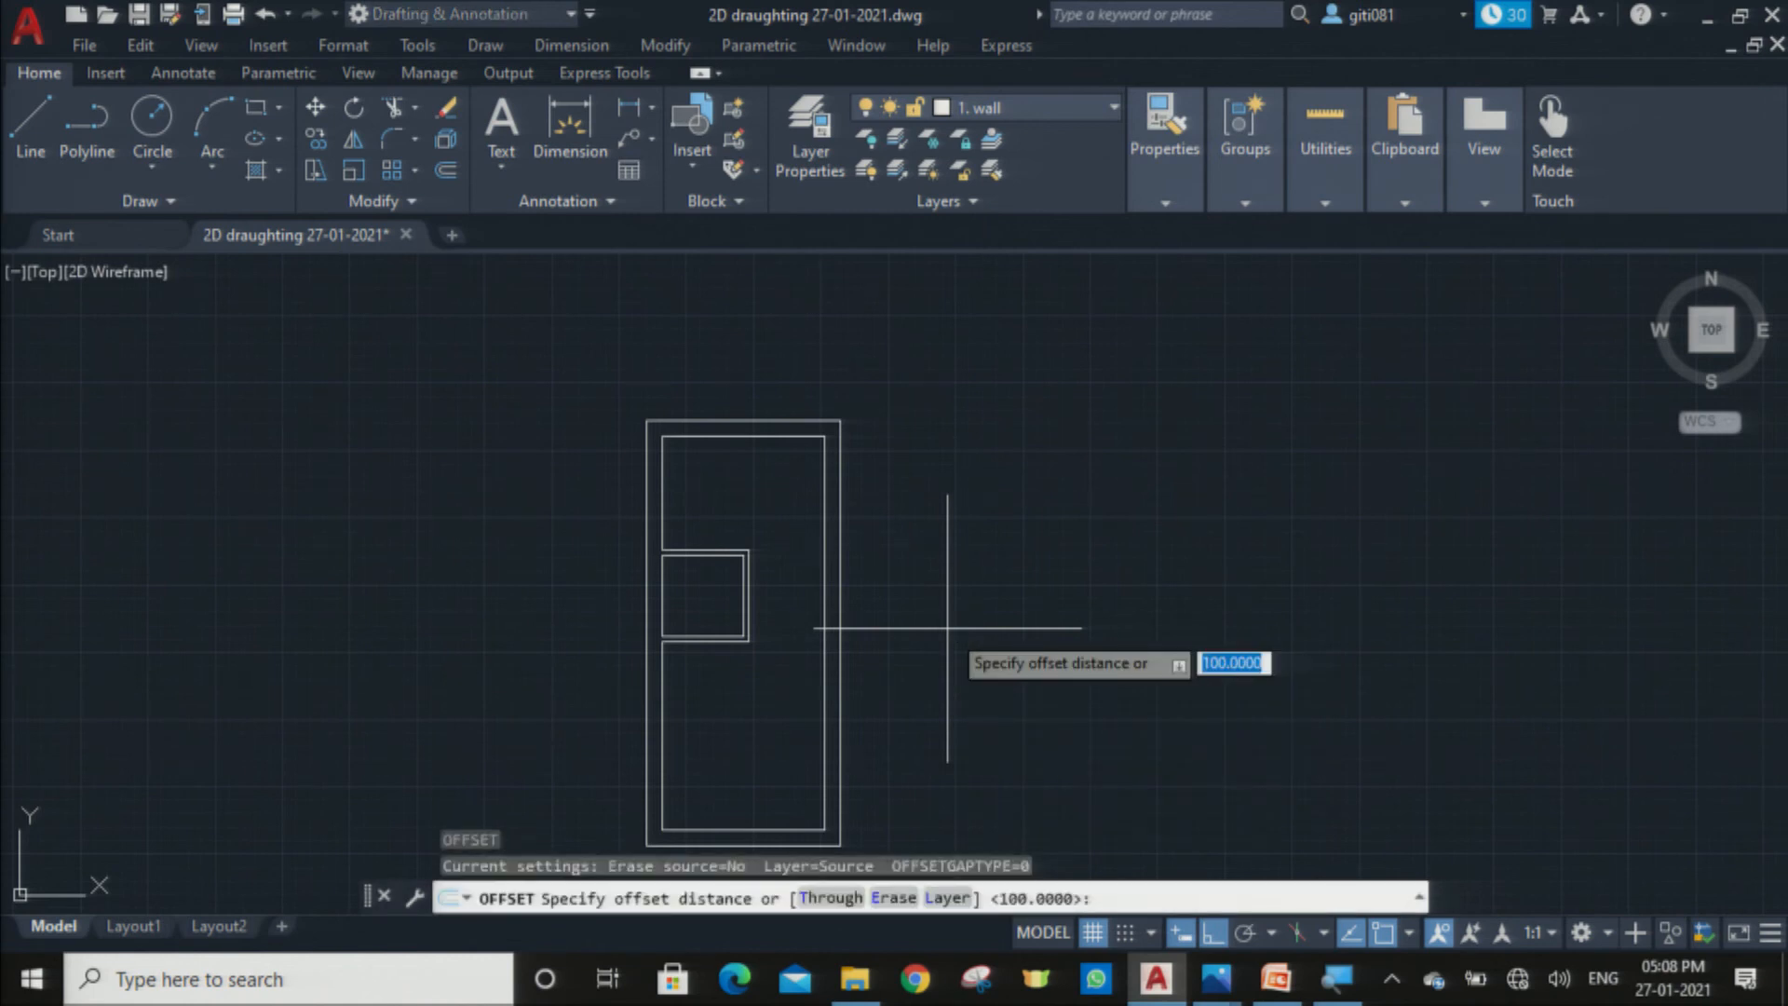
type("35")
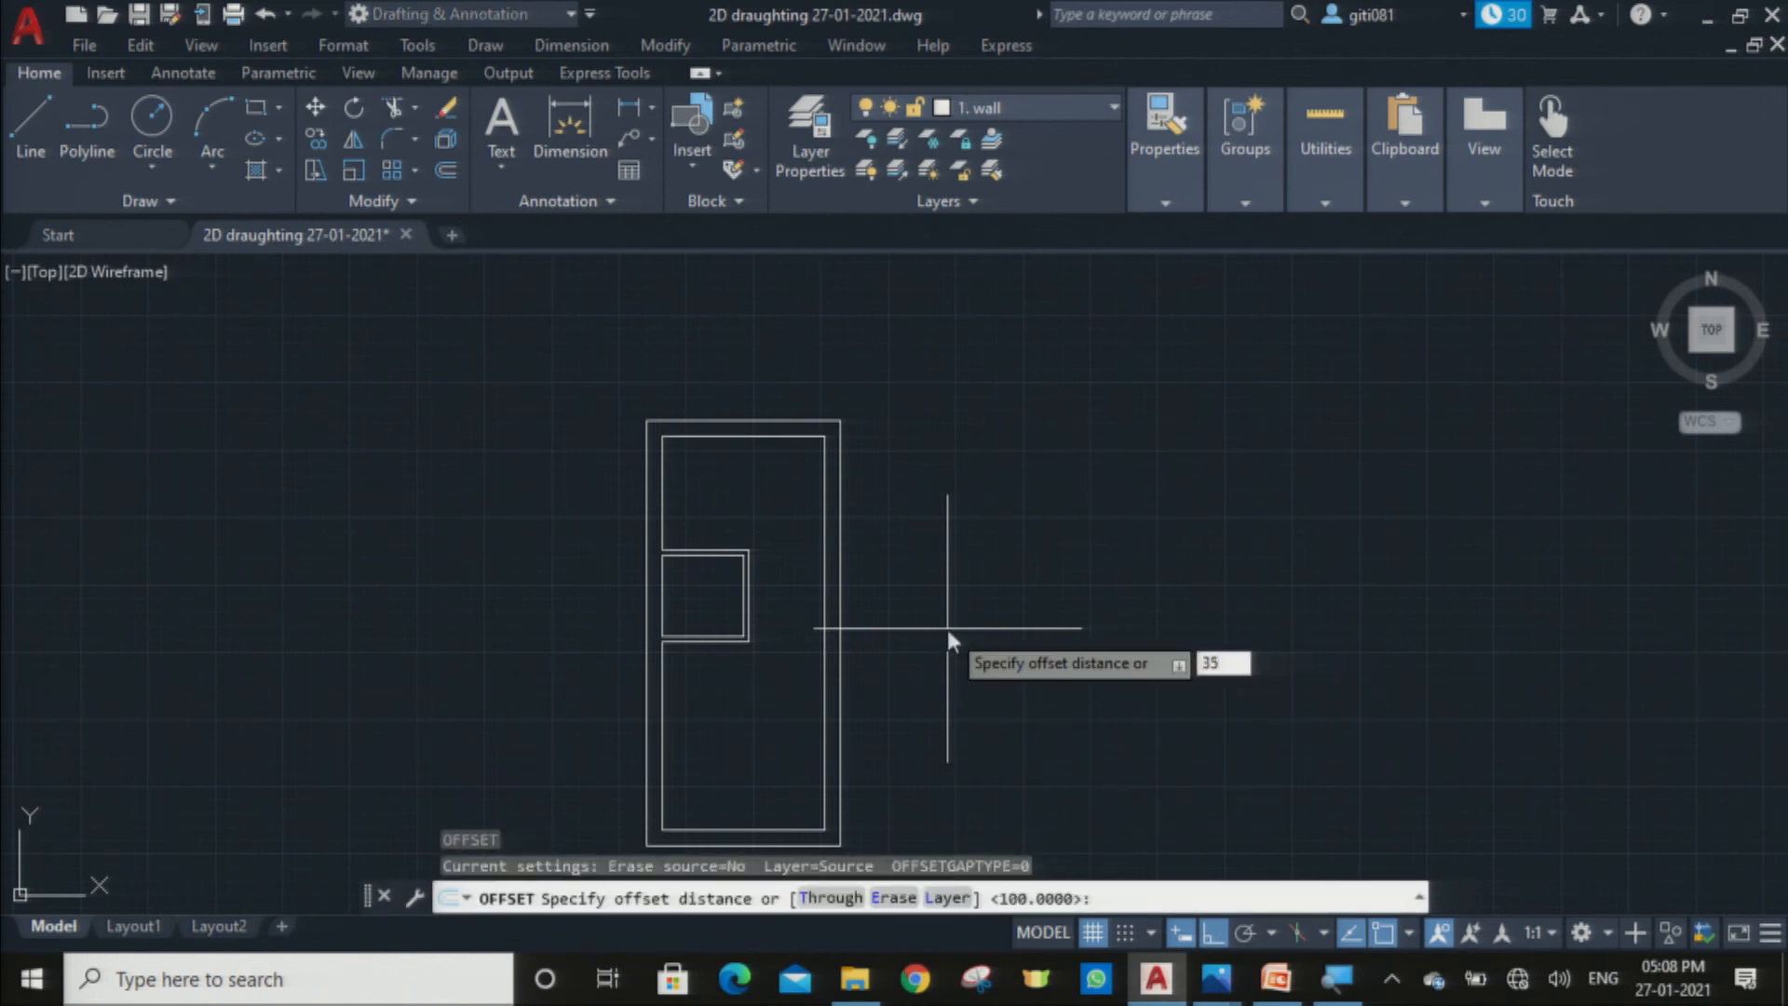
key("Return")
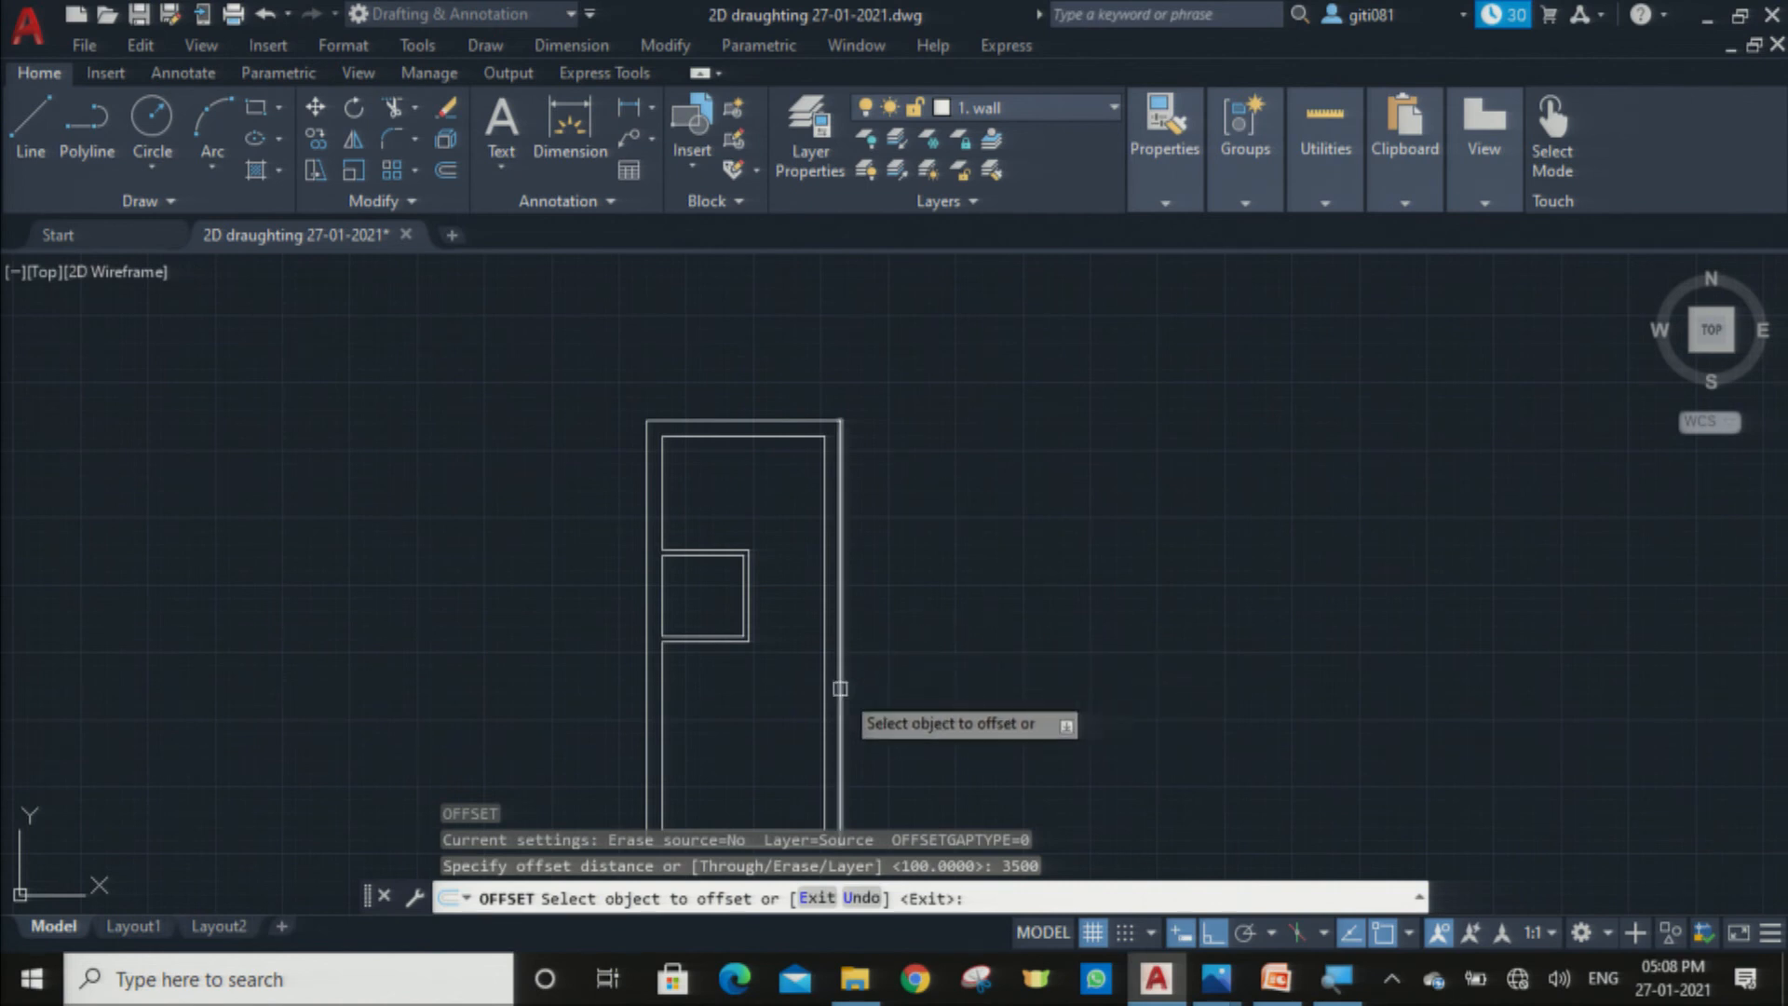
left_click(840, 687)
left_click(1013, 664)
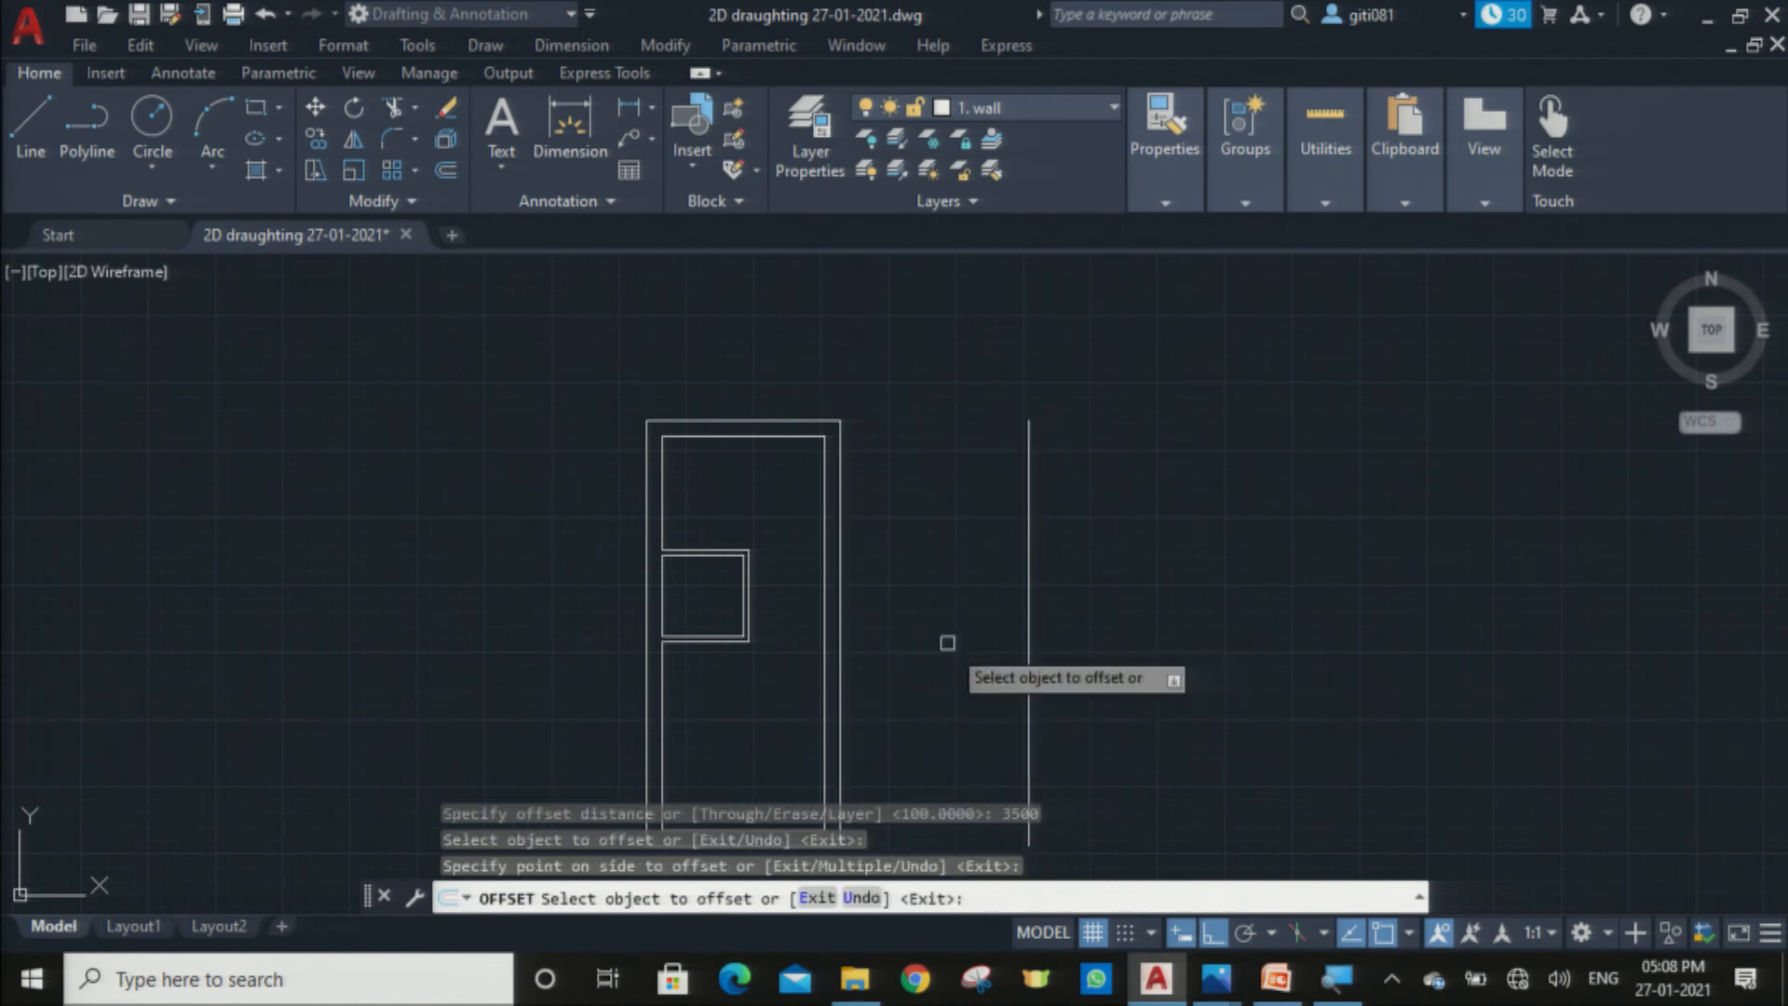
scroll(1004, 577, "down", 1)
scroll(1031, 652, "down", 2)
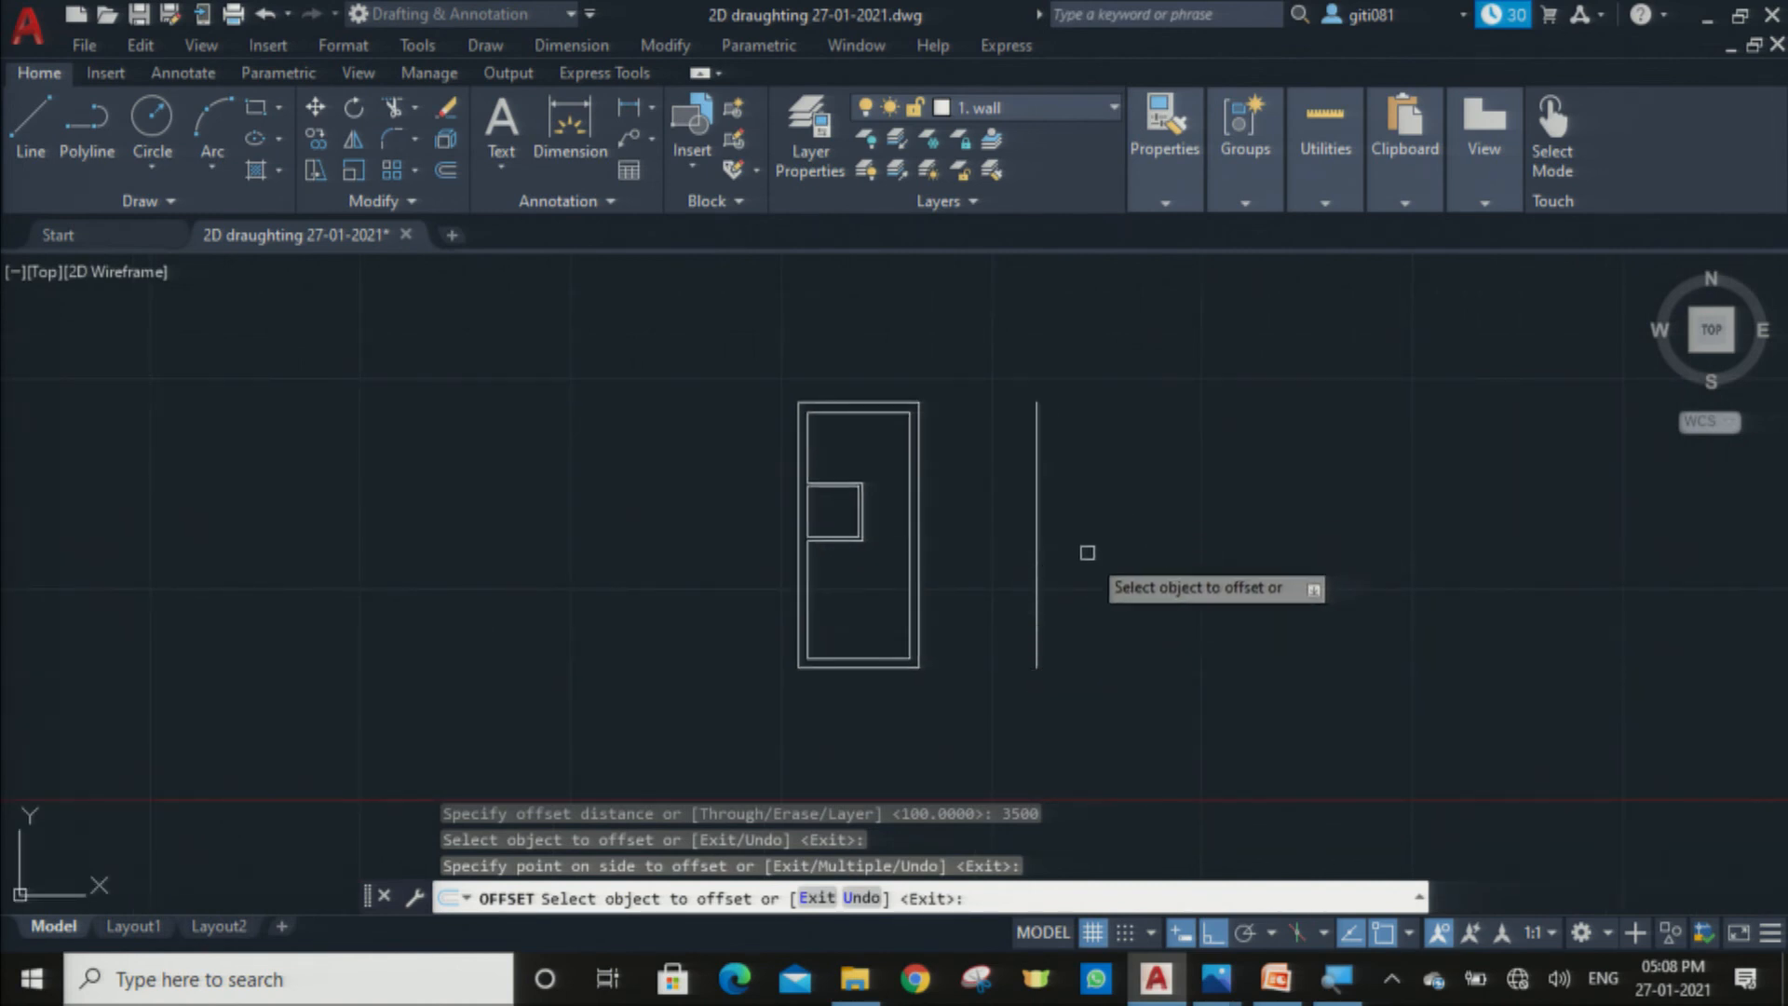
scroll(1048, 563, "up", 4)
scroll(1081, 554, "down", 2)
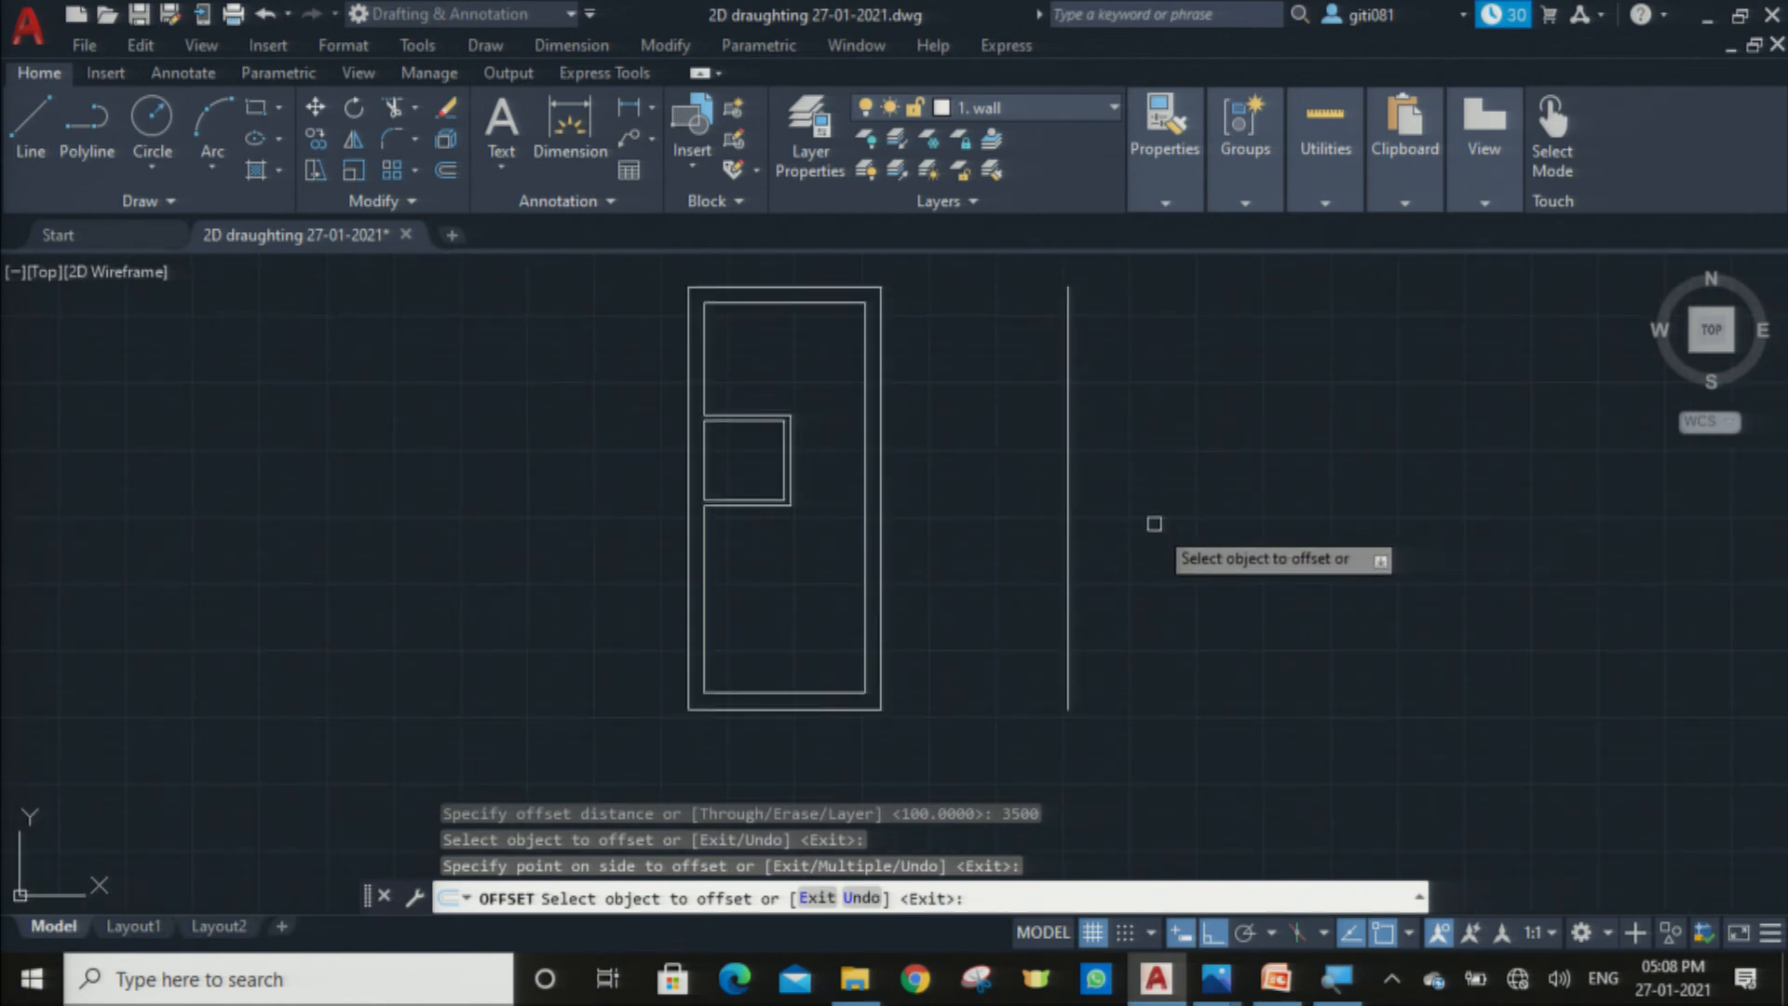
key("Escape")
Step: Offset the new separate vertical line 300 to the right to give the far wall its thickness
type("o")
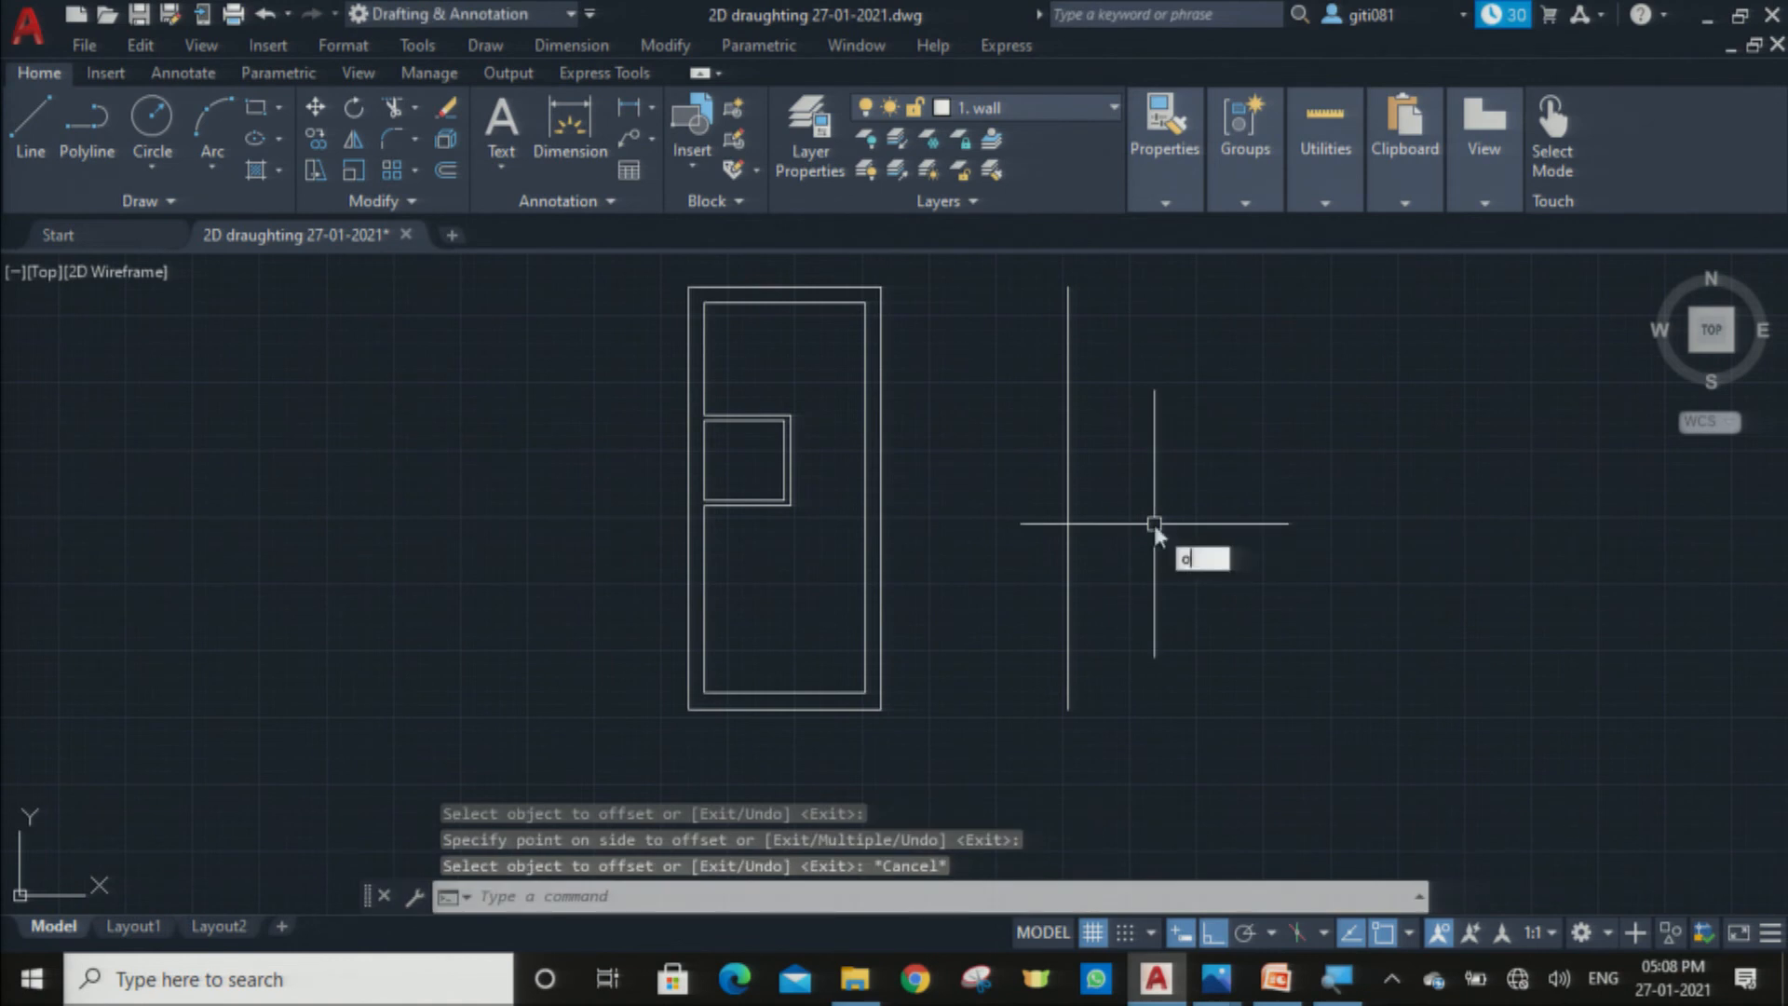
key("Return")
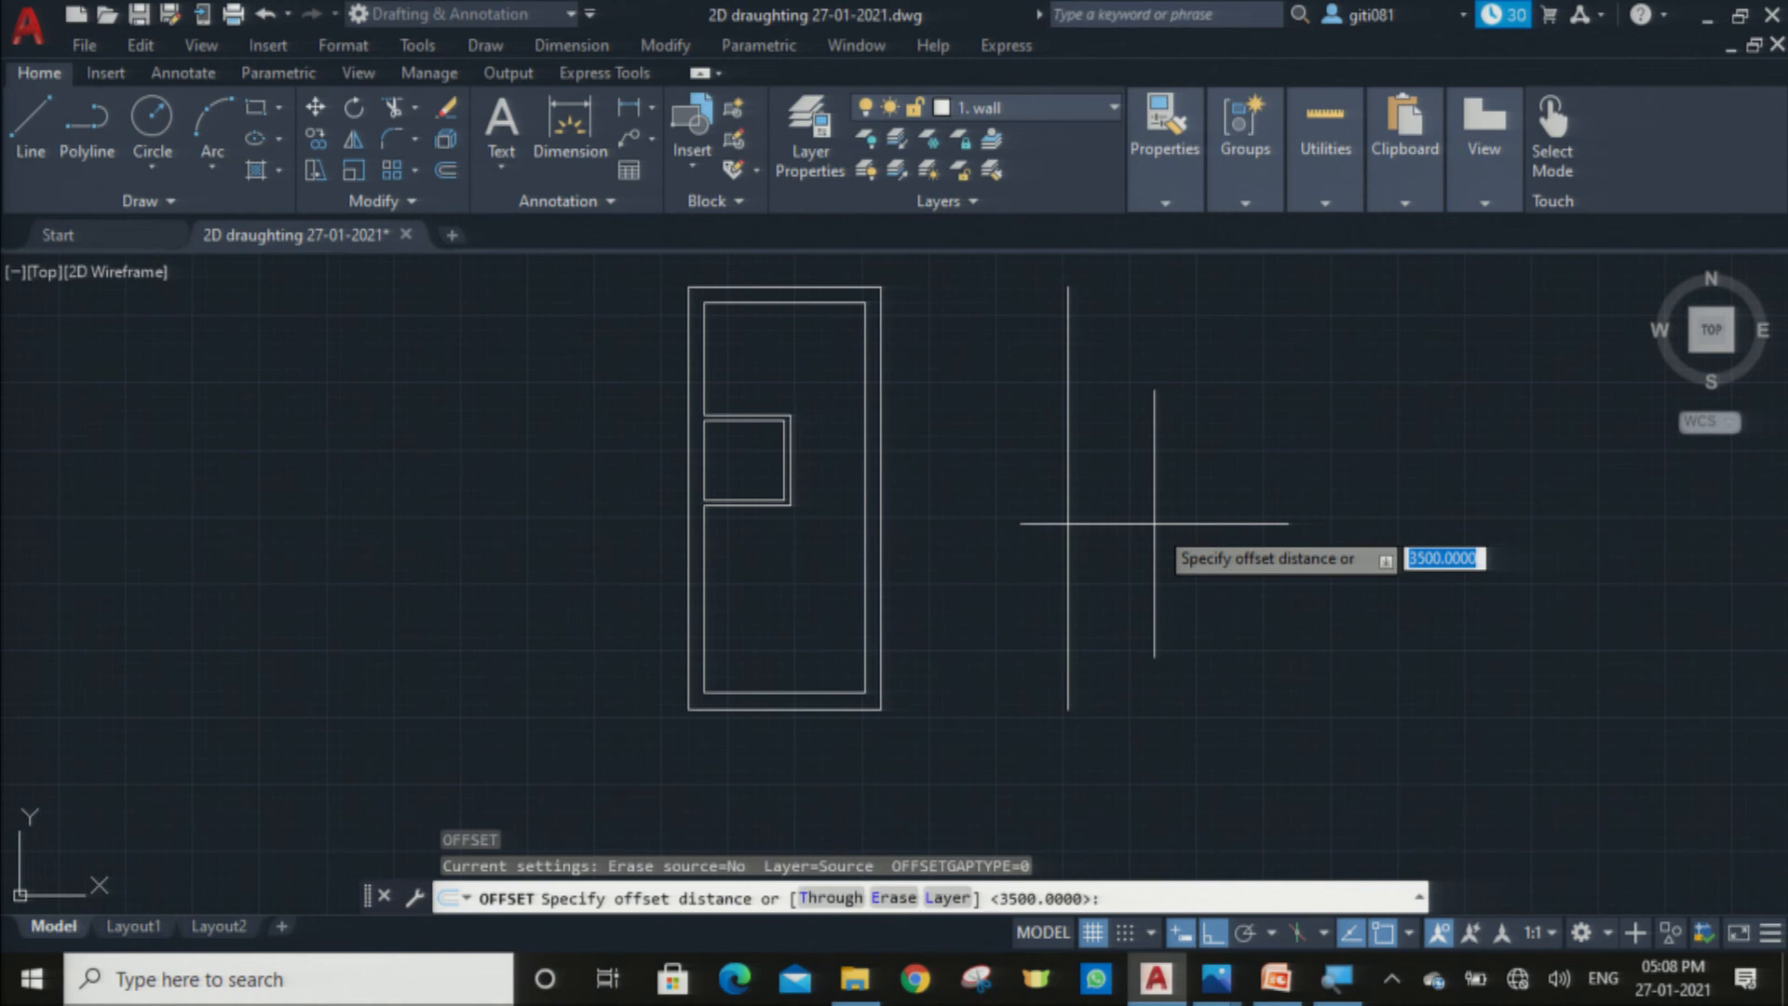
type("30")
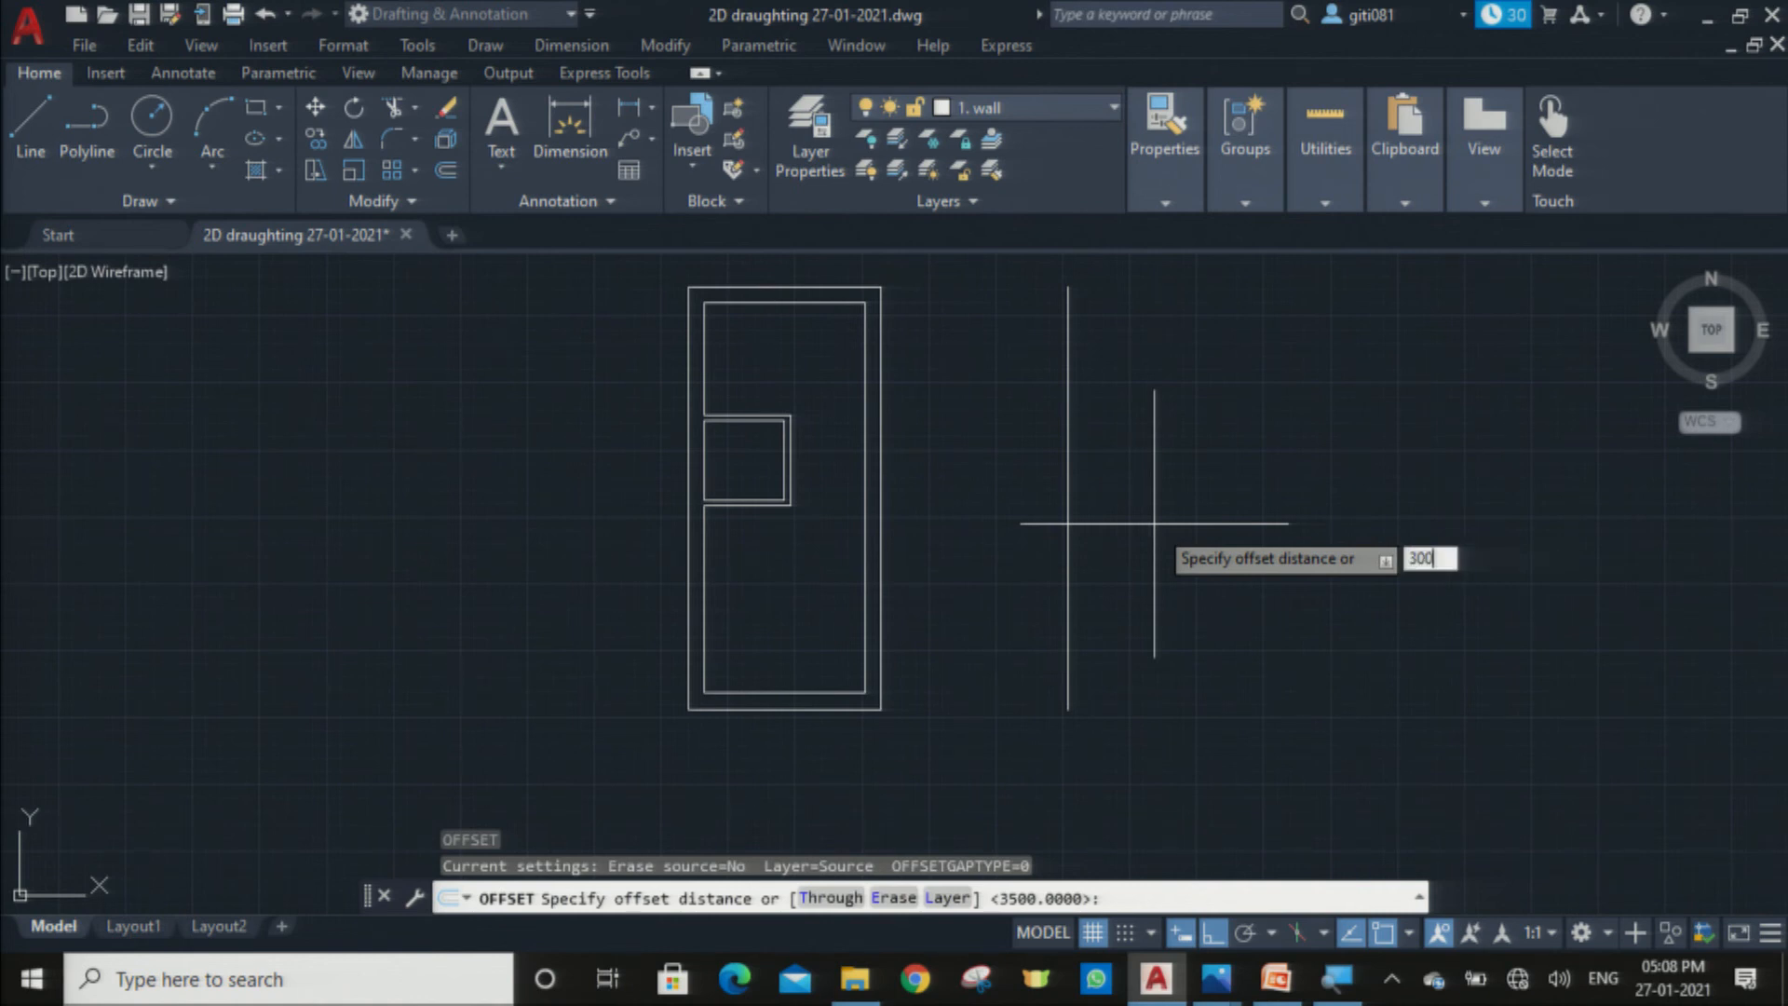
type("0")
key("Return")
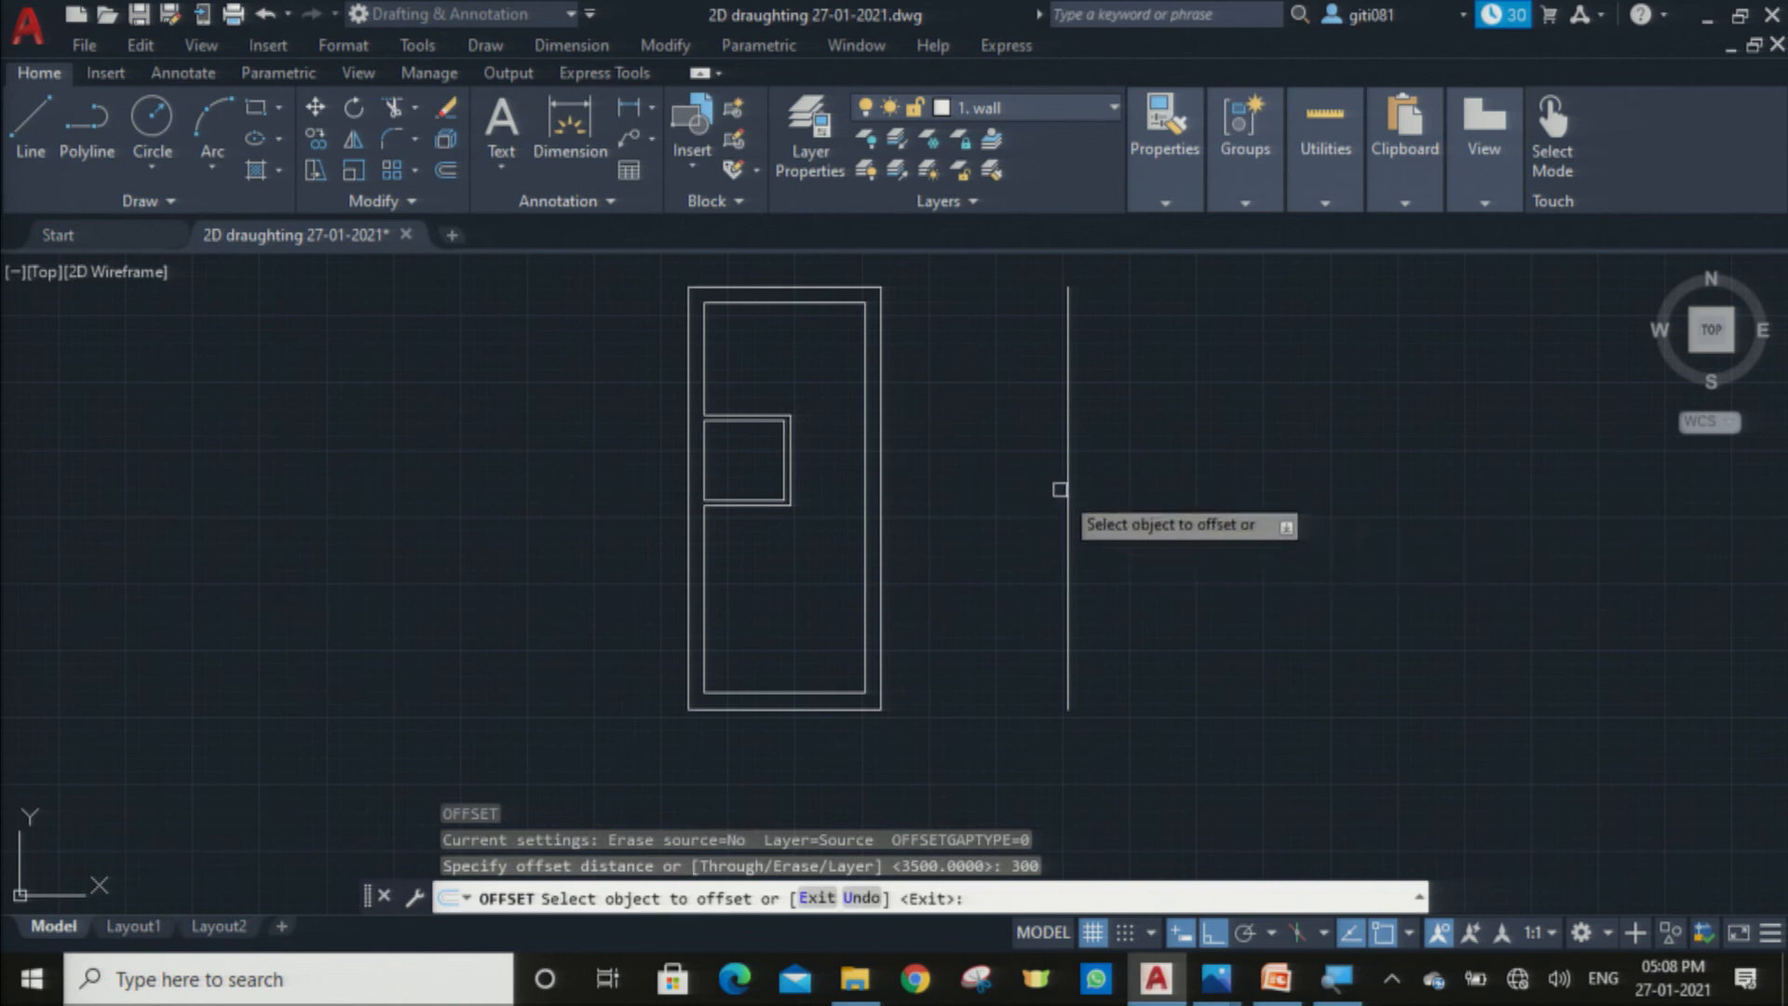
left_click(1067, 480)
left_click(1146, 451)
key("Escape")
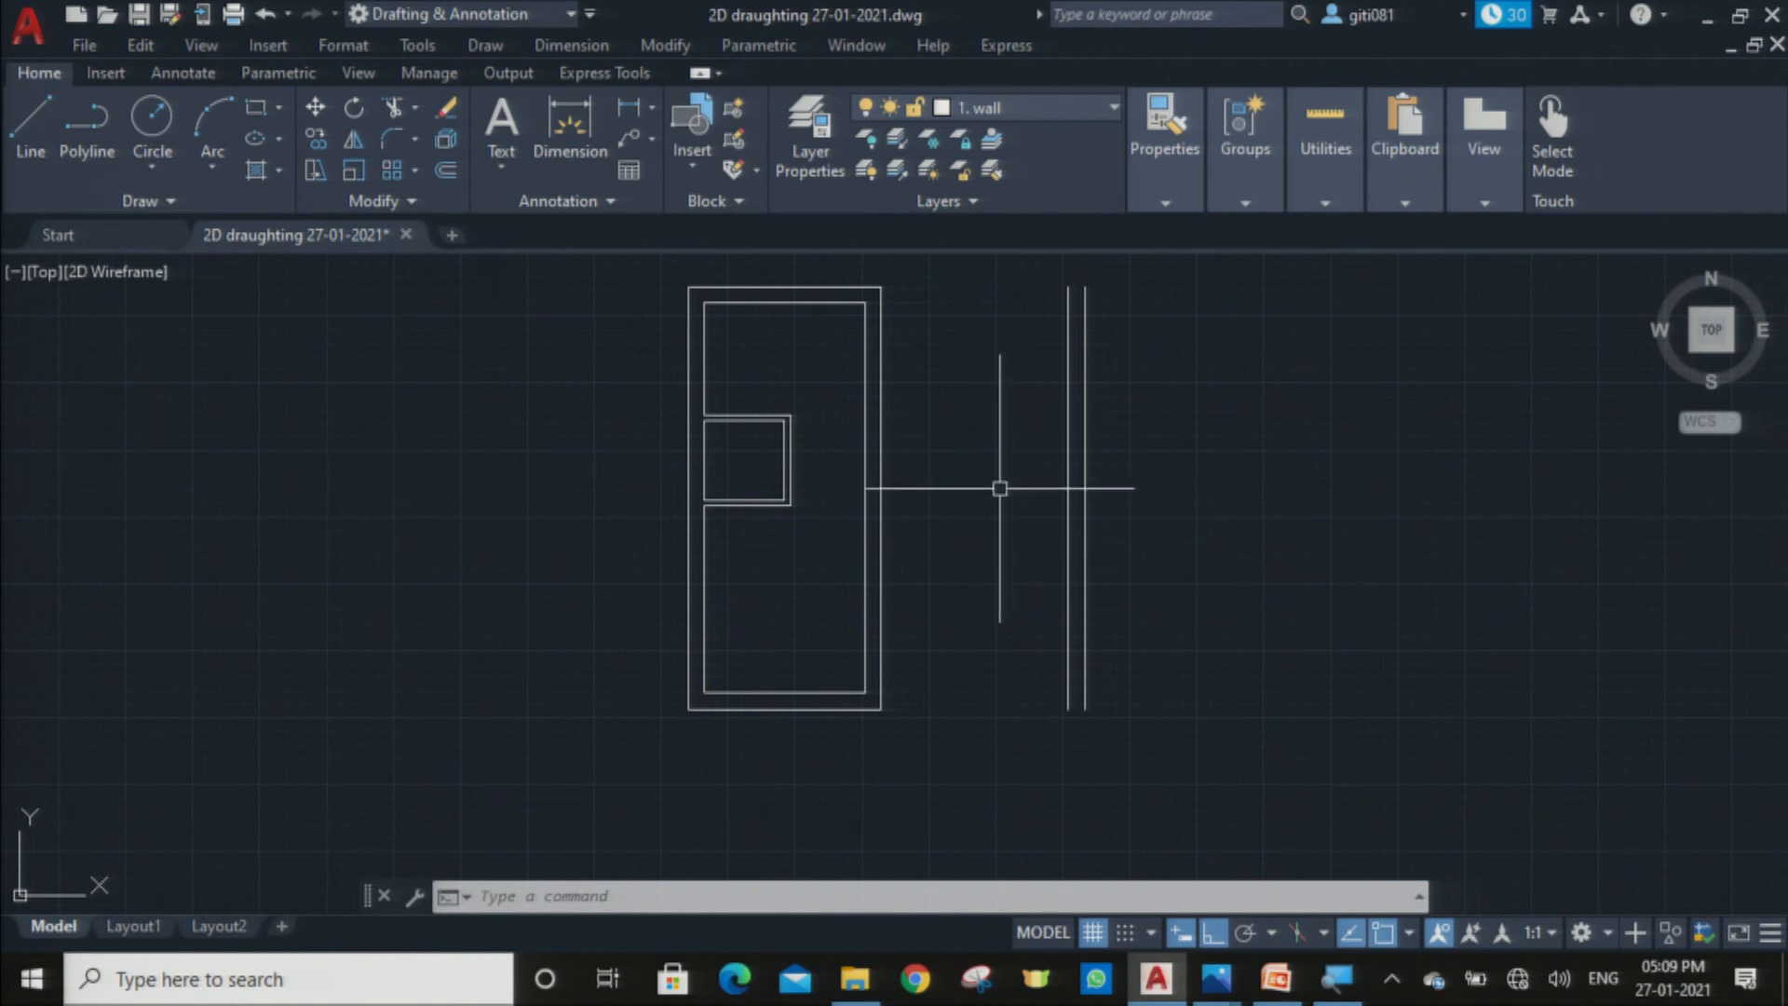
Step: Draw lines from the right outer wall line's midpoint: 1500 up, across to the far wall's inner line, 3000 down, and back to the starting wall
middle_click_drag(962, 494, 973, 556)
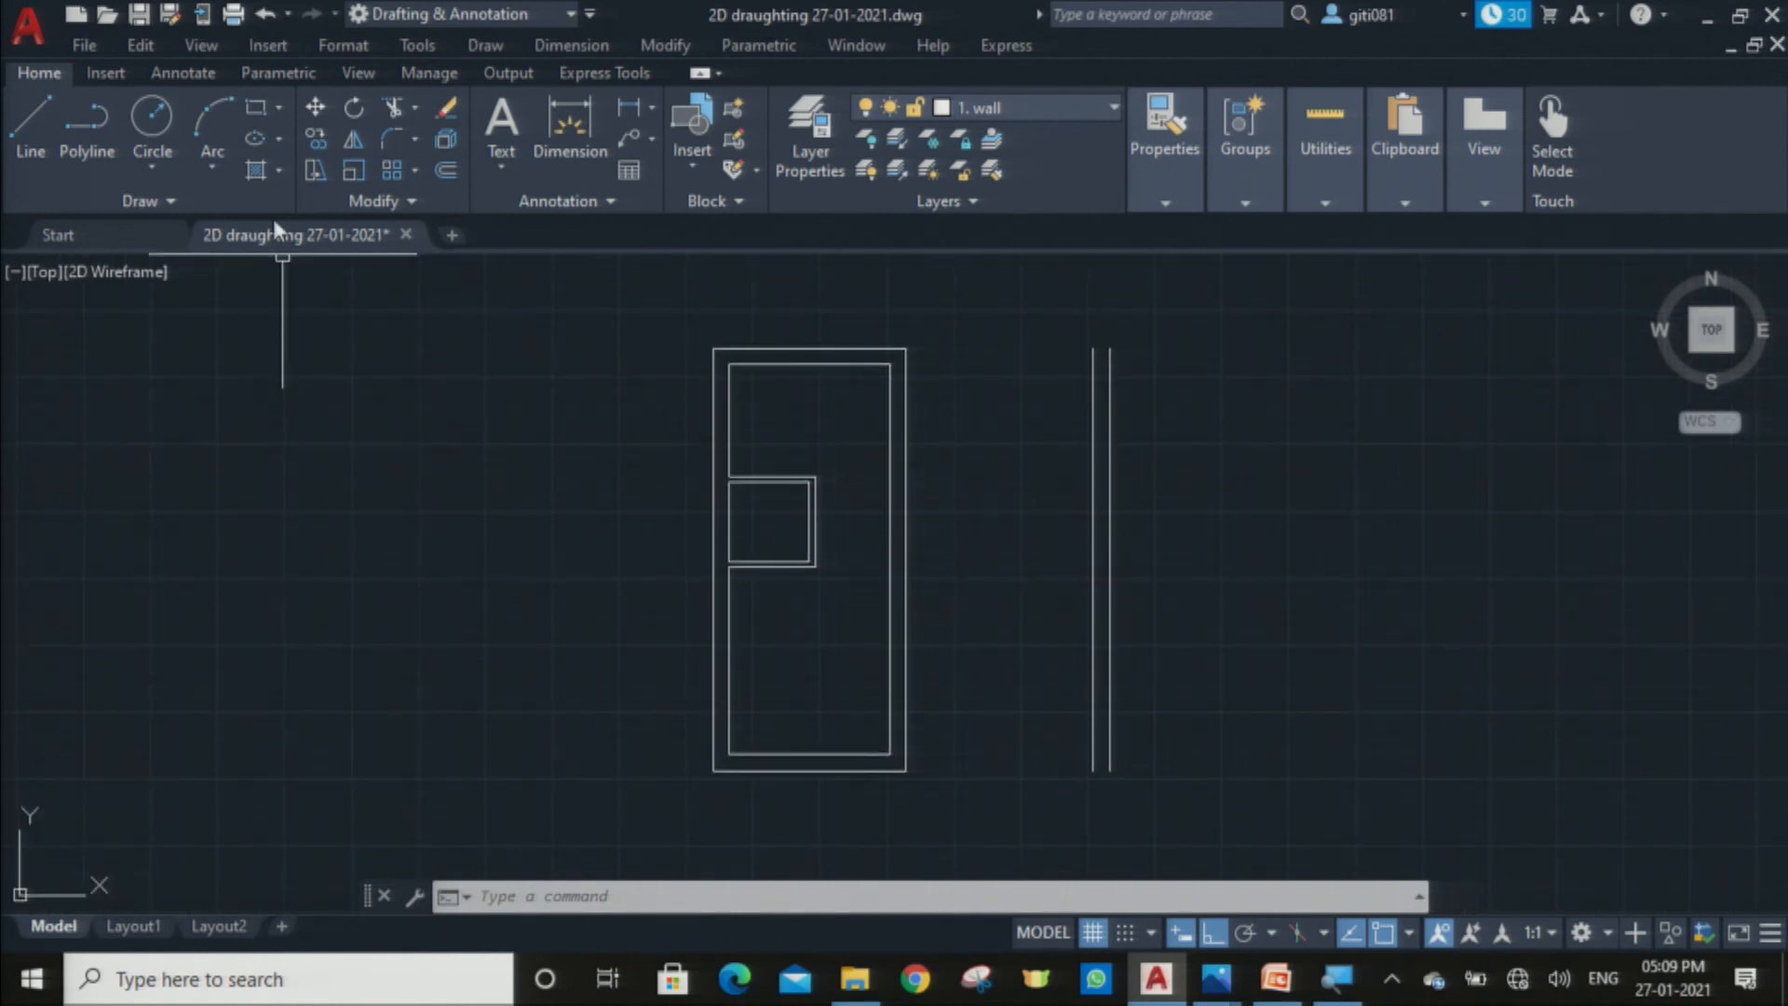
left_click(37, 126)
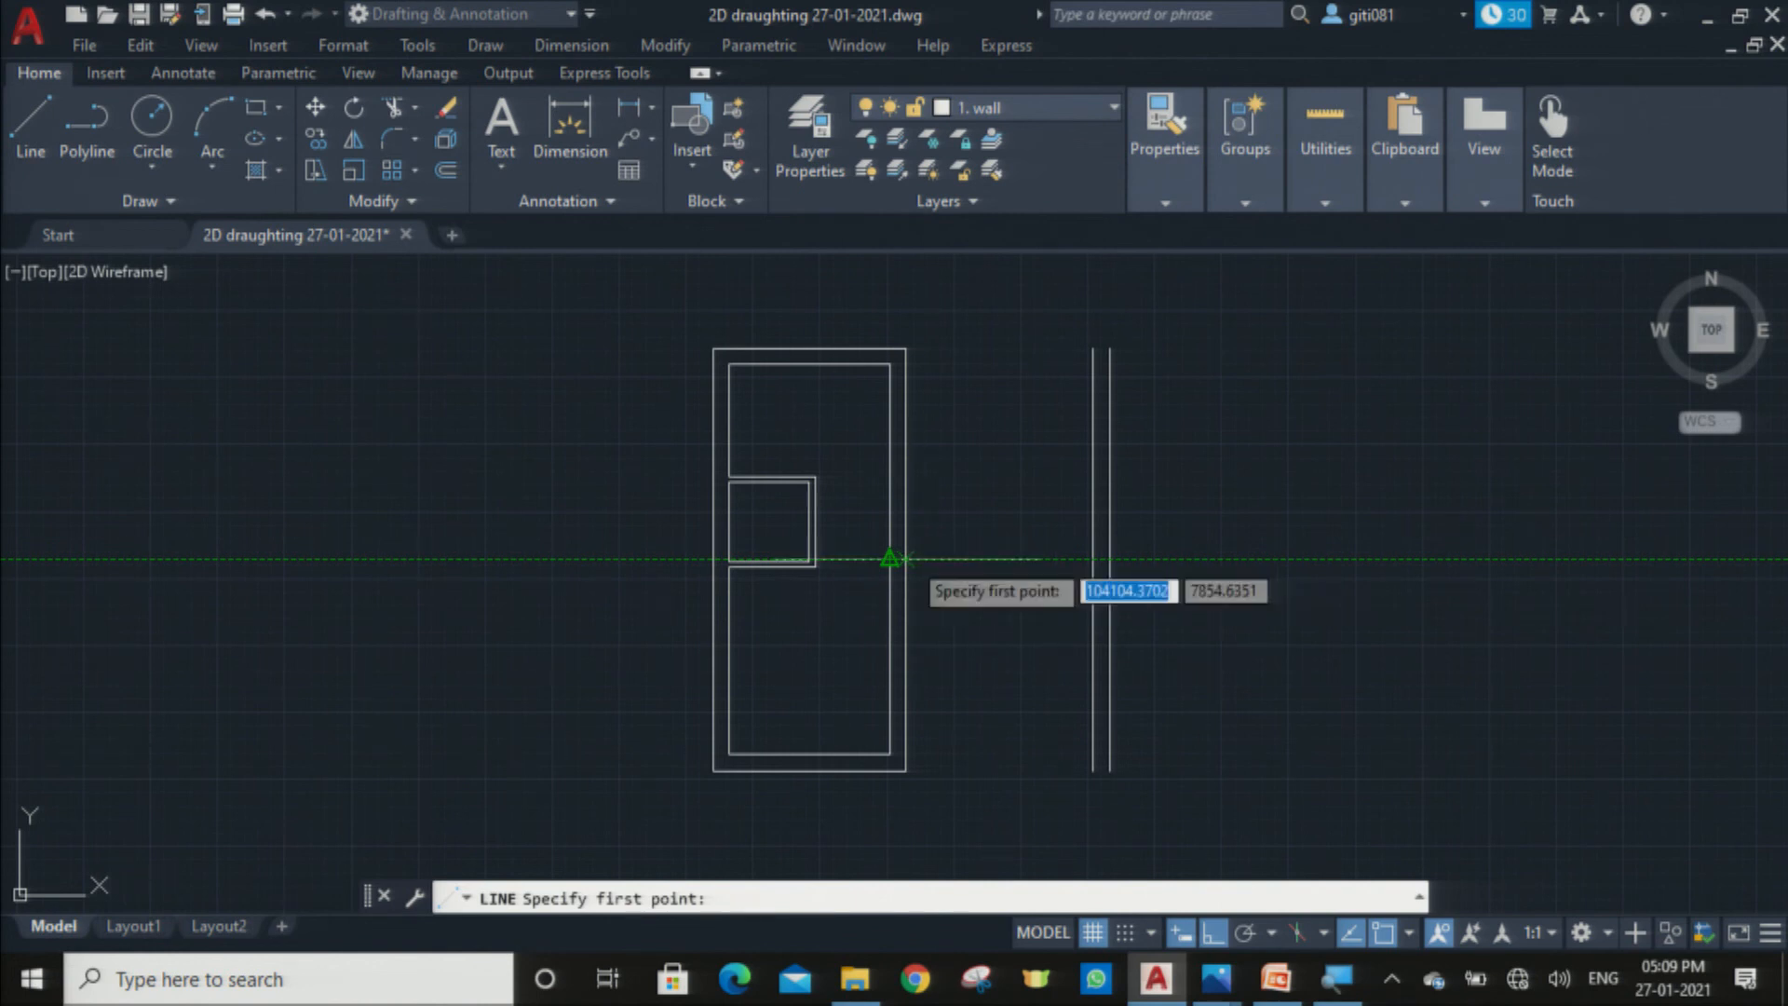
left_click(907, 559)
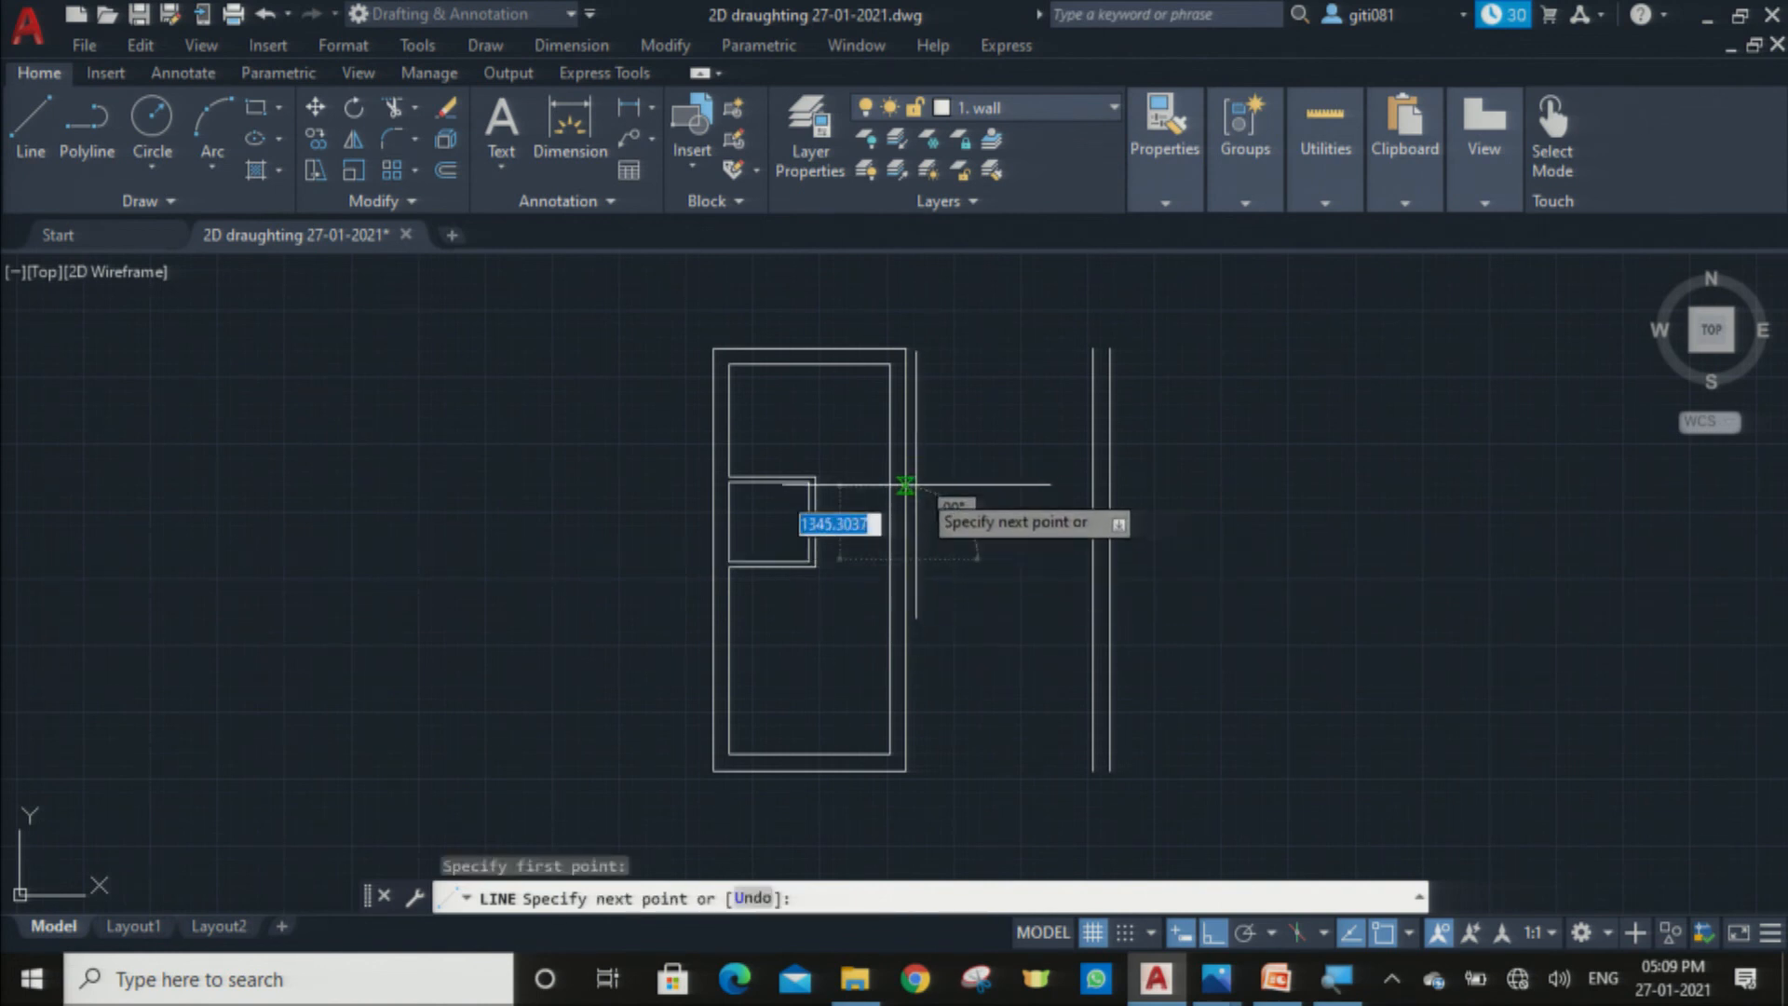
type("15")
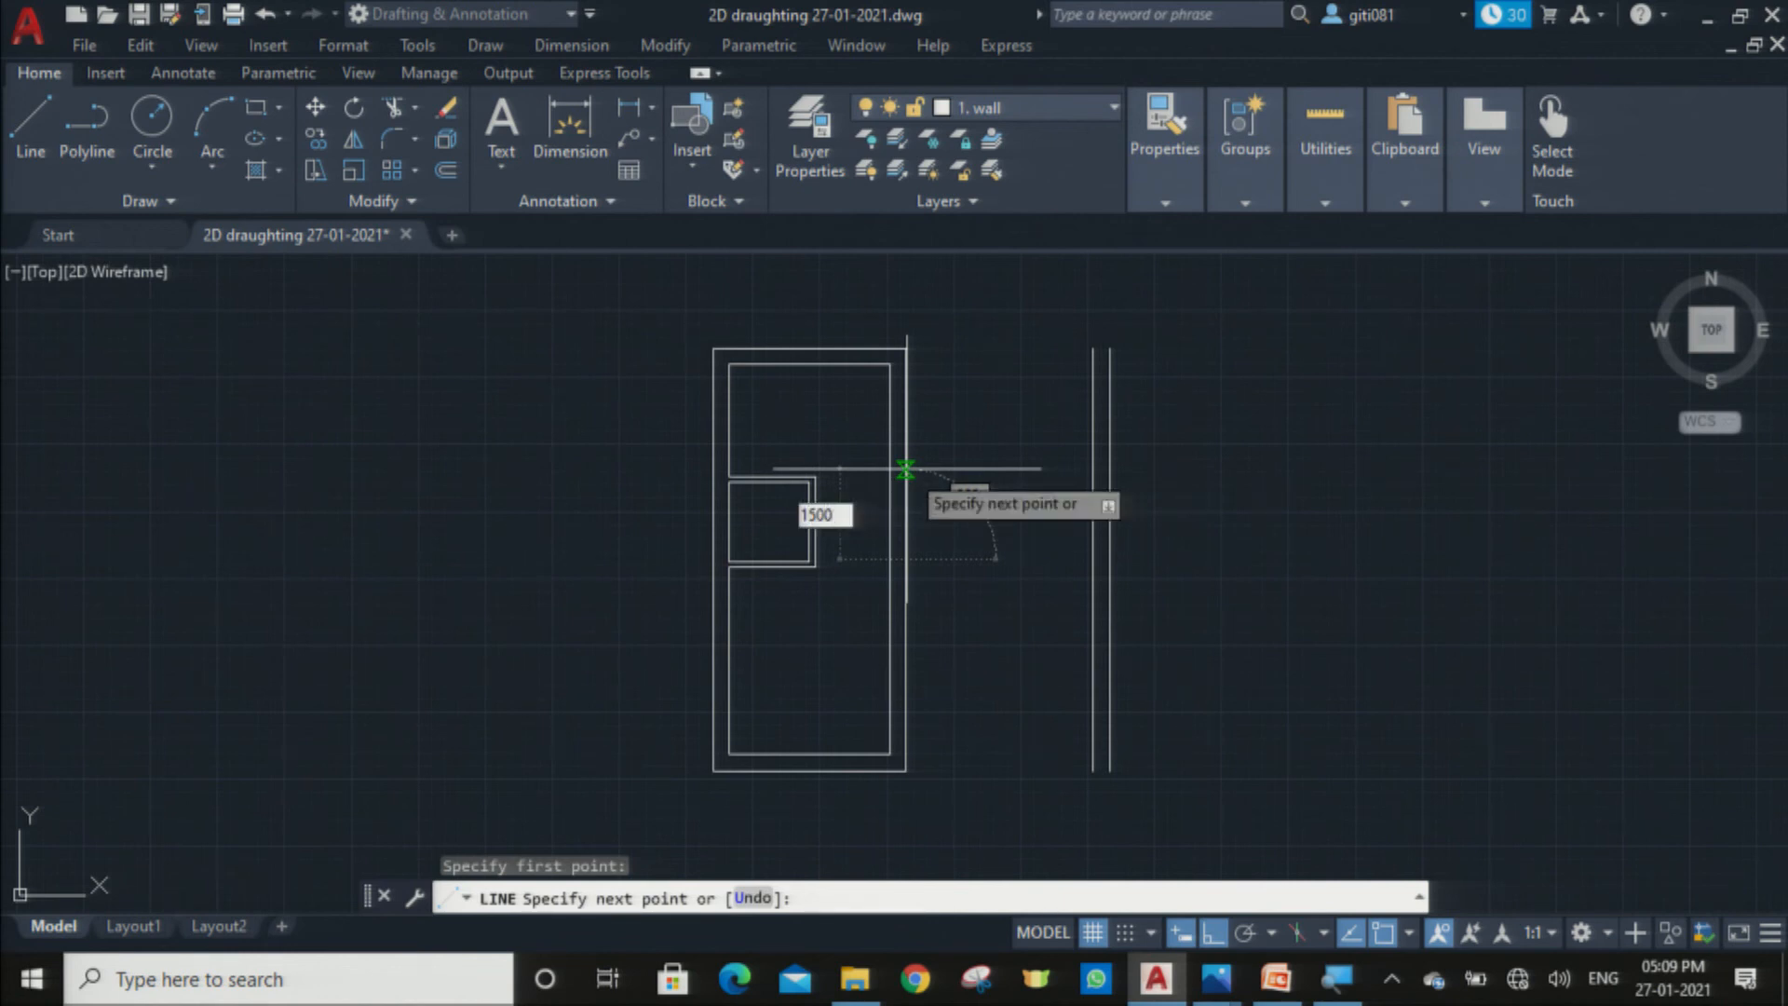
type("00")
key("Return")
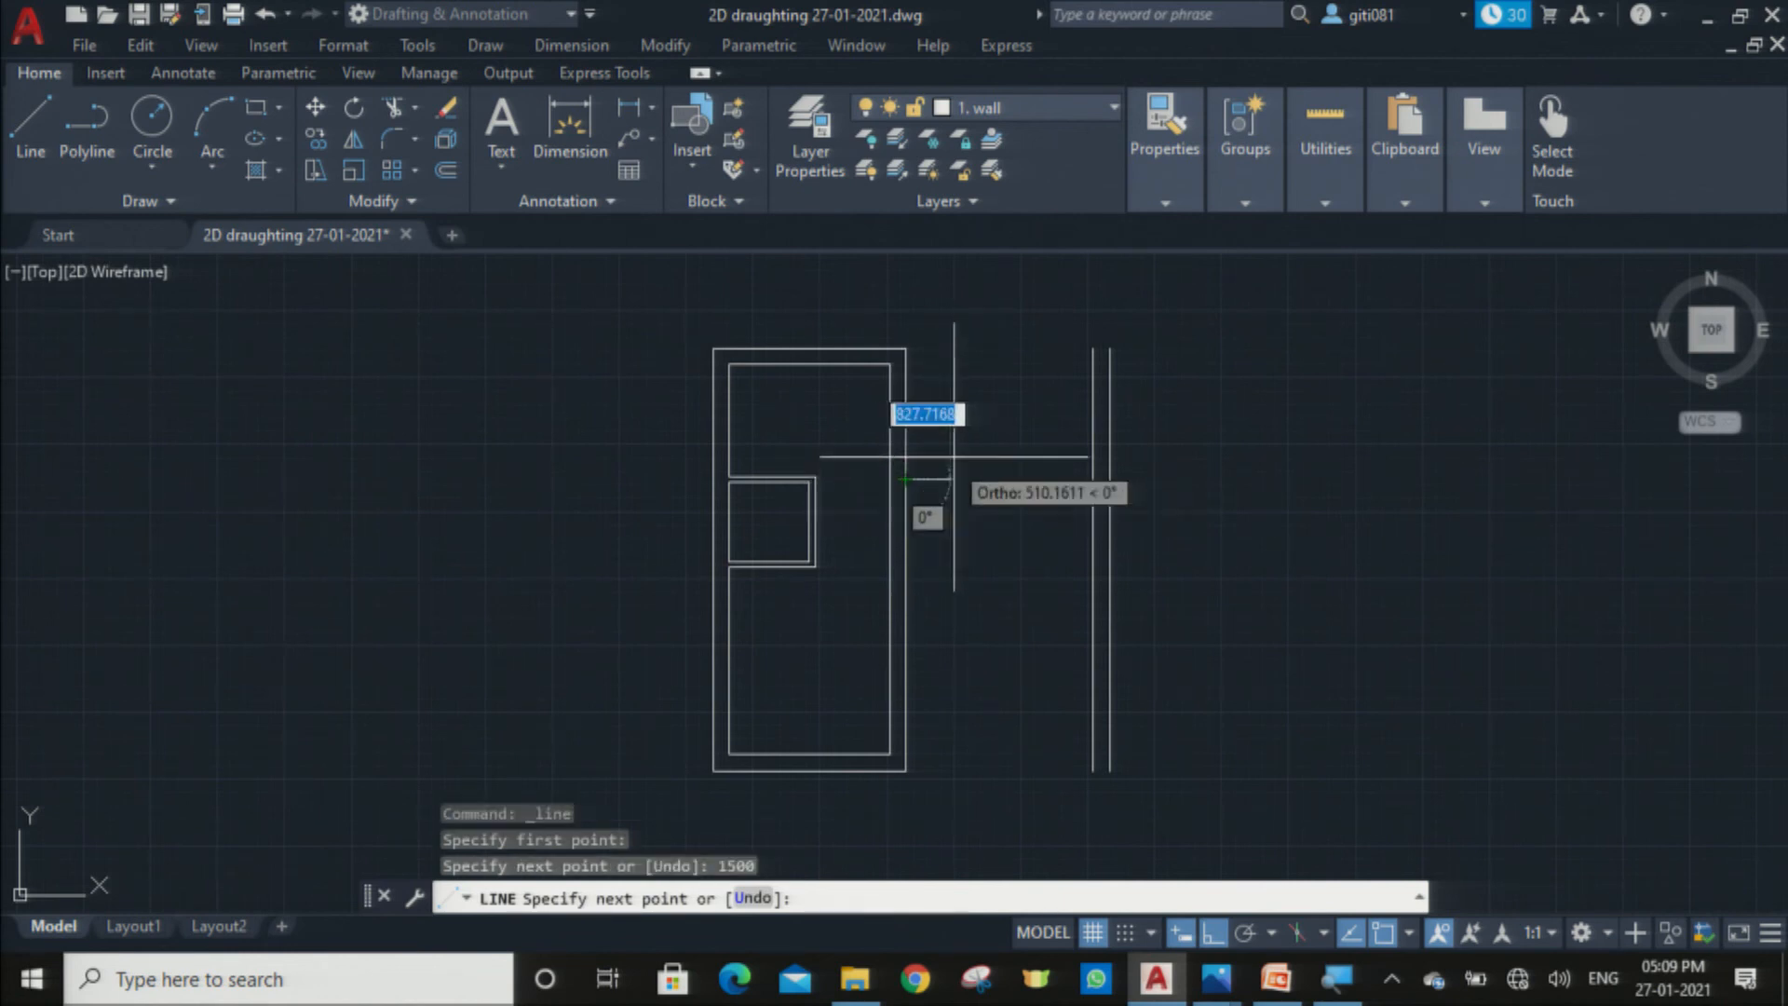
left_click(1092, 480)
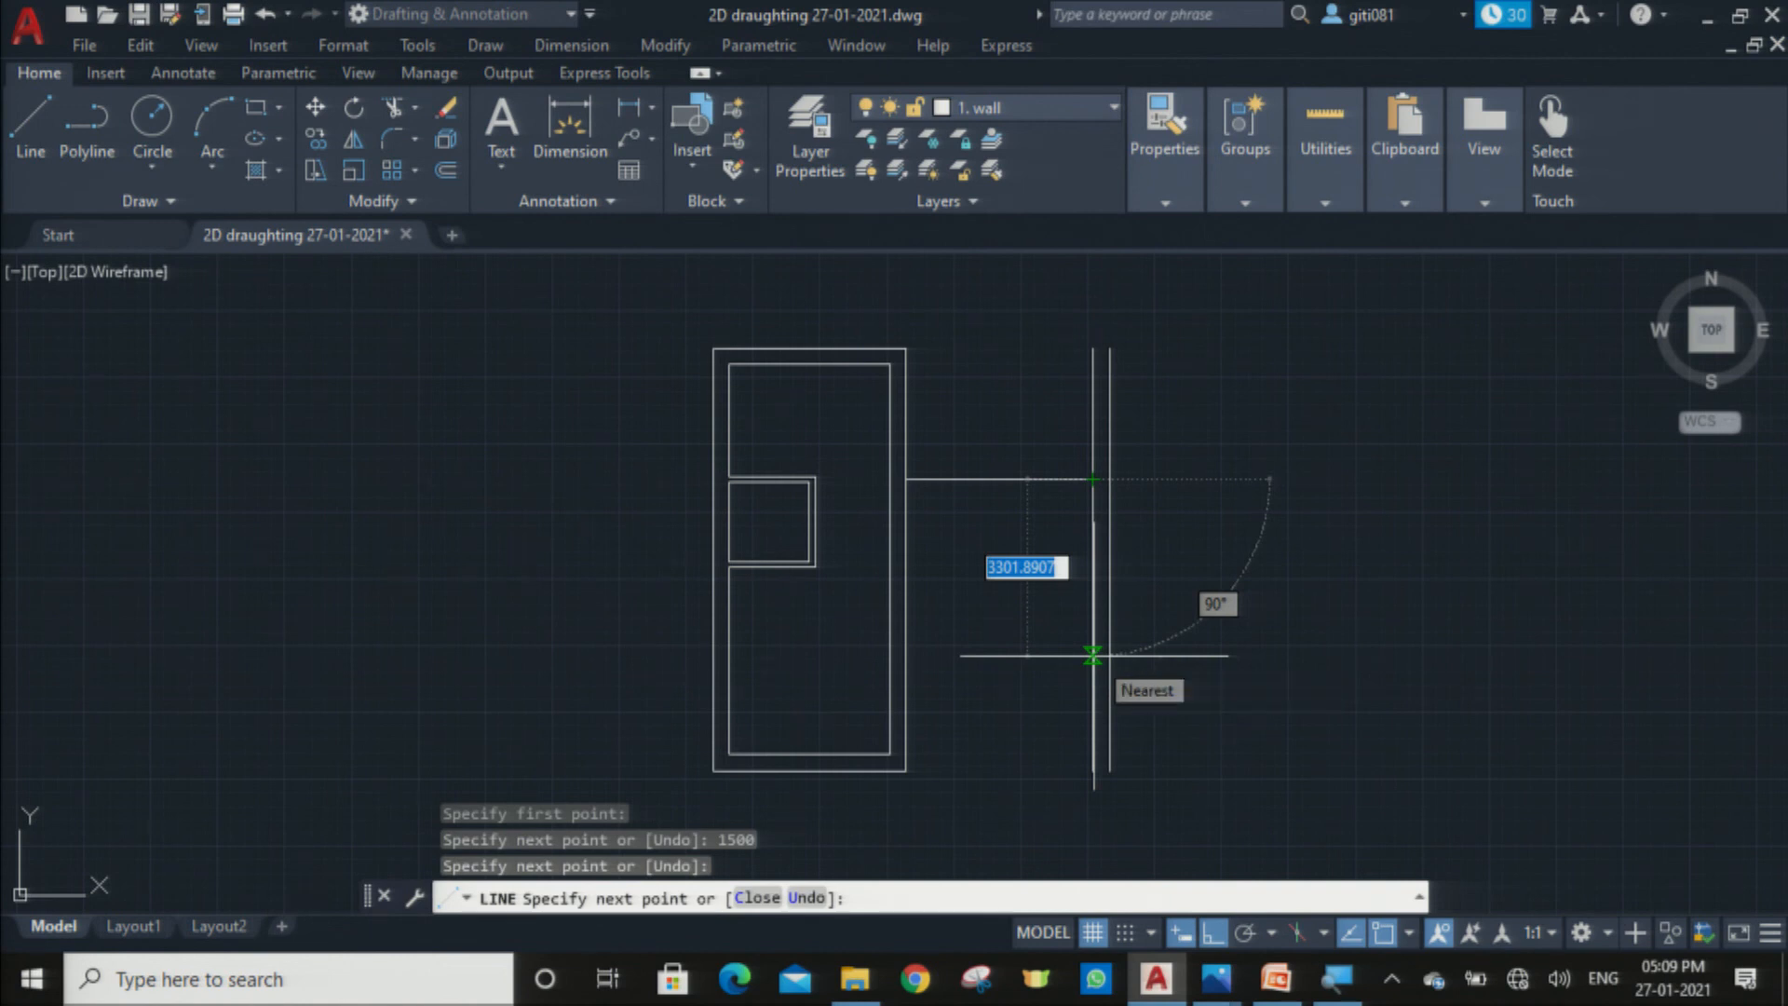
type("3000")
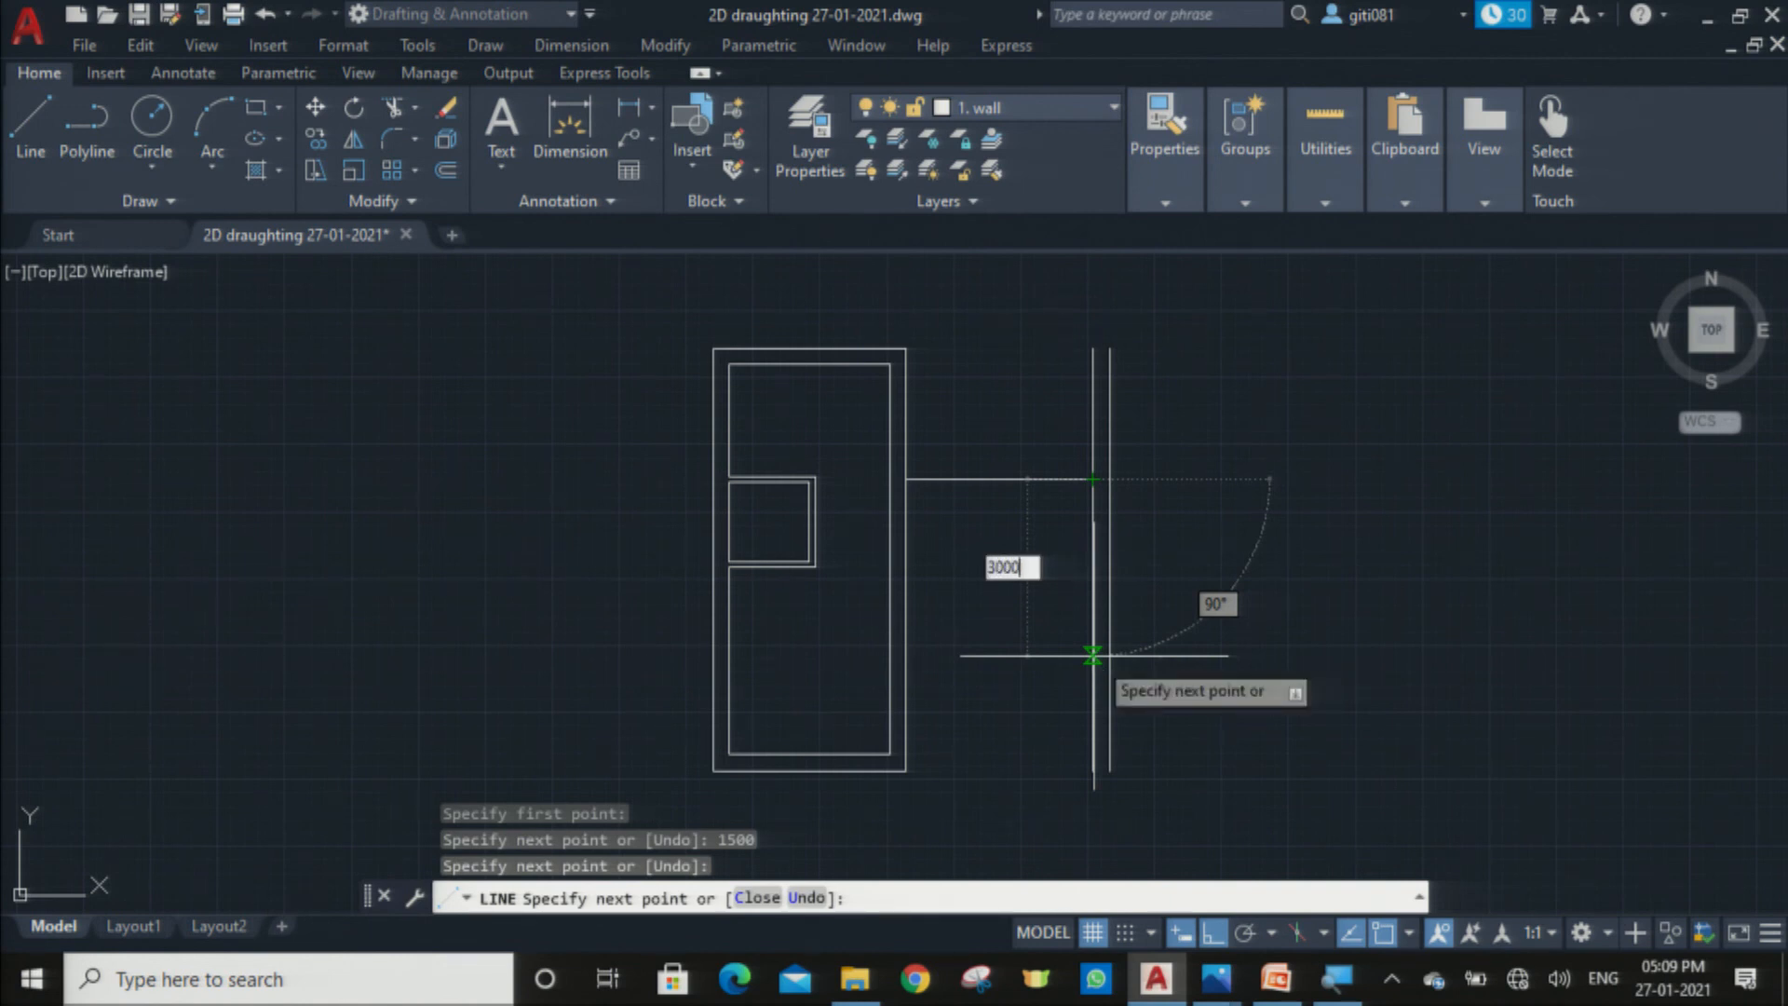
key("Return")
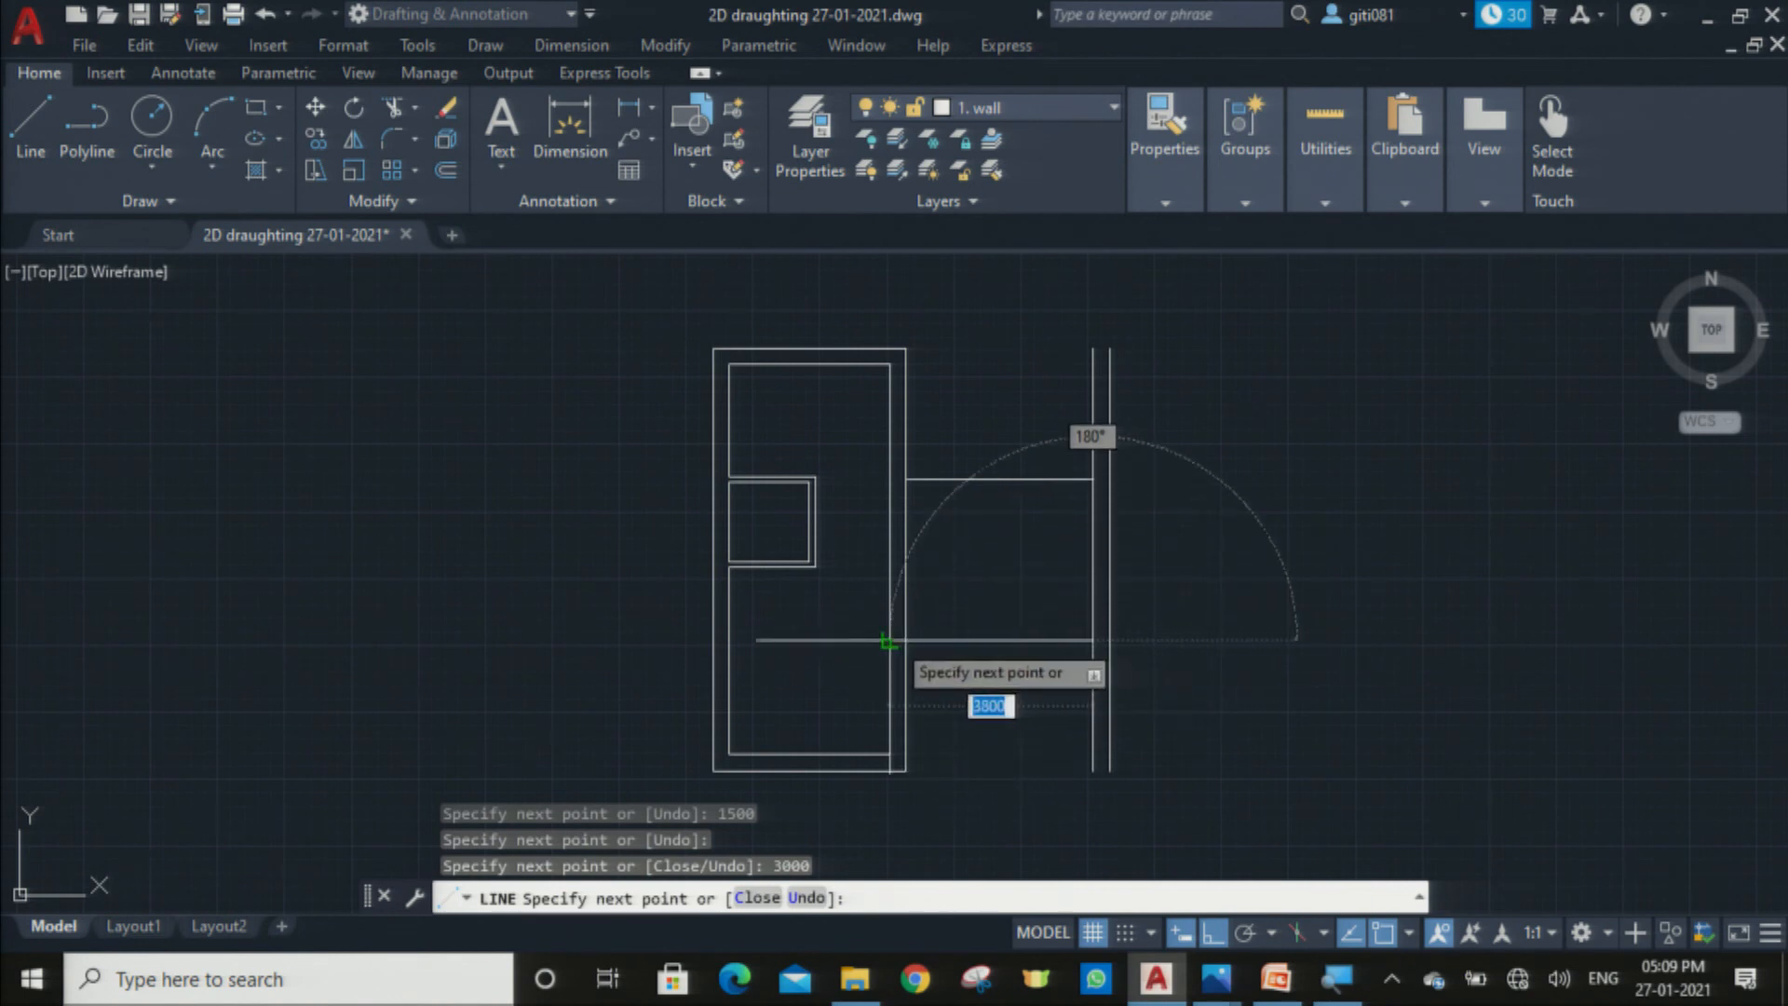
left_click(902, 641)
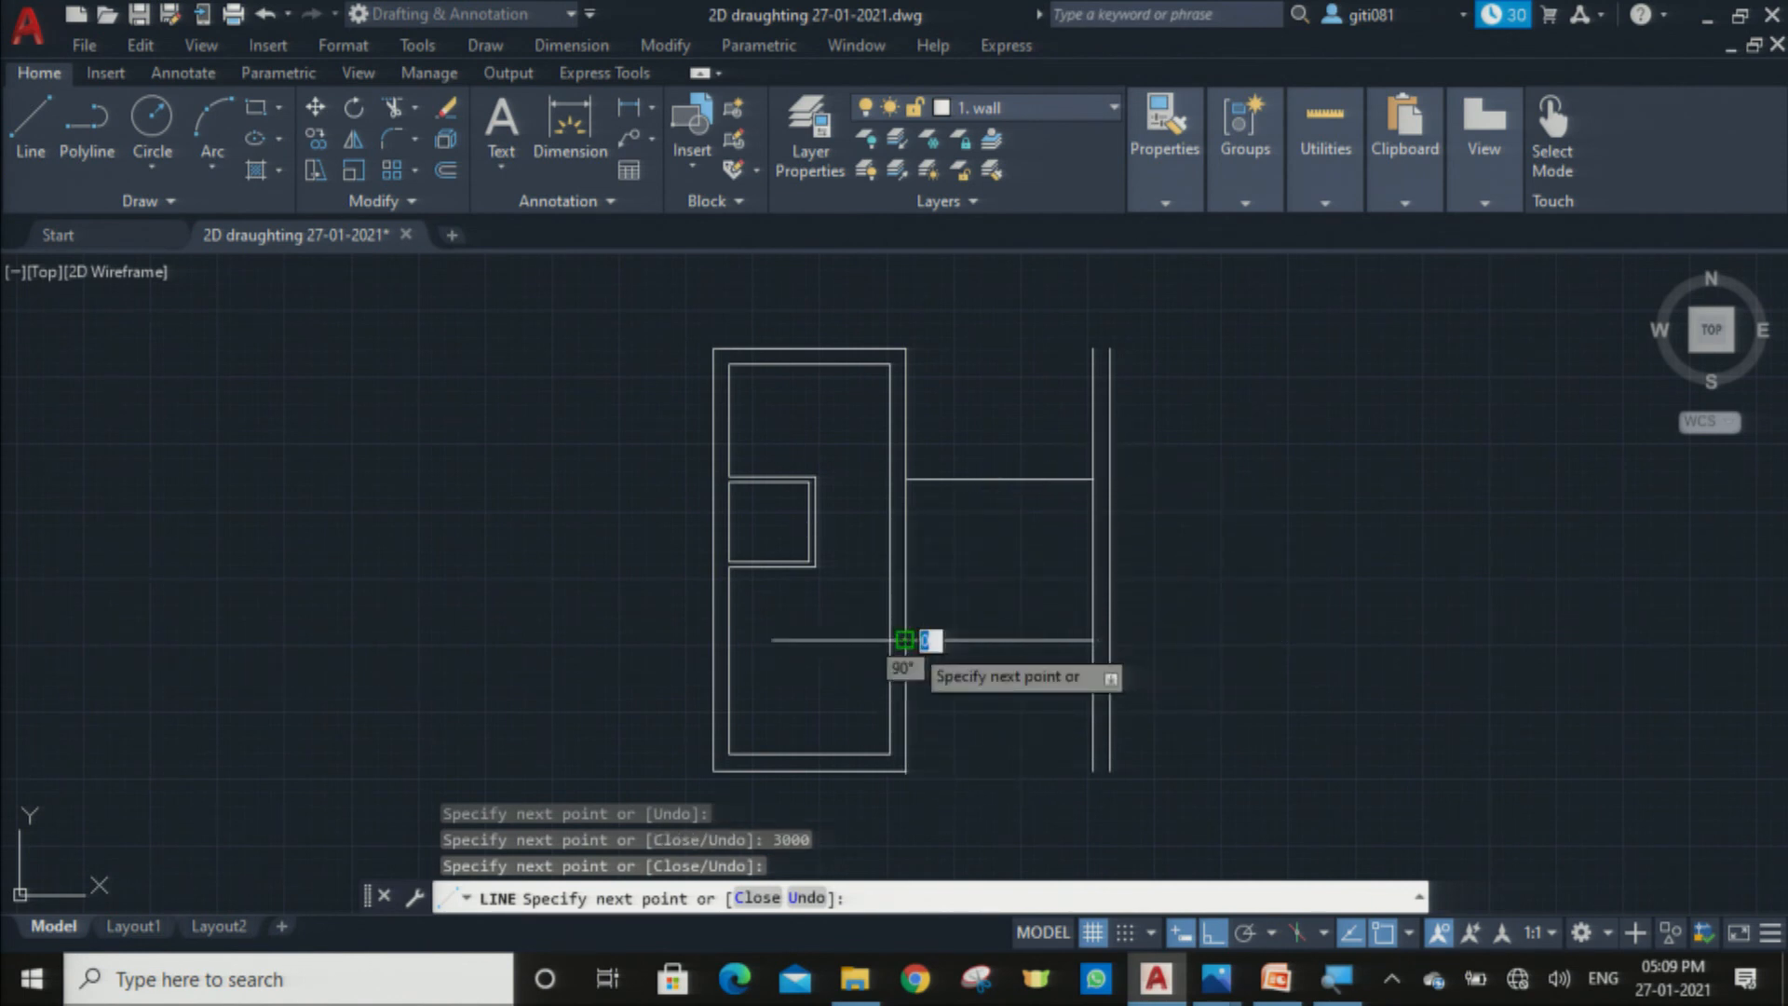
key("Escape")
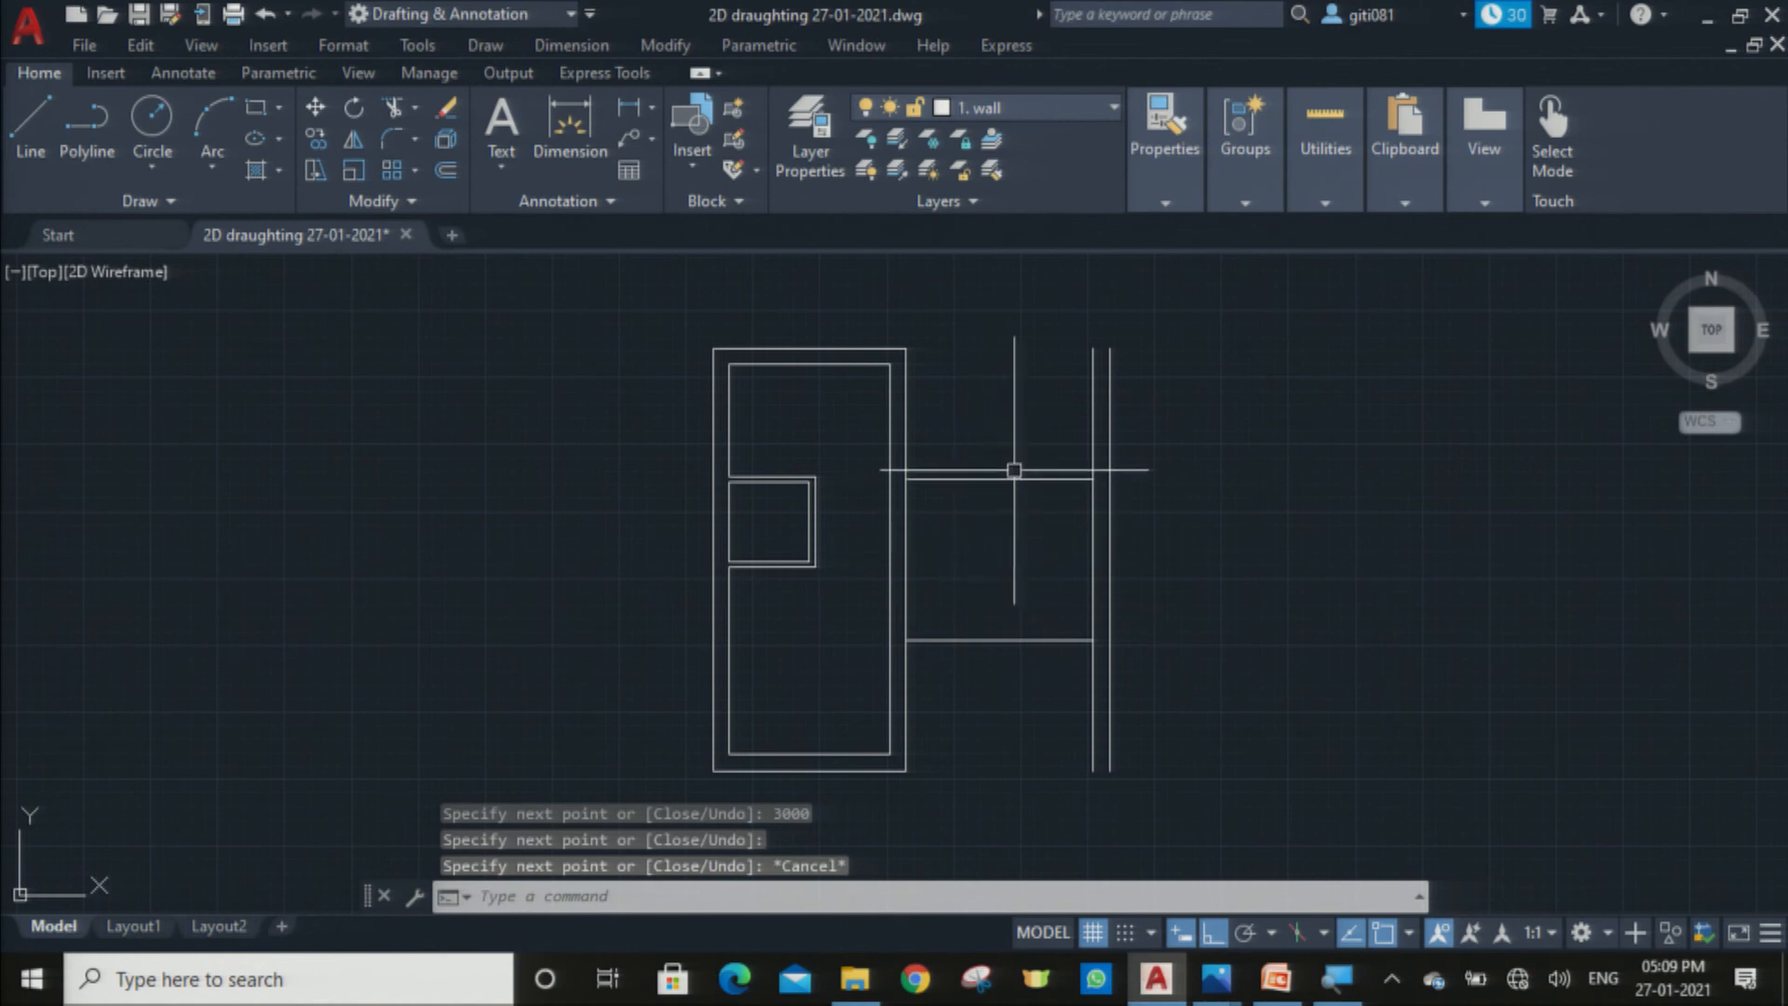
Step: Offset the middle room's upper horizontal line 300 upward and its lower horizontal line 300 downward
scroll(1024, 508, "up", 2)
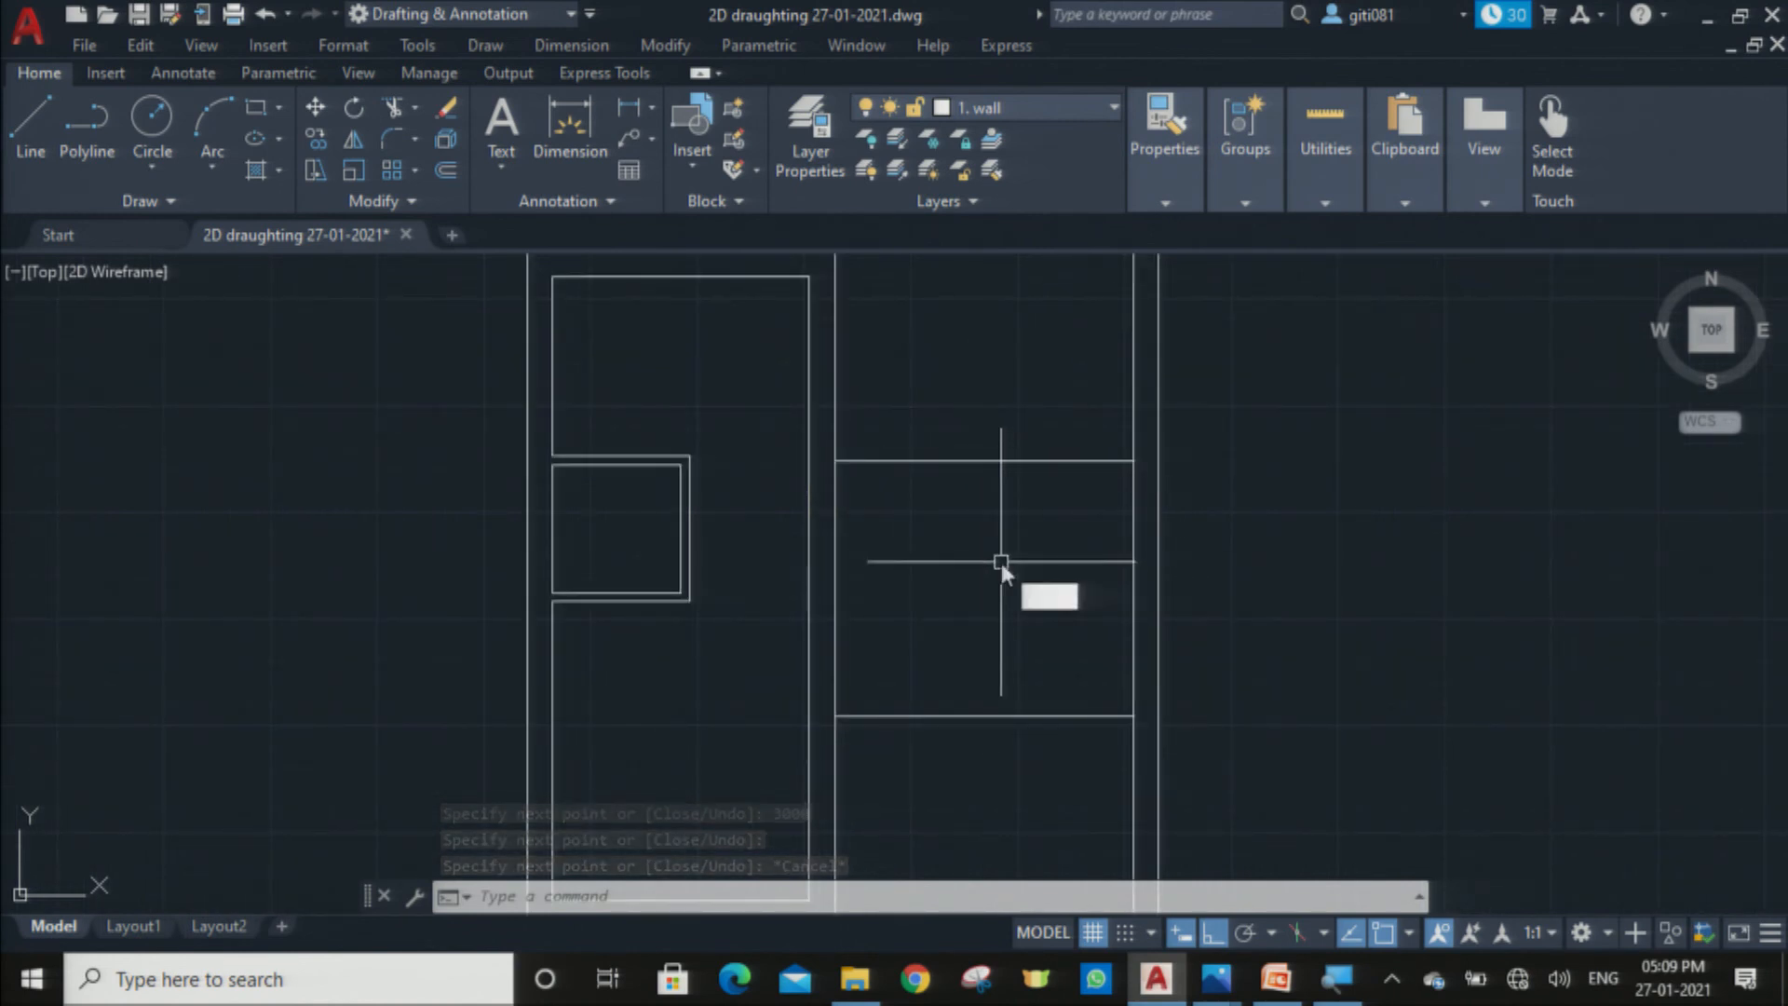
type("o")
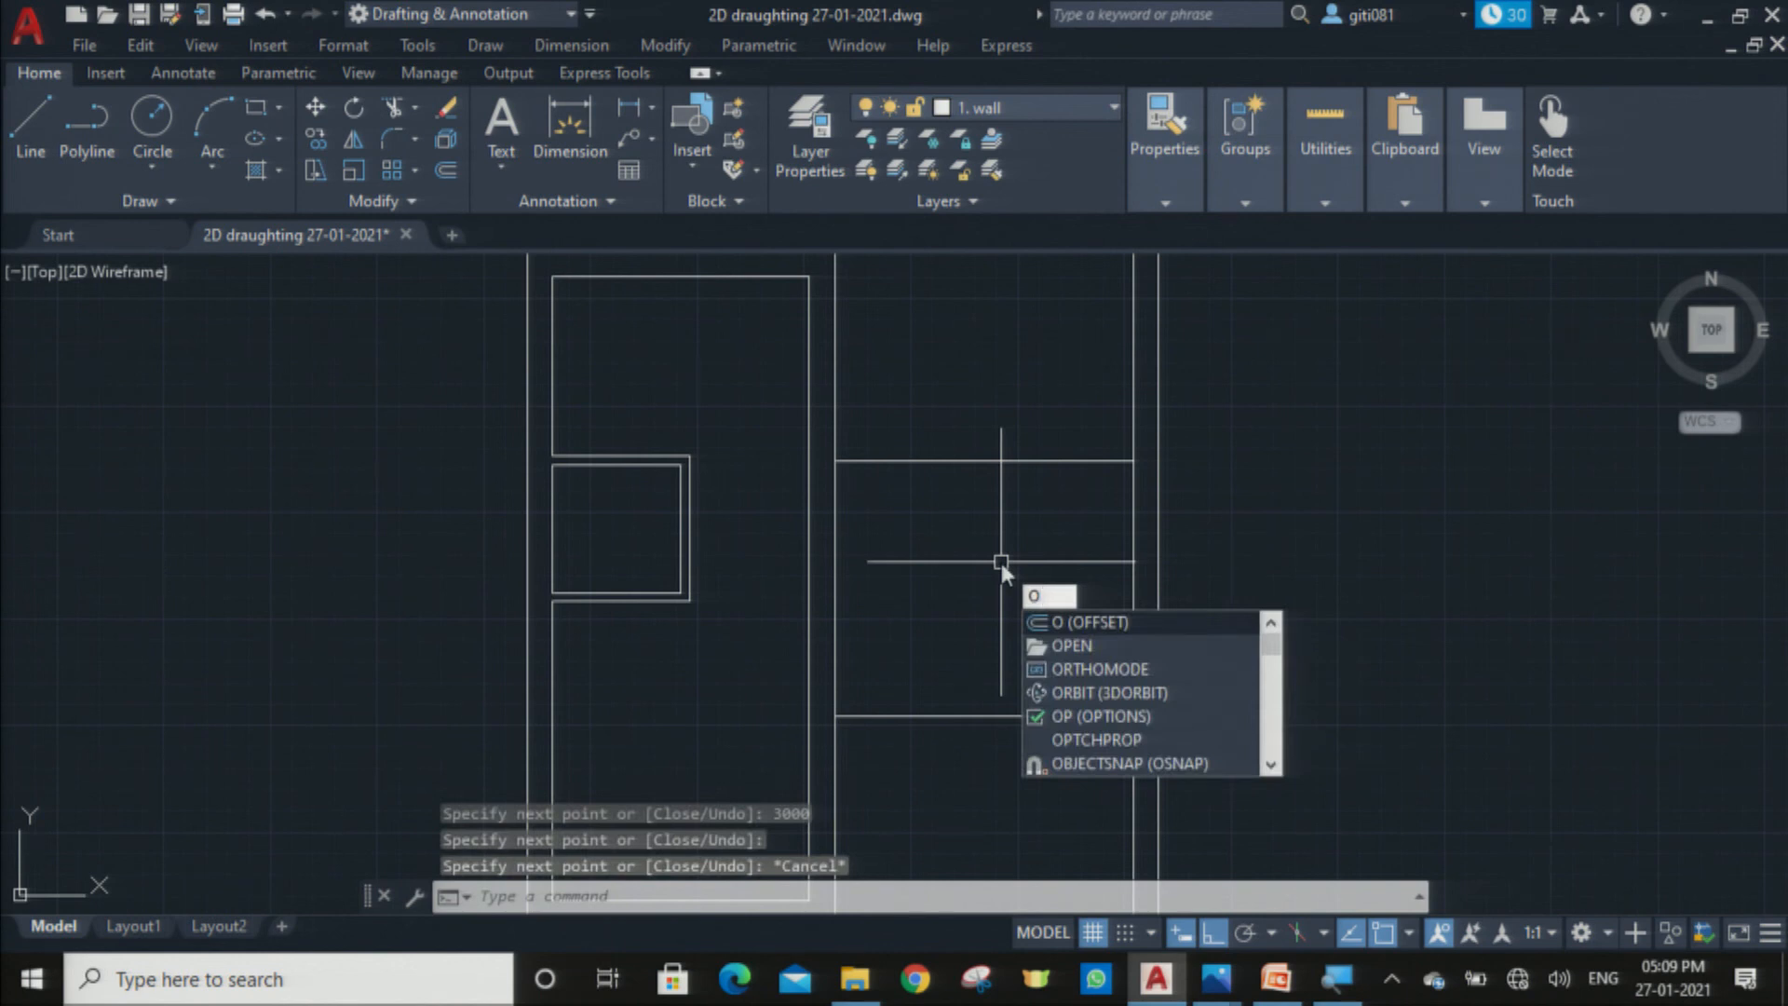
key("Return")
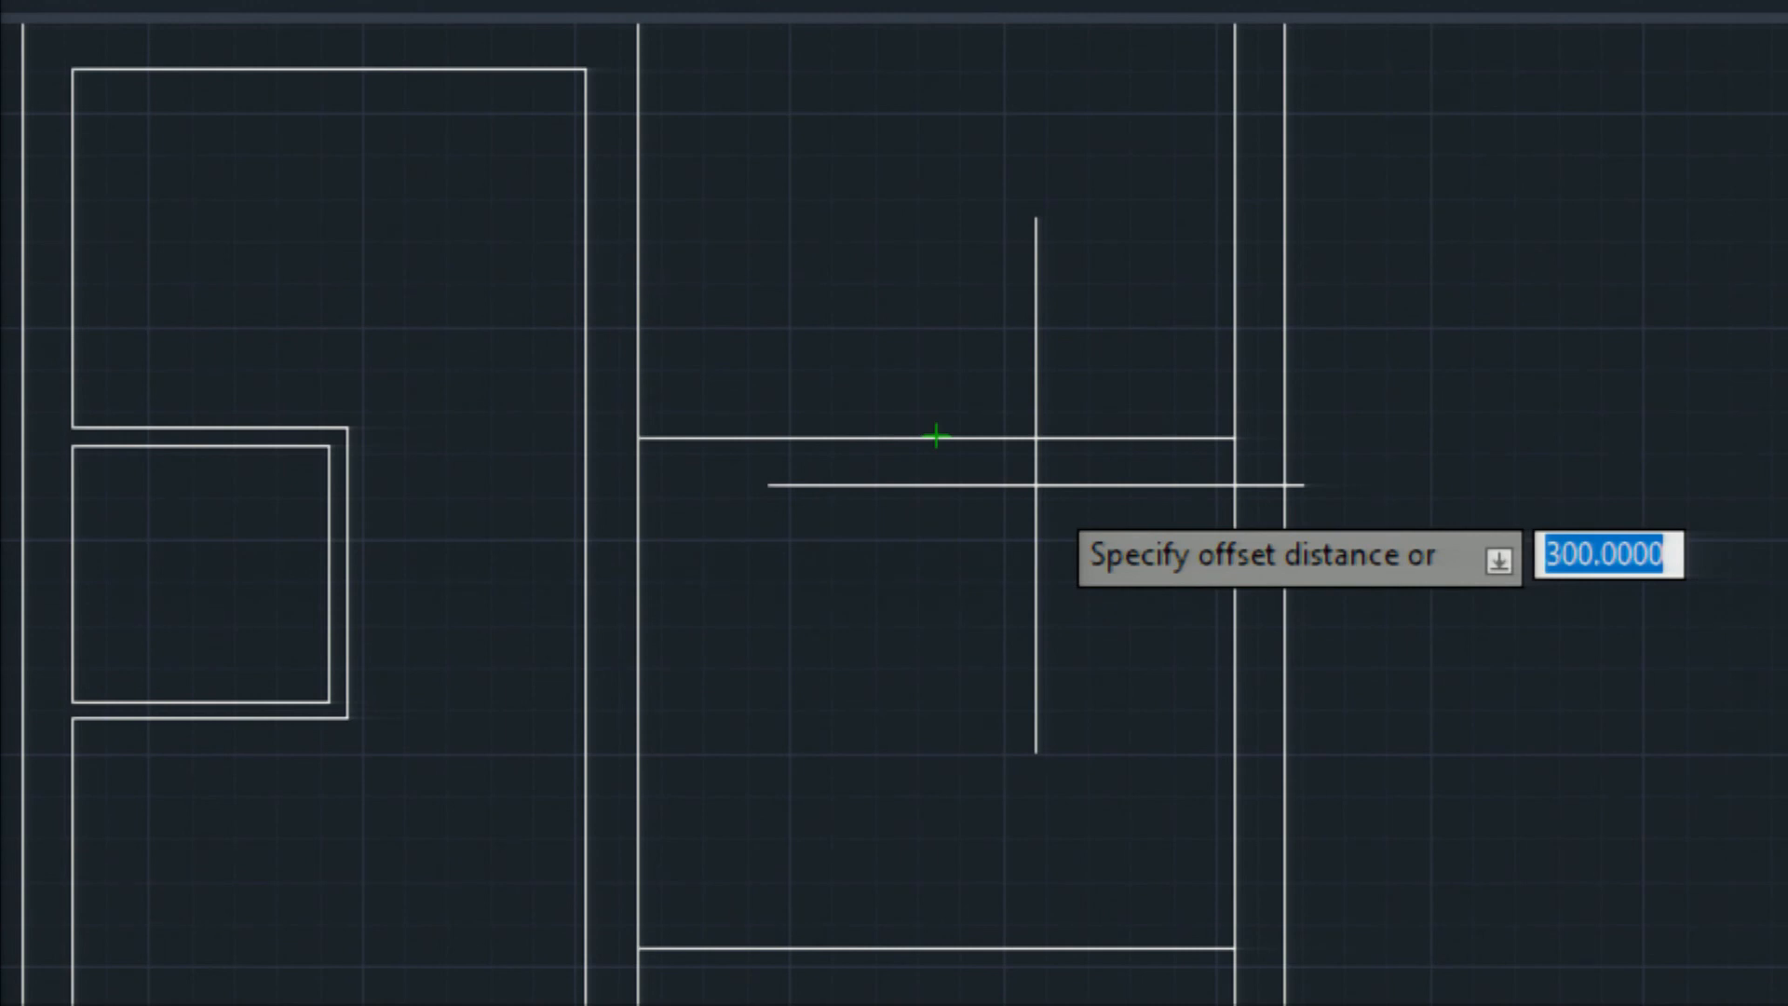
type("300")
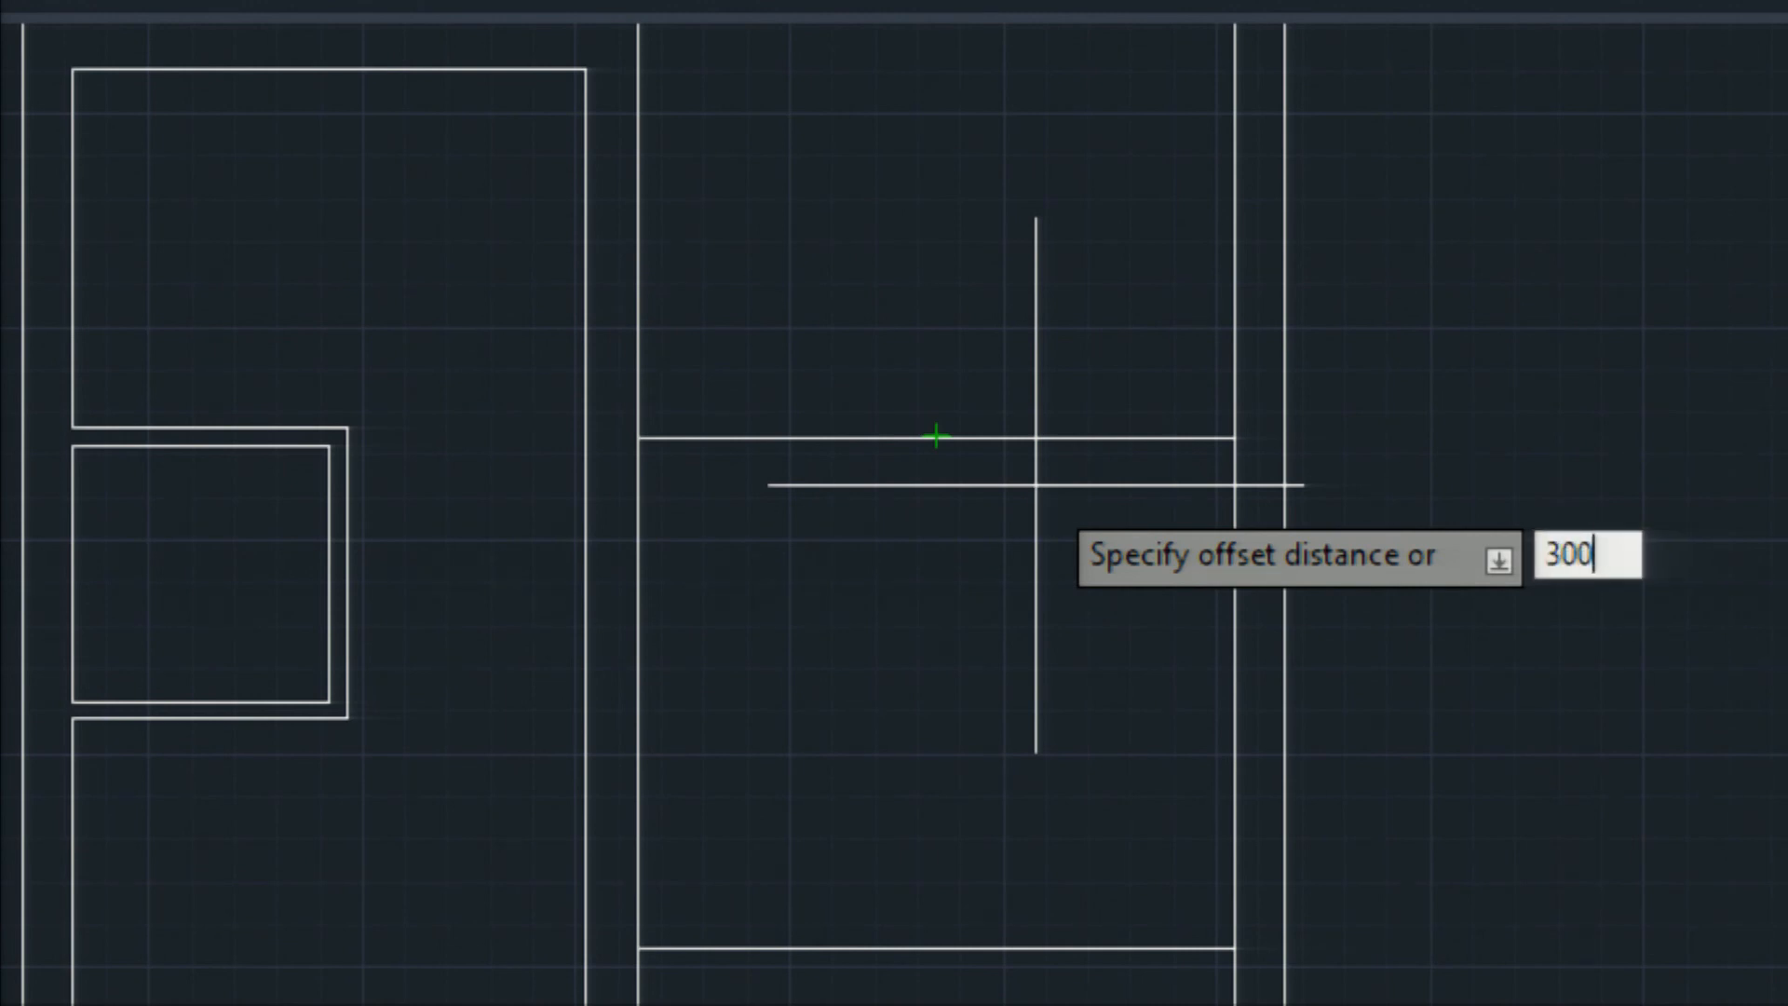
key("Return")
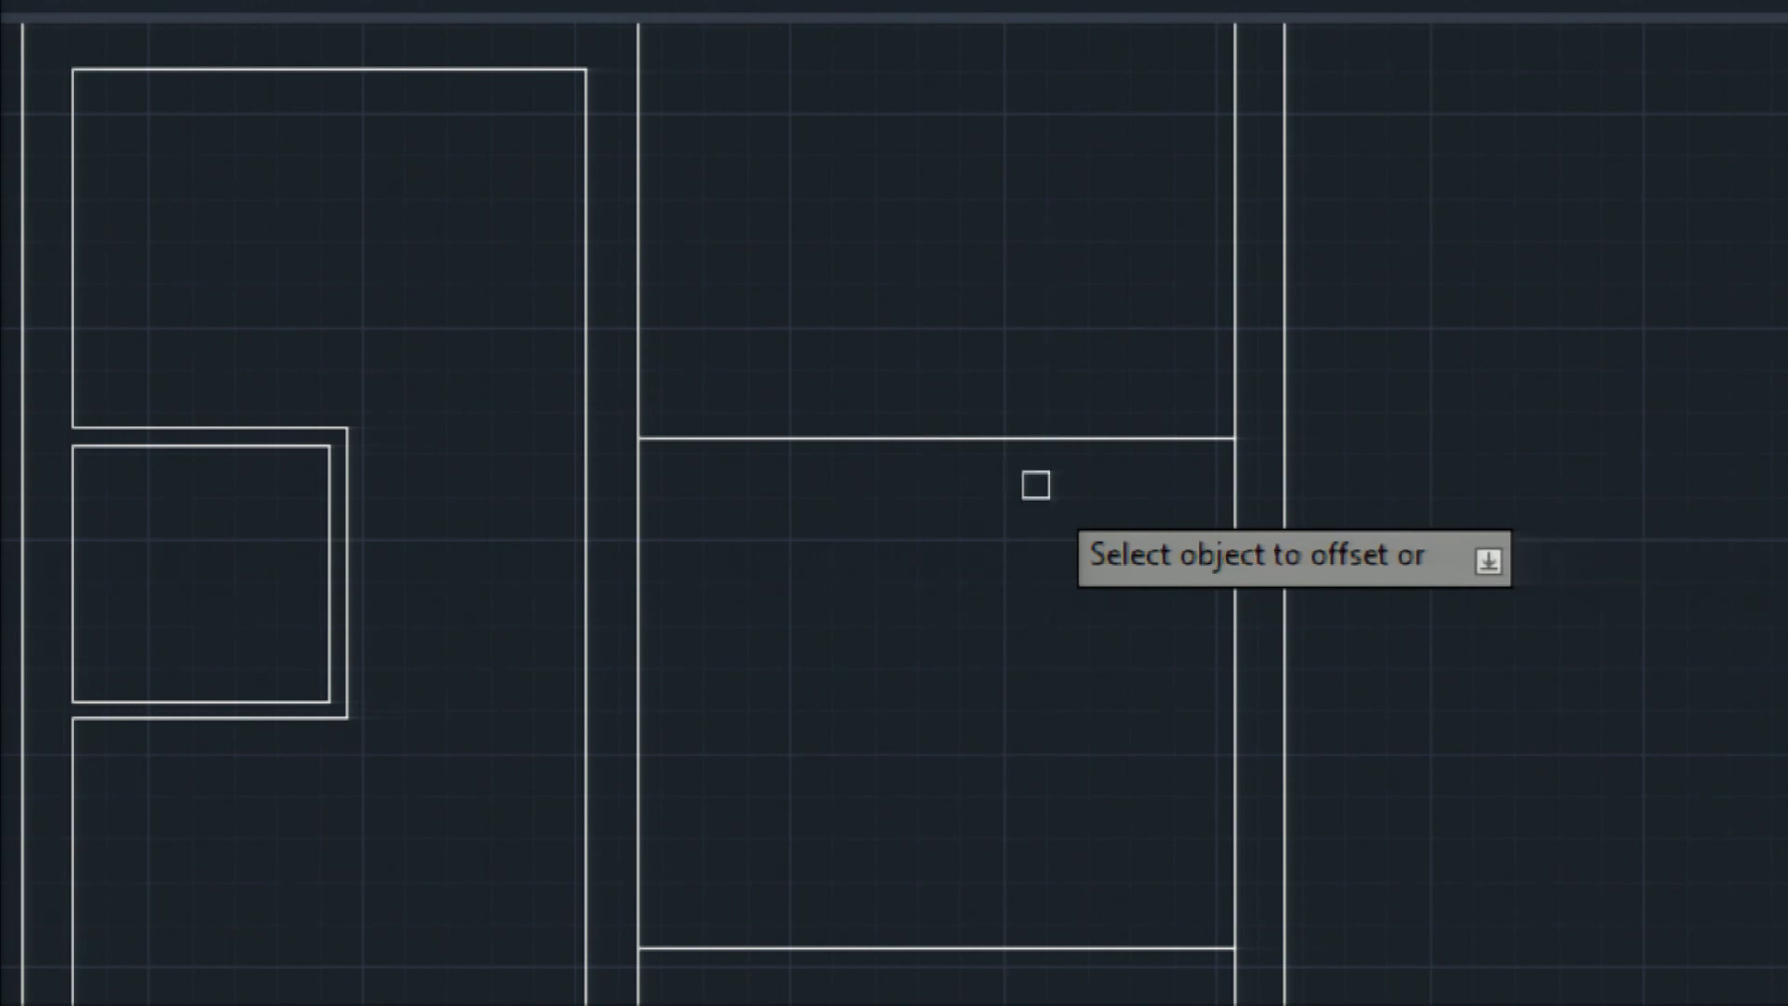
left_click(916, 436)
left_click(959, 195)
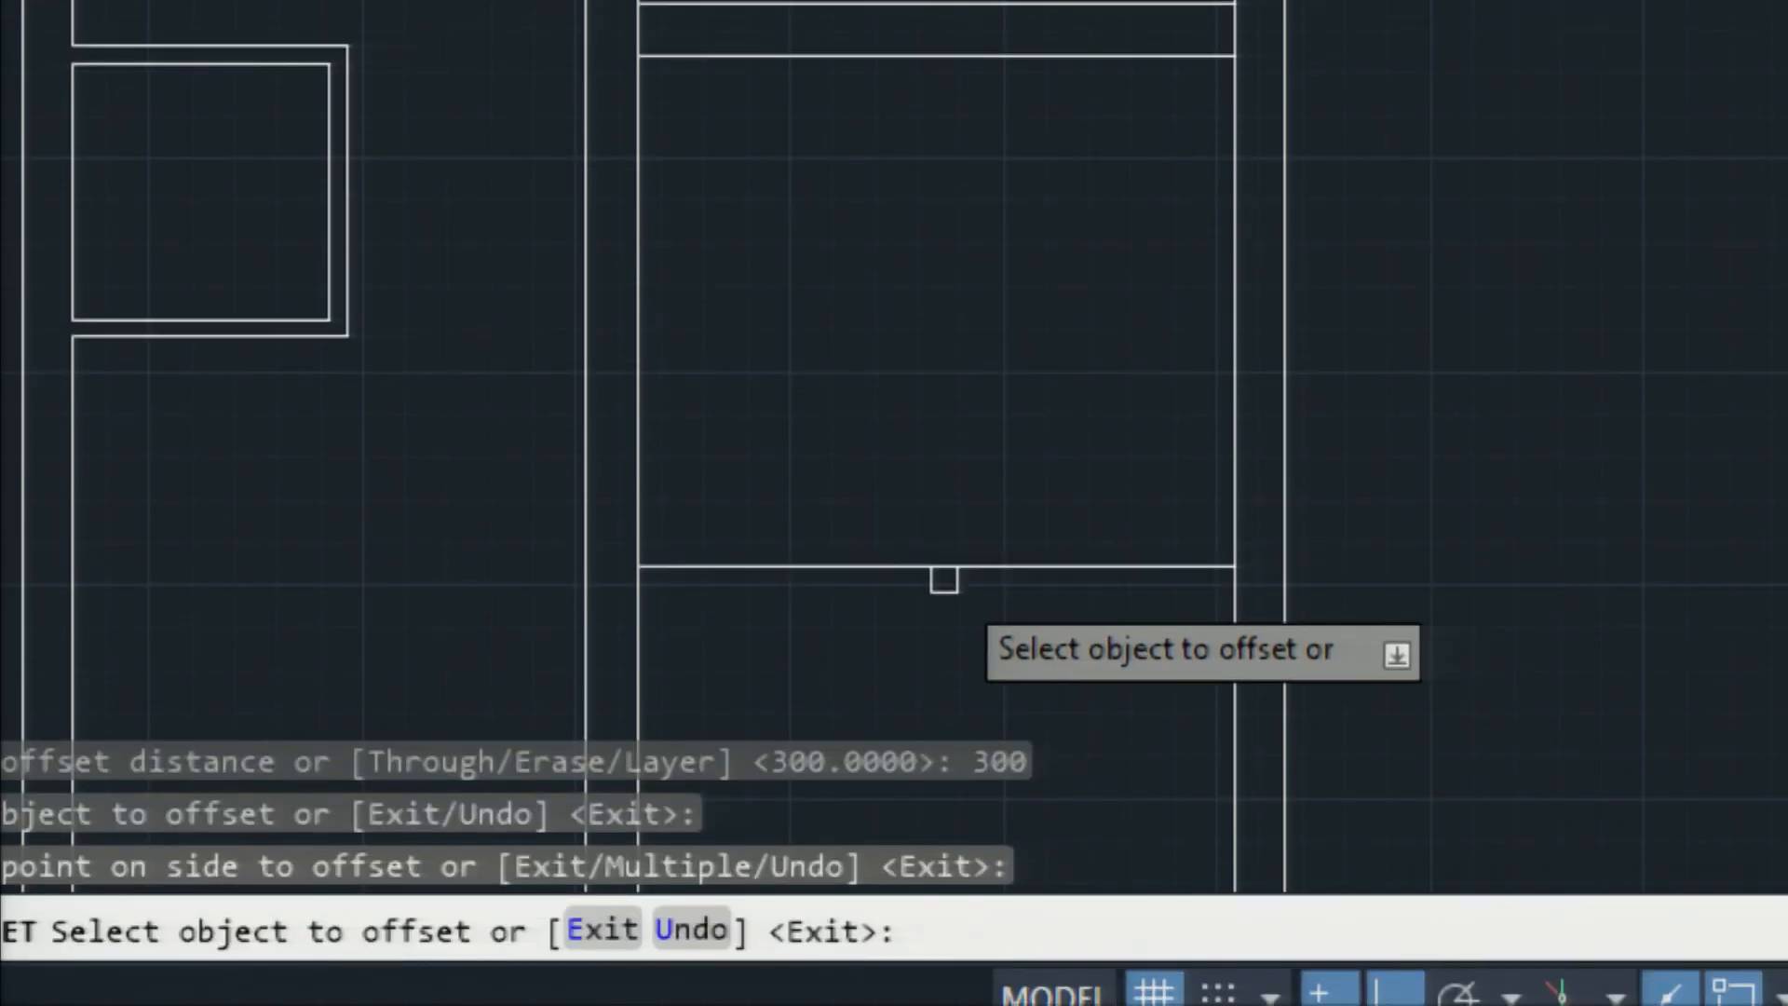
left_click(959, 948)
left_click(973, 685)
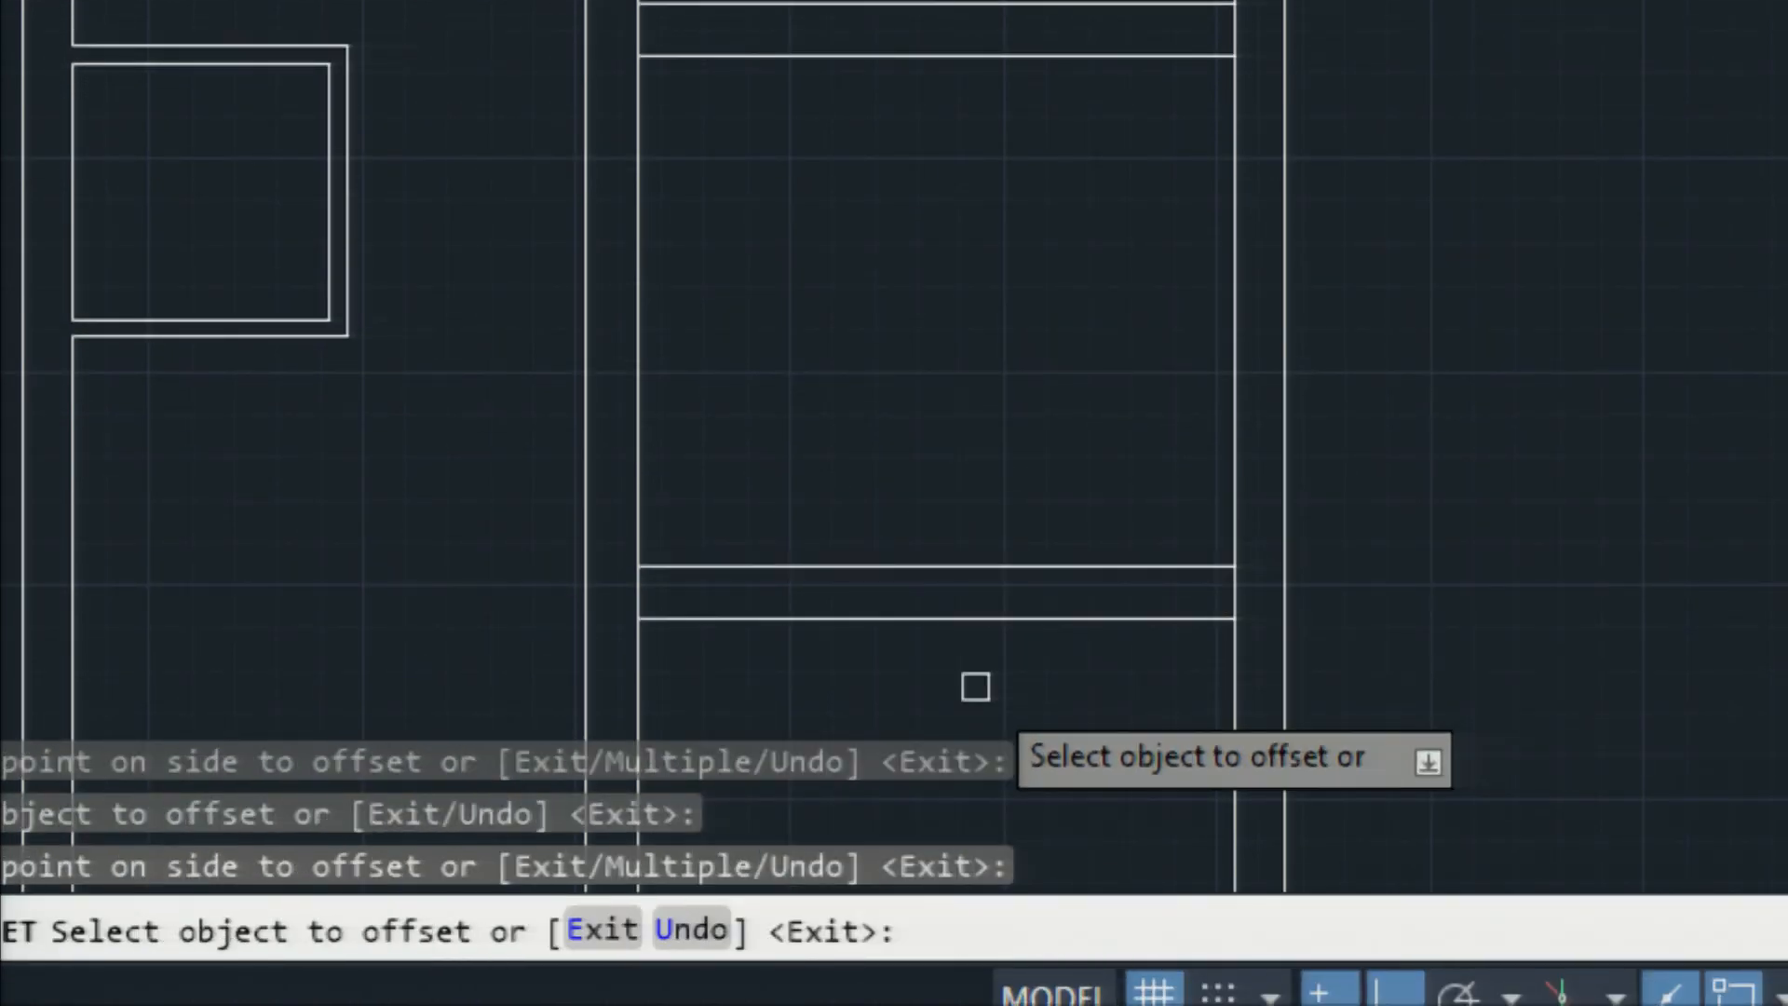
key("Escape")
Step: Start the Extend command at the junction of the middle room's upper wall and the far vertical wall
scroll(969, 676, "down", 5)
mouse_move(1062, 515)
middle_mouse_down()
mouse_move(1022, 524)
mouse_move(946, 248)
middle_mouse_up()
scroll(943, 244, "down", 3)
scroll(938, 243, "up", 3)
scroll(938, 243, "up", 2)
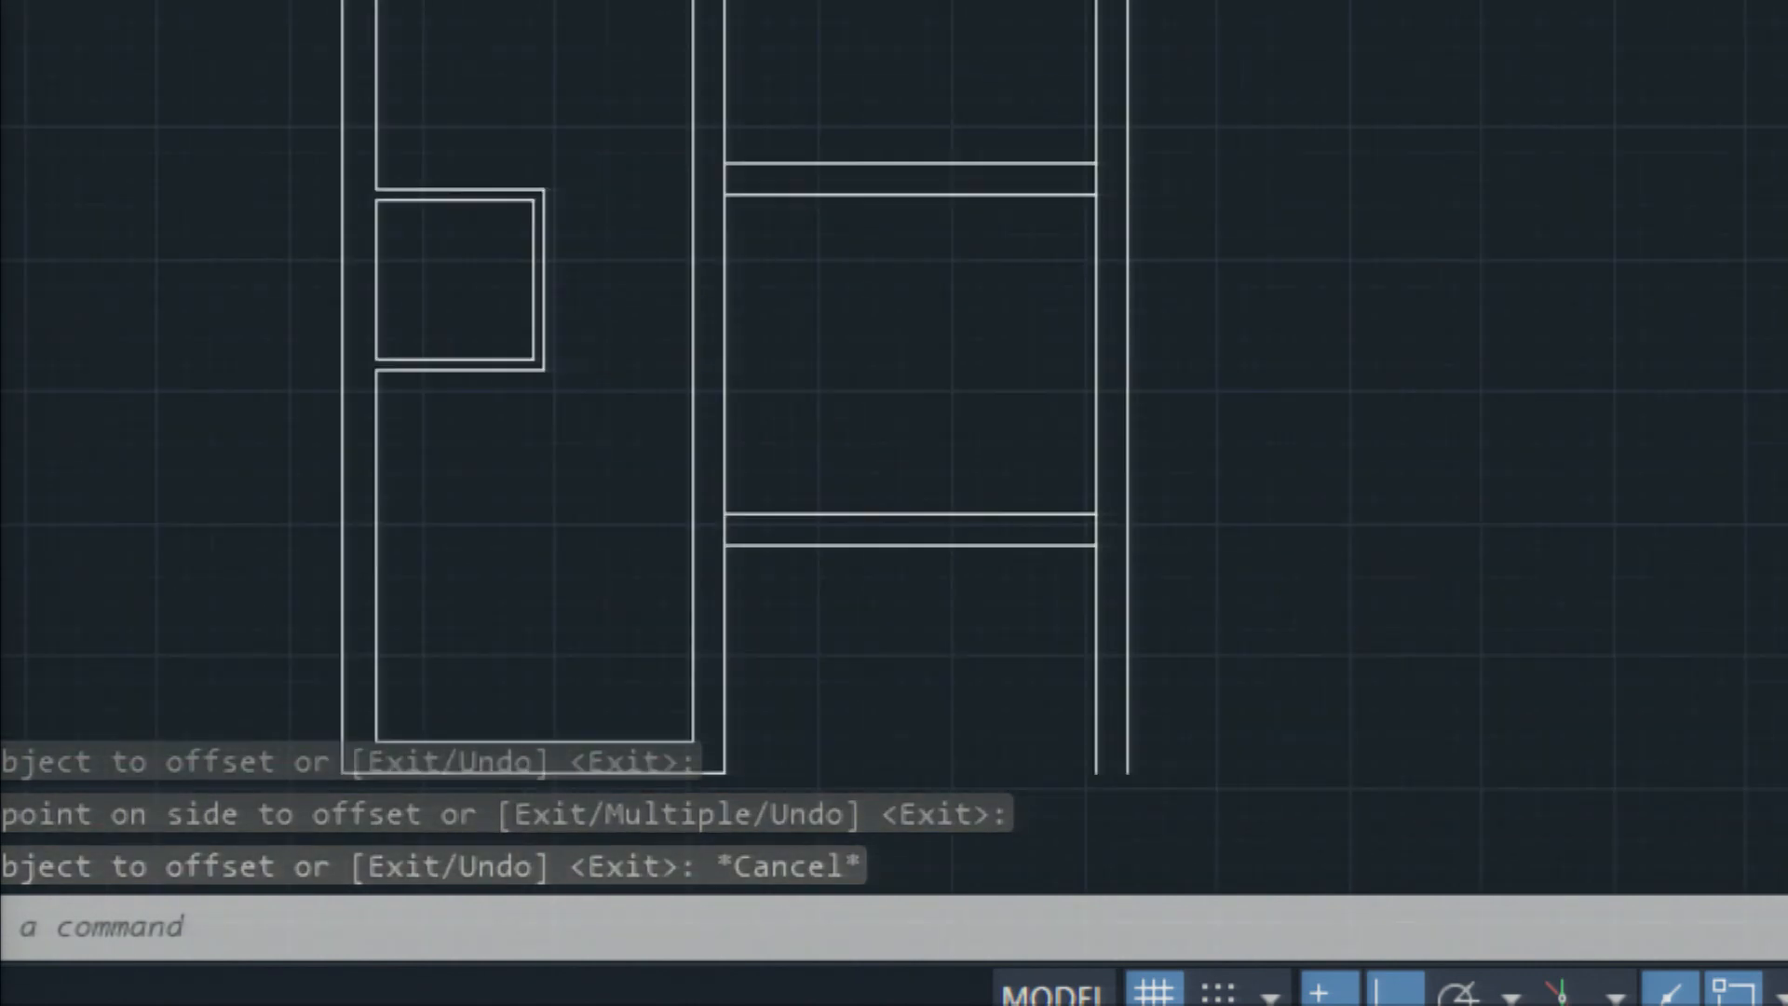
scroll(923, 349, "down", 2)
scroll(922, 348, "up", 2)
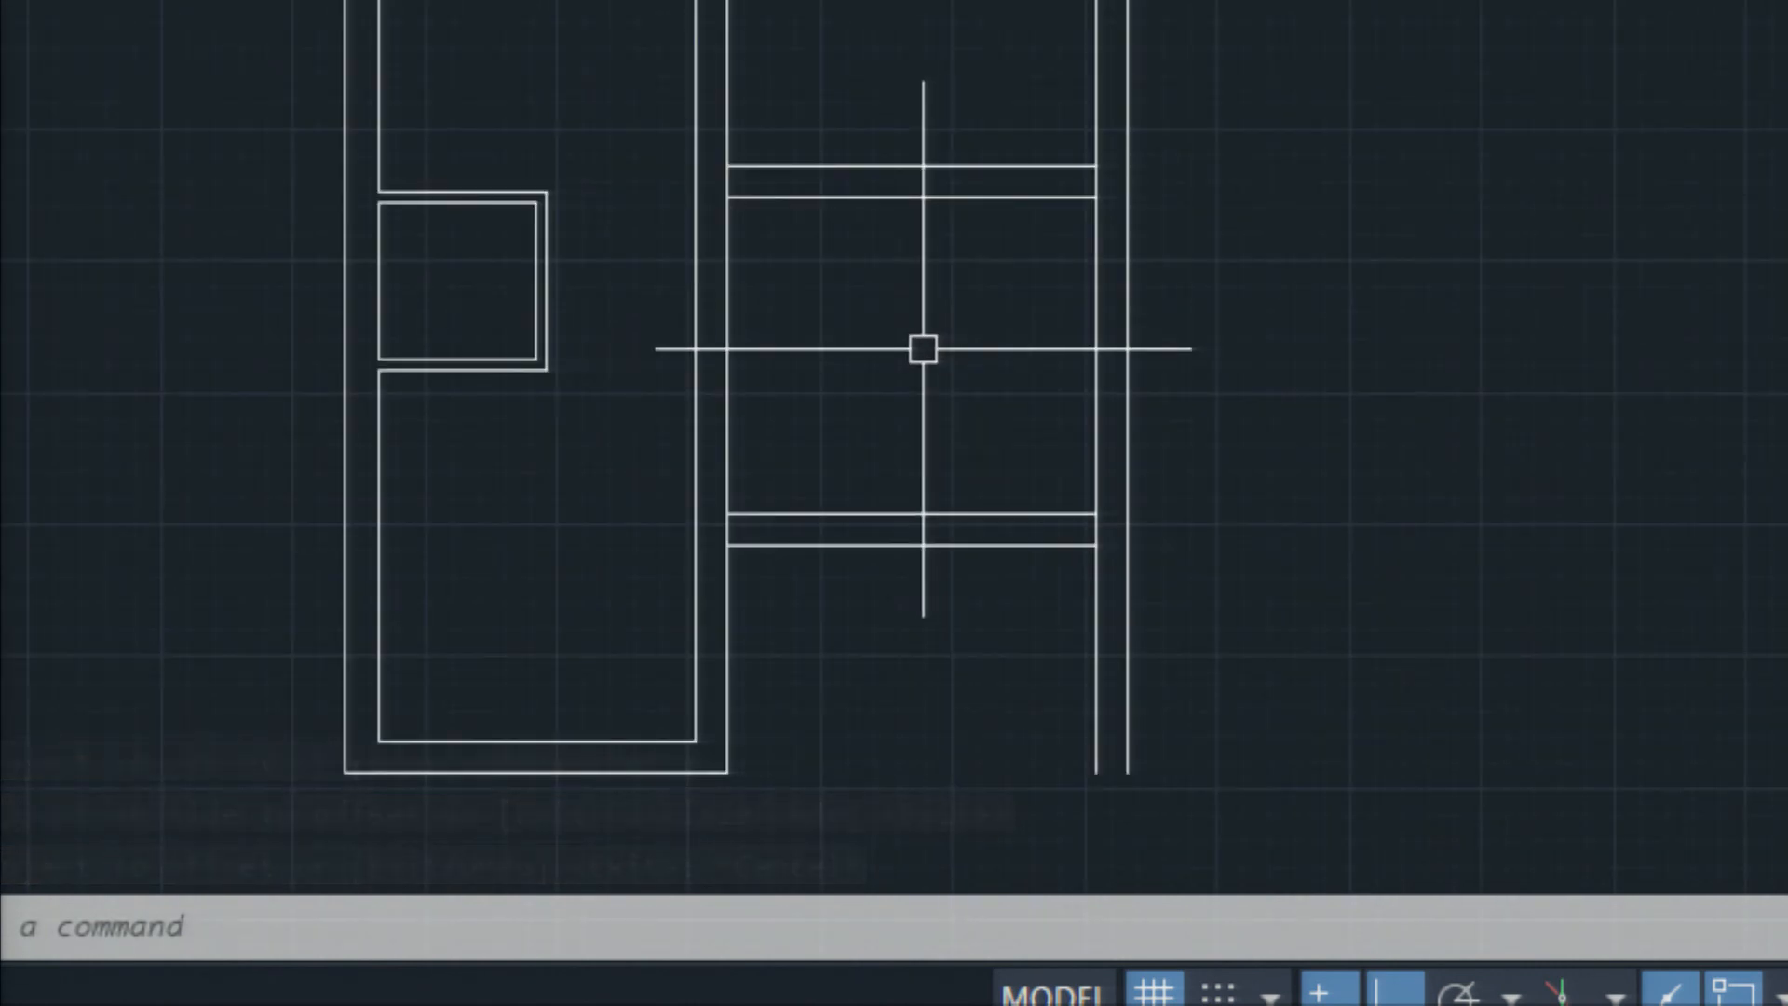
scroll(936, 359, "down", 2)
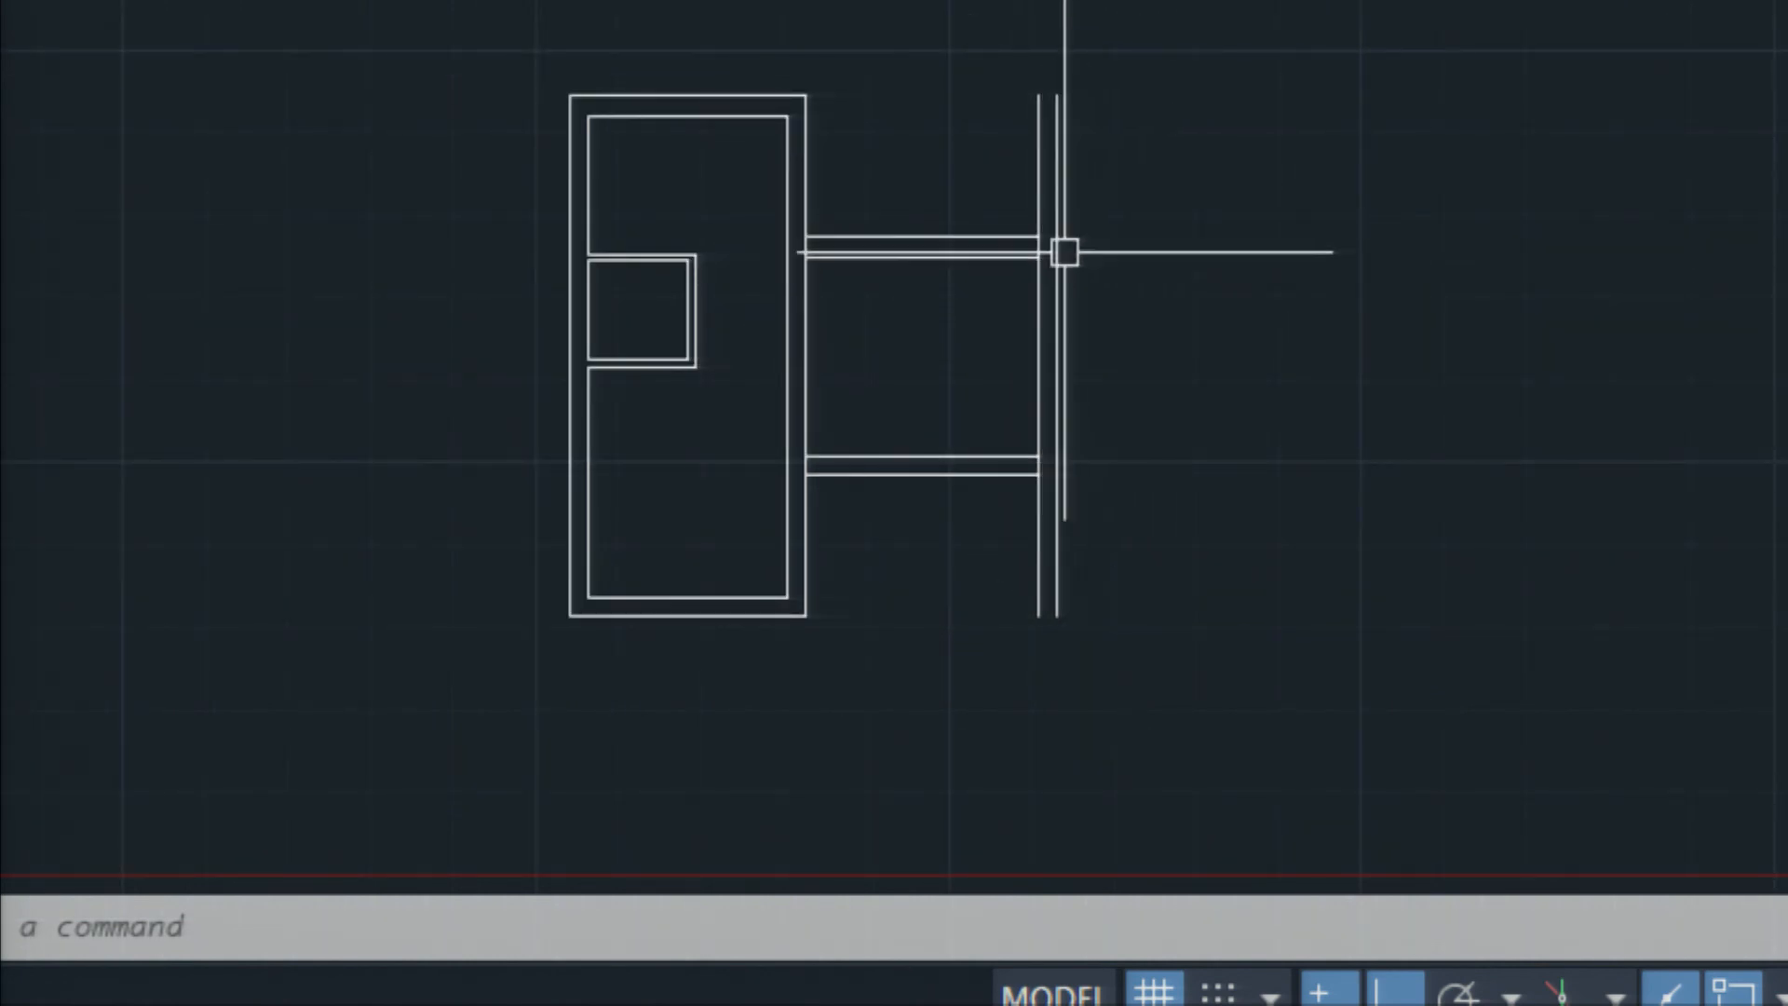
scroll(1062, 247, "up", 2)
scroll(934, 236, "up", 3)
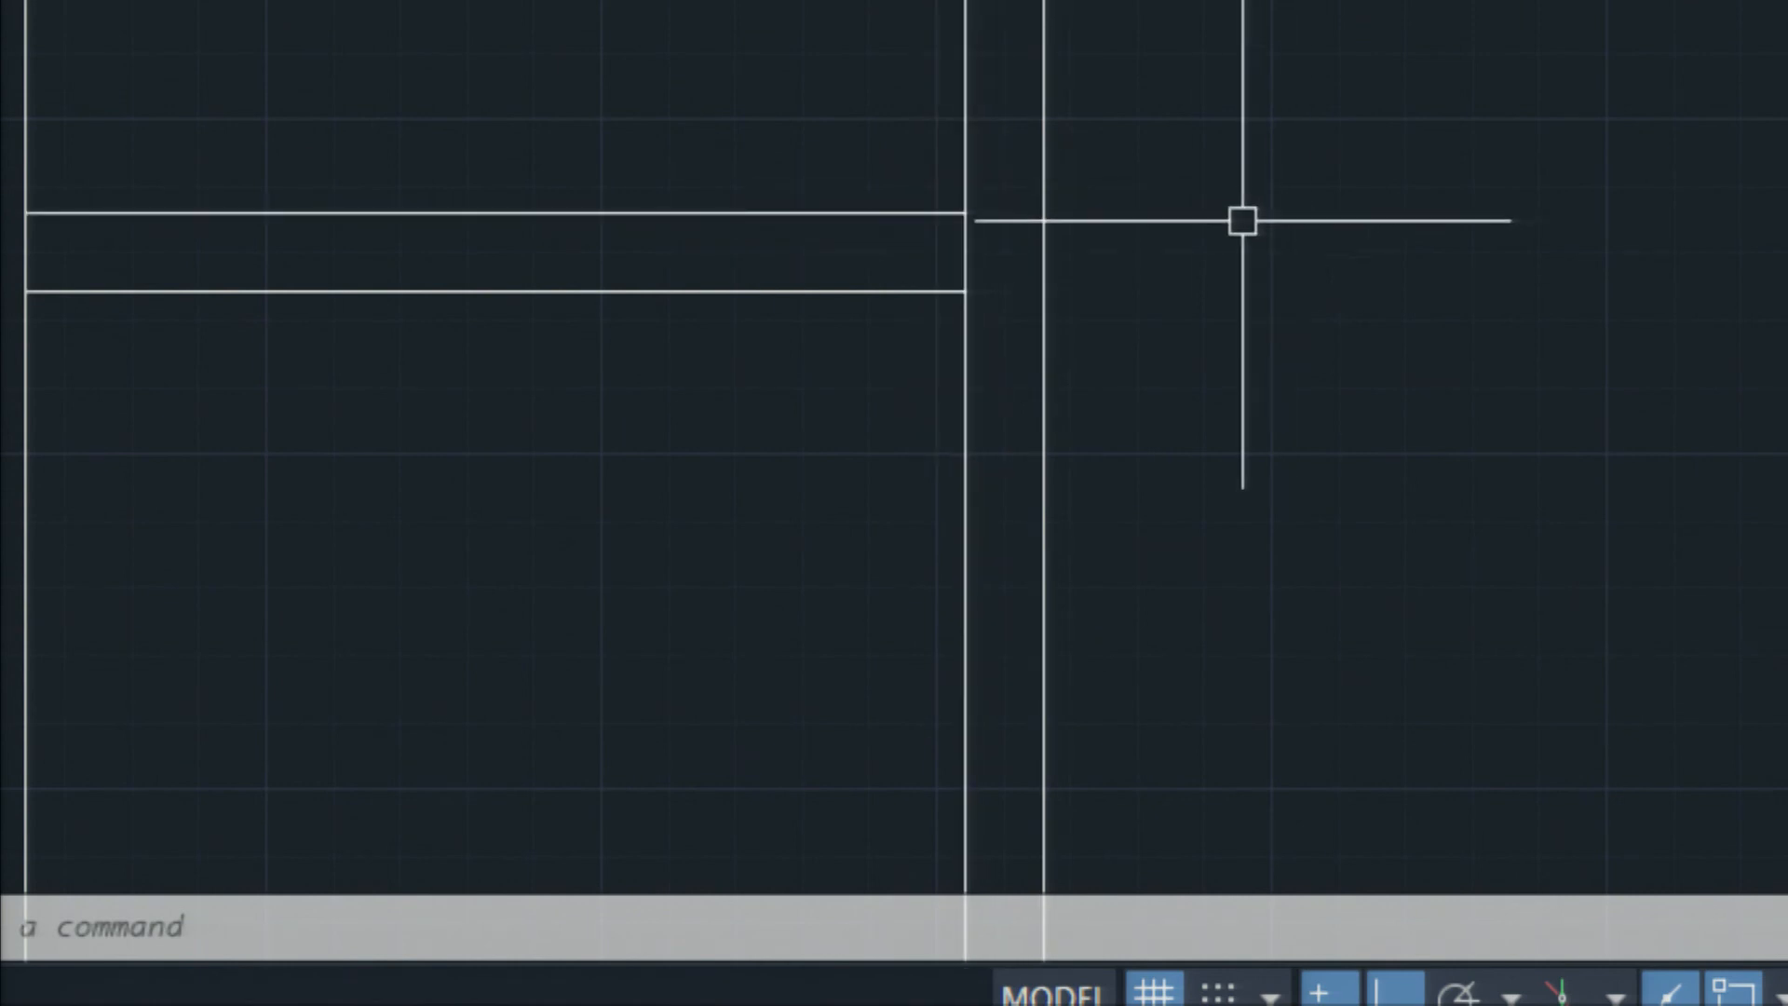
middle_click_drag(995, 222, 999, 317)
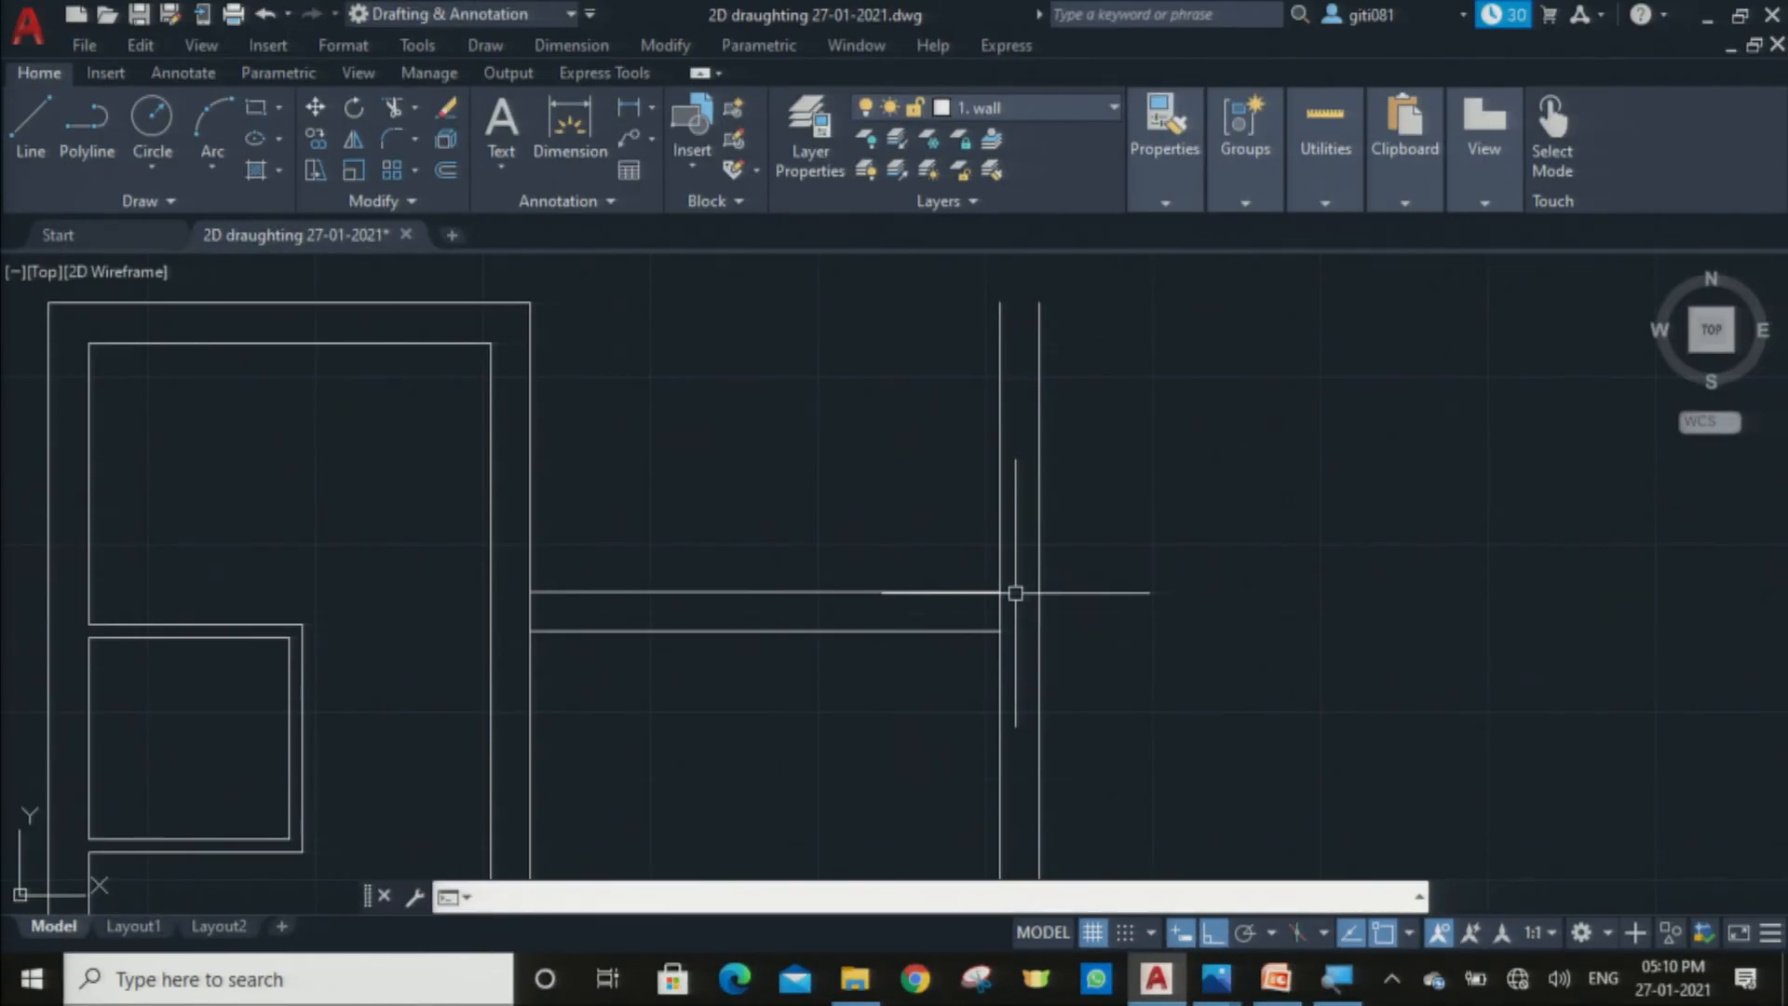
scroll(1015, 593, "up", 4)
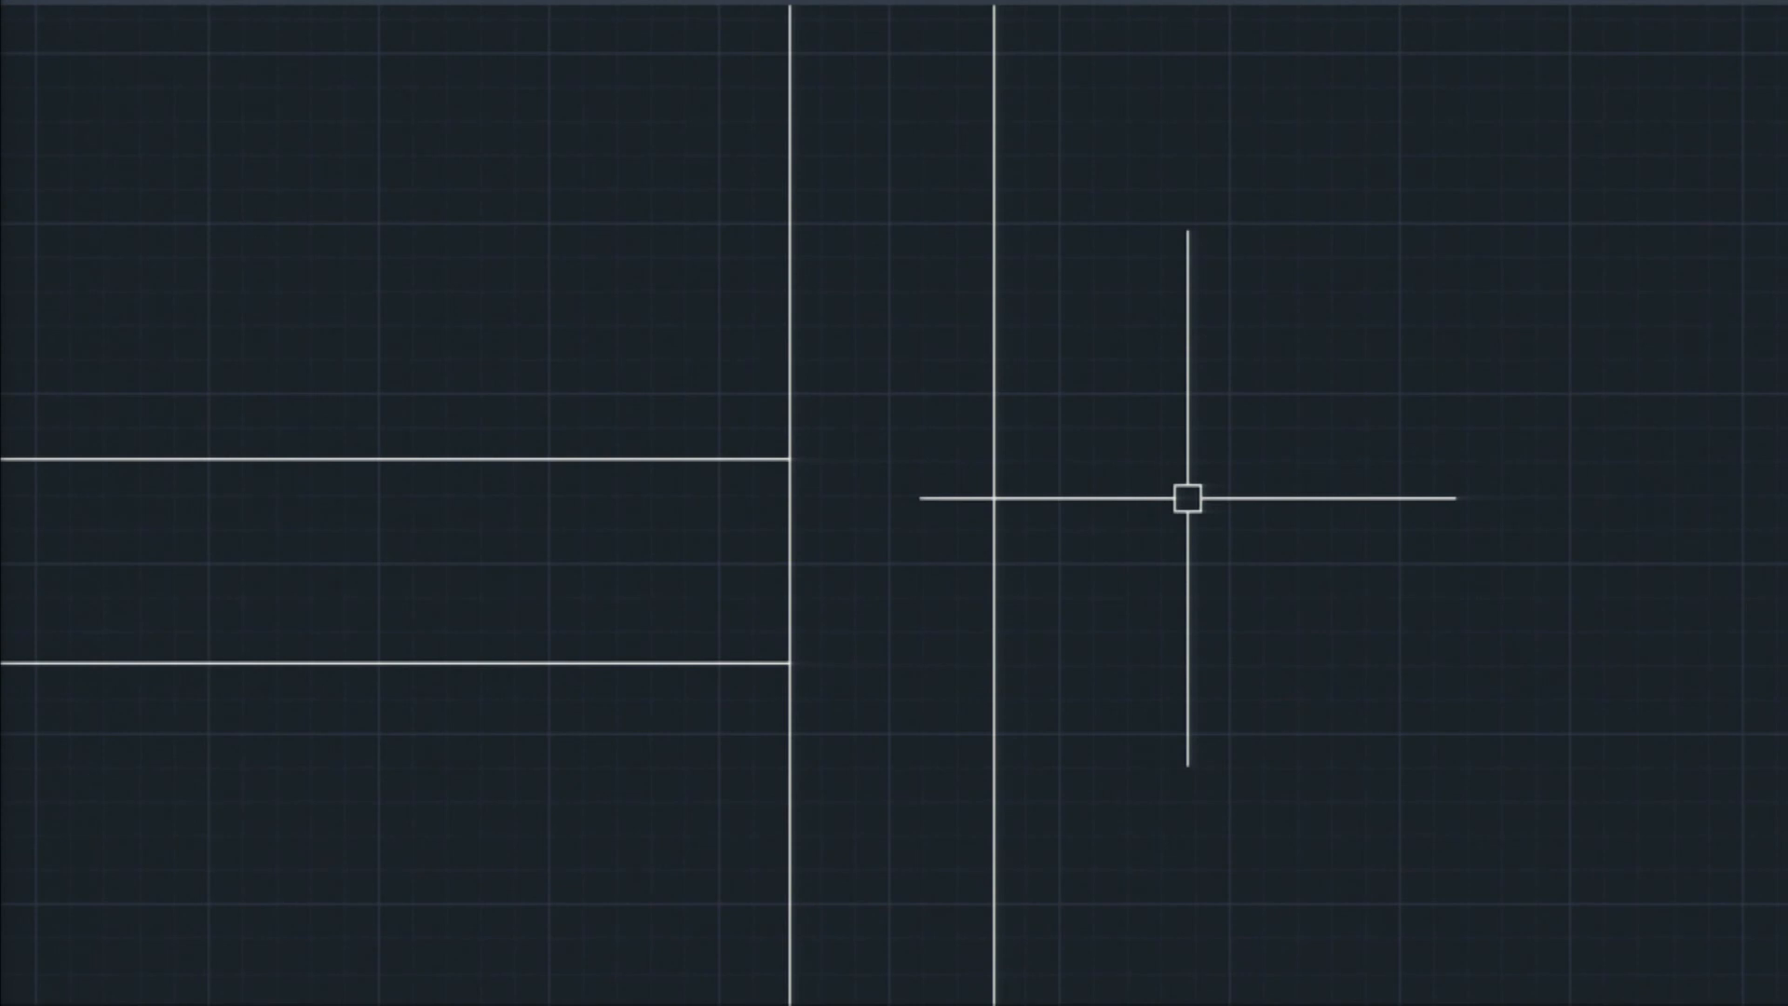
type("ex")
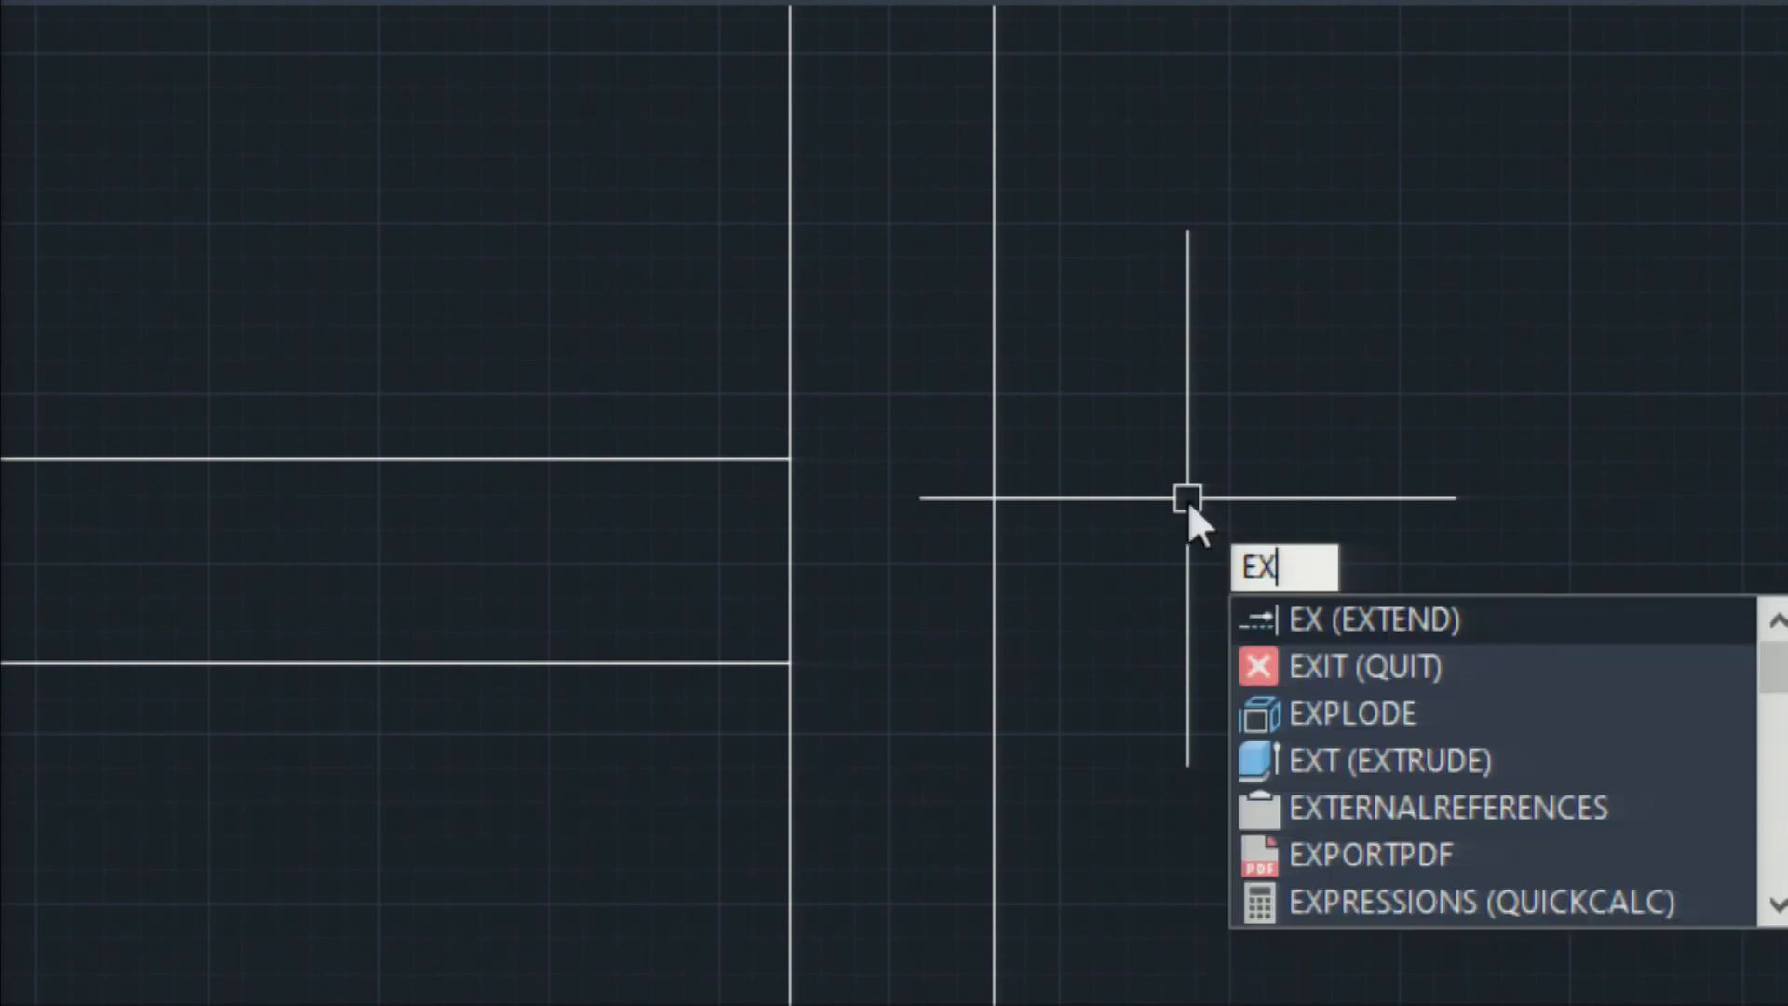